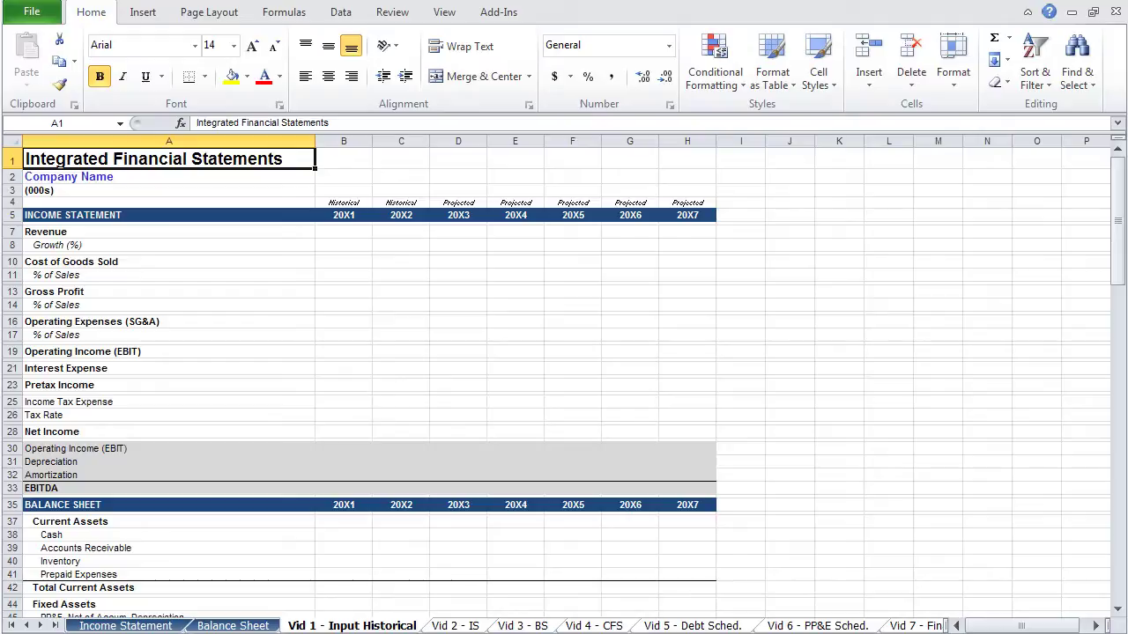
# - Examine the Income Statement and Balance Sheet source sheets and the model stages from Vid 1 - Input Historical through Vid 6 - PP&E Sched
pyautogui.hotkey('ctrl', 'pageup')
pyautogui.hotkey('ctrl', 'pageup')
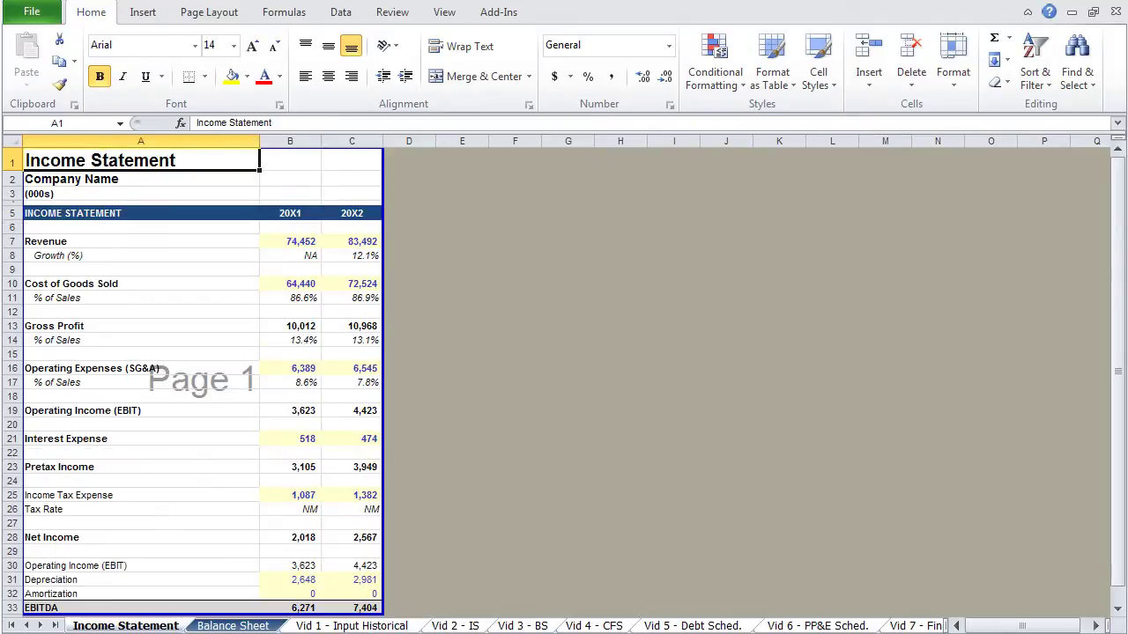
pyautogui.hotkey('ctrl', 'pagedown')
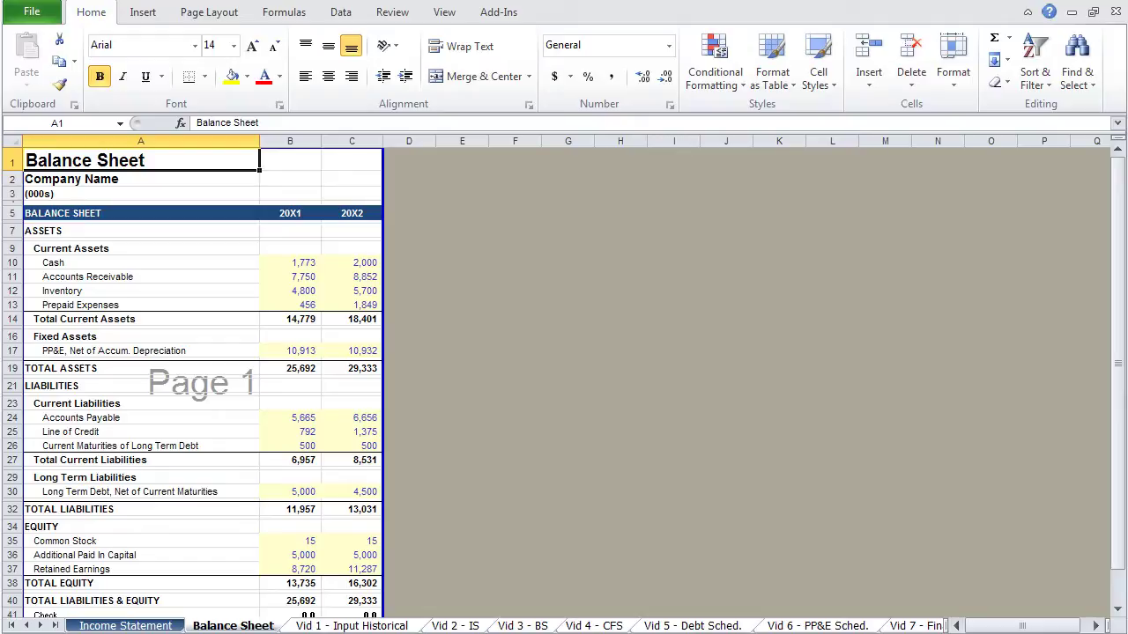
pyautogui.hotkey('ctrl', 'pagedown')
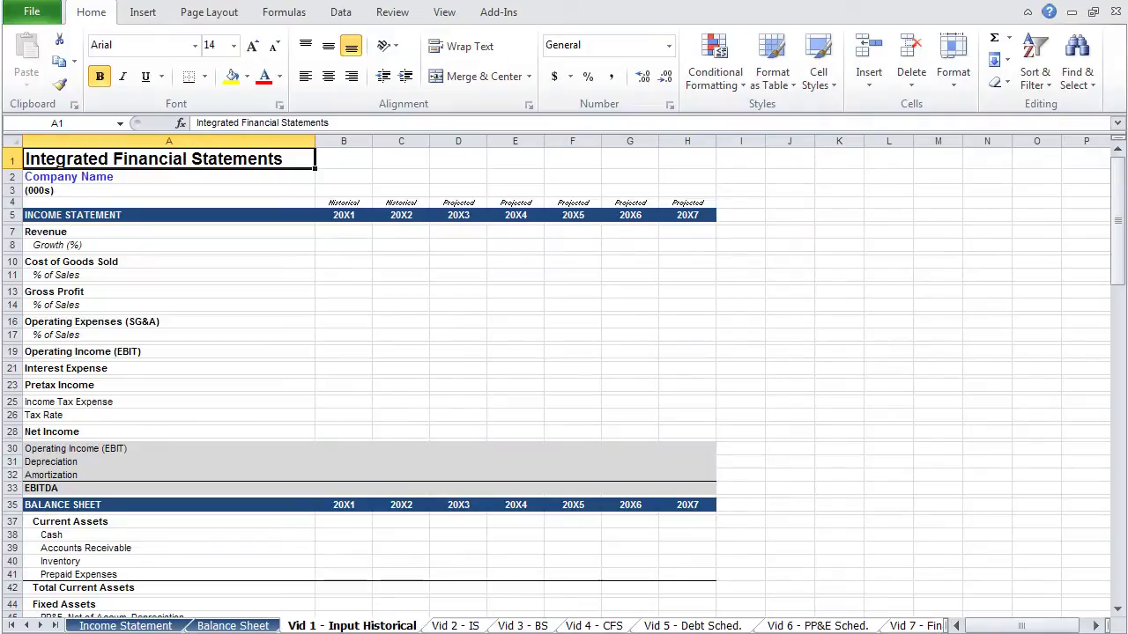
pyautogui.hotkey('ctrl', 'pagedown')
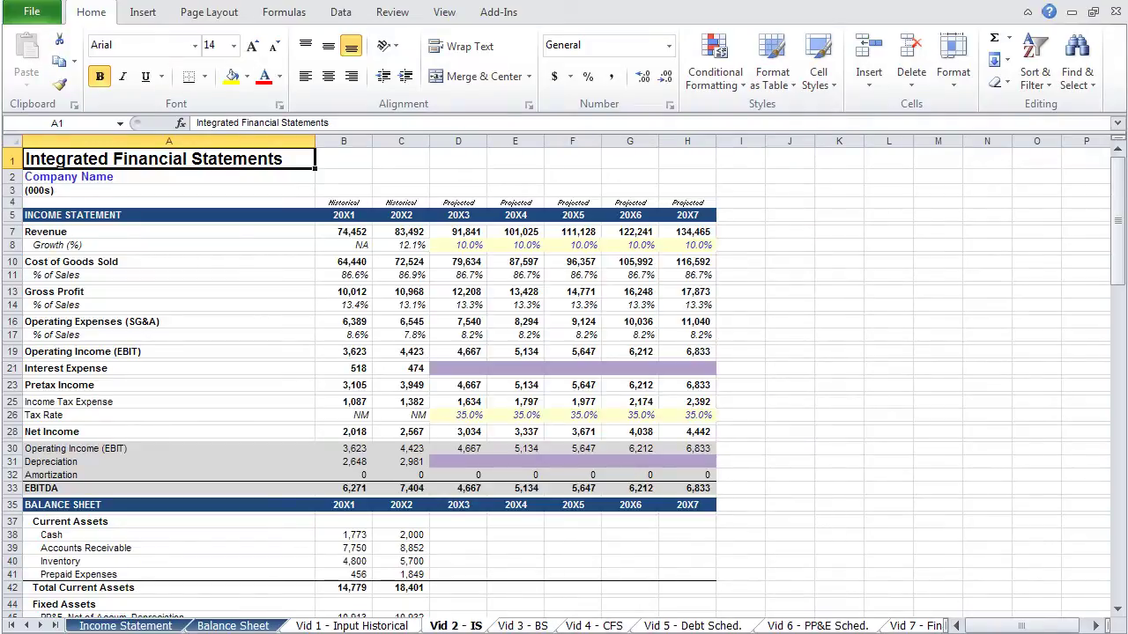
pyautogui.hotkey('ctrl', 'pagedown')
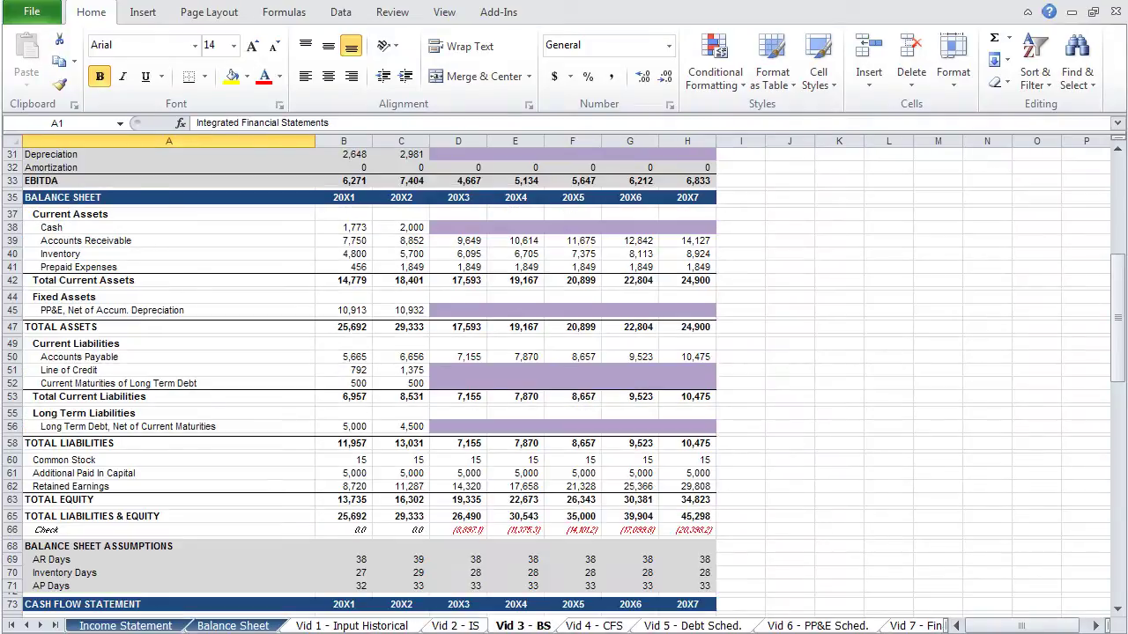
pyautogui.hotkey('ctrl', 'pagedown')
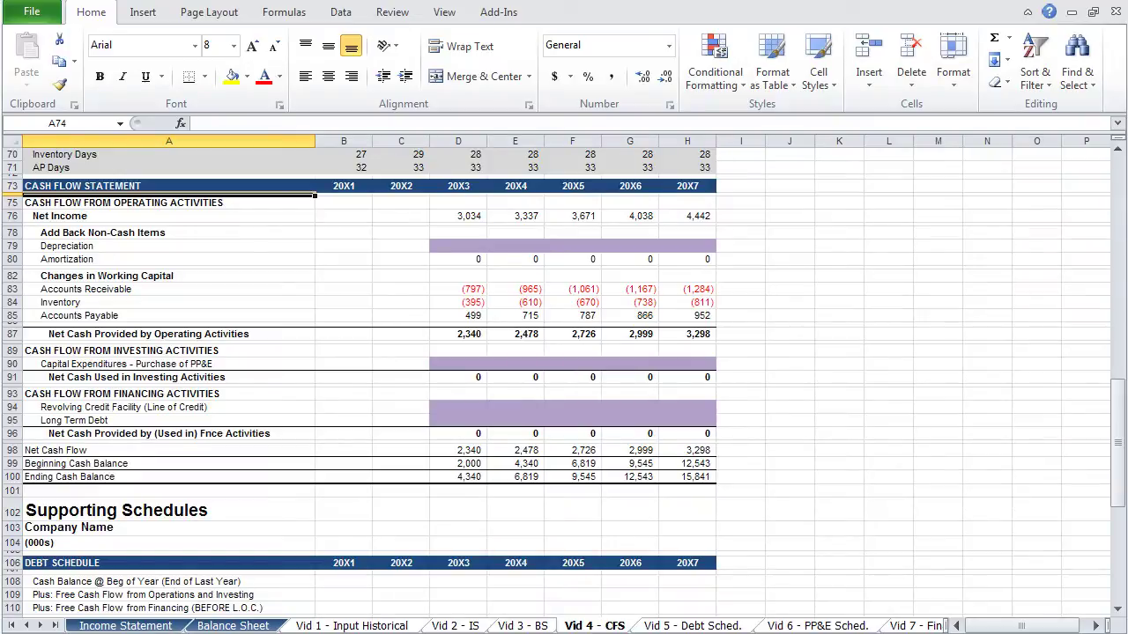
pyautogui.hotkey('ctrl', 'pagedown')
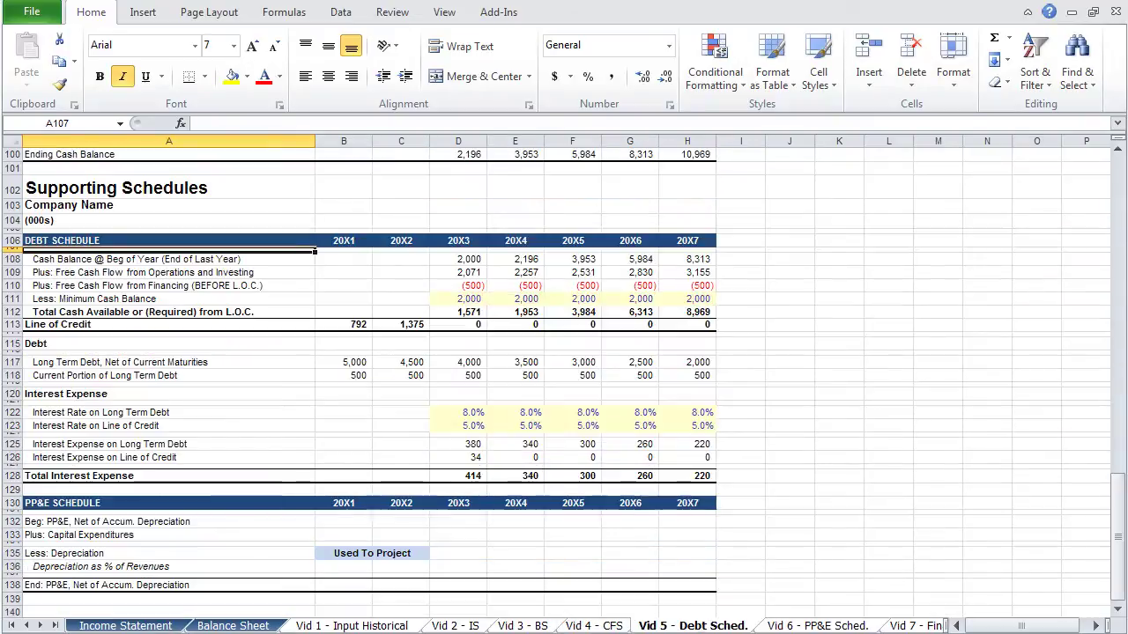
pyautogui.hotkey('ctrl', 'pagedown')
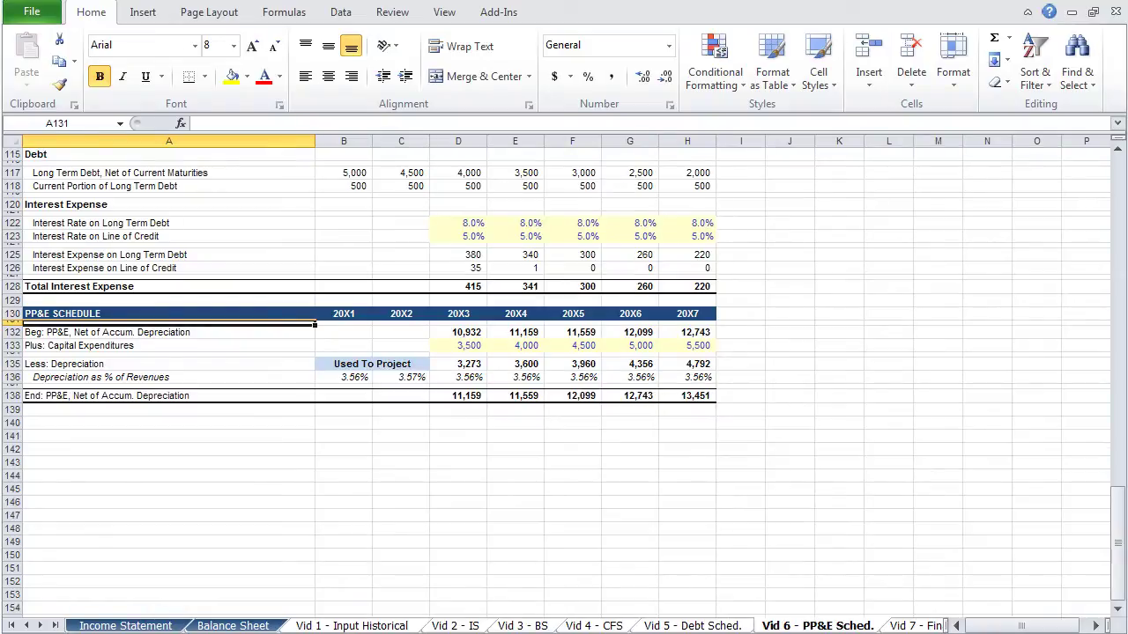
pyautogui.hotkey('ctrl', 'pagedown')
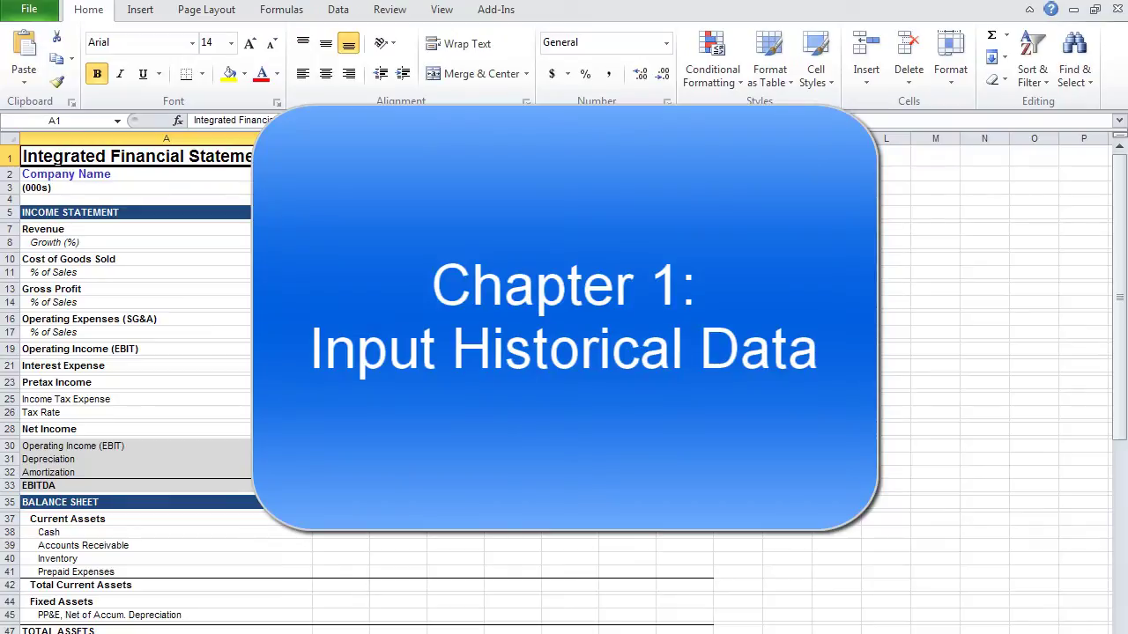
# - Link 20X1 Revenue in B7 of the Vid 1 - Input Historical sheet to cell B7 of the Income Statement sheet
pyautogui.press('Down')
pyautogui.press('Down')
pyautogui.press('Down')
pyautogui.press('Down')
pyautogui.press('Down')
pyautogui.press('Right')
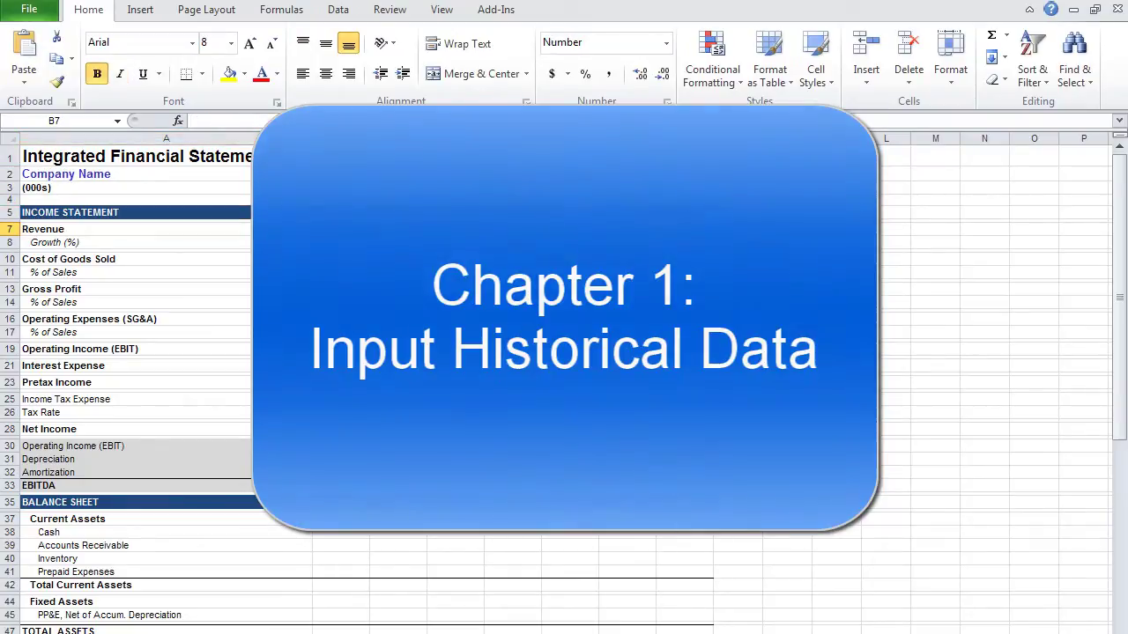
pyautogui.write('=')
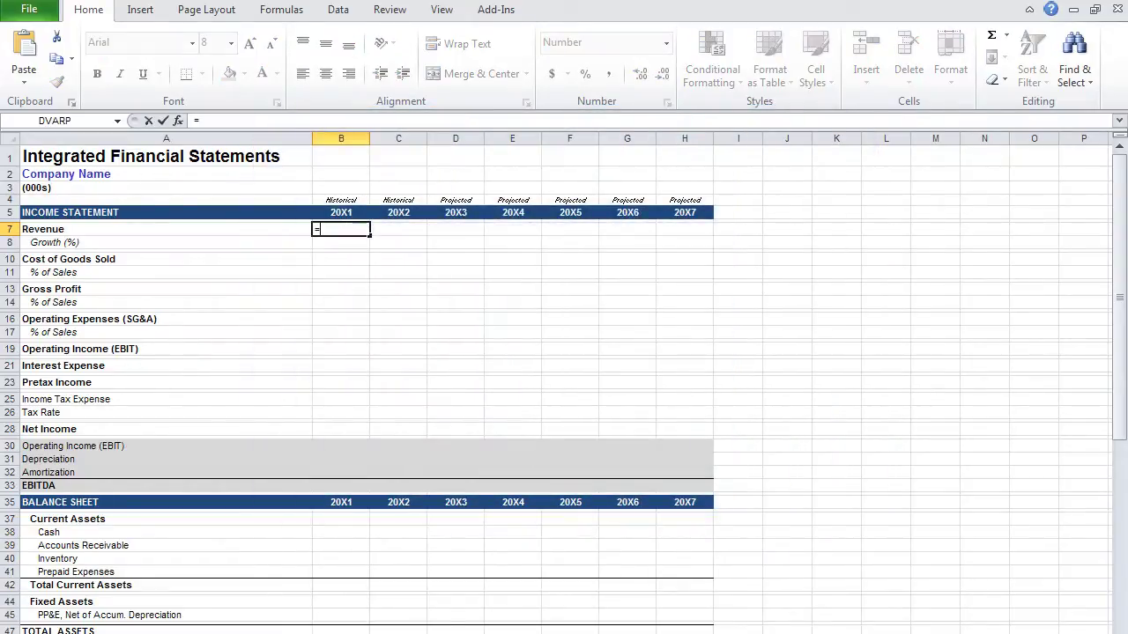
pyautogui.hotkey('ctrl', 'pagedown')
pyautogui.hotkey('ctrl', 'pageup')
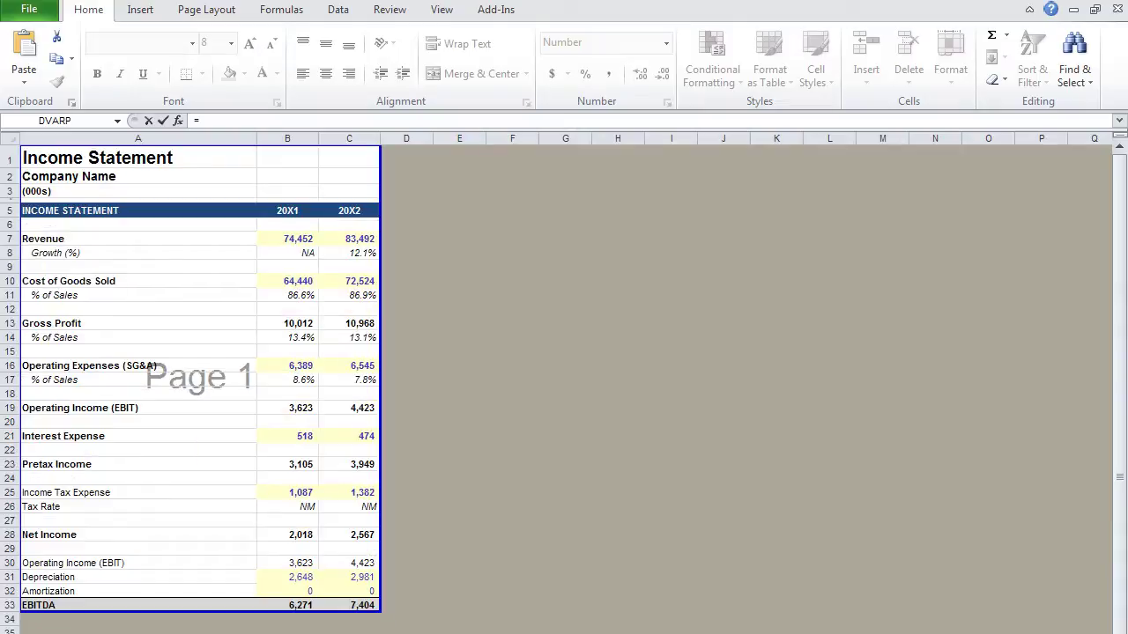
pyautogui.press('Down')
pyautogui.press('Down')
pyautogui.press('Down')
pyautogui.press('Down')
pyautogui.press('Right')
pyautogui.press('Return')
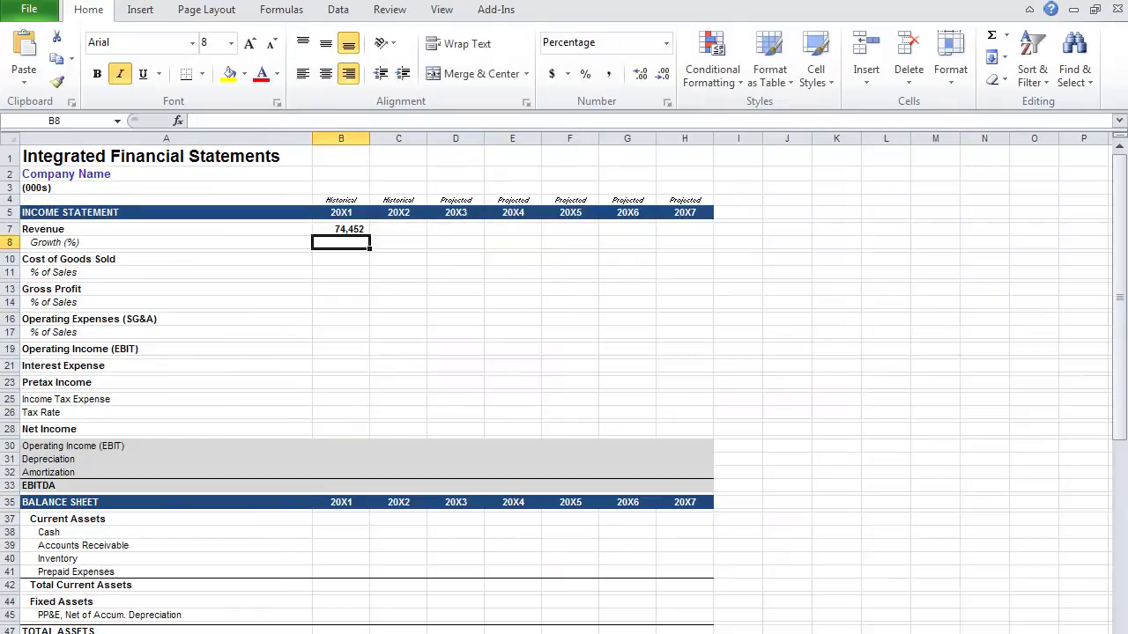
# - Copy the 20X1 Revenue link across to 20X2 in C7
pyautogui.click(341, 229)
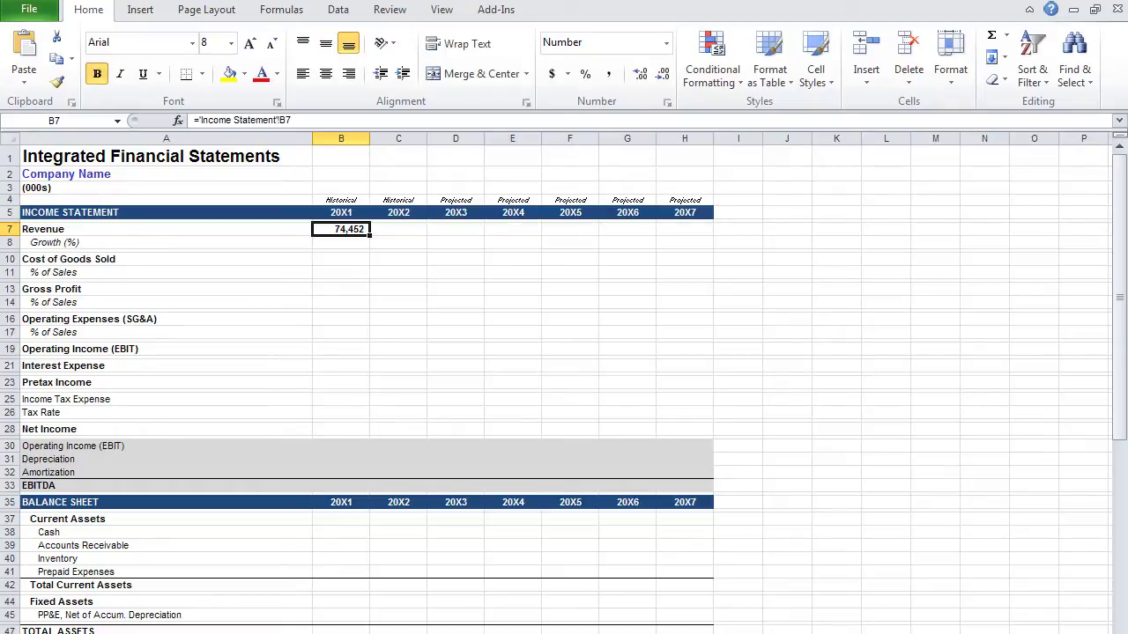
pyautogui.hotkey('shift', 'Right')
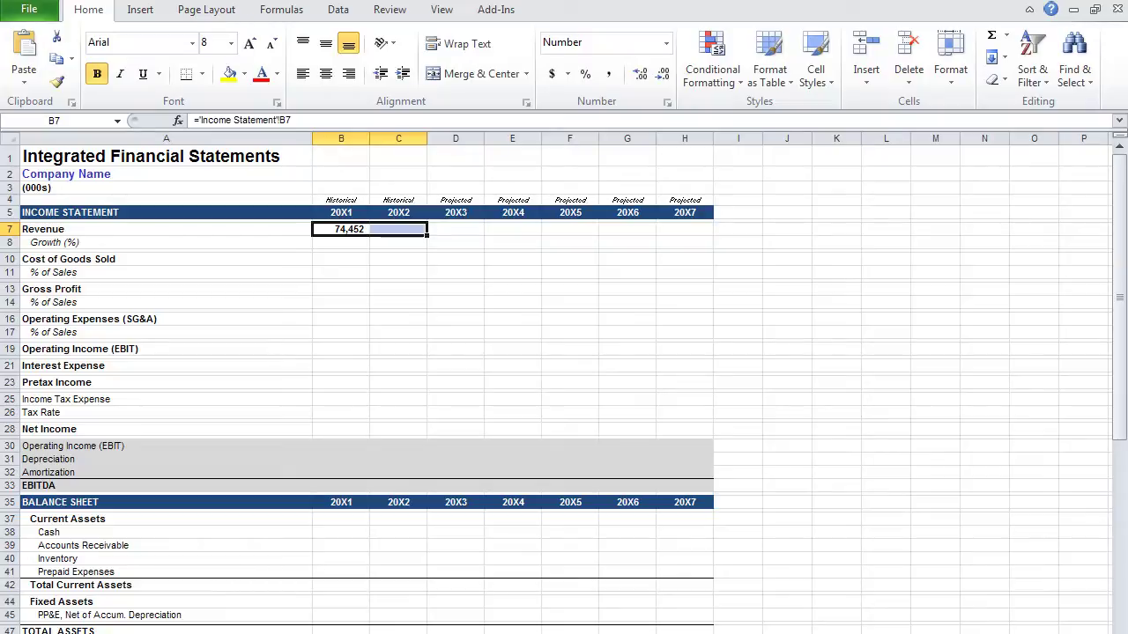
pyautogui.hotkey('ctrl', 'r')
# - Link 20X1 Cost of Goods Sold in B10 to cell B10 of the Income Statement sheet
pyautogui.press('Down')
pyautogui.press('Down')
pyautogui.press('Down')
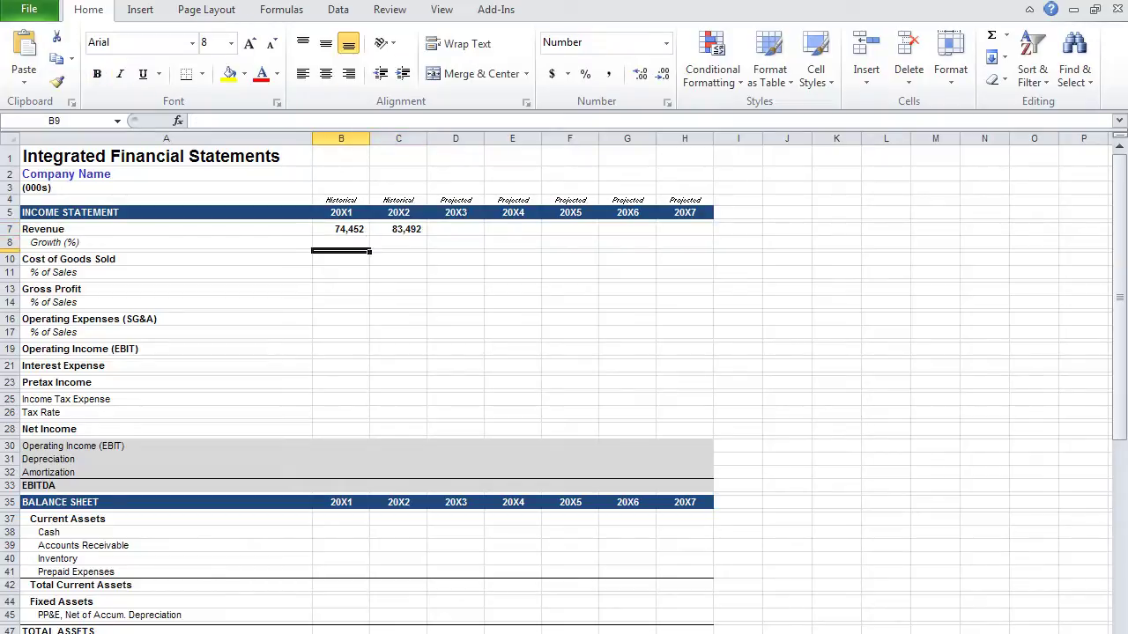
pyautogui.write('=')
pyautogui.hotkey('ctrl', 'pageup')
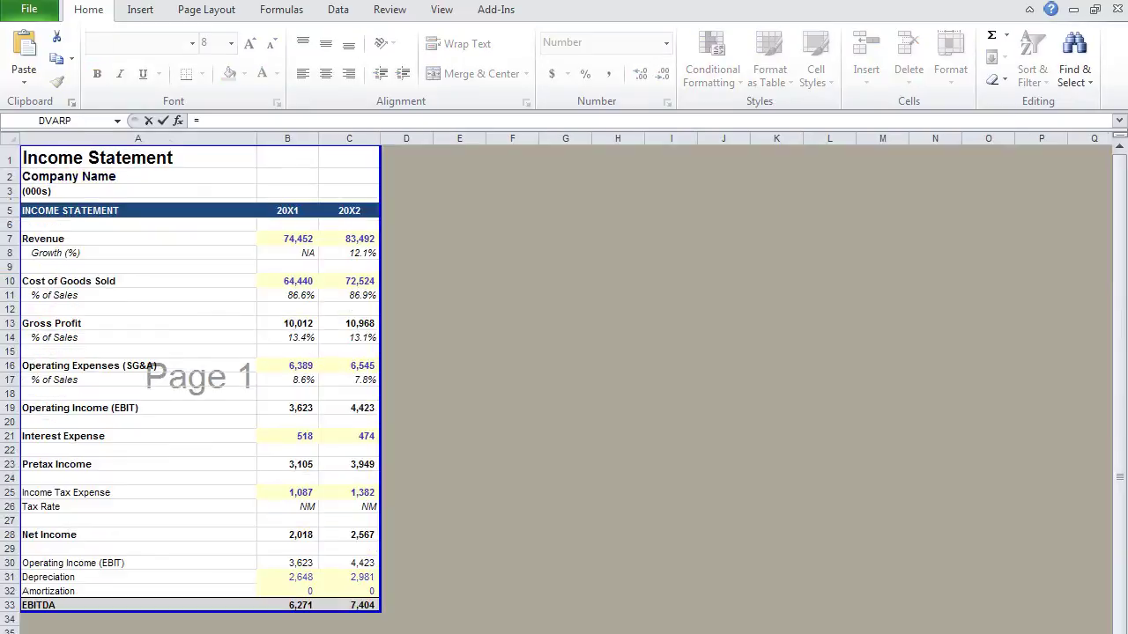
pyautogui.press('Down')
pyautogui.press('Down')
pyautogui.press('Down')
pyautogui.press('Down')
pyautogui.press('Down')
pyautogui.press('Down')
pyautogui.press('Down')
pyautogui.press('Down')
pyautogui.press('Right')
pyautogui.press('Return')
# - Copy the 20X1 Cost of Goods Sold link across to 20X2 in C10
pyautogui.press('Up')
pyautogui.hotkey('shift', 'Right')
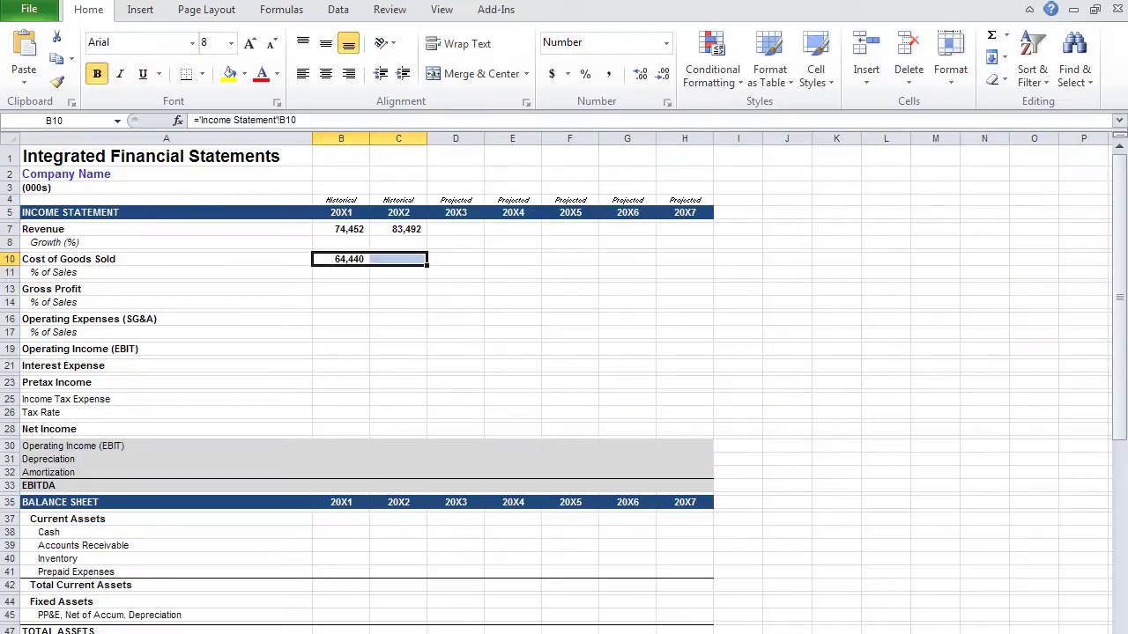
pyautogui.hotkey('ctrl', 'r')
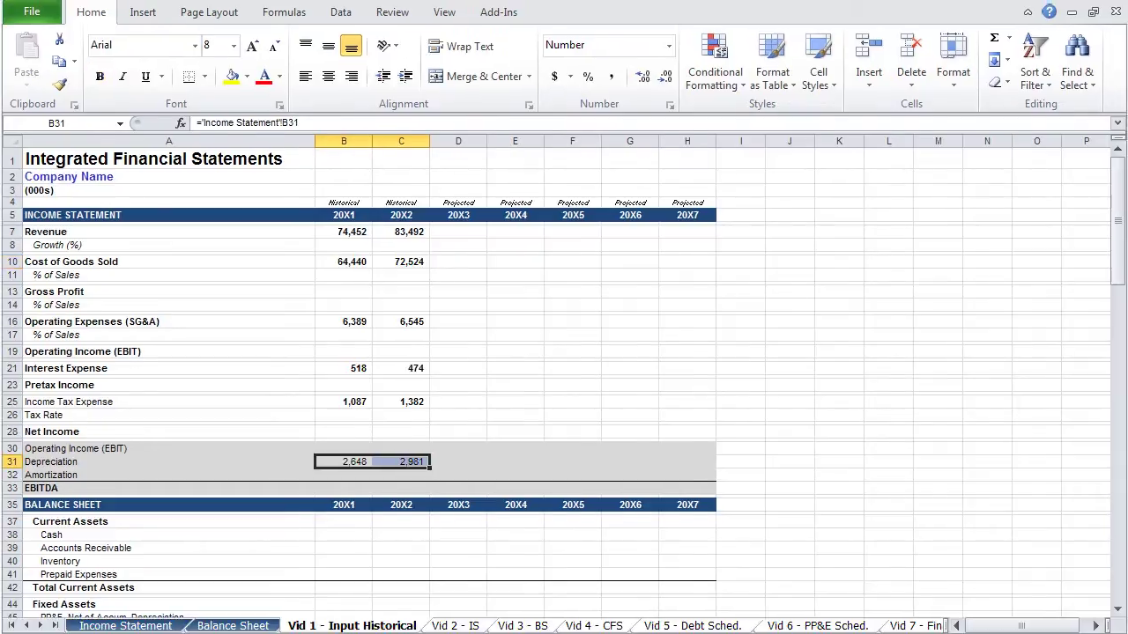
# - Fill the Depreciation links for 20X1 and 20X2 down into the Amortization row
pyautogui.hotkey('shift', 'Down')
pyautogui.hotkey('ctrl', 'd')
pyautogui.press('Down')
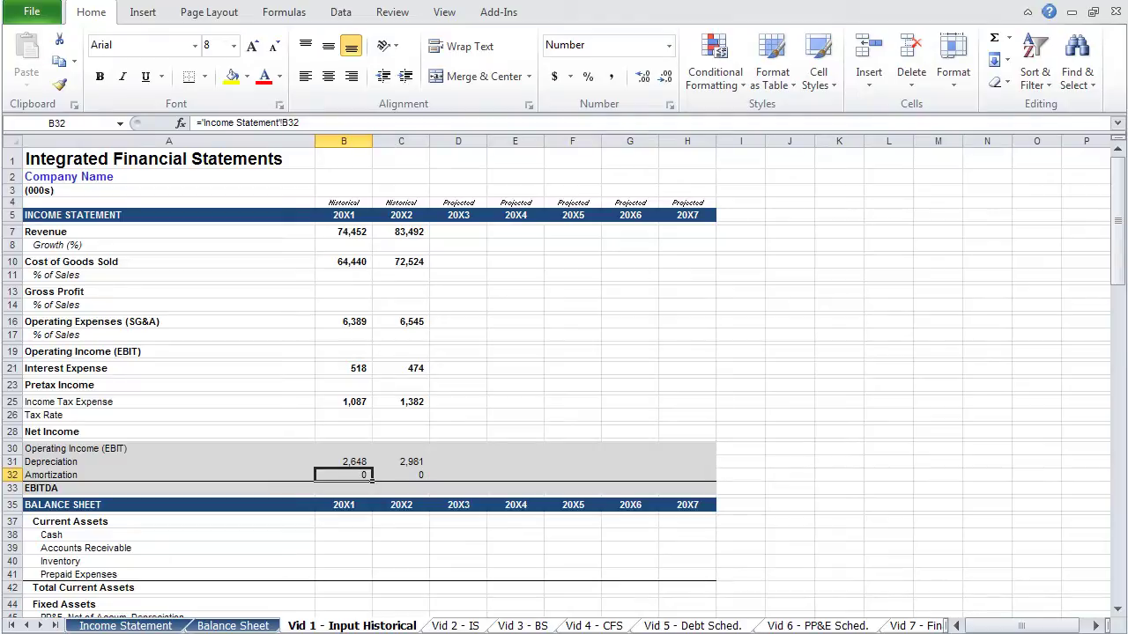
# - Enter NA as the 20X1 revenue growth in B8
pyautogui.hotkey('ctrl', 'Up')
pyautogui.hotkey('ctrl', 'Up')
pyautogui.hotkey('ctrl', 'Up')
pyautogui.hotkey('ctrl', 'Up')
pyautogui.hotkey('ctrl', 'Up')
pyautogui.hotkey('ctrl', 'Up')
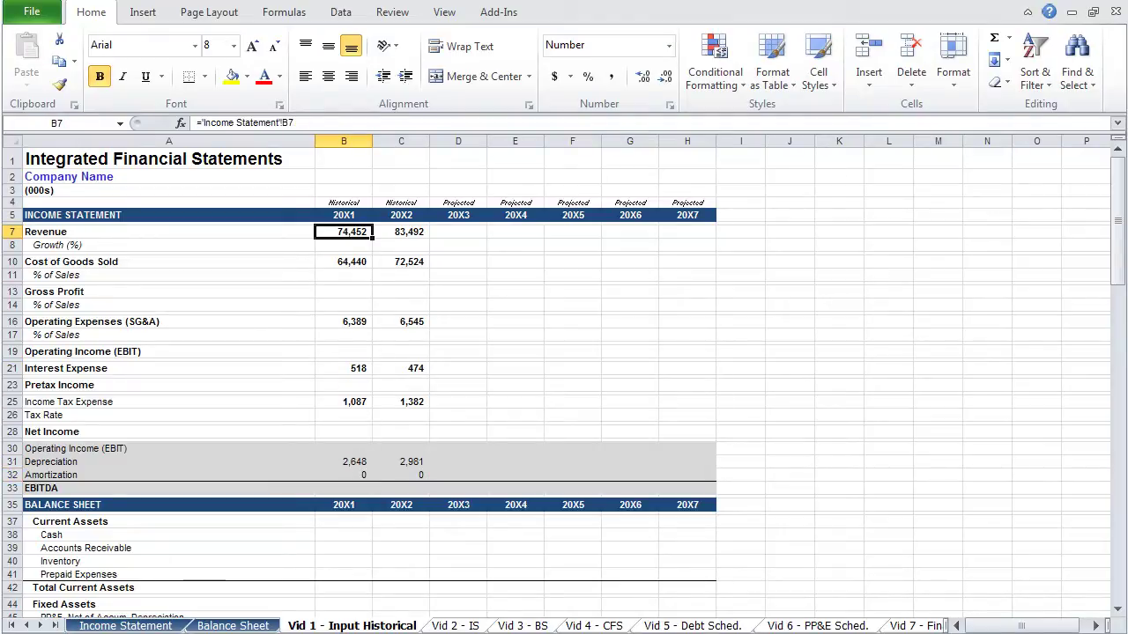
pyautogui.click(344, 245)
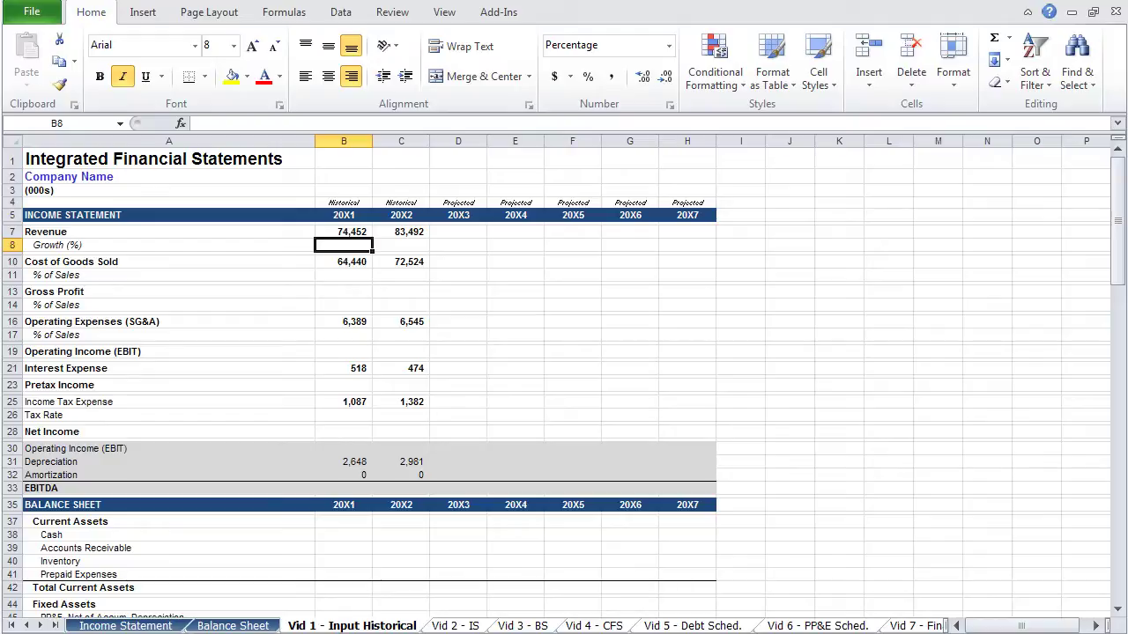
pyautogui.write('NA')
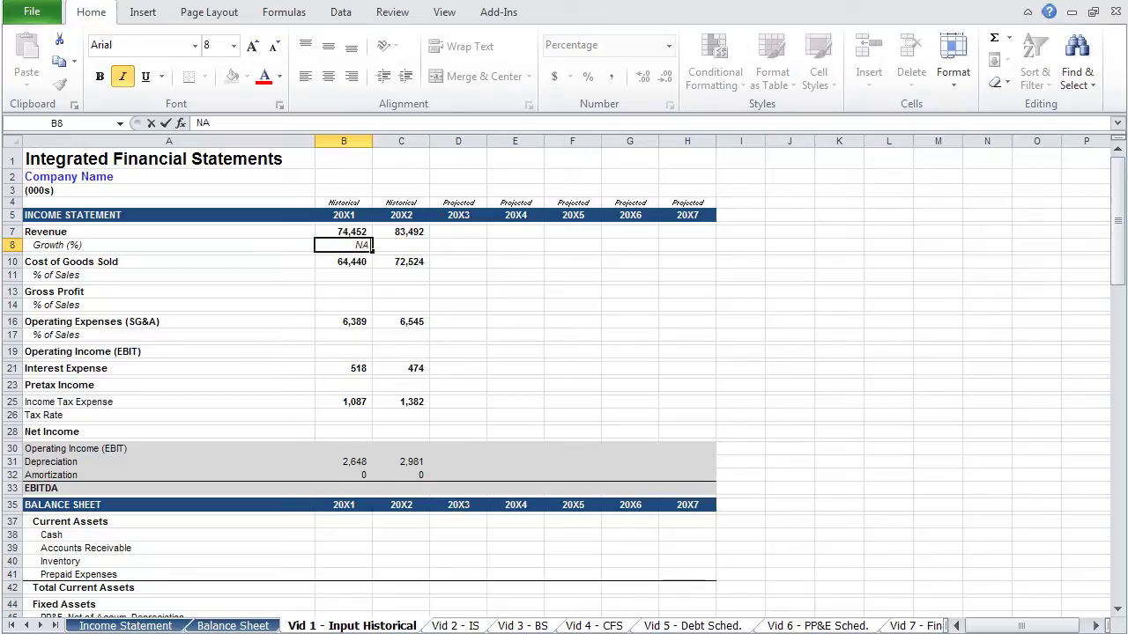
pyautogui.press('Tab')
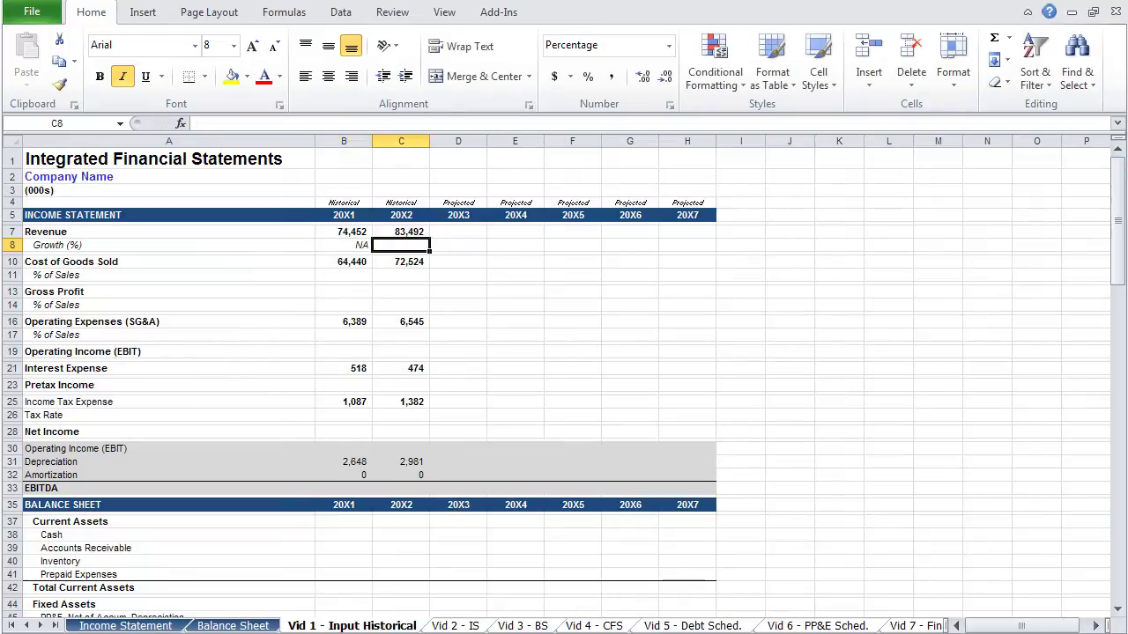
# - Calculate 20X2 revenue growth in C8 with the formula =C7/B7-1
pyautogui.write('=')
pyautogui.press('Up')
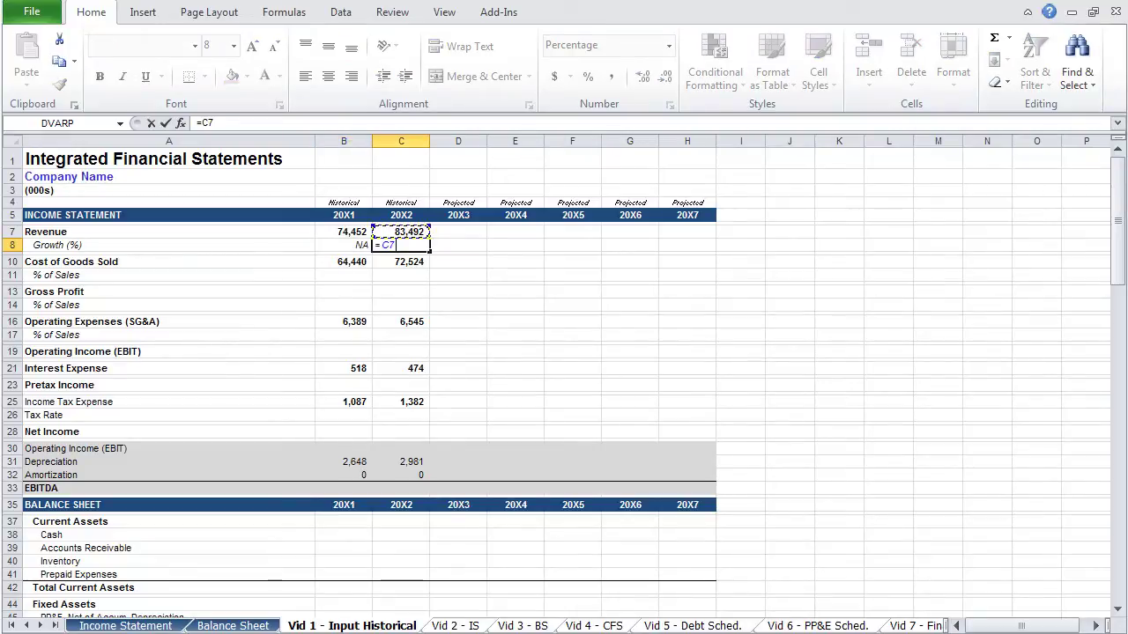
pyautogui.write('/')
pyautogui.press('Left')
pyautogui.press('Up')
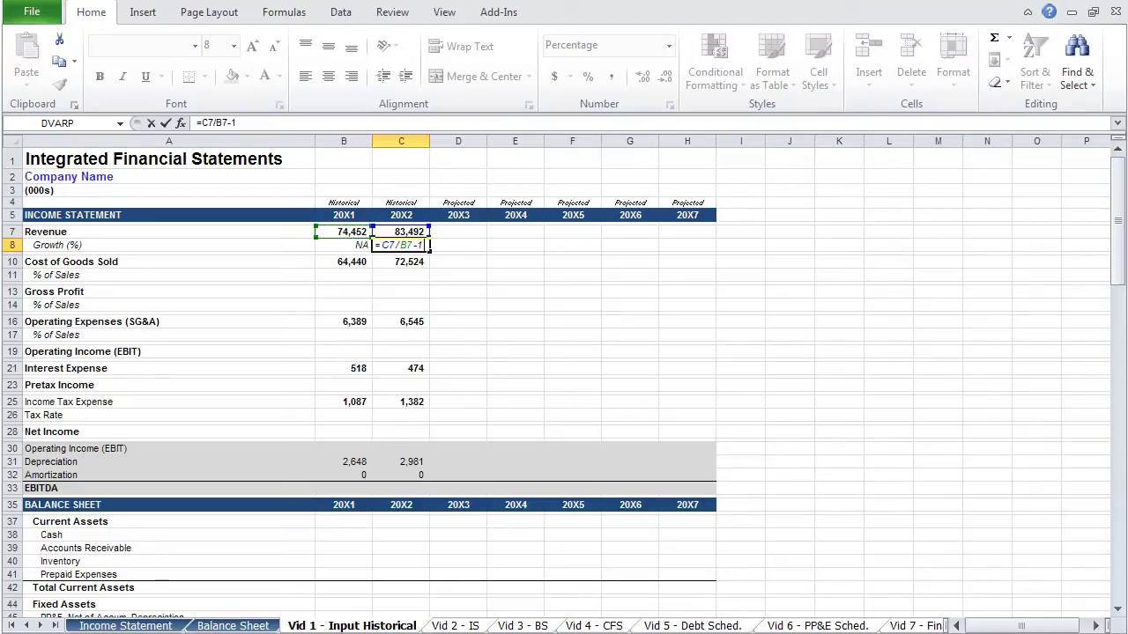
pyautogui.press('Return')
# - Calculate 20X1 Cost of Goods Sold as a percentage of sales in B11 with the formula =B10/B7
pyautogui.press('Down')
pyautogui.click(343, 275)
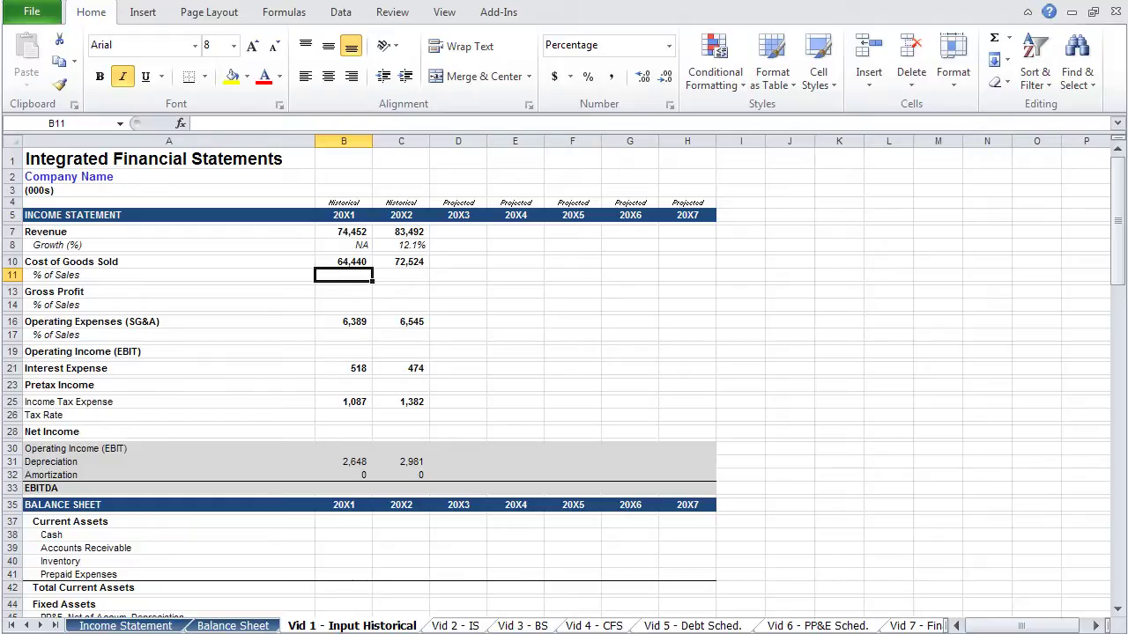
pyautogui.write('=')
pyautogui.press('Up')
pyautogui.write('/')
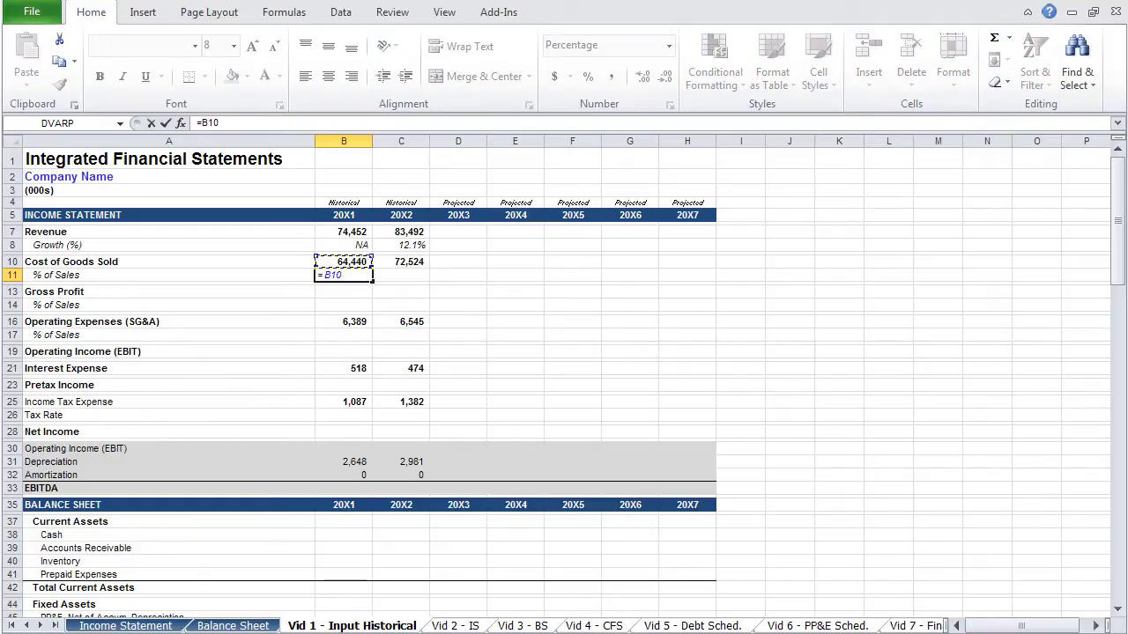
pyautogui.press('Up')
pyautogui.press('Up')
pyautogui.press('Up')
pyautogui.press('Return')
# - Copy the Cost of Goods Sold % of Sales formula from B11 across to 20X2
pyautogui.press('Up')
pyautogui.hotkey('shift', 'Right')
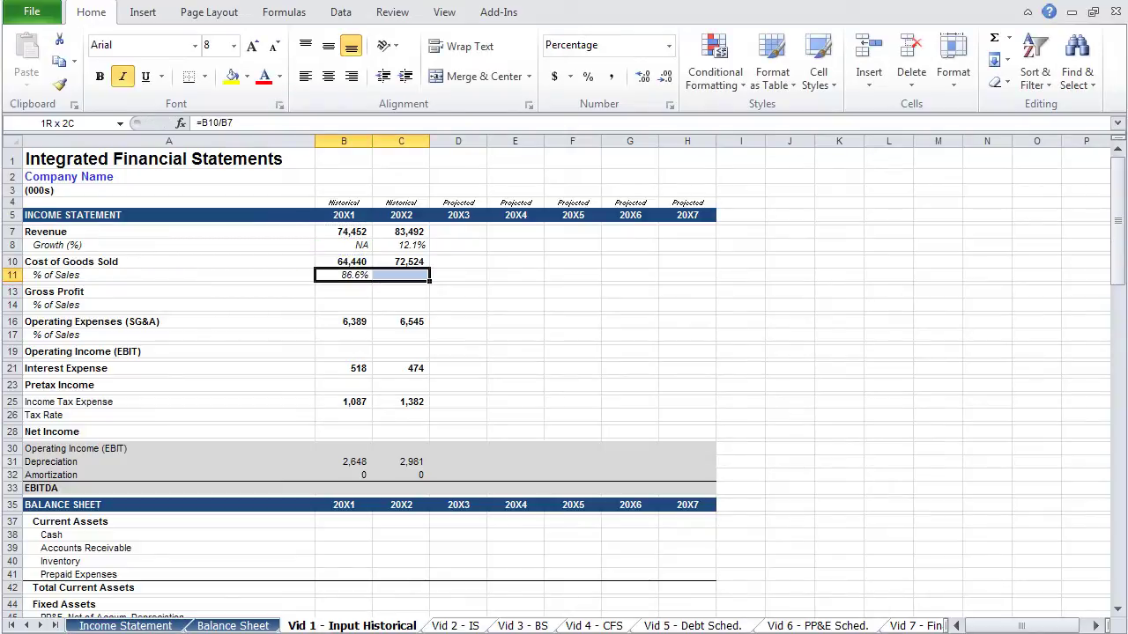
pyautogui.hotkey('ctrl', 'r')
# - Calculate 20X1 Gross Profit in B13 with the formula =B7-B10
pyautogui.press('Down')
pyautogui.write('=')
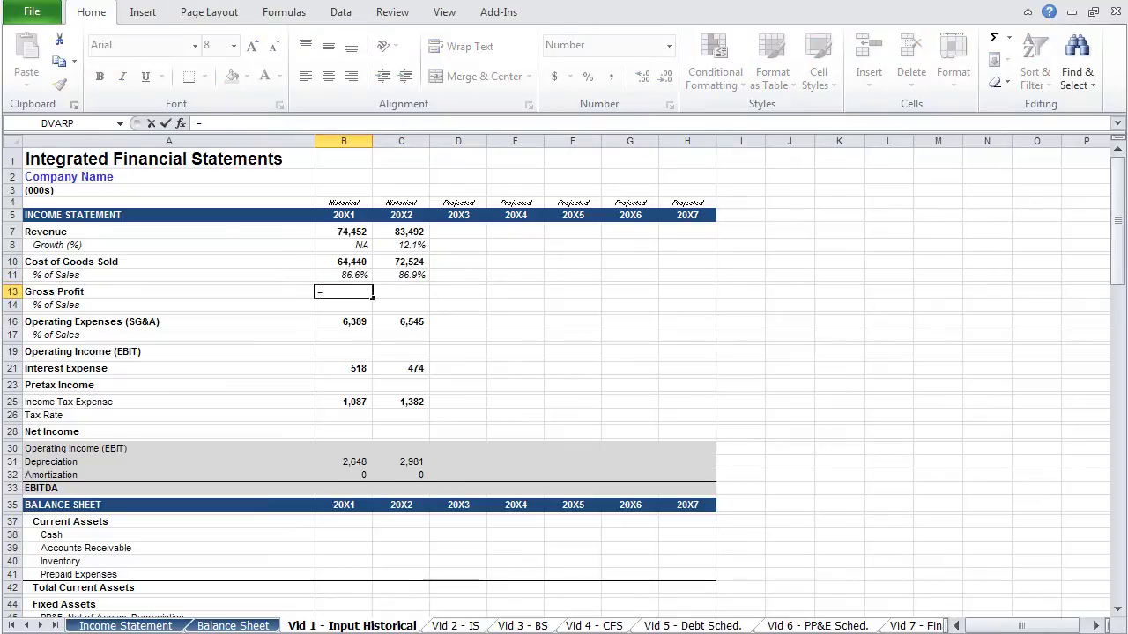
pyautogui.press('Up')
pyautogui.press('Up')
pyautogui.press('Up')
pyautogui.press('Up')
pyautogui.write('-')
pyautogui.press('Up')
pyautogui.press('Up')
pyautogui.press('Up')
pyautogui.press('Return')
# - Copy the Gross Profit formula from B13 across to 20X2
pyautogui.press('Up')
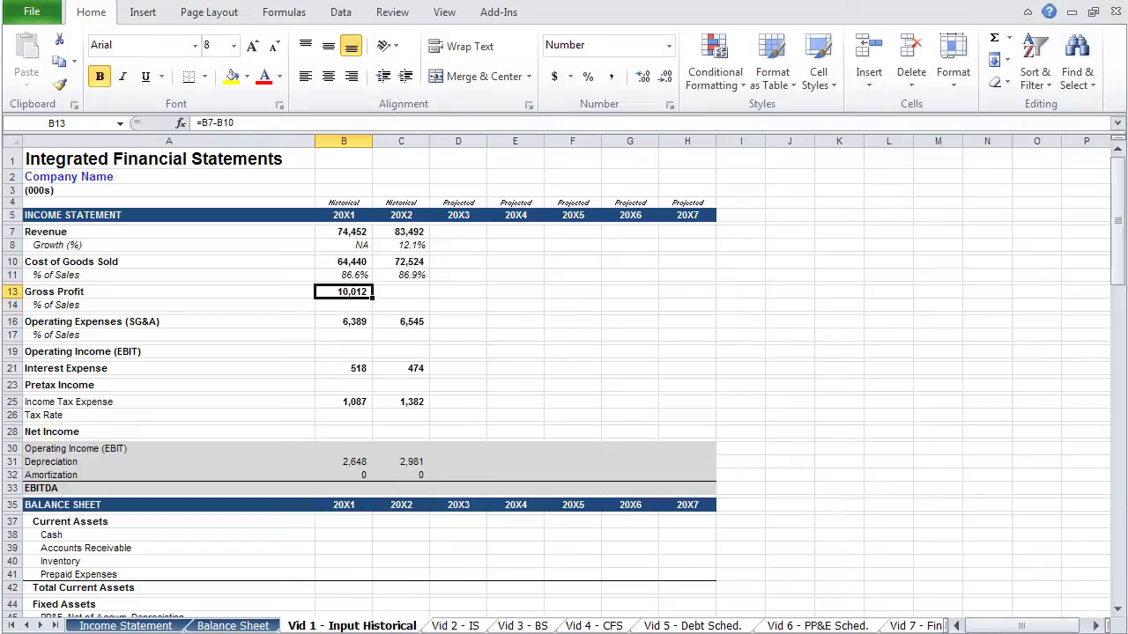
pyautogui.hotkey('shift', 'Right')
pyautogui.hotkey('ctrl', 'r')
# - Calculate 20X1 Gross Profit as a percentage of sales in B14 with the formula =B13/B7
pyautogui.press('Down')
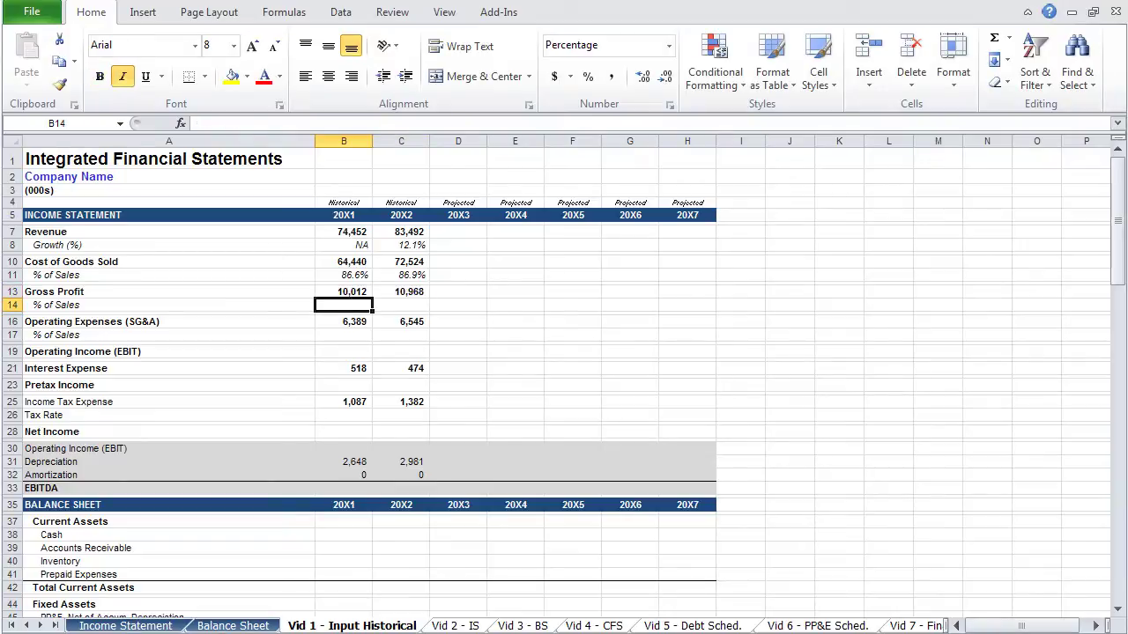
pyautogui.write('=')
pyautogui.press('Up')
pyautogui.write('/')
pyautogui.press('Up')
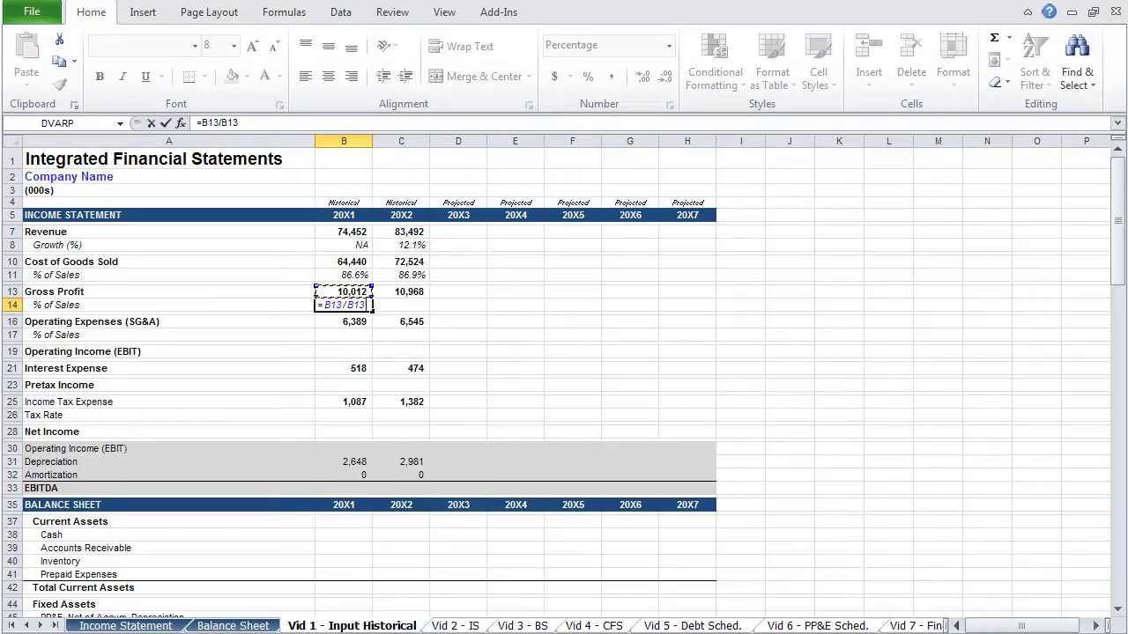
pyautogui.press('Up')
pyautogui.press('Up')
pyautogui.press('Up')
pyautogui.press('Up')
pyautogui.press('Return')
# - Copy the Gross Profit % of Sales formula from B14 across to 20X2 and go to the Operating Expenses % of Sales cell B17
pyautogui.hotkey('shift', 'Right')
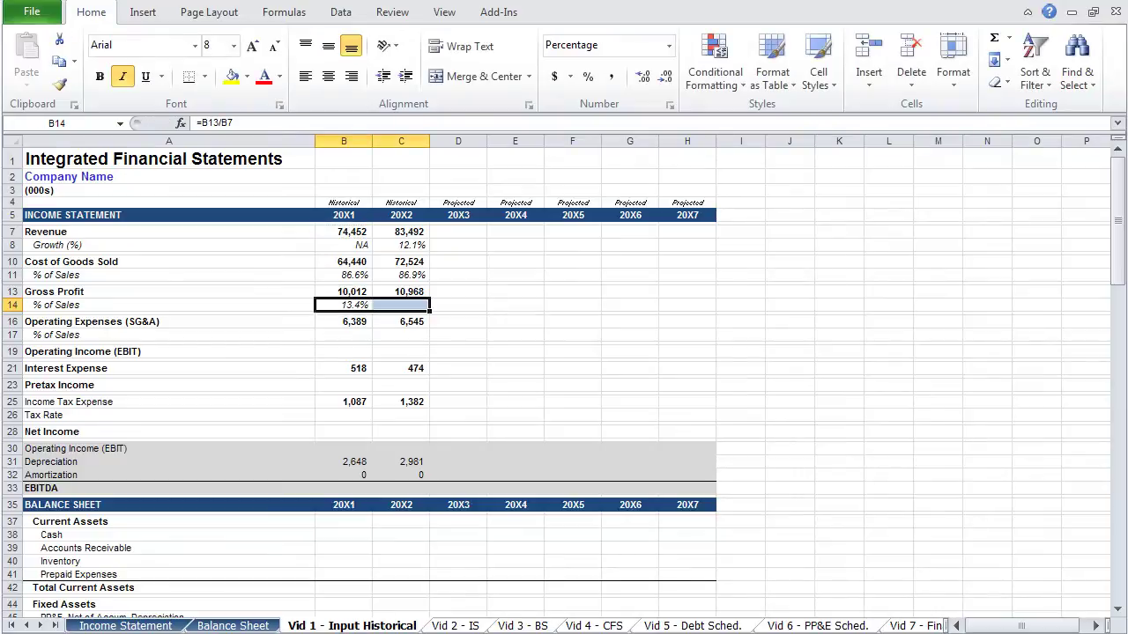
pyautogui.hotkey('ctrl', 'r')
pyautogui.click(344, 334)
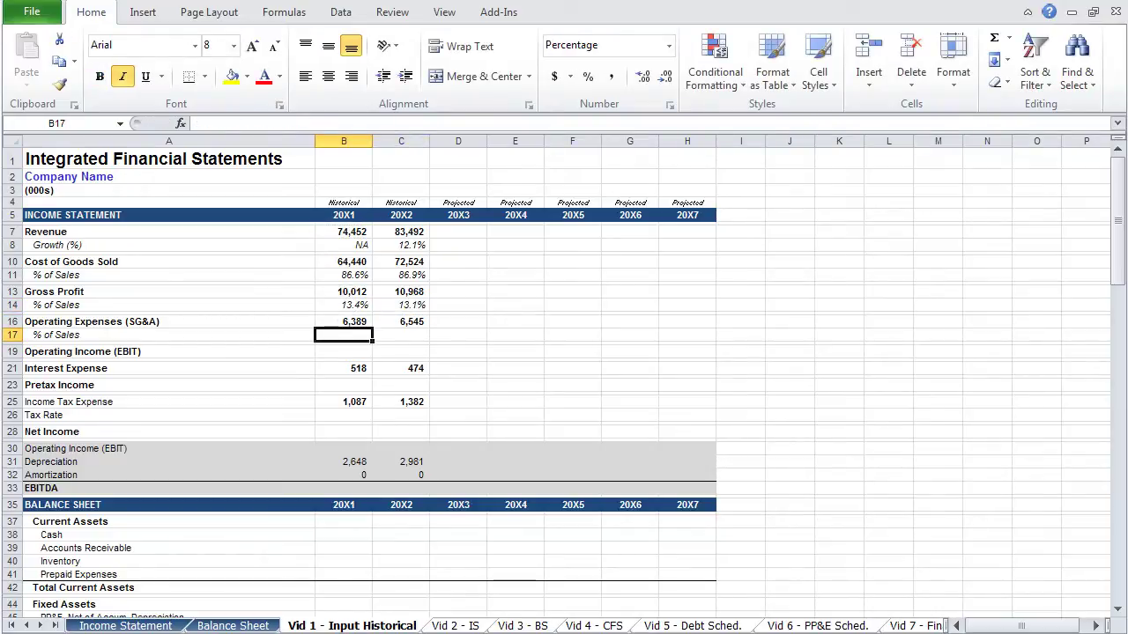
# - Calculate Operating Expenses as a percentage of sales in B17 with =B16/B7 and copy the formula across to 20X2
pyautogui.write('=')
pyautogui.press('Up')
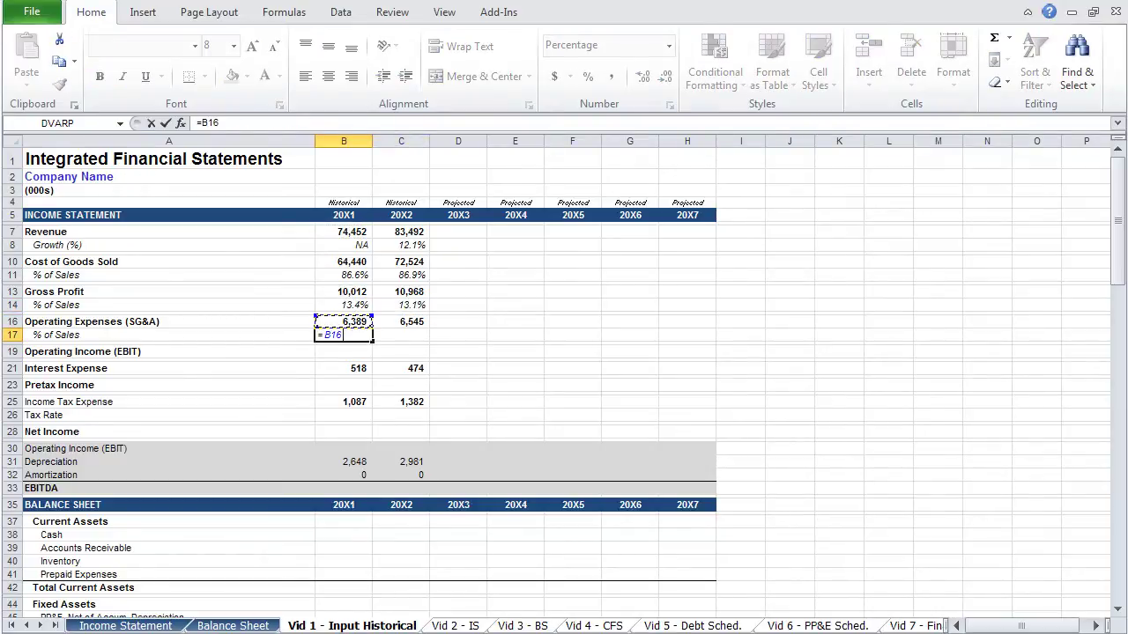
pyautogui.write('/')
pyautogui.press('Up')
pyautogui.press('Up')
pyautogui.press('Up')
pyautogui.press('Up')
pyautogui.press('Up')
pyautogui.press('Up')
pyautogui.press('Up')
pyautogui.hotkey('ctrl', 'Return')
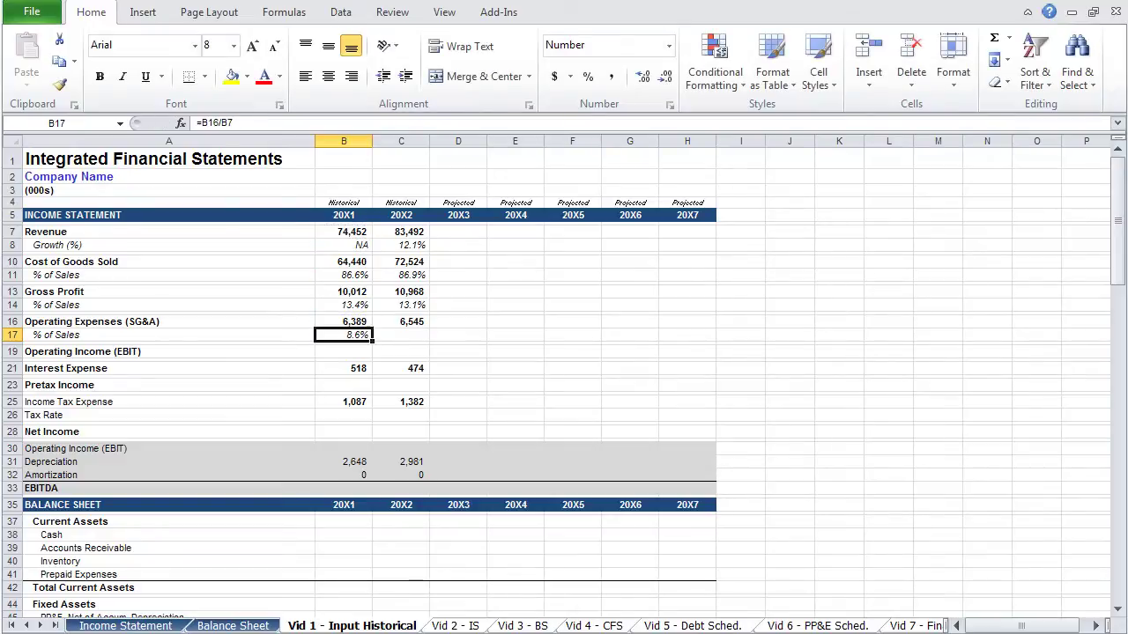
pyautogui.hotkey('shift', 'Right')
pyautogui.hotkey('ctrl', 'r')
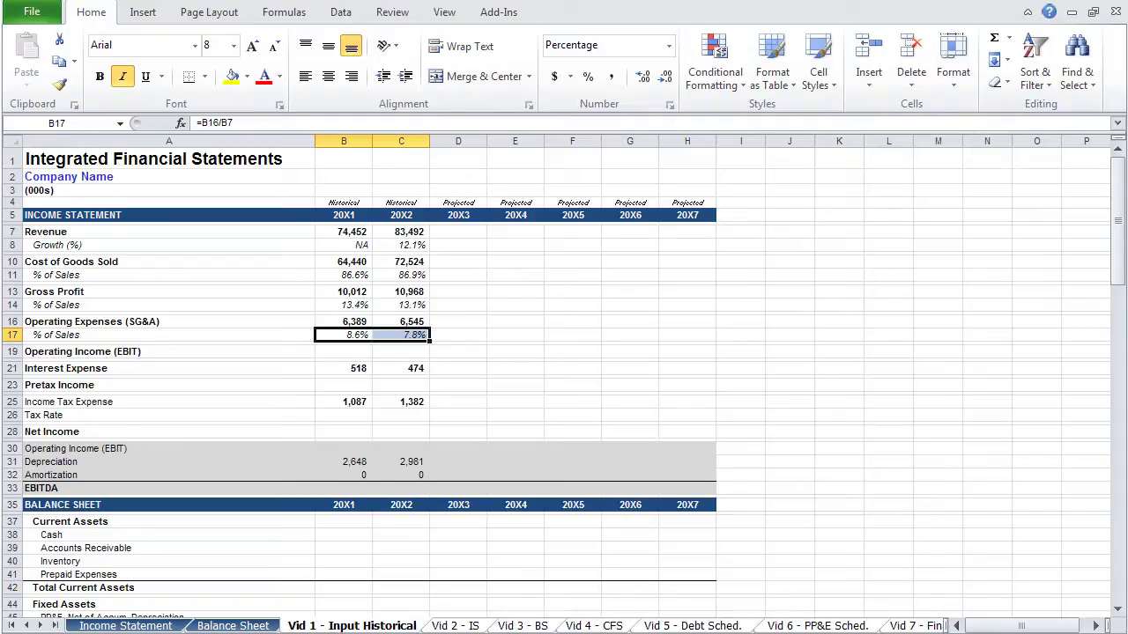
# - Calculate 20X1 Operating Income (EBIT) in B19 with the formula =B13-B16
pyautogui.click(344, 352)
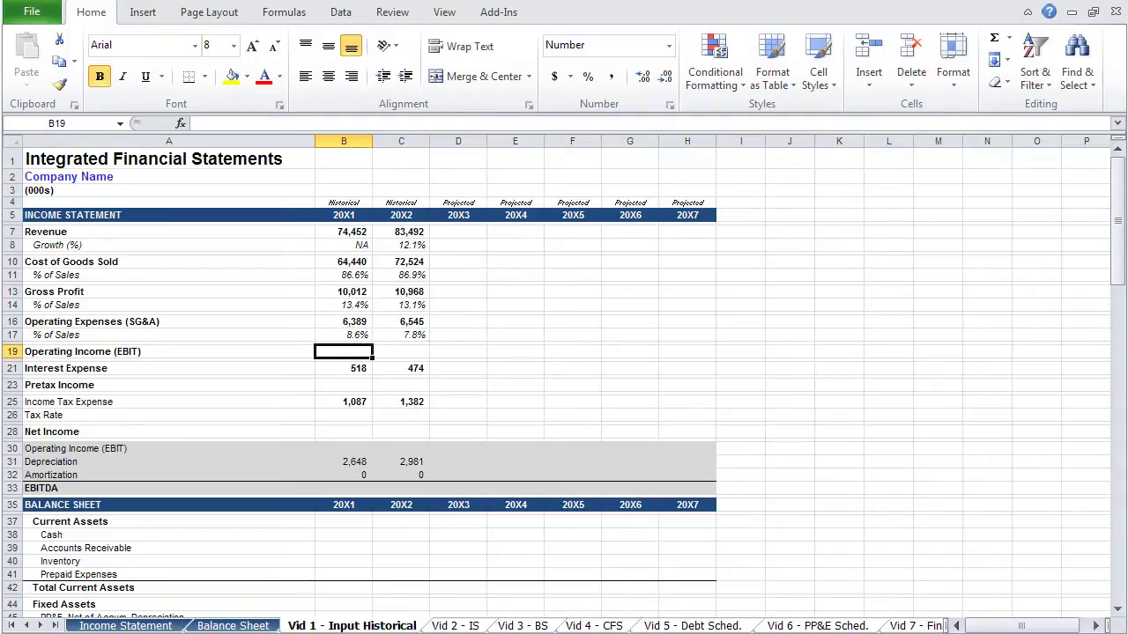
pyautogui.write('=')
pyautogui.press('Up')
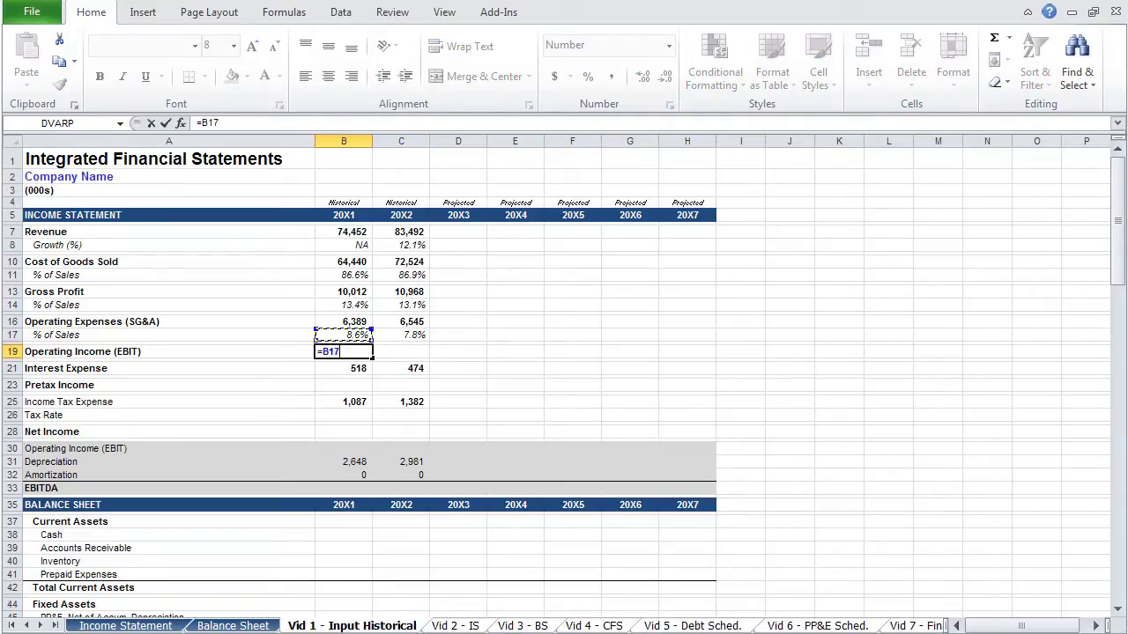
pyautogui.press('Up')
pyautogui.press('Up')
pyautogui.press('Up')
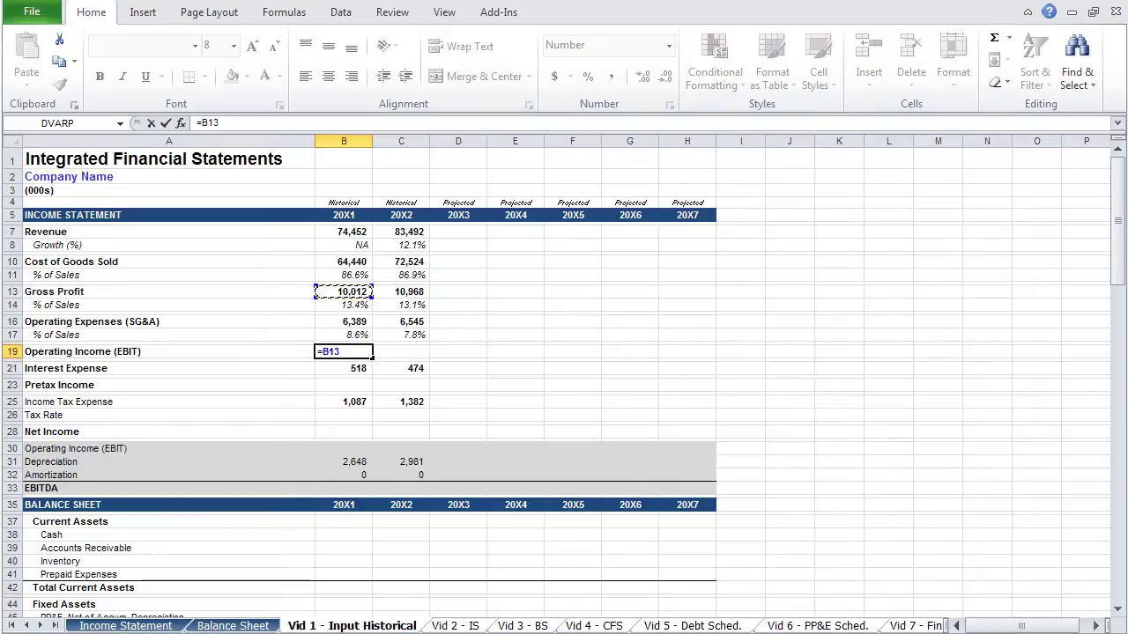
pyautogui.write('-')
pyautogui.press('Up')
pyautogui.press('Up')
pyautogui.press('Up')
pyautogui.press('Return')
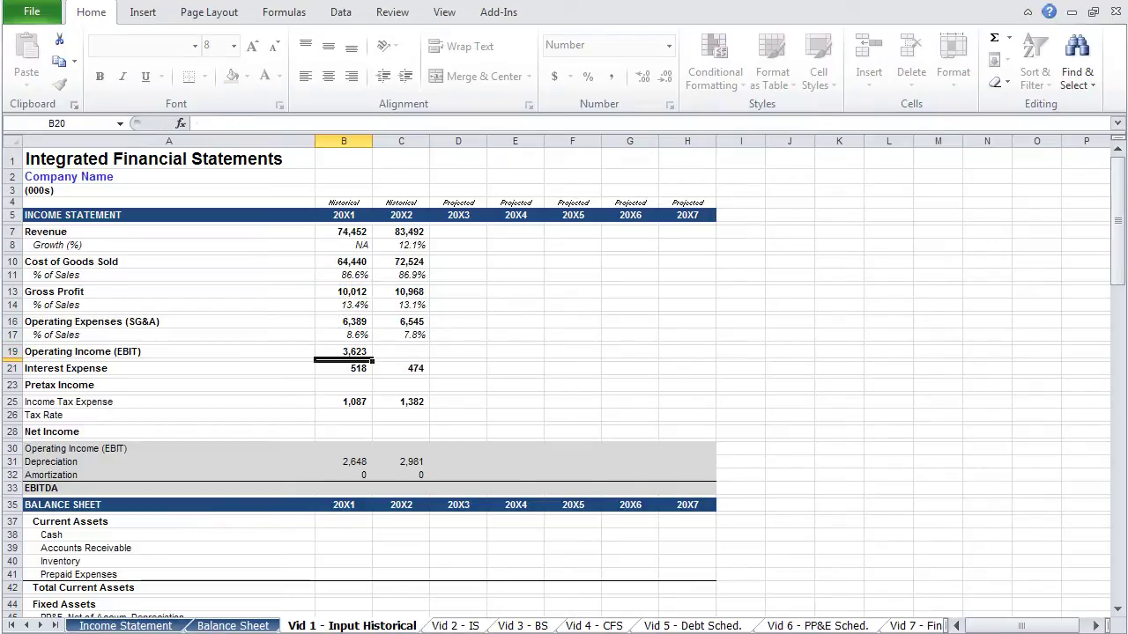
# - Copy the Operating Income formula from B19 across to 20X2
pyautogui.press('Up')
pyautogui.hotkey('shift', 'Right')
pyautogui.hotkey('ctrl', 'r')
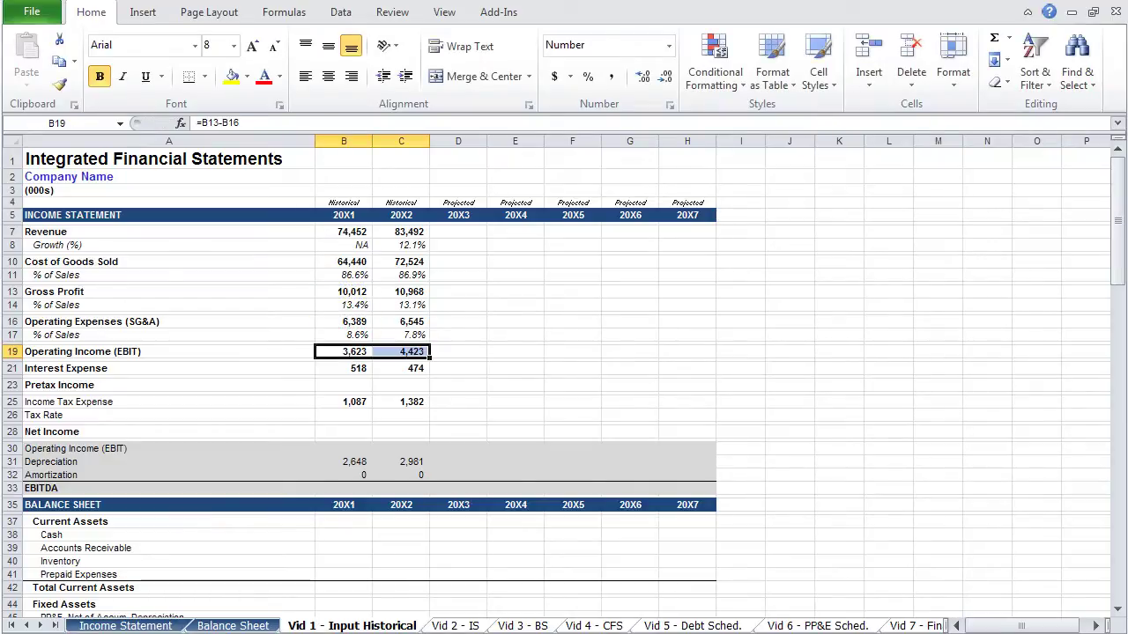
# - Calculate Pretax Income in B23 with the formula =B19-B21 and copy it across to 20X2
pyautogui.press('Down')
pyautogui.press('Down')
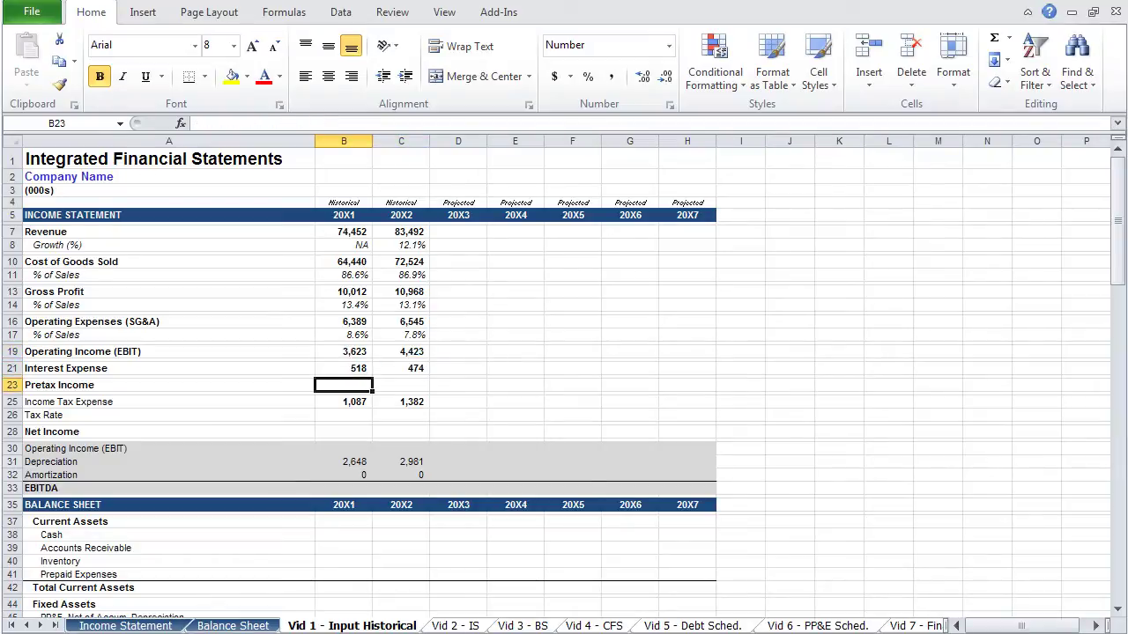
pyautogui.write('=')
pyautogui.press('Up')
pyautogui.press('Up')
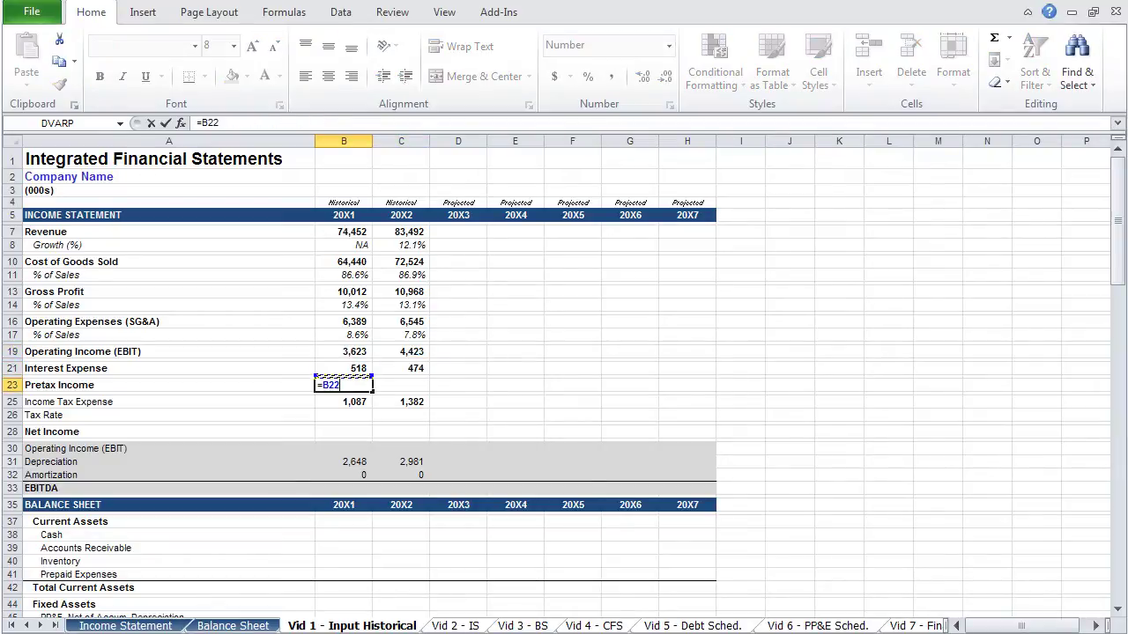
pyautogui.write('-')
pyautogui.press('Up')
pyautogui.press('Return')
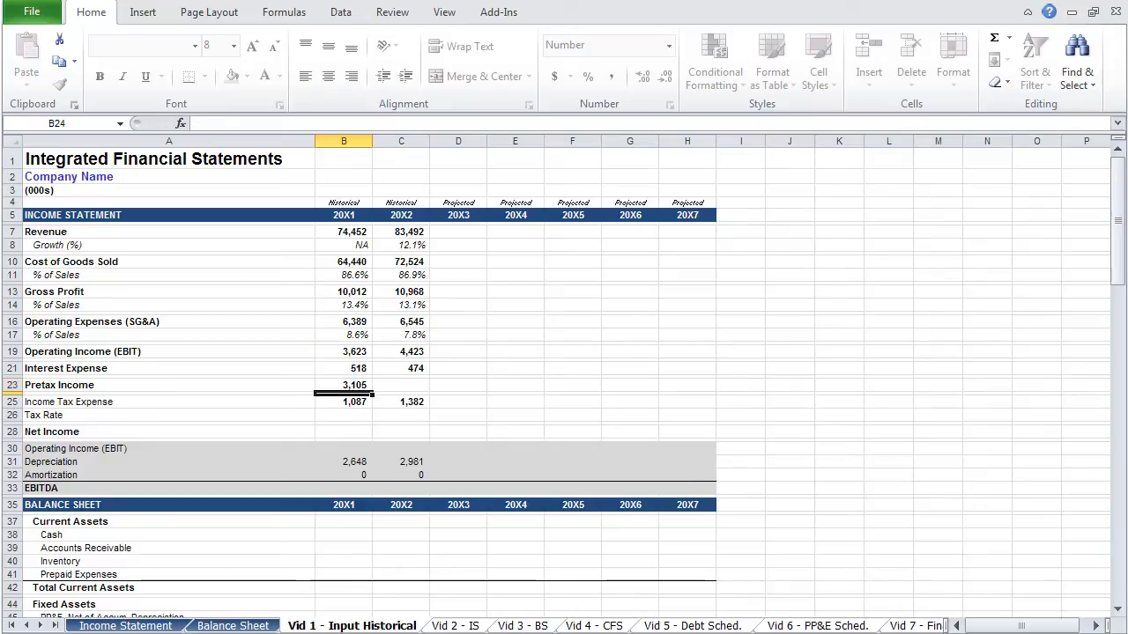
pyautogui.press('Up')
pyautogui.hotkey('shift', 'Right')
pyautogui.hotkey('ctrl', 'r')
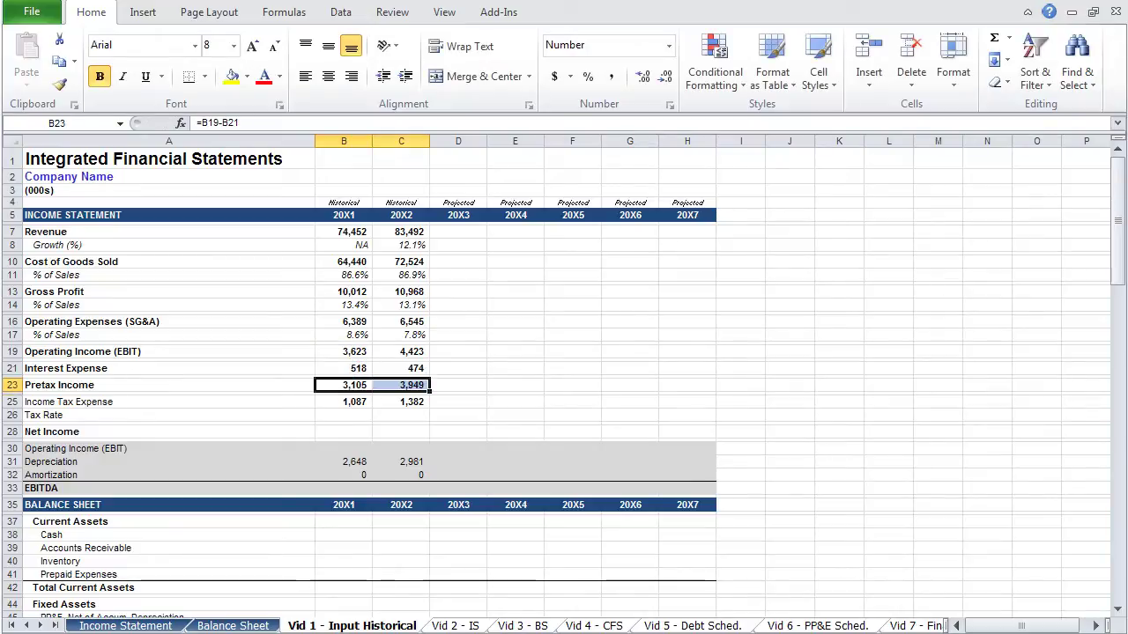
# - Enter NM as the 20X1 Tax Rate in B26 and fill it across to 20X2
pyautogui.press('Down')
pyautogui.press('Down')
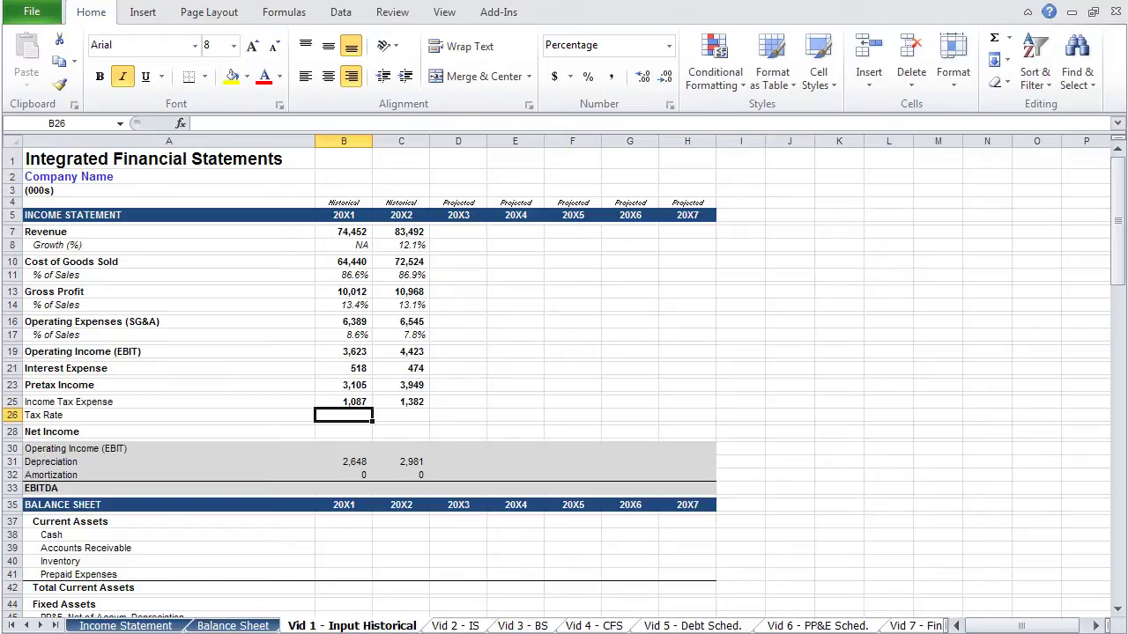
pyautogui.write('NM')
pyautogui.hotkey('shift', 'Right')
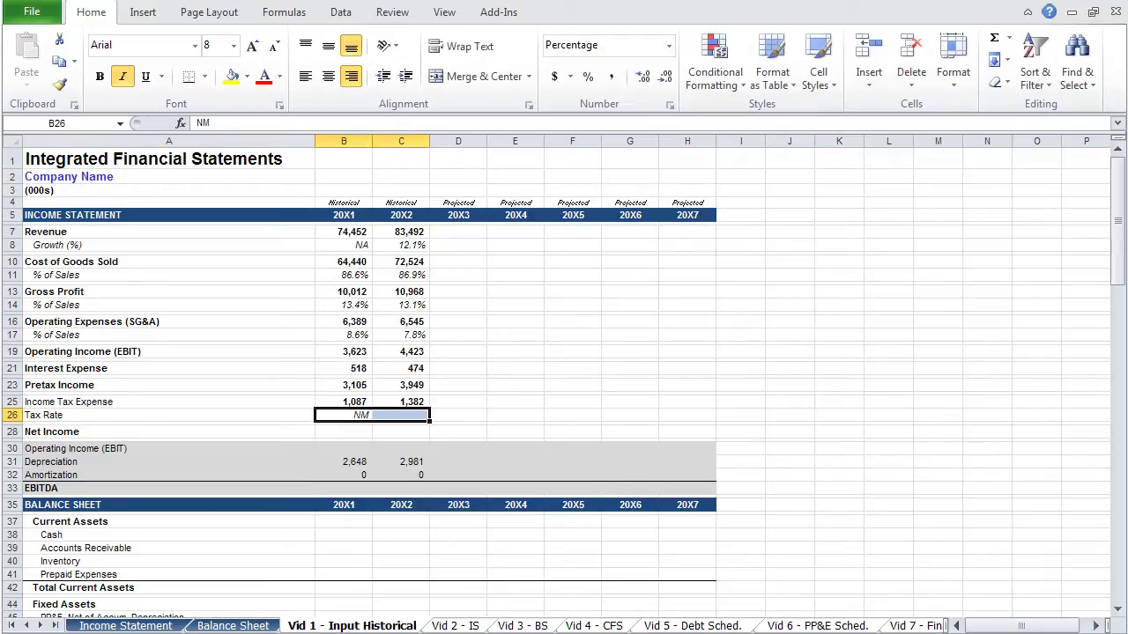
pyautogui.hotkey('ctrl', 'r')
pyautogui.hotkey('shift', 'Left')
# - Calculate Net Income in B28 with the formula =B23-B25 and copy it across to 20X2
pyautogui.press('Down')
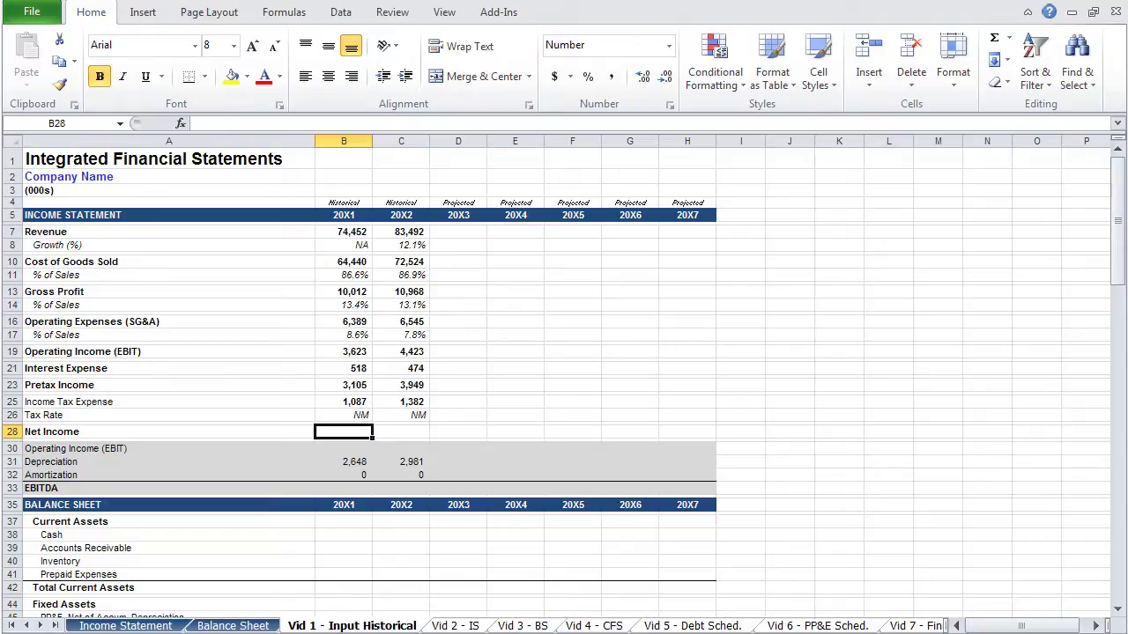
pyautogui.write('=')
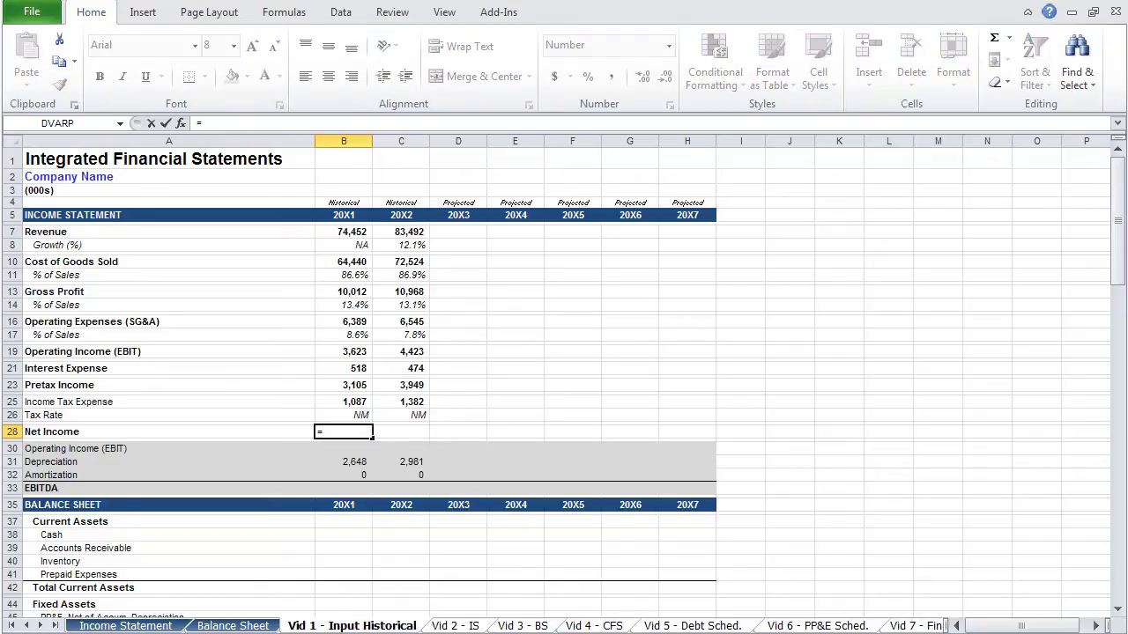
pyautogui.press('Up')
pyautogui.press('Up')
pyautogui.press('Up')
pyautogui.write('-')
pyautogui.press('Up')
pyautogui.press('Up')
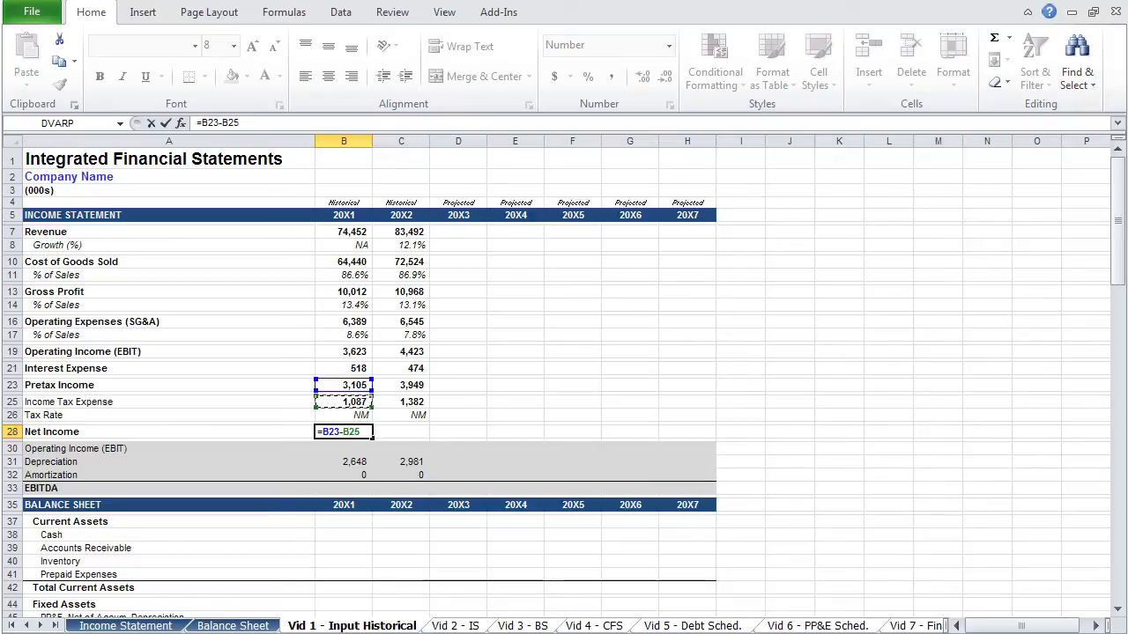
pyautogui.hotkey('ctrl', 'Return')
pyautogui.hotkey('shift', 'Right')
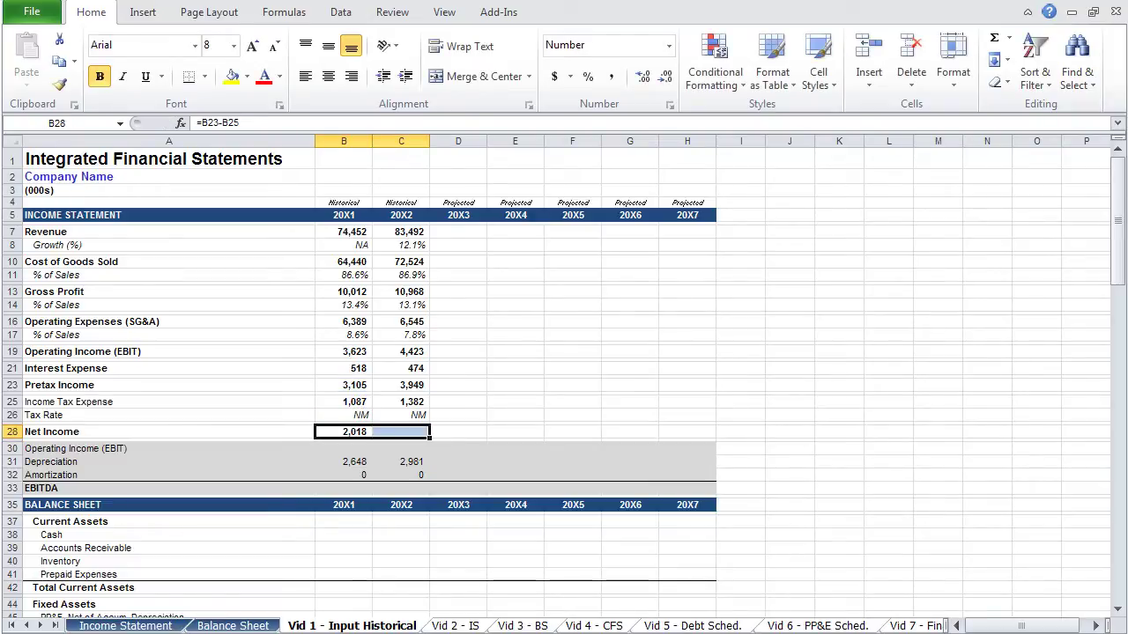
pyautogui.hotkey('ctrl', 'r')
# - Link the 20X1 Operating Income (EBIT) line of the EBITDA section, B30, to B19
pyautogui.click(343, 448)
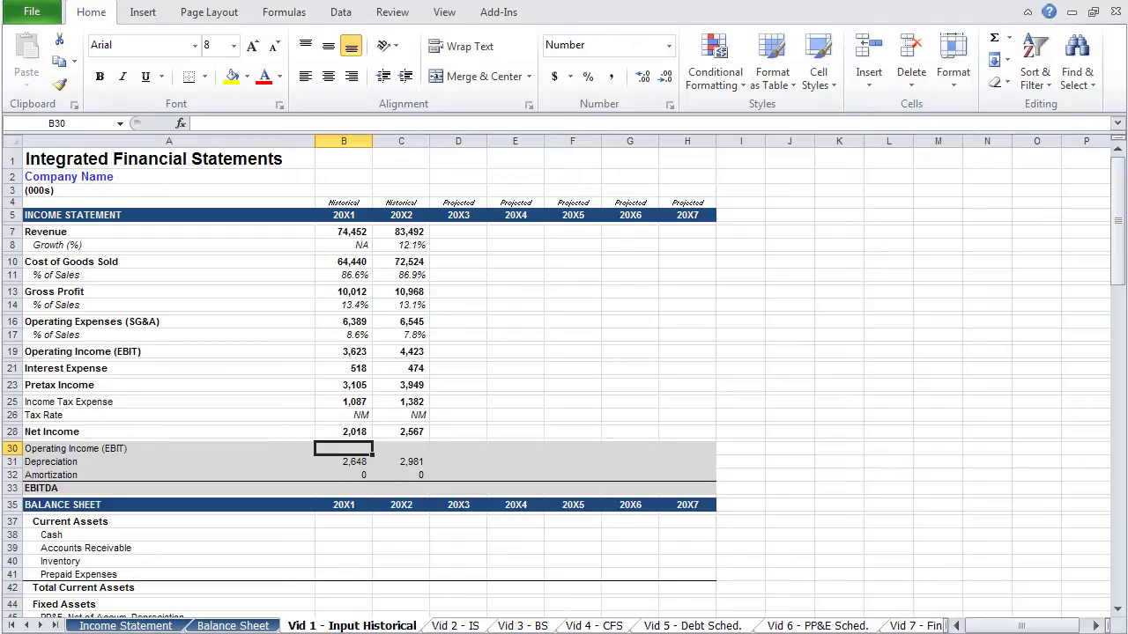
pyautogui.write('=')
pyautogui.press('Up')
pyautogui.press('Up')
pyautogui.press('Up')
pyautogui.press('Up')
pyautogui.press('Up')
pyautogui.press('Up')
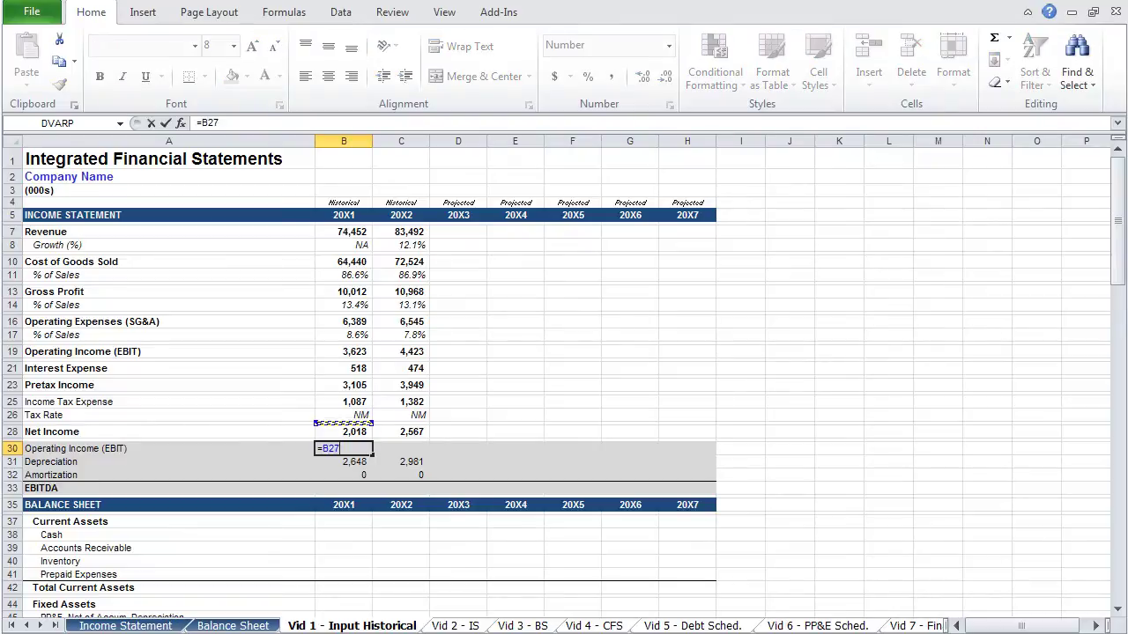
pyautogui.press('Up')
pyautogui.press('Up')
pyautogui.press('Up')
pyautogui.press('Up')
pyautogui.press('Up')
pyautogui.press('Return')
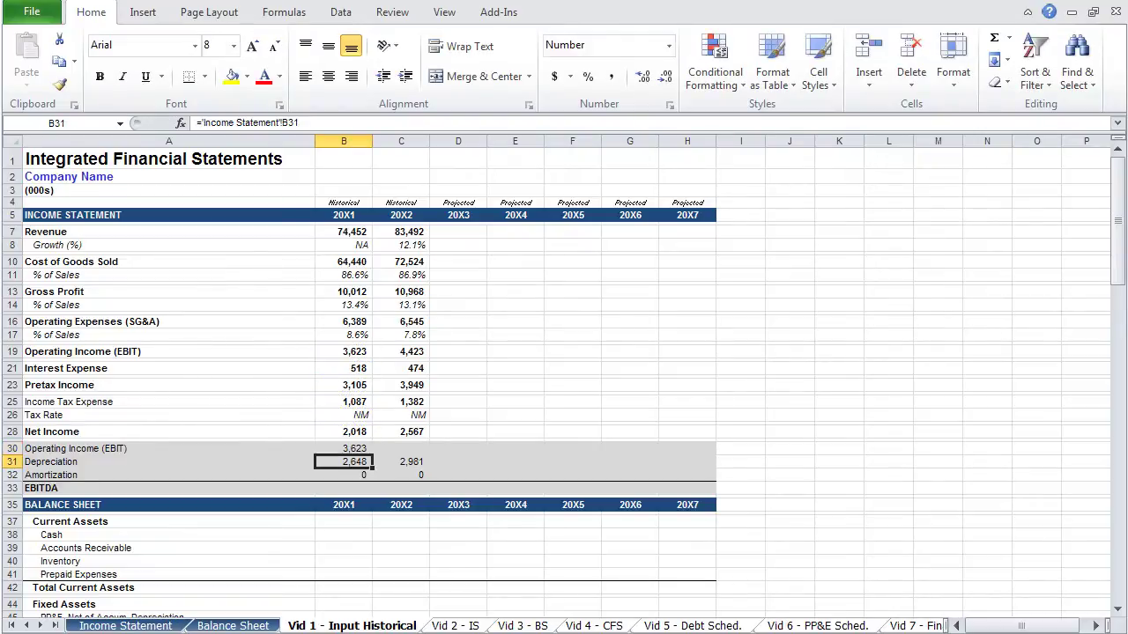
# - Copy the Operating Income link from B30 across to 20X2
pyautogui.press('Up')
pyautogui.hotkey('shift', 'Right')
pyautogui.hotkey('ctrl', 'r')
# - Calculate 20X1 EBITDA in B33 with the formula =SUM(B30:B32)
pyautogui.press('Down')
pyautogui.press('Down')
pyautogui.press('Down')
pyautogui.write('=su')
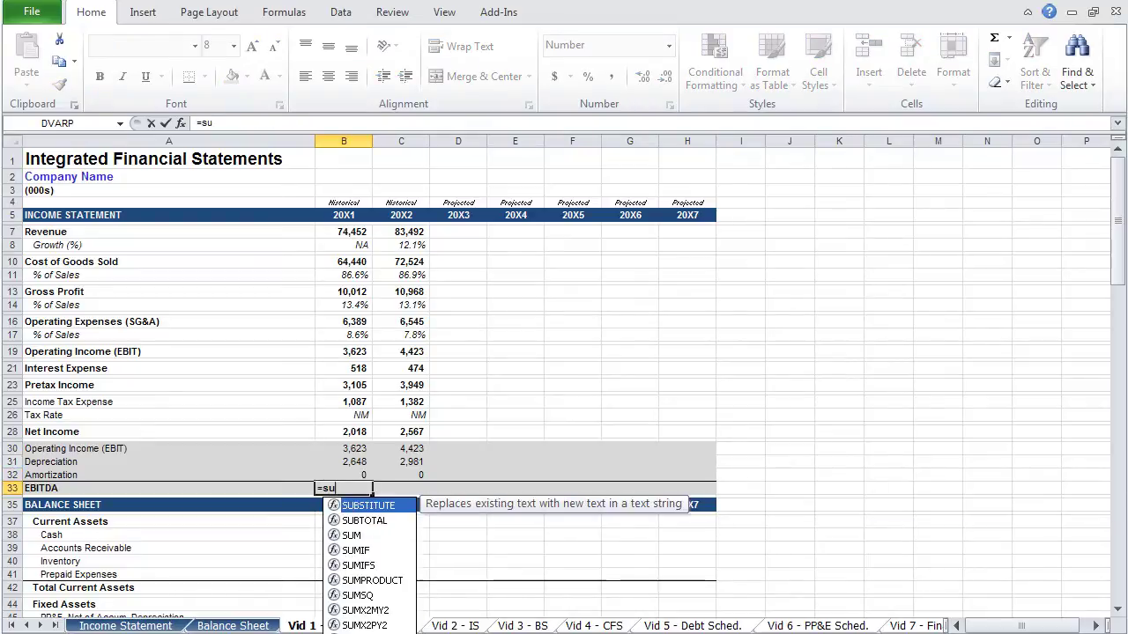
pyautogui.write('m(')
pyautogui.press('Up')
pyautogui.hotkey('shift', 'Up')
pyautogui.hotkey('shift', 'Up')
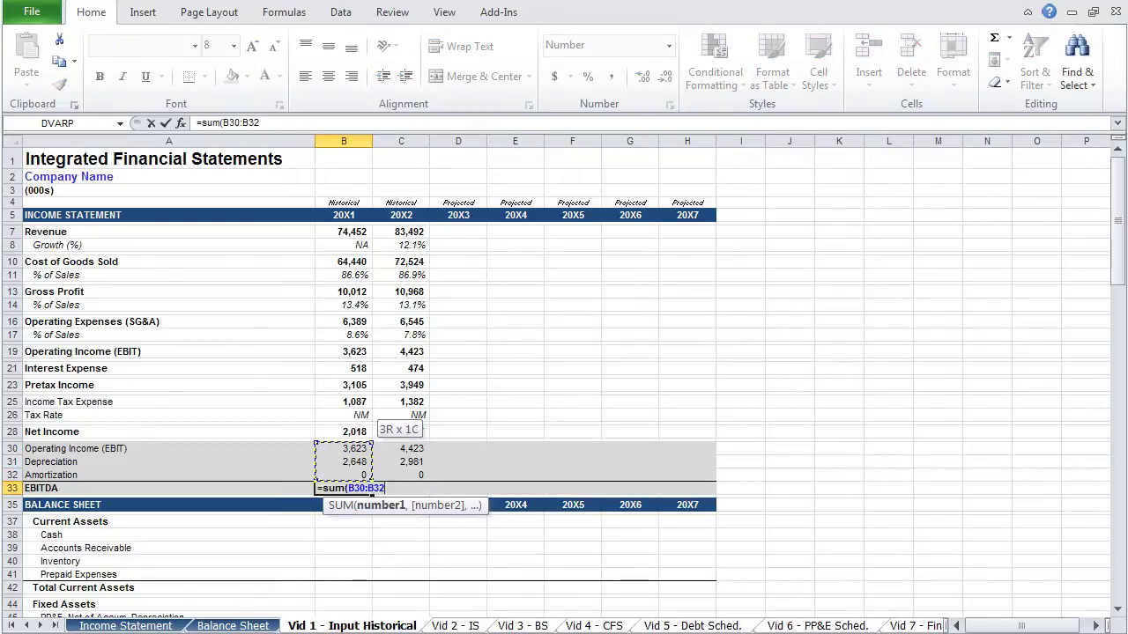
pyautogui.write(')')
pyautogui.press('Return')
# - Copy the EBITDA formula from B33 across to 20X2
pyautogui.press('Up')
pyautogui.hotkey('shift', 'Right')
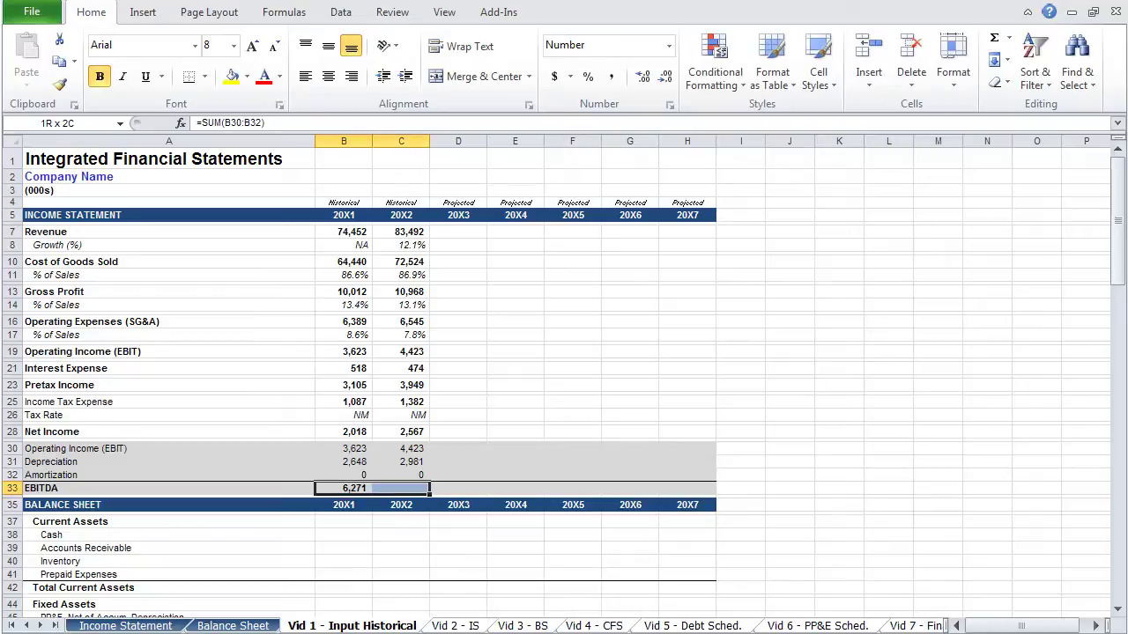
pyautogui.hotkey('ctrl', 'r')
# - Link 20X1 Cash in B38 to cell B10 of the Balance Sheet worksheet
pyautogui.scroll(-6, 563, 379)
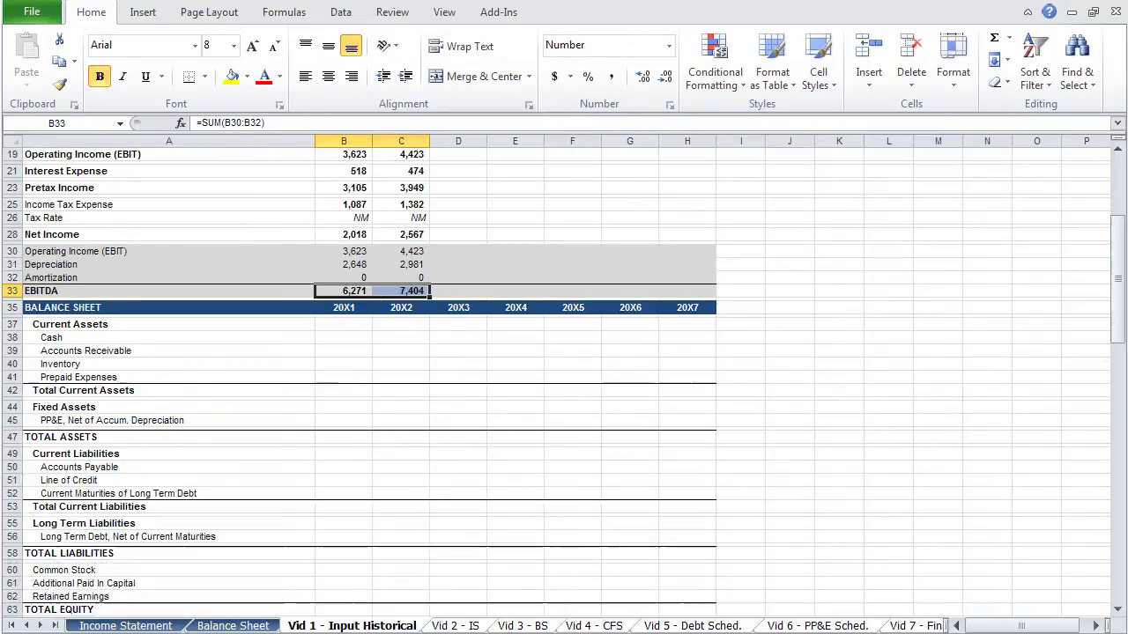
pyautogui.scroll(-1, 563, 379)
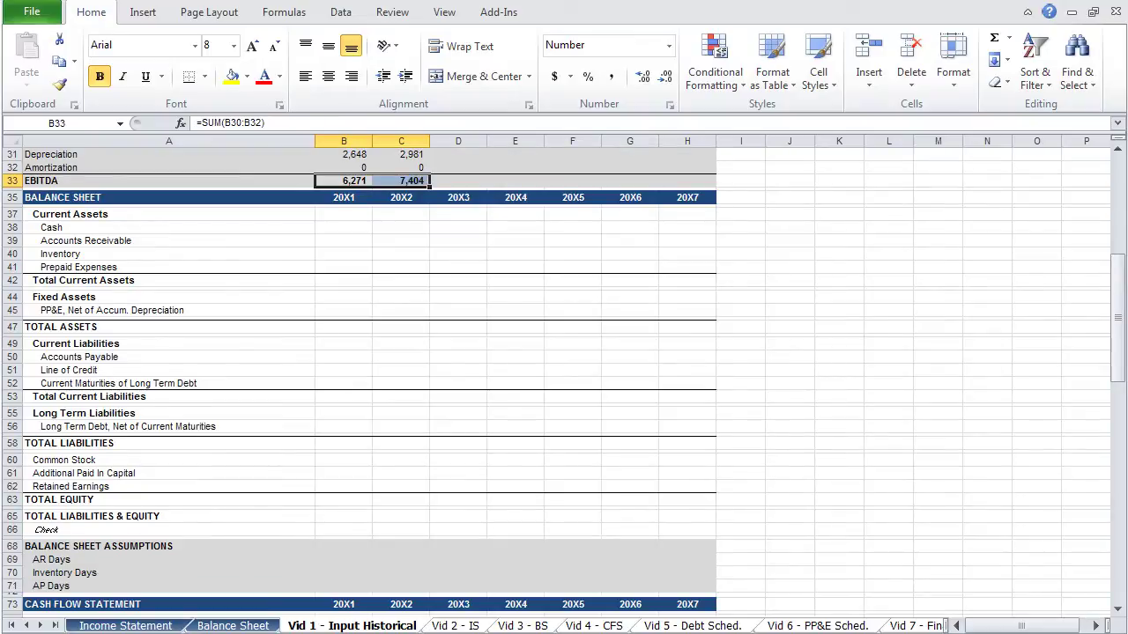
pyautogui.press('Down')
pyautogui.press('Down')
pyautogui.press('Down')
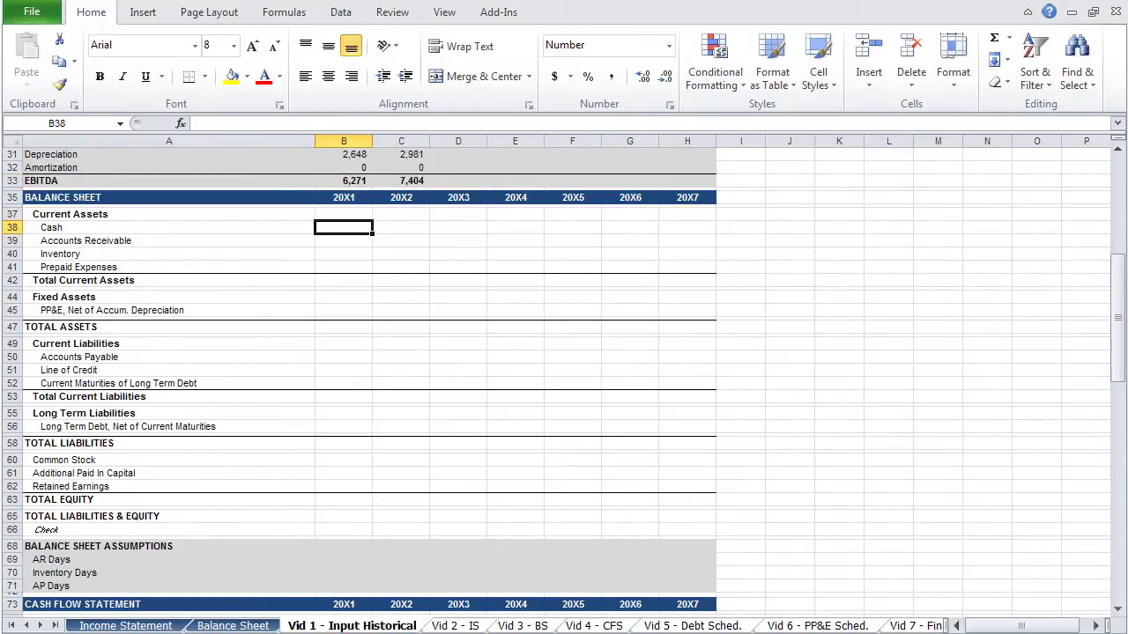
pyautogui.write('=')
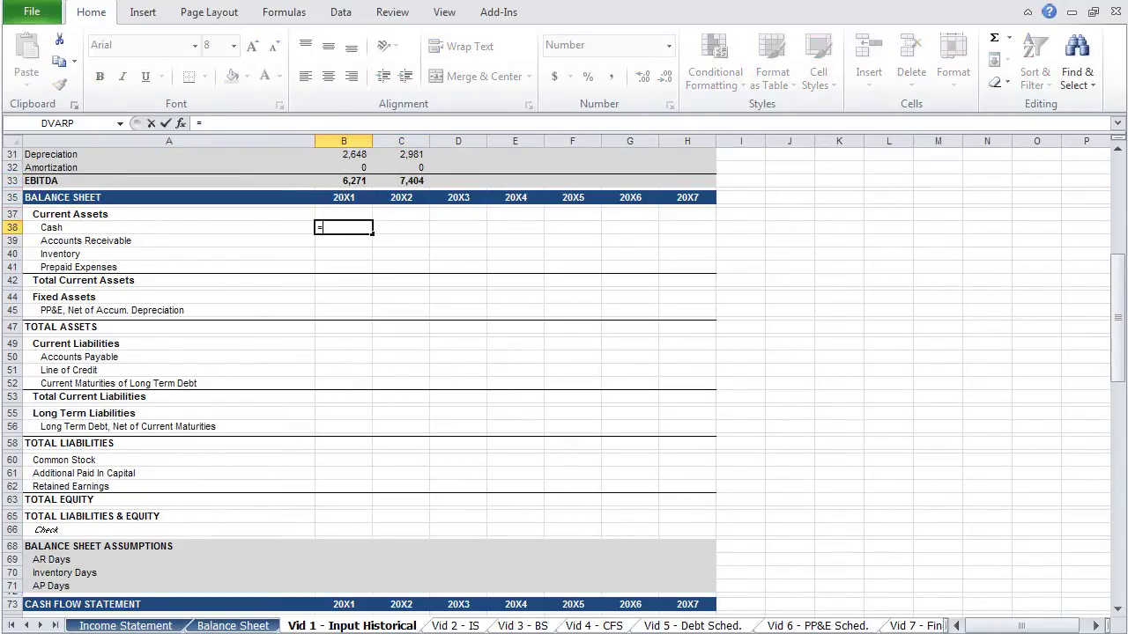
pyautogui.hotkey('ctrl', 'pageup')
pyautogui.press('Down')
pyautogui.press('Down')
pyautogui.press('Down')
pyautogui.press('Down')
pyautogui.press('Down')
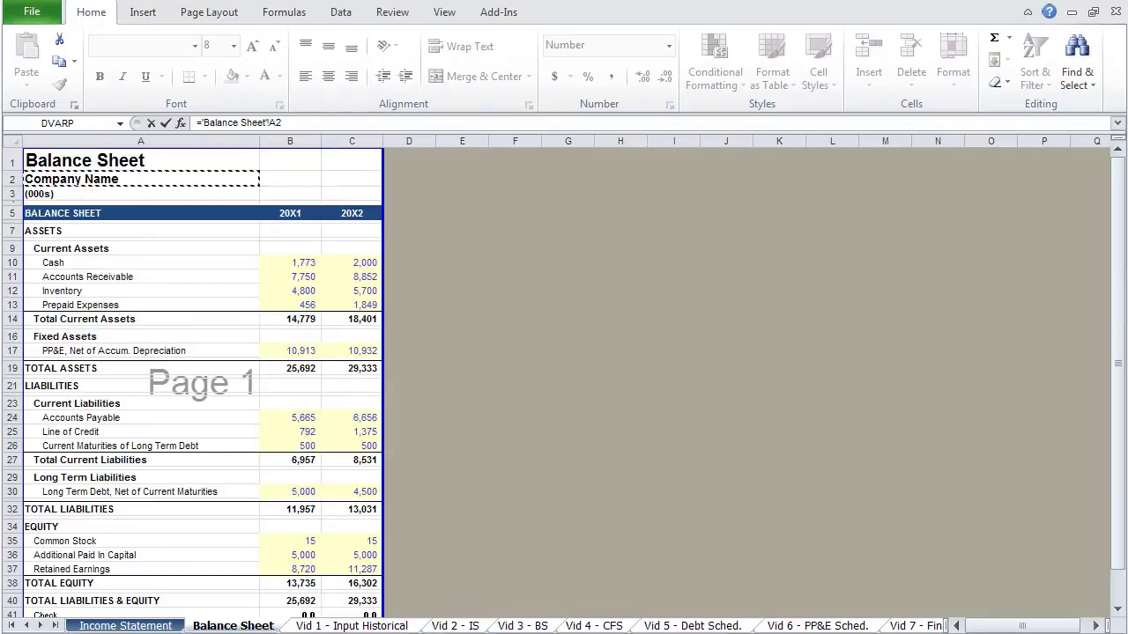
pyautogui.press('Down')
pyautogui.press('Right')
pyautogui.press('Return')
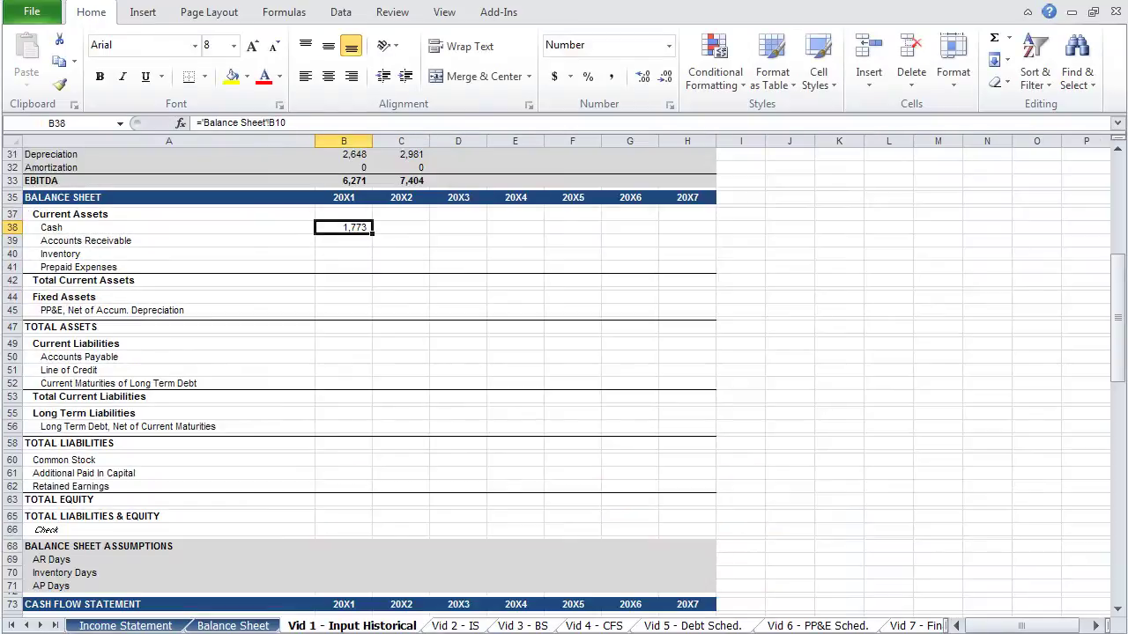
# - Copy the Cash link across to 20X2 and down through Accounts Receivable, Inventory and Prepaid Expenses
pyautogui.hotkey('shift', 'Right')
pyautogui.hotkey('ctrl', 'r')
pyautogui.hotkey('shift', 'Down')
pyautogui.hotkey('shift', 'Down')
pyautogui.hotkey('shift', 'Down')
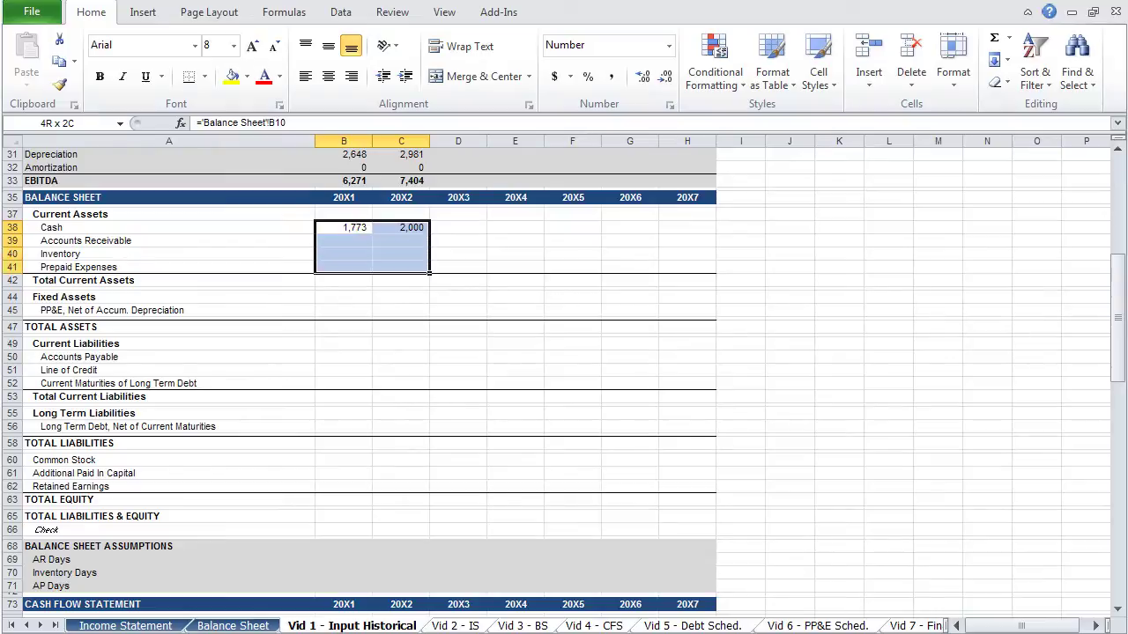
pyautogui.hotkey('ctrl', 'd')
# - Copy the Common Stock link in B60 down through Additional Paid In Capital and Retained Earnings, and across to 20X2
pyautogui.hotkey('shift', 'Down')
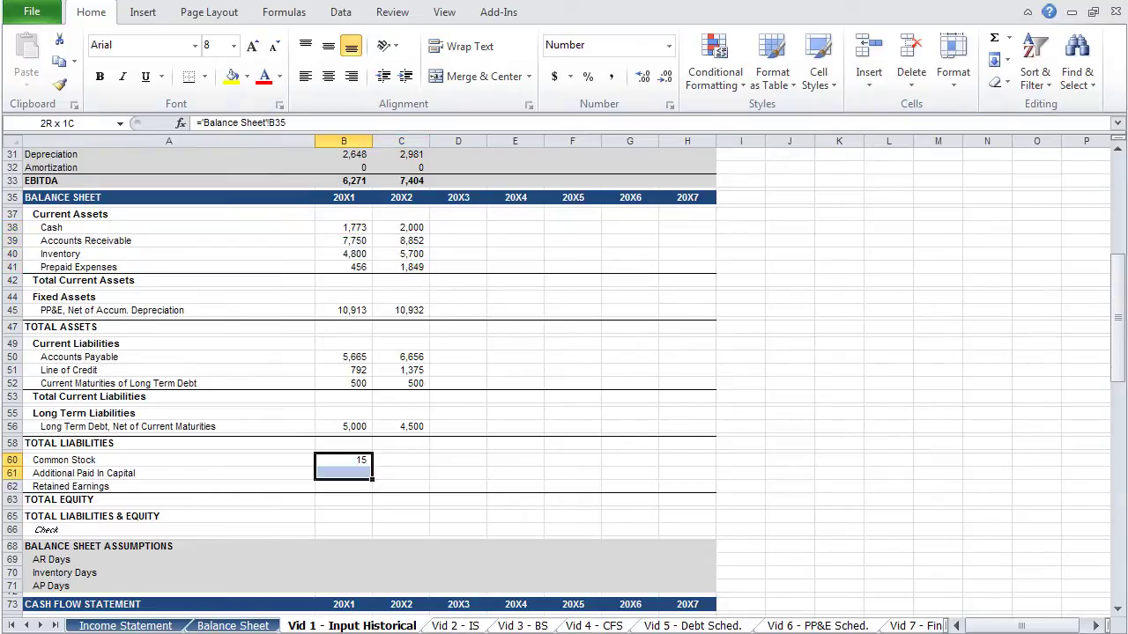
pyautogui.hotkey('shift', 'Down')
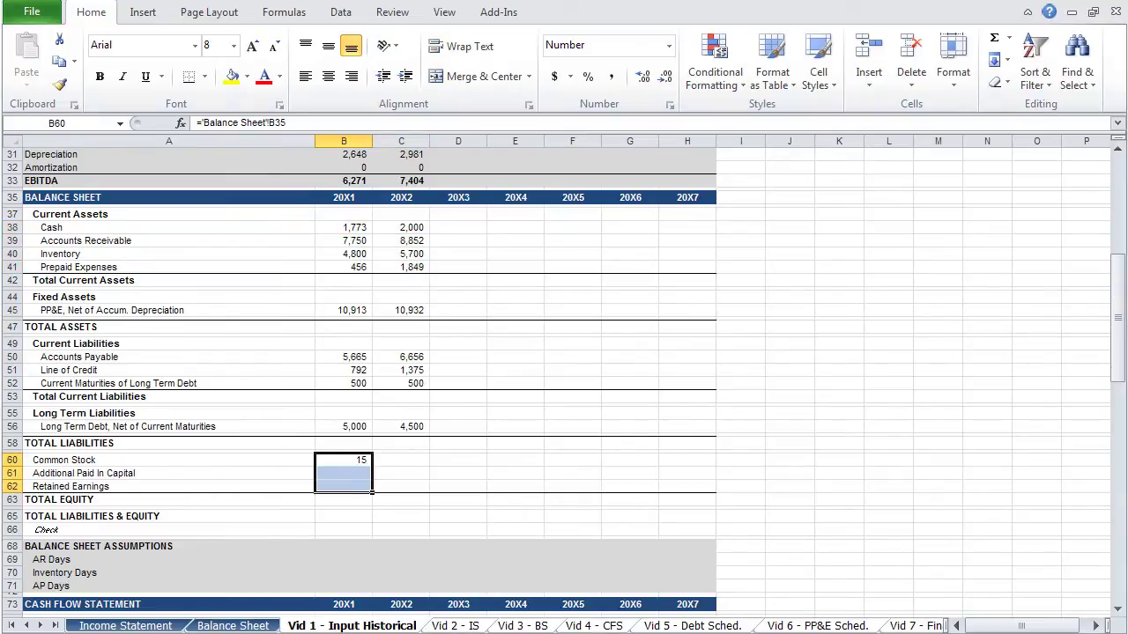
pyautogui.hotkey('ctrl', 'd')
pyautogui.hotkey('shift', 'Right')
pyautogui.hotkey('ctrl', 'r')
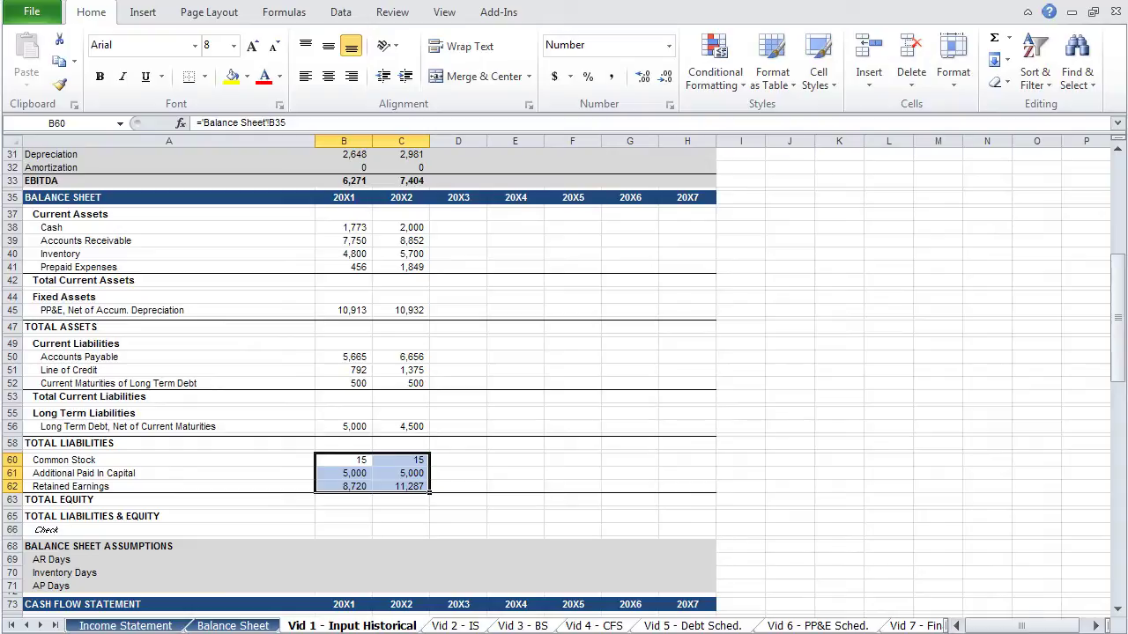
# - Calculate 20X1 Total Current Assets in B42 as the sum of B38:B41 and copy the formula across to 20X2
pyautogui.press('Up')
pyautogui.press('Up')
pyautogui.press('Up')
pyautogui.press('Up')
pyautogui.press('Up')
pyautogui.press('Up')
pyautogui.press('Up')
pyautogui.press('Up')
pyautogui.press('Up')
pyautogui.press('Up')
pyautogui.press('Up')
pyautogui.press('Up')
pyautogui.press('Up')
pyautogui.press('Up')
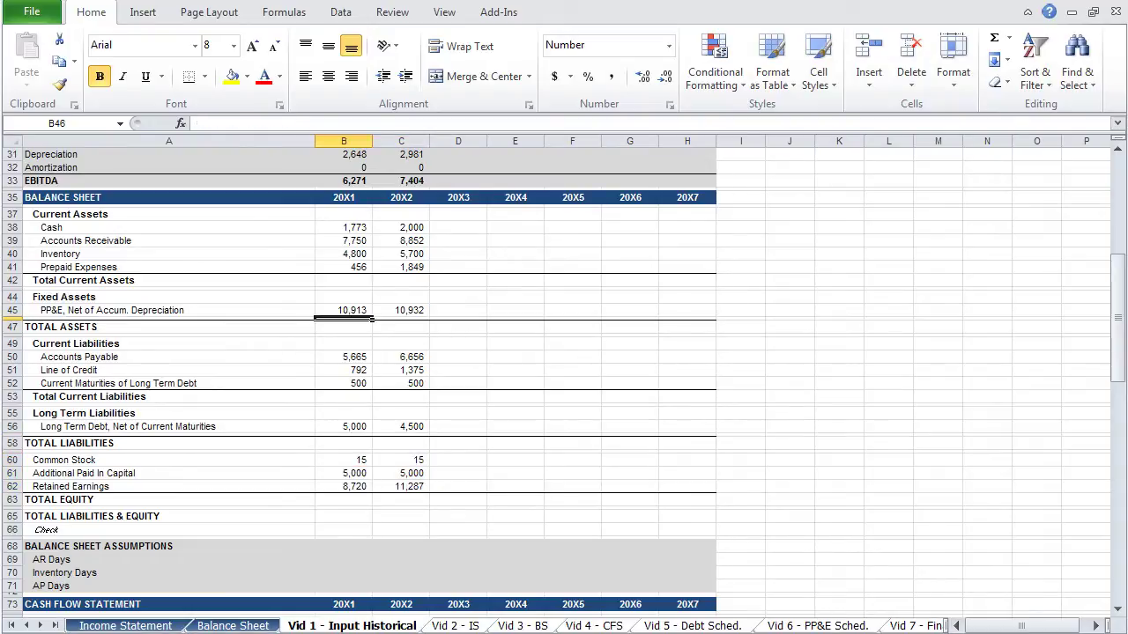
pyautogui.press('Up')
pyautogui.press('Up')
pyautogui.press('Up')
pyautogui.press('Up')
pyautogui.write('=s')
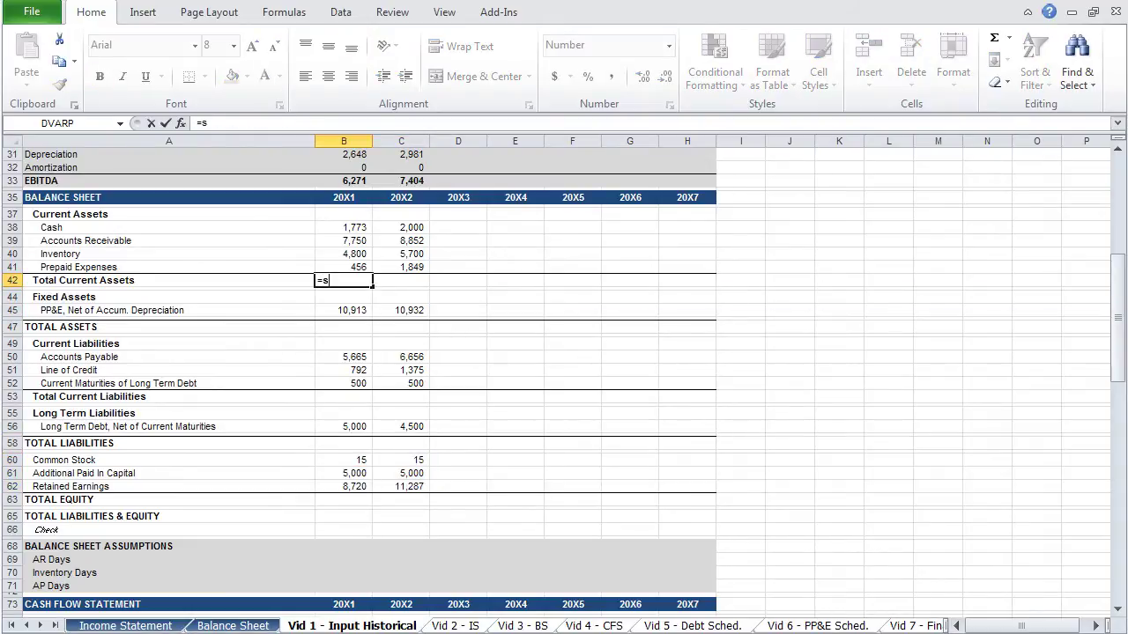
pyautogui.write('um(')
pyautogui.press('Up')
pyautogui.hotkey('shift', 'Up')
pyautogui.hotkey('shift', 'Up')
pyautogui.hotkey('shift', 'Up')
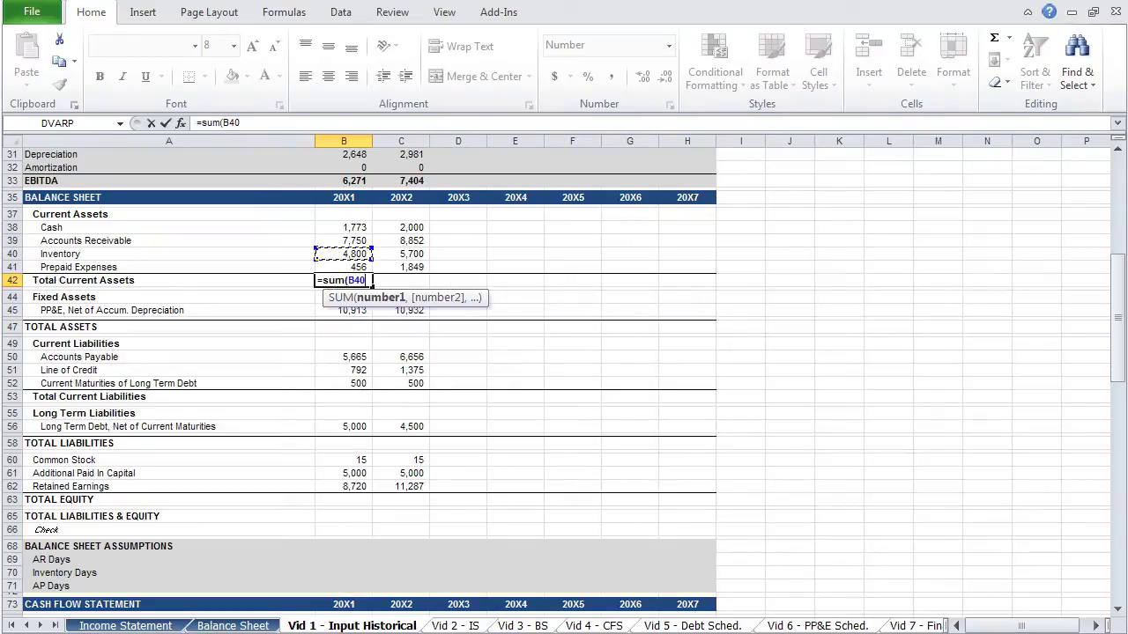
pyautogui.hotkey('ctrl', 'Return')
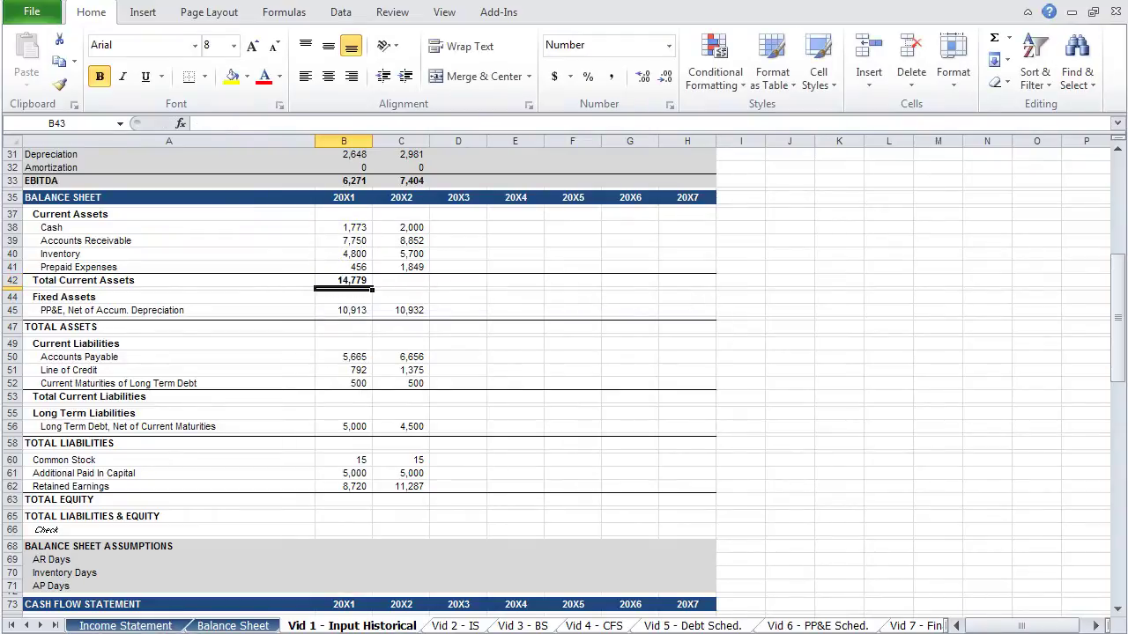
pyautogui.hotkey('shift', 'Right')
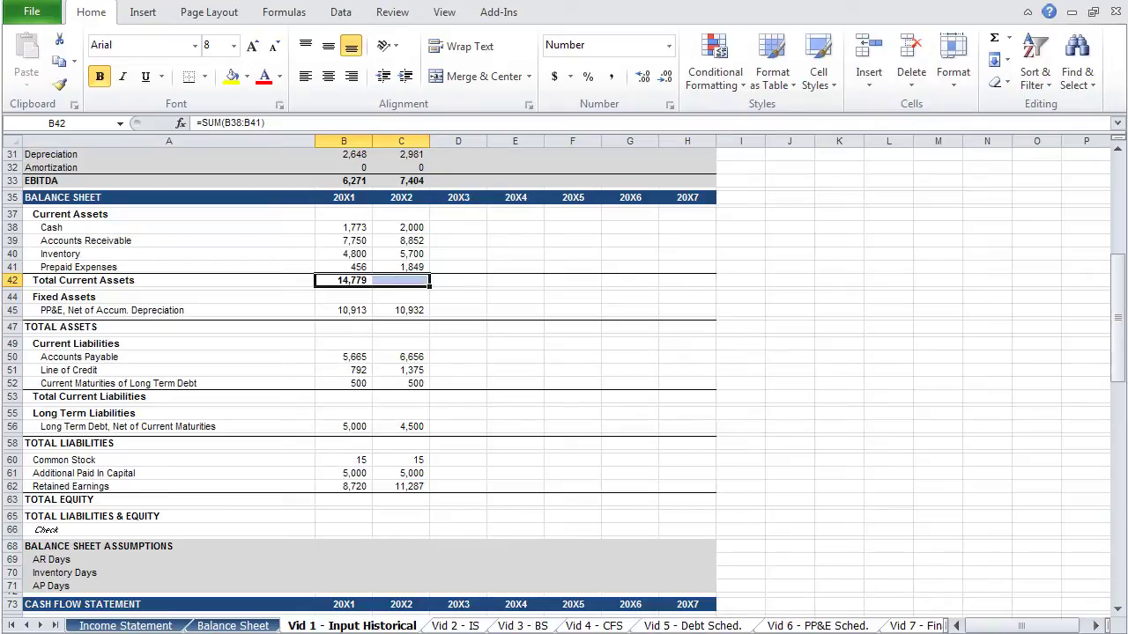
pyautogui.hotkey('ctrl', 'r')
# - Calculate 20X1 Total Assets in B47 with the formula =B42+B45 and copy it across to 20X2
pyautogui.press('Down')
pyautogui.press('Down')
pyautogui.press('Down')
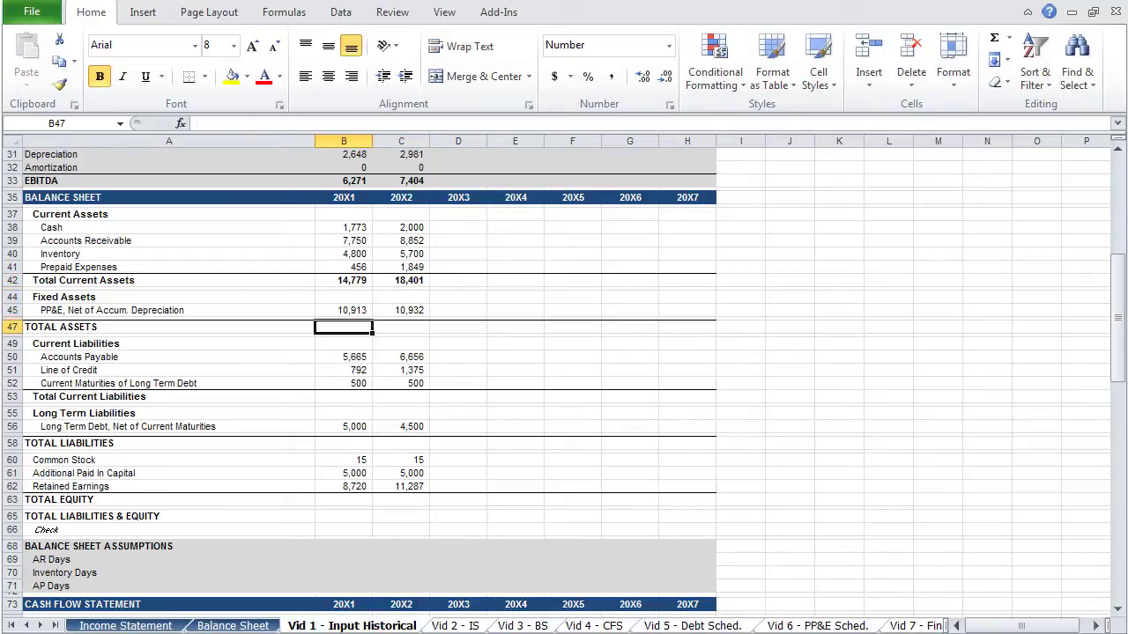
pyautogui.write('=')
pyautogui.press('Up')
pyautogui.press('Up')
pyautogui.press('Up')
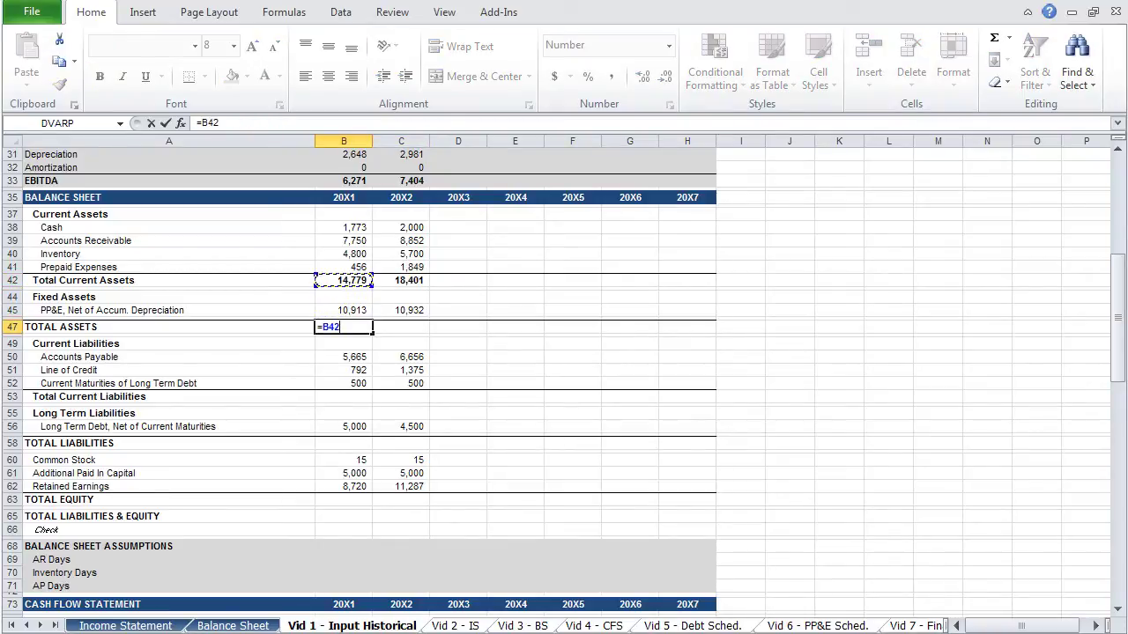
pyautogui.write('+')
pyautogui.press('Up')
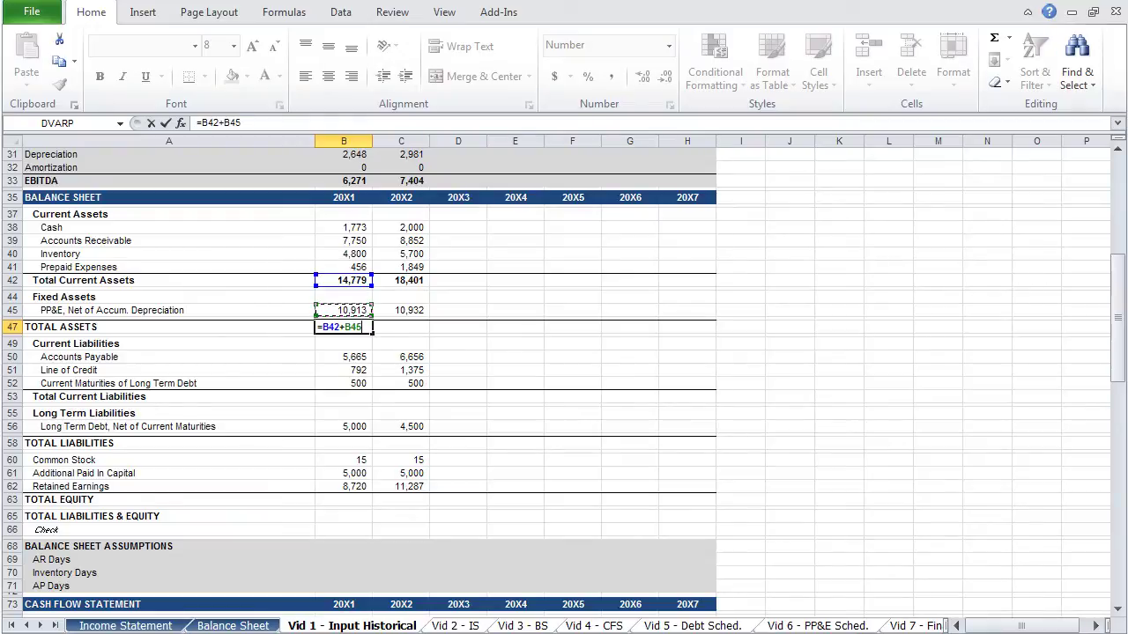
pyautogui.hotkey('ctrl', 'Return')
pyautogui.hotkey('shift', 'Right')
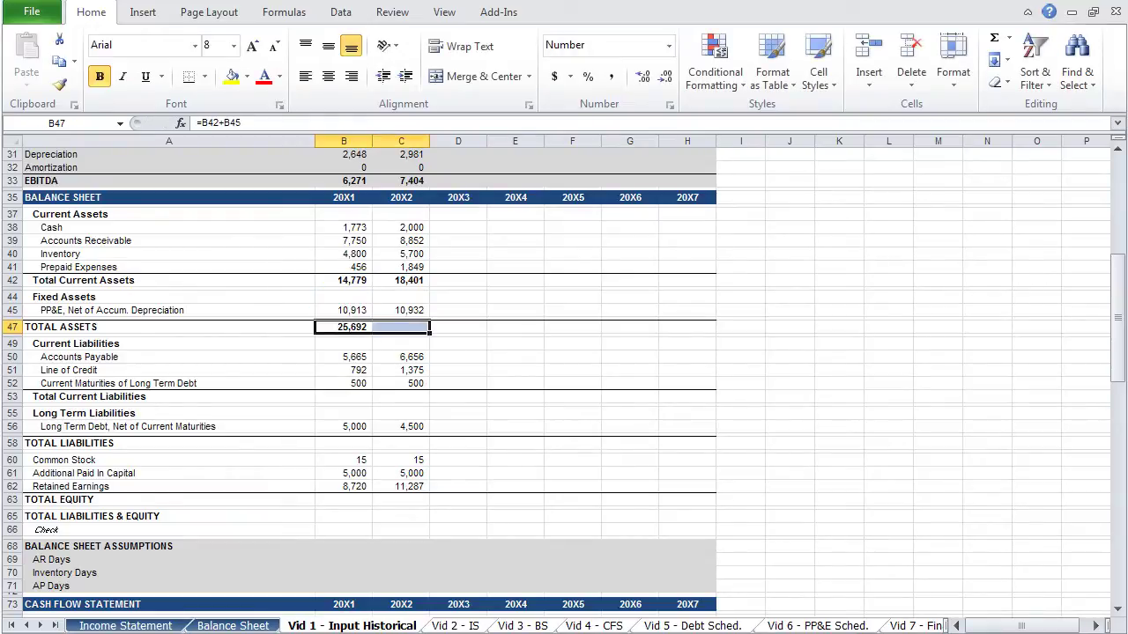
pyautogui.hotkey('ctrl', 'r')
# - Calculate 20X1 Total Current Liabilities in B53 as the sum of B50:B52 and copy the formula across to 20X2
pyautogui.press('Down')
pyautogui.press('Down')
pyautogui.press('Down')
pyautogui.press('Down')
pyautogui.press('Down')
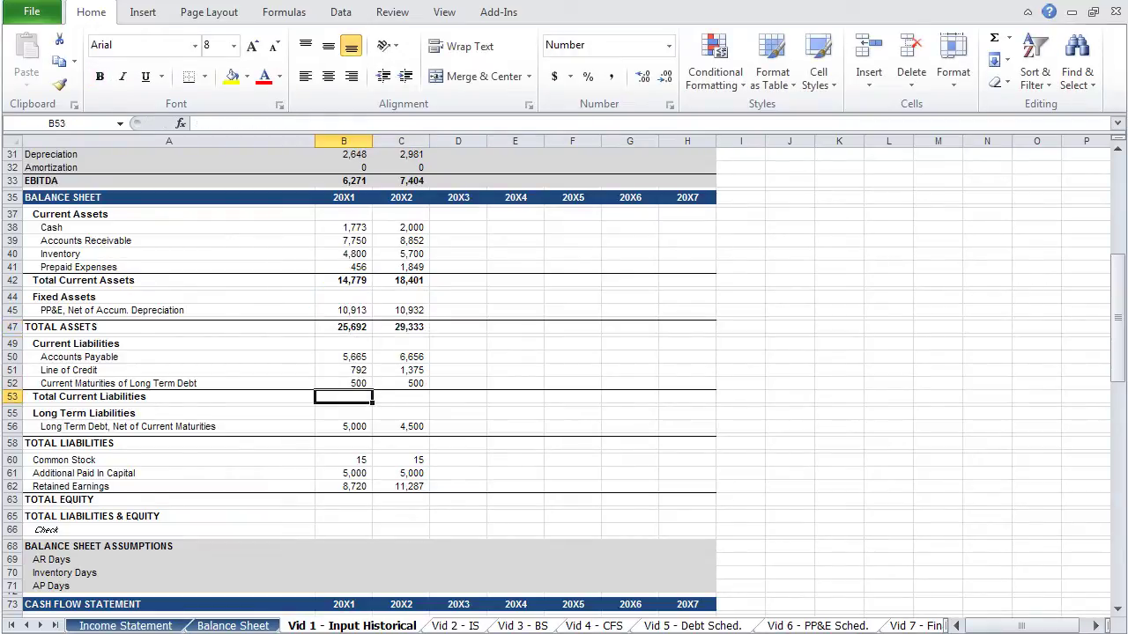
pyautogui.write('=')
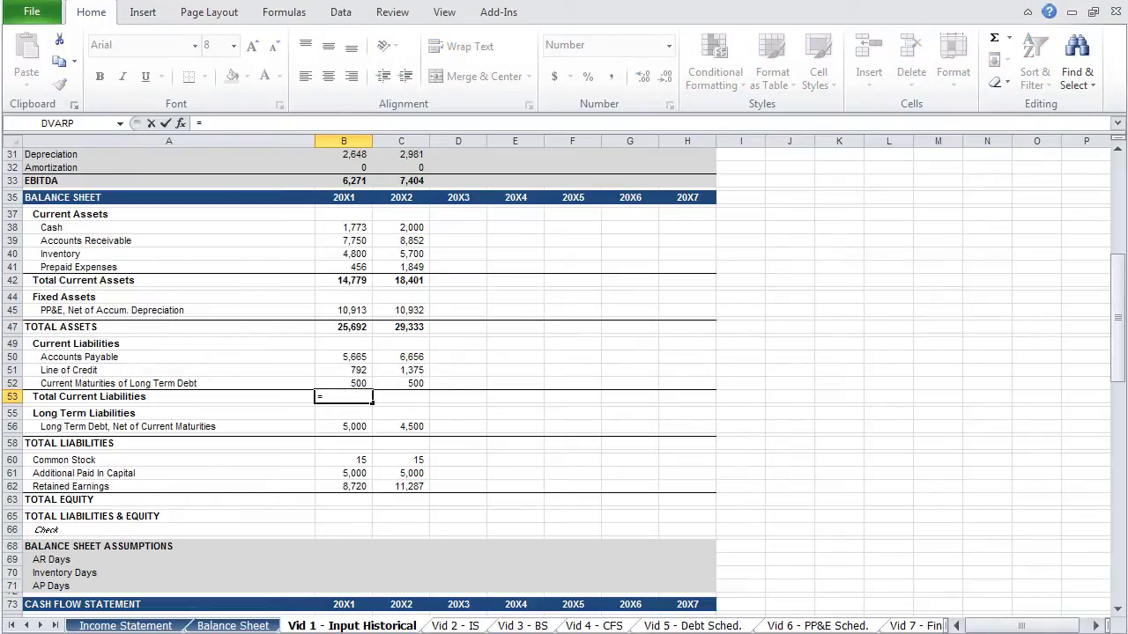
pyautogui.write('sum(')
pyautogui.moveTo(343, 383); pyautogui.dragTo(344, 357)
pyautogui.write(')')
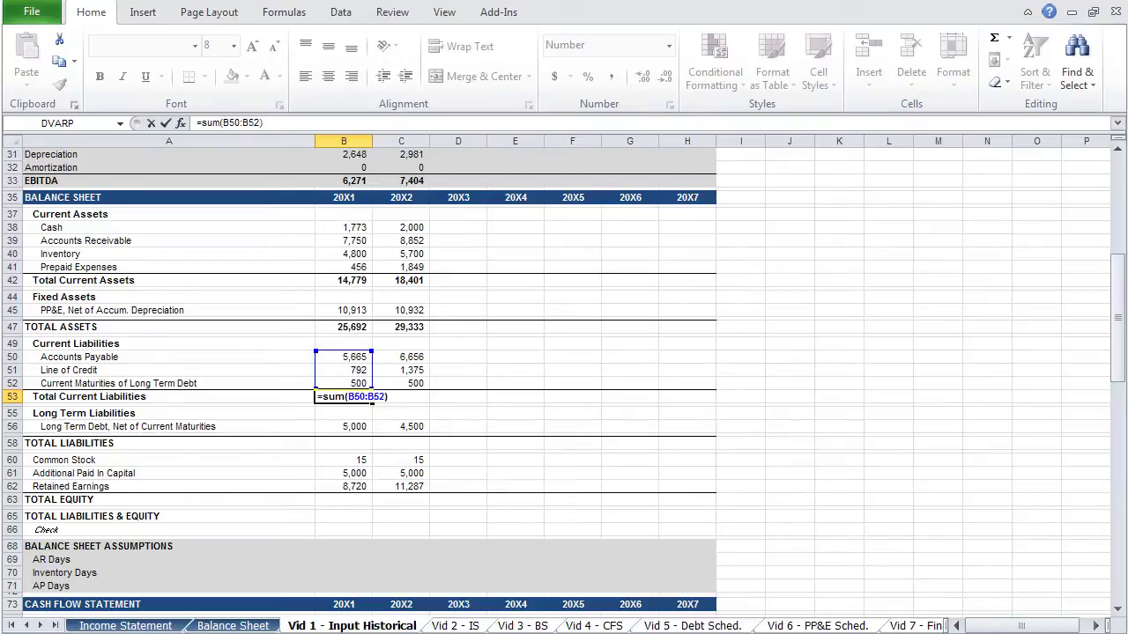
pyautogui.hotkey('ctrl', 'Return')
pyautogui.hotkey('shift', 'Right')
pyautogui.hotkey('ctrl', 'r')
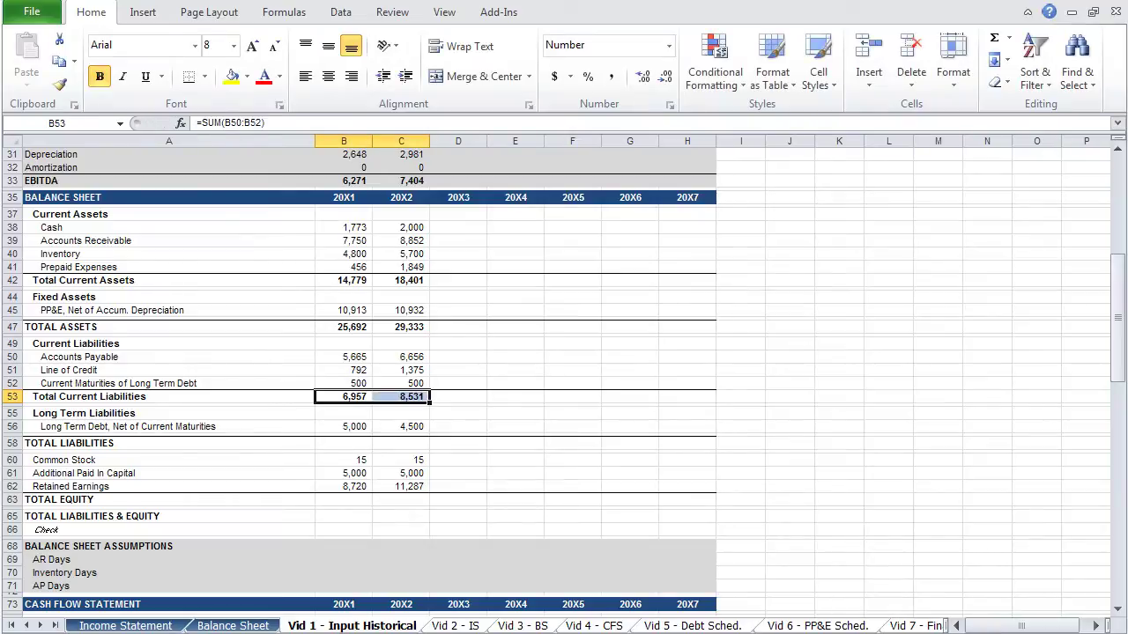
# - Calculate 20X1 Total Liabilities in B58 with the formula =B53+B56 and copy it across to 20X2
pyautogui.press('Down')
pyautogui.press('Down')
pyautogui.press('Down')
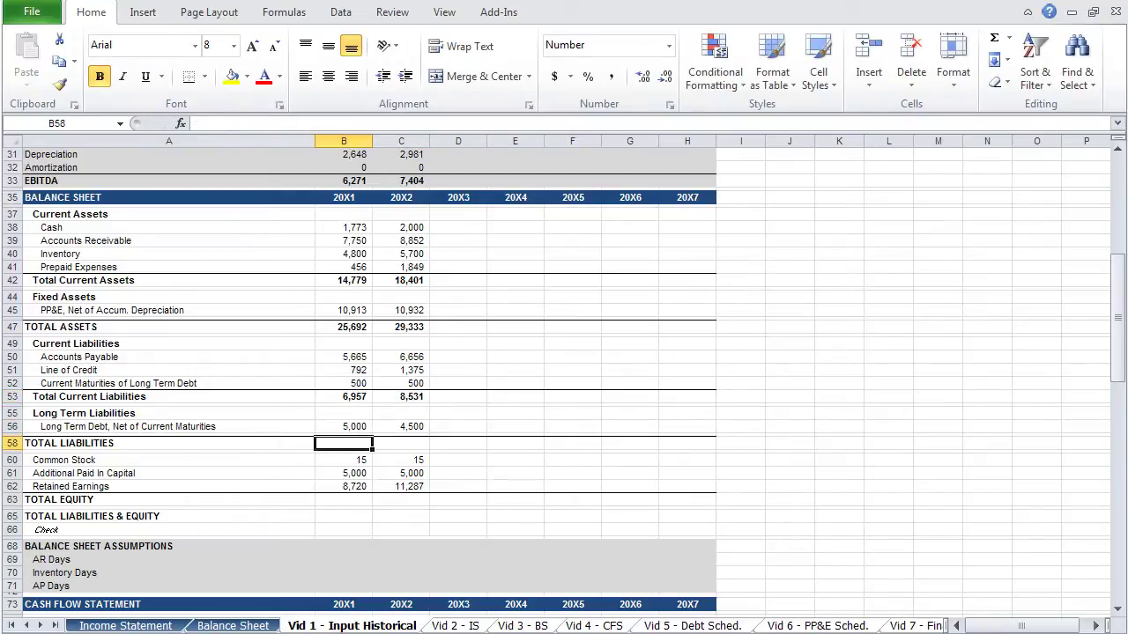
pyautogui.write('=')
pyautogui.press('Up')
pyautogui.press('Up')
pyautogui.press('Up')
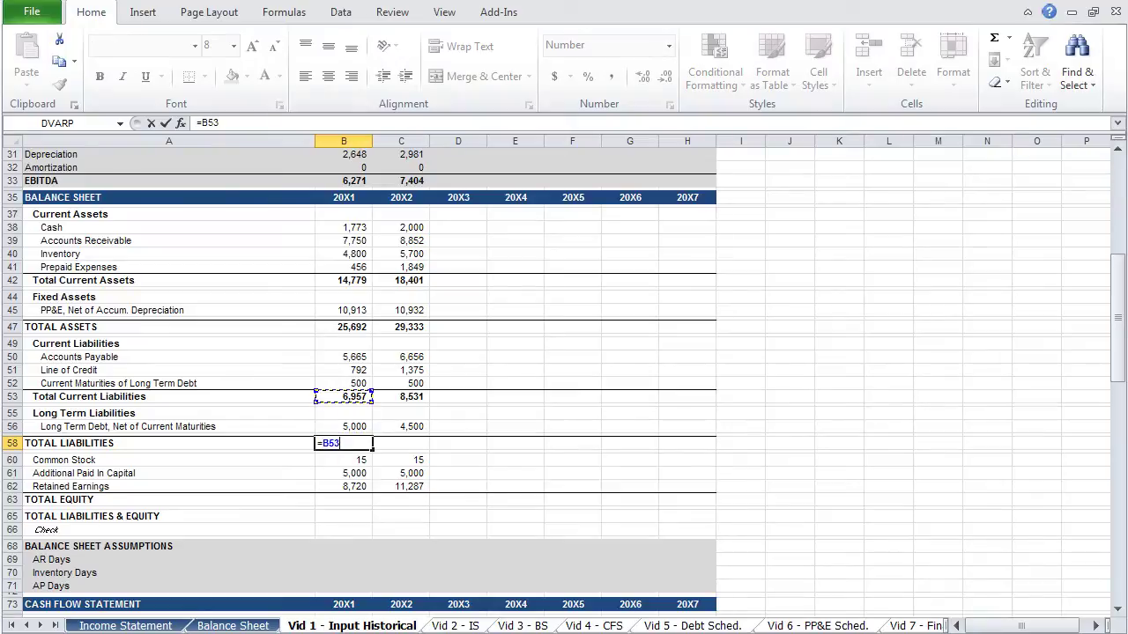
pyautogui.write('+')
pyautogui.press('Up')
pyautogui.press('Up')
pyautogui.hotkey('ctrl', 'Return')
pyautogui.hotkey('shift', 'Right')
pyautogui.hotkey('ctrl', 'r')
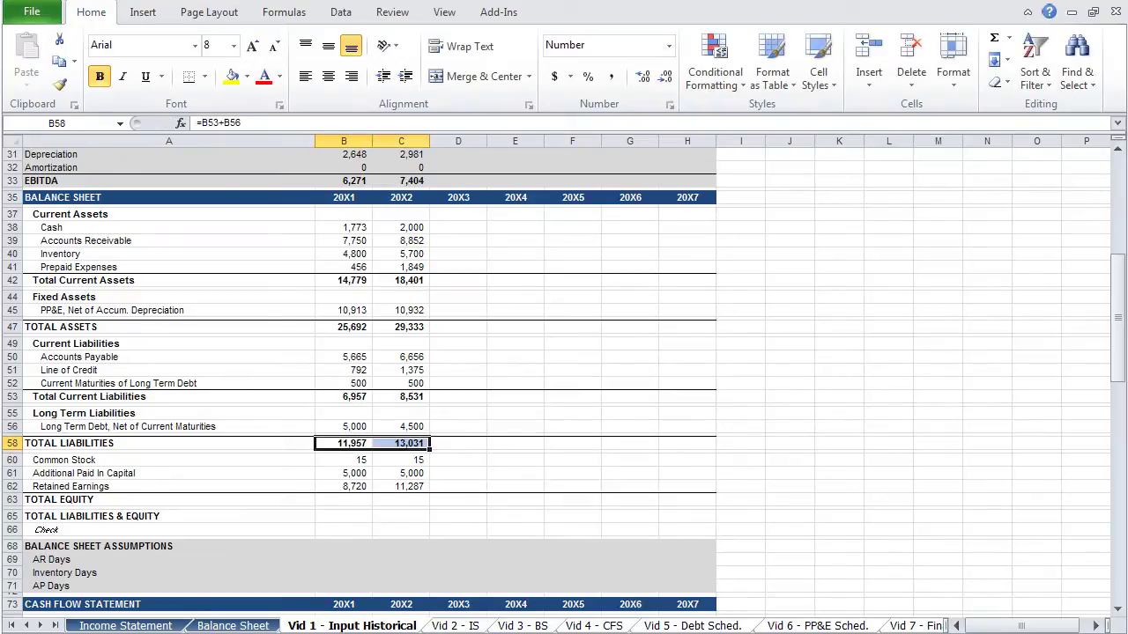
# - Calculate 20X1 Total Equity in B63 as the sum of B60:B62 and copy the formula across to 20X2
pyautogui.press('Down')
pyautogui.press('Down')
pyautogui.press('Down')
pyautogui.press('Down')
pyautogui.write('=')
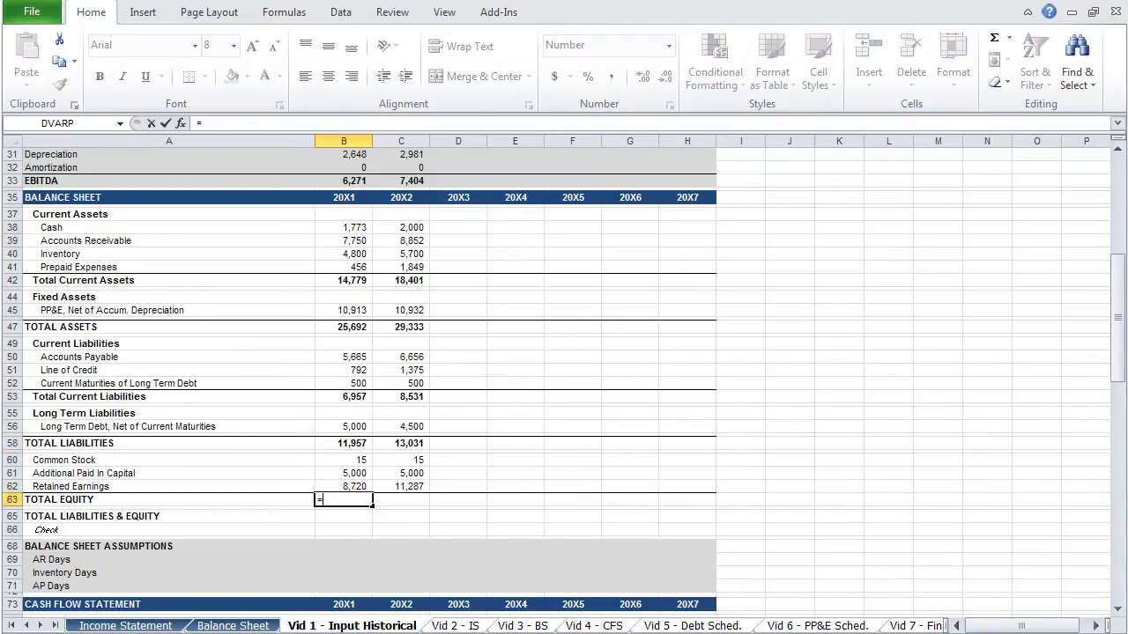
pyautogui.write('sum(')
pyautogui.press('Up')
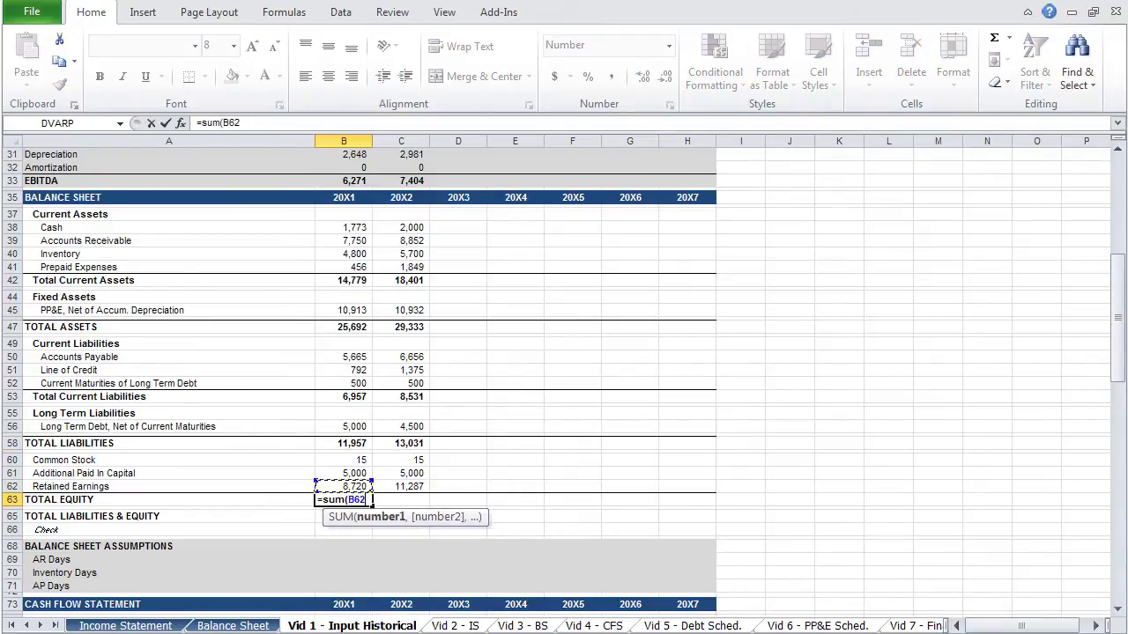
pyautogui.hotkey('shift', 'Up')
pyautogui.hotkey('shift', 'Up')
pyautogui.write(')')
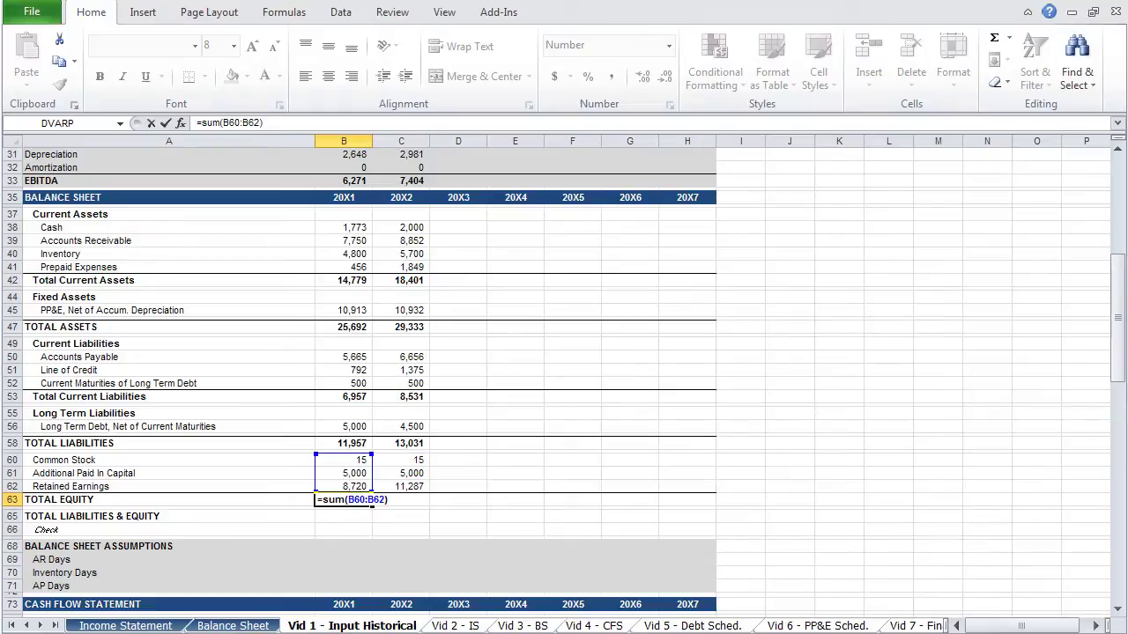
pyautogui.hotkey('ctrl', 'Return')
pyautogui.hotkey('shift', 'Right')
pyautogui.hotkey('ctrl', 'r')
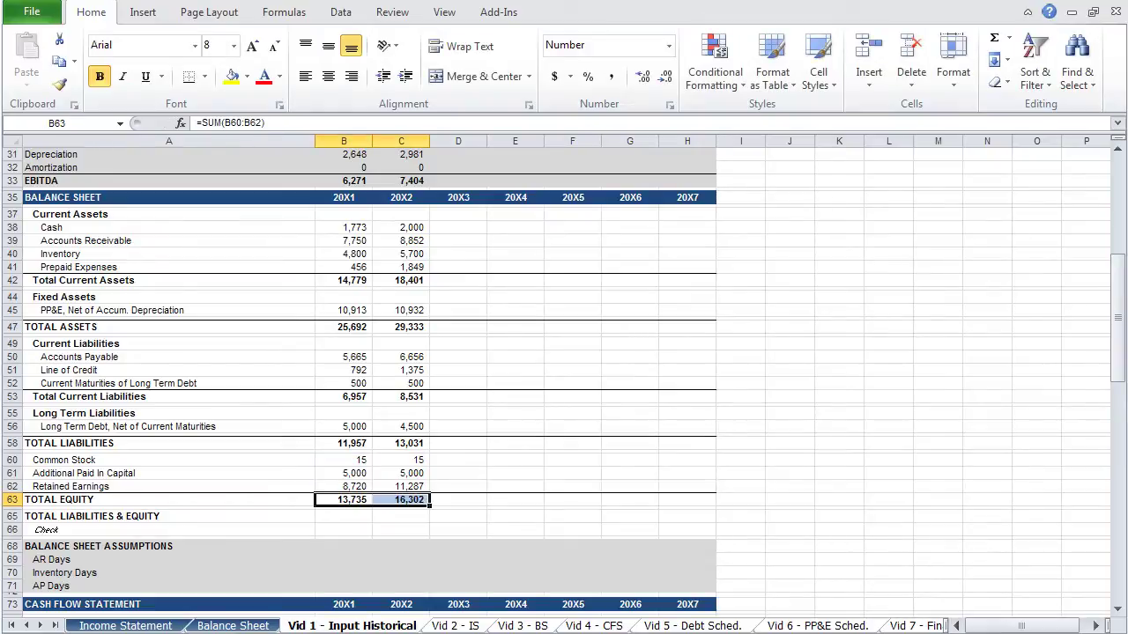
# - Calculate 20X1 Total Liabilities & Equity in B65 with the formula =B58+B63 and copy it across to 20X2
pyautogui.click(344, 516)
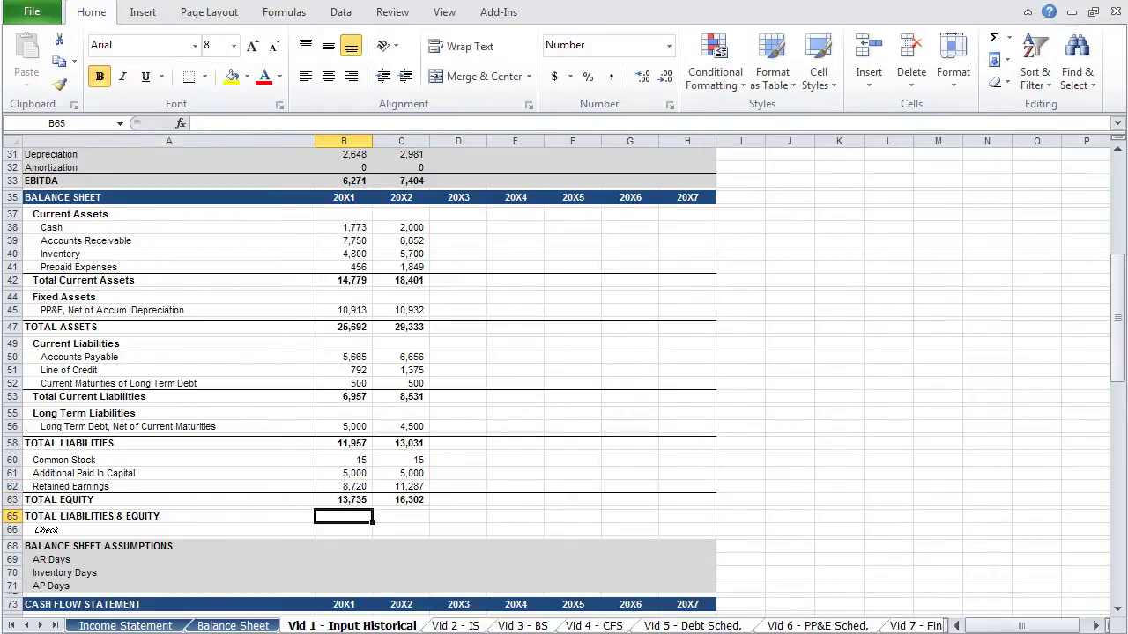
pyautogui.write('=')
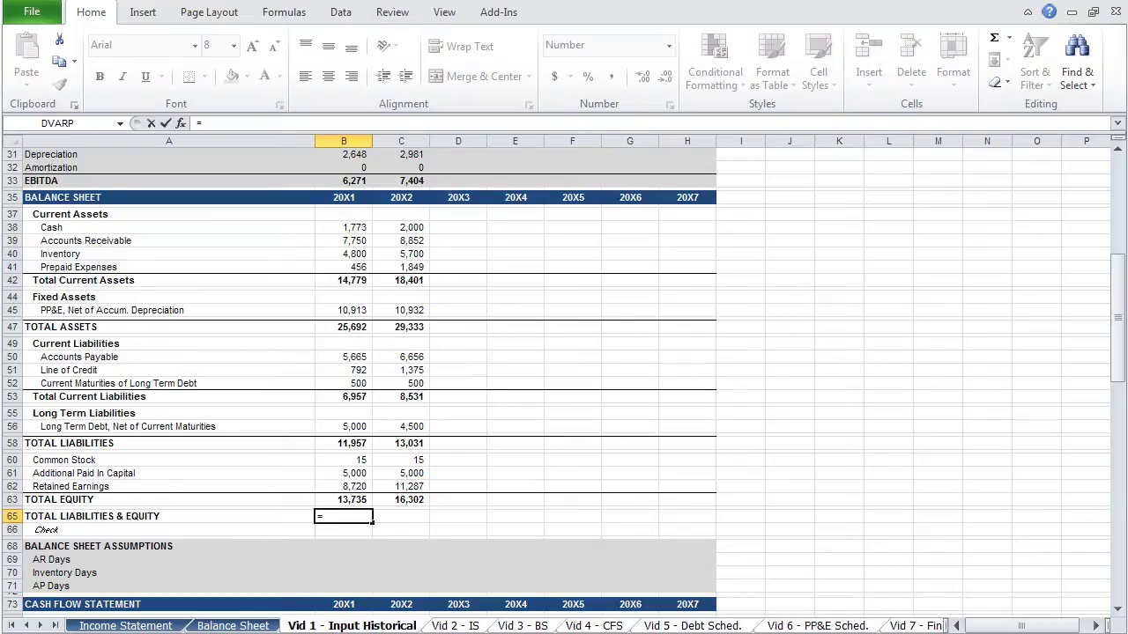
pyautogui.press('Up')
pyautogui.press('Up')
pyautogui.press('Up')
pyautogui.press('Up')
pyautogui.press('Up')
pyautogui.write('+')
pyautogui.press('Up')
pyautogui.press('Return')
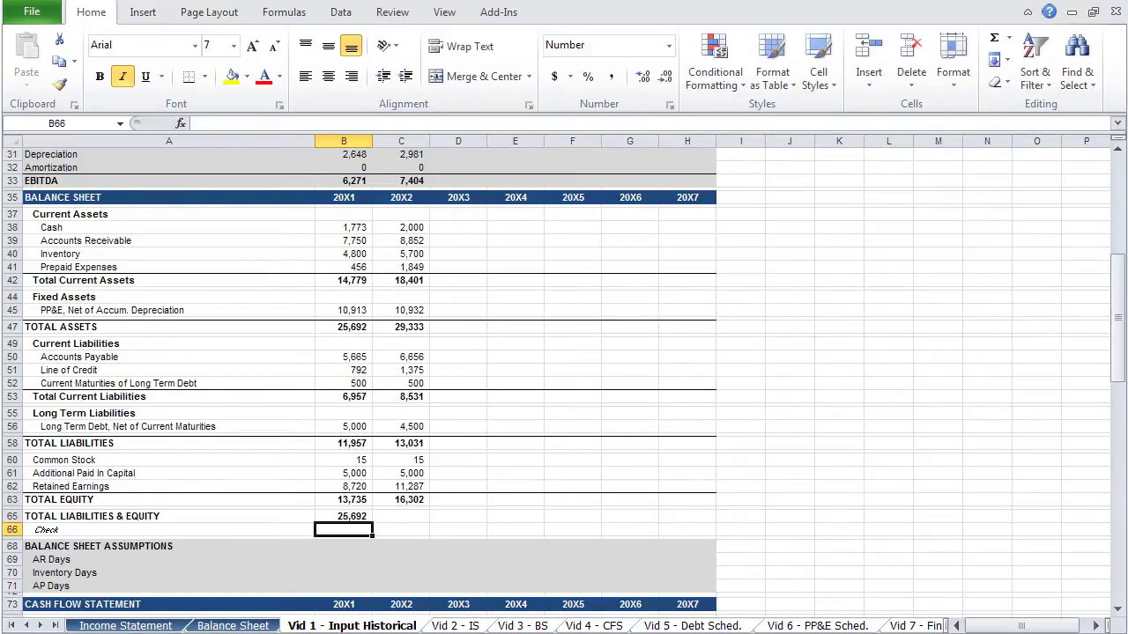
pyautogui.press('Up')
pyautogui.hotkey('shift', 'Right')
pyautogui.hotkey('ctrl', 'r')
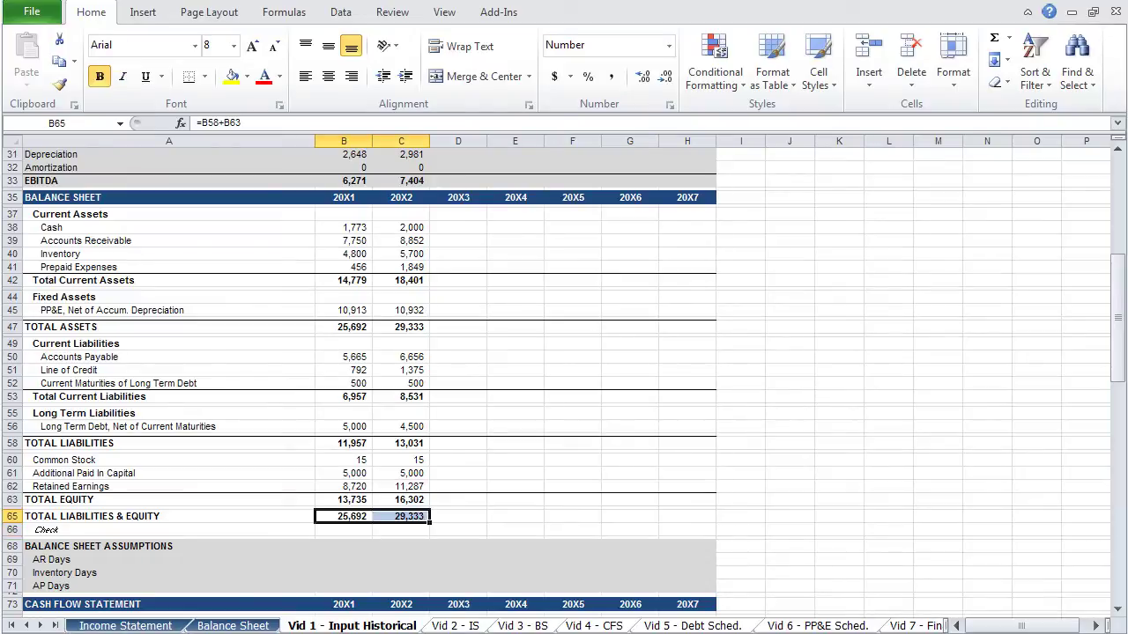
# - Build the balance sheet Check in B66 as Total Assets minus Total Liabilities & Equity (=B47-B65) and copy it across to 20X2
pyautogui.click(343, 530)
pyautogui.write('=')
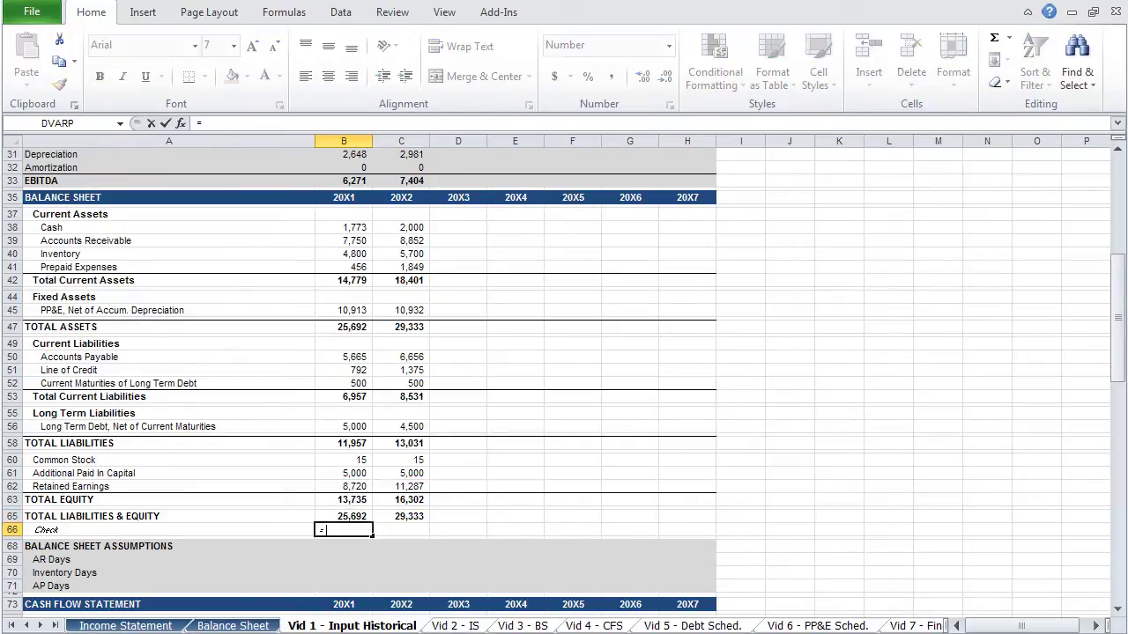
pyautogui.press('Up')
pyautogui.press('Up')
pyautogui.press('Up')
pyautogui.press('Up')
pyautogui.press('Up')
pyautogui.press('Up')
pyautogui.press('Up')
pyautogui.press('Up')
pyautogui.press('Up')
pyautogui.press('Up')
pyautogui.press('Up')
pyautogui.press('Up')
pyautogui.press('Up')
pyautogui.press('Up')
pyautogui.press('Up')
pyautogui.press('Up')
pyautogui.press('Up')
pyautogui.press('Up')
pyautogui.press('Up')
pyautogui.write('-')
pyautogui.press('Up')
pyautogui.press('Return')
pyautogui.press('Up')
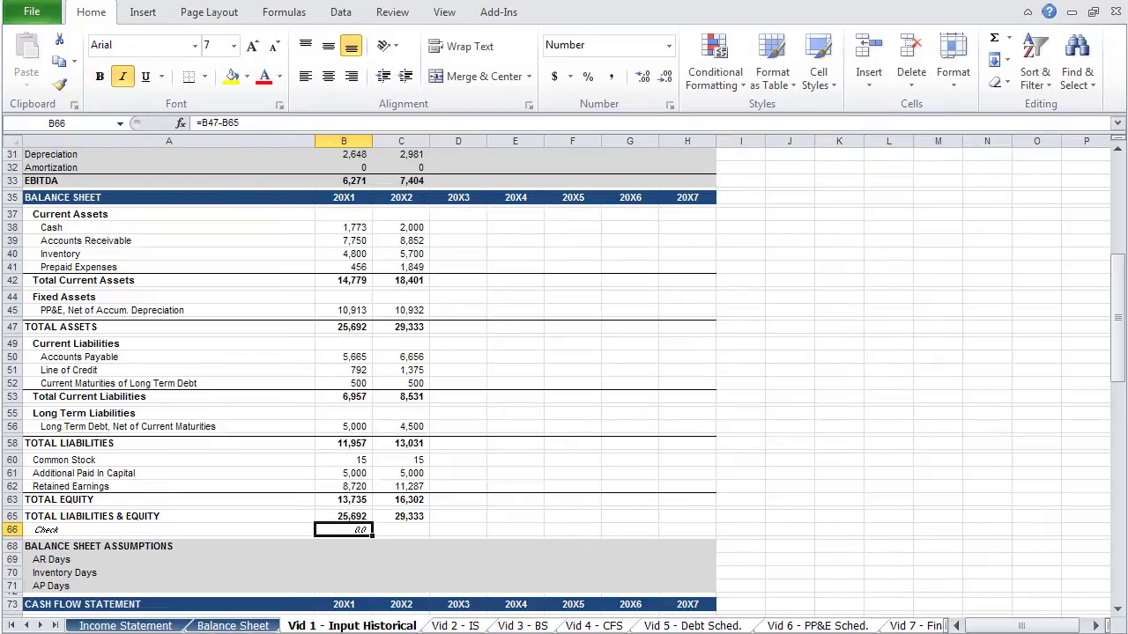
pyautogui.hotkey('shift', 'Right')
pyautogui.hotkey('ctrl', 'r')
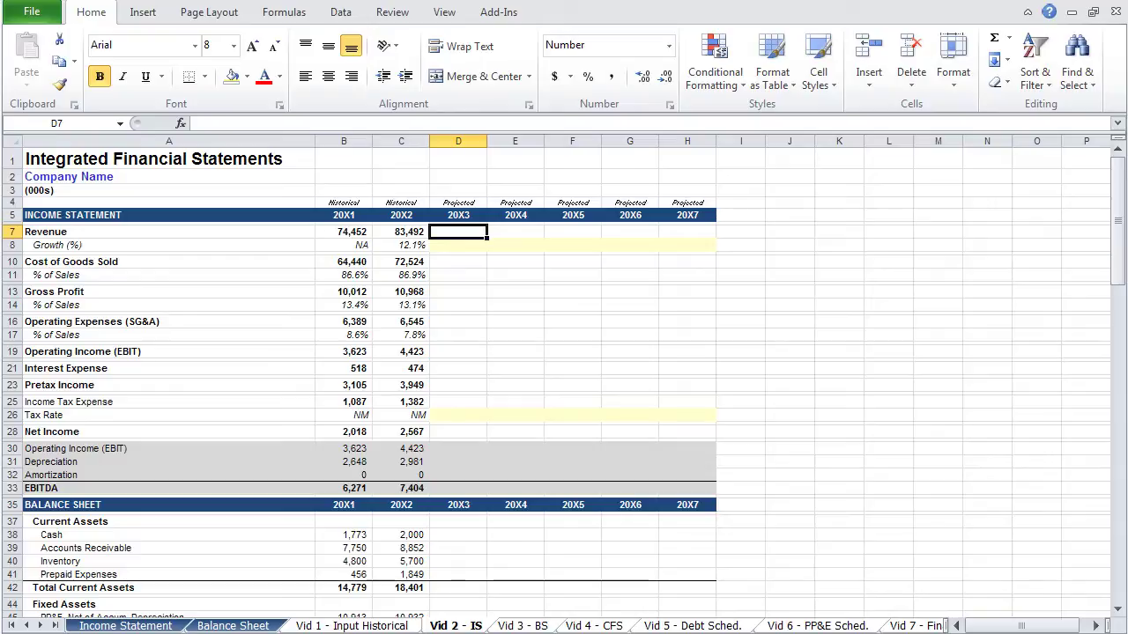
# - Set the projected revenue Growth (%) in D8 of the Vid 2 - IS worksheet to 10% and copy it across through 20X7
pyautogui.click(458, 245)
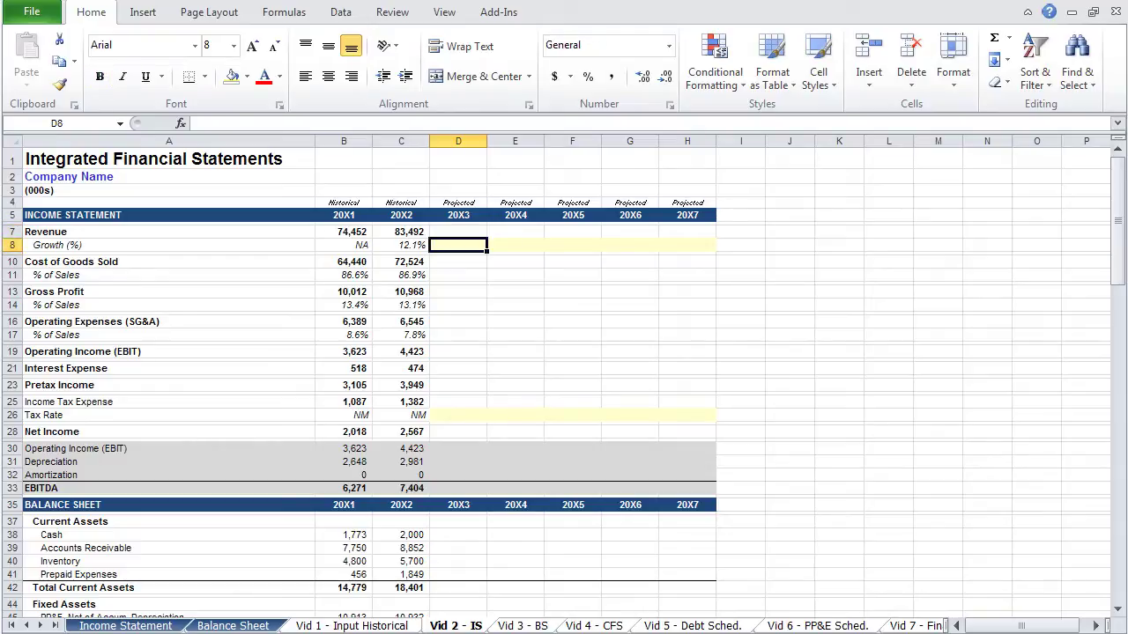
pyautogui.write('10%')
pyautogui.press('Return')
pyautogui.moveTo(458, 245); pyautogui.dragTo(687, 245)
pyautogui.hotkey('ctrl', 'r')
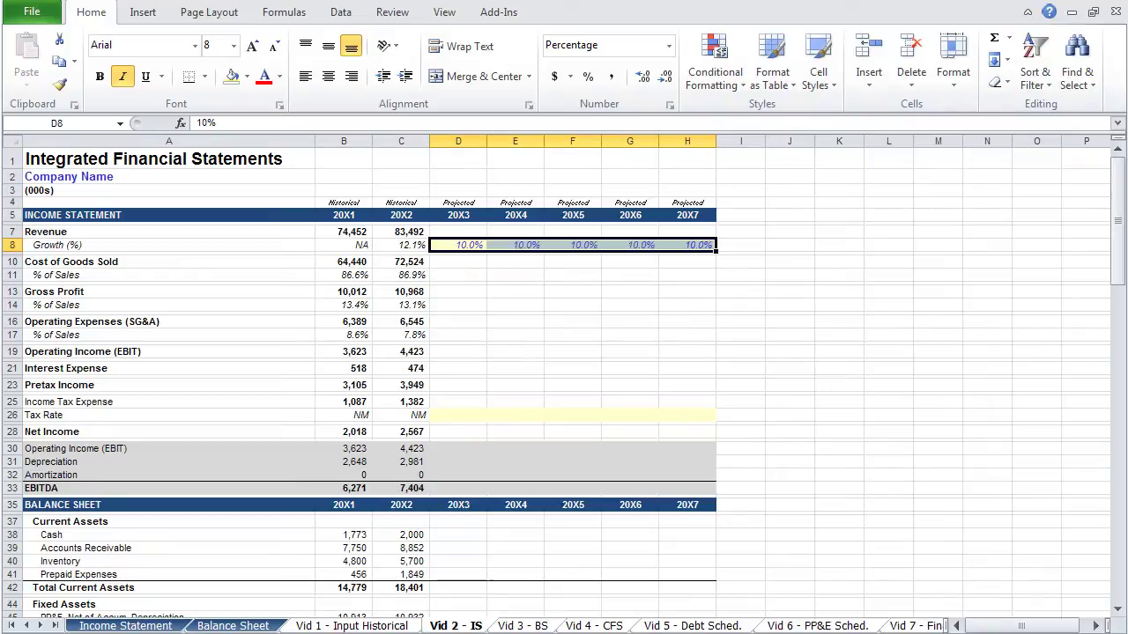
# - Project 20X3 Revenue in D7 with the formula =C7*(1+D8) and copy it across through 20X7
pyautogui.click(458, 231)
pyautogui.write('=')
pyautogui.click(401, 231)
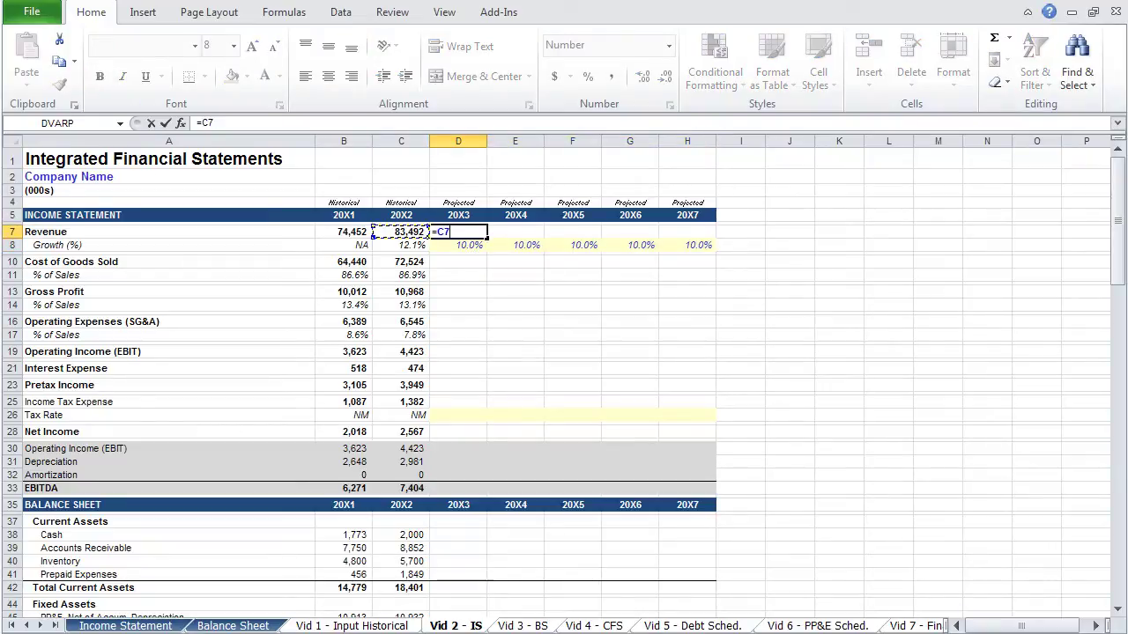
pyautogui.write('*(1+D8)')
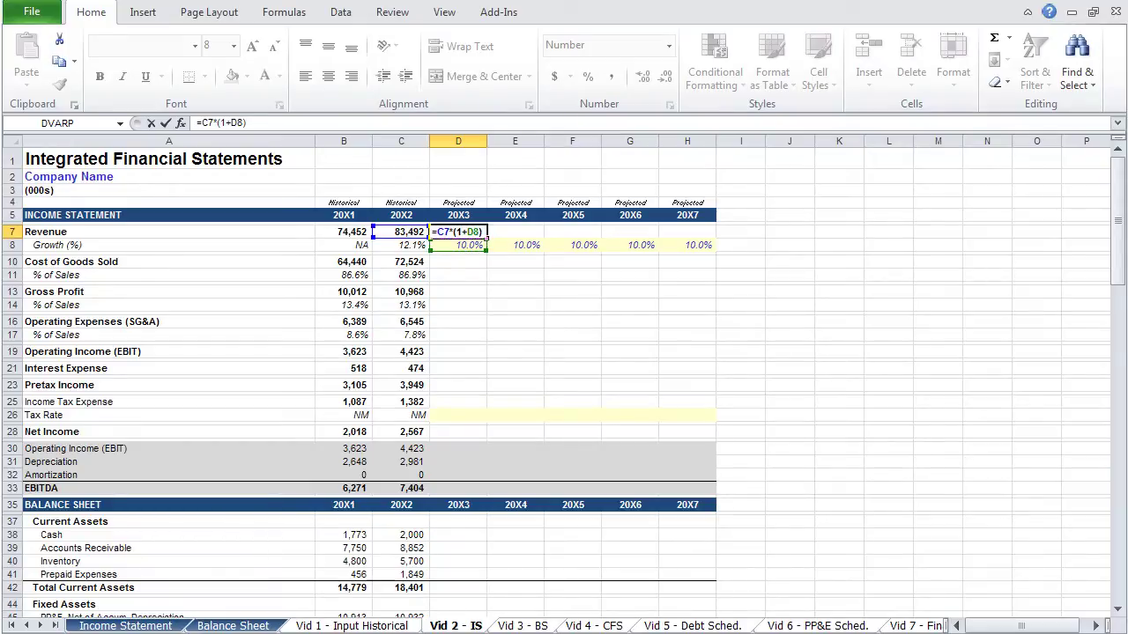
pyautogui.hotkey('ctrl', 'Return')
pyautogui.hotkey('shift', 'Right')
pyautogui.hotkey('shift', 'Right')
pyautogui.hotkey('shift', 'Right')
pyautogui.hotkey('shift', 'Right')
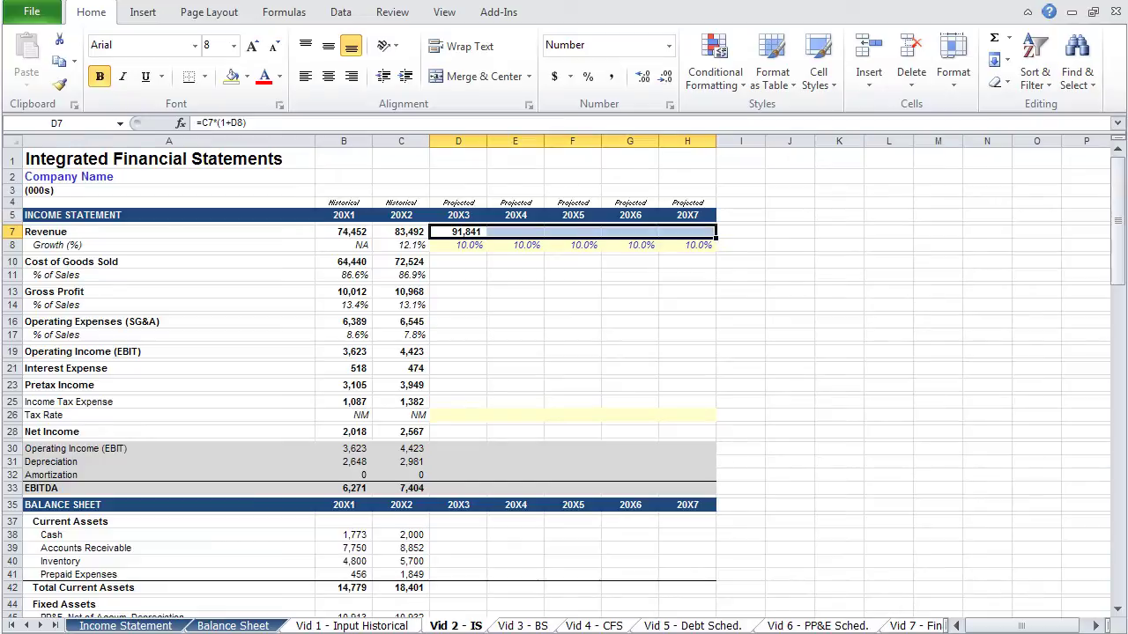
pyautogui.hotkey('ctrl', 'r')
# - Project Cost of Goods Sold % of Sales in D11 with =AVERAGE($B$11:$C$11) and copy it across through 20X7
pyautogui.click(458, 245)
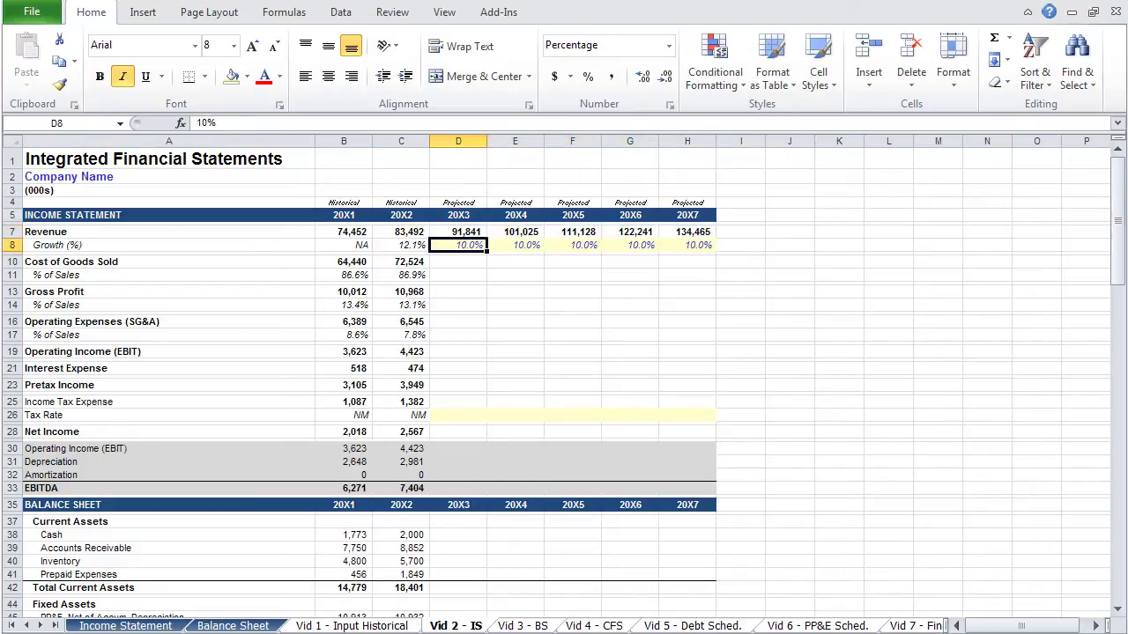
pyautogui.click(458, 275)
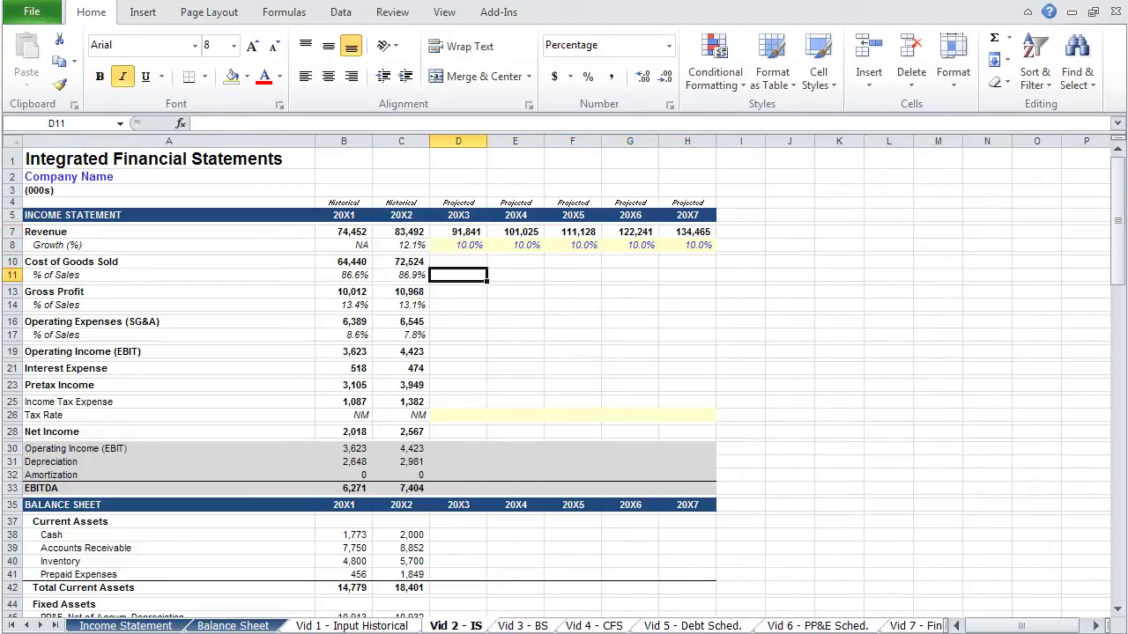
pyautogui.write('=')
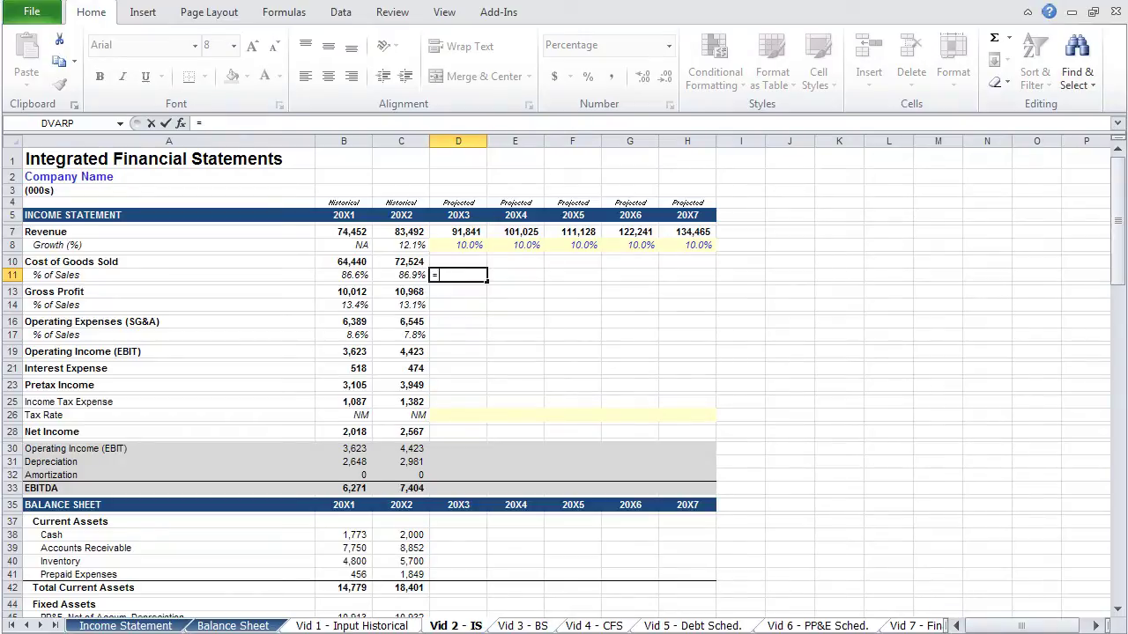
pyautogui.write('average')
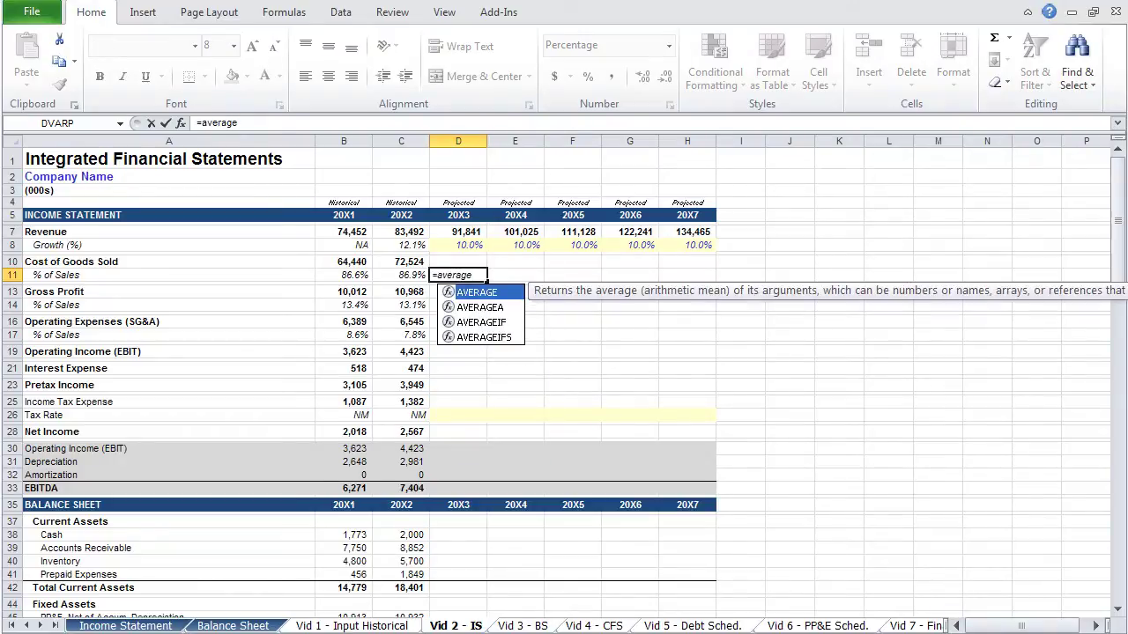
pyautogui.write('(')
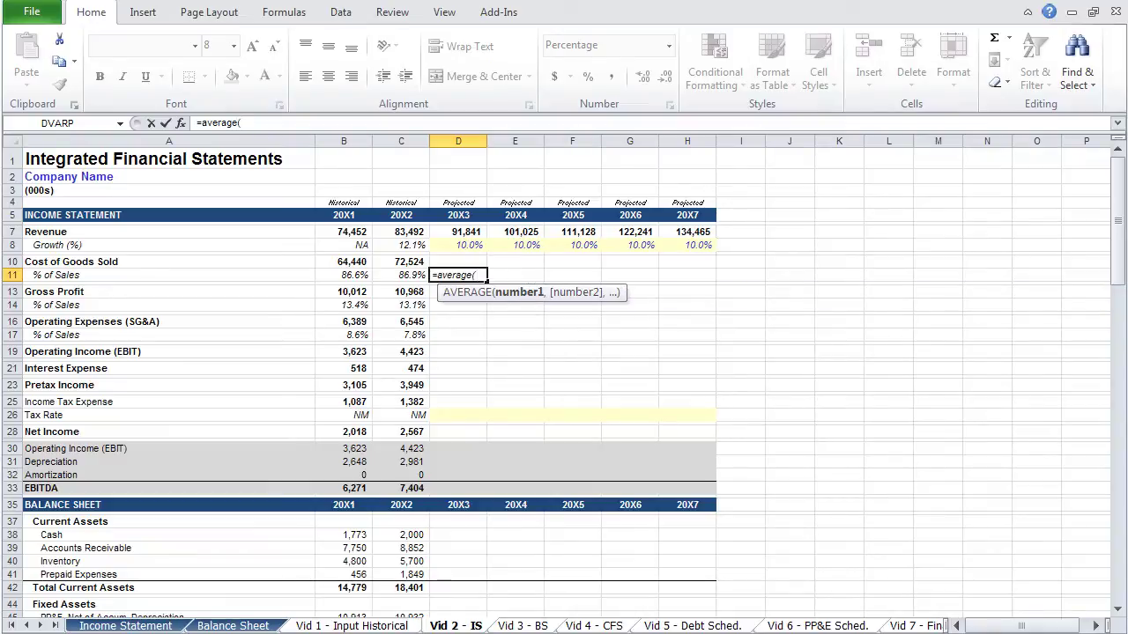
pyautogui.moveTo(344, 275); pyautogui.dragTo(400, 275)
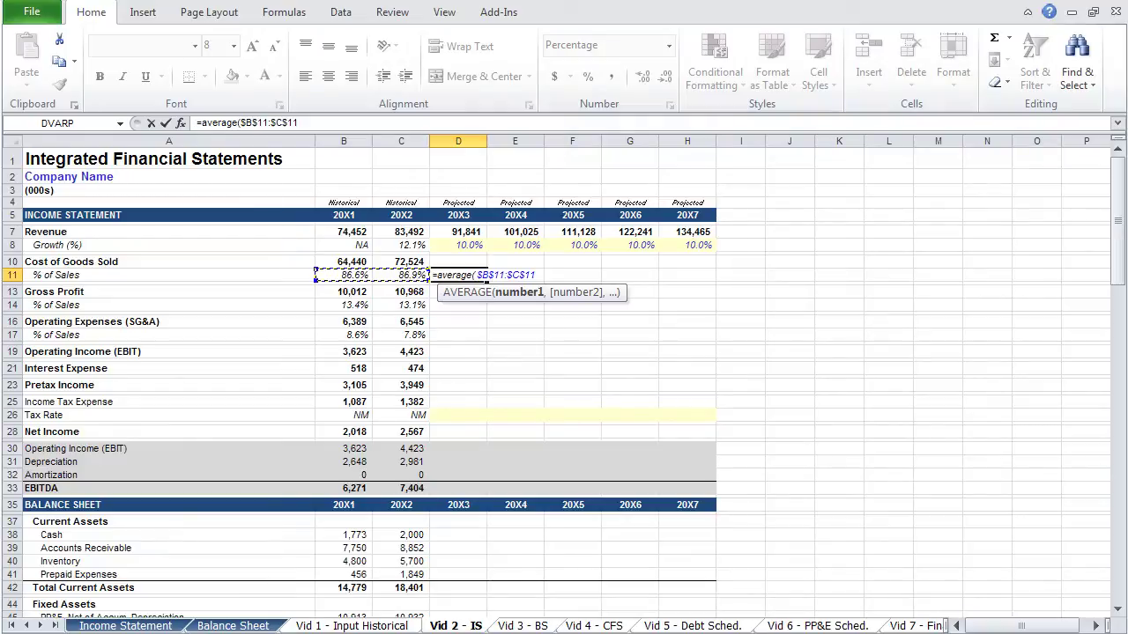
pyautogui.write(')')
pyautogui.hotkey('ctrl', 'Return')
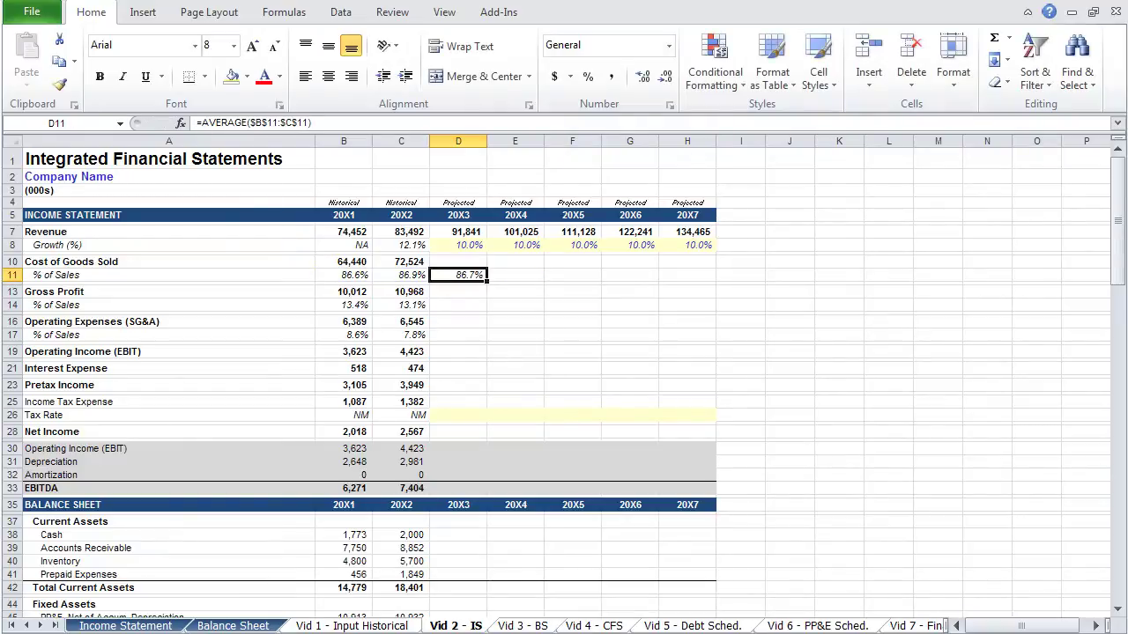
pyautogui.hotkey('shift', 'Right')
pyautogui.hotkey('shift', 'Right')
pyautogui.hotkey('shift', 'Right')
pyautogui.hotkey('shift', 'Right')
pyautogui.hotkey('ctrl', 'r')
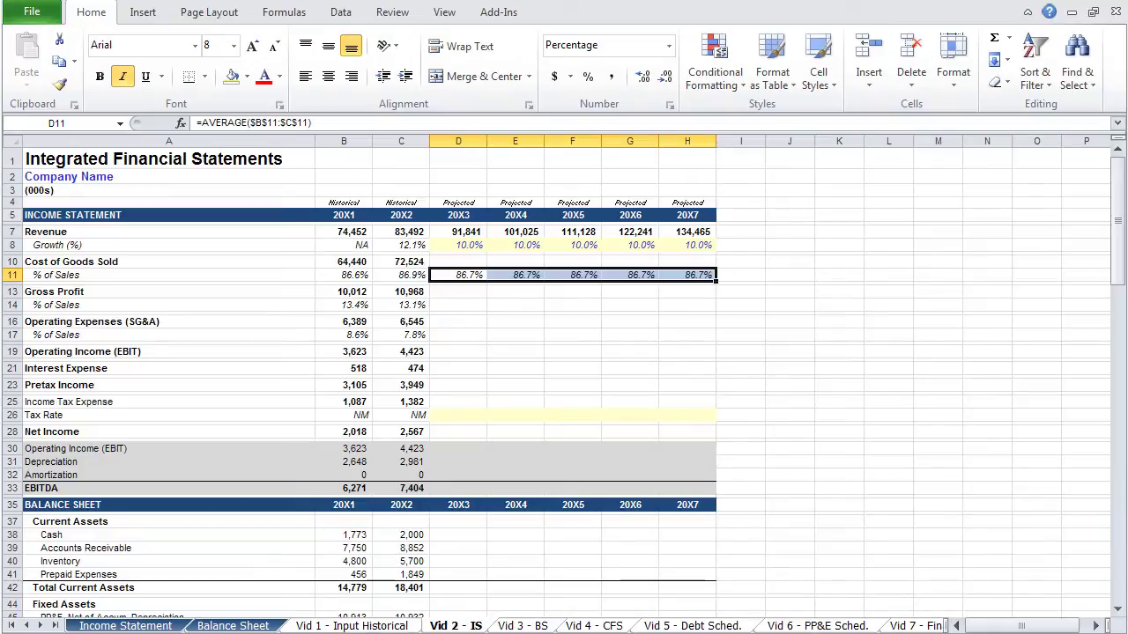
# - Inspect the copied Cost of Goods Sold % of Sales formulas in E11 through H11 for their absolute references
pyautogui.press('Right')
pyautogui.press('F2')
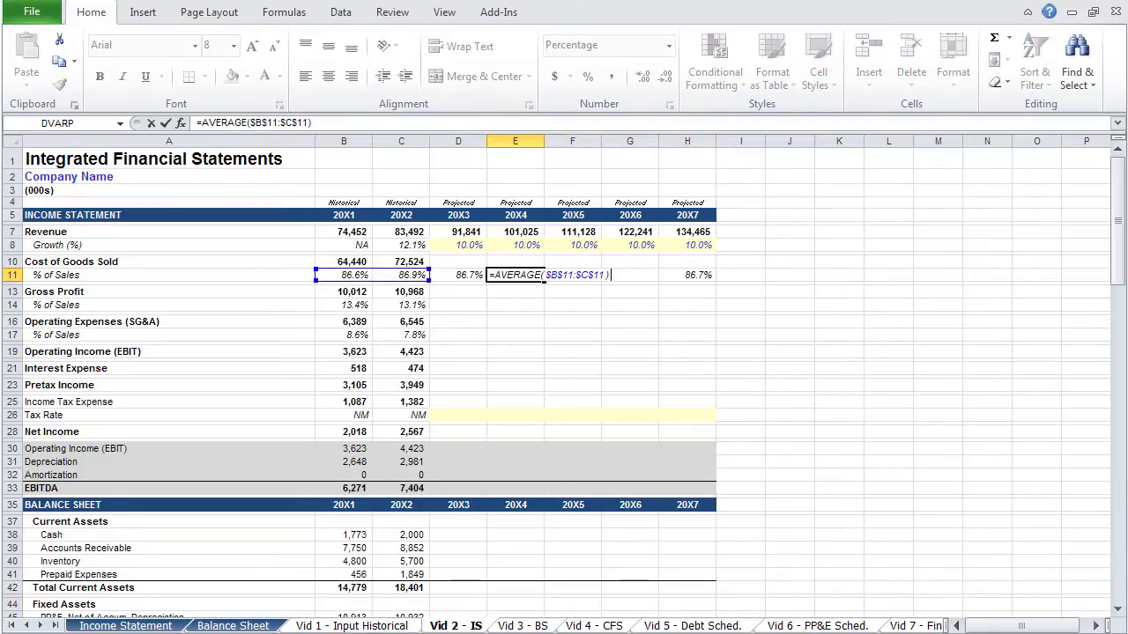
pyautogui.press('Escape')
pyautogui.press('Right')
pyautogui.press('F2')
pyautogui.press('Escape')
pyautogui.press('Right')
pyautogui.press('F2')
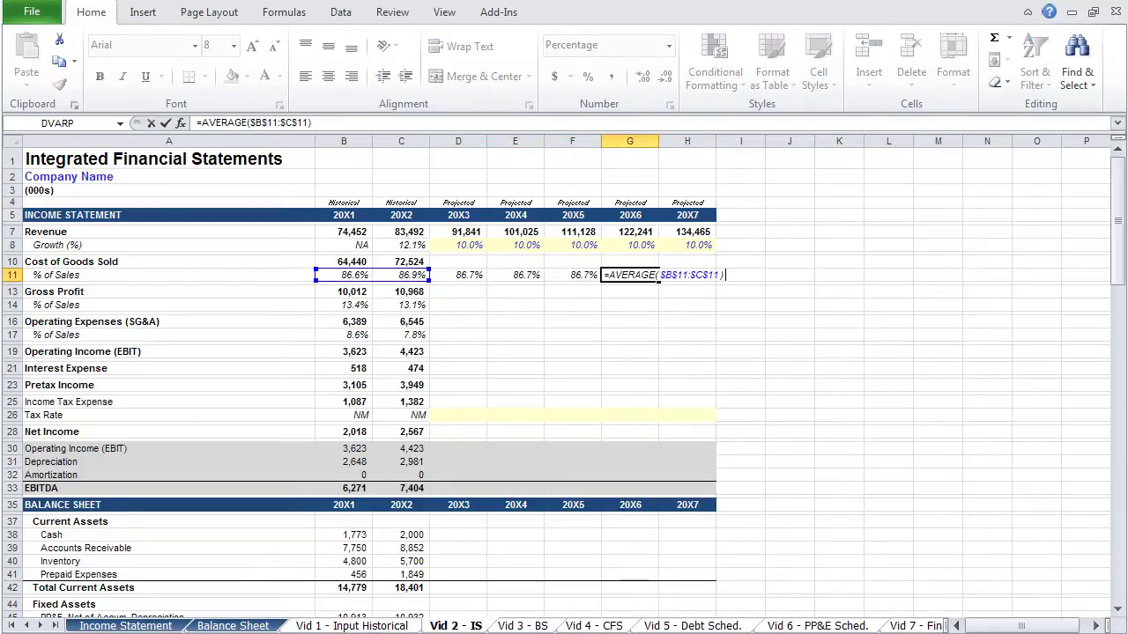
pyautogui.press('Escape')
pyautogui.press('Right')
pyautogui.press('F2')
pyautogui.press('Escape')
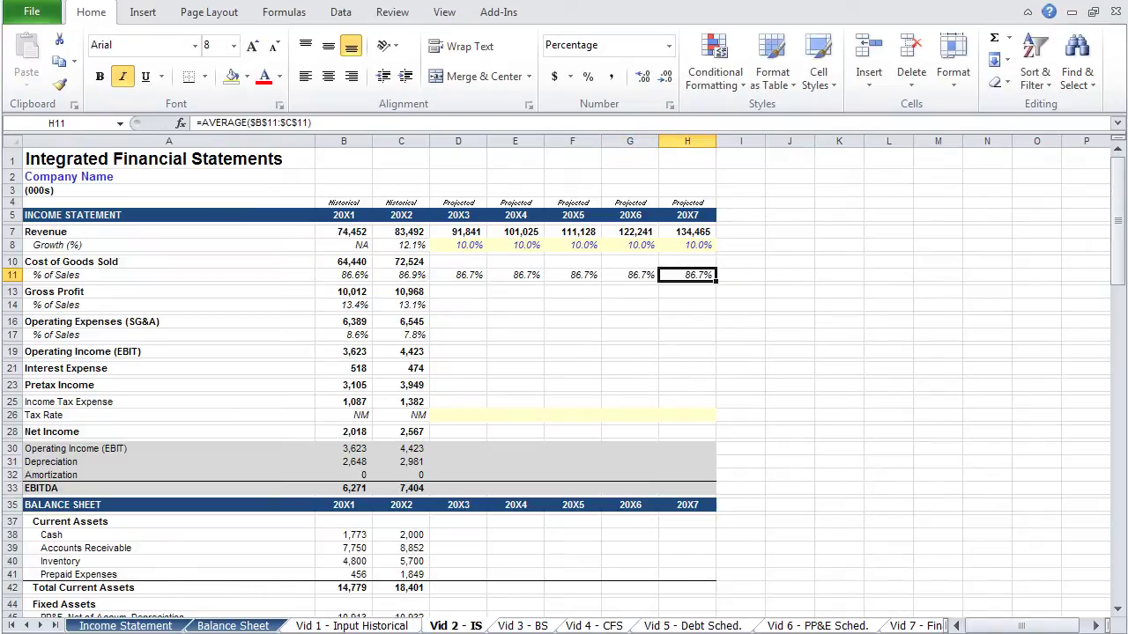
# - Calculate 20X3 Cost of Goods Sold in D10 as Revenue times % of Sales with the formula =D7*D11
pyautogui.press('Left')
pyautogui.press('Left')
pyautogui.press('Left')
pyautogui.press('Left')
pyautogui.press('Up')
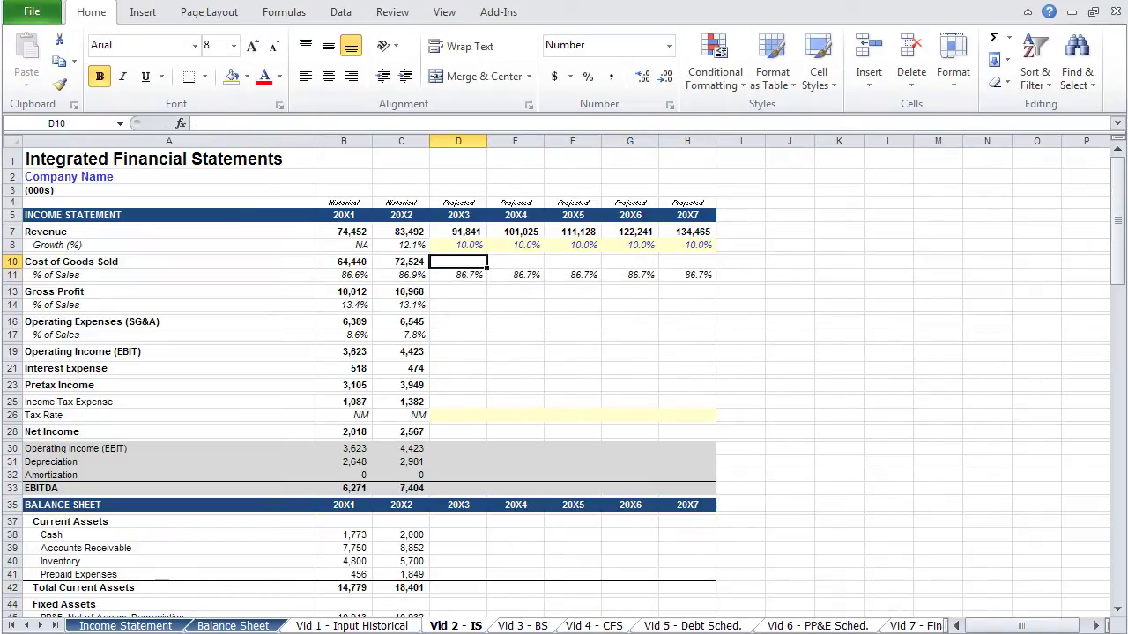
pyautogui.write('=')
pyautogui.press('Up')
pyautogui.press('Up')
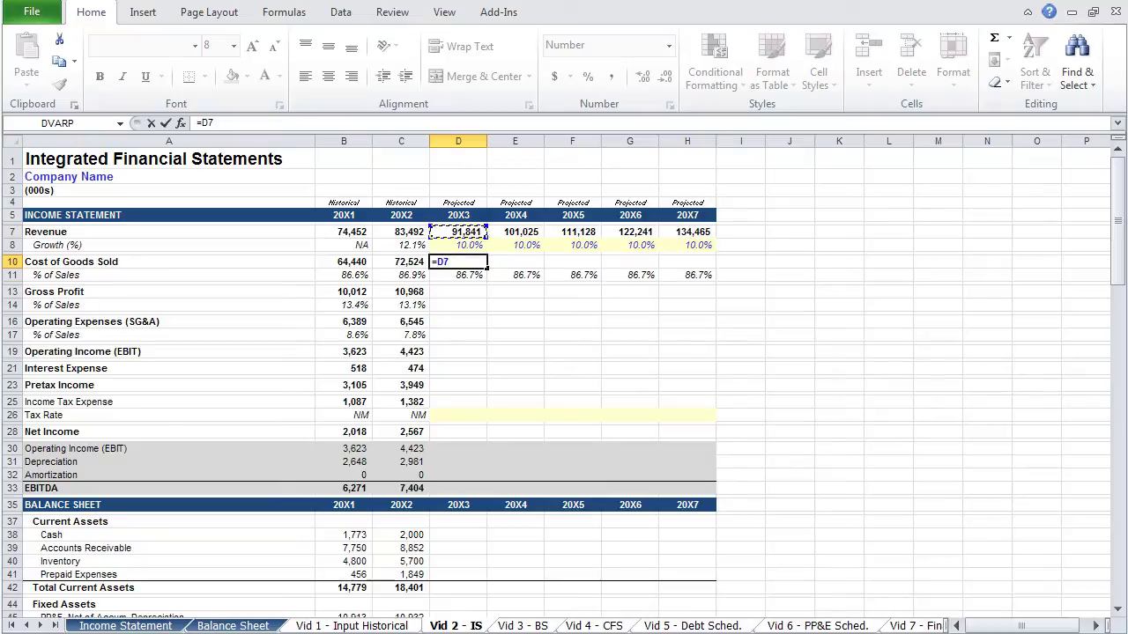
pyautogui.write('*')
pyautogui.press('Down')
pyautogui.press('Return')
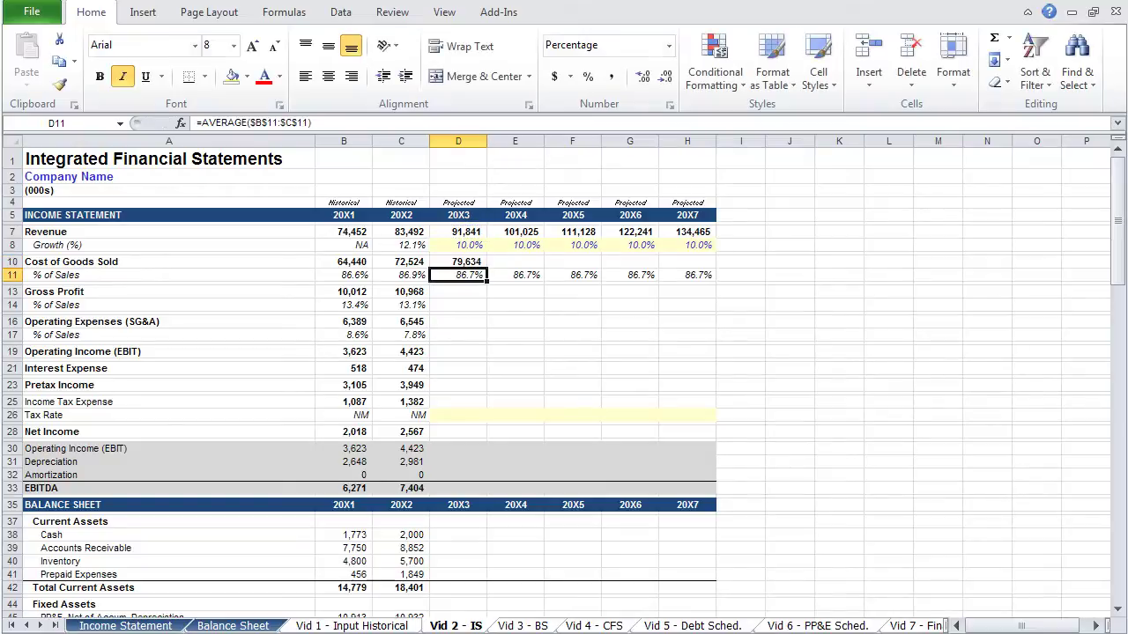
# - Copy the Cost of Goods Sold formula in D10 across through 20X7
pyautogui.press('Up')
pyautogui.hotkey('shift', 'Right')
pyautogui.hotkey('shift', 'Right')
pyautogui.hotkey('shift', 'Right')
pyautogui.hotkey('shift', 'Right')
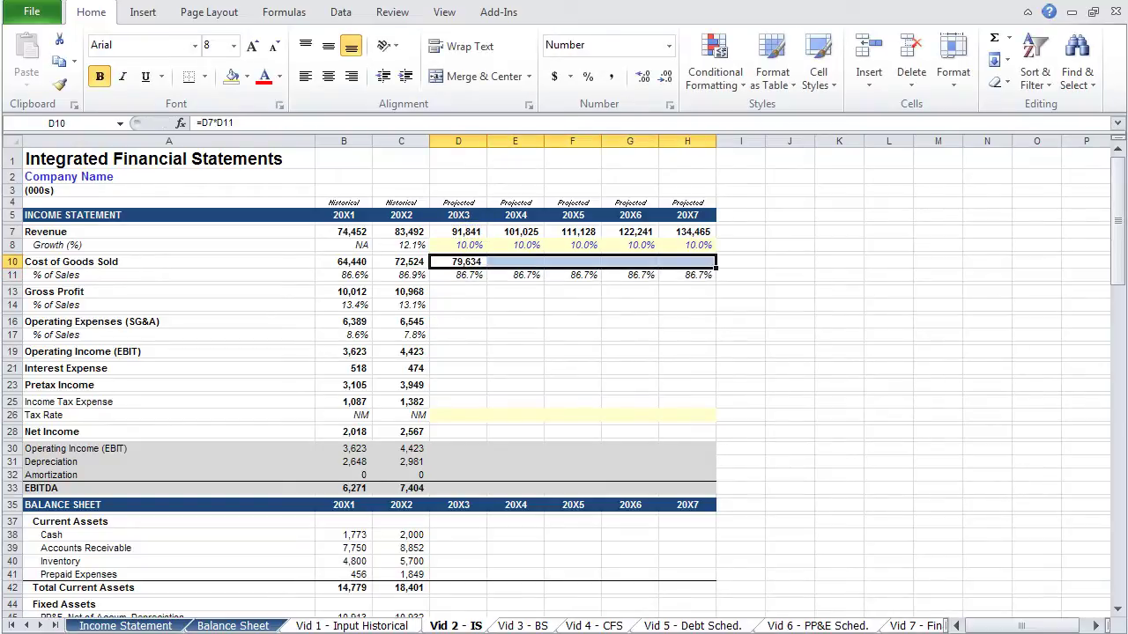
pyautogui.hotkey('ctrl', 'r')
# - Calculate 20X3 Gross Profit in D13 as Revenue minus Cost of Goods Sold with the formula =D7-D10
pyautogui.press('Down')
pyautogui.press('Down')
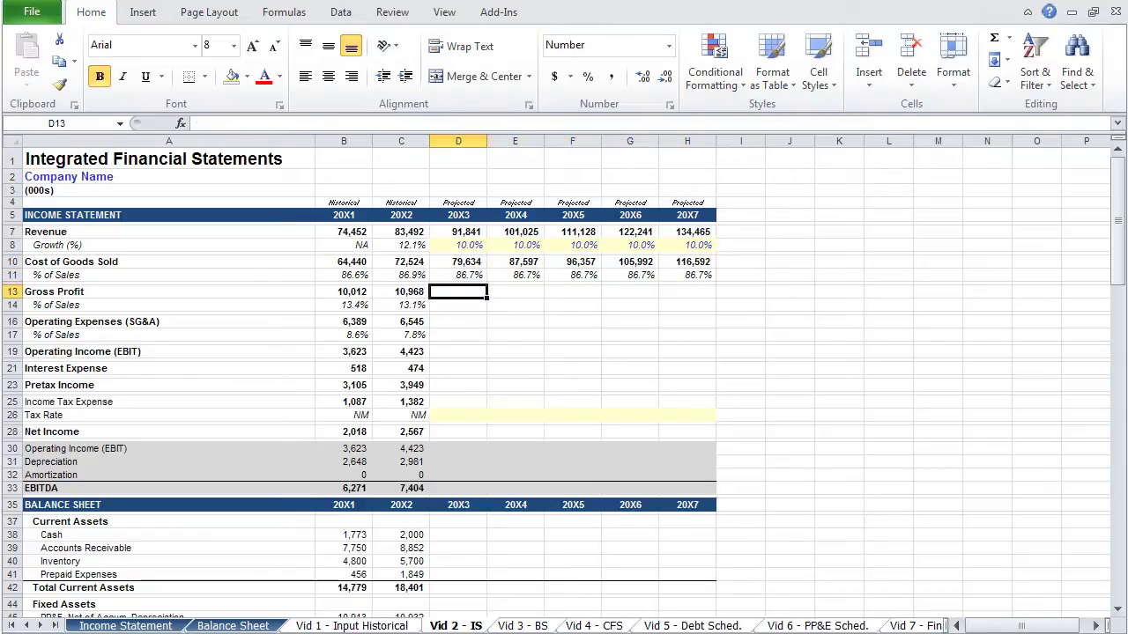
pyautogui.write('=')
pyautogui.press('Up')
pyautogui.press('Up')
pyautogui.press('Up')
pyautogui.press('Up')
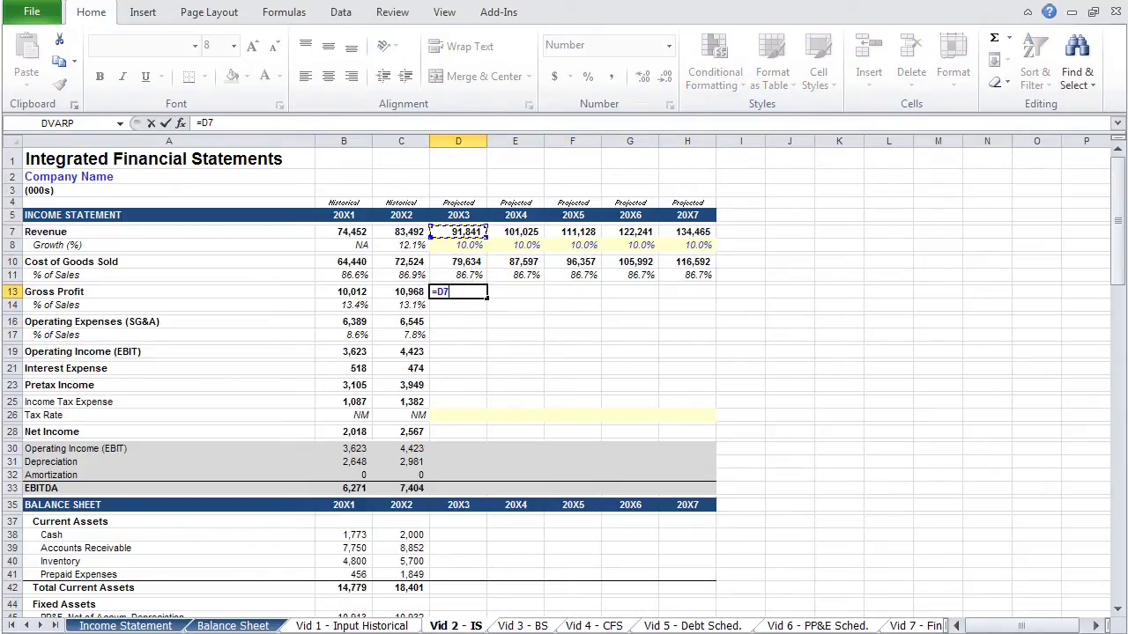
pyautogui.write('-')
pyautogui.press('Up')
pyautogui.press('Up')
pyautogui.press('Up')
pyautogui.press('Return')
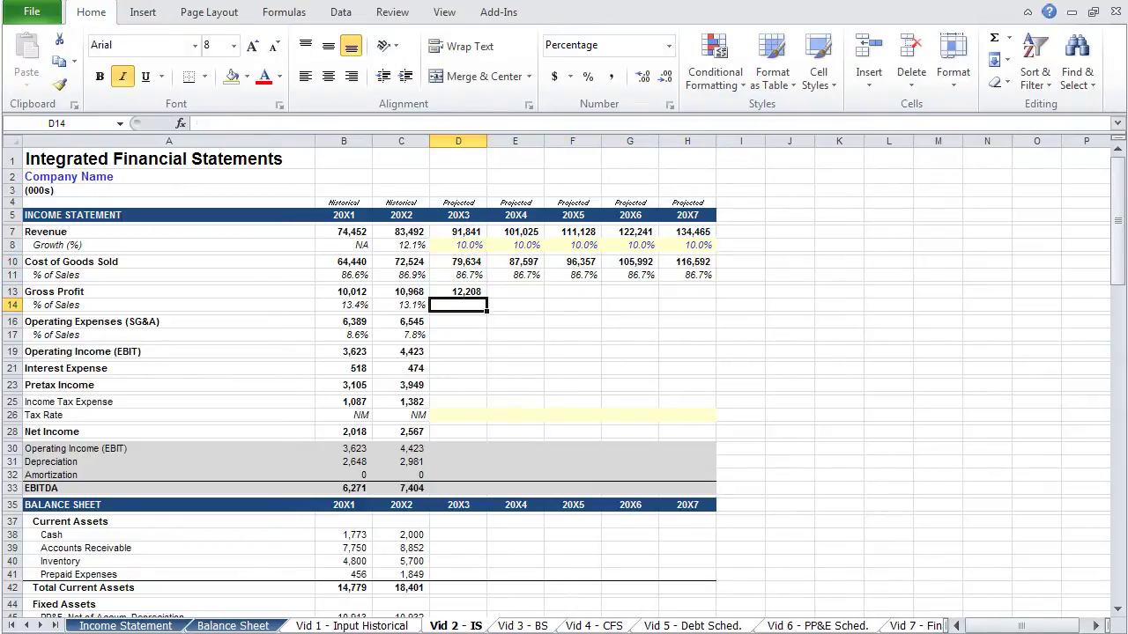
# - Calculate the 20X3 Gross Profit % of Sales in D14 with the formula =D13/D7
pyautogui.write('=')
pyautogui.press('Up')
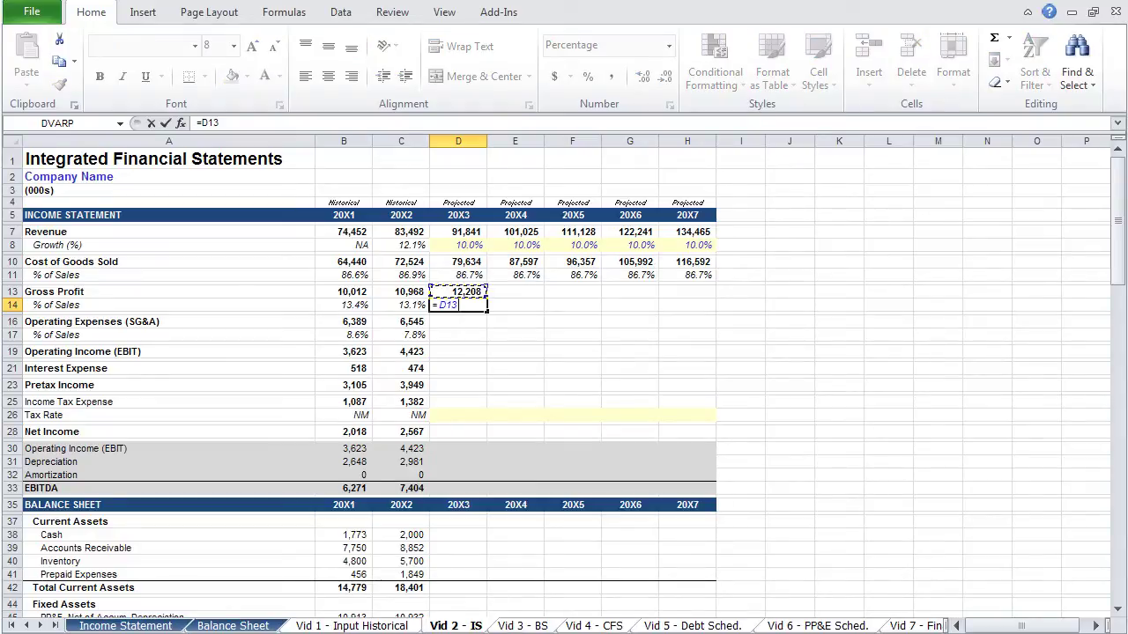
pyautogui.write('/')
pyautogui.press('Up')
pyautogui.press('Up')
pyautogui.press('Up')
pyautogui.press('Up')
pyautogui.press('Up')
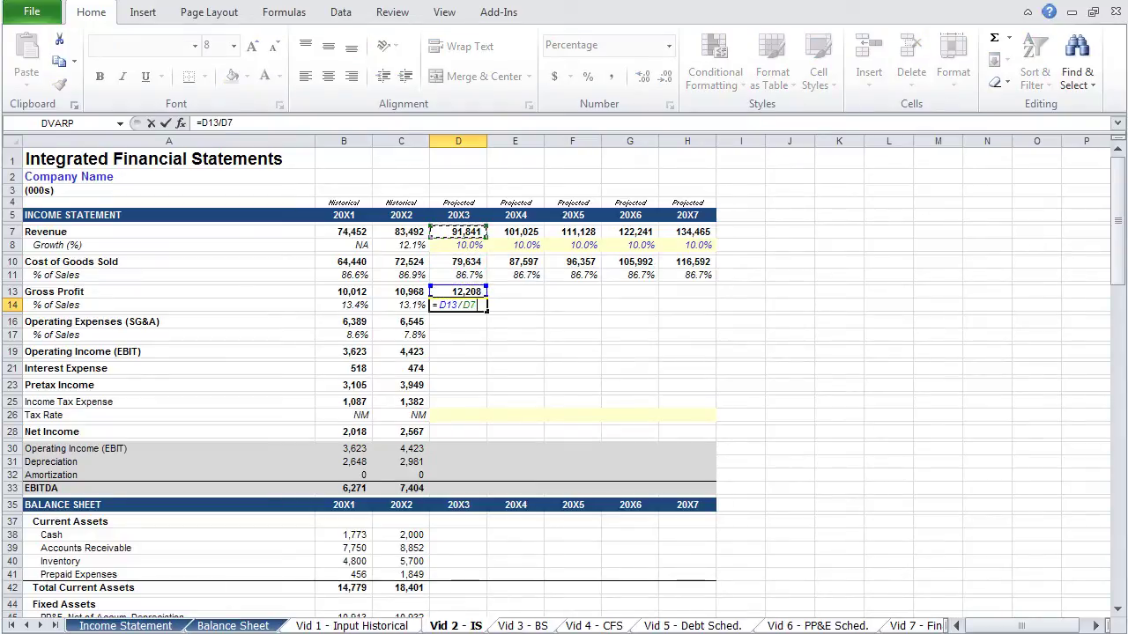
pyautogui.hotkey('ctrl', 'Return')
# - Copy the Gross Profit and % of Sales formulas in D13:D14 across through 20X7
pyautogui.hotkey('shift', 'Up')
pyautogui.hotkey('shift', 'Right')
pyautogui.hotkey('shift', 'Right')
pyautogui.hotkey('shift', 'Right')
pyautogui.hotkey('shift', 'Right')
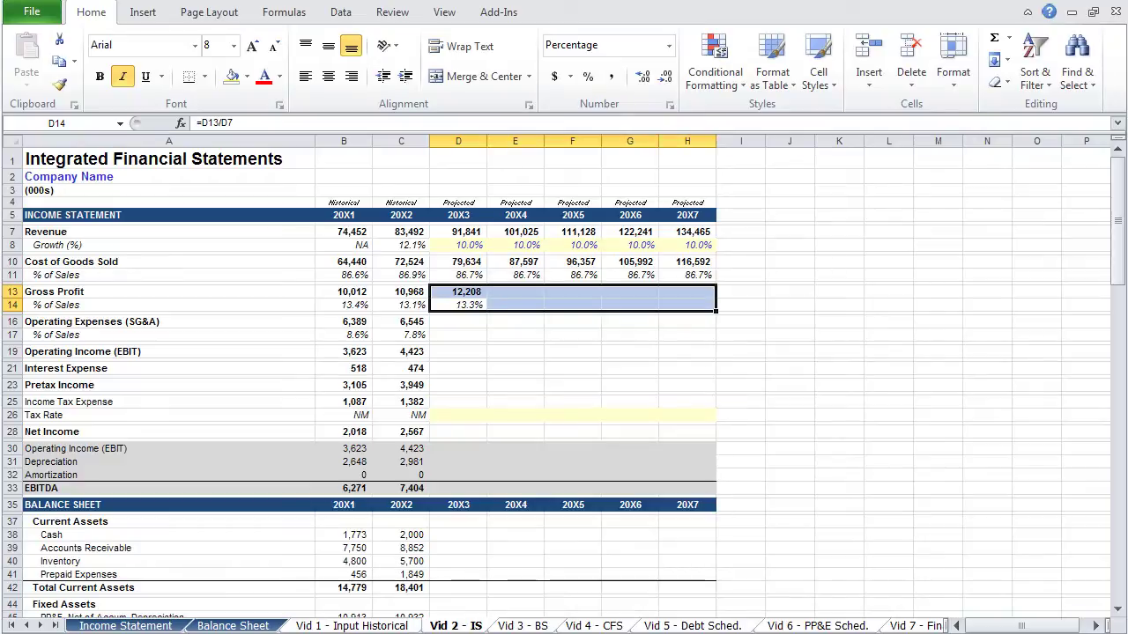
pyautogui.hotkey('ctrl', 'r')
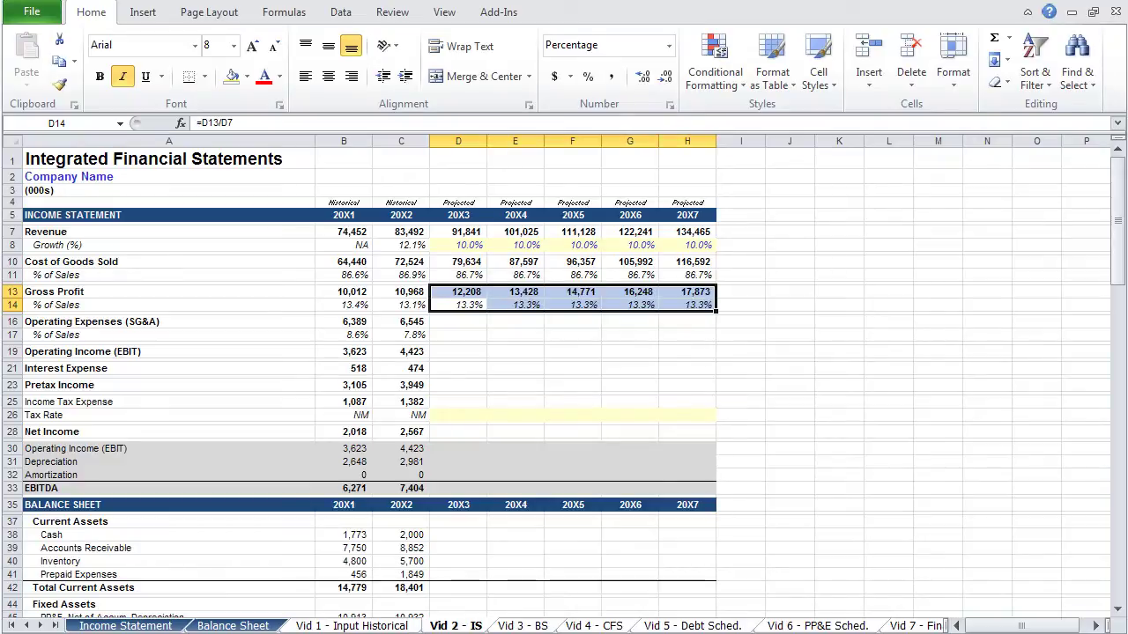
# - Project Operating Expenses (SG&A) % of Sales in D17 with =AVERAGE($B$17:$C$17) and copy it across through 20X7
pyautogui.press('Down')
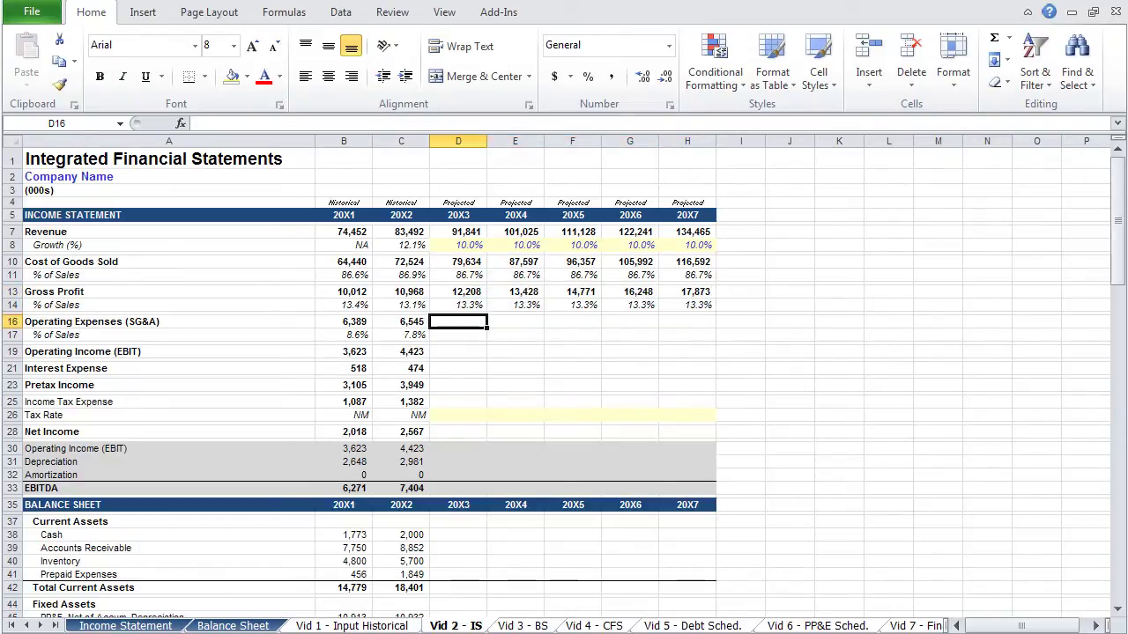
pyautogui.press('Down')
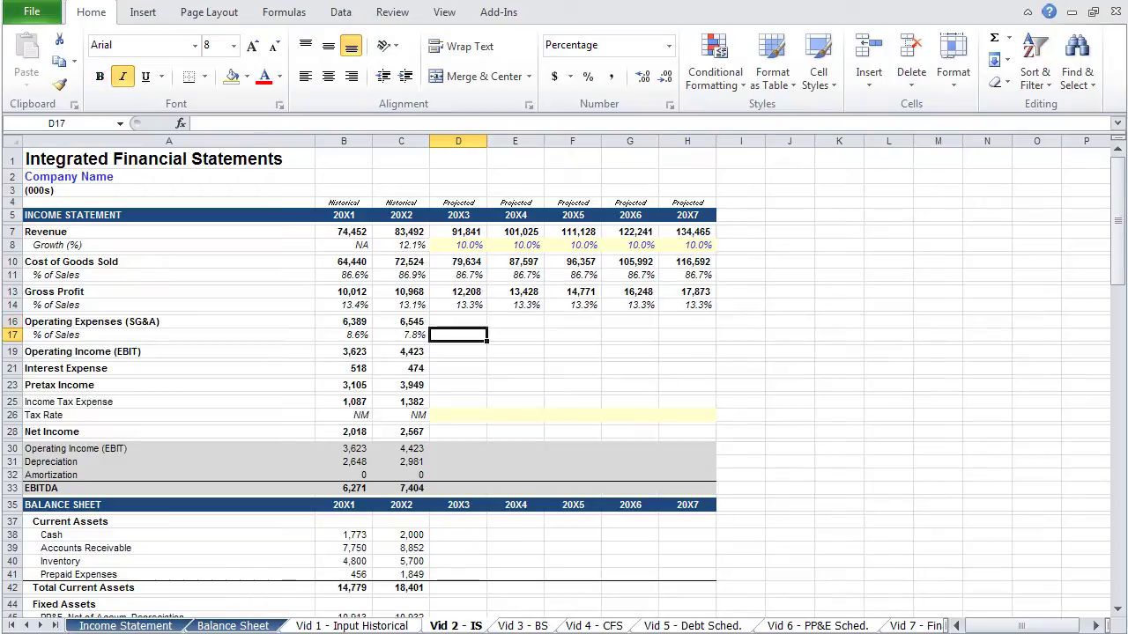
pyautogui.write('=average(')
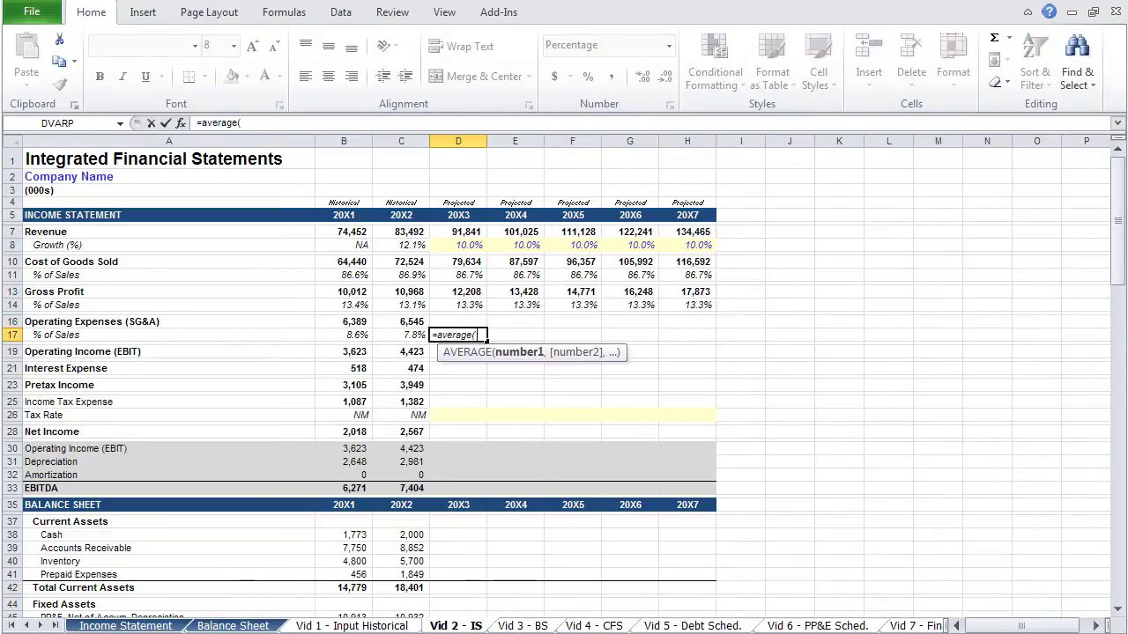
pyautogui.press('Left')
pyautogui.hotkey('shift', 'Left')
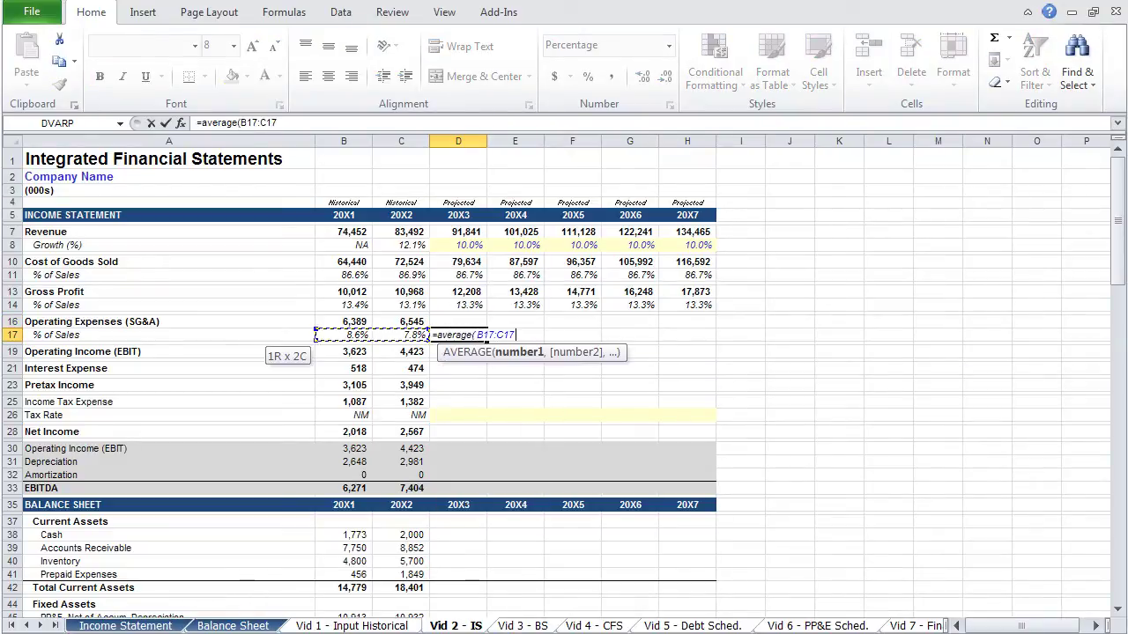
pyautogui.press('Return')
pyautogui.press('Up')
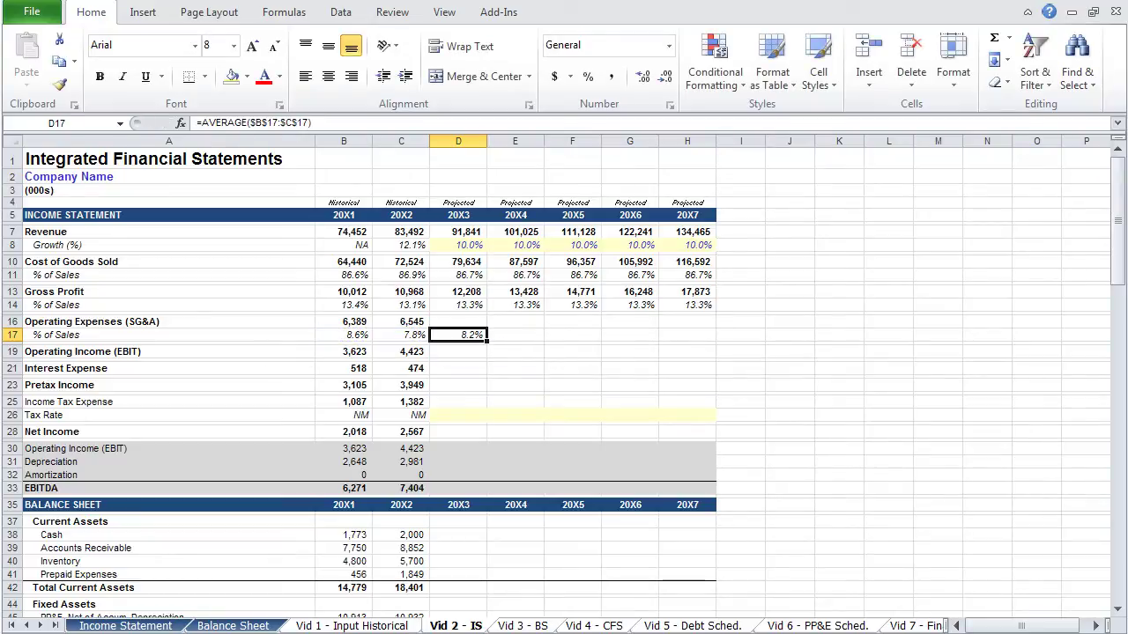
pyautogui.hotkey('shift', 'Right')
pyautogui.hotkey('shift', 'Right')
pyautogui.hotkey('shift', 'Right')
pyautogui.hotkey('shift', 'Right')
pyautogui.hotkey('ctrl', 'r')
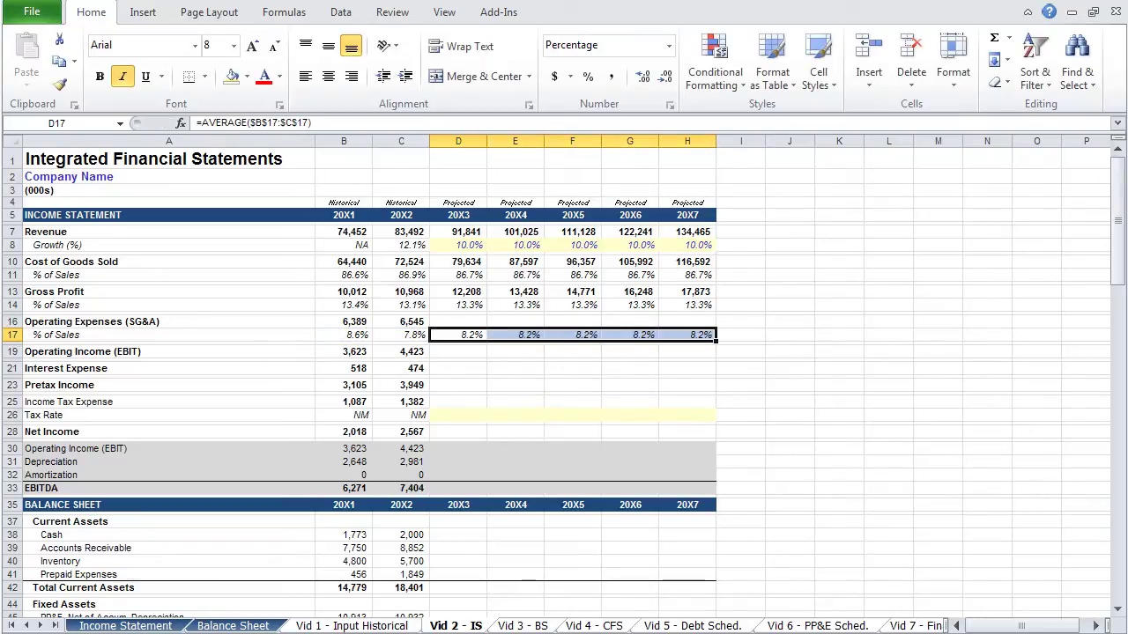
# - Calculate 20X3 Operating Expenses (SG&A) in D16 as Revenue times % of Sales with the formula =D7*D17
pyautogui.press('Up')
pyautogui.write('=')
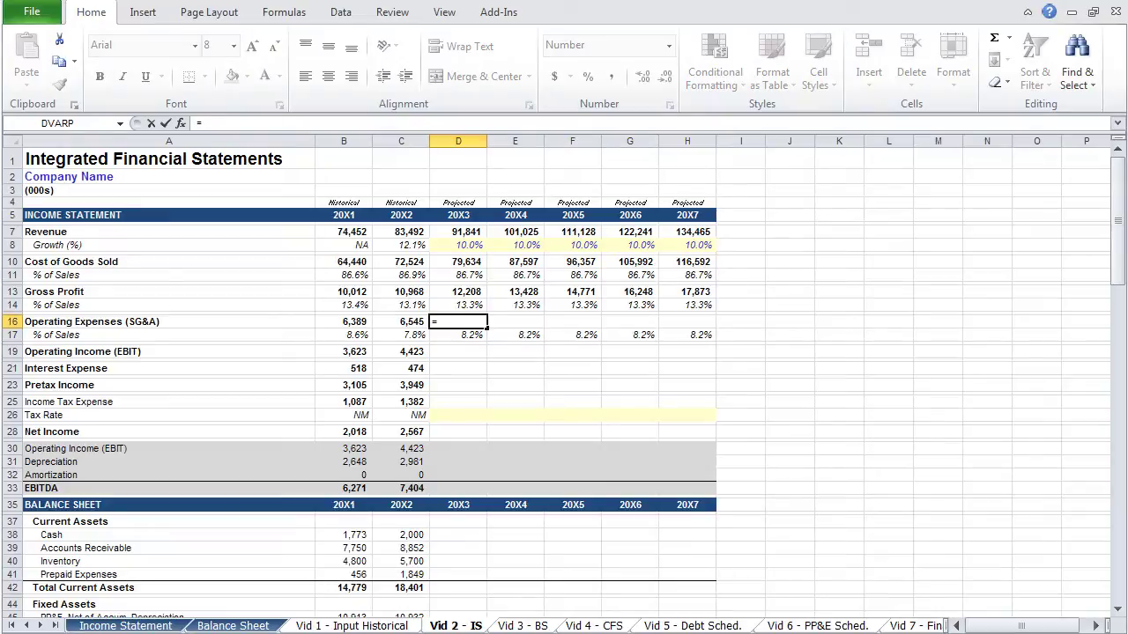
pyautogui.press('Up')
pyautogui.press('Up')
pyautogui.press('Up')
pyautogui.press('Up')
pyautogui.press('Up')
pyautogui.press('Up')
pyautogui.press('Up')
pyautogui.write('*')
pyautogui.press('Down')
pyautogui.hotkey('ctrl', 'Return')
# - Copy the Operating Expenses (SG&A) formula in D16 across through 20X7
pyautogui.hotkey('shift', 'Right')
pyautogui.hotkey('shift', 'Right')
pyautogui.hotkey('shift', 'Right')
pyautogui.hotkey('shift', 'Right')
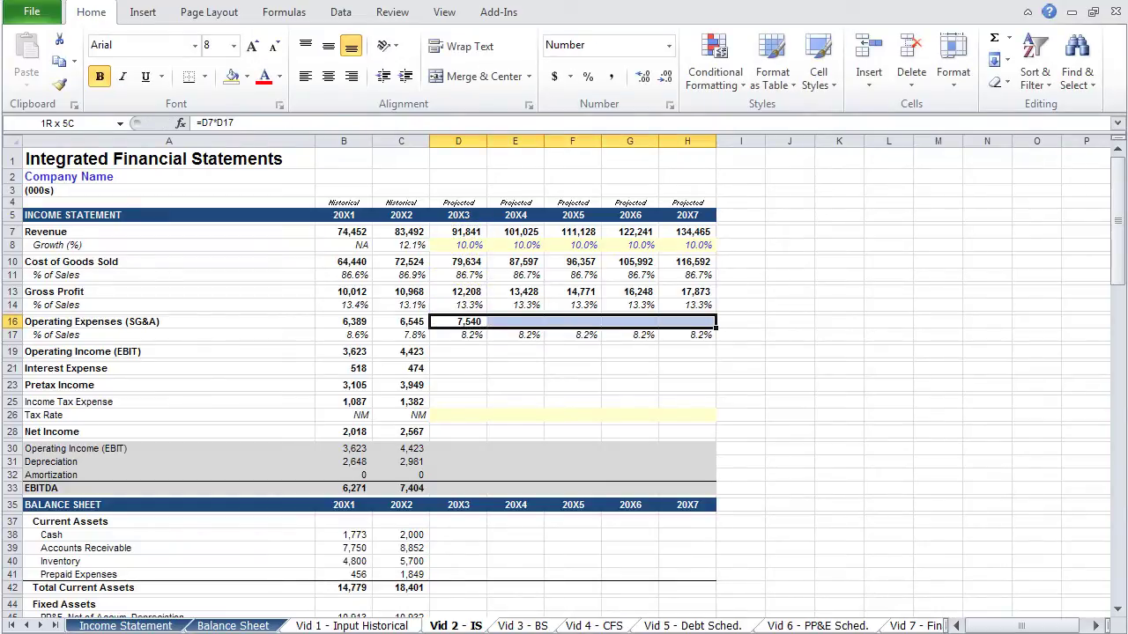
pyautogui.hotkey('ctrl', 'r')
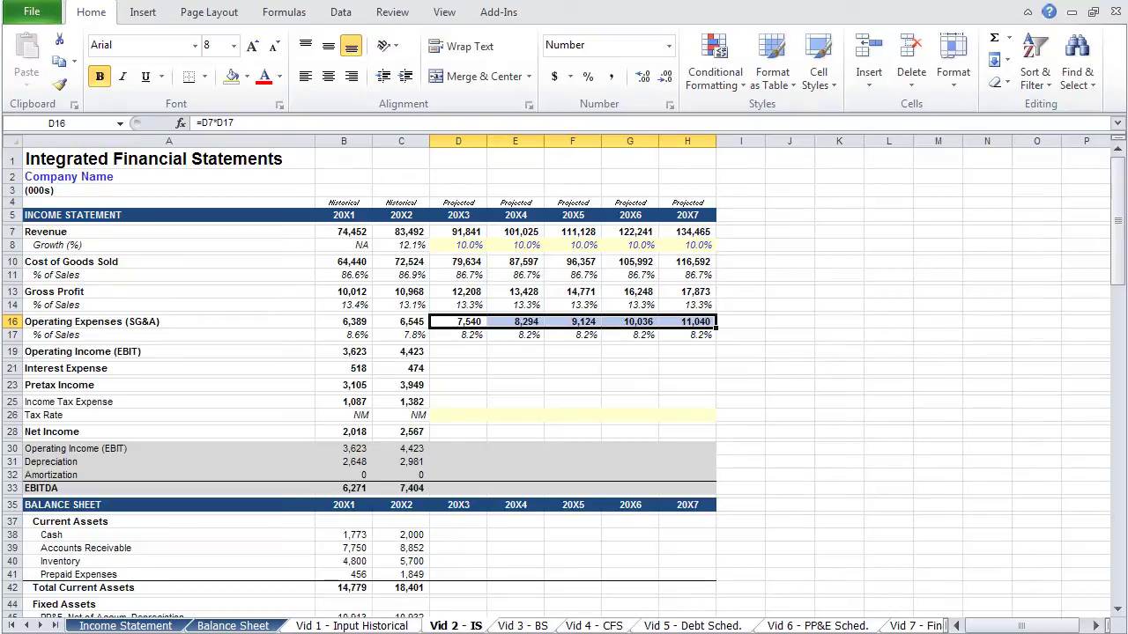
# - Calculate 20X3 Operating Income (EBIT) in D19 as Gross Profit minus Operating Expenses with the formula =D13-D16
pyautogui.press('Down')
pyautogui.press('Down')
pyautogui.write('=')
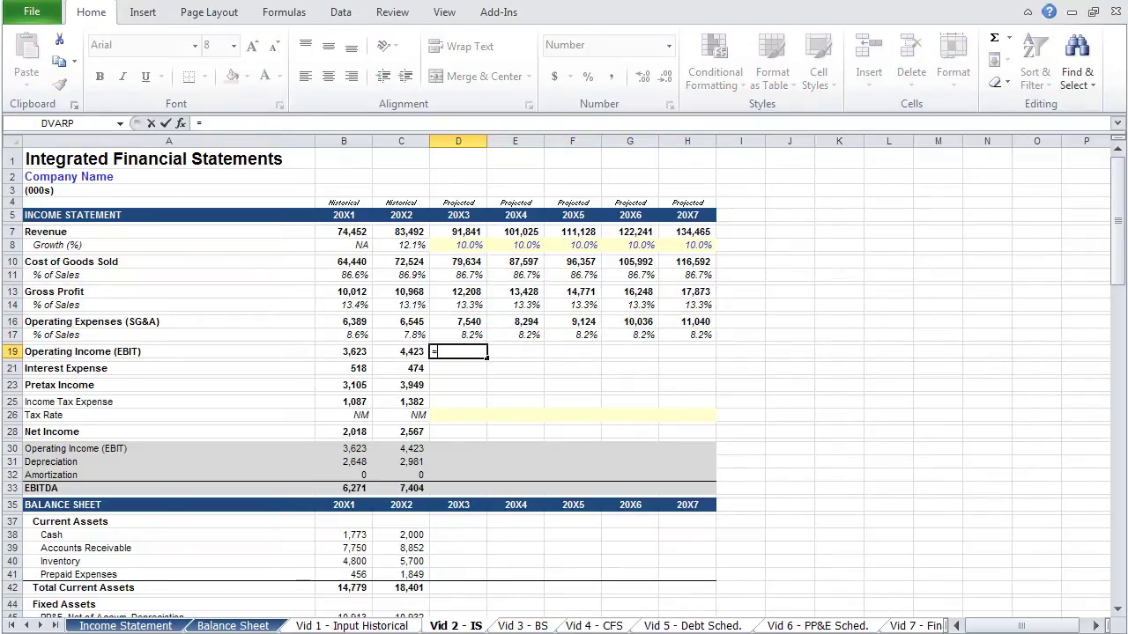
pyautogui.press('Up')
pyautogui.press('Up')
pyautogui.press('Up')
pyautogui.press('Up')
pyautogui.press('Up')
pyautogui.press('Up')
pyautogui.write('-')
pyautogui.press('Up')
pyautogui.press('Up')
pyautogui.hotkey('ctrl', 'Return')
# - Copy the Operating Income (EBIT) formula in D19 across through 20X7
pyautogui.hotkey('shift', 'Right')
pyautogui.hotkey('shift', 'Right')
pyautogui.hotkey('shift', 'Right')
pyautogui.hotkey('shift', 'Right')
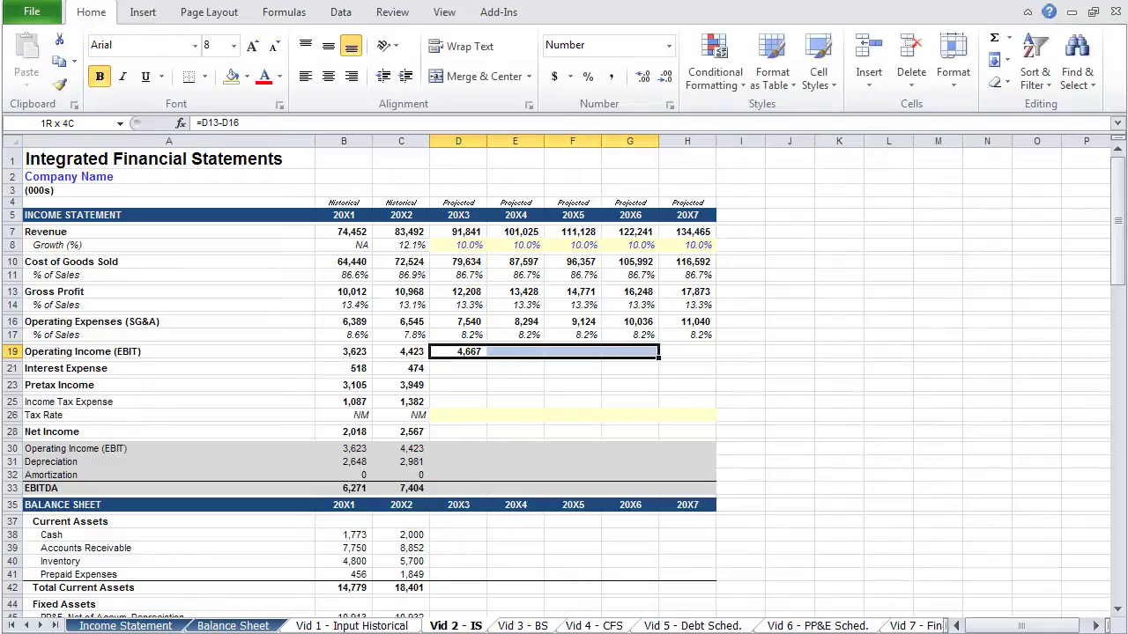
pyautogui.hotkey('ctrl', 'r')
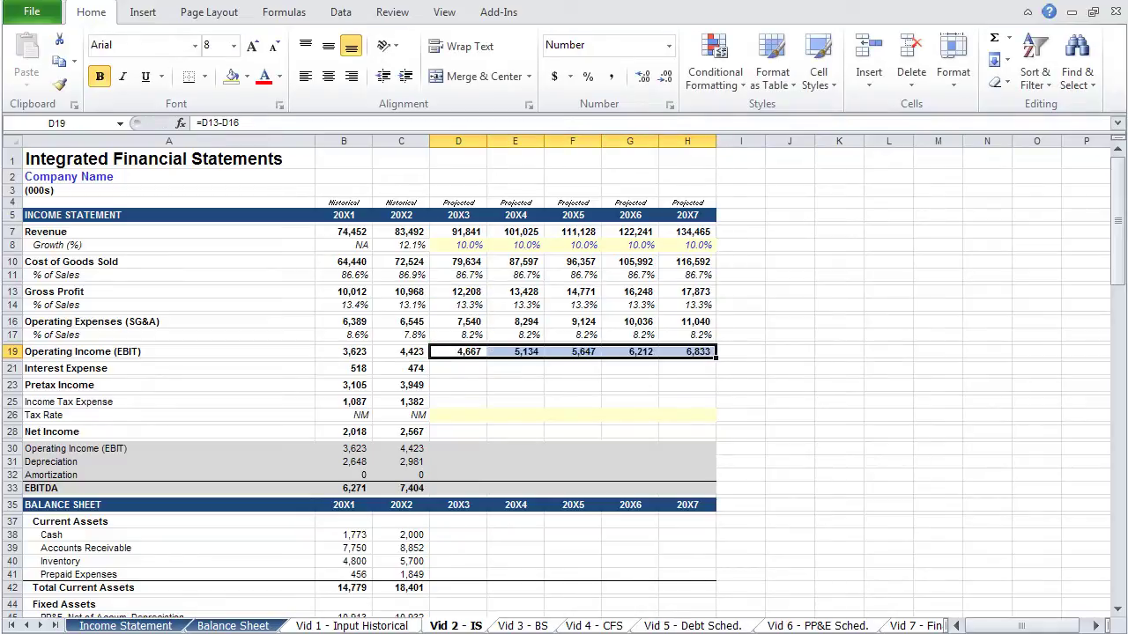
# - Shade the projected Interest Expense cells D21:H21 with a light purple fill, leaving them empty
pyautogui.press('Down')
pyautogui.hotkey('shift', 'Right')
pyautogui.hotkey('shift', 'Right')
pyautogui.hotkey('shift', 'Right')
pyautogui.hotkey('shift', 'Right')
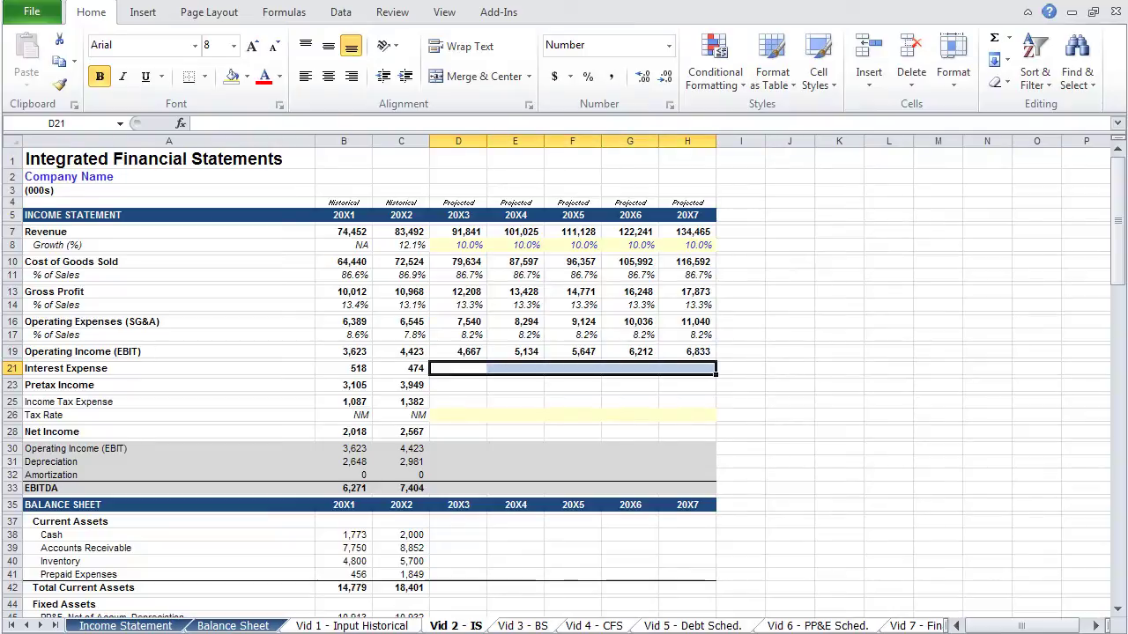
pyautogui.press('alt')
pyautogui.press('h')
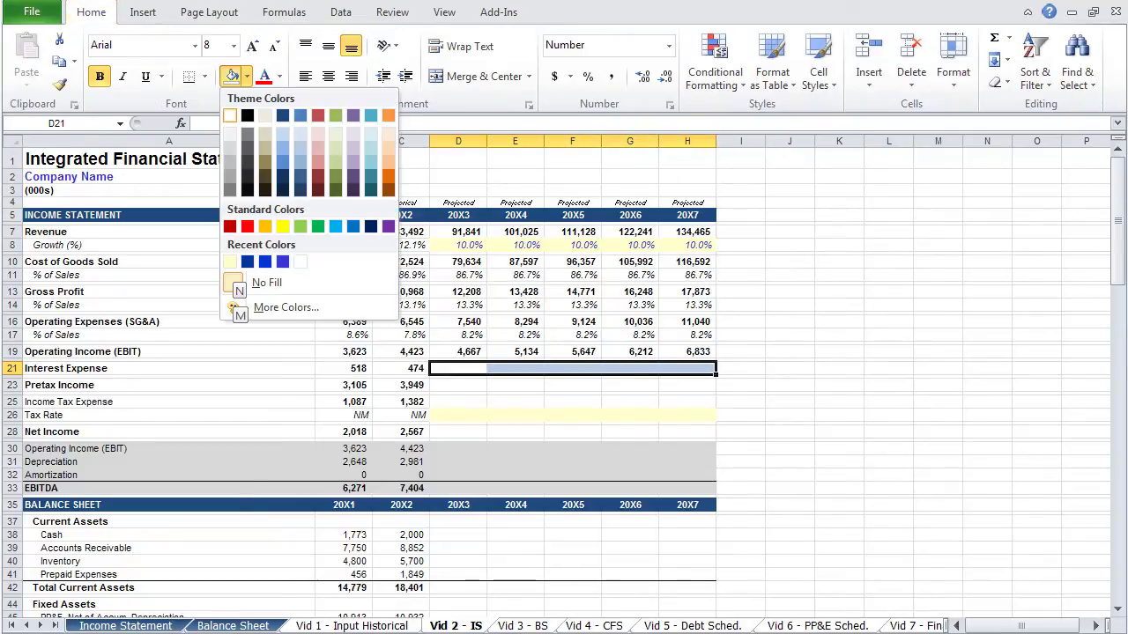
pyautogui.press('Right')
pyautogui.press('Right')
pyautogui.press('Right')
pyautogui.press('Right')
pyautogui.press('Down')
pyautogui.press('Down')
pyautogui.press('Right')
pyautogui.press('Right')
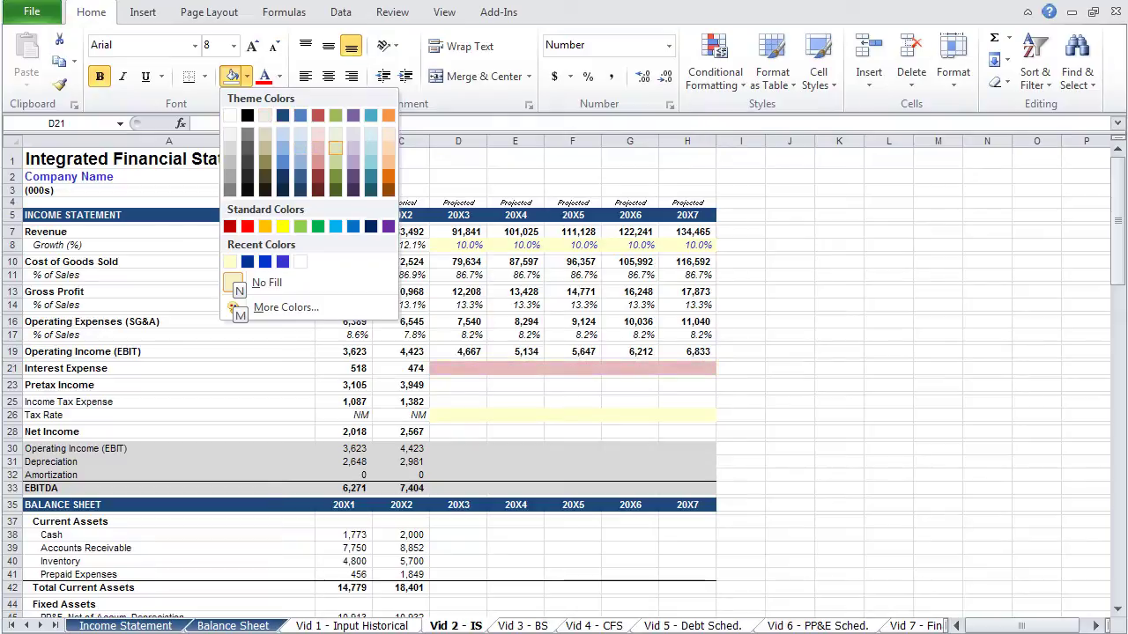
pyautogui.press('Right')
pyautogui.press('Return')
# - Calculate 20X3 Pretax Income in D23 as Operating Income minus Interest Expense with the formula =D19-D21
pyautogui.press('Down')
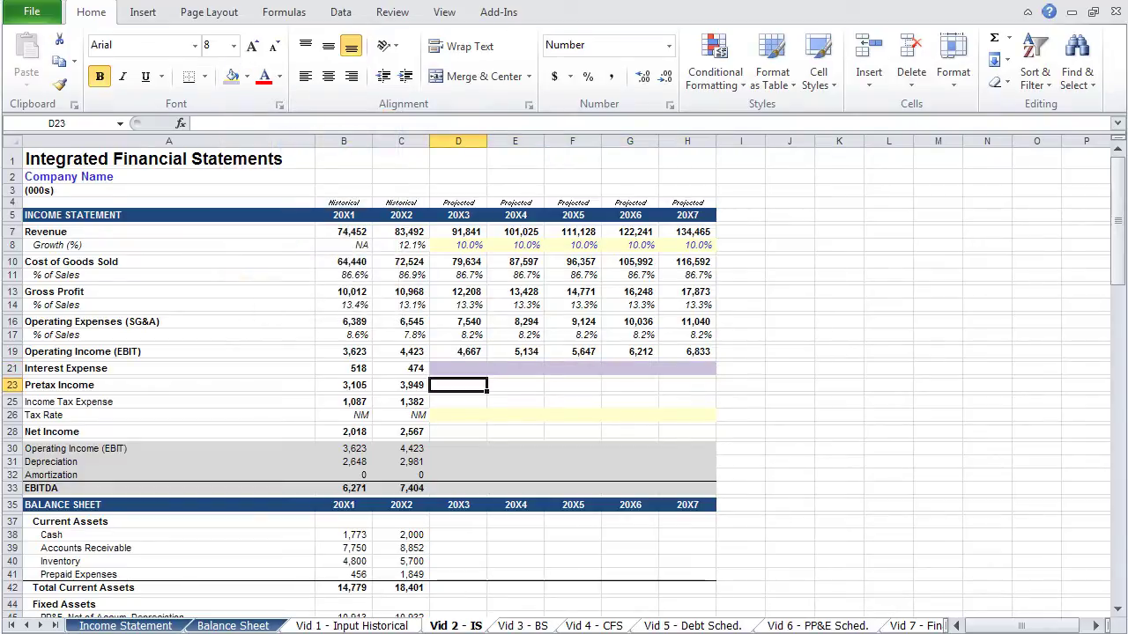
pyautogui.write('=')
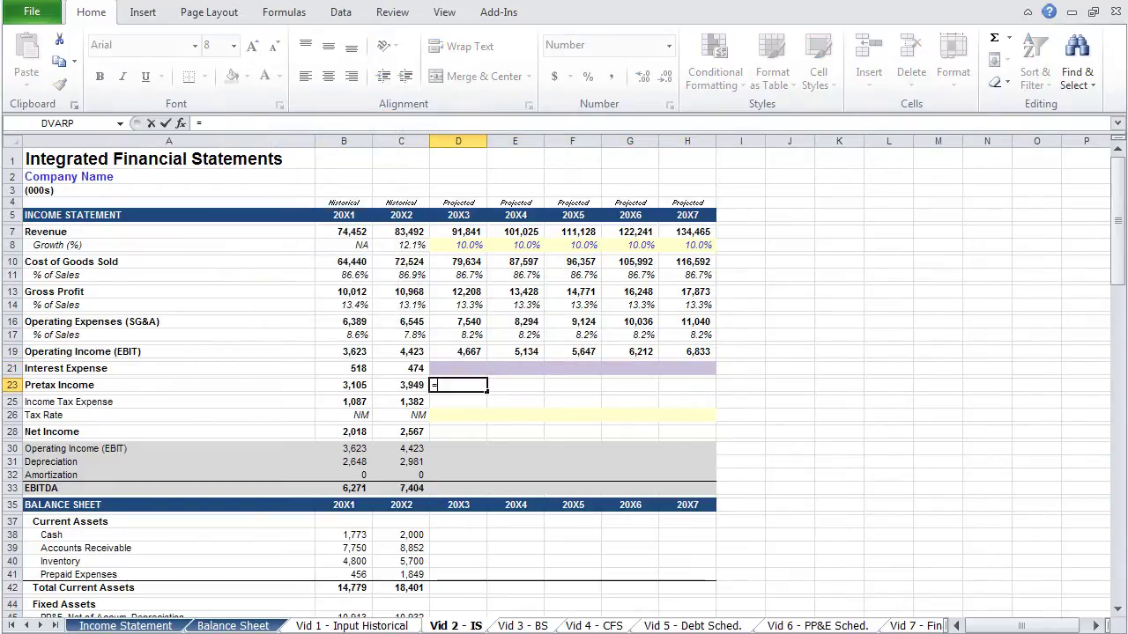
pyautogui.press('Up')
pyautogui.press('Up')
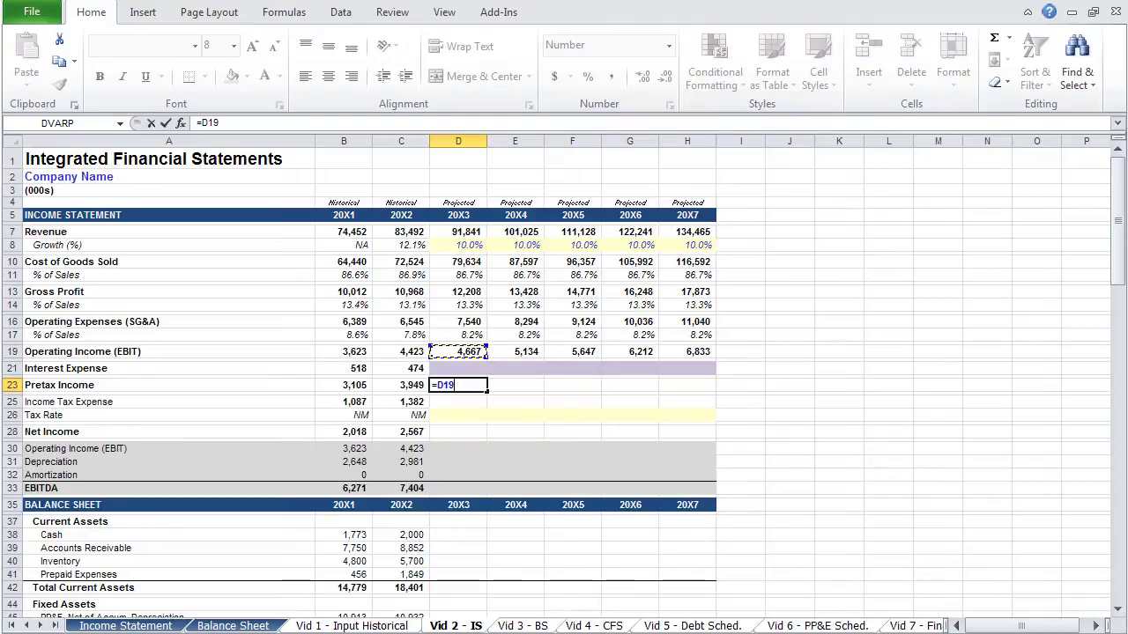
pyautogui.write('-')
pyautogui.press('Up')
pyautogui.hotkey('ctrl', 'Return')
# - Copy the Pretax Income formula in D23 across through 20X7
pyautogui.hotkey('shift', 'Right')
pyautogui.hotkey('shift', 'Right')
pyautogui.hotkey('shift', 'Right')
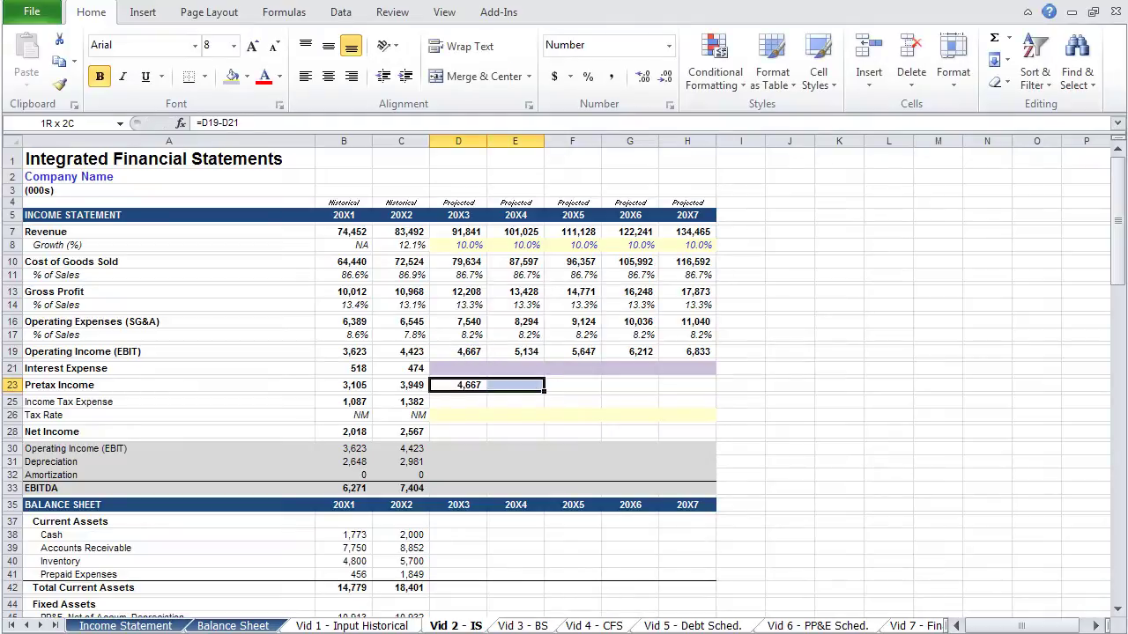
pyautogui.hotkey('shift', 'Right')
pyautogui.hotkey('ctrl', 'r')
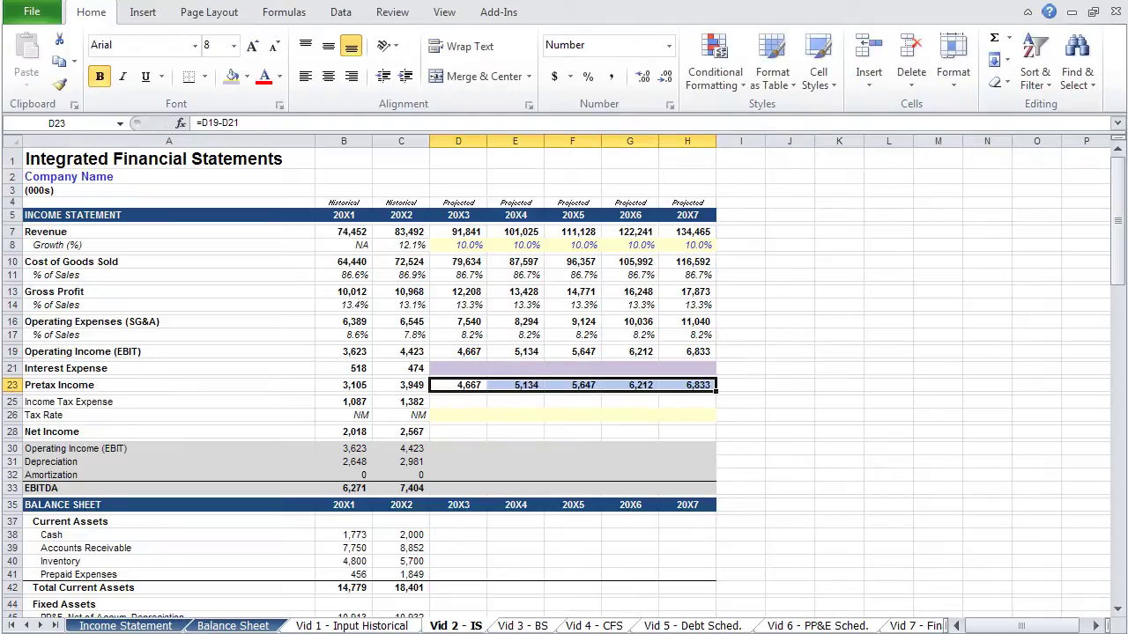
# - Set the Tax Rate in row 26 to 35% for 20X3 and fill it across through 20X7
pyautogui.click(458, 415)
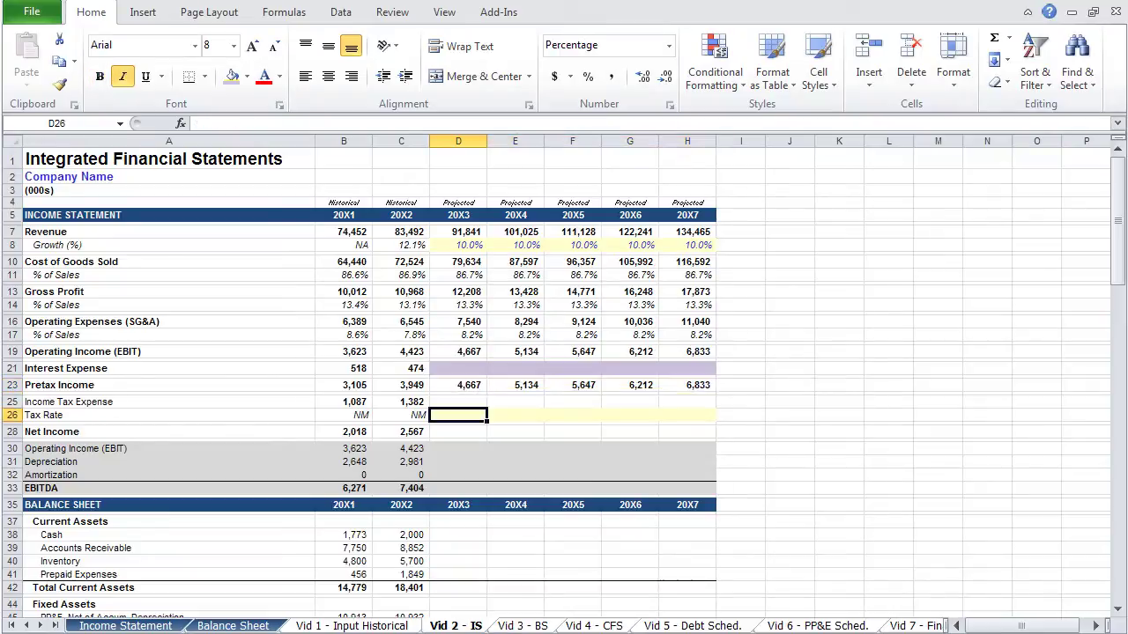
pyautogui.write('35%')
pyautogui.hotkey('ctrl', 'Return')
pyautogui.hotkey('shift', 'Right')
pyautogui.hotkey('shift', 'Right')
pyautogui.hotkey('shift', 'Right')
pyautogui.hotkey('shift', 'Right')
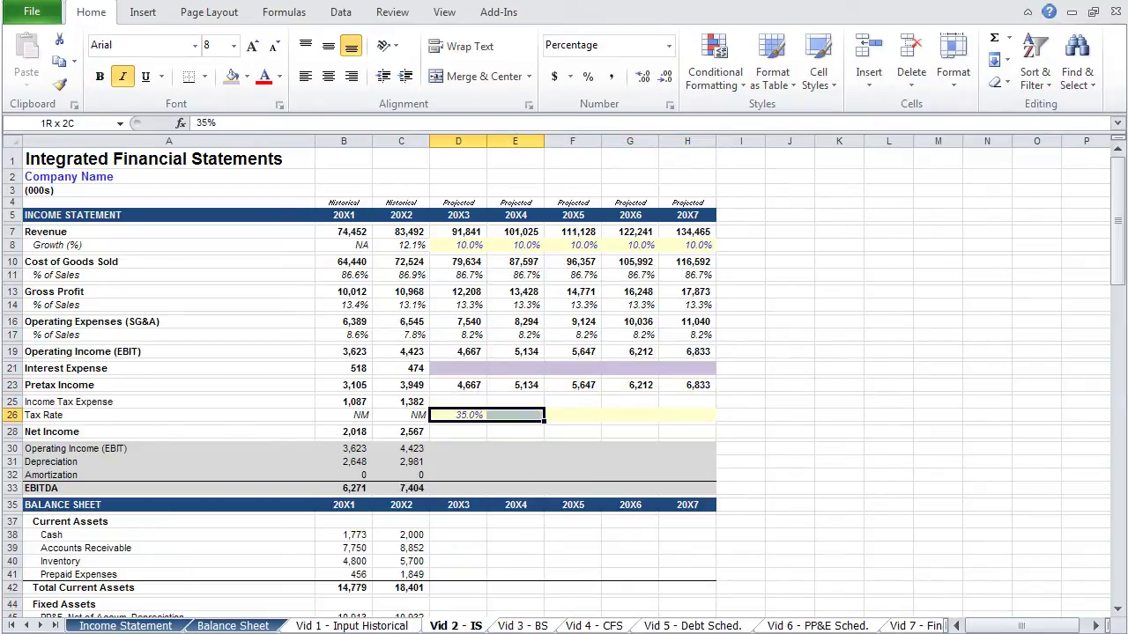
pyautogui.hotkey('ctrl', 'r')
# - Calculate 20X3 Income Tax Expense in D25 as Pretax Income times Tax Rate with the formula =D23*D26
pyautogui.press('Up')
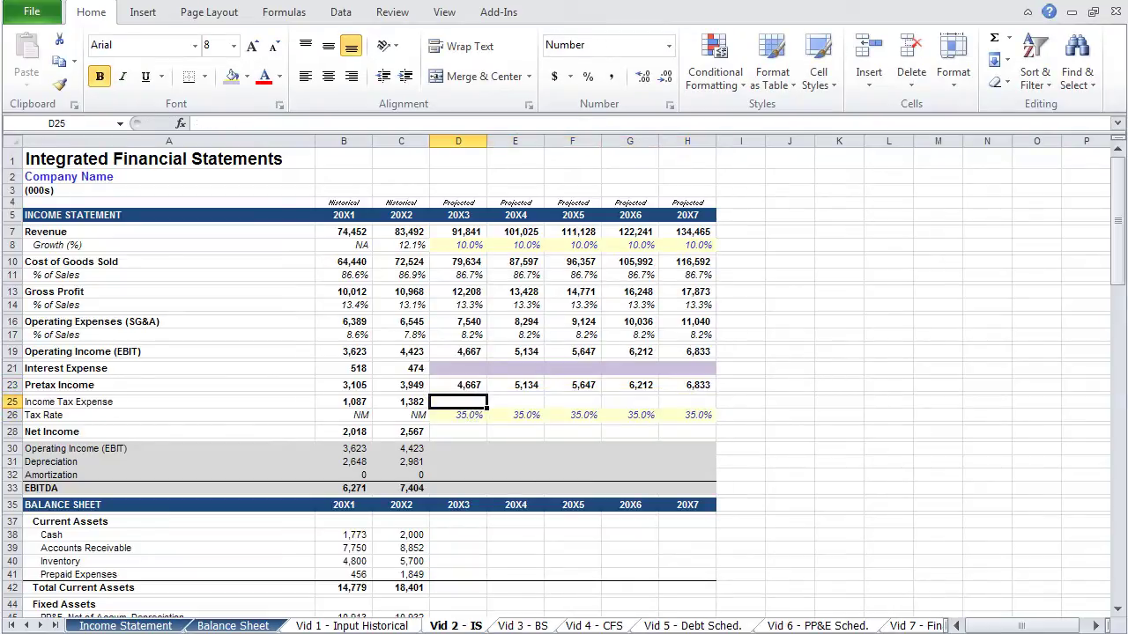
pyautogui.write('=')
pyautogui.press('Up')
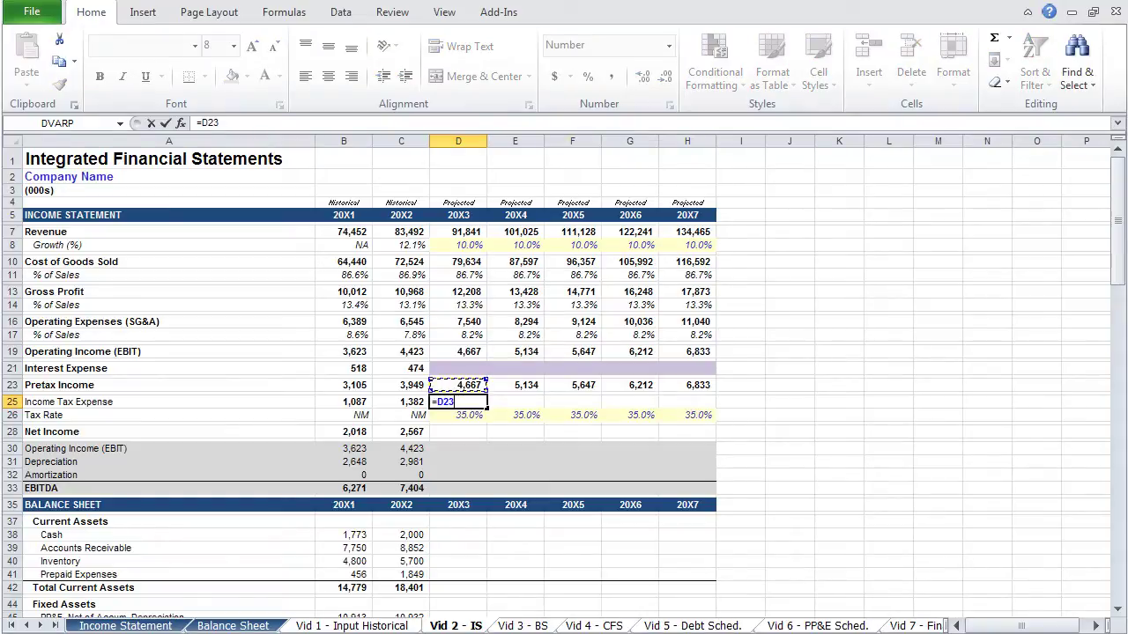
pyautogui.write('*')
pyautogui.press('Down')
pyautogui.hotkey('ctrl', 'Return')
# - Copy the Income Tax Expense formula in D25 across through 20X7
pyautogui.hotkey('shift', 'Right')
pyautogui.hotkey('shift', 'Right')
pyautogui.hotkey('shift', 'Right')
pyautogui.hotkey('shift', 'Right')
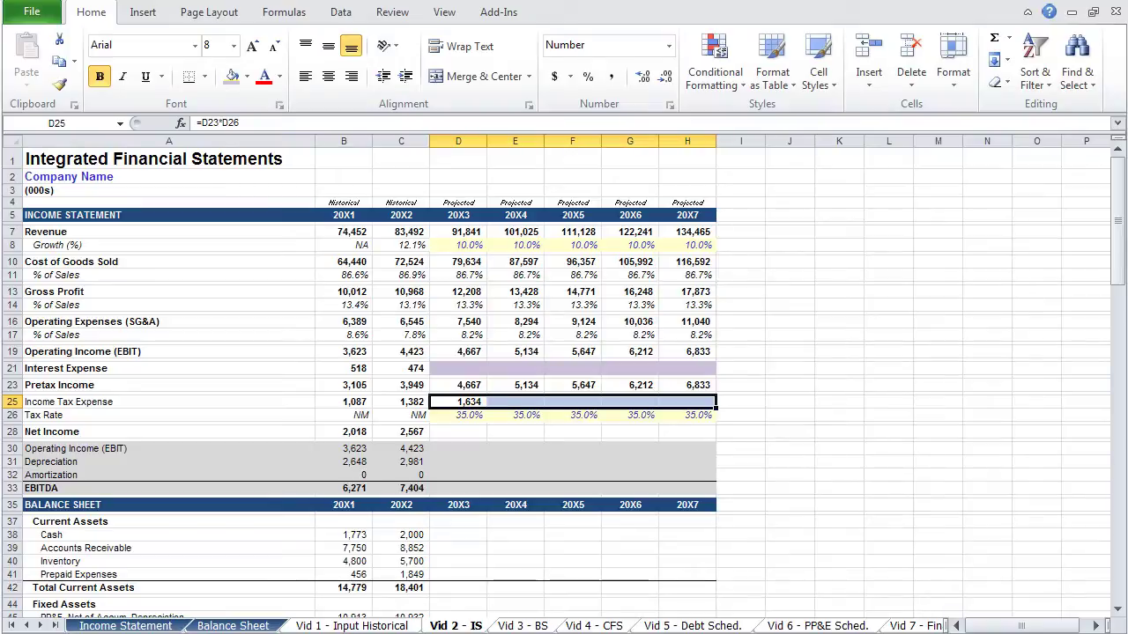
pyautogui.hotkey('ctrl', 'r')
# - Calculate 20X3 Net Income in D28 as Pretax Income minus Income Tax Expense with the formula =D23-D25
pyautogui.press('Down')
pyautogui.press('Down')
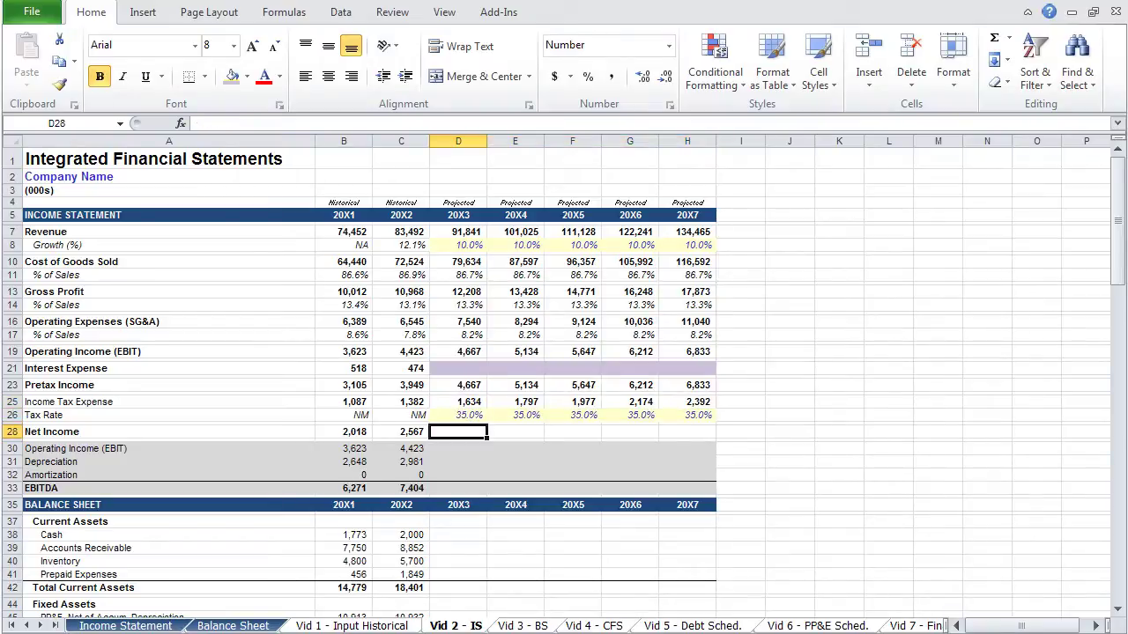
pyautogui.write('=')
pyautogui.press('Up')
pyautogui.press('Up')
pyautogui.press('Up')
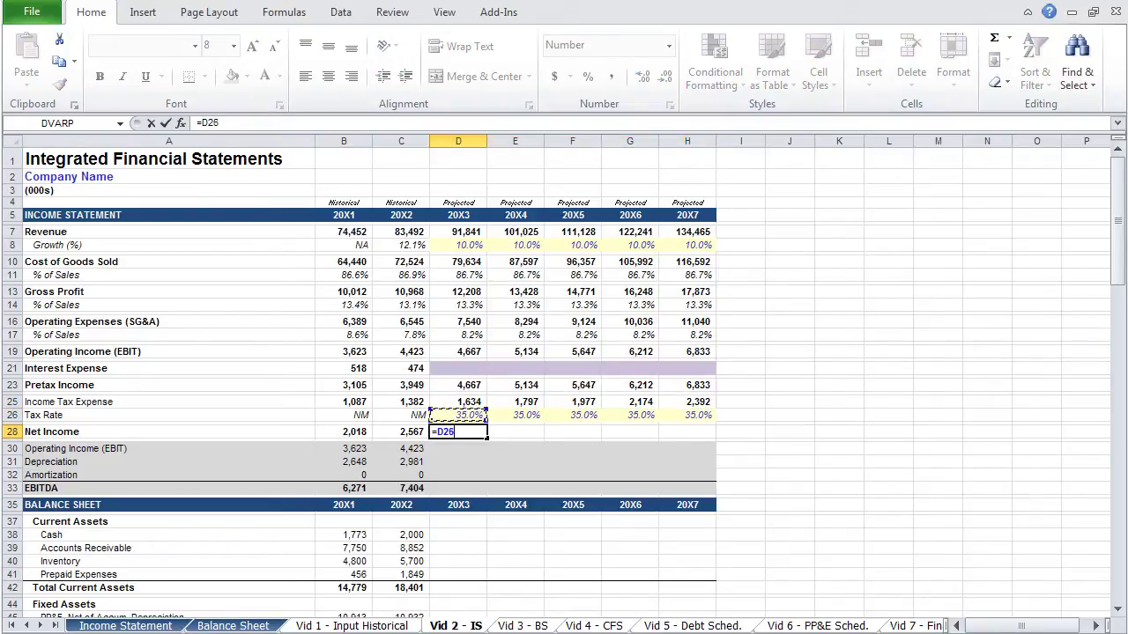
pyautogui.write('-')
pyautogui.press('Up')
pyautogui.press('Up')
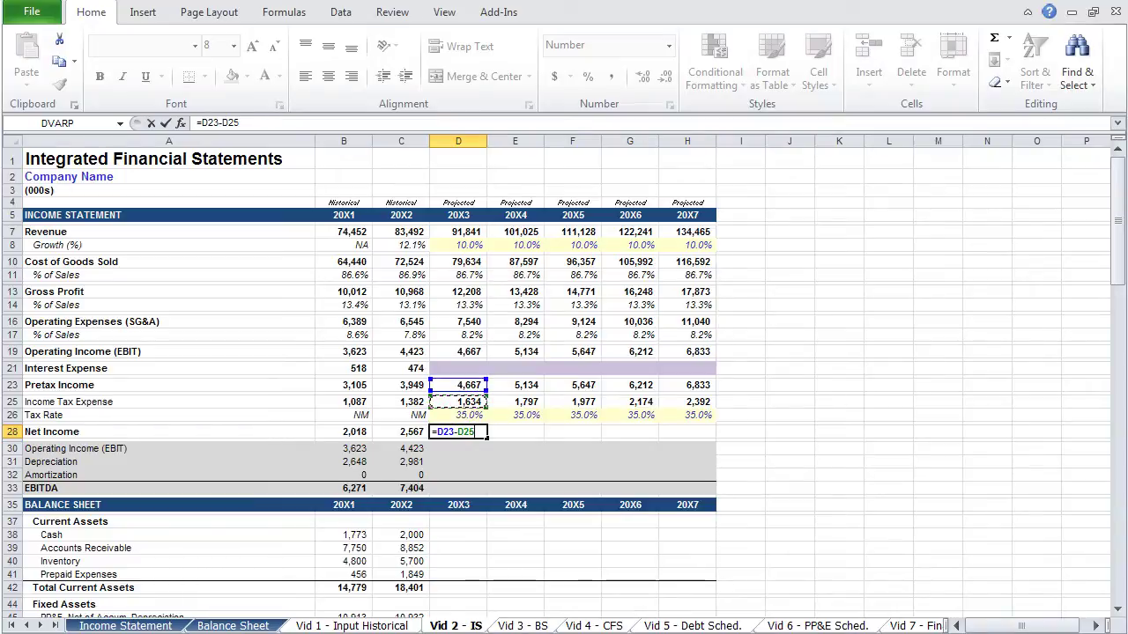
pyautogui.hotkey('ctrl', 'Return')
# - Copy the Net Income formula in D28 across through 20X7
pyautogui.hotkey('shift', 'Right')
pyautogui.hotkey('shift', 'Right')
pyautogui.hotkey('shift', 'Right')
pyautogui.hotkey('shift', 'Right')
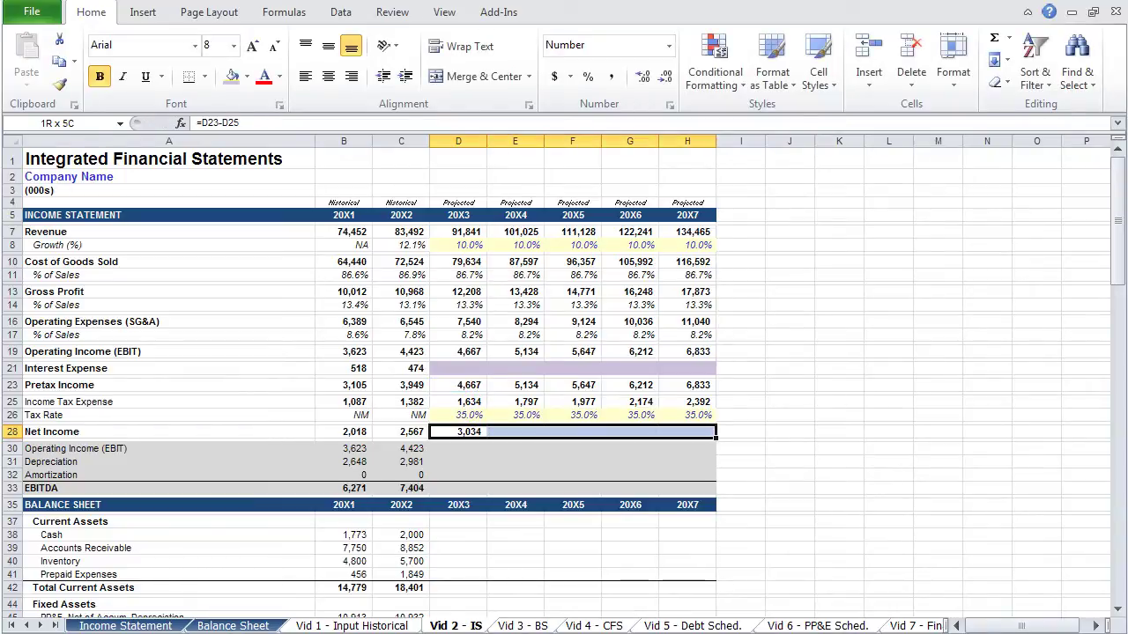
pyautogui.hotkey('ctrl', 'r')
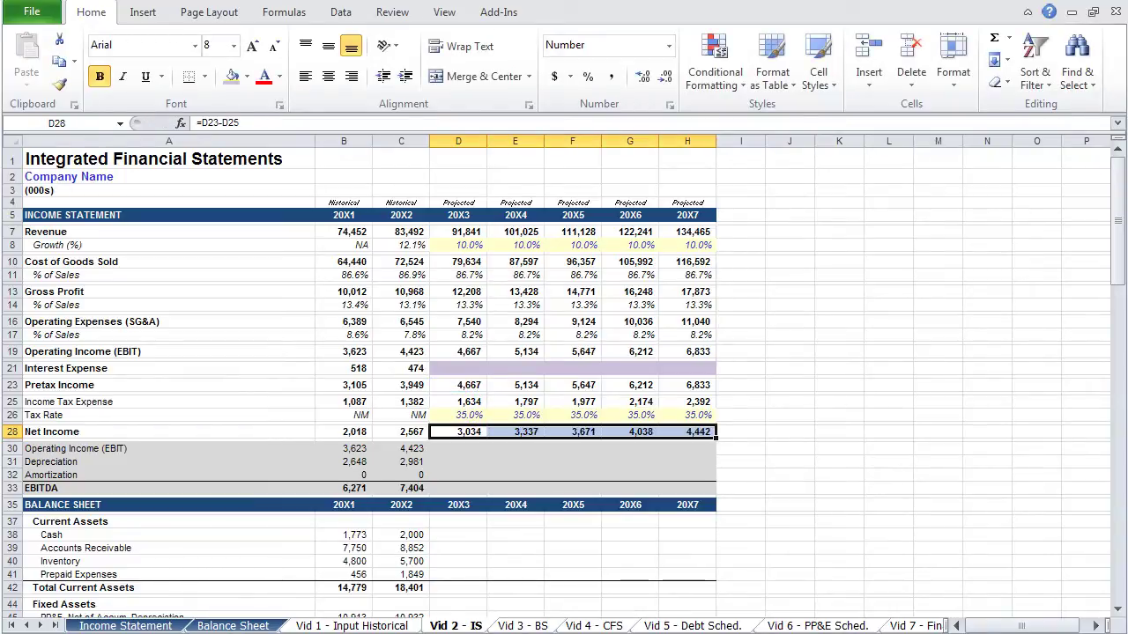
# - Check the 20X2 Operating Income (EBIT) link =C19 in C30 and copy it across row 30 through 20X7
pyautogui.press('Down')
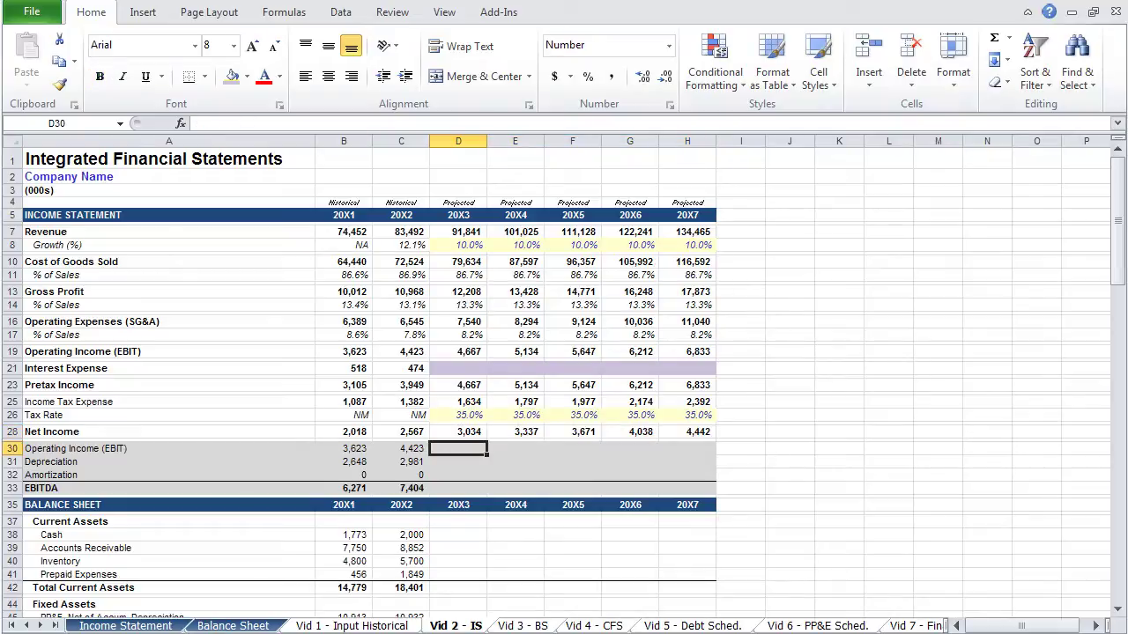
pyautogui.click(401, 448)
pyautogui.press('F2')
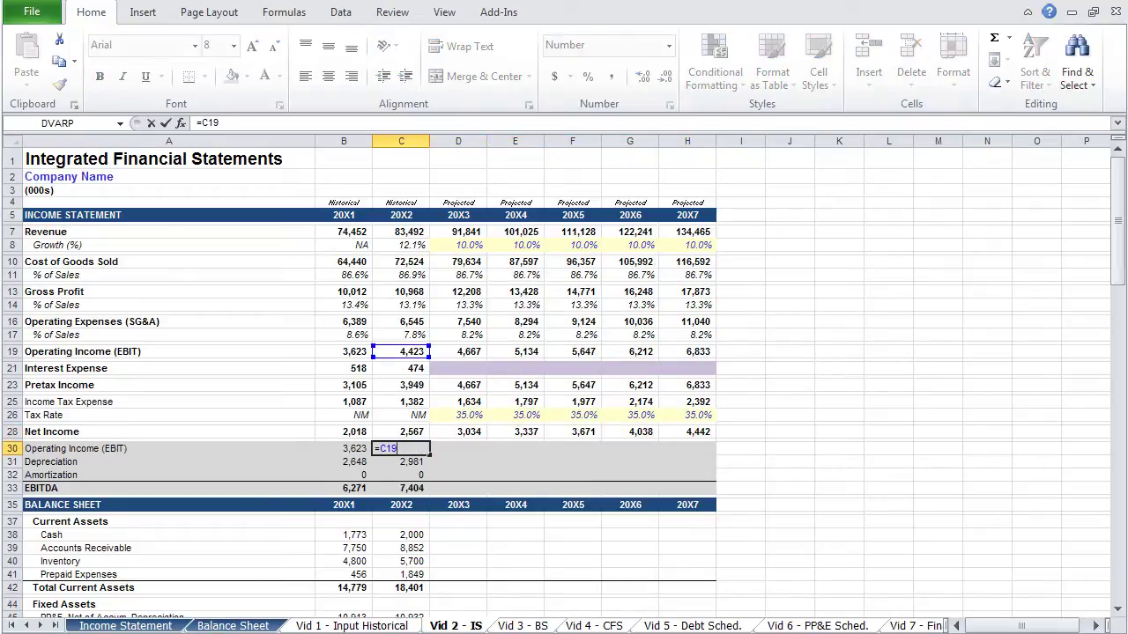
pyautogui.press('Escape')
pyautogui.hotkey('shift', 'Right')
pyautogui.hotkey('shift', 'Right')
pyautogui.hotkey('shift', 'Right')
pyautogui.hotkey('shift', 'Right')
pyautogui.hotkey('shift', 'Right')
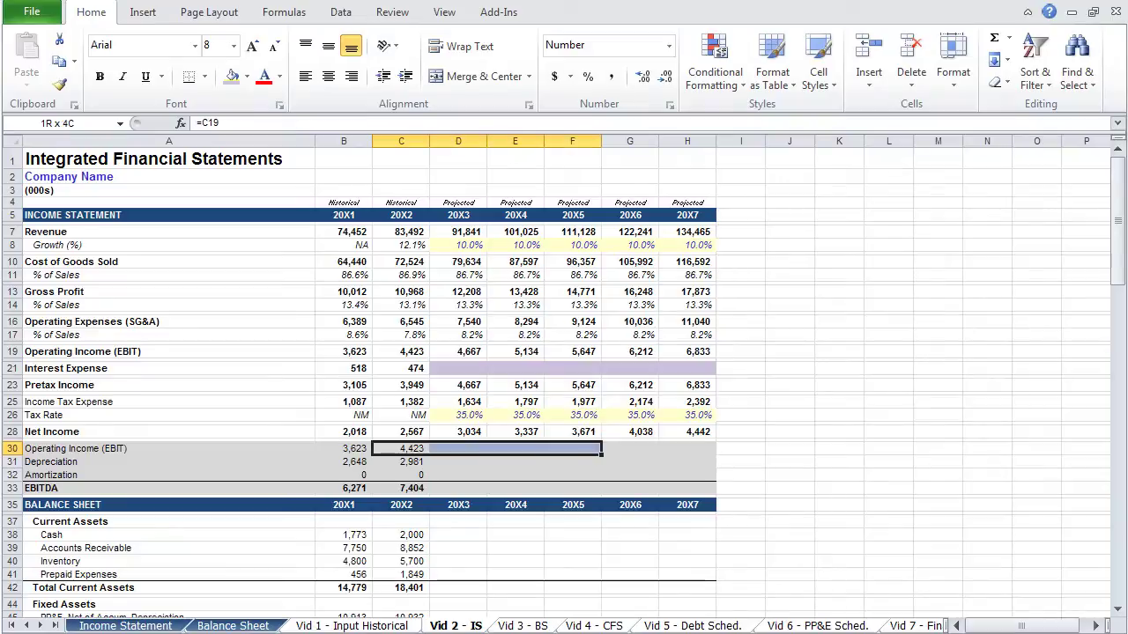
pyautogui.hotkey('ctrl', 'r')
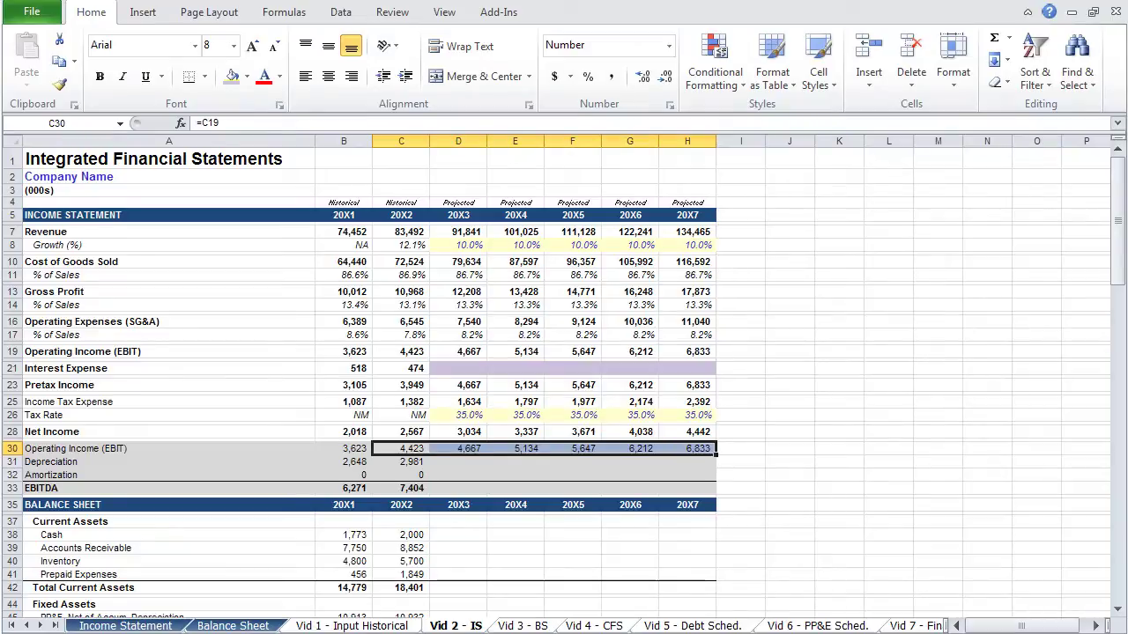
# - Shade the projected Depreciation cells D31:H31 with the same light purple fill as the Interest Expense row
pyautogui.press('Down')
pyautogui.press('Right')
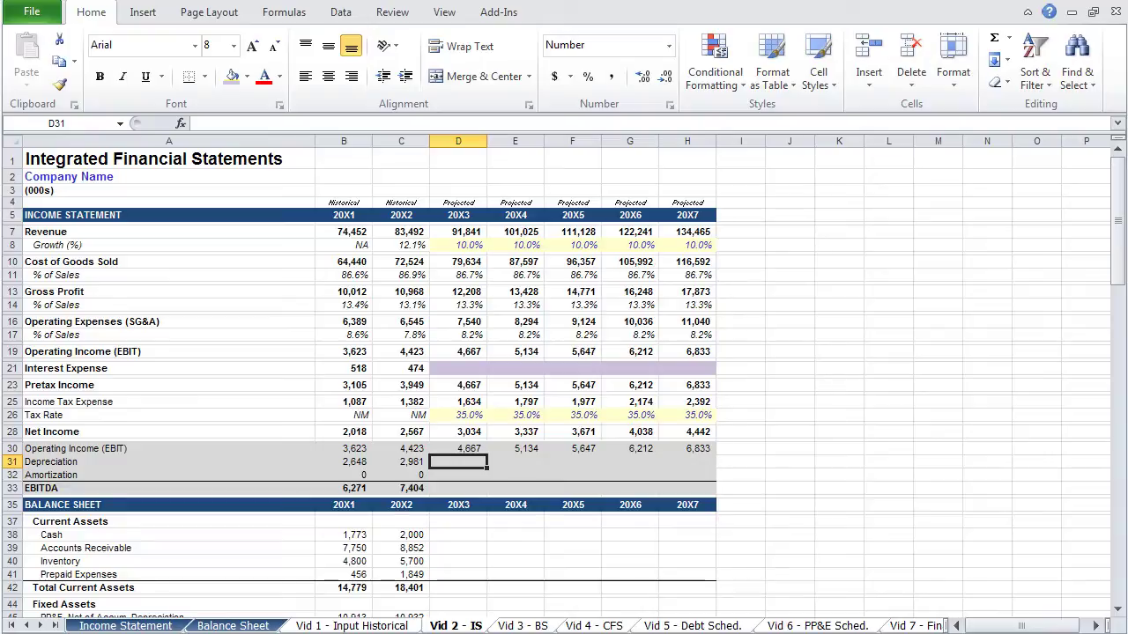
pyautogui.hotkey('shift', 'Right')
pyautogui.hotkey('shift', 'Right')
pyautogui.hotkey('shift', 'Right')
pyautogui.hotkey('shift', 'Right')
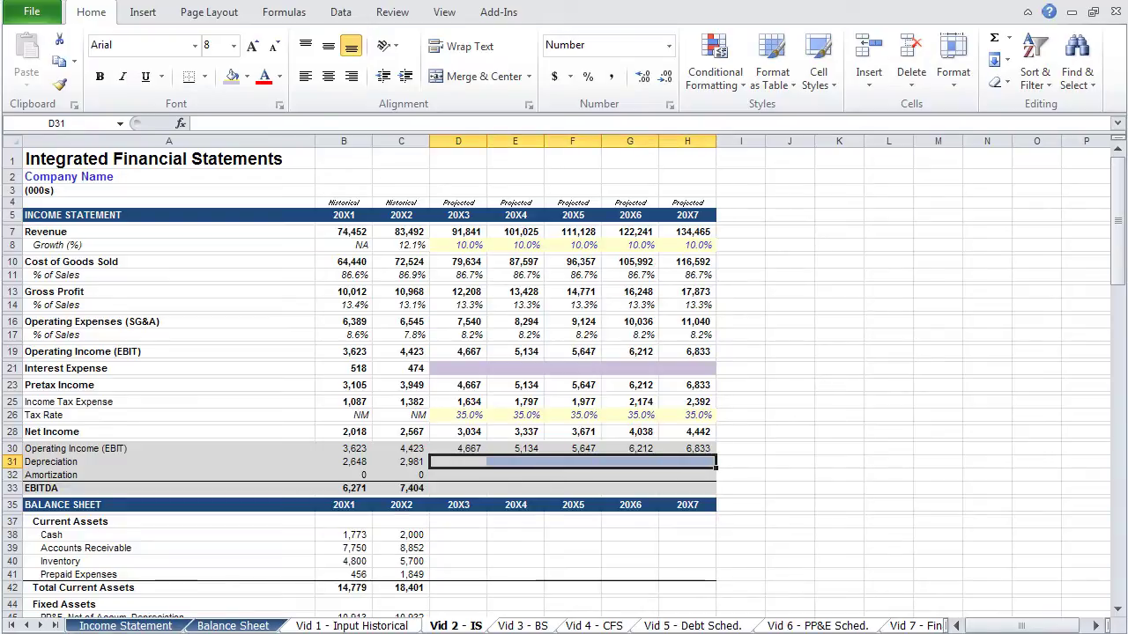
pyautogui.hotkey('alt', 'h')
pyautogui.press('h')
pyautogui.press('Right')
pyautogui.press('Right')
pyautogui.press('Right')
pyautogui.press('Right')
pyautogui.press('Right')
pyautogui.press('Right')
pyautogui.press('Right')
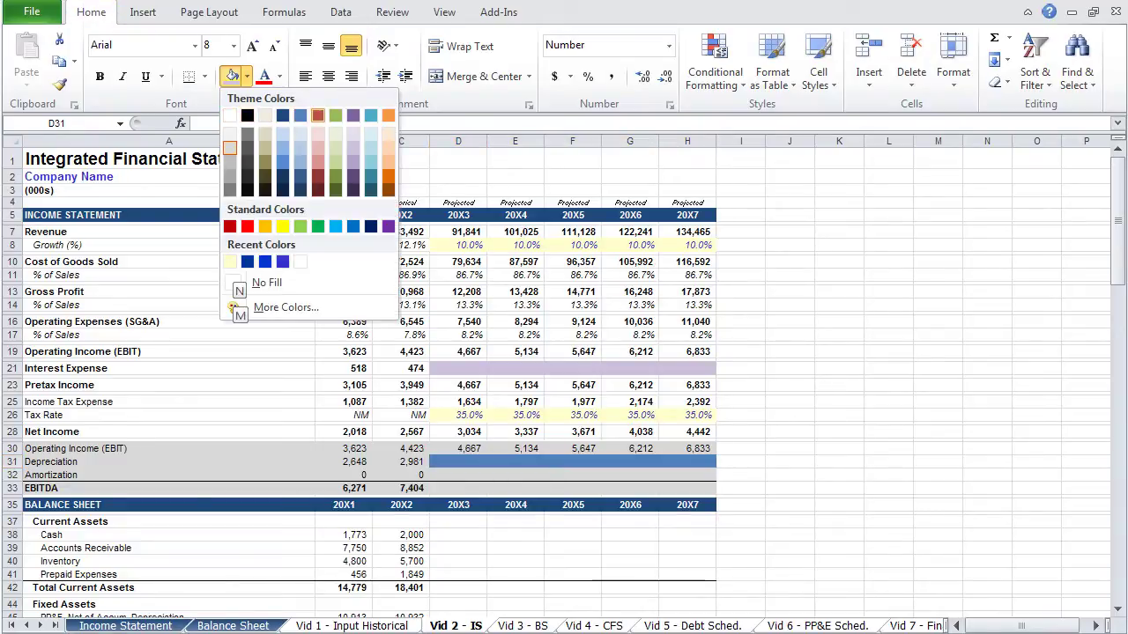
pyautogui.press('Down')
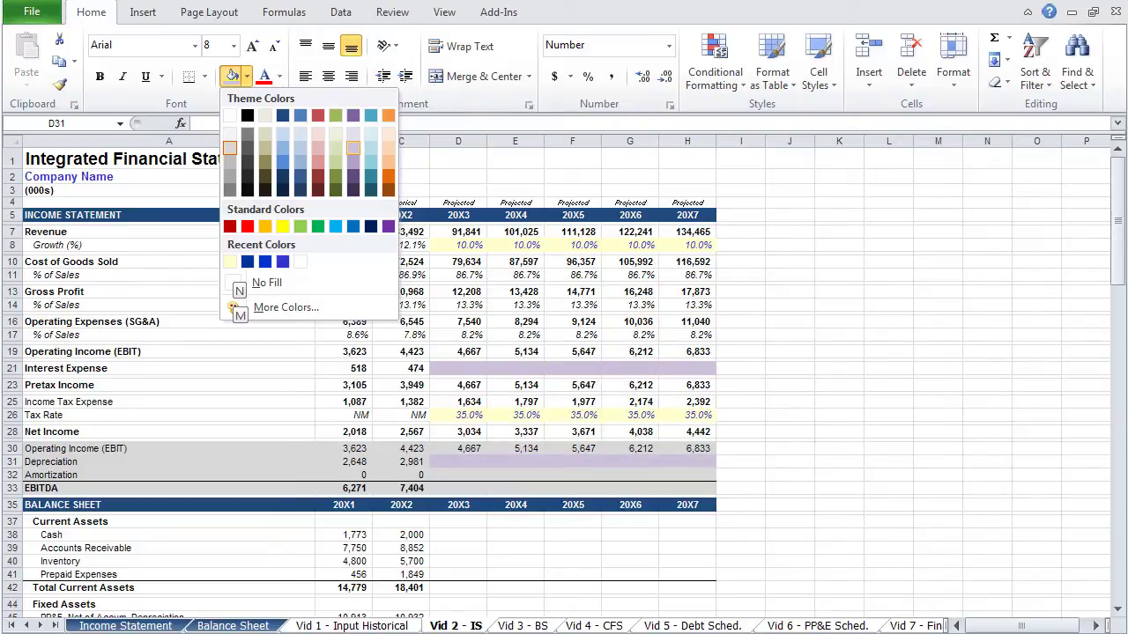
pyautogui.press('Return')
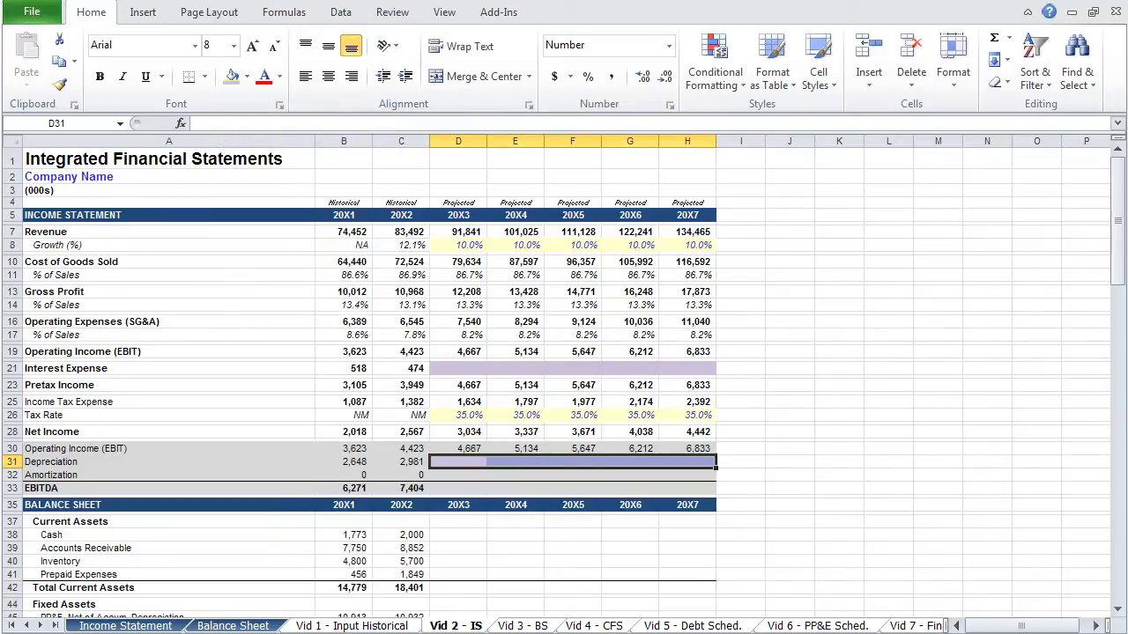
# - Enter 0 for 20X3 Amortization in D32 and fill it across through 20X7
pyautogui.press('Down')
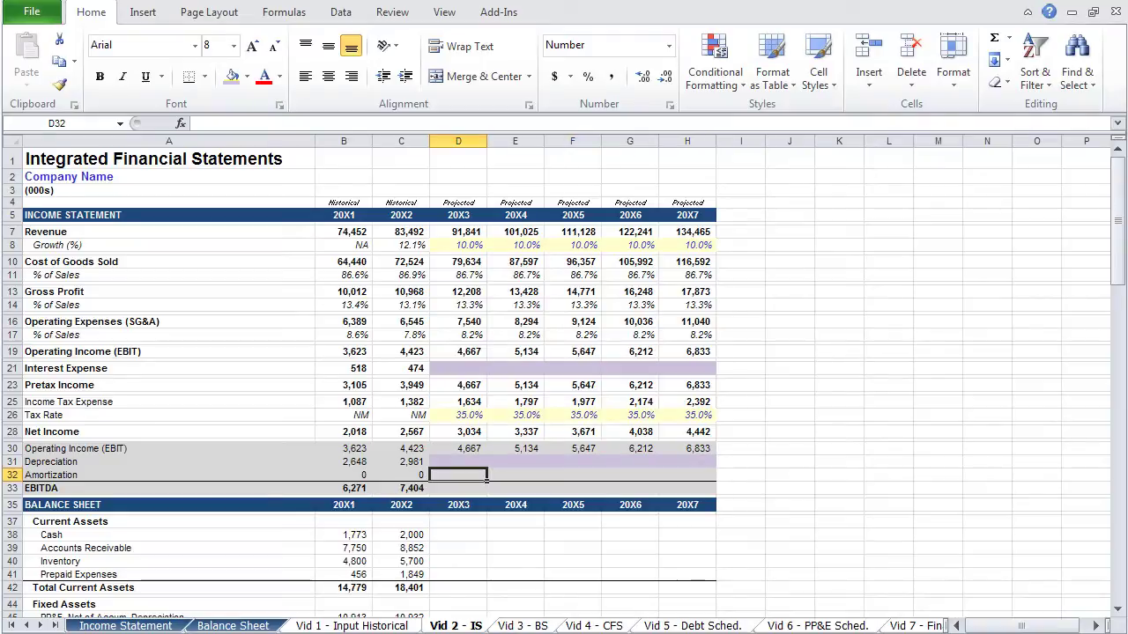
pyautogui.write('0')
pyautogui.hotkey('shift', 'Right')
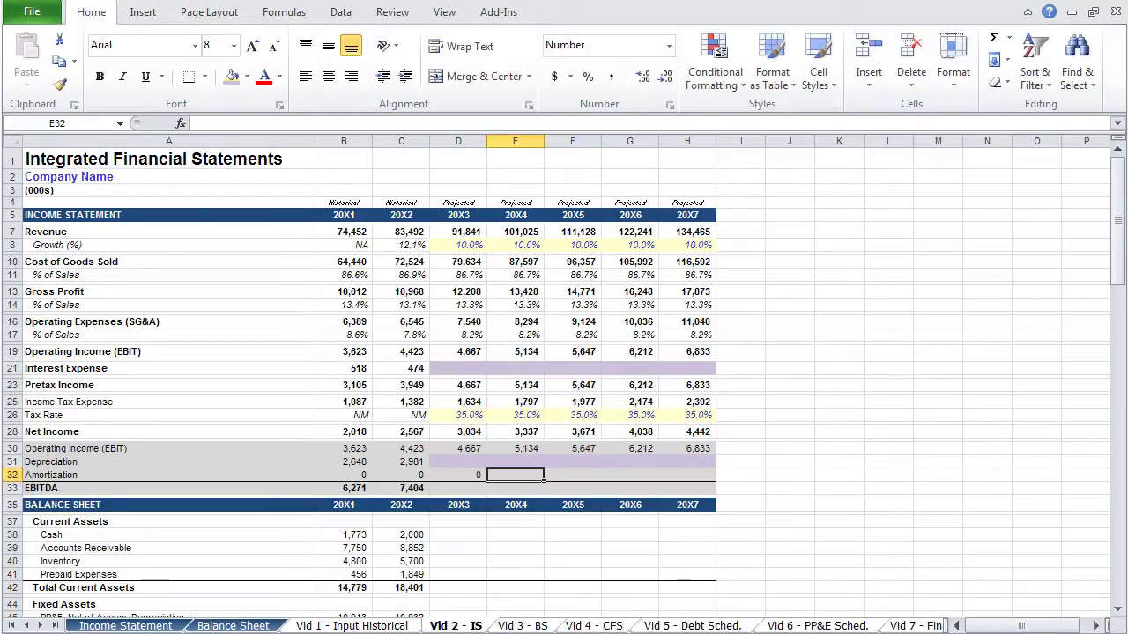
pyautogui.hotkey('shift', 'Right')
pyautogui.hotkey('shift', 'Right')
pyautogui.hotkey('shift', 'Right')
pyautogui.hotkey('ctrl', 'r')
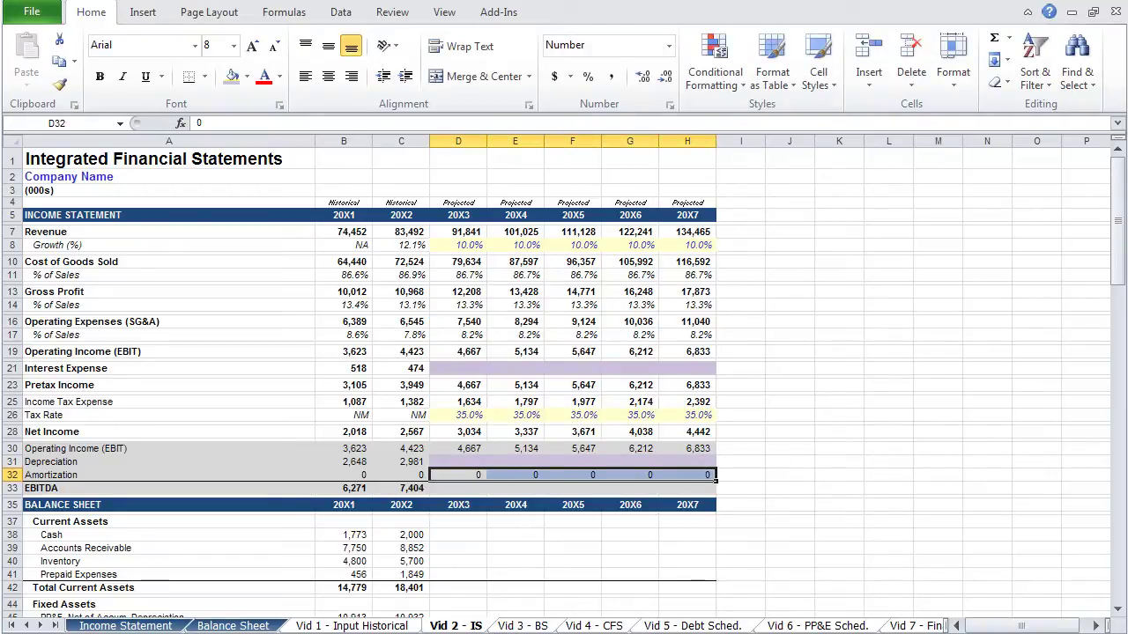
# - Calculate 20X3 EBITDA in D33 by adding EBIT, Depreciation and Amortization with the formula =SUM(D30:D32)
pyautogui.click(458, 488)
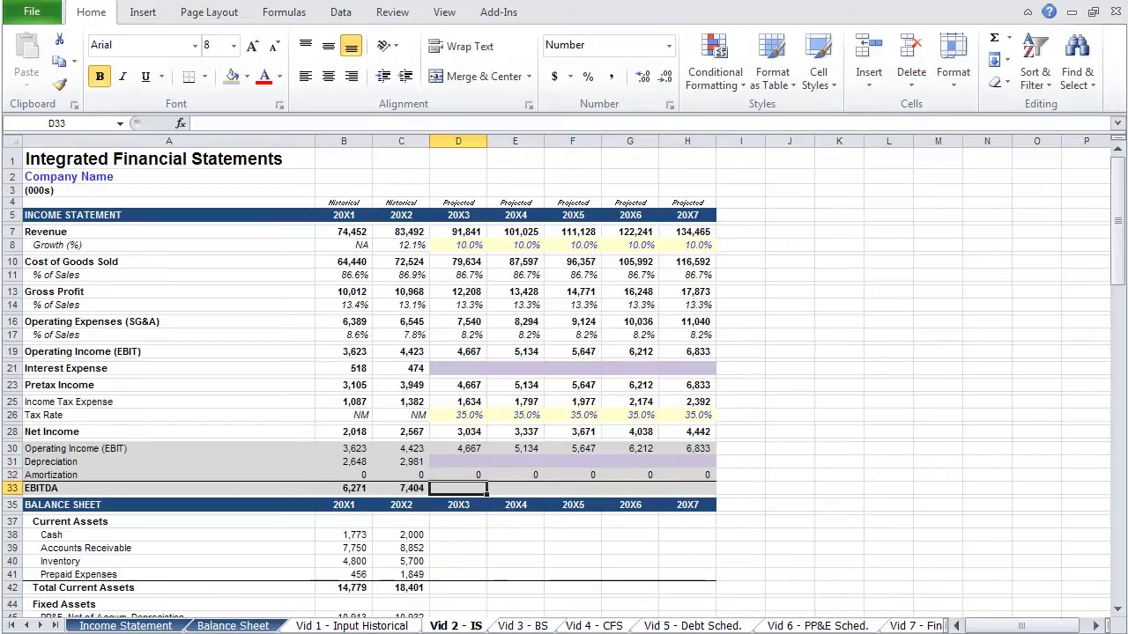
pyautogui.write('=sum(')
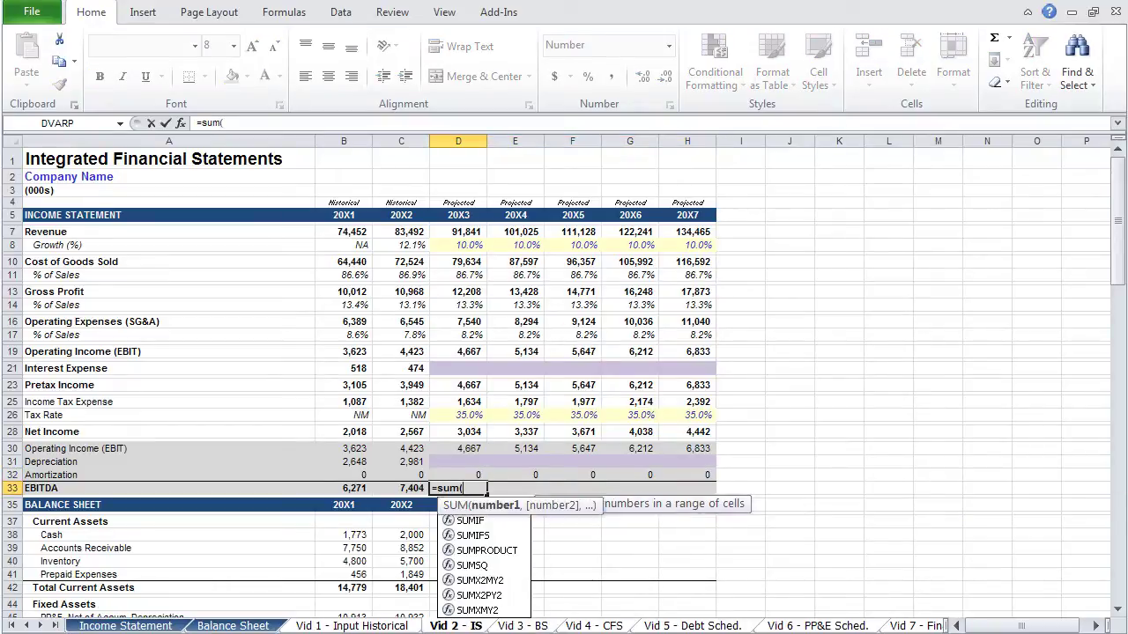
pyautogui.press('Up')
pyautogui.press('Up')
pyautogui.press('Up')
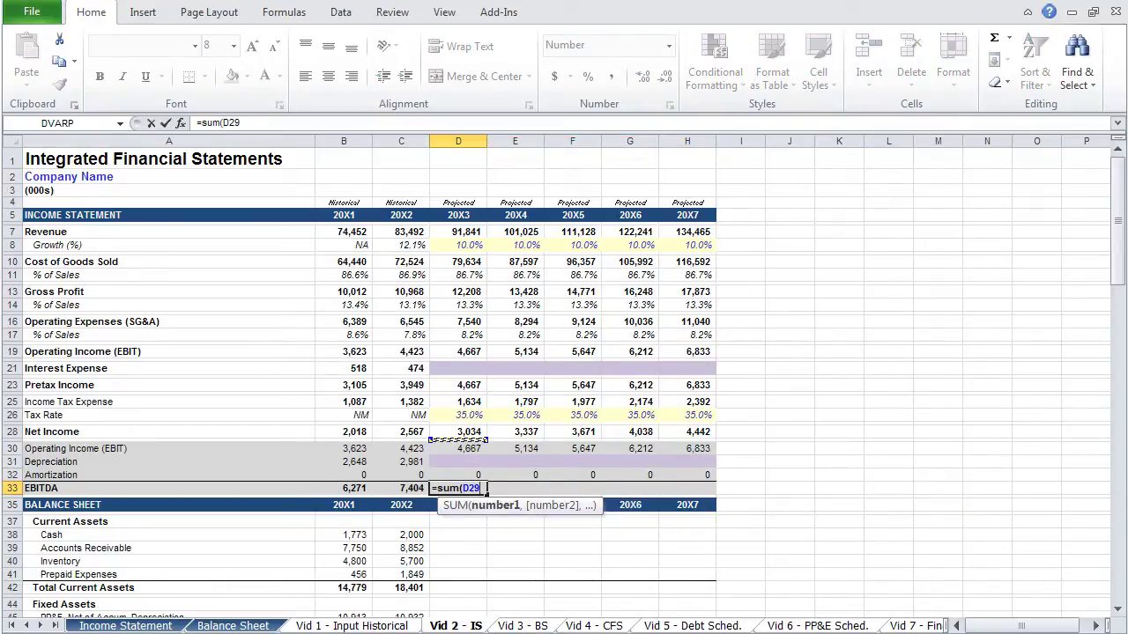
pyautogui.hotkey('shift', 'Down')
pyautogui.hotkey('shift', 'Down')
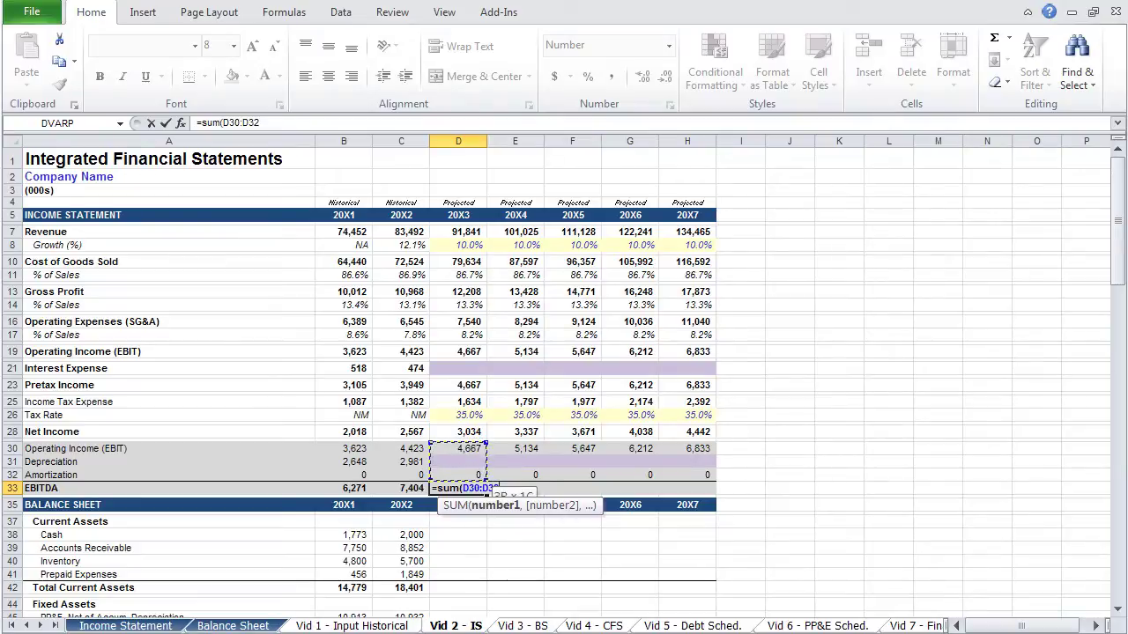
pyautogui.write(')')
pyautogui.hotkey('ctrl', 'Return')
# - Fill the 20X3 EBITDA formula in D33 across row 33 through 20X7
pyautogui.hotkey('shift', 'Right')
pyautogui.hotkey('shift', 'Right')
pyautogui.hotkey('shift', 'Right')
pyautogui.hotkey('shift', 'Right')
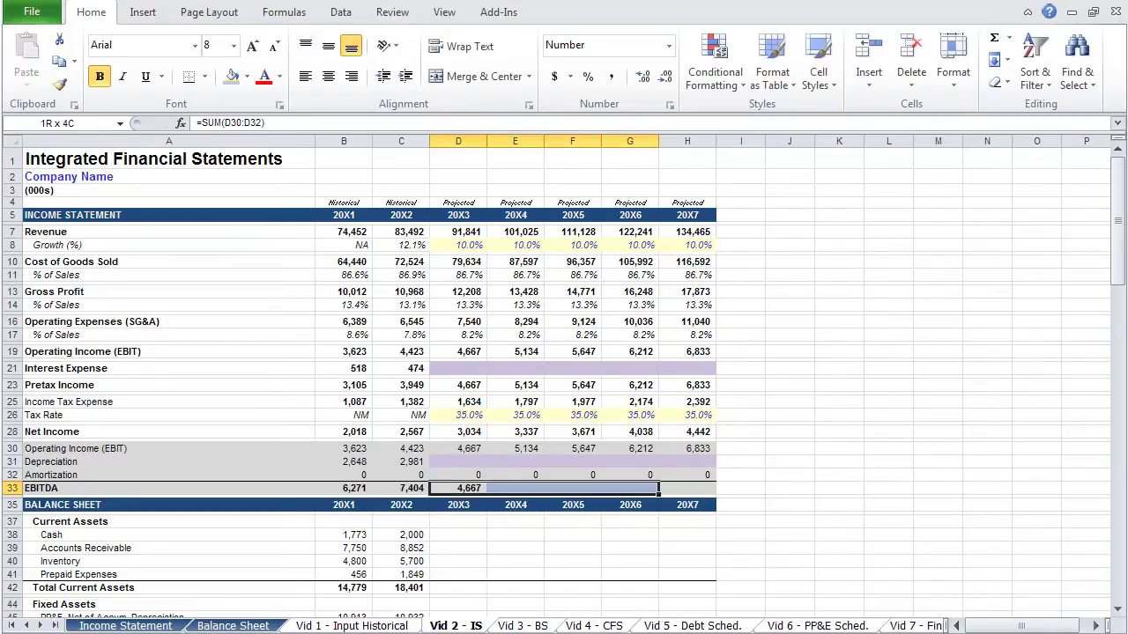
pyautogui.hotkey('ctrl', 'r')
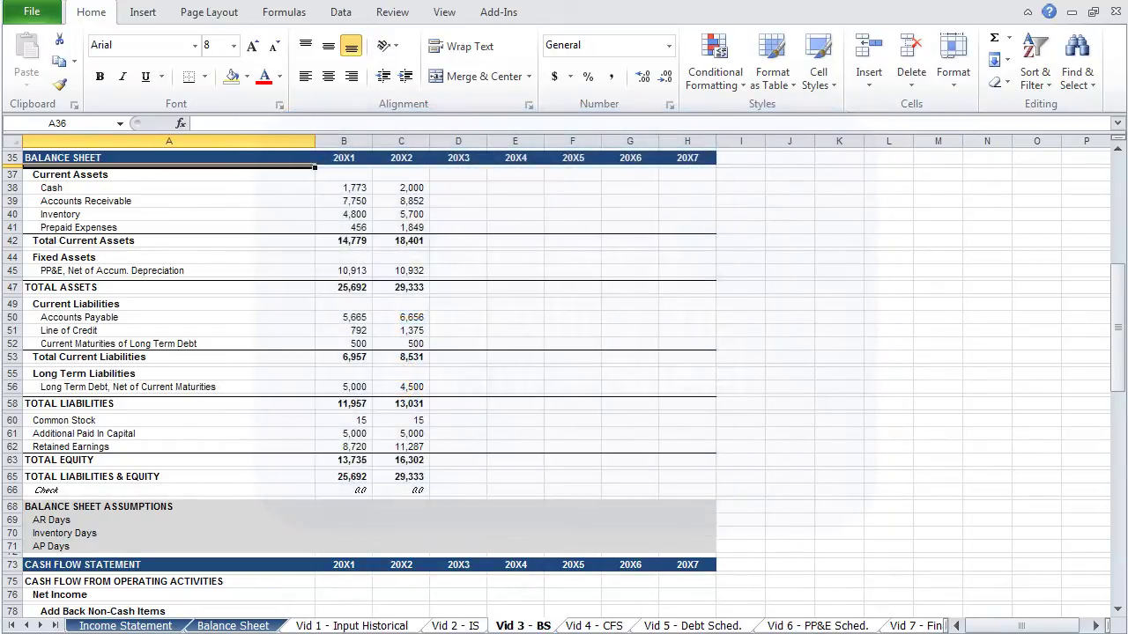
# - Review the balance sheet sections on the Vid 3 - BS sheet, from current assets through equity, and the AR and Inventory Days assumptions
pyautogui.click(71, 174)
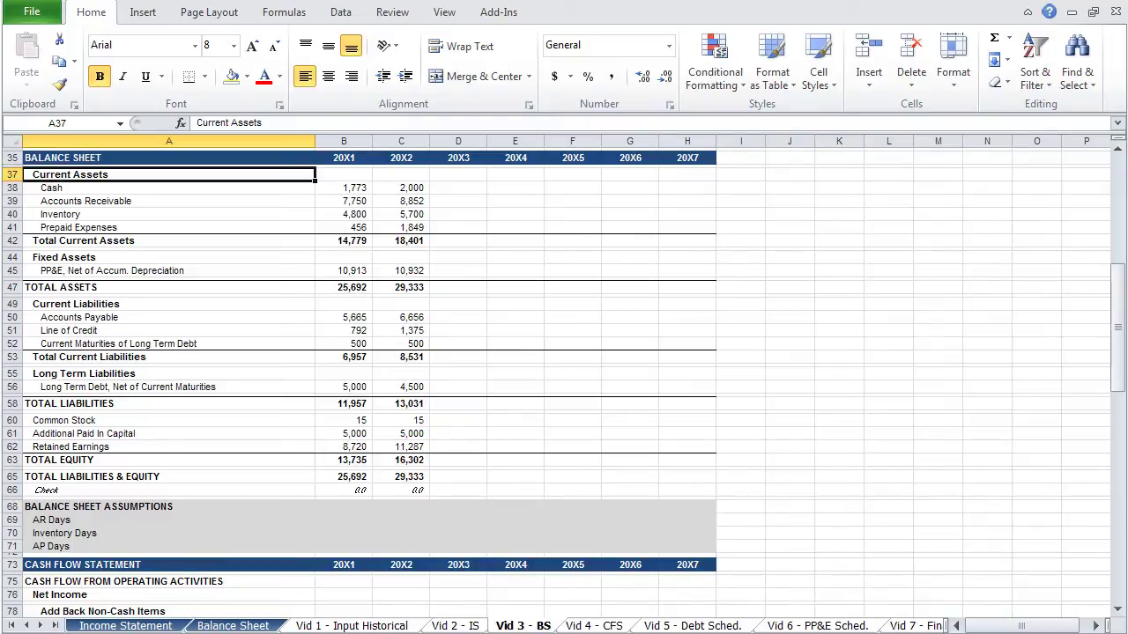
pyautogui.click(112, 271)
pyautogui.click(119, 344)
pyautogui.click(63, 420)
pyautogui.click(64, 533)
pyautogui.click(51, 520)
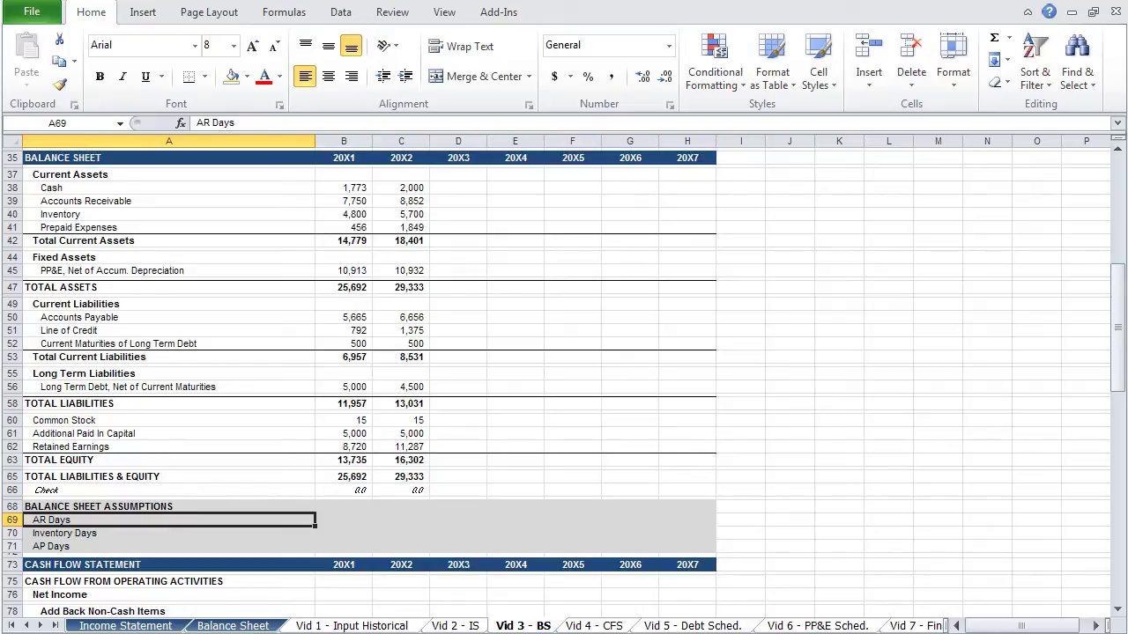
# - Calculate 20X1 AR Days in B69 by dividing Accounts Receivable by daily Revenue with the formula =B39/(B7/365)
pyautogui.click(343, 520)
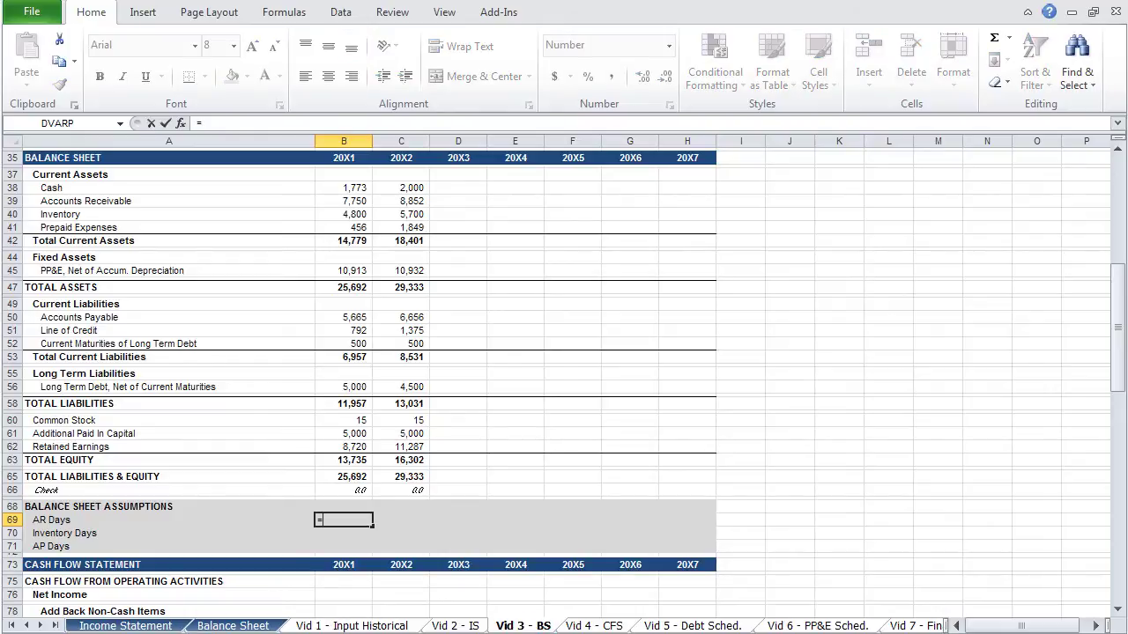
pyautogui.write('=')
pyautogui.press('Up')
pyautogui.press('Up')
pyautogui.press('Up')
pyautogui.press('Up')
pyautogui.press('Up')
pyautogui.press('Up')
pyautogui.press('Up')
pyautogui.press('Up')
pyautogui.press('Up')
pyautogui.press('Up')
pyautogui.press('Up')
pyautogui.press('Up')
pyautogui.press('Up')
pyautogui.press('Up')
pyautogui.press('Up')
pyautogui.press('Up')
pyautogui.press('Up')
pyautogui.press('Up')
pyautogui.press('Up')
pyautogui.press('Up')
pyautogui.press('Up')
pyautogui.press('Up')
pyautogui.press('Up')
pyautogui.press('Up')
pyautogui.press('Up')
pyautogui.press('Up')
pyautogui.press('Up')
pyautogui.press('Up')
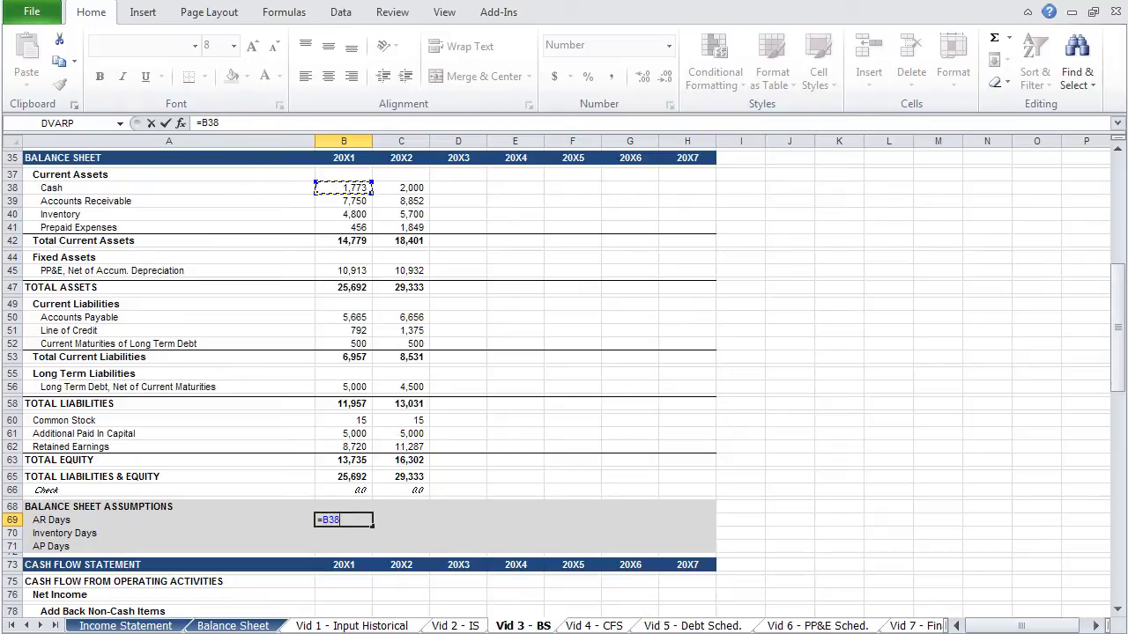
pyautogui.press('Down')
pyautogui.write('/(')
pyautogui.press('Up')
pyautogui.press('Up')
pyautogui.press('Up')
pyautogui.press('Up')
pyautogui.press('Up')
pyautogui.press('Up')
pyautogui.press('Up')
pyautogui.press('Up')
pyautogui.press('Up')
pyautogui.press('Up')
pyautogui.press('Up')
pyautogui.press('Up')
pyautogui.press('Up')
pyautogui.press('Up')
pyautogui.press('Up')
pyautogui.press('Up')
pyautogui.press('Up')
pyautogui.press('Up')
pyautogui.press('Up')
pyautogui.press('Up')
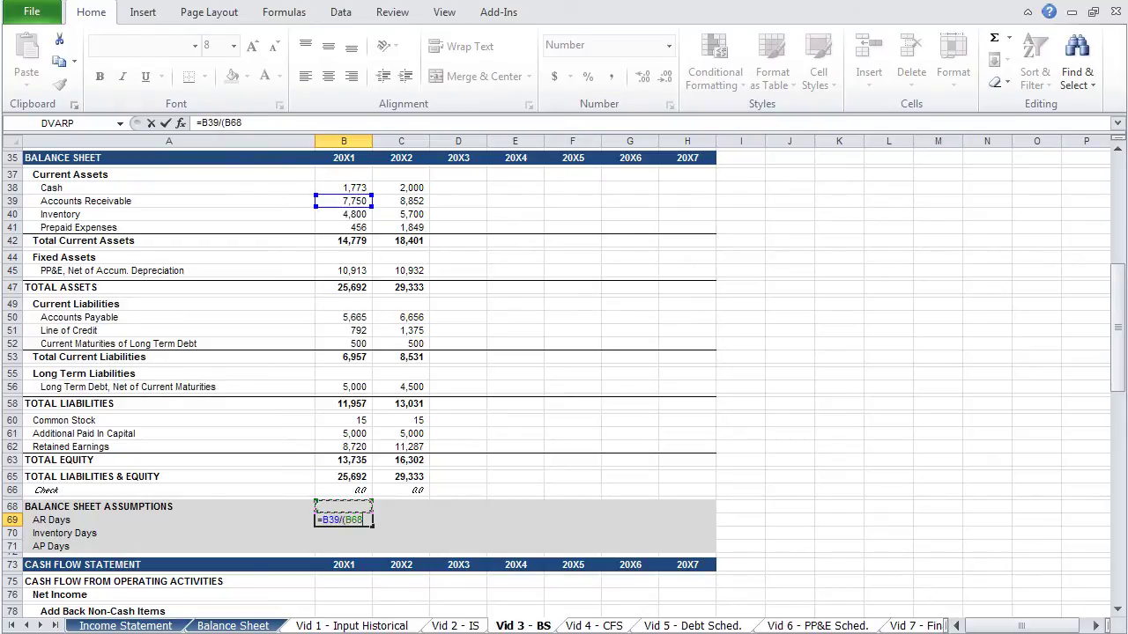
pyautogui.press('Up')
pyautogui.press('Up')
pyautogui.press('Up')
pyautogui.press('Up')
pyautogui.press('Up')
pyautogui.press('Up')
pyautogui.press('Up')
pyautogui.press('Up')
pyautogui.press('Up')
pyautogui.press('Up')
pyautogui.press('Up')
pyautogui.press('Up')
pyautogui.press('Up')
pyautogui.press('Up')
pyautogui.press('Up')
pyautogui.press('Up')
pyautogui.press('Up')
pyautogui.press('Up')
pyautogui.press('Up')
pyautogui.press('Up')
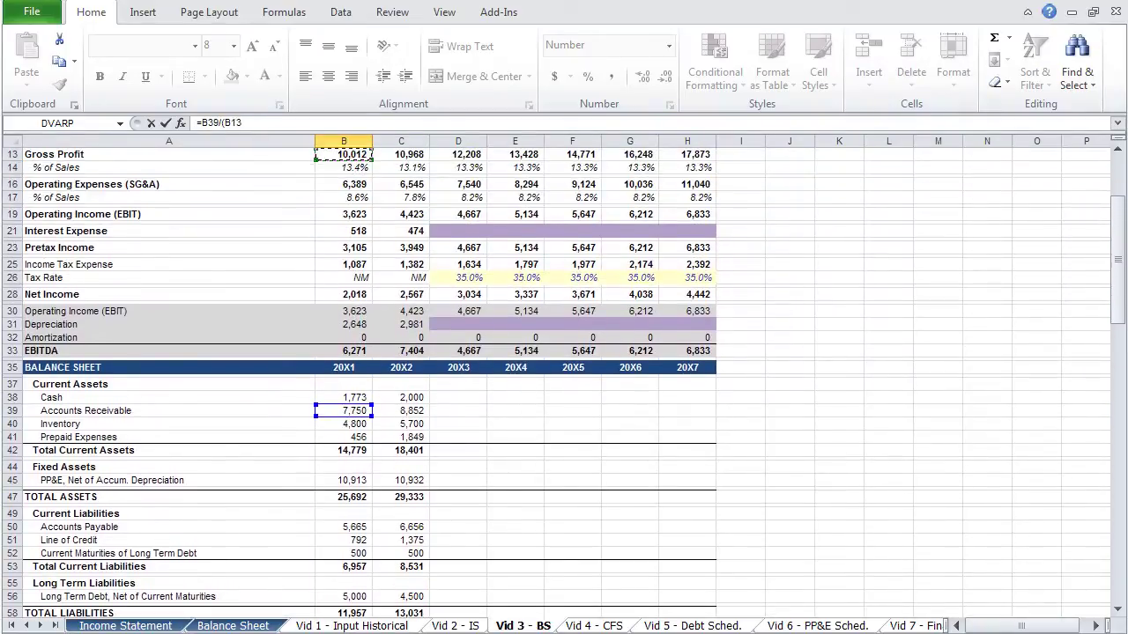
pyautogui.press('Down')
pyautogui.press('Down')
pyautogui.press('Down')
pyautogui.press('Down')
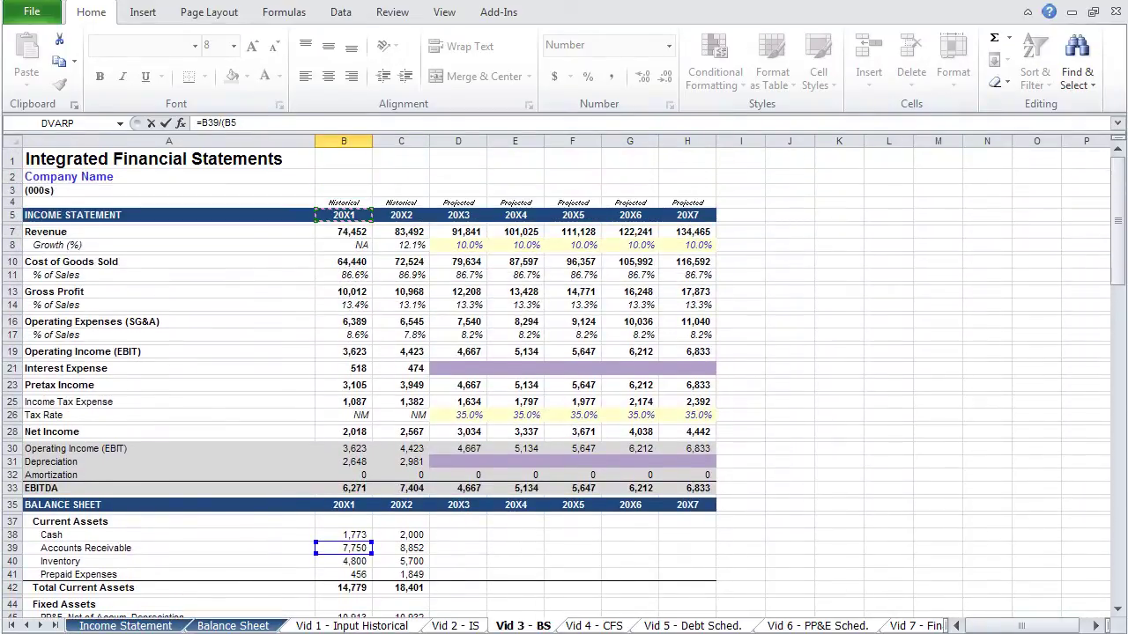
pyautogui.write('/365)')
pyautogui.press('Return')
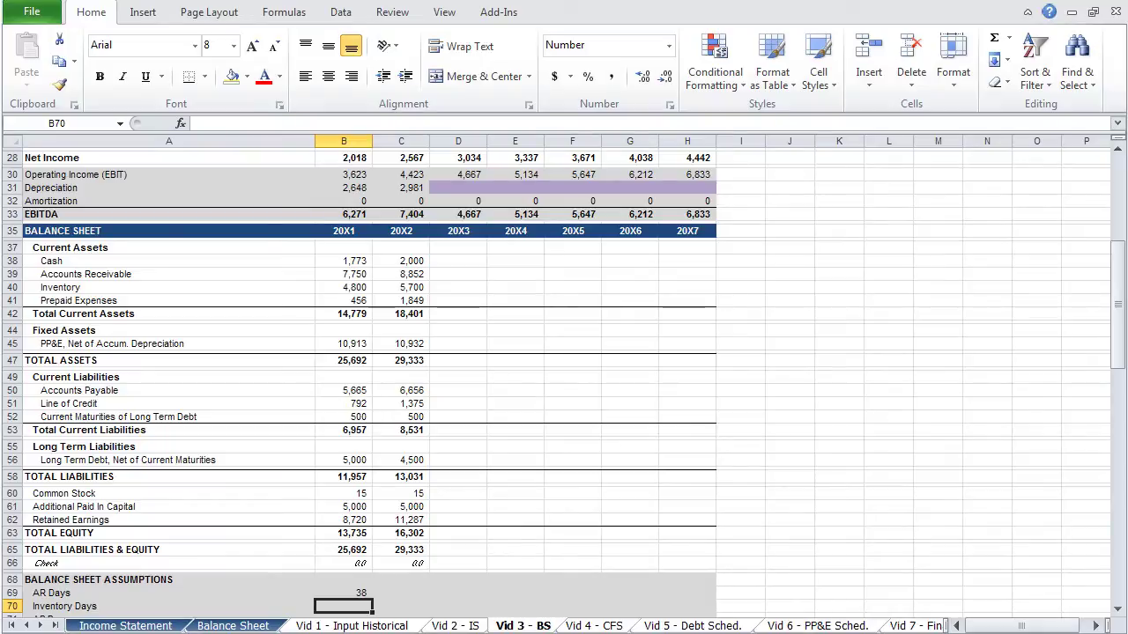
# - Calculate 20X1 Inventory Days in B70 by dividing Inventory by daily Cost of Goods Sold with the formula =B40/(B10/365)
pyautogui.write('=')
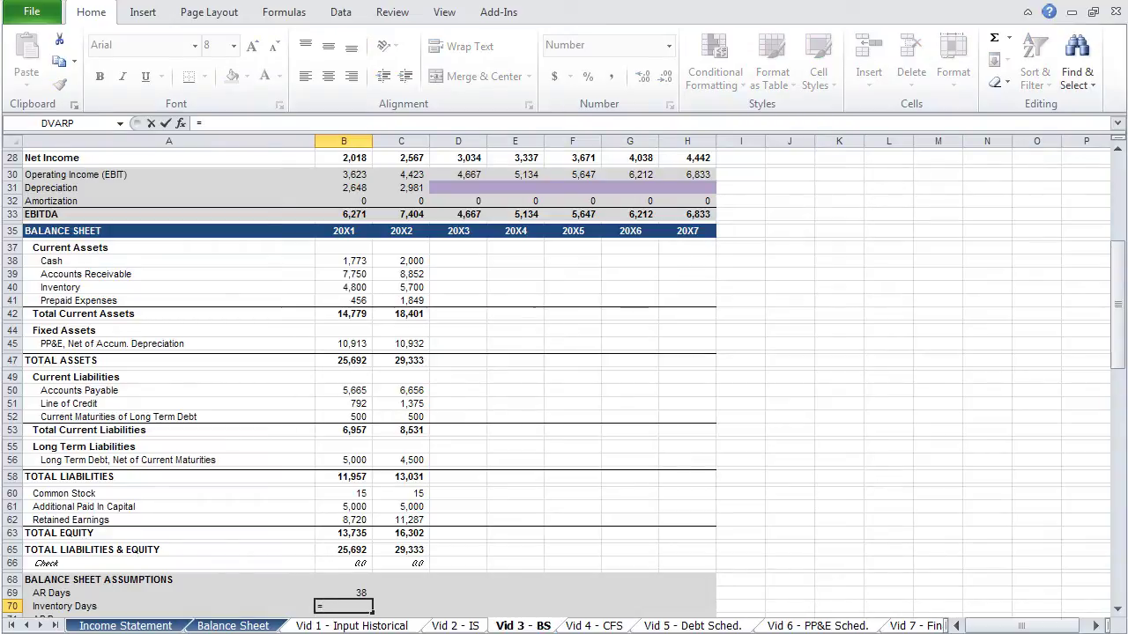
pyautogui.press('Up')
pyautogui.press('Up')
pyautogui.press('Up')
pyautogui.press('Up')
pyautogui.press('Up')
pyautogui.press('Up')
pyautogui.press('Up')
pyautogui.press('Up')
pyautogui.press('Up')
pyautogui.press('Up')
pyautogui.press('Up')
pyautogui.press('Up')
pyautogui.press('Up')
pyautogui.press('Up')
pyautogui.press('Up')
pyautogui.press('Up')
pyautogui.press('Up')
pyautogui.press('Up')
pyautogui.press('Up')
pyautogui.press('Up')
pyautogui.write('/(')
pyautogui.press('Up')
pyautogui.press('Up')
pyautogui.press('Up')
pyautogui.press('Up')
pyautogui.press('Up')
pyautogui.press('Up')
pyautogui.press('Up')
pyautogui.press('Up')
pyautogui.press('Up')
pyautogui.press('Up')
pyautogui.press('Up')
pyautogui.press('Up')
pyautogui.press('Up')
pyautogui.press('Up')
pyautogui.press('Up')
pyautogui.press('Up')
pyautogui.press('Up')
pyautogui.press('Up')
pyautogui.press('Up')
pyautogui.press('Up')
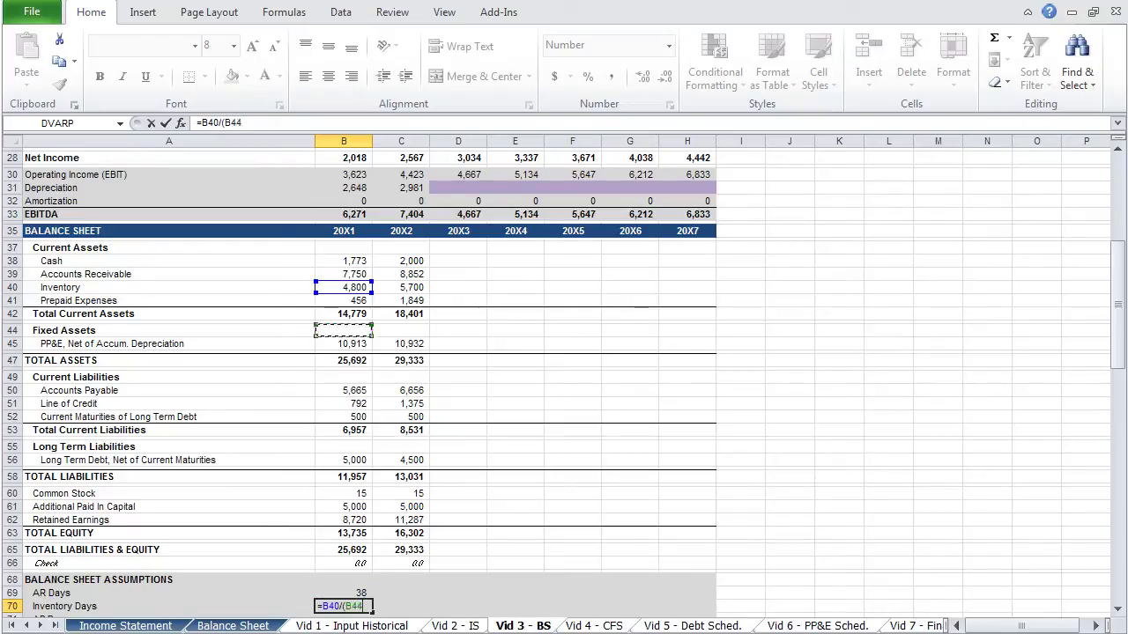
pyautogui.press('Up')
pyautogui.press('Up')
pyautogui.press('Up')
pyautogui.press('Up')
pyautogui.press('Up')
pyautogui.press('Up')
pyautogui.press('Up')
pyautogui.press('Up')
pyautogui.press('Up')
pyautogui.press('Up')
pyautogui.press('Up')
pyautogui.press('Up')
pyautogui.press('Up')
pyautogui.press('Up')
pyautogui.press('Up')
pyautogui.press('Up')
pyautogui.press('Up')
pyautogui.press('Up')
pyautogui.press('Up')
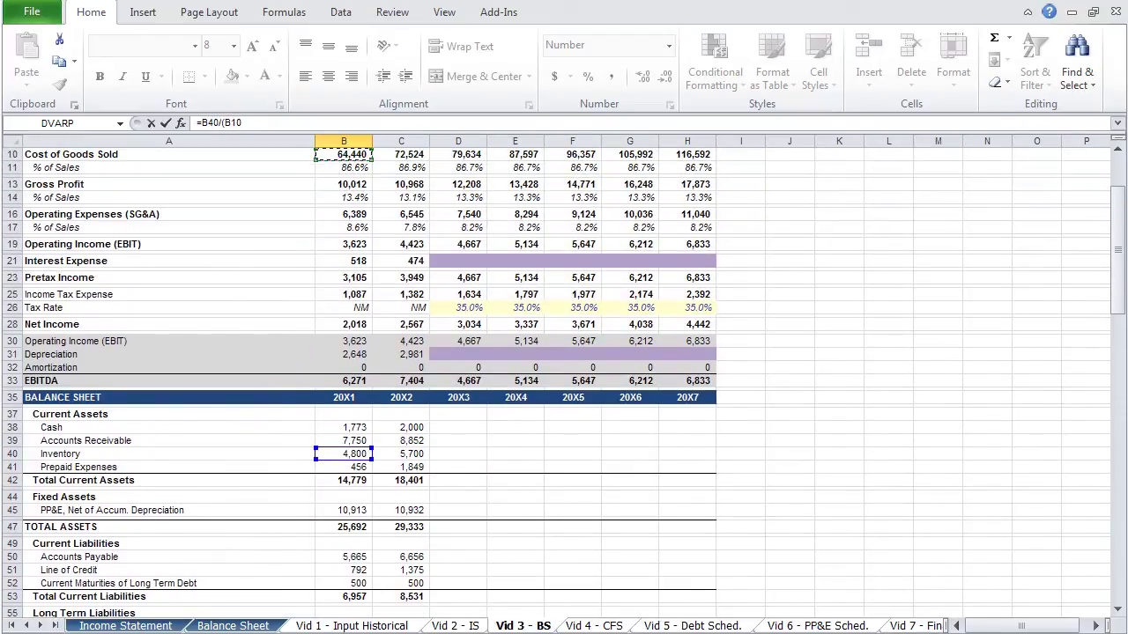
pyautogui.write('/365')
pyautogui.press('Return')
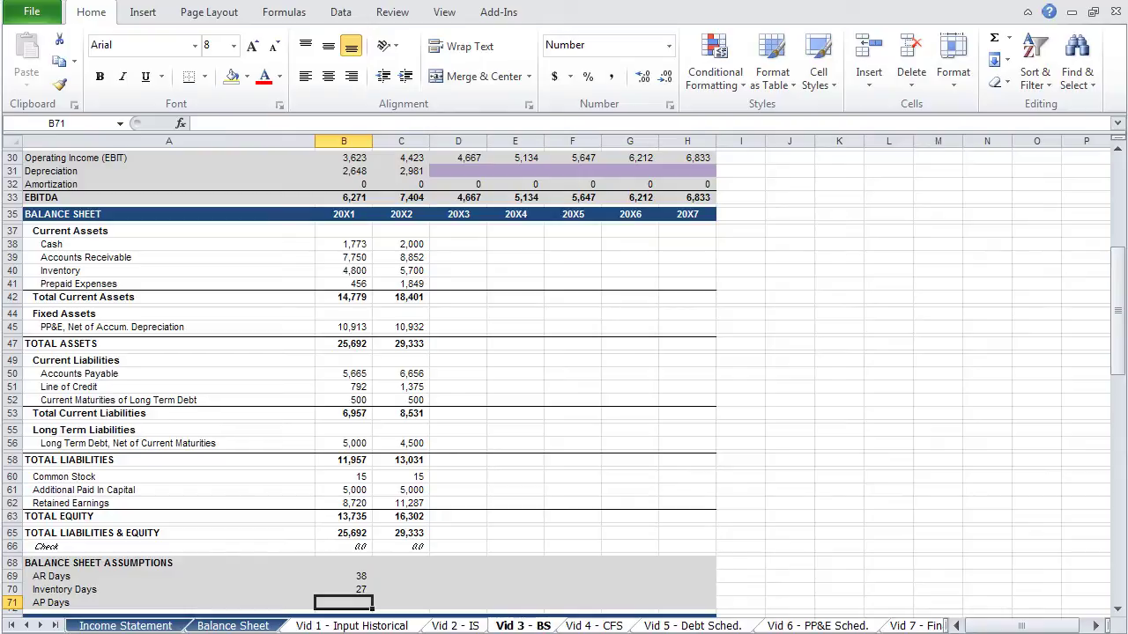
# - Calculate 20X1 AP Days in B71 by dividing Accounts Payable by daily Cost of Goods Sold with the formula =B50/(B10/365)
pyautogui.write('=')
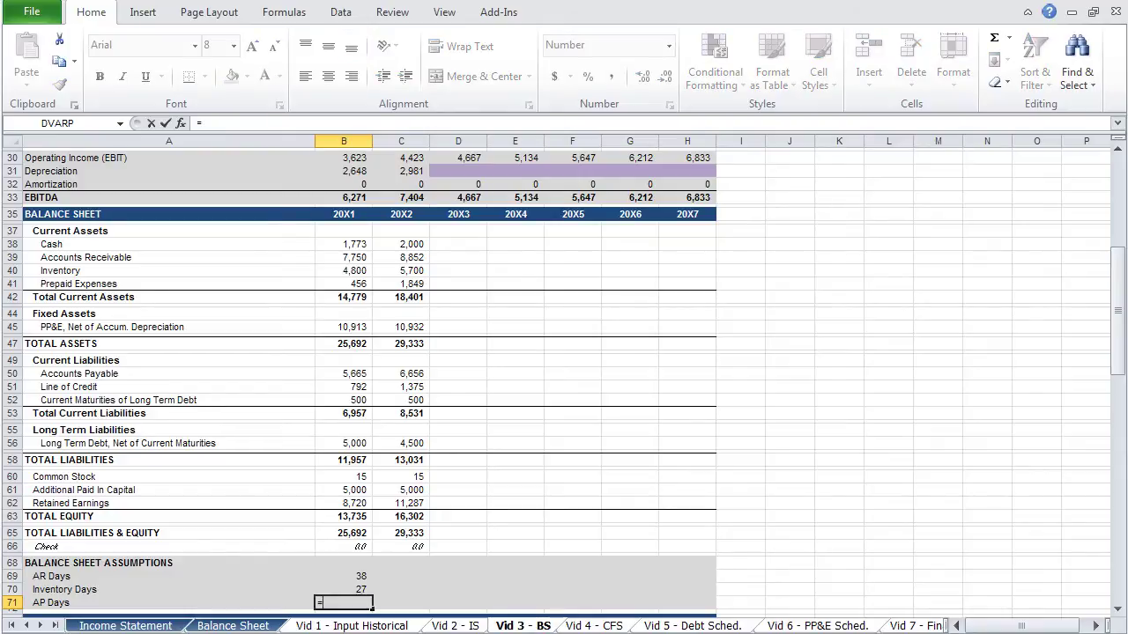
pyautogui.press('Up')
pyautogui.press('Up')
pyautogui.press('Up')
pyautogui.press('Up')
pyautogui.press('Up')
pyautogui.press('Up')
pyautogui.press('Up')
pyautogui.press('Up')
pyautogui.press('Up')
pyautogui.press('Up')
pyautogui.press('Up')
pyautogui.press('Up')
pyautogui.press('Up')
pyautogui.press('Up')
pyautogui.press('Up')
pyautogui.press('Up')
pyautogui.write('/')
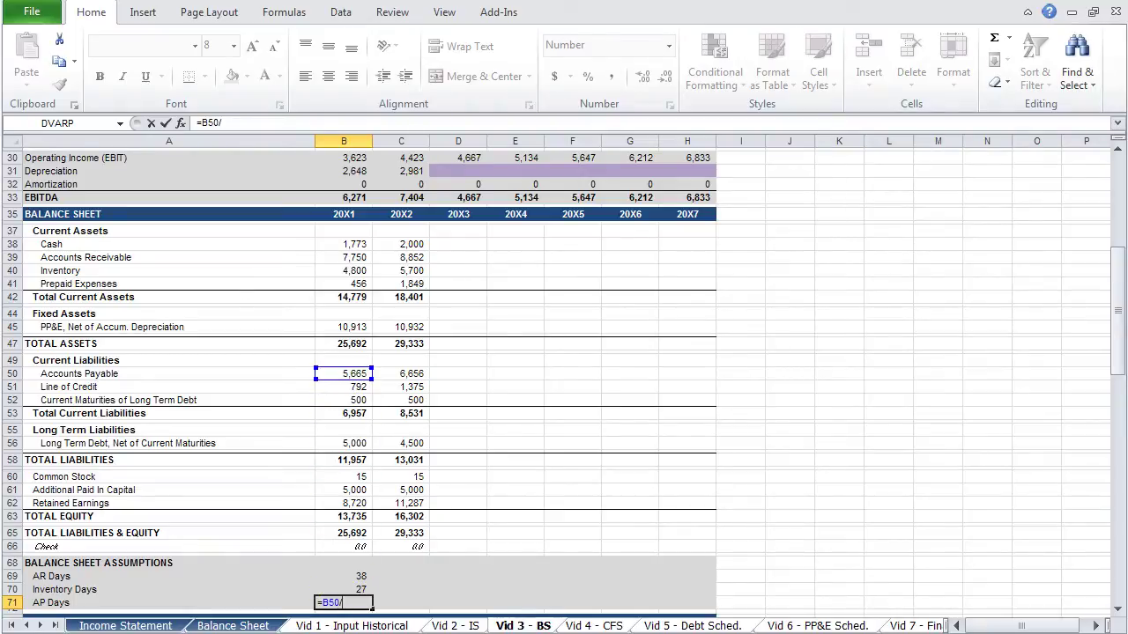
pyautogui.write('(')
pyautogui.press('Up')
pyautogui.press('Up')
pyautogui.press('Up')
pyautogui.press('Up')
pyautogui.press('Up')
pyautogui.press('Up')
pyautogui.press('Up')
pyautogui.press('Up')
pyautogui.press('Up')
pyautogui.press('Up')
pyautogui.press('Up')
pyautogui.press('Up')
pyautogui.press('Up')
pyautogui.press('Up')
pyautogui.press('Up')
pyautogui.press('Up')
pyautogui.press('Up')
pyautogui.press('Up')
pyautogui.press('Up')
pyautogui.press('Up')
pyautogui.press('Up')
pyautogui.press('Up')
pyautogui.press('Up')
pyautogui.press('Up')
pyautogui.press('Up')
pyautogui.press('Up')
pyautogui.press('Up')
pyautogui.press('Up')
pyautogui.press('Up')
pyautogui.press('Up')
pyautogui.press('Up')
pyautogui.press('Up')
pyautogui.press('Up')
pyautogui.press('Up')
pyautogui.press('Up')
pyautogui.press('Up')
pyautogui.press('Up')
pyautogui.press('Up')
pyautogui.press('Up')
pyautogui.press('Up')
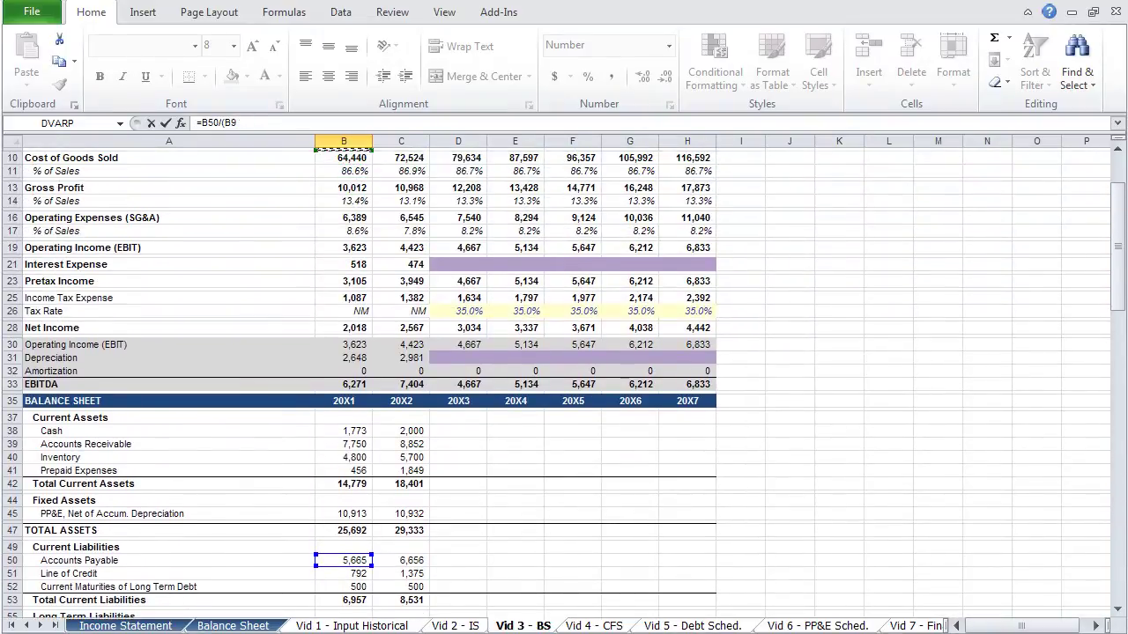
pyautogui.press('Down')
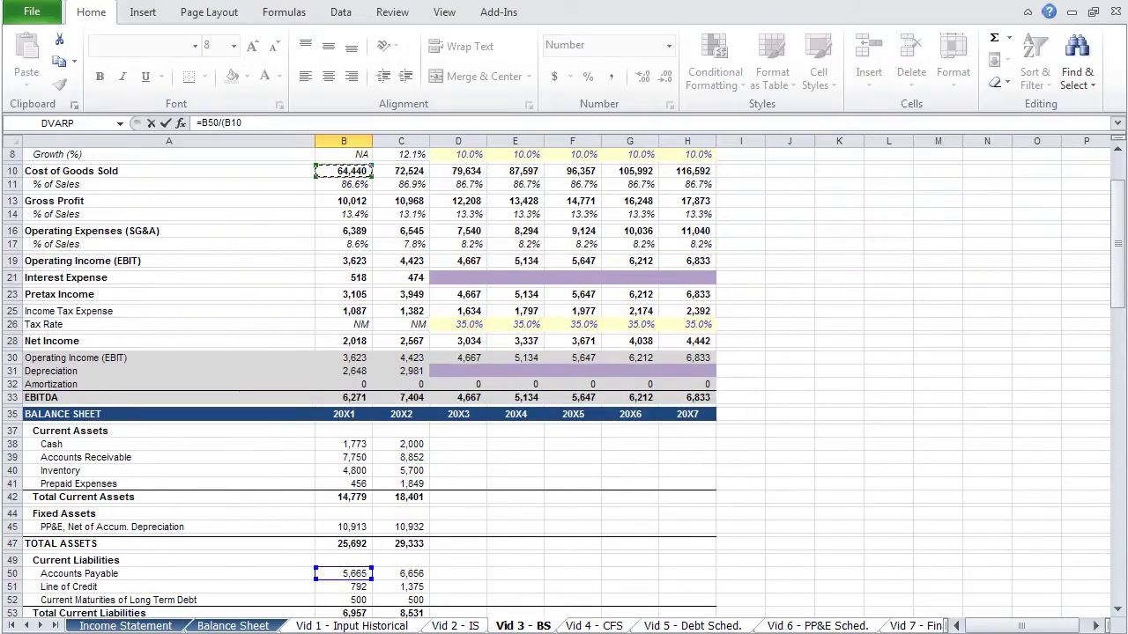
pyautogui.write('/365)')
pyautogui.press('Return')
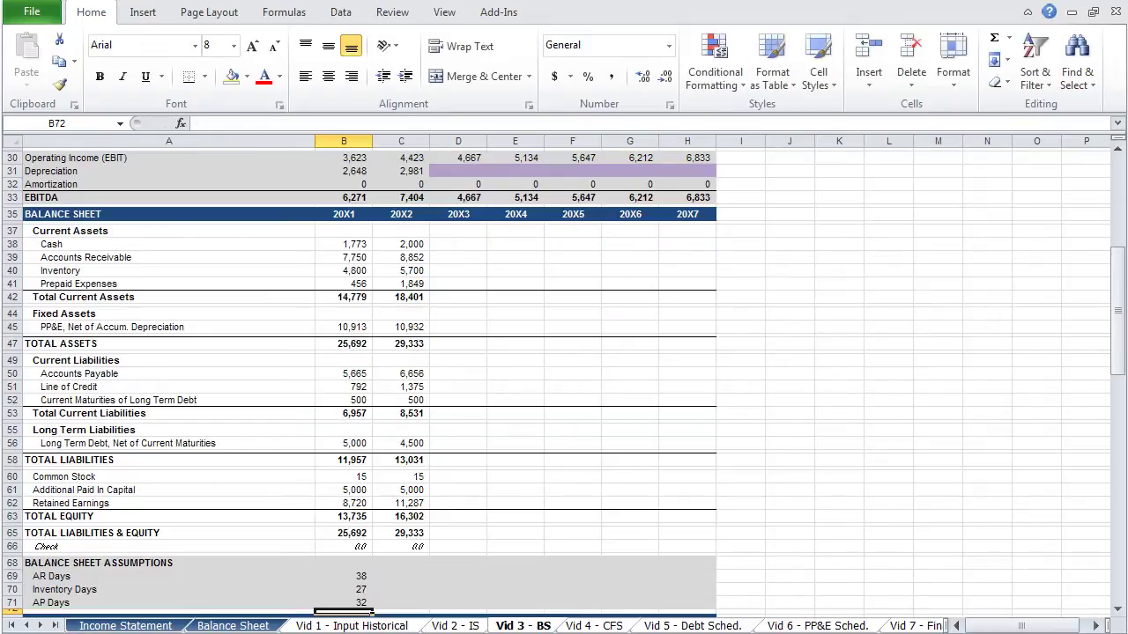
# - Fill the 20X1 AR, Inventory and AP Days formulas in B69:B71 across to 20X2 in column C
pyautogui.click(344, 602)
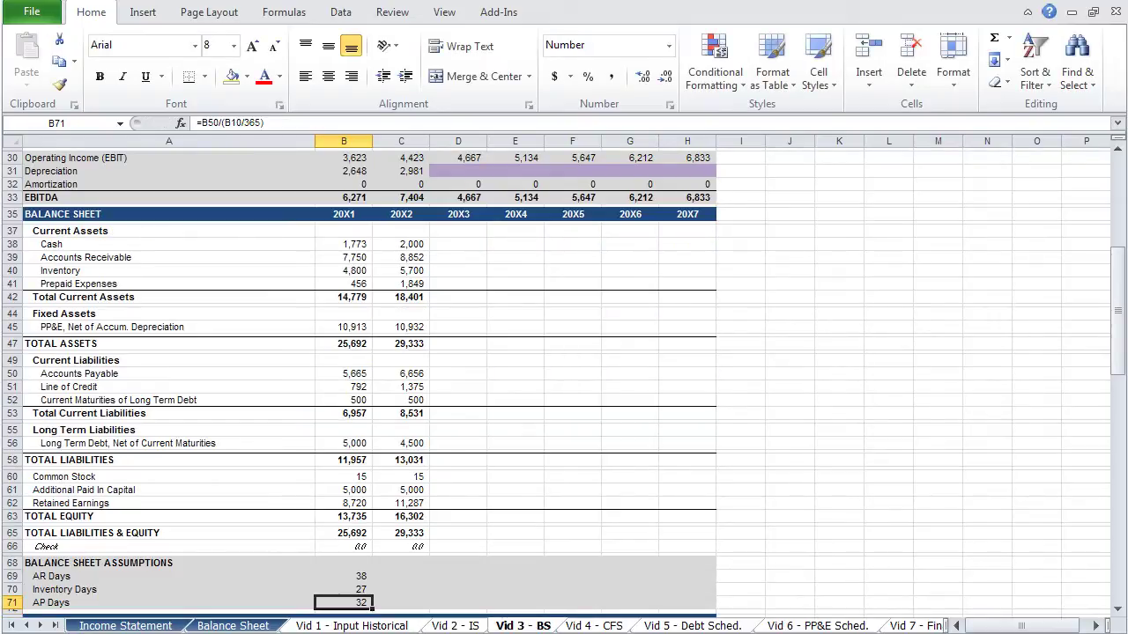
pyautogui.hotkey('shift', 'Up')
pyautogui.hotkey('shift', 'Up')
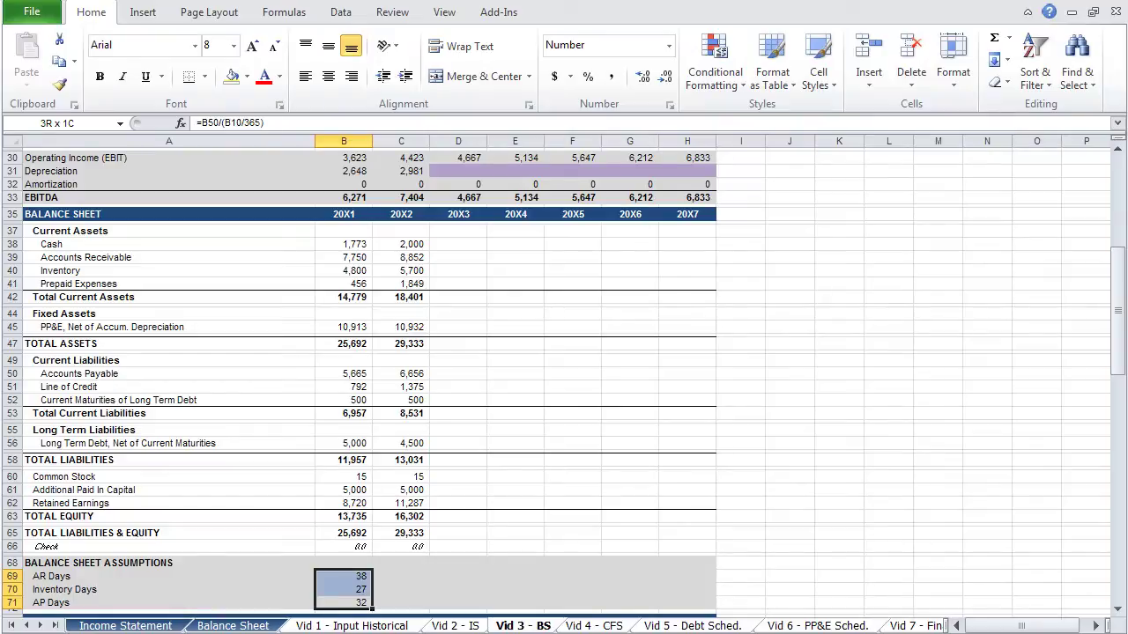
pyautogui.hotkey('shift', 'Right')
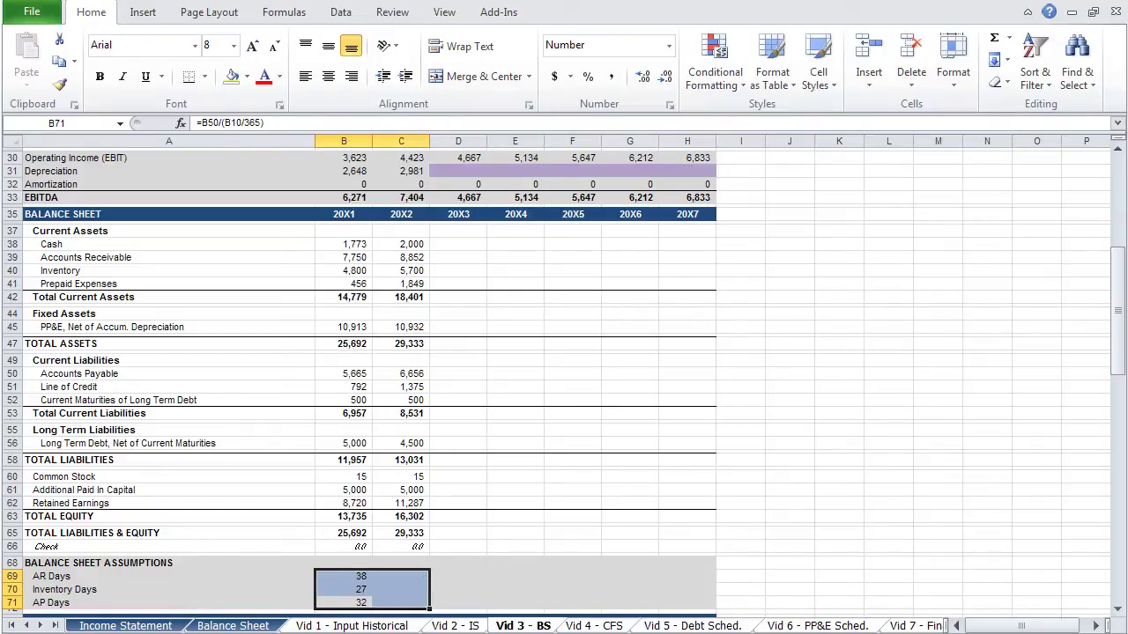
pyautogui.hotkey('ctrl', 'r')
pyautogui.press('Right')
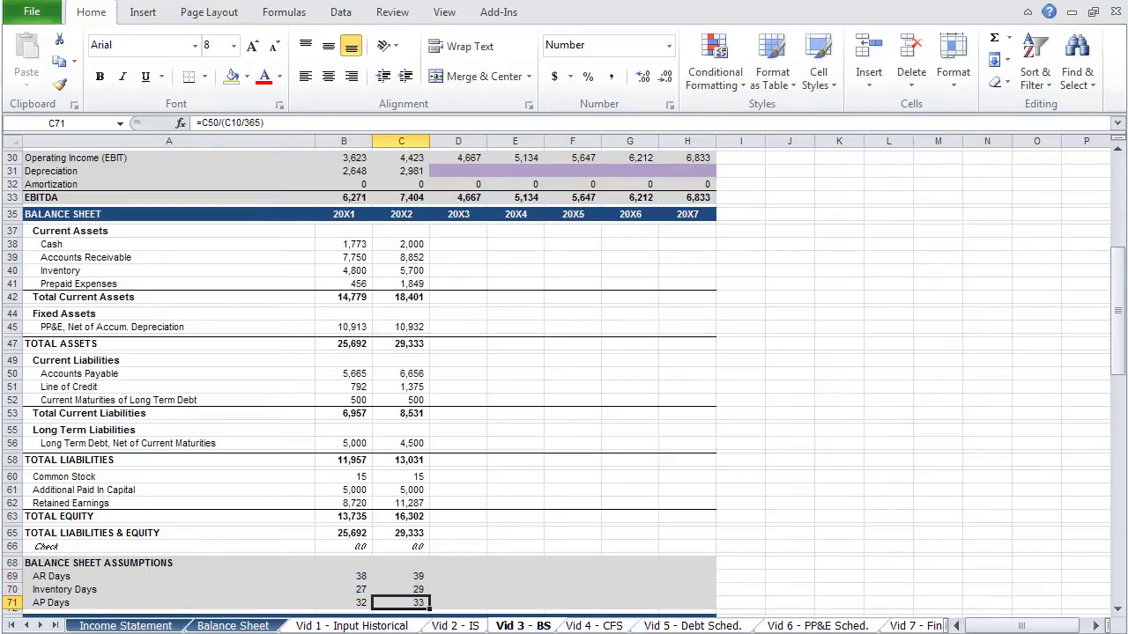
# - Project 20X3 AR Days in D69 as the average of the two historical years with =AVERAGE($B$69:$C$69)
pyautogui.press('Right')
pyautogui.press('Up')
pyautogui.press('Up')
pyautogui.write('=a')
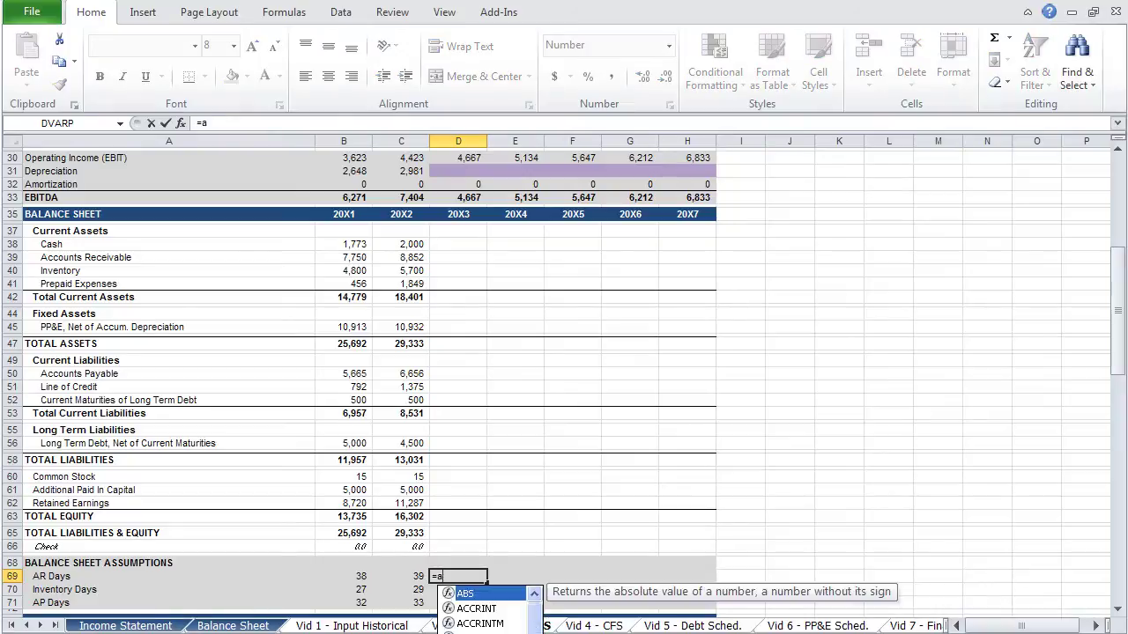
pyautogui.write('verage(')
pyautogui.moveTo(401, 576); pyautogui.dragTo(343, 578)
pyautogui.press('F4')
pyautogui.write(')')
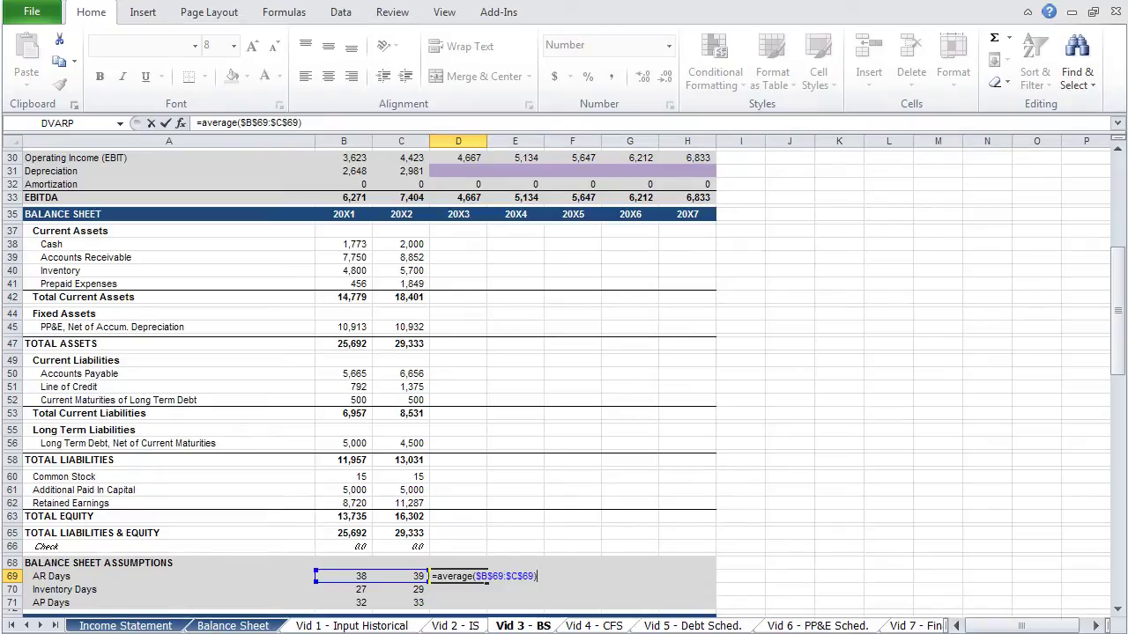
pyautogui.press('Return')
# - Project 20X3 Inventory Days in D70 as the historical average with =AVERAGE($B$70:$C$70)
pyautogui.write('=')
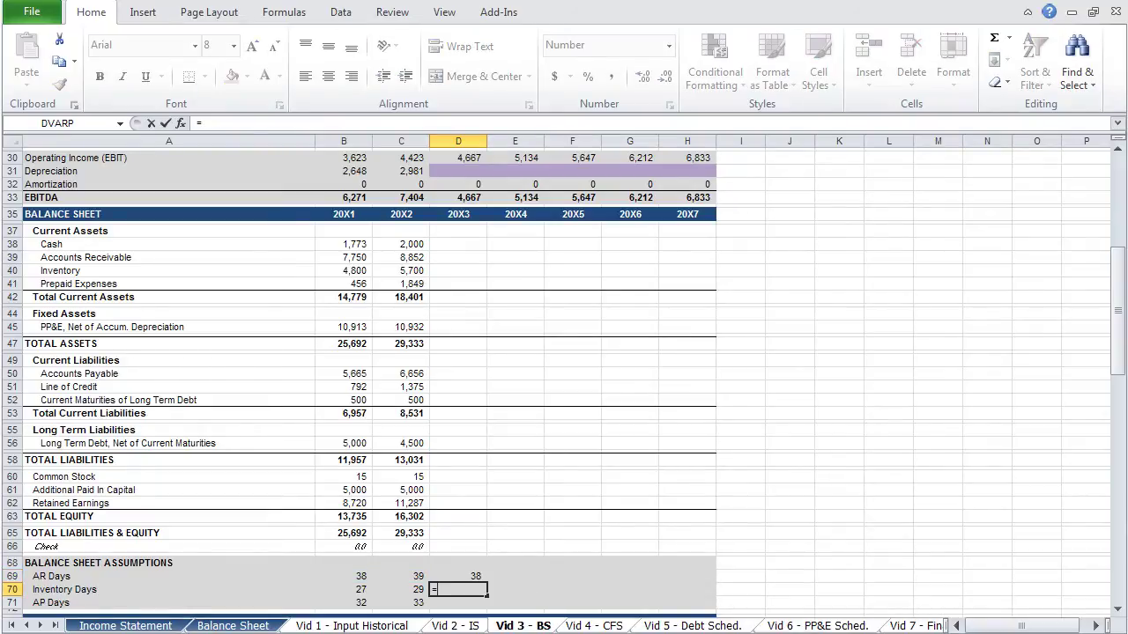
pyautogui.write('average(')
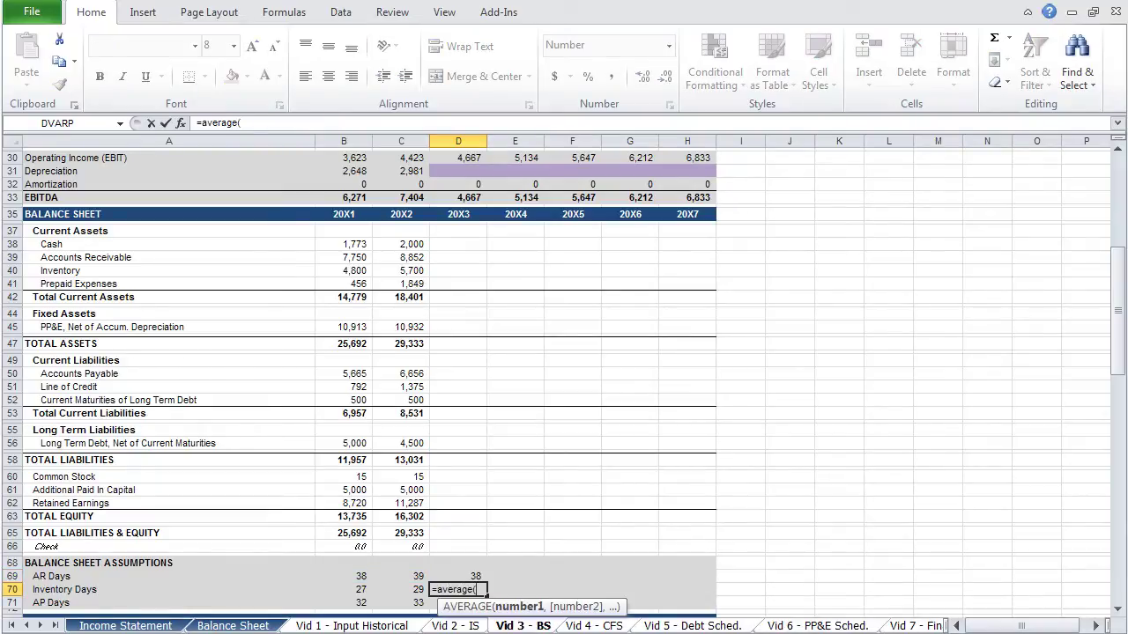
pyautogui.moveTo(344, 589); pyautogui.dragTo(401, 589)
pyautogui.press('F4')
pyautogui.write(')')
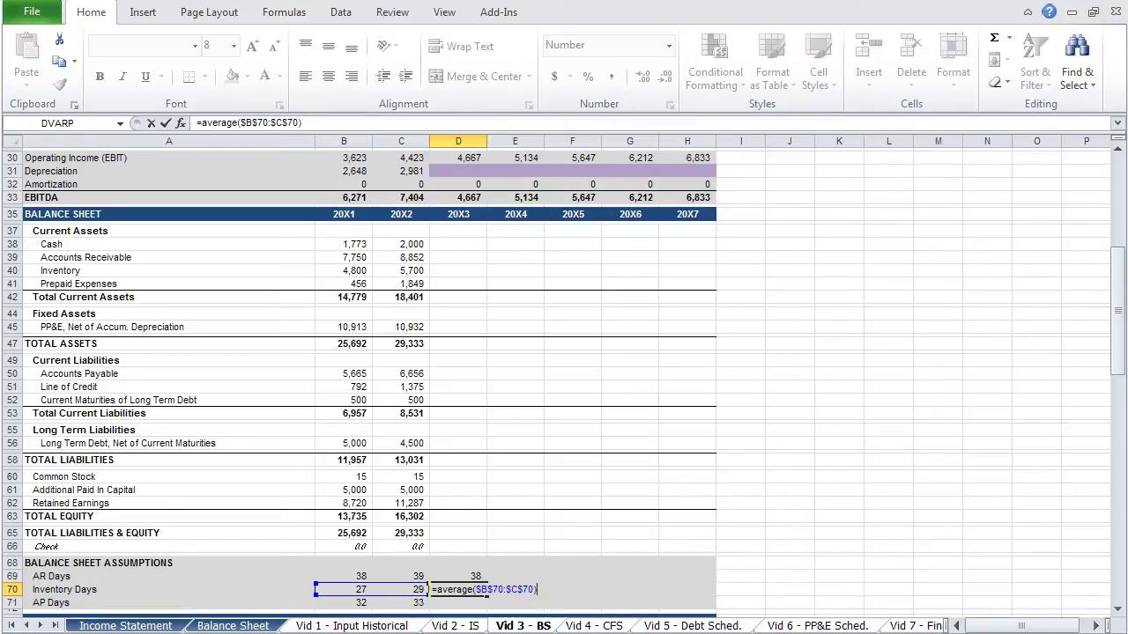
pyautogui.press('Return')
# - Project 20X3 AP Days in D71 as the historical average with =AVERAGE($B$71:$C$71)
pyautogui.write('=average')
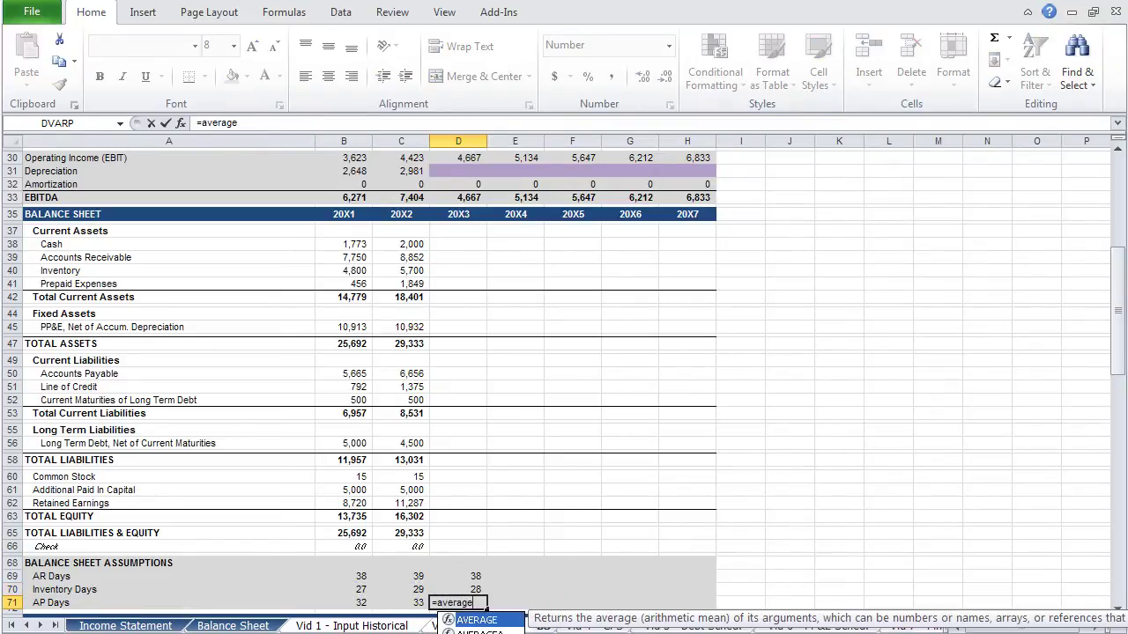
pyautogui.write('(')
pyautogui.moveTo(344, 603); pyautogui.dragTo(401, 603)
pyautogui.press('F4')
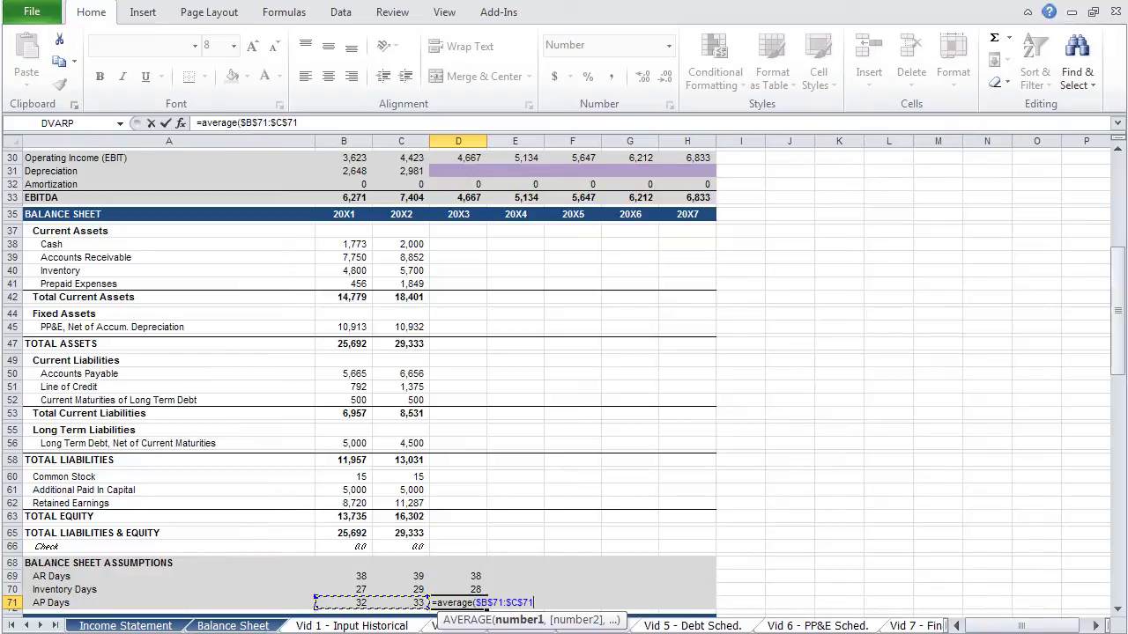
pyautogui.write(')')
pyautogui.hotkey('ctrl', 'Return')
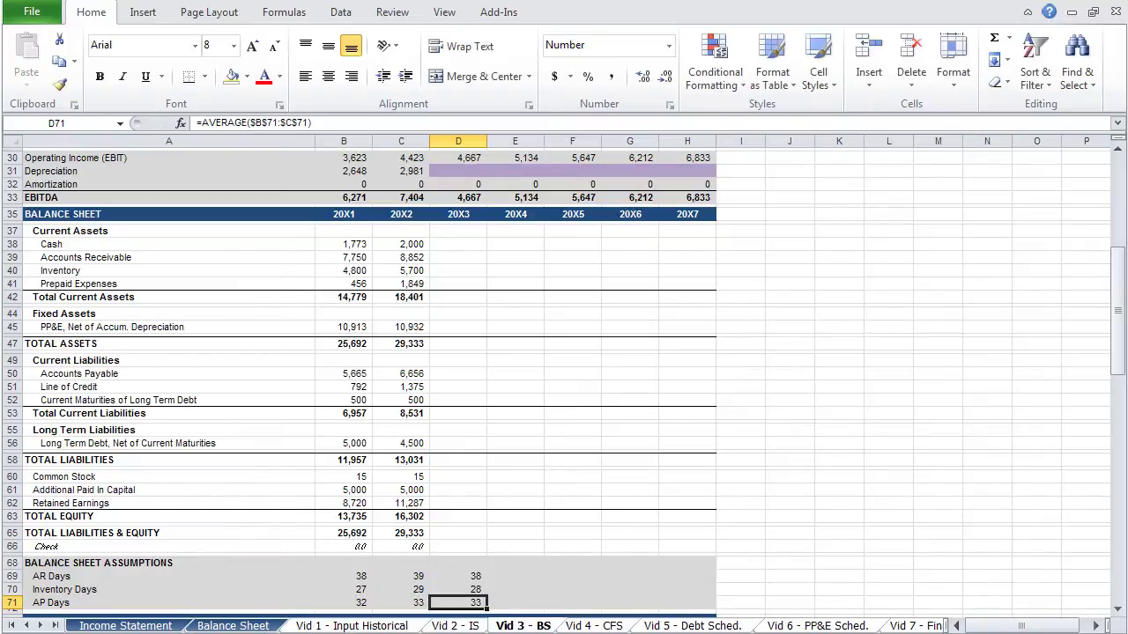
# - Fill the 20X3 AR, Inventory and AP Days averages in D69:D71 across through 20X7 in column H
pyautogui.hotkey('shift', 'Up')
pyautogui.hotkey('shift', 'Up')
pyautogui.hotkey('shift', 'Right')
pyautogui.hotkey('shift', 'Right')
pyautogui.hotkey('shift', 'Right')
pyautogui.hotkey('shift', 'Right')
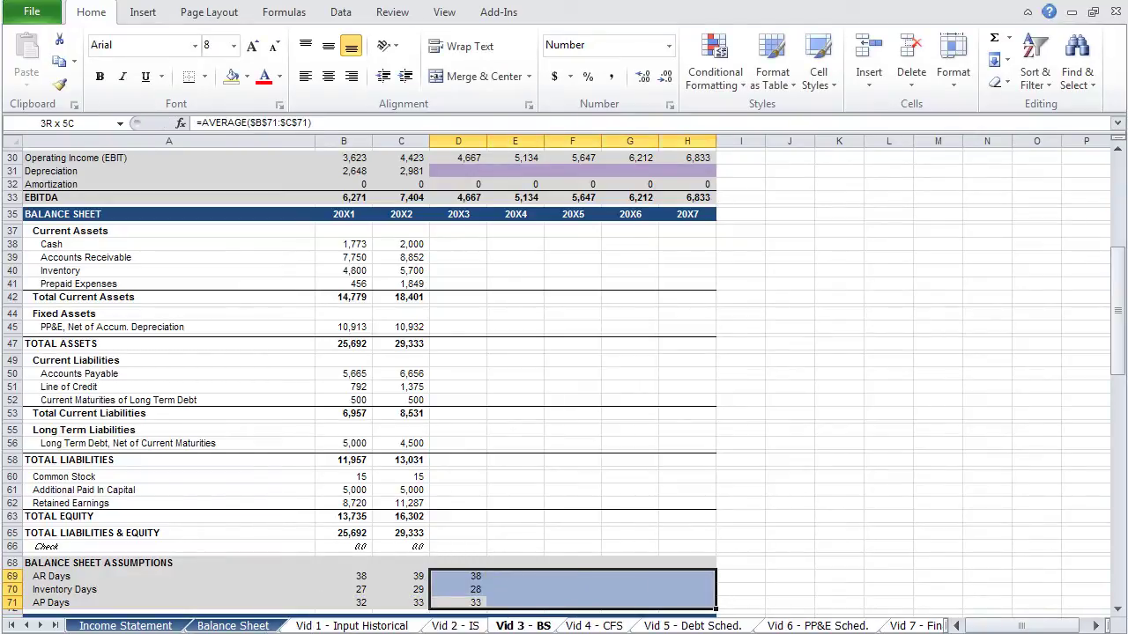
pyautogui.hotkey('ctrl', 'r')
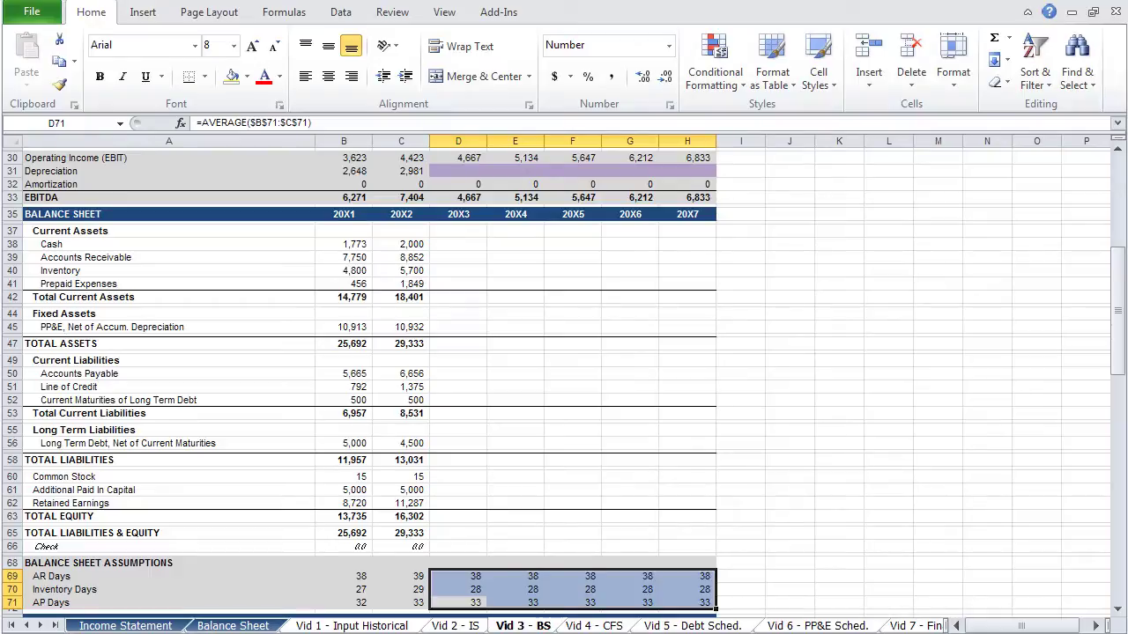
# - Shade the projected Cash cells D38:H38 with a light purple theme fill colour
pyautogui.press('Up')
pyautogui.press('Up')
pyautogui.press('Up')
pyautogui.press('Up')
pyautogui.press('Up')
pyautogui.press('Up')
pyautogui.press('Up')
pyautogui.press('Up')
pyautogui.press('Up')
pyautogui.press('Up')
pyautogui.press('Up')
pyautogui.press('Up')
pyautogui.press('Up')
pyautogui.press('Up')
pyautogui.press('Up')
pyautogui.press('Up')
pyautogui.press('Up')
pyautogui.press('Up')
pyautogui.press('Up')
pyautogui.press('Up')
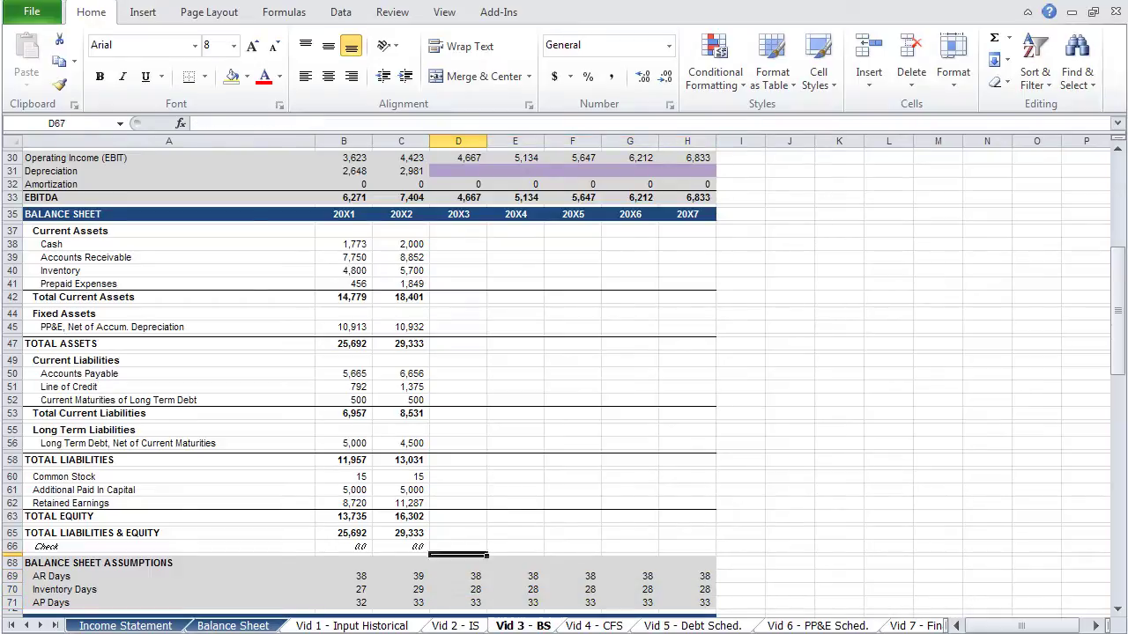
pyautogui.press('Up')
pyautogui.press('Up')
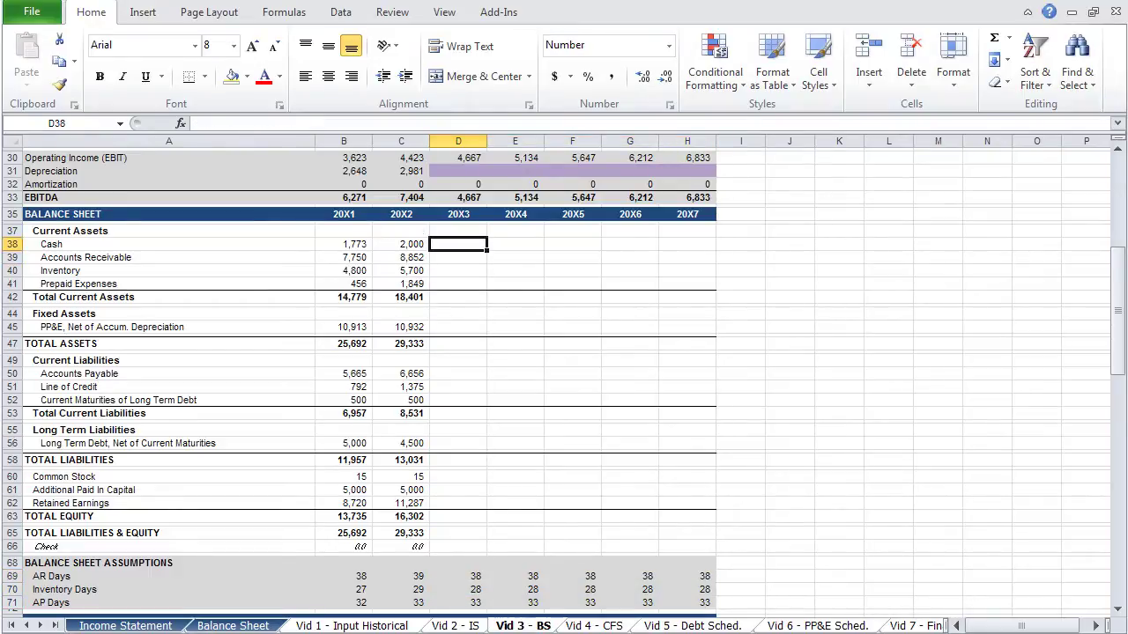
pyautogui.hotkey('shift', 'Right')
pyautogui.hotkey('shift', 'Right')
pyautogui.hotkey('shift', 'Right')
pyautogui.hotkey('shift', 'Right')
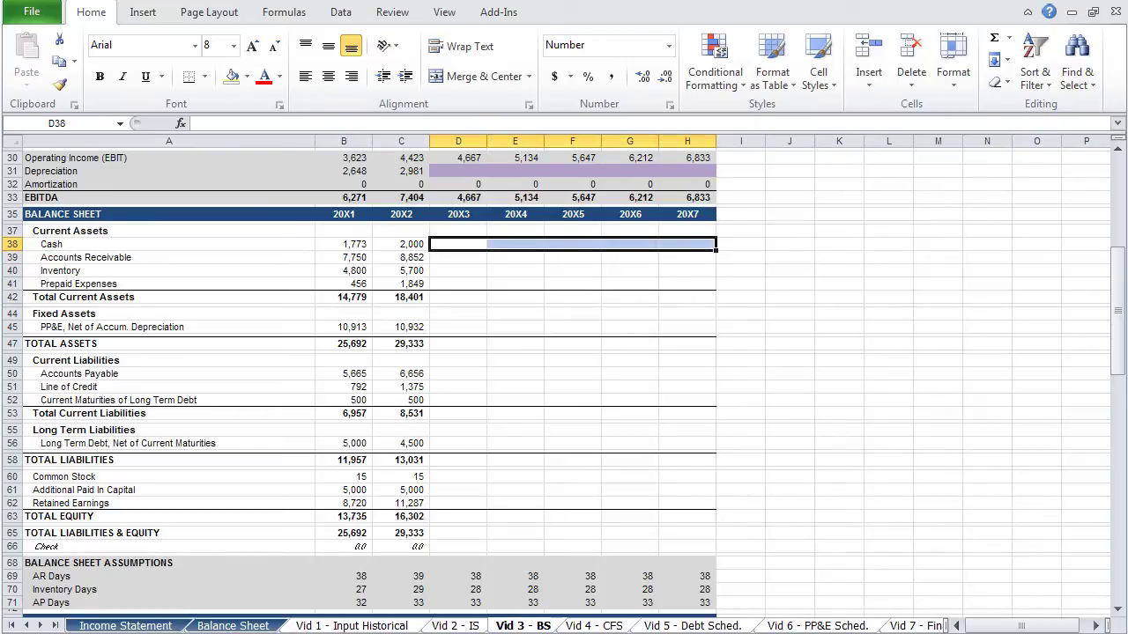
pyautogui.press('alt')
pyautogui.press('h')
pyautogui.press('h')
pyautogui.press('Right')
pyautogui.press('Right')
pyautogui.press('Right')
pyautogui.press('Right')
pyautogui.press('Right')
pyautogui.press('Right')
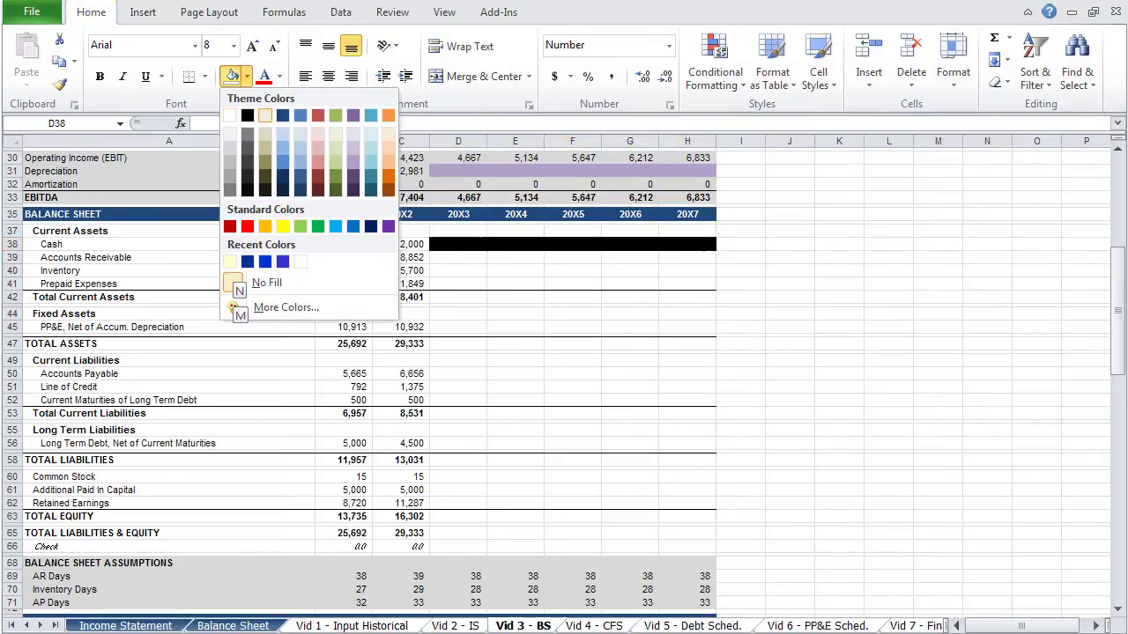
pyautogui.press('Down')
pyautogui.press('Down')
pyautogui.press('Right')
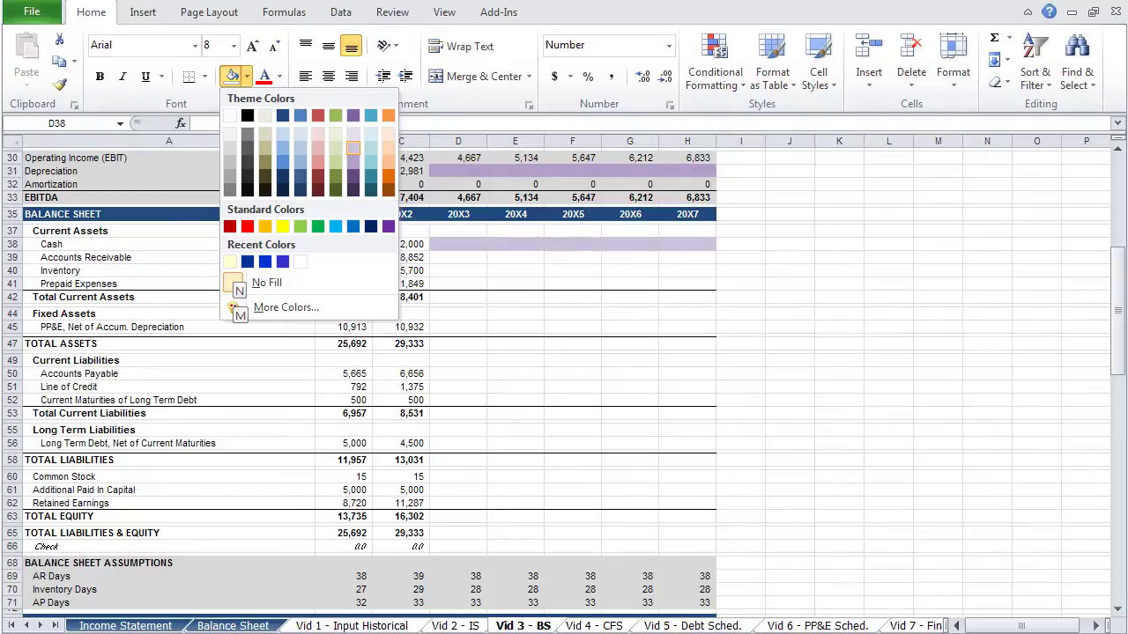
pyautogui.press('Return')
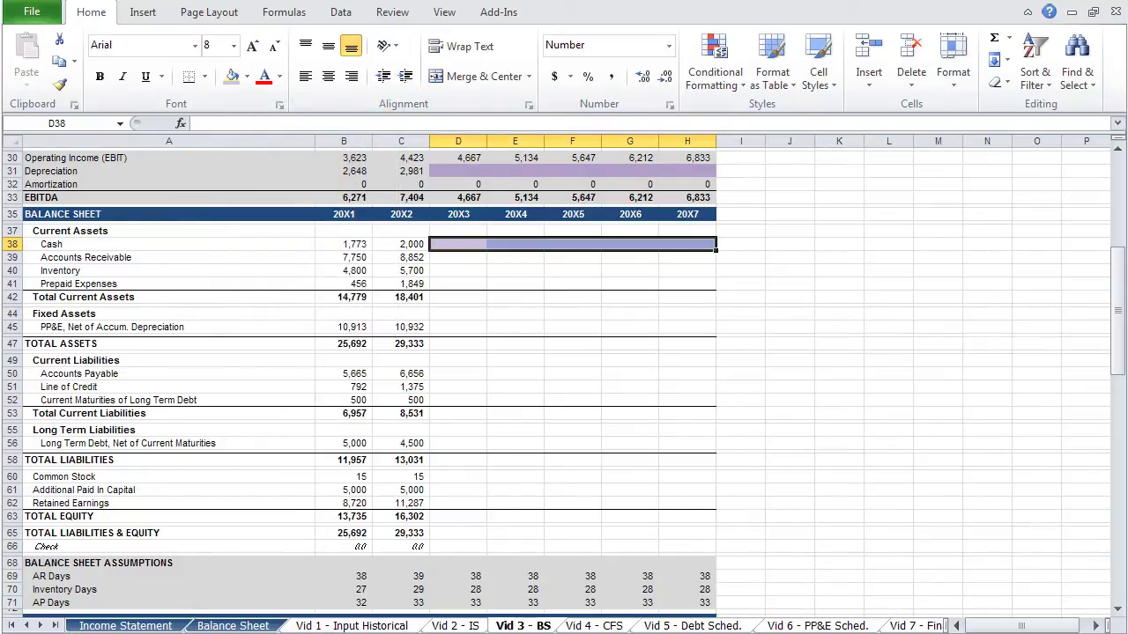
# - Project 20X3 Accounts Receivable in D39 from revenue and AR Days with =D7/365*D69
pyautogui.click(457, 257)
pyautogui.write('=')
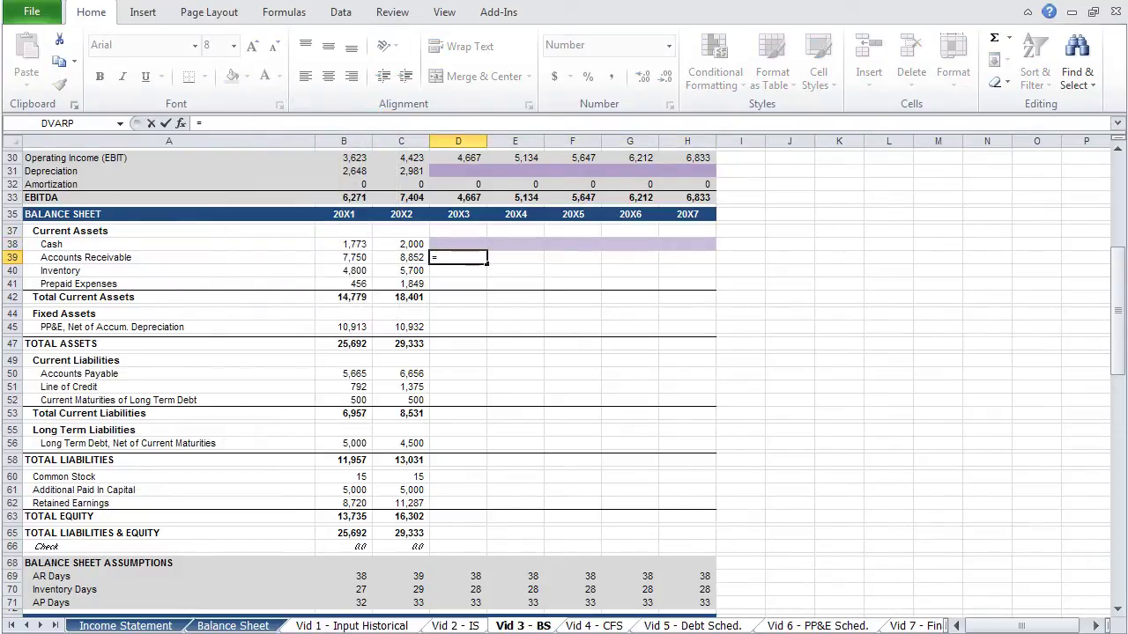
pyautogui.press('Up')
pyautogui.press('Up')
pyautogui.press('Up')
pyautogui.press('Up')
pyautogui.press('Up')
pyautogui.press('Up')
pyautogui.press('Up')
pyautogui.press('Up')
pyautogui.press('Up')
pyautogui.press('Up')
pyautogui.press('Up')
pyautogui.press('Up')
pyautogui.press('Up')
pyautogui.press('Up')
pyautogui.press('Up')
pyautogui.press('Up')
pyautogui.press('Up')
pyautogui.press('Up')
pyautogui.press('Up')
pyautogui.press('Up')
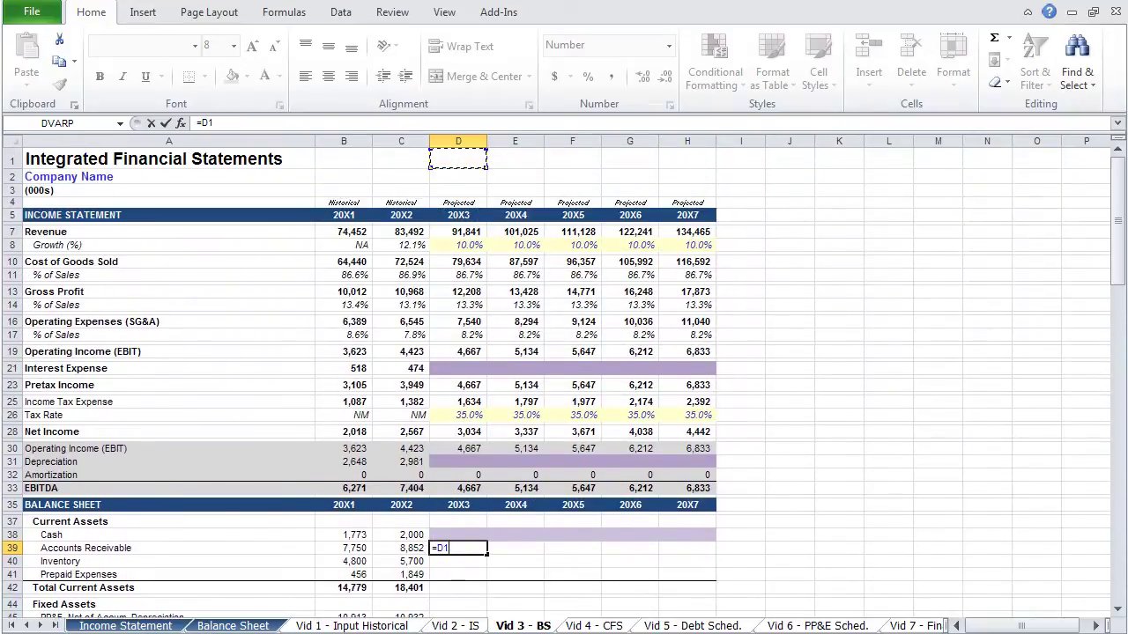
pyautogui.press('Down')
pyautogui.press('Down')
pyautogui.press('Down')
pyautogui.press('Down')
pyautogui.press('Down')
pyautogui.write('/365*')
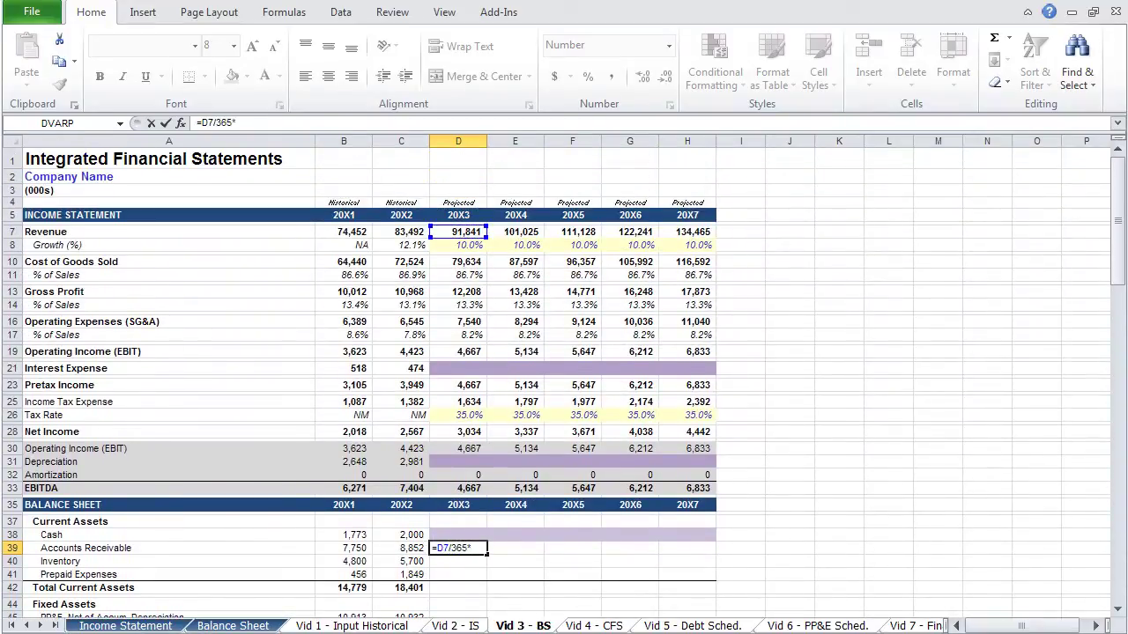
pyautogui.press('Down')
pyautogui.press('Down')
pyautogui.press('Down')
pyautogui.press('Down')
pyautogui.press('Down')
pyautogui.press('Down')
pyautogui.press('Down')
pyautogui.press('Down')
pyautogui.press('Down')
pyautogui.press('Down')
pyautogui.press('Down')
pyautogui.press('Down')
pyautogui.press('Down')
pyautogui.press('Down')
pyautogui.press('Down')
pyautogui.press('Down')
pyautogui.press('Down')
pyautogui.press('Down')
pyautogui.press('Down')
pyautogui.press('Down')
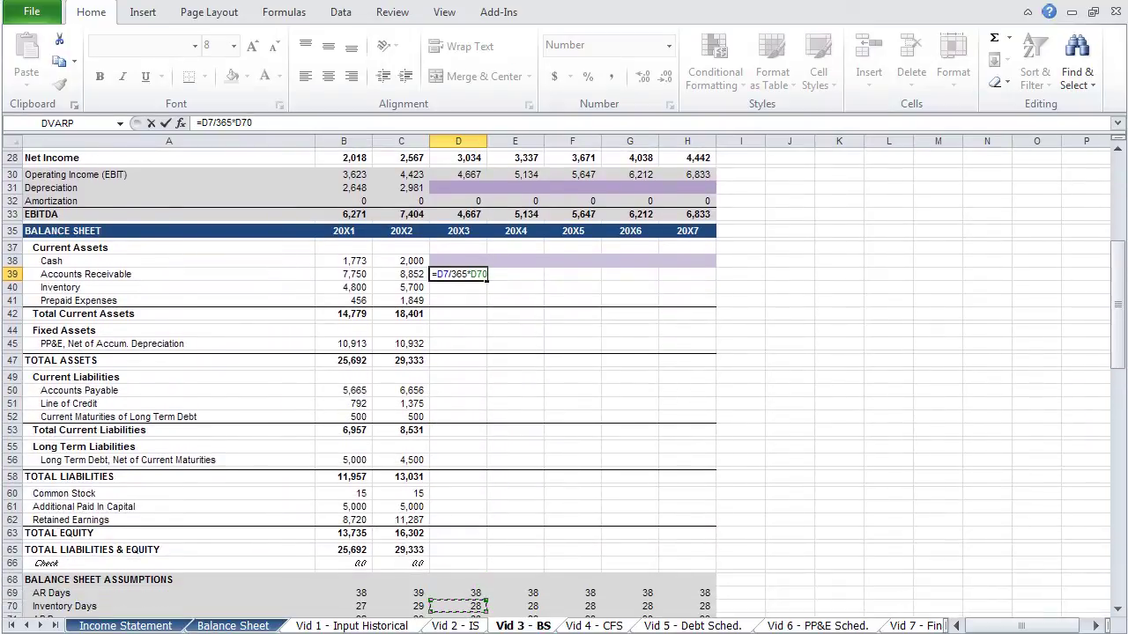
pyautogui.press('Up')
pyautogui.press('Return')
# - Fill the 20X3 Accounts Receivable formula in D39 across through 20X7 in column H
pyautogui.press('Up')
pyautogui.hotkey('shift', 'Right')
pyautogui.hotkey('shift', 'Right')
pyautogui.hotkey('shift', 'Right')
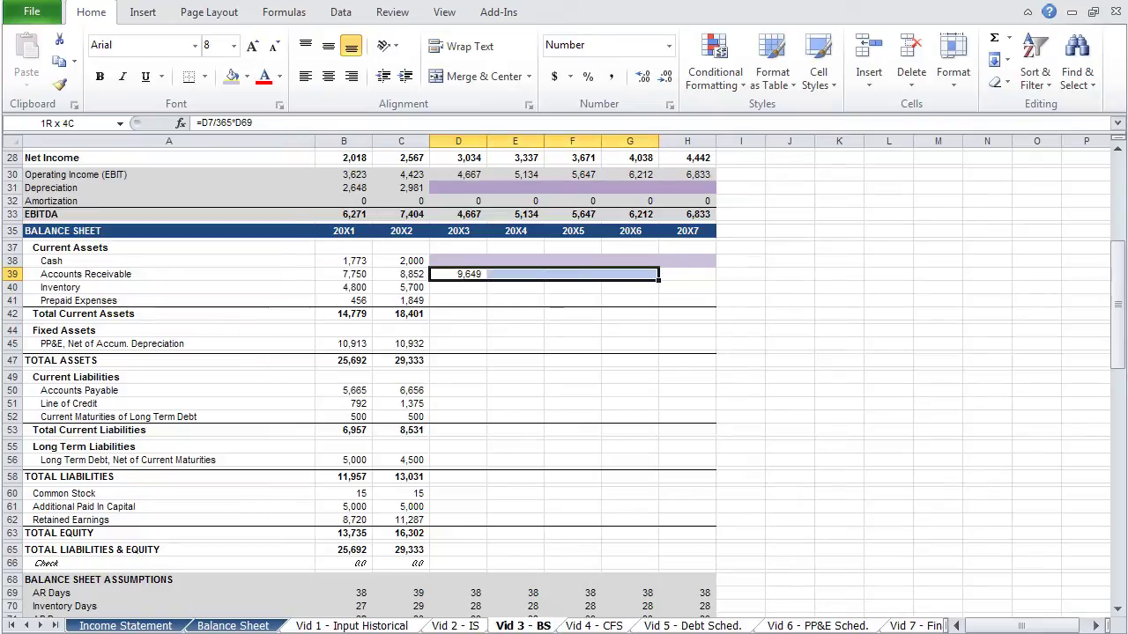
pyautogui.hotkey('shift', 'Right')
pyautogui.hotkey('ctrl', 'r')
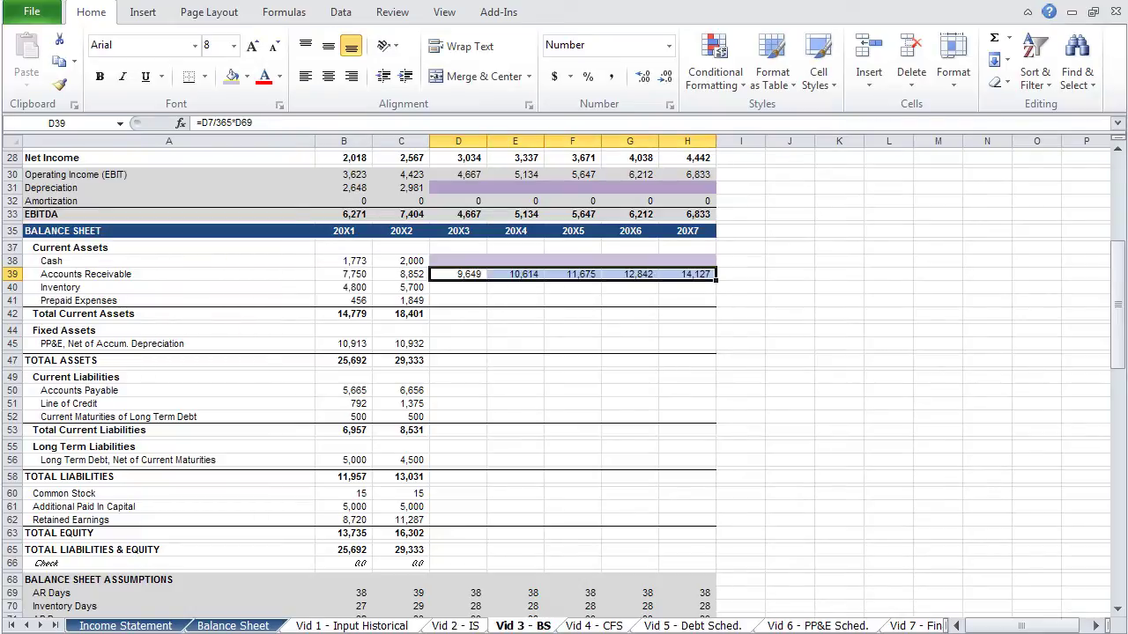
# - Project 20X3 Inventory in D40 from cost of goods sold and Inventory Days with =D10/365*D70
pyautogui.press('Down')
pyautogui.write('=')
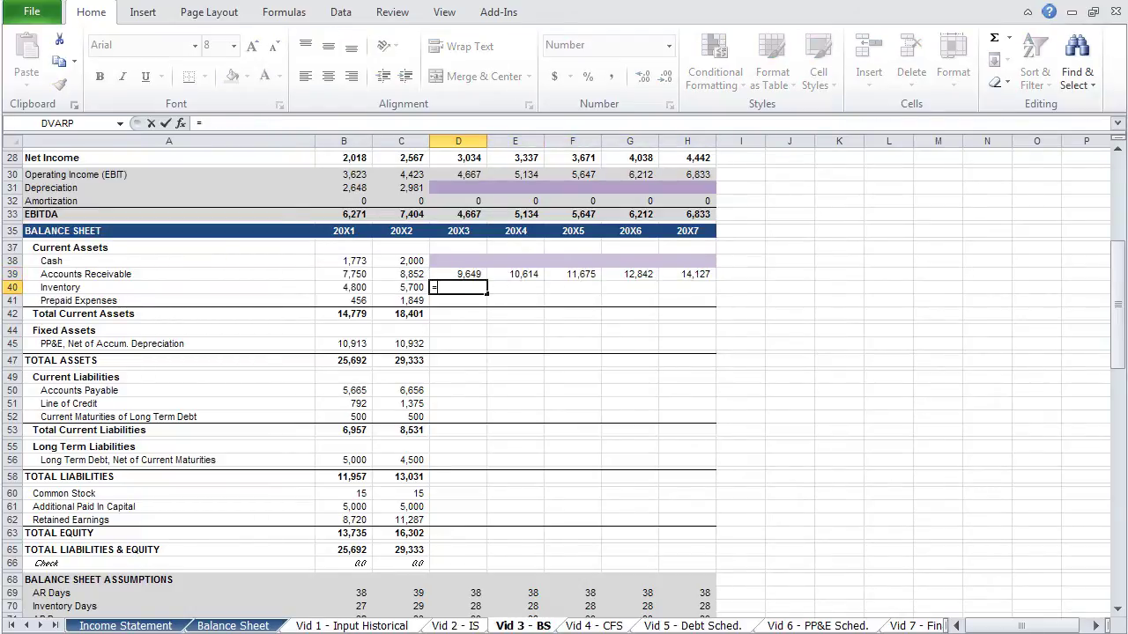
pyautogui.press('Up')
pyautogui.hotkey('ctrl', 'Up')
pyautogui.hotkey('ctrl', 'Up')
pyautogui.hotkey('ctrl', 'Up')
pyautogui.hotkey('ctrl', 'Up')
pyautogui.hotkey('ctrl', 'Up')
pyautogui.hotkey('ctrl', 'Up')
pyautogui.hotkey('ctrl', 'Up')
pyautogui.hotkey('ctrl', 'Up')
pyautogui.hotkey('ctrl', 'Up')
pyautogui.hotkey('ctrl', 'Up')
pyautogui.hotkey('ctrl', 'Up')
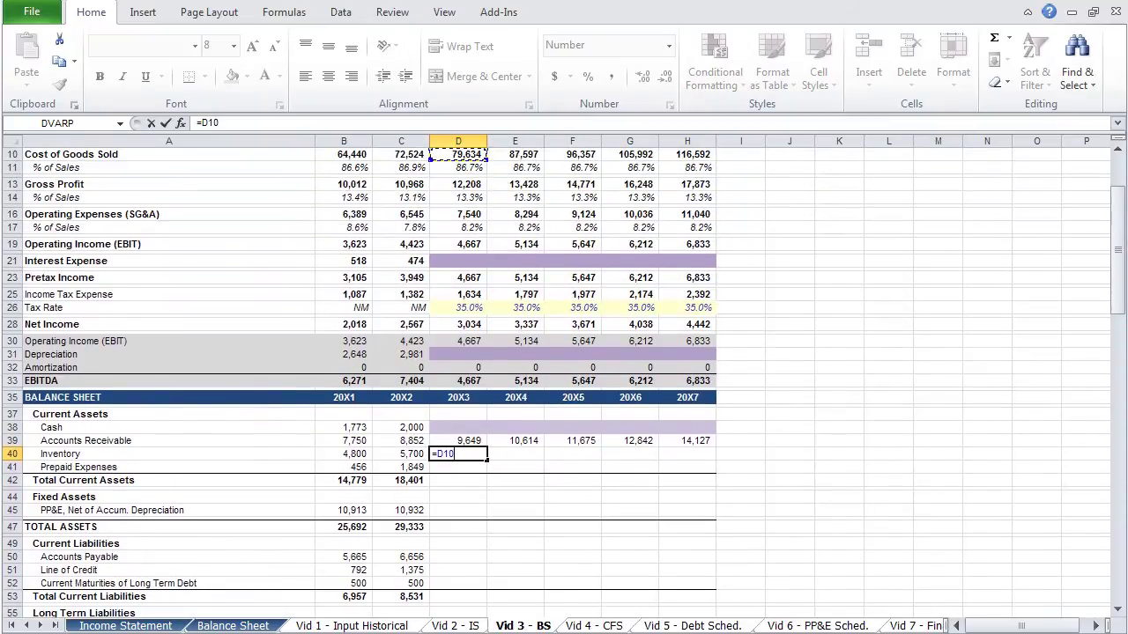
pyautogui.write('/365*')
pyautogui.press('Down')
pyautogui.press('Down')
pyautogui.press('Down')
pyautogui.press('Down')
pyautogui.press('Down')
pyautogui.press('Down')
pyautogui.press('Down')
pyautogui.press('Down')
pyautogui.press('Down')
pyautogui.press('Down')
pyautogui.press('Down')
pyautogui.press('Down')
pyautogui.press('Down')
pyautogui.press('Down')
pyautogui.press('Down')
pyautogui.press('Down')
pyautogui.press('Down')
pyautogui.press('Down')
pyautogui.press('Down')
pyautogui.press('Down')
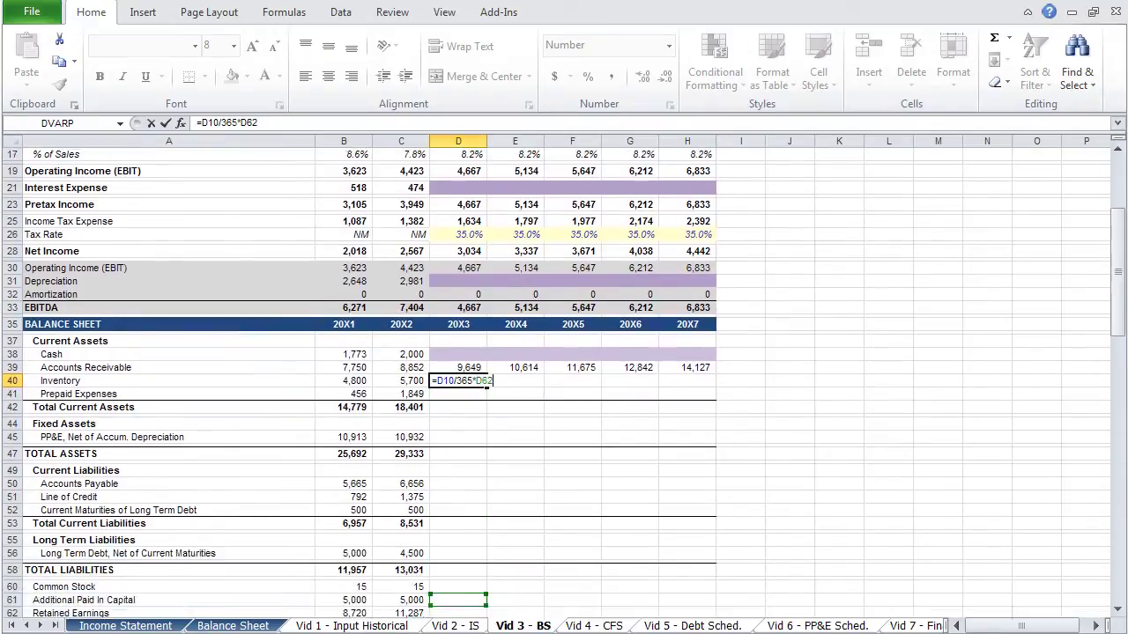
pyautogui.press('Up')
pyautogui.press('Up')
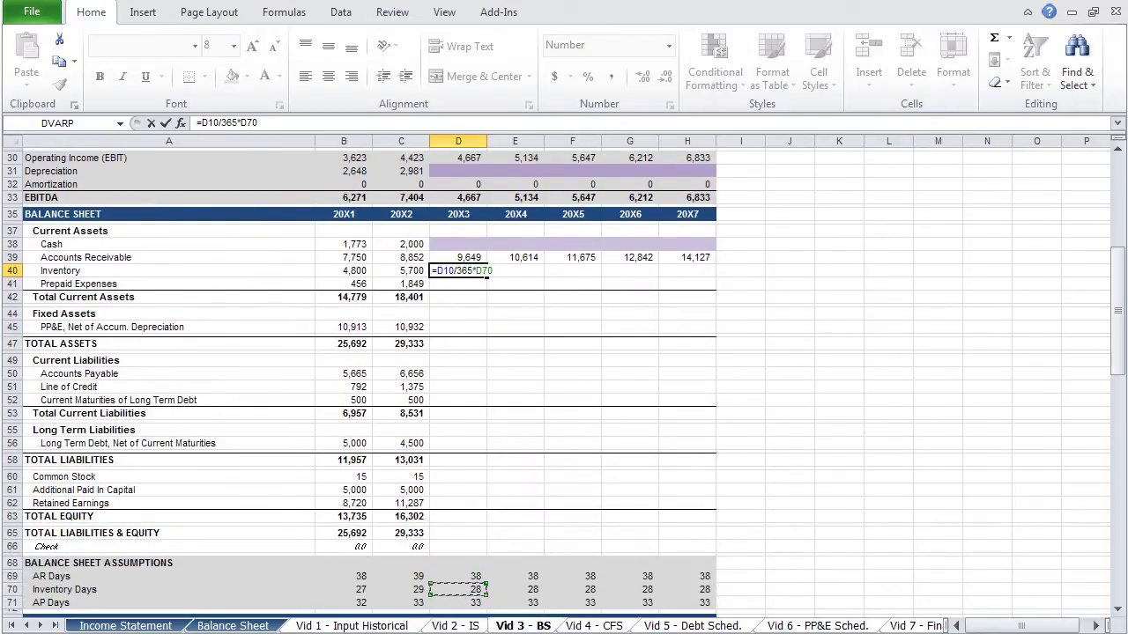
pyautogui.hotkey('ctrl', 'Return')
# - Fill the 20X3 Inventory formula in D40 across through 20X7 in column H
pyautogui.hotkey('shift', 'Right')
pyautogui.hotkey('shift', 'Right')
pyautogui.hotkey('shift', 'Right')
pyautogui.hotkey('shift', 'Right')
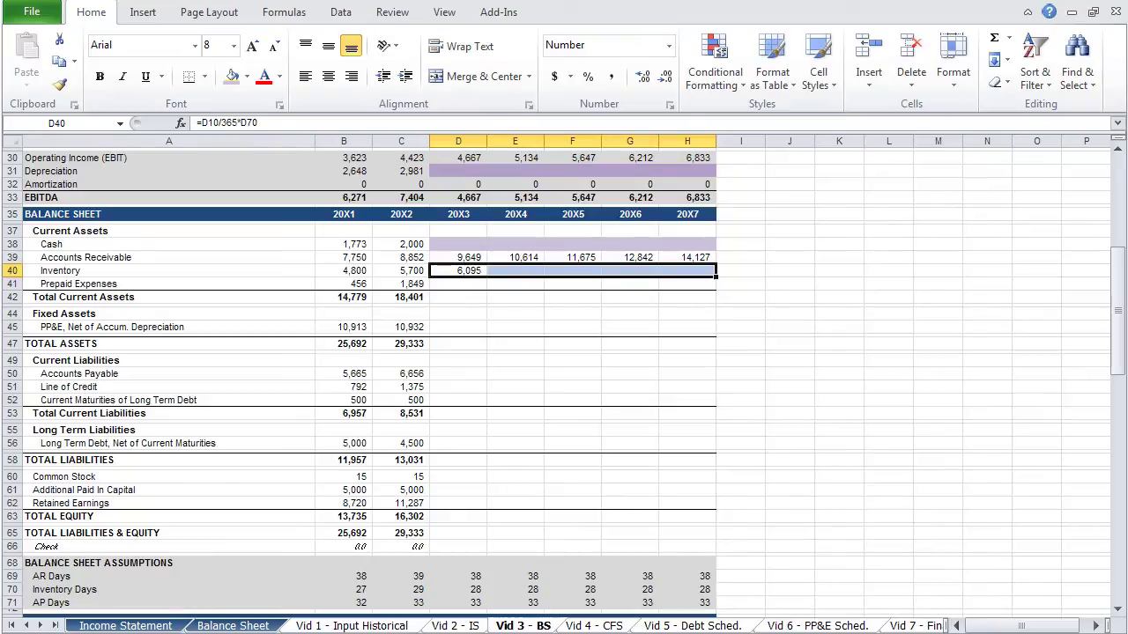
pyautogui.hotkey('ctrl', 'r')
# - Hold Prepaid Expenses at the prior-year balance with =C41 in D41, and fill it across through H41
pyautogui.click(458, 283)
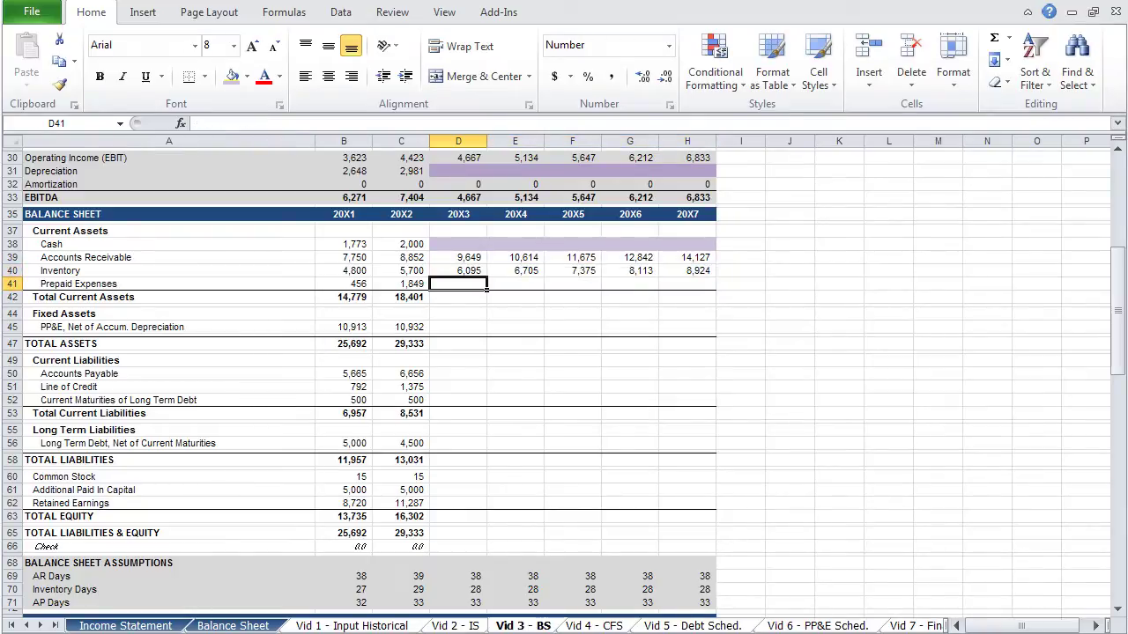
pyautogui.write('=')
pyautogui.press('Left')
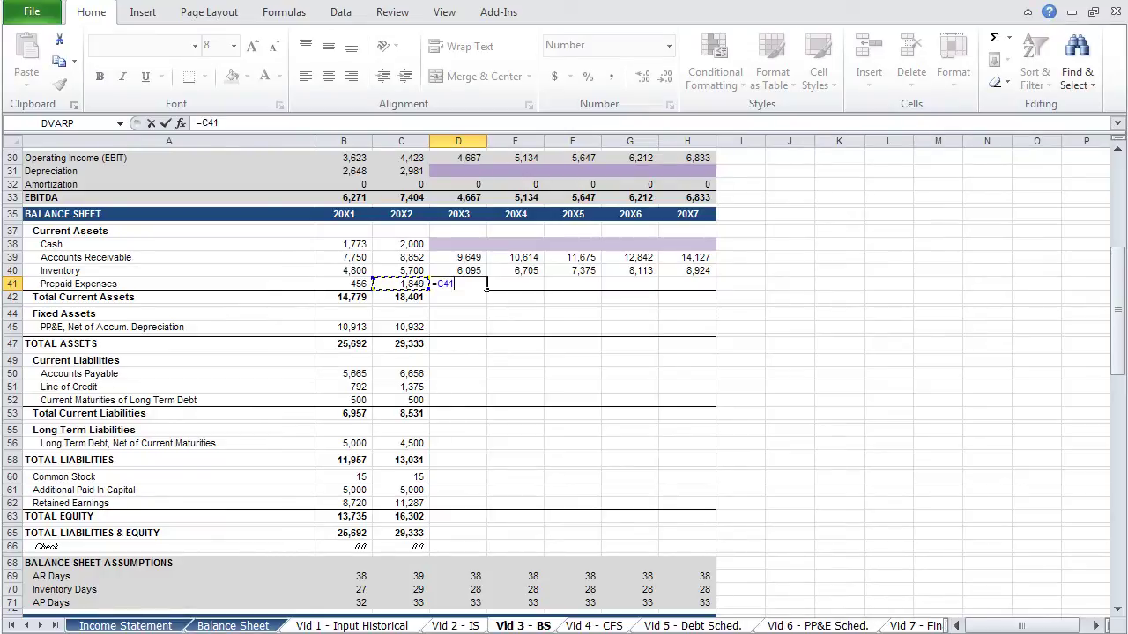
pyautogui.hotkey('ctrl', 'Return')
pyautogui.hotkey('shift', 'Right')
pyautogui.hotkey('shift', 'Right')
pyautogui.hotkey('shift', 'Right')
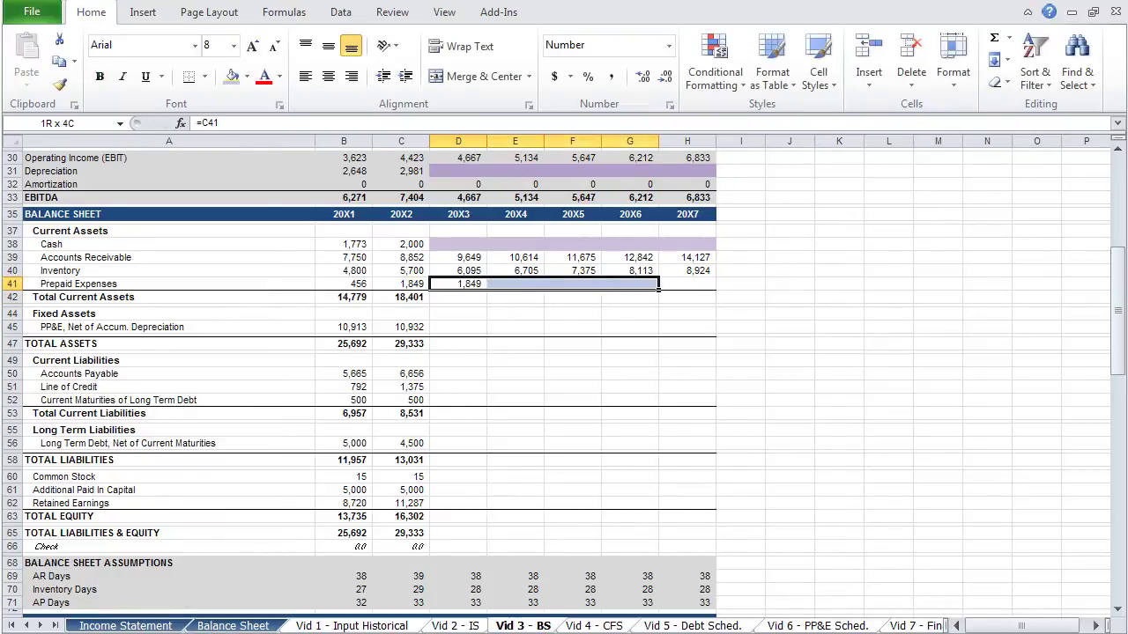
pyautogui.hotkey('shift', 'Right')
pyautogui.hotkey('ctrl', 'r')
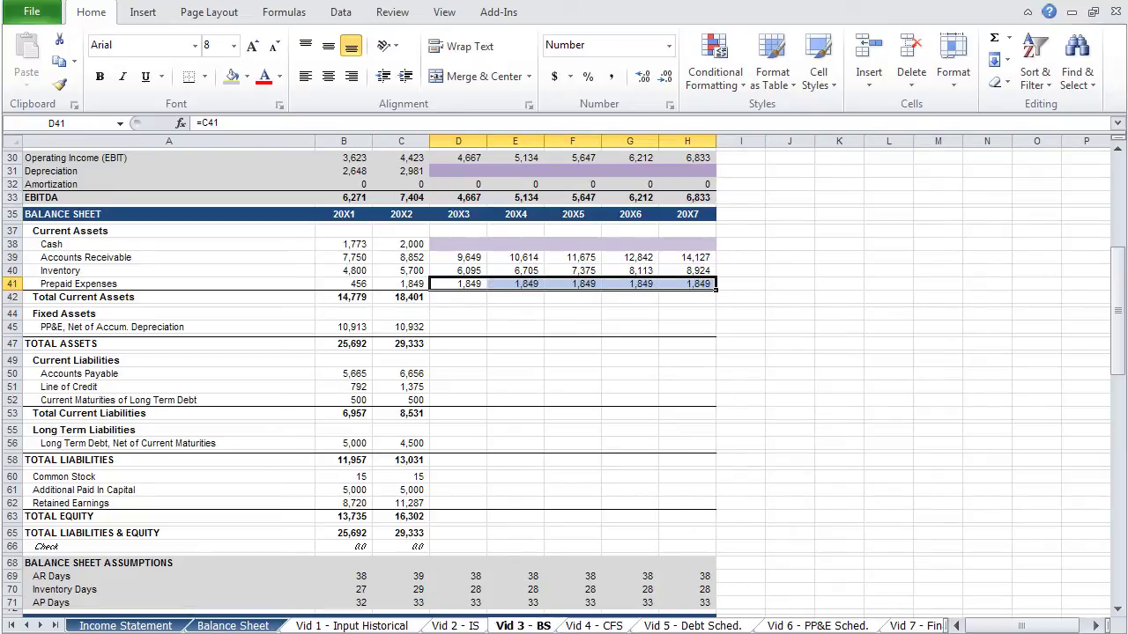
# - Total the 20X3 current assets in D42 with =SUM(D38:D41) and fill the formula across through H42
pyautogui.press('Down')
pyautogui.write('=sum(')
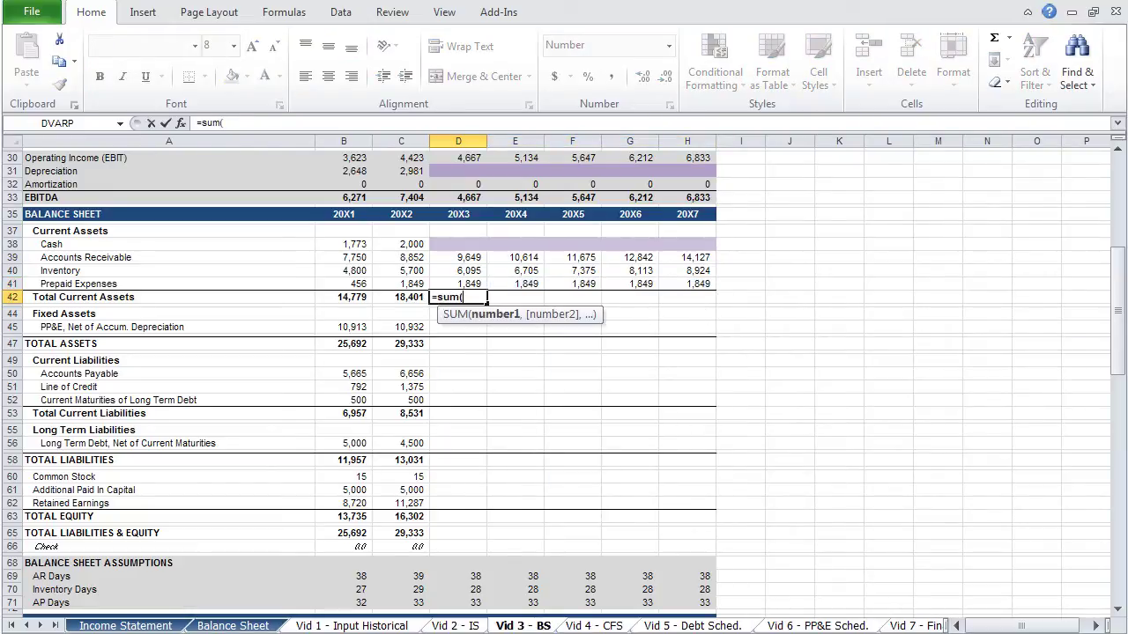
pyautogui.moveTo(458, 284); pyautogui.dragTo(458, 244)
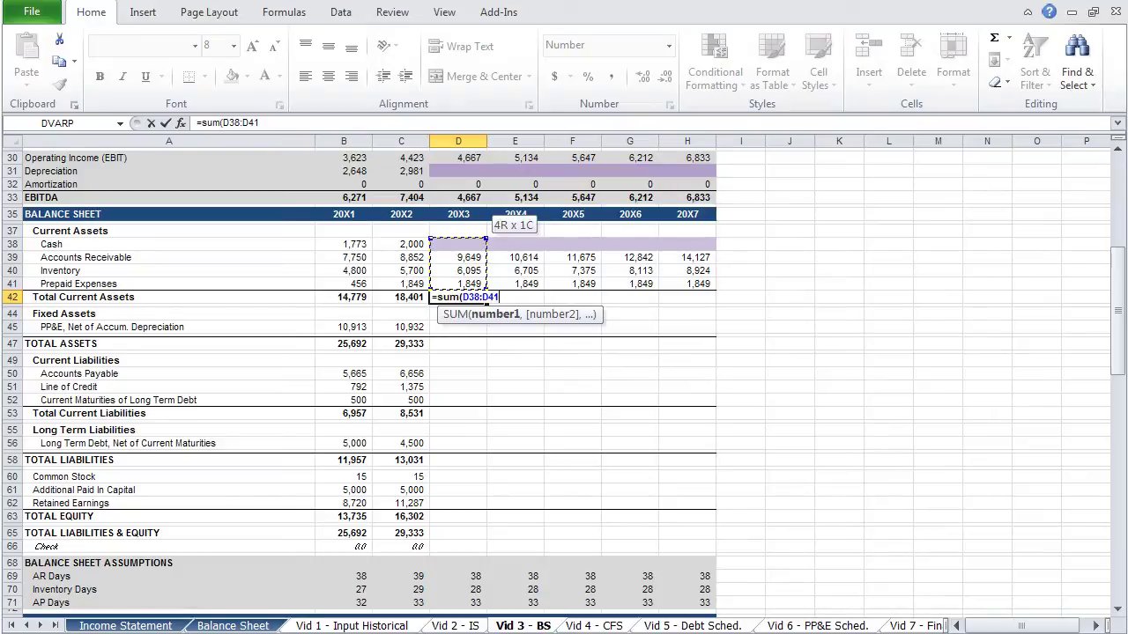
pyautogui.press('Return')
pyautogui.moveTo(458, 297); pyautogui.dragTo(687, 297)
pyautogui.hotkey('ctrl', 'r')
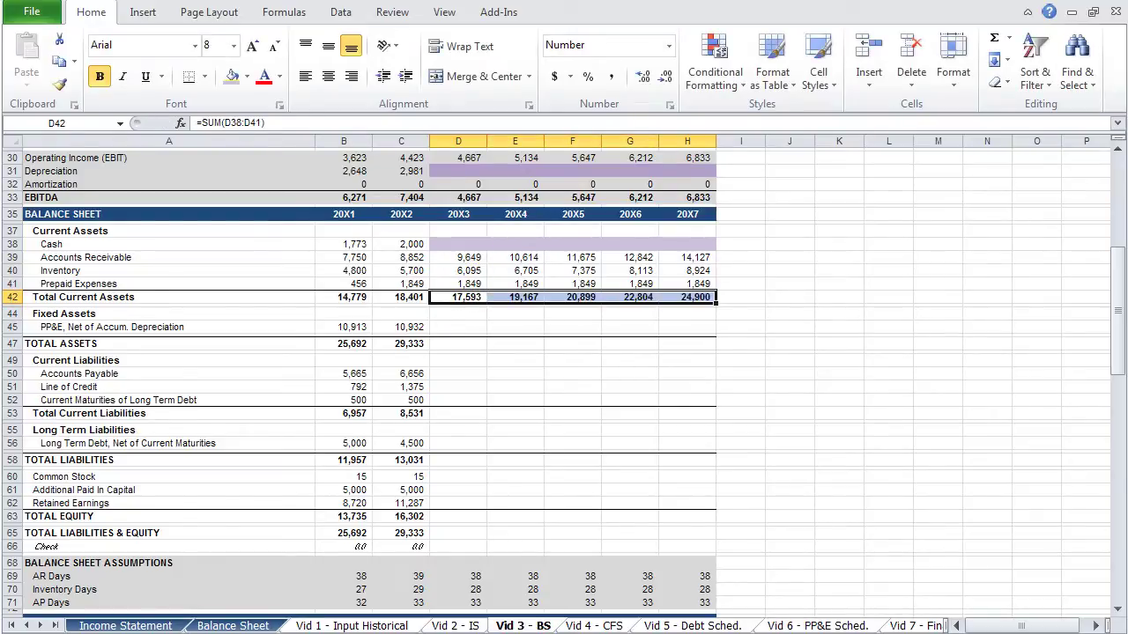
# - Shade the projected PP&E cells D45:H45 with a light purple theme fill colour
pyautogui.scroll(2, 564, 370)
pyautogui.click(458, 374)
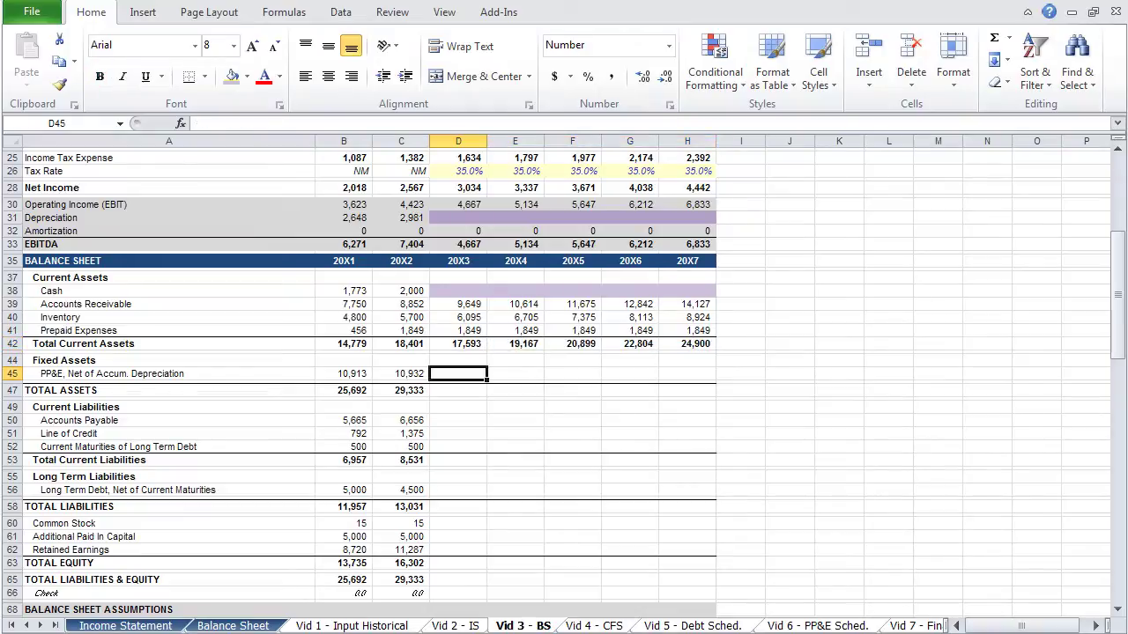
pyautogui.moveTo(458, 373); pyautogui.dragTo(687, 374)
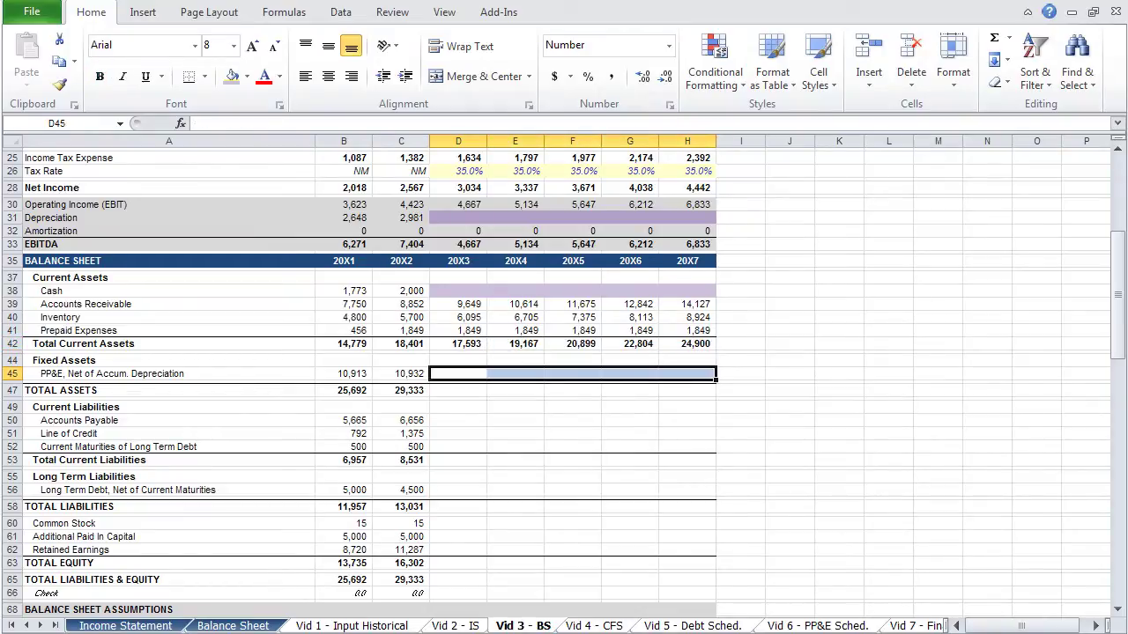
pyautogui.hotkey('alt', 'h')
pyautogui.press('h')
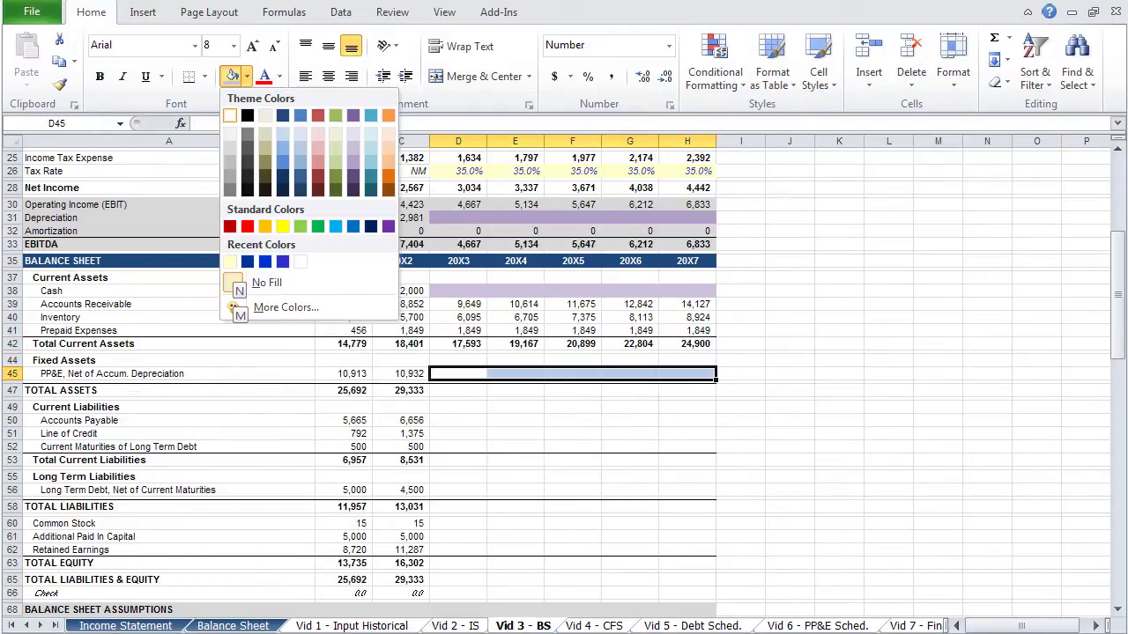
pyautogui.press('Down')
pyautogui.press('Down')
pyautogui.press('Right')
pyautogui.press('Right')
pyautogui.press('Right')
pyautogui.press('Right')
pyautogui.press('Right')
pyautogui.press('Right')
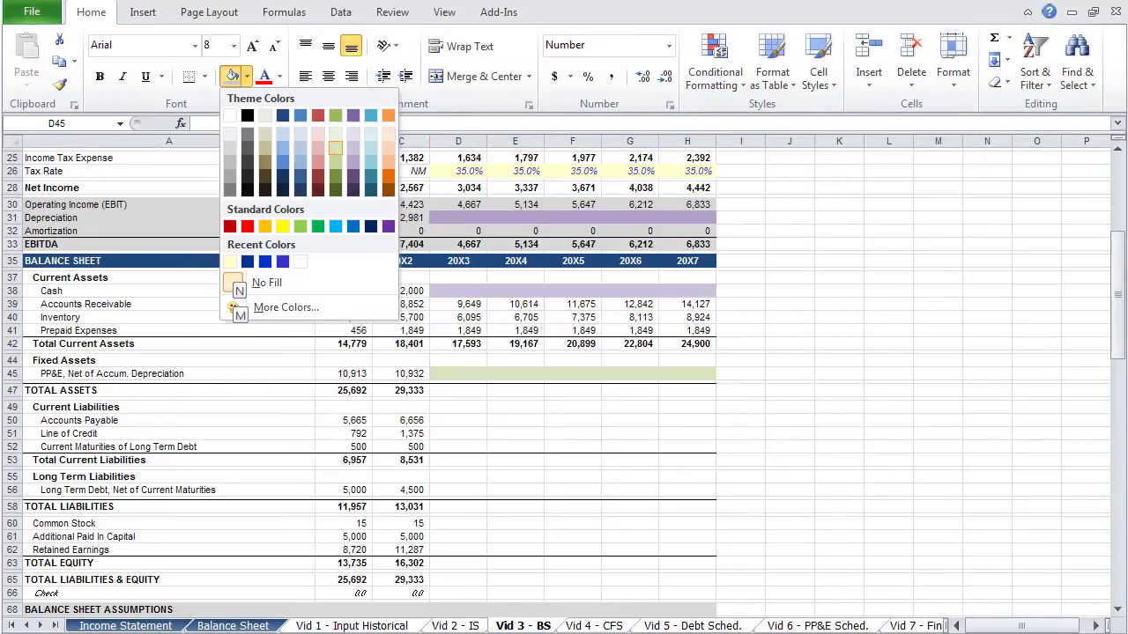
pyautogui.press('Escape')
# - Fill the Total Assets formula from C47 across through H47 and check the copied references in D47 and E47
pyautogui.press('Down')
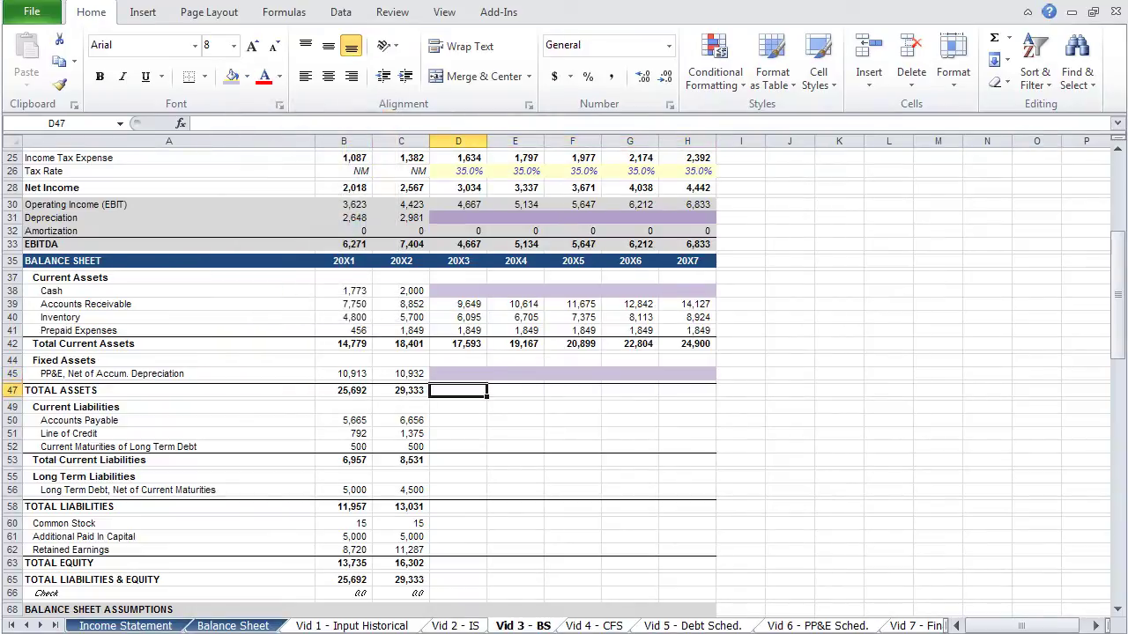
pyautogui.press('Left')
pyautogui.hotkey('shift', 'Right')
pyautogui.hotkey('shift', 'Right')
pyautogui.hotkey('shift', 'Right')
pyautogui.hotkey('shift', 'Right')
pyautogui.hotkey('shift', 'Right')
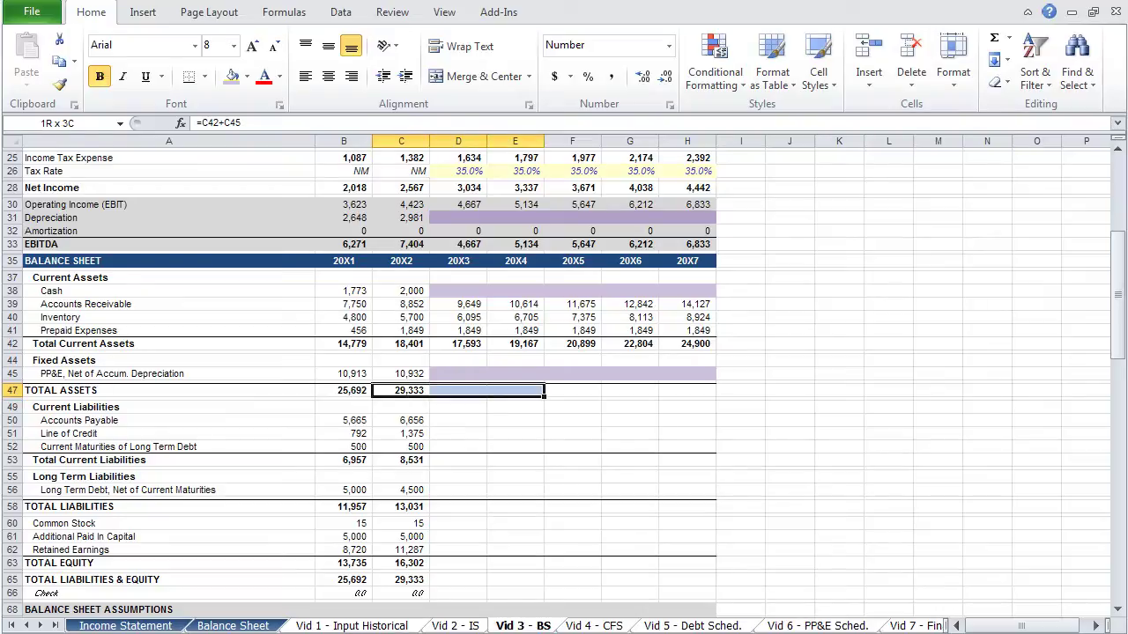
pyautogui.hotkey('ctrl', 'r')
pyautogui.press('Right')
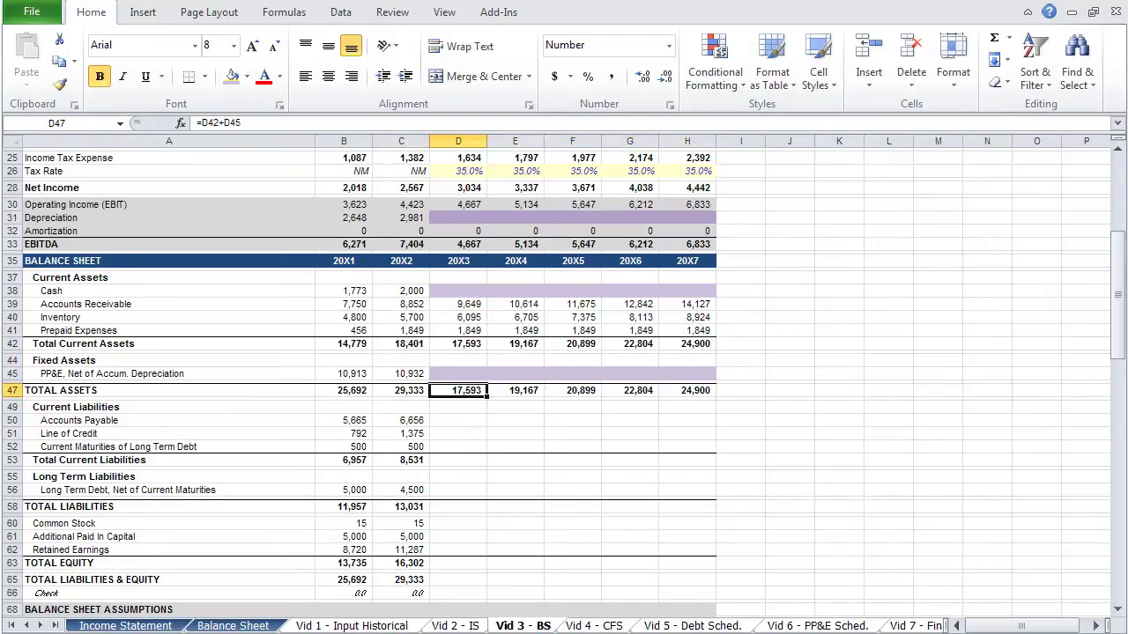
pyautogui.press('F2')
pyautogui.press('Tab')
pyautogui.press('F2')
pyautogui.press('Escape')
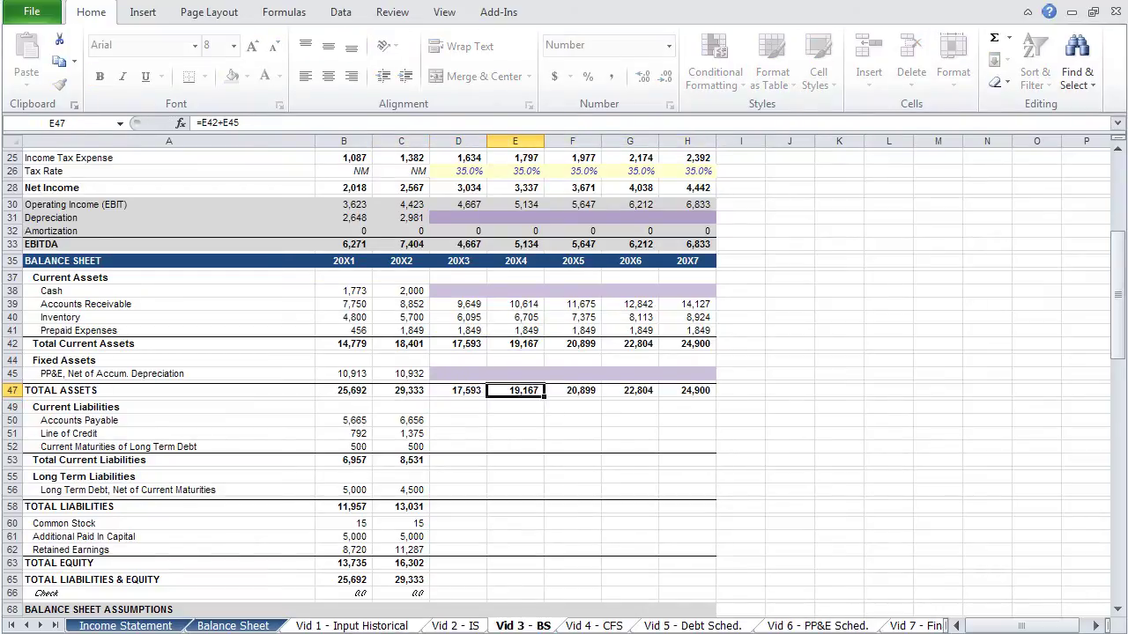
# - Calculate 20X3 Accounts Payable in D50 from Cost of Goods Sold and AP Days with =D10/365*D71
pyautogui.press('Down')
pyautogui.press('Down')
pyautogui.press('Left')
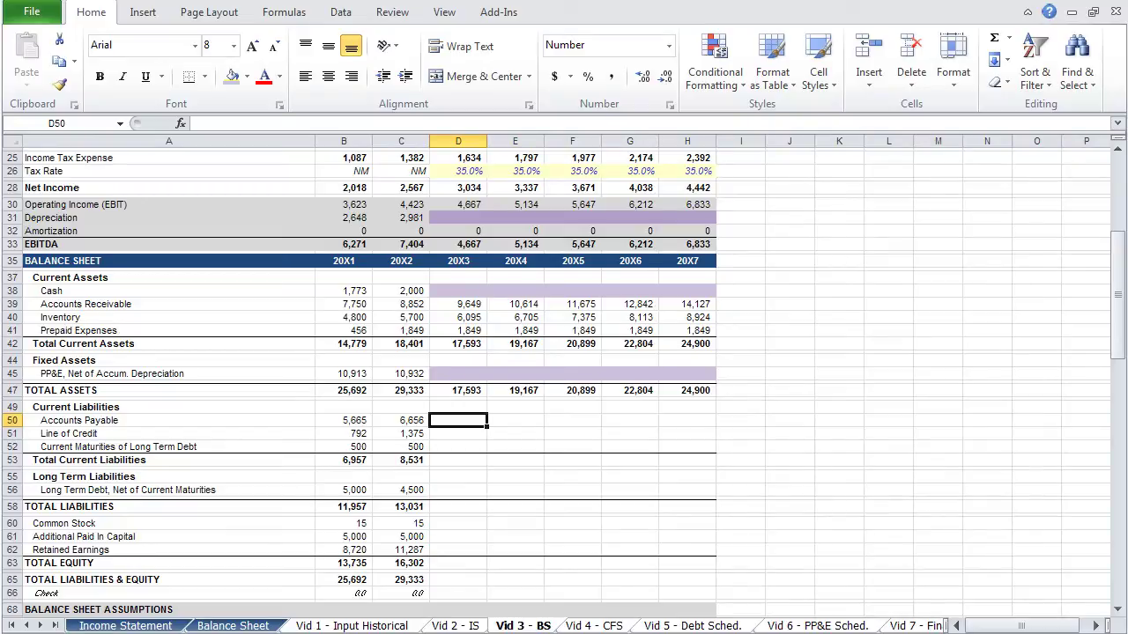
pyautogui.write('=')
pyautogui.press('Up')
pyautogui.press('Up')
pyautogui.press('Up')
pyautogui.press('Up')
pyautogui.press('Up')
pyautogui.press('Up')
pyautogui.press('Up')
pyautogui.press('Up')
pyautogui.press('Up')
pyautogui.press('Up')
pyautogui.press('Up')
pyautogui.press('Up')
pyautogui.press('Up')
pyautogui.press('Up')
pyautogui.press('Up')
pyautogui.press('Up')
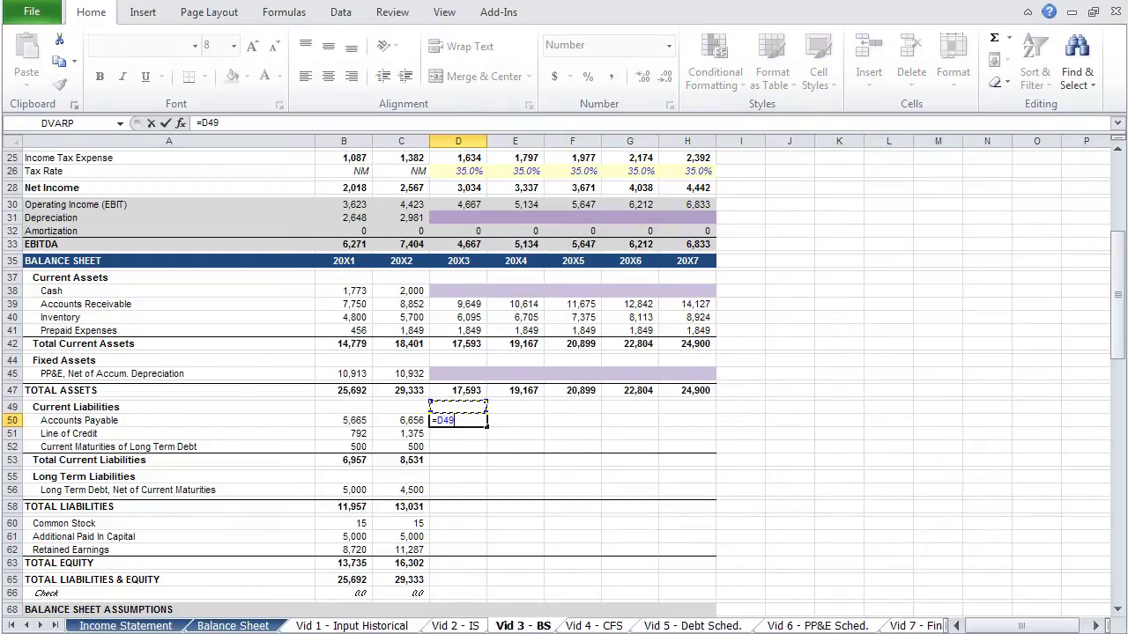
pyautogui.press('Up')
pyautogui.press('Up')
pyautogui.press('Up')
pyautogui.press('Up')
pyautogui.press('Up')
pyautogui.press('Up')
pyautogui.press('Up')
pyautogui.press('Up')
pyautogui.press('Up')
pyautogui.press('Up')
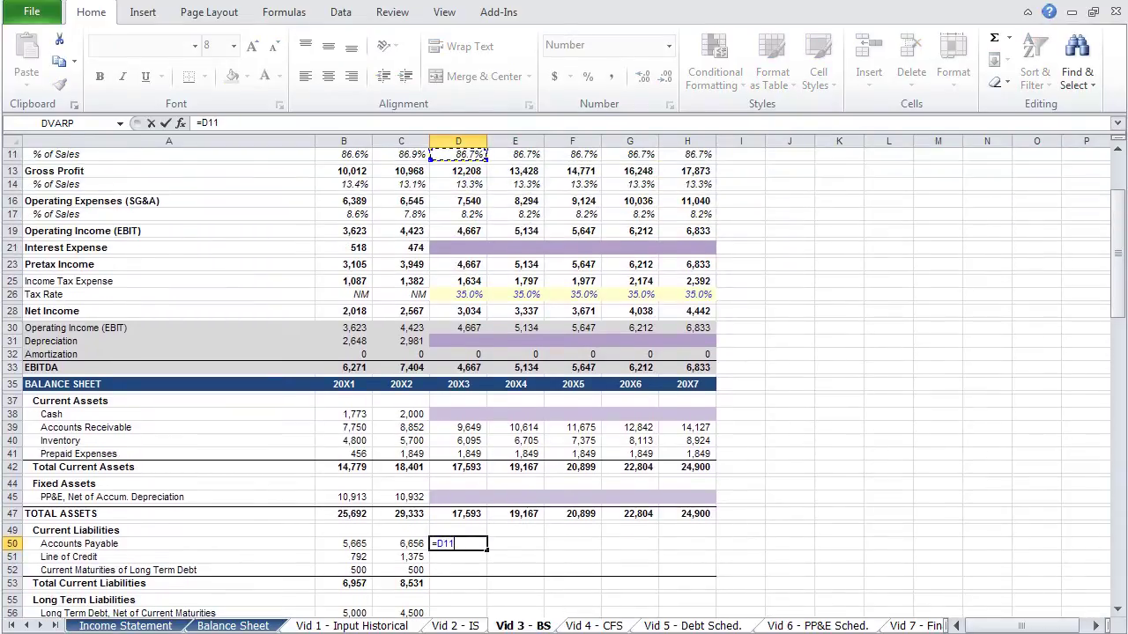
pyautogui.press('Up')
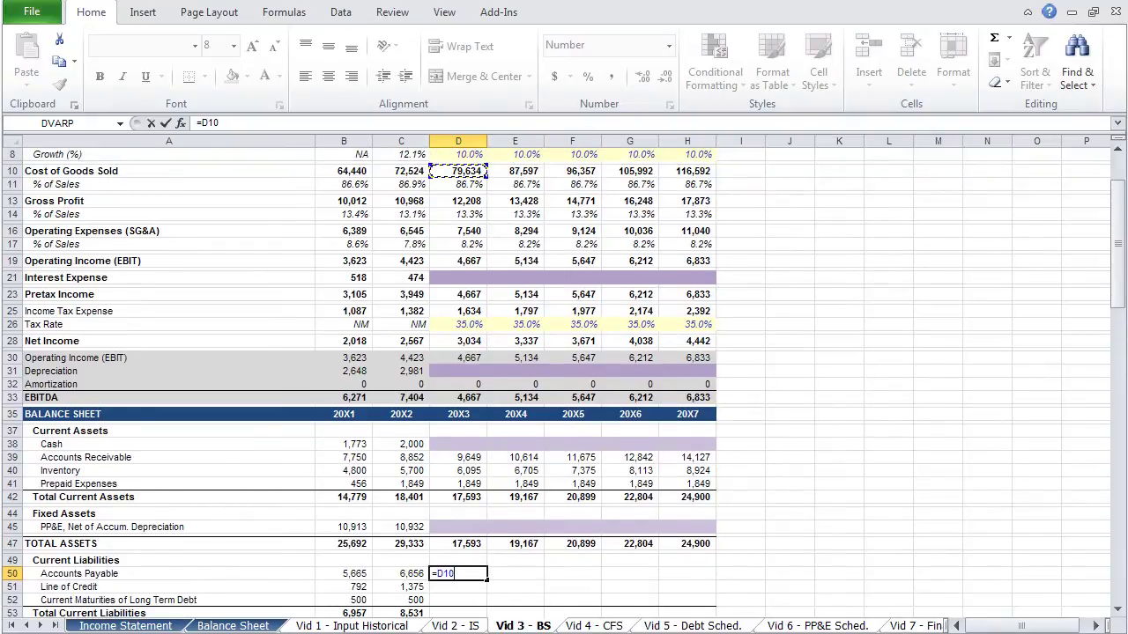
pyautogui.write('/365*')
pyautogui.press('Down')
pyautogui.press('Down')
pyautogui.press('Down')
pyautogui.press('Down')
pyautogui.press('Down')
pyautogui.press('Down')
pyautogui.press('Down')
pyautogui.press('Down')
pyautogui.press('Down')
pyautogui.press('Down')
pyautogui.press('Down')
pyautogui.press('Down')
pyautogui.press('Down')
pyautogui.press('Down')
pyautogui.press('Down')
pyautogui.press('Down')
pyautogui.press('Down')
pyautogui.press('Down')
pyautogui.press('Down')
pyautogui.press('Down')
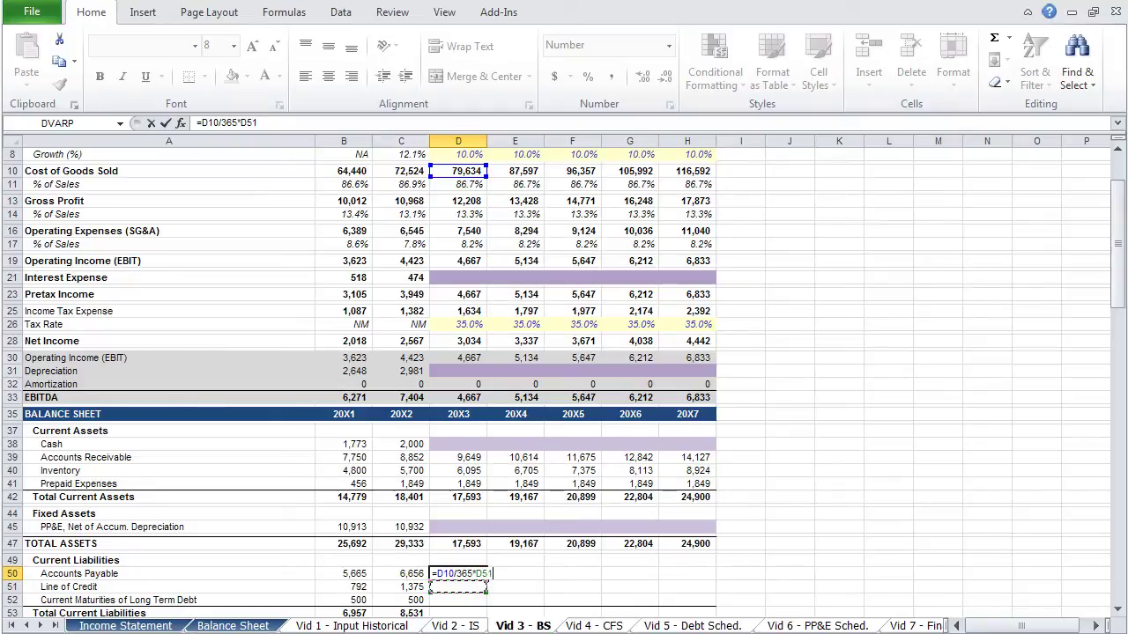
pyautogui.press('Down')
pyautogui.press('Down')
pyautogui.press('Down')
pyautogui.press('Up')
pyautogui.press('Up')
pyautogui.press('Up')
pyautogui.press('Up')
pyautogui.press('Up')
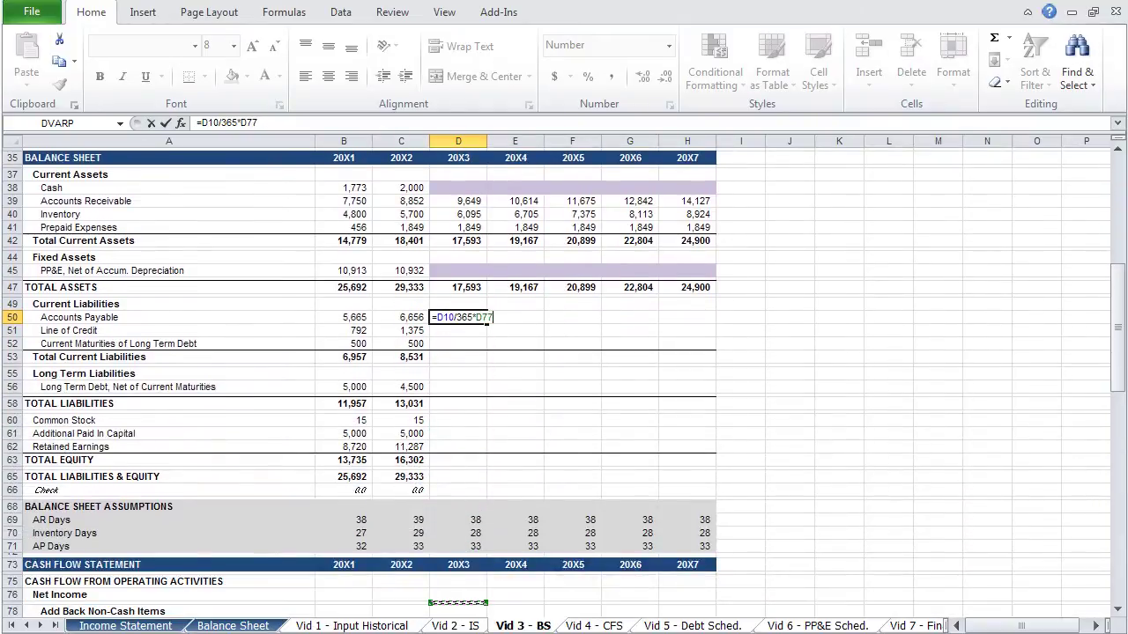
pyautogui.press('Up')
pyautogui.hotkey('ctrl', 'Return')
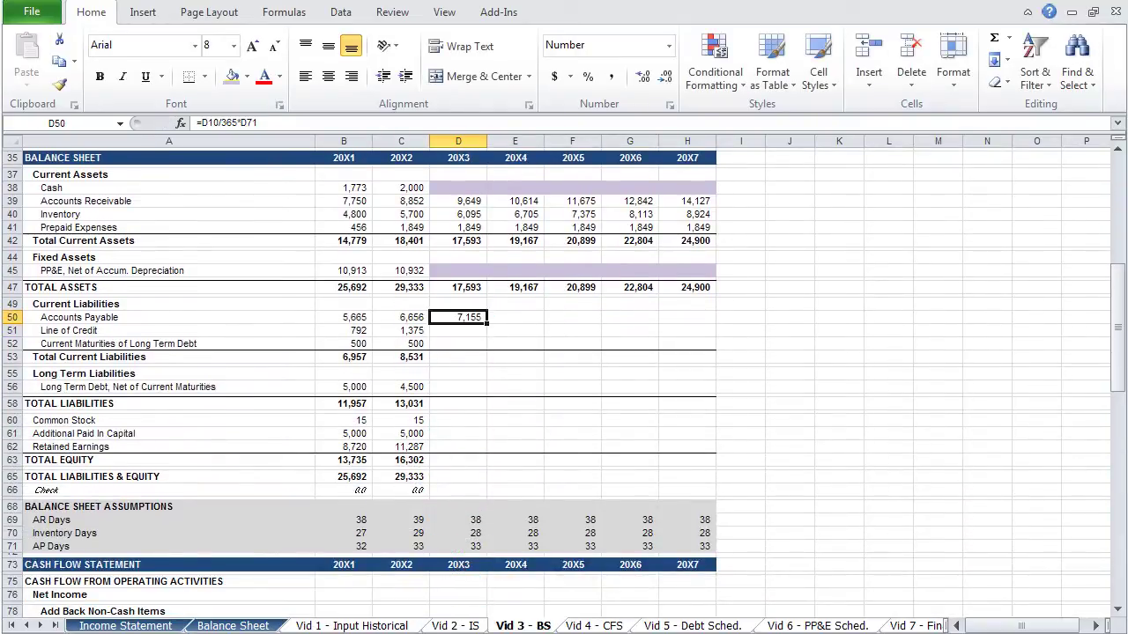
# - Fill the Accounts Payable formula from D50 across through H50
pyautogui.hotkey('shift', 'Right')
pyautogui.hotkey('shift', 'Right')
pyautogui.hotkey('shift', 'Right')
pyautogui.hotkey('shift', 'Right')
pyautogui.hotkey('ctrl', 'r')
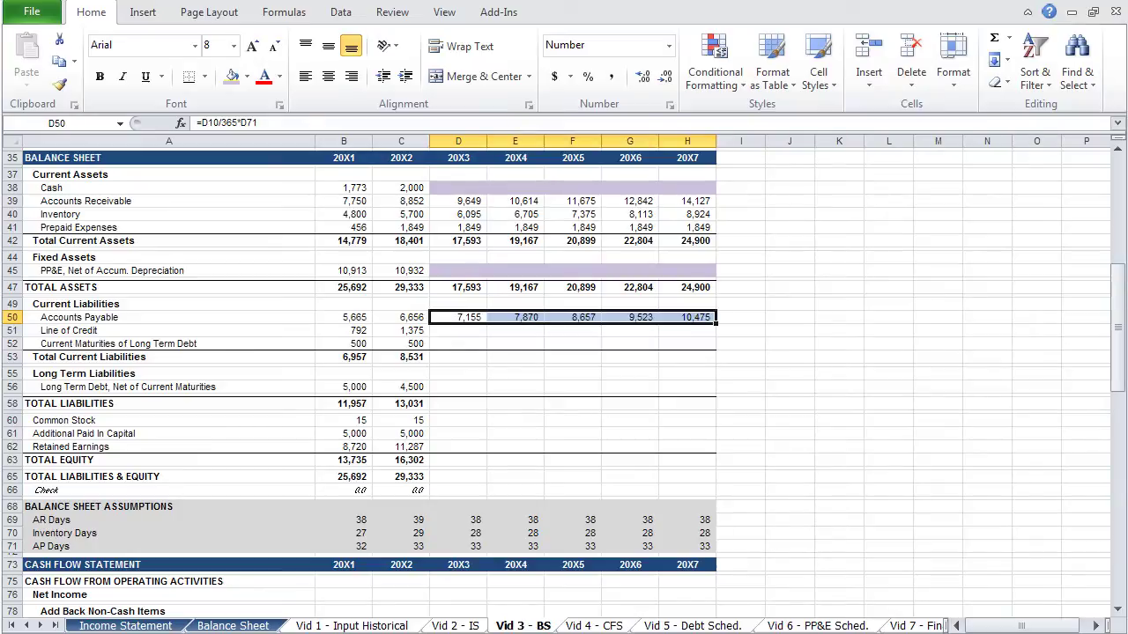
# - Shade the projected Line of Credit and Current Maturities of Long Term Debt cells D51:H52 with the light purple theme fill colour
pyautogui.click(458, 330)
pyautogui.hotkey('shift', 'Down')
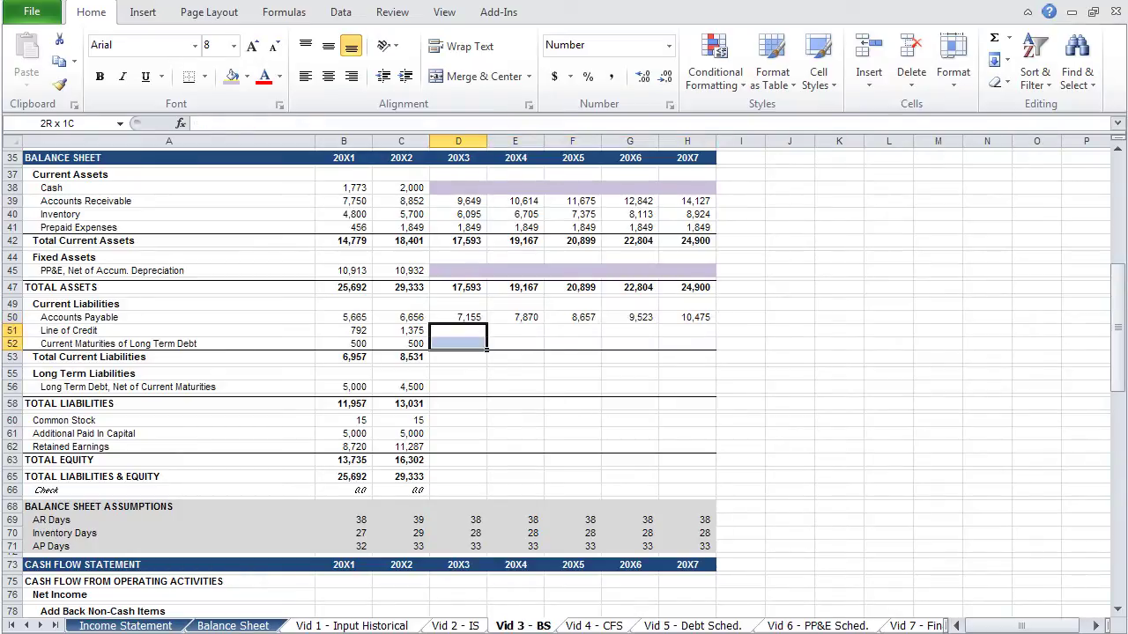
pyautogui.hotkey('shift', 'Right')
pyautogui.hotkey('shift', 'Right')
pyautogui.hotkey('shift', 'Right')
pyautogui.hotkey('shift', 'Right')
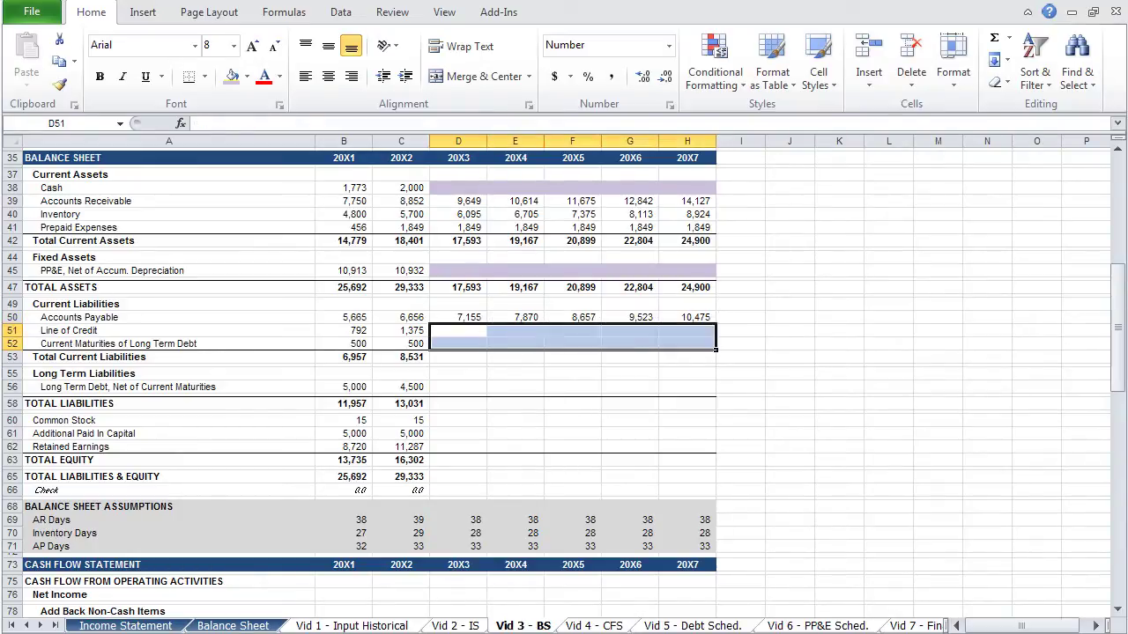
pyautogui.press('alt')
pyautogui.press('h')
pyautogui.press('h')
pyautogui.press('Down')
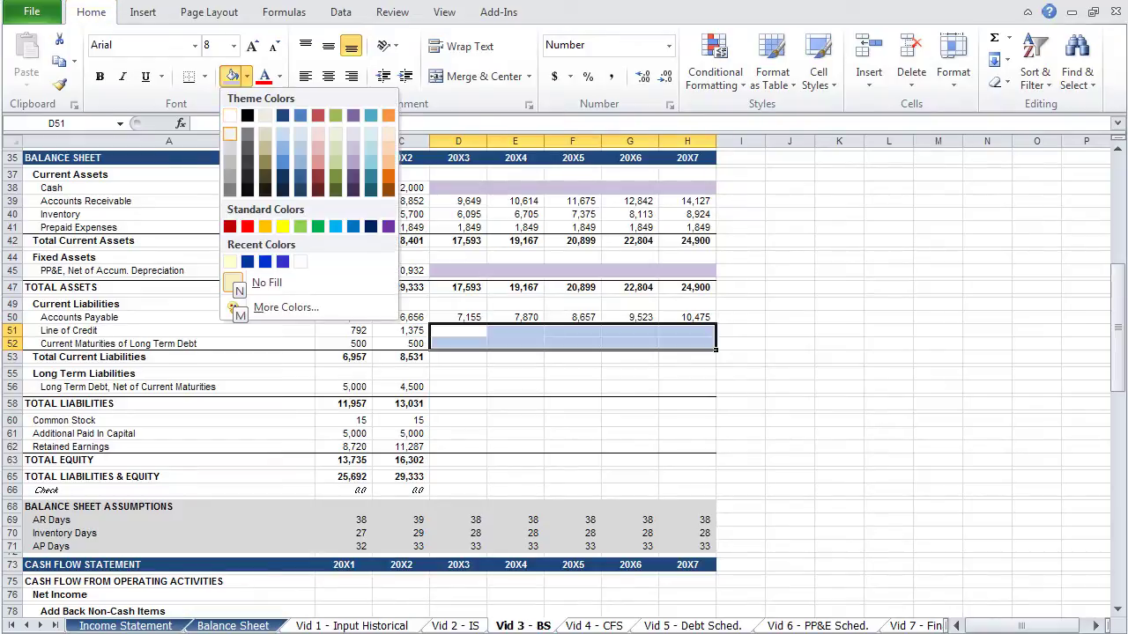
pyautogui.press('Down')
pyautogui.press('Down')
pyautogui.press('Up')
pyautogui.press('Right')
pyautogui.press('Right')
pyautogui.press('Right')
pyautogui.press('Right')
pyautogui.press('Right')
pyautogui.press('Right')
pyautogui.press('Right')
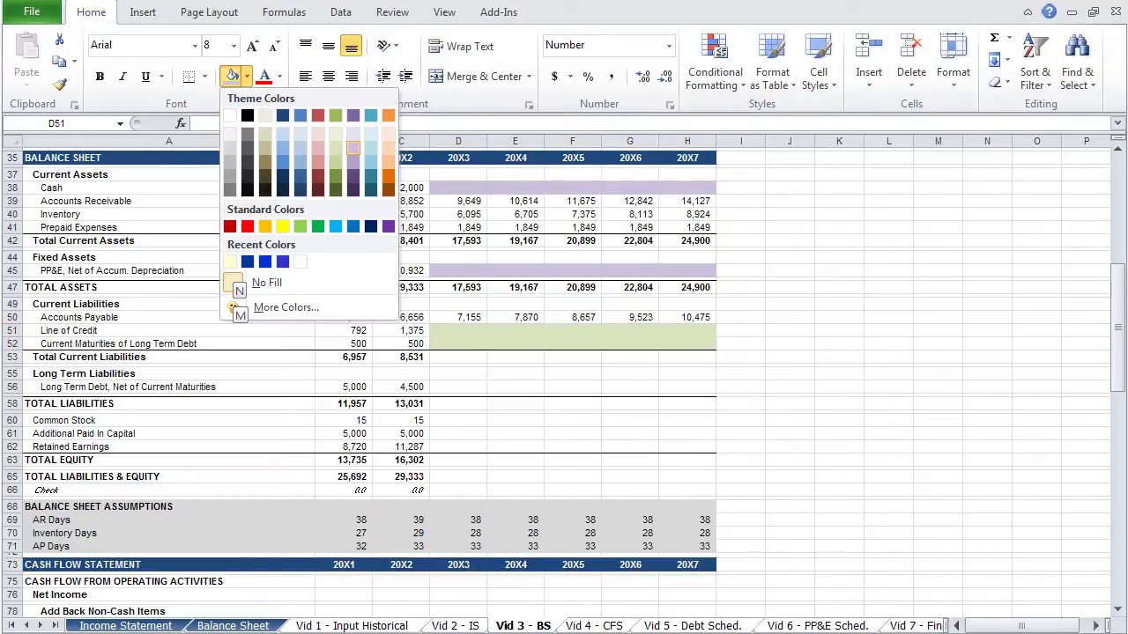
pyautogui.press('Return')
# - Fill the Total Current Liabilities formula from C53 across through H53
pyautogui.press('Down')
pyautogui.press('Down')
pyautogui.press('Left')
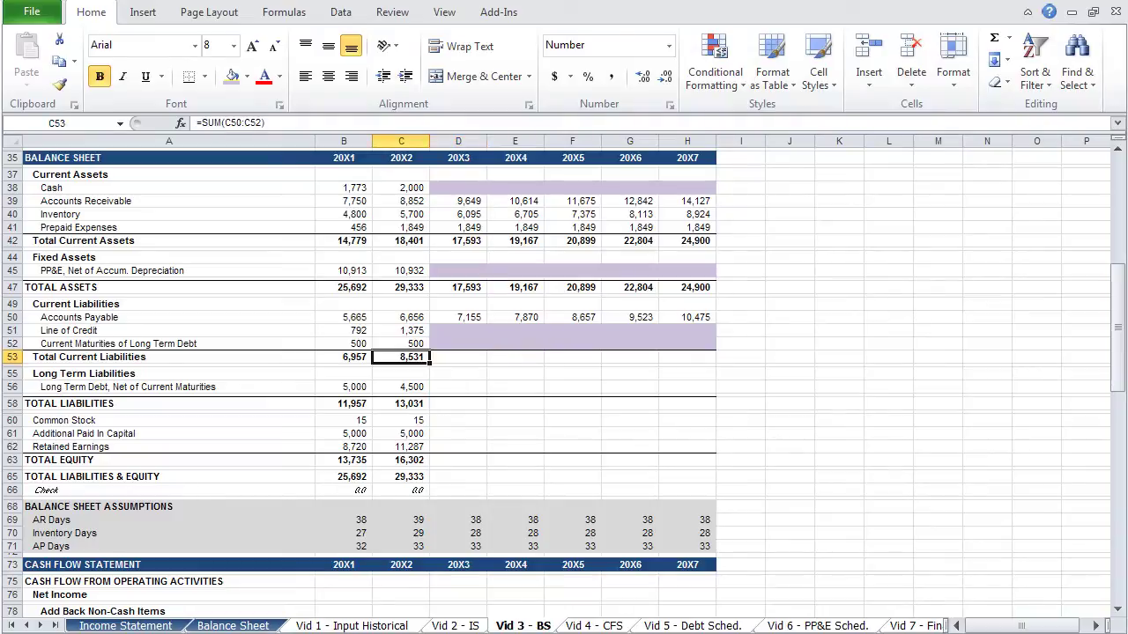
pyautogui.hotkey('shift', 'Right')
pyautogui.hotkey('shift', 'Right')
pyautogui.hotkey('shift', 'Right')
pyautogui.hotkey('shift', 'Right')
pyautogui.hotkey('shift', 'Right')
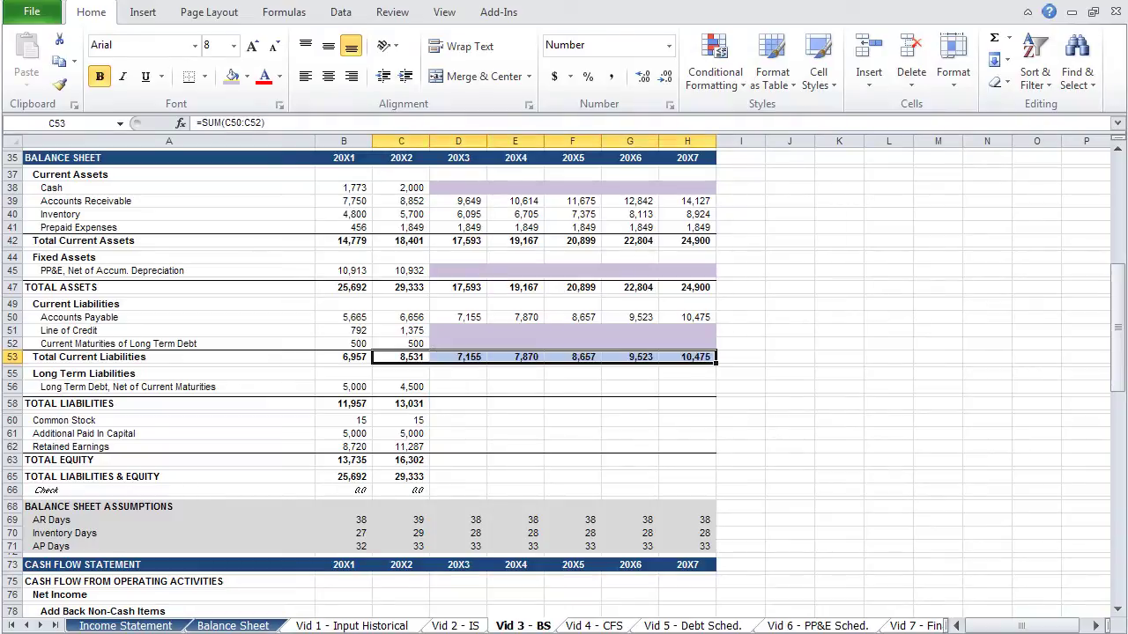
# - Shade the projected Long Term Debt cells D56:H56 with the light purple theme fill colour
pyautogui.press('Down')
pyautogui.press('Down')
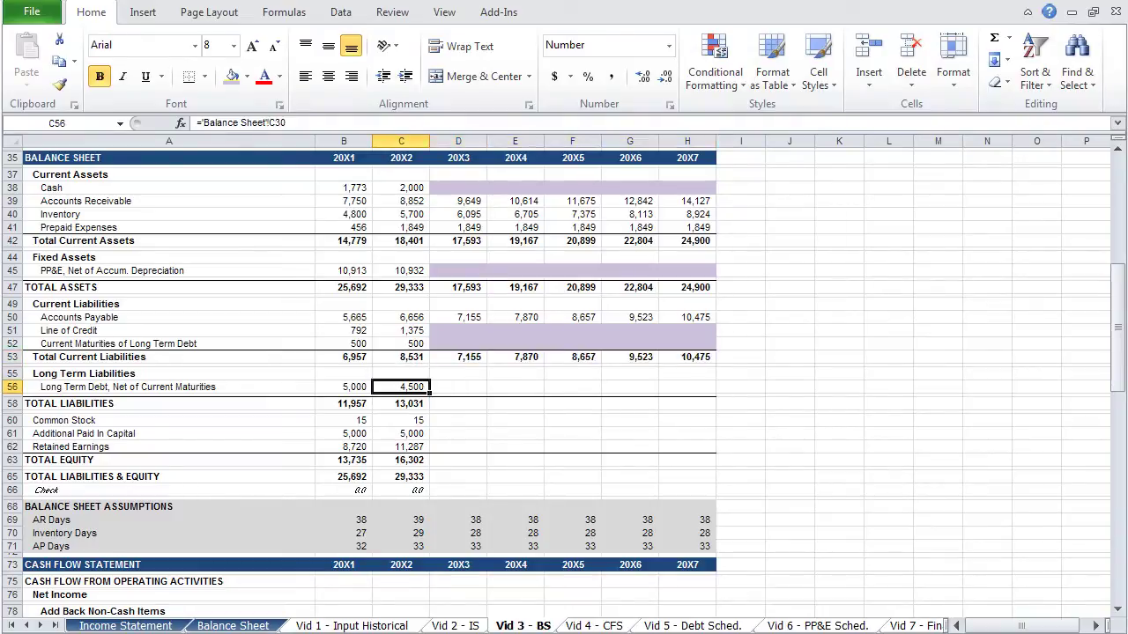
pyautogui.press('Right')
pyautogui.hotkey('shift', 'Right')
pyautogui.hotkey('shift', 'Right')
pyautogui.hotkey('shift', 'Right')
pyautogui.hotkey('shift', 'Right')
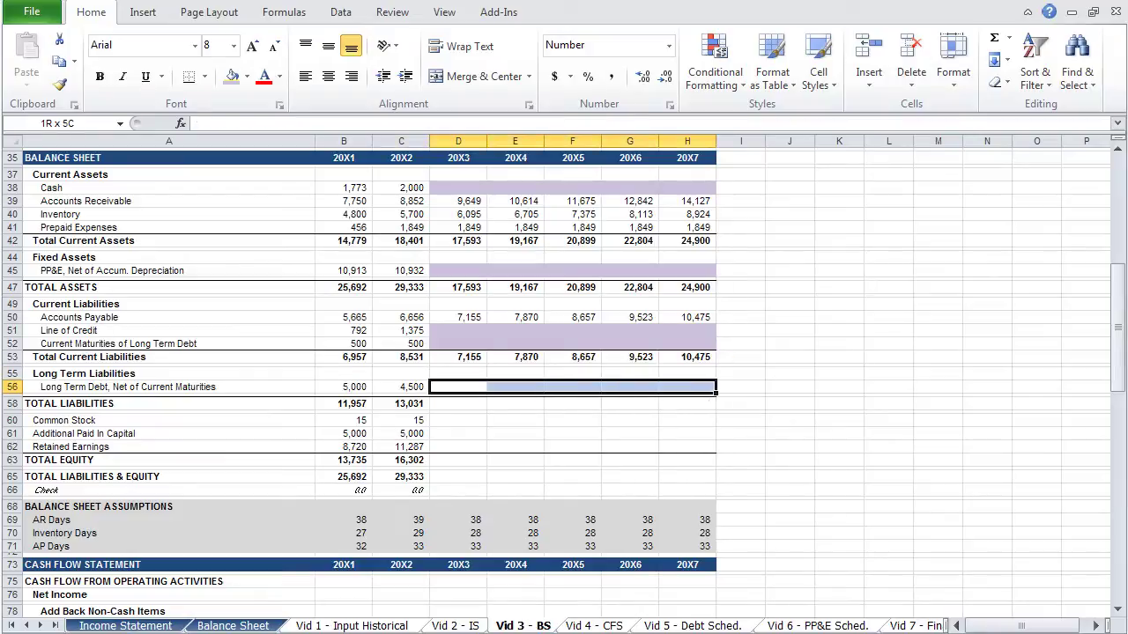
pyautogui.hotkey('alt', 'h')
pyautogui.press('h')
pyautogui.press('Right')
pyautogui.press('Right')
pyautogui.press('Right')
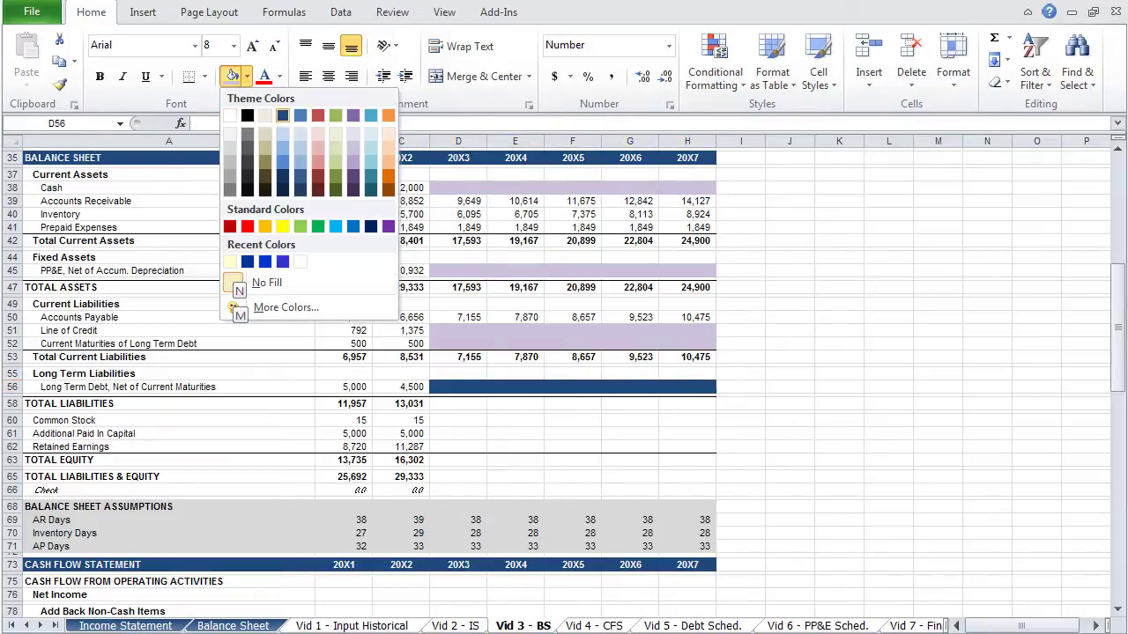
pyautogui.press('Right')
pyautogui.press('Right')
pyautogui.press('Right')
pyautogui.press('Down')
pyautogui.press('Down')
pyautogui.press('Right')
pyautogui.press('Return')
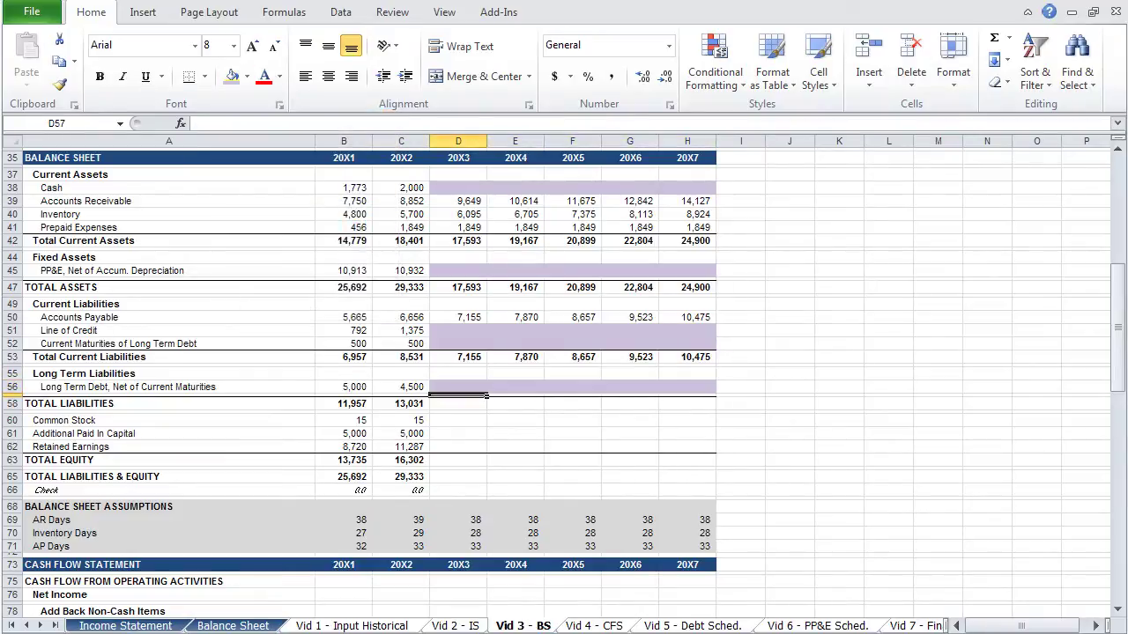
# - Fill the Total Liabilities formula from C58 across through H58
pyautogui.press('Down')
pyautogui.press('Left')
pyautogui.hotkey('shift', 'Right')
pyautogui.hotkey('shift', 'Right')
pyautogui.hotkey('shift', 'Right')
pyautogui.hotkey('shift', 'Right')
pyautogui.hotkey('shift', 'Right')
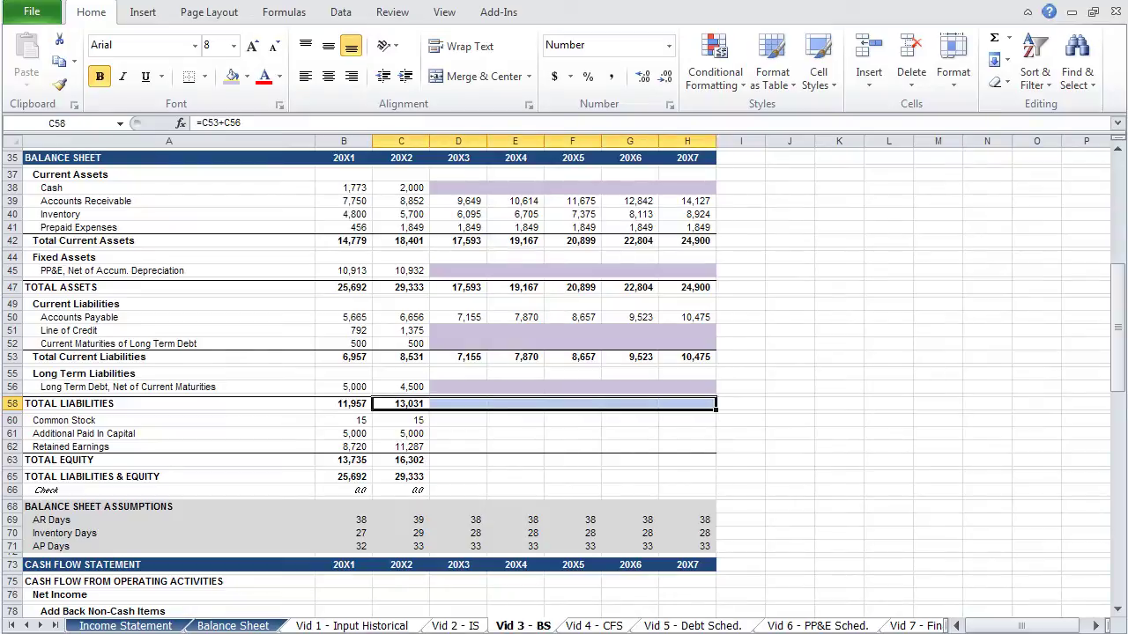
pyautogui.hotkey('ctrl', 'r')
pyautogui.hotkey('shift', 'Left')
pyautogui.hotkey('shift', 'Left')
pyautogui.hotkey('shift', 'Left')
pyautogui.hotkey('shift', 'Left')
pyautogui.hotkey('shift', 'Left')
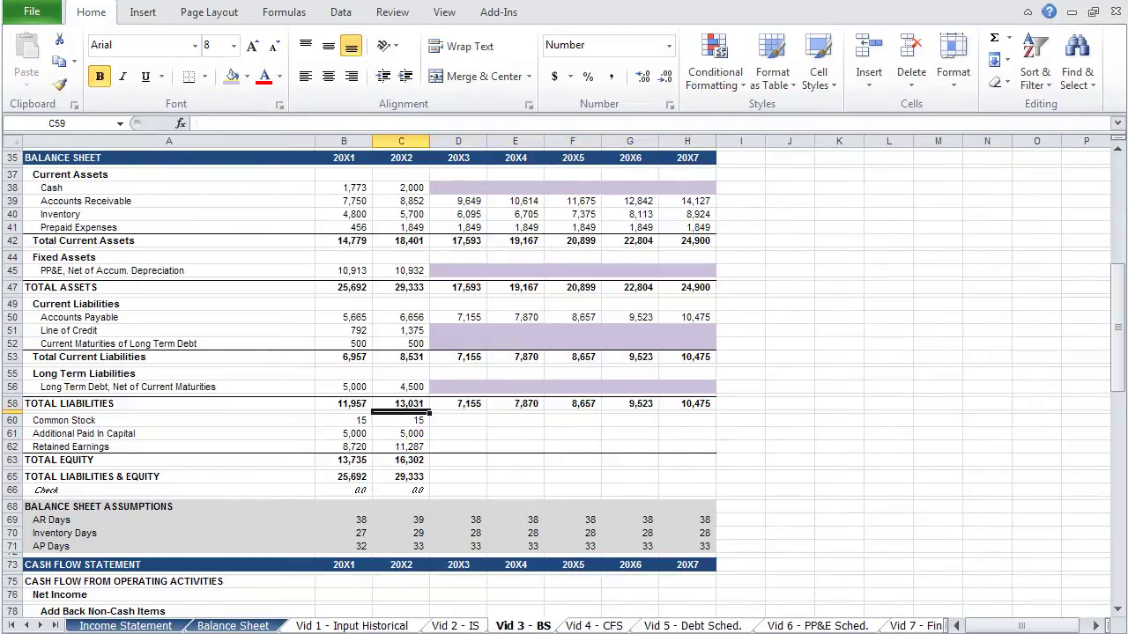
# - Hold Common Stock and Additional Paid In Capital at the prior-year balances with =C60 in D60 and =C61 in D61
pyautogui.press('Down')
pyautogui.press('Right')
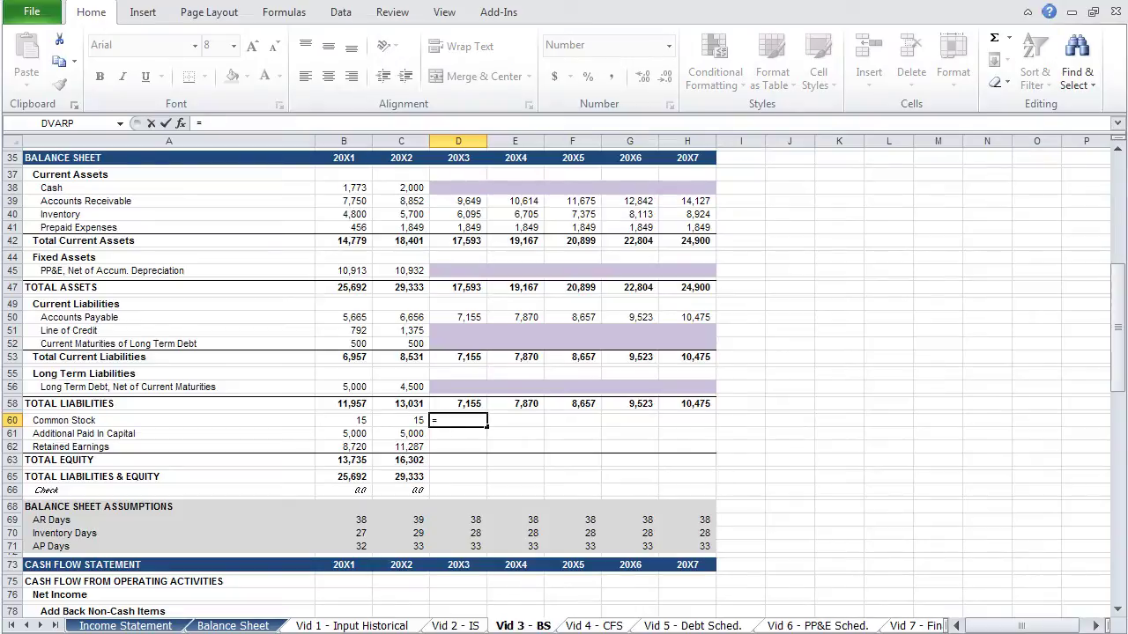
pyautogui.press('Left')
pyautogui.press('Return')
pyautogui.write('=')
pyautogui.press('Left')
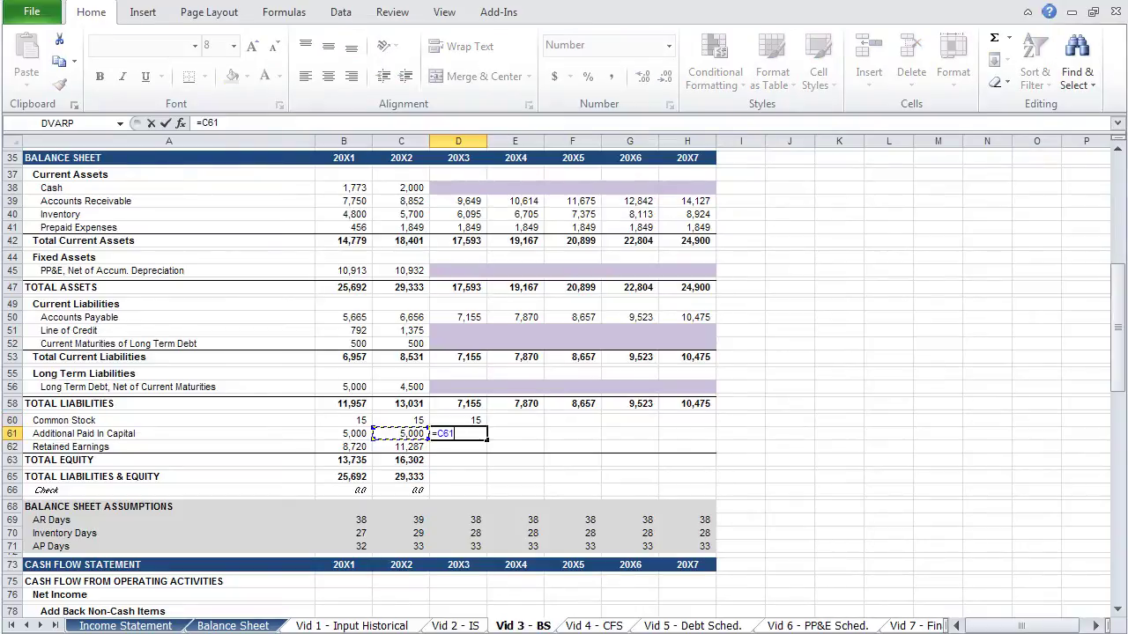
pyautogui.press('Return')
# - Fill the Common Stock and Additional Paid In Capital formulas from D60:D61 across through column H
pyautogui.press('Up')
pyautogui.hotkey('shift', 'Up')
pyautogui.hotkey('shift', 'Right')
pyautogui.hotkey('shift', 'Right')
pyautogui.hotkey('shift', 'Right')
pyautogui.hotkey('shift', 'Right')
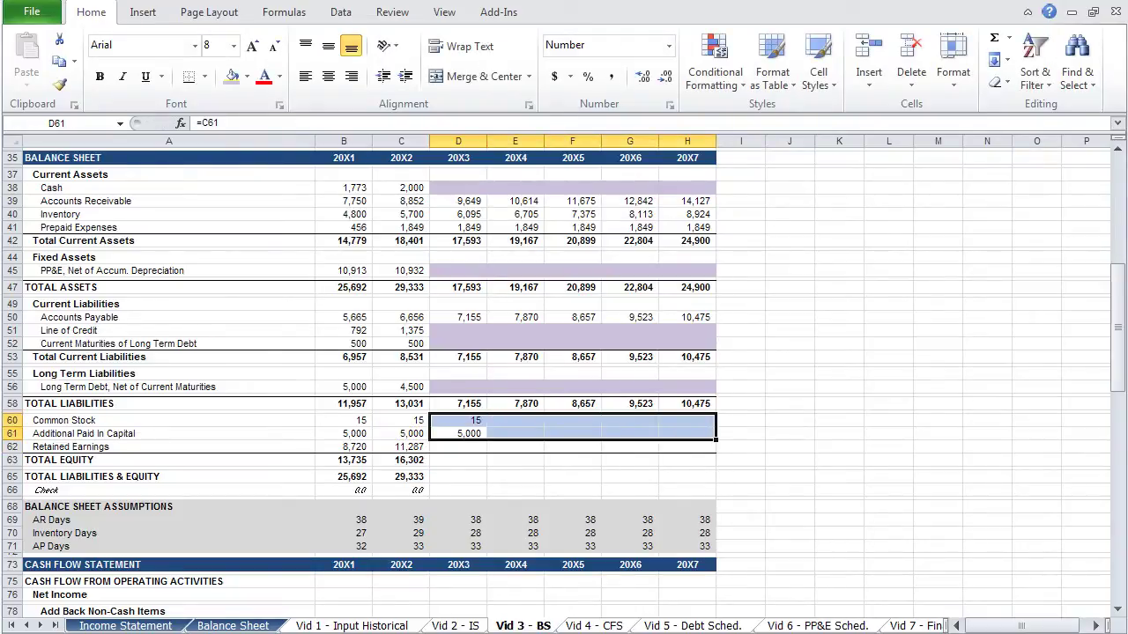
pyautogui.hotkey('ctrl', 'r')
# - Project 20X3 Retained Earnings in D62 as the prior-year balance plus Net Income with =C62+D28
pyautogui.press('Down')
pyautogui.scroll(1, 859, 575)
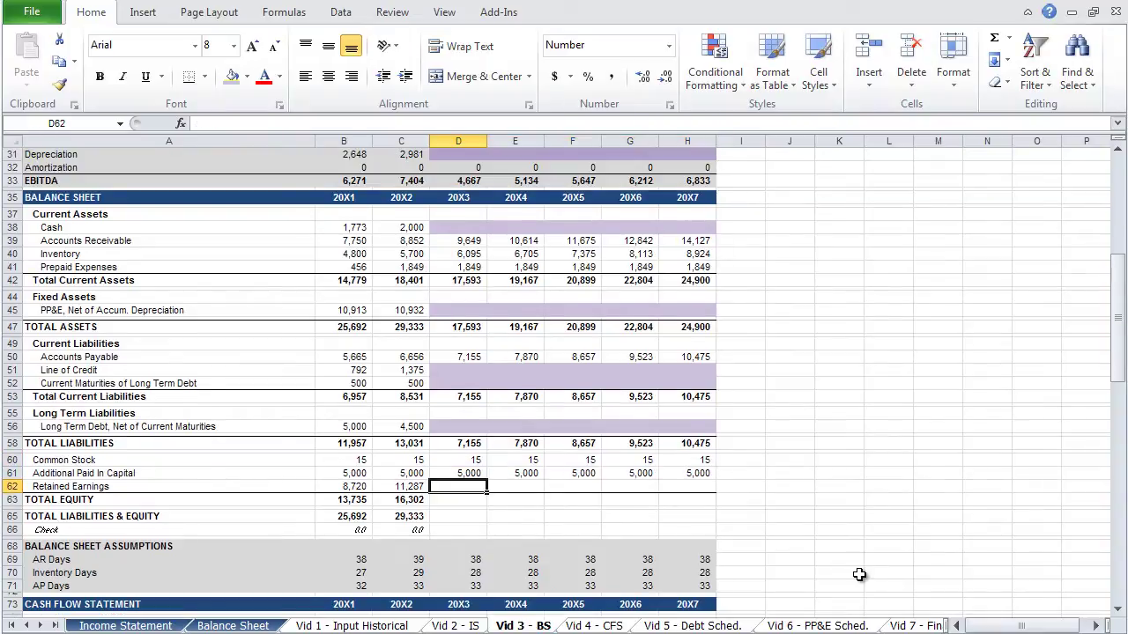
pyautogui.write('=')
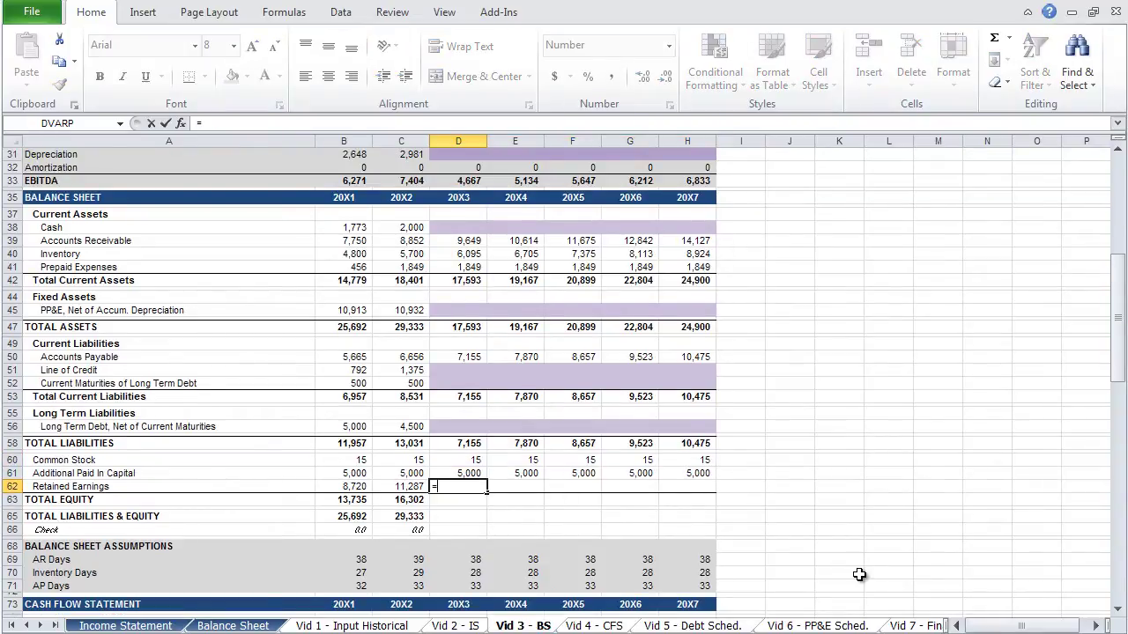
pyautogui.press('Left')
pyautogui.write('+')
pyautogui.press('Up')
pyautogui.press('Up')
pyautogui.press('Up')
pyautogui.press('Up')
pyautogui.press('Up')
pyautogui.press('Up')
pyautogui.press('Up')
pyautogui.press('Up')
pyautogui.press('Up')
pyautogui.press('Up')
pyautogui.press('Up')
pyautogui.press('Up')
pyautogui.press('Up')
pyautogui.press('Up')
pyautogui.press('Up')
pyautogui.press('Up')
pyautogui.press('Up')
pyautogui.press('Up')
pyautogui.press('Up')
pyautogui.press('Up')
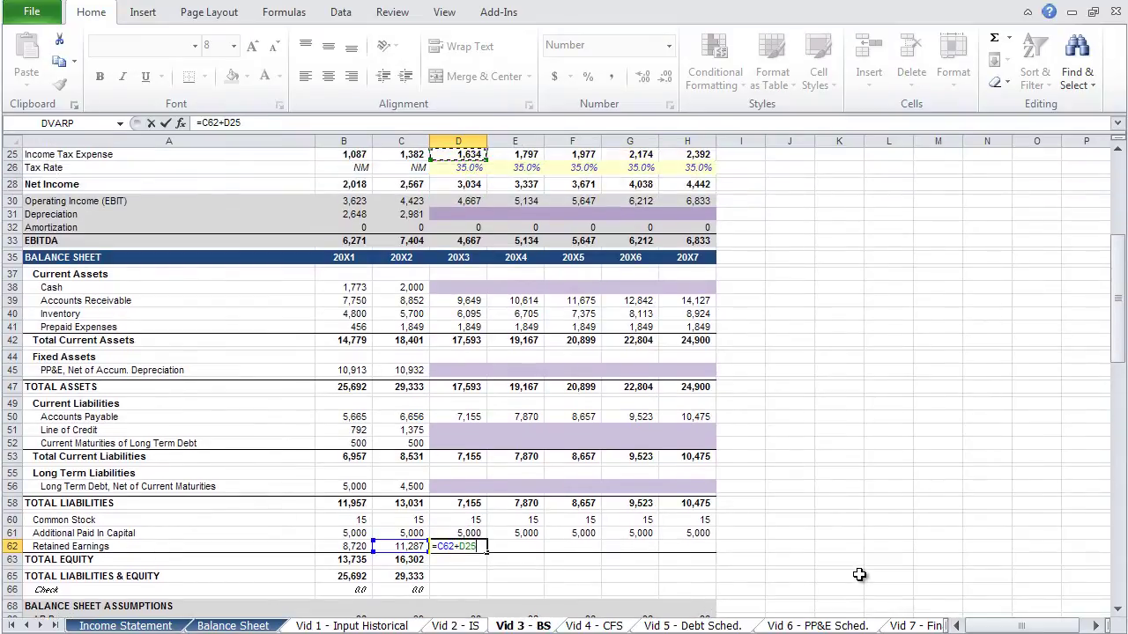
pyautogui.press('Down')
pyautogui.press('Down')
pyautogui.press('Return')
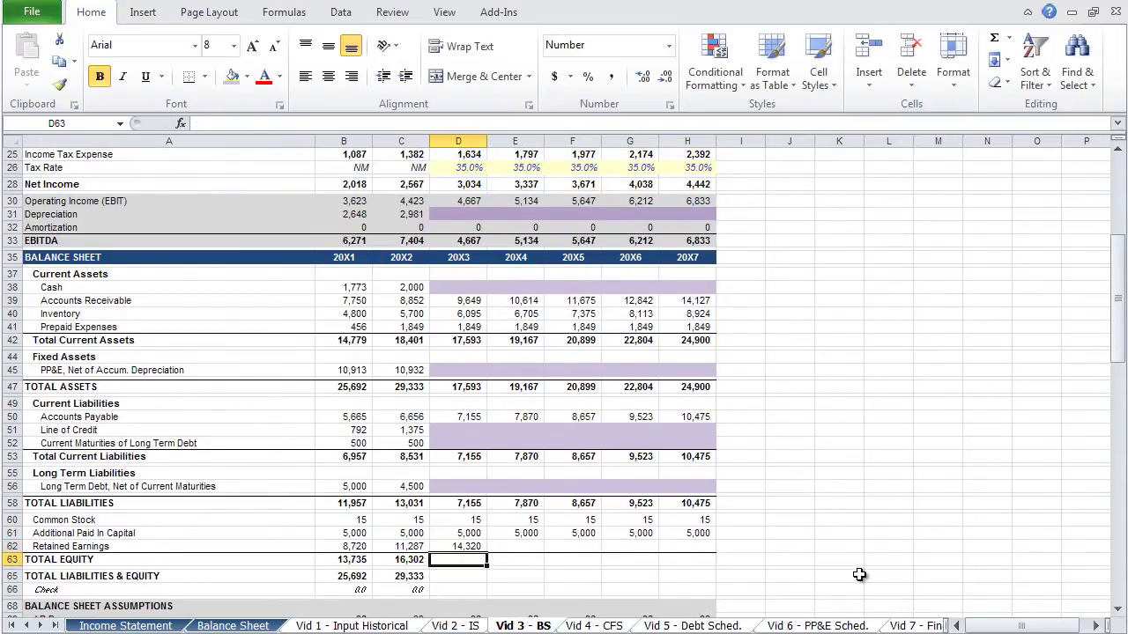
# - Fill the Retained Earnings formula from D62 across through H62
pyautogui.press('Up')
pyautogui.hotkey('shift', 'Right')
pyautogui.hotkey('shift', 'Right')
pyautogui.hotkey('shift', 'Right')
pyautogui.hotkey('shift', 'Right')
pyautogui.hotkey('ctrl', 'r')
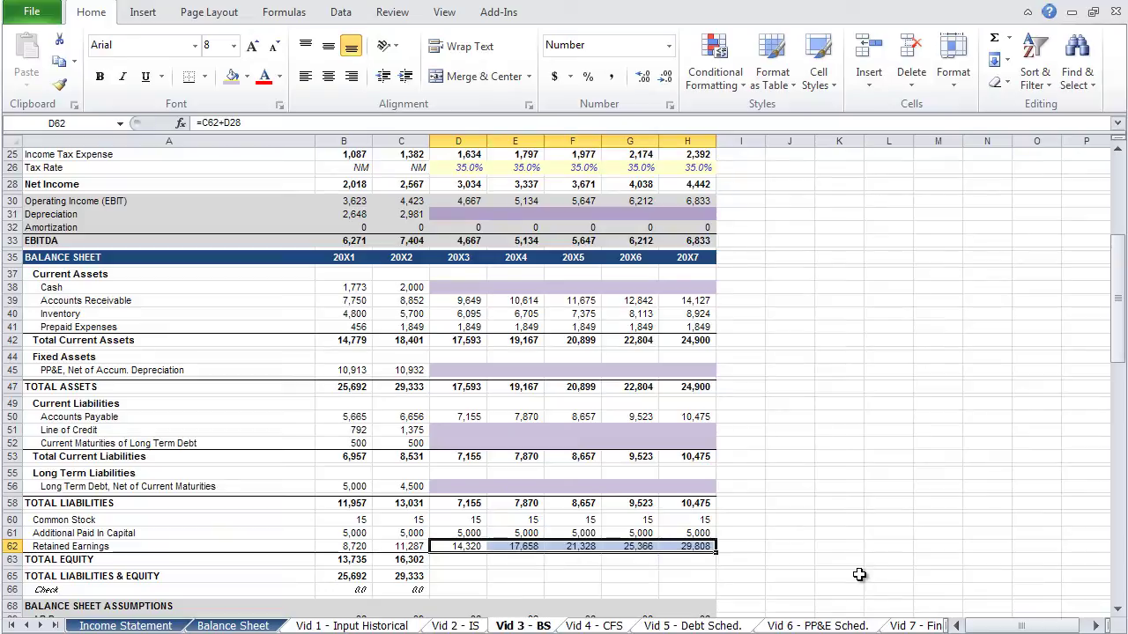
# - Total the 20X3 equity lines in D63 with =SUM(D60:D62)
pyautogui.press('Down')
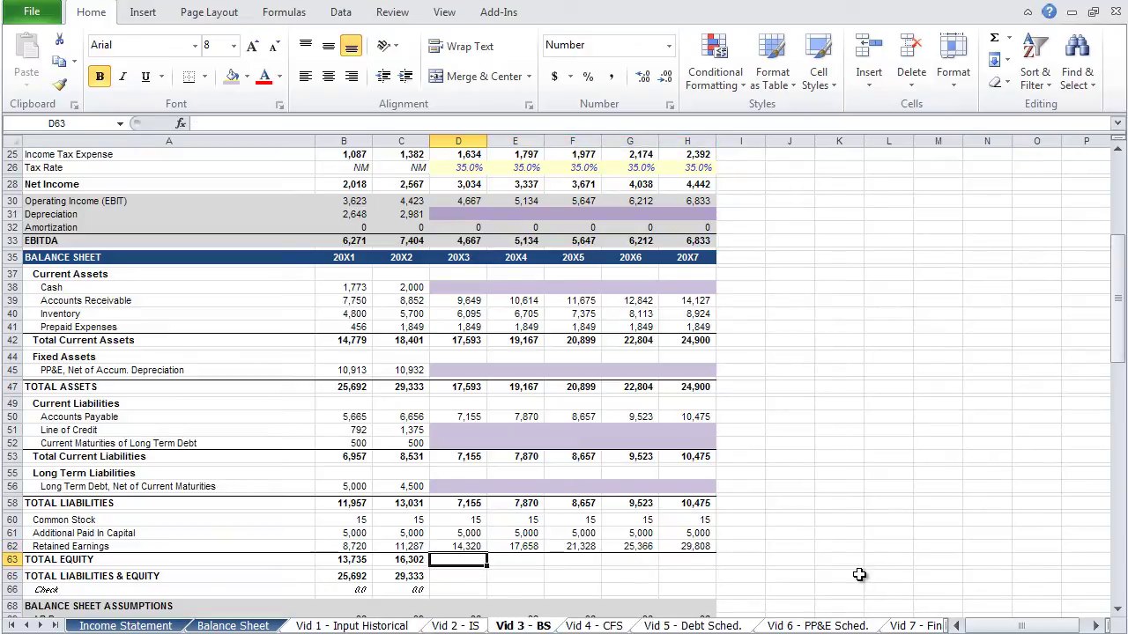
pyautogui.write('=sum(')
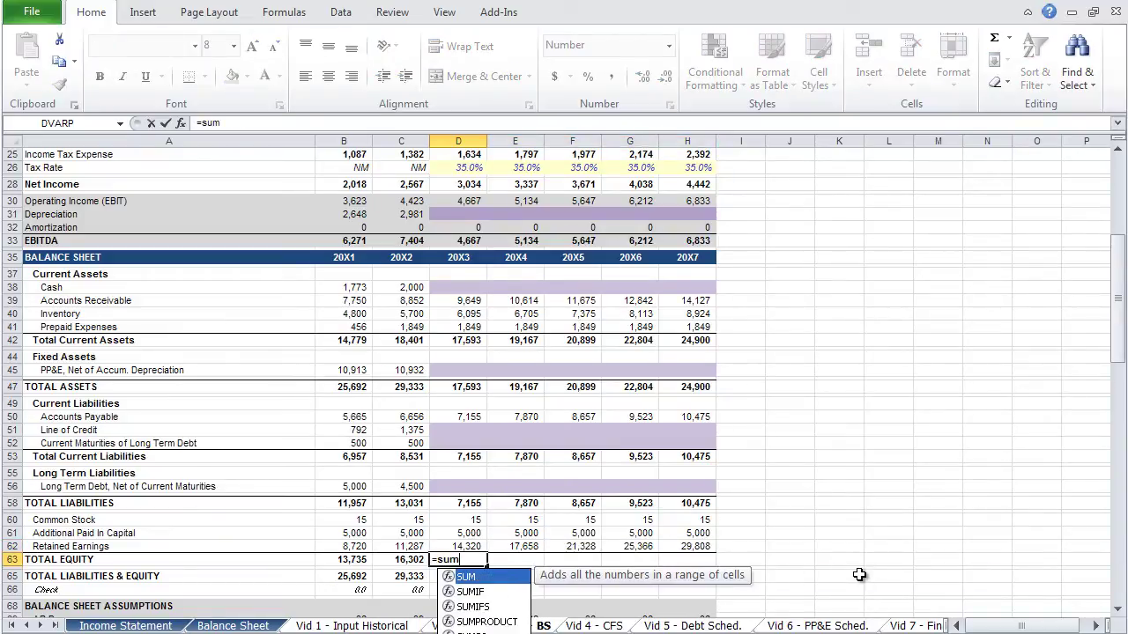
pyautogui.press('Up')
pyautogui.hotkey('shift', 'Up')
pyautogui.hotkey('shift', 'Up')
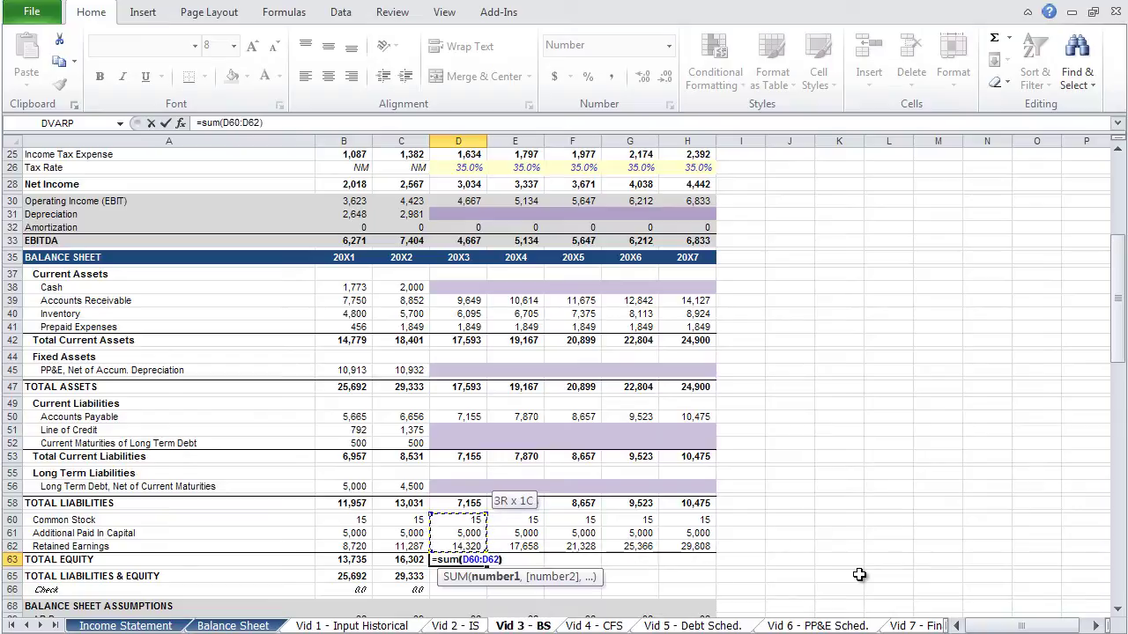
pyautogui.write(')')
pyautogui.hotkey('ctrl', 'Return')
# - Fill the Total Equity formula from D63 across through H63
pyautogui.hotkey('shift', 'Right')
pyautogui.hotkey('shift', 'Right')
pyautogui.hotkey('shift', 'Right')
pyautogui.hotkey('shift', 'Right')
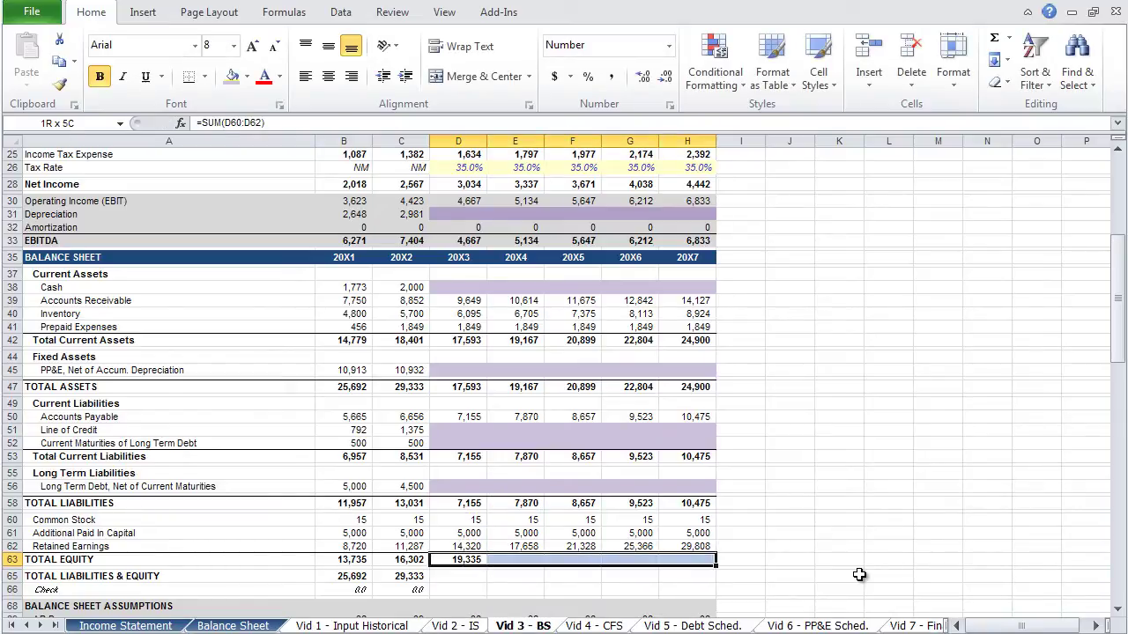
pyautogui.hotkey('ctrl', 'r')
# - Calculate 20X3 Total Liabilities & Equity in D65 with =D63+D58
pyautogui.press('Down')
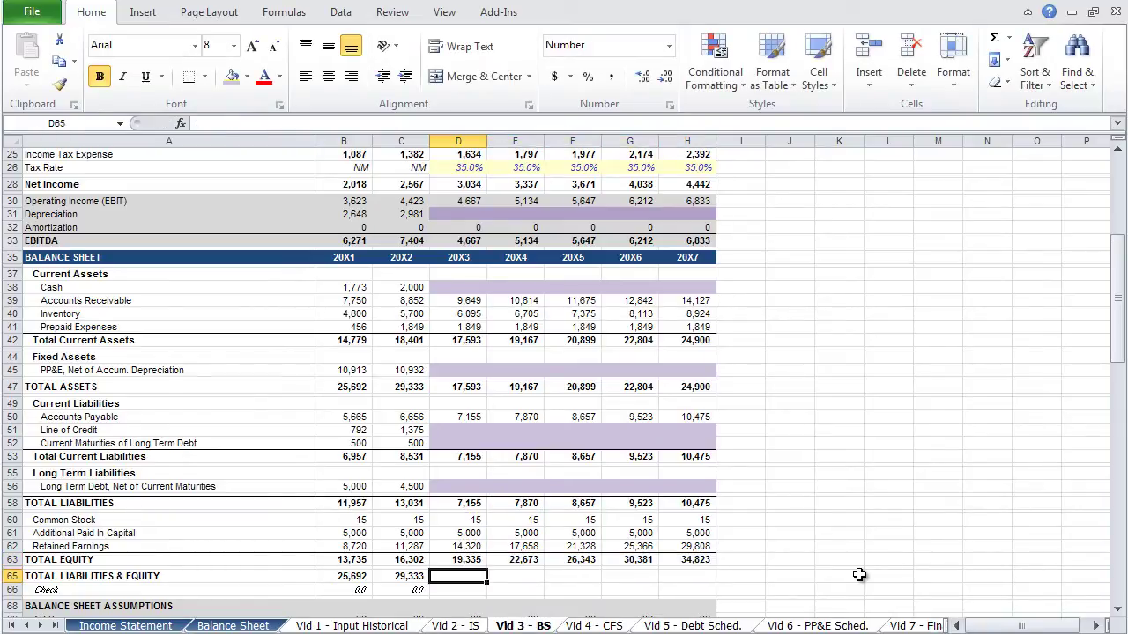
pyautogui.write('=')
pyautogui.press('Up')
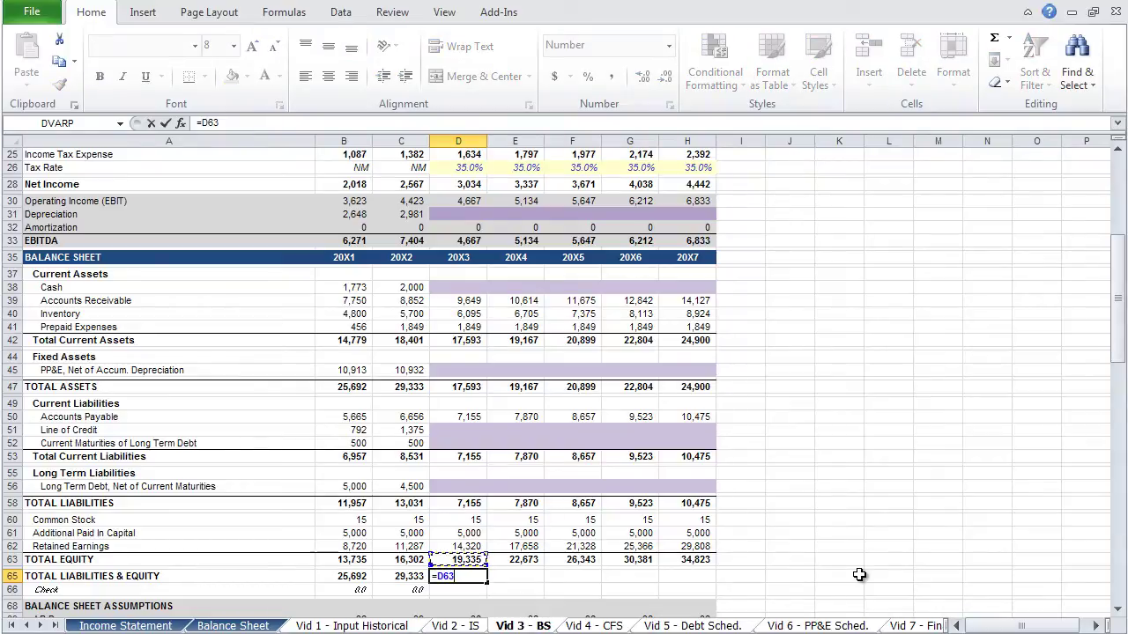
pyautogui.write('+')
pyautogui.press('Up')
pyautogui.press('Up')
pyautogui.press('Up')
pyautogui.press('Up')
pyautogui.press('Up')
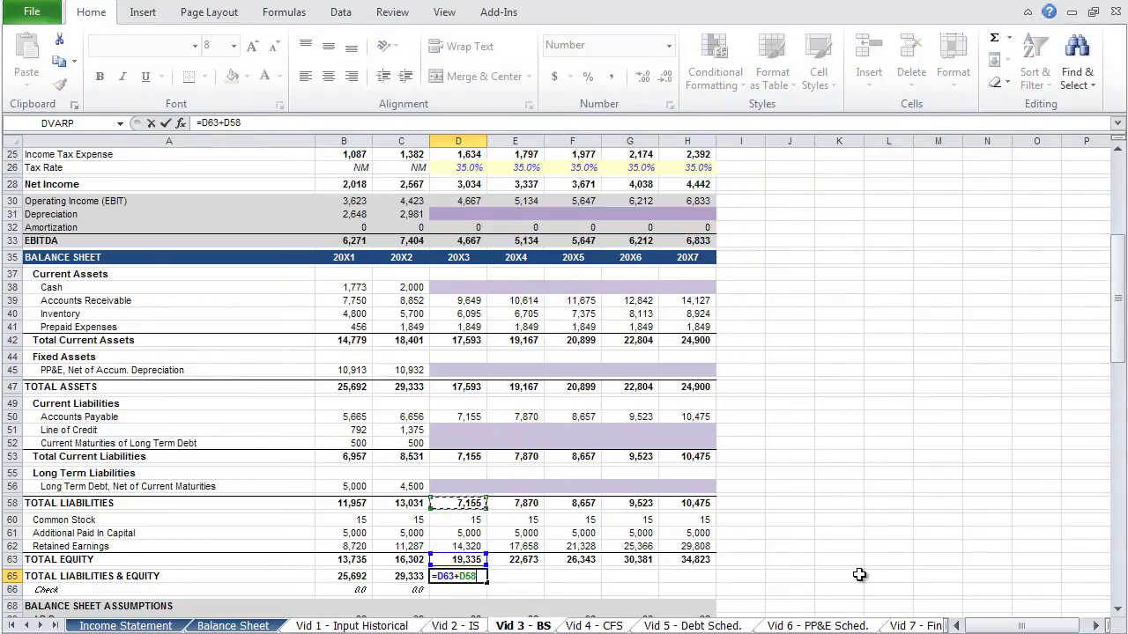
pyautogui.hotkey('ctrl', 'Return')
# - Fill the Total Liabilities & Equity formula from D65 across through H65
pyautogui.hotkey('shift', 'Right')
pyautogui.hotkey('shift', 'Right')
pyautogui.hotkey('shift', 'Right')
pyautogui.hotkey('shift', 'Right')
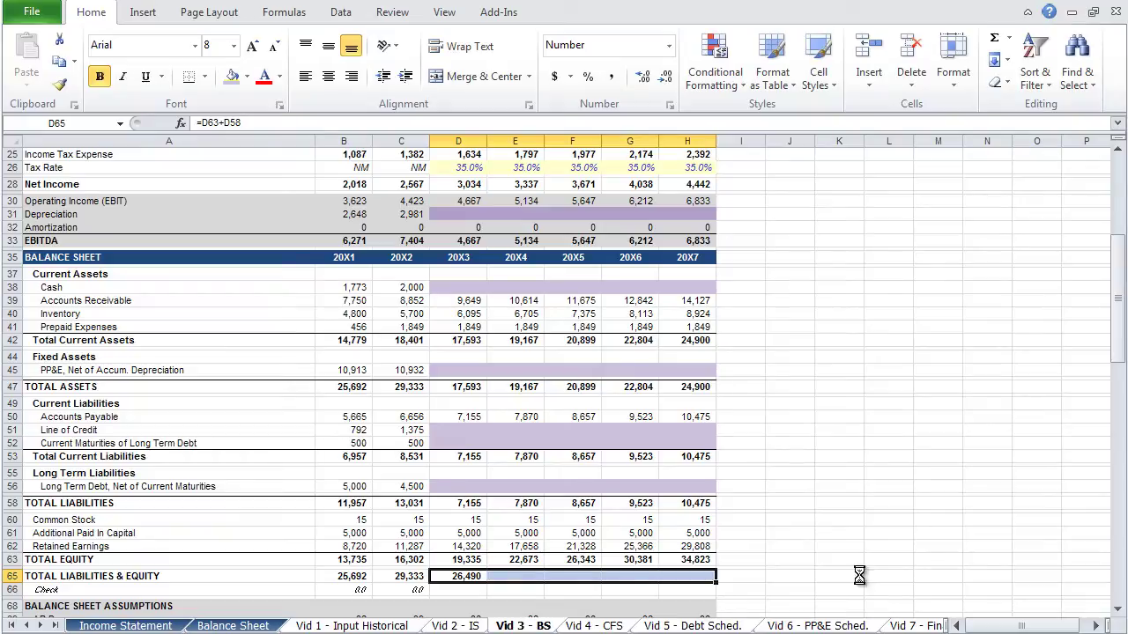
pyautogui.hotkey('ctrl', 'r')
# - Fill the balance Check formula from C66 across through H66
pyautogui.press('Down')
pyautogui.press('Left')
pyautogui.hotkey('shift', 'Right')
pyautogui.hotkey('shift', 'Right')
pyautogui.hotkey('shift', 'Right')
pyautogui.hotkey('shift', 'Right')
pyautogui.hotkey('shift', 'Right')
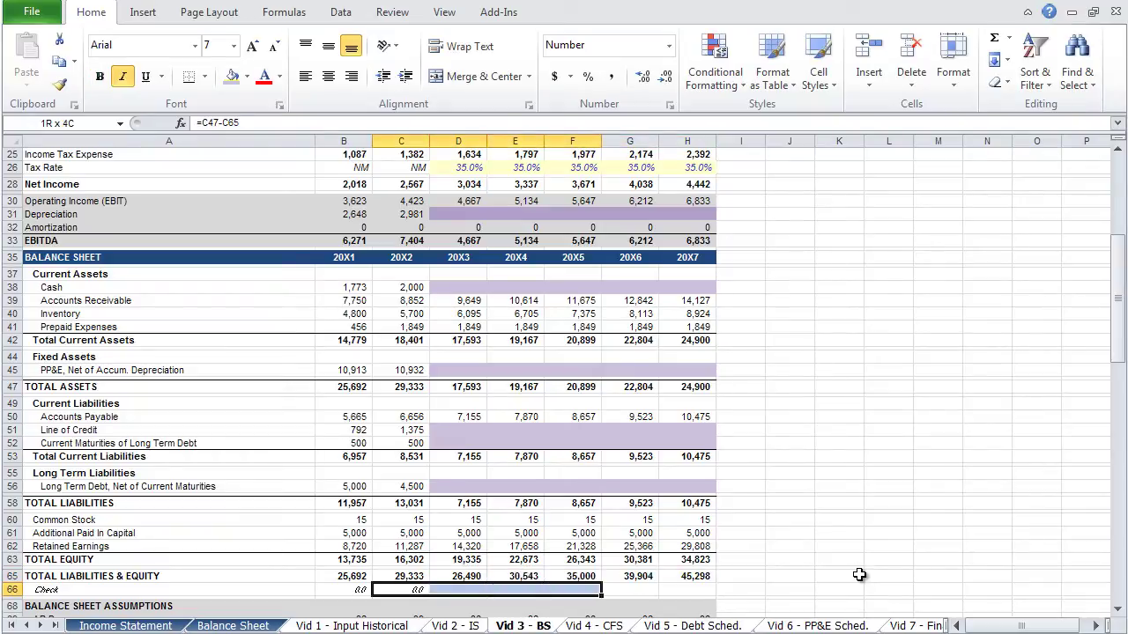
pyautogui.hotkey('ctrl', 'r')
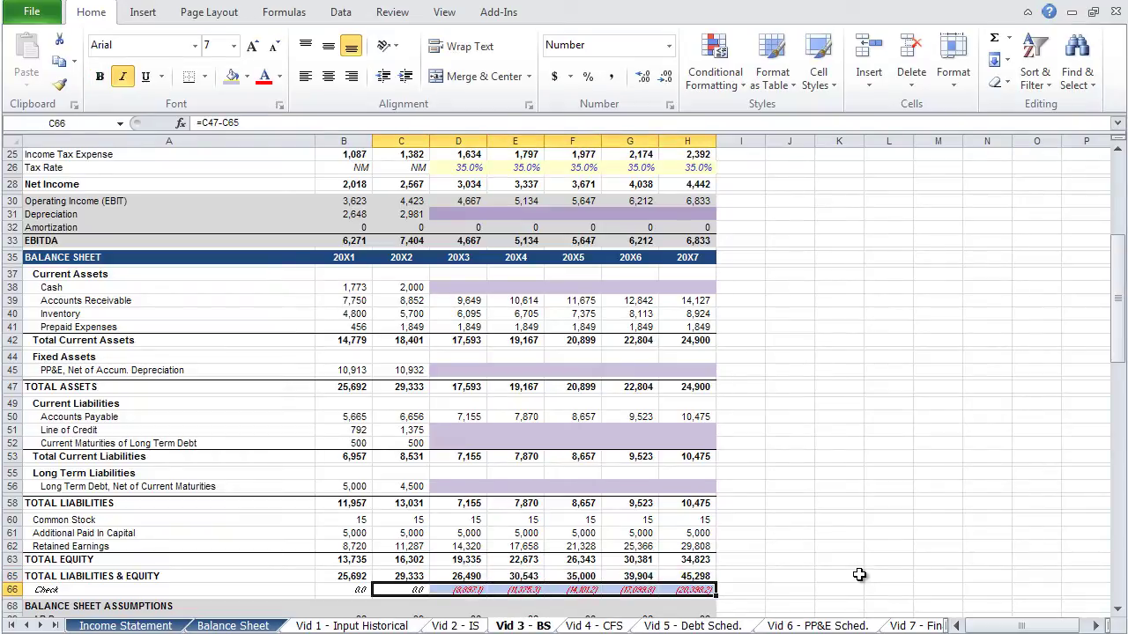
# - Examine the balance Check row across the projected years through 20X7 and the rows below it
pyautogui.press('Right')
pyautogui.press('Right')
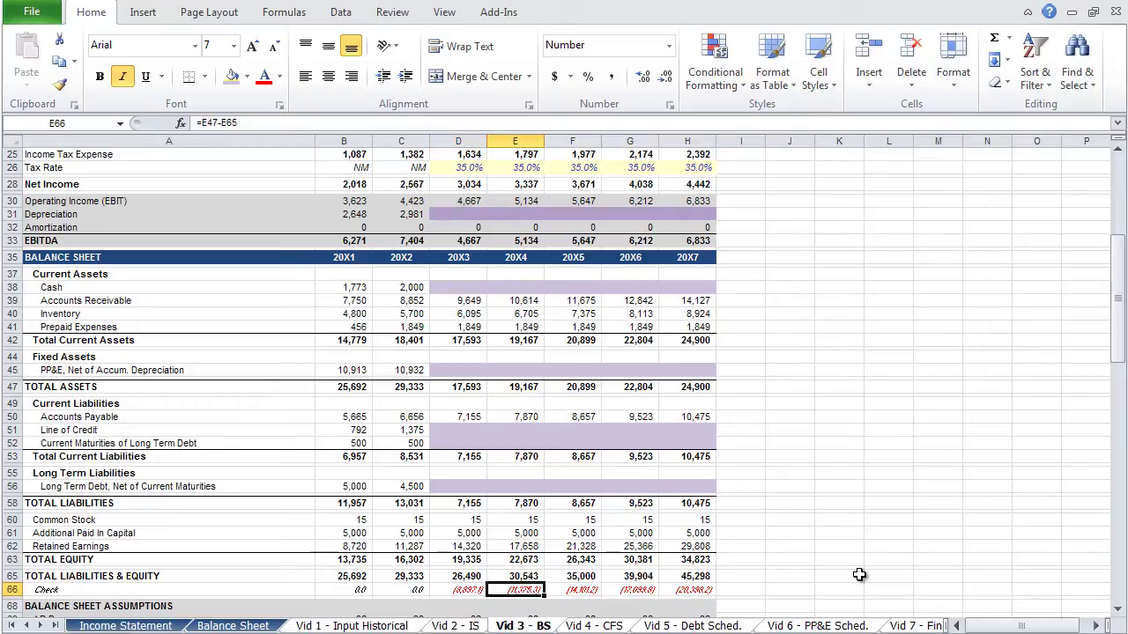
pyautogui.press('Right')
pyautogui.press('Right')
pyautogui.press('Right')
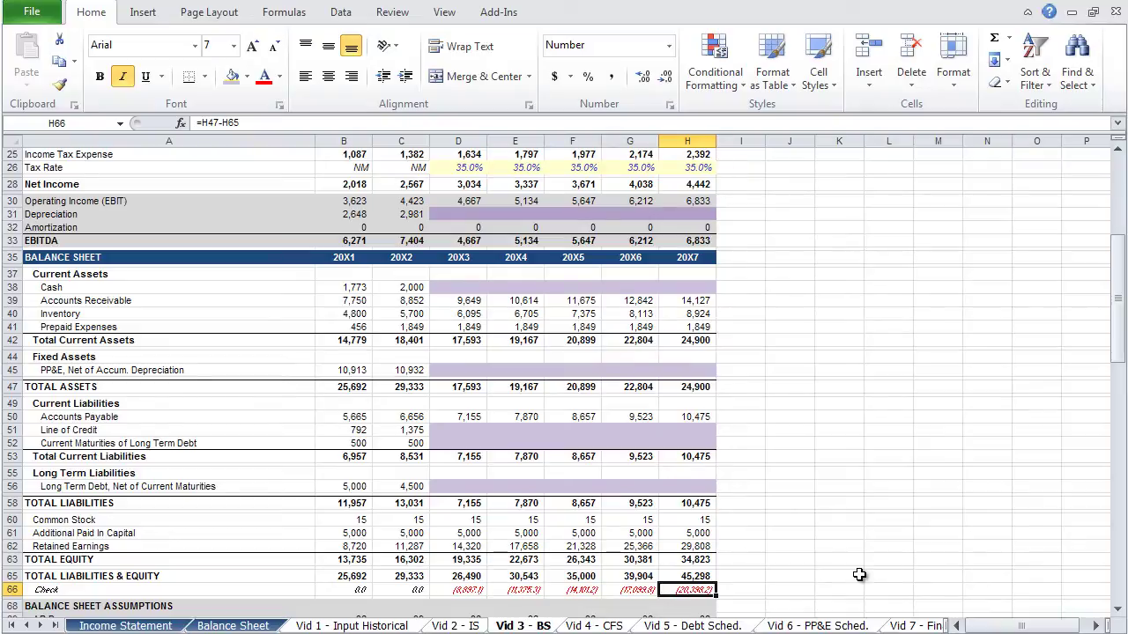
pyautogui.press('Down')
pyautogui.press('Down')
pyautogui.press('Down')
pyautogui.press('Down')
pyautogui.press('Down')
pyautogui.press('Down')
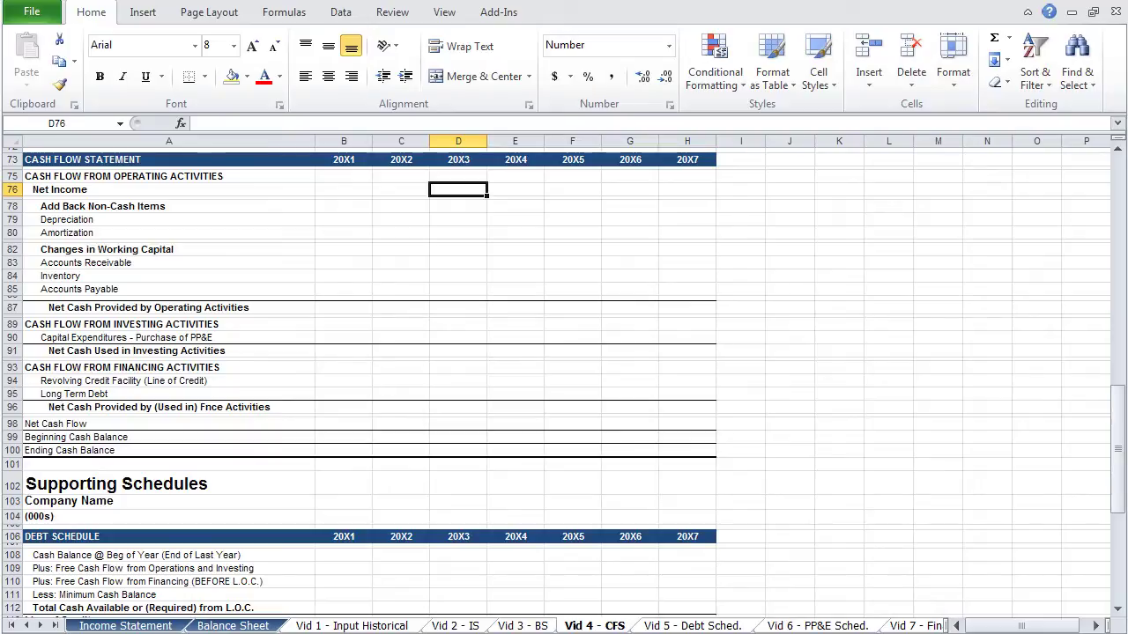
# - On the Vid 4 - CFS sheet, link the cash flow statement's 20X3 Net Income in D76 to the income statement with =D28
pyautogui.write('=')
pyautogui.press('Up')
pyautogui.press('Up')
pyautogui.press('Up')
pyautogui.press('Up')
pyautogui.press('Up')
pyautogui.press('Up')
pyautogui.press('Up')
pyautogui.press('Up')
pyautogui.press('Up')
pyautogui.press('Up')
pyautogui.press('Up')
pyautogui.press('Up')
pyautogui.press('Up')
pyautogui.press('Up')
pyautogui.press('Up')
pyautogui.press('Up')
pyautogui.press('Up')
pyautogui.press('Up')
pyautogui.press('Up')
pyautogui.press('Up')
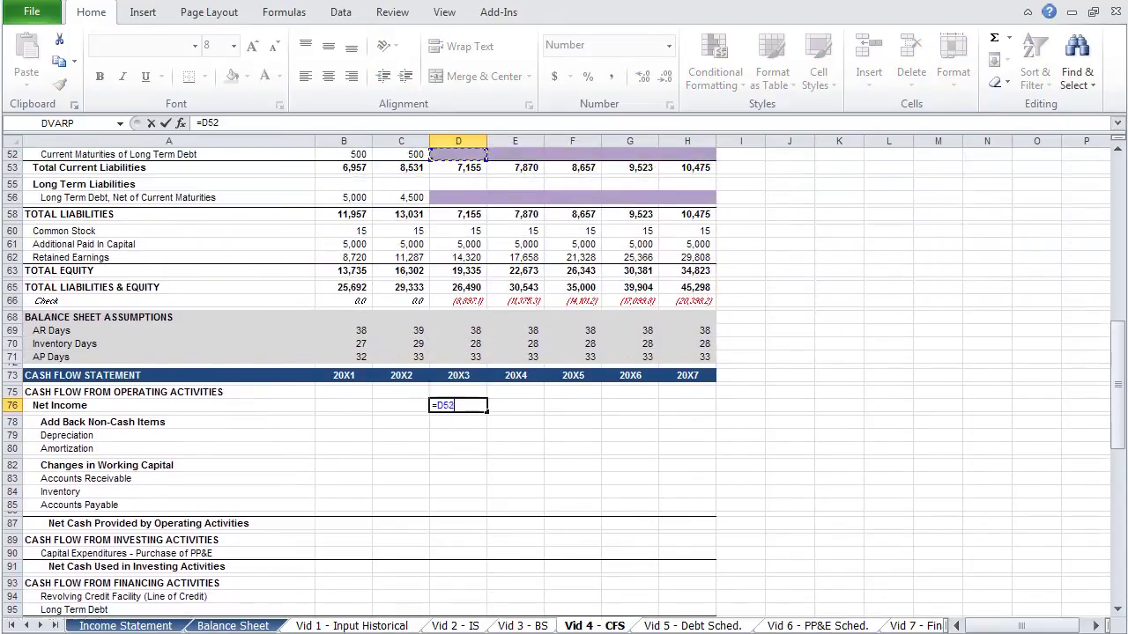
pyautogui.press('Up')
pyautogui.press('Up')
pyautogui.press('Up')
pyautogui.press('Up')
pyautogui.press('Up')
pyautogui.press('Up')
pyautogui.press('Up')
pyautogui.press('Up')
pyautogui.press('Up')
pyautogui.press('Up')
pyautogui.press('Up')
pyautogui.press('Up')
pyautogui.press('Up')
pyautogui.press('Up')
pyautogui.press('Up')
pyautogui.press('Up')
pyautogui.press('Up')
pyautogui.press('Up')
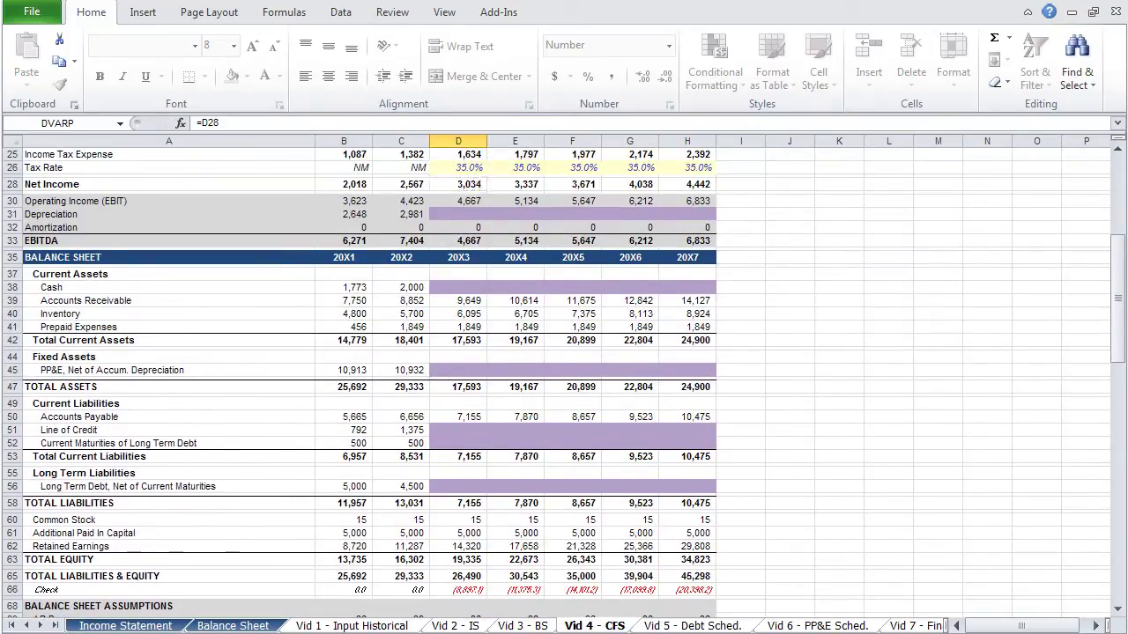
pyautogui.hotkey('ctrl', 'Return')
# - Fill the cash flow statement's Net Income link from D76 across through H76
pyautogui.hotkey('shift', 'Right')
pyautogui.hotkey('shift', 'Right')
pyautogui.hotkey('shift', 'Right')
pyautogui.hotkey('shift', 'Right')
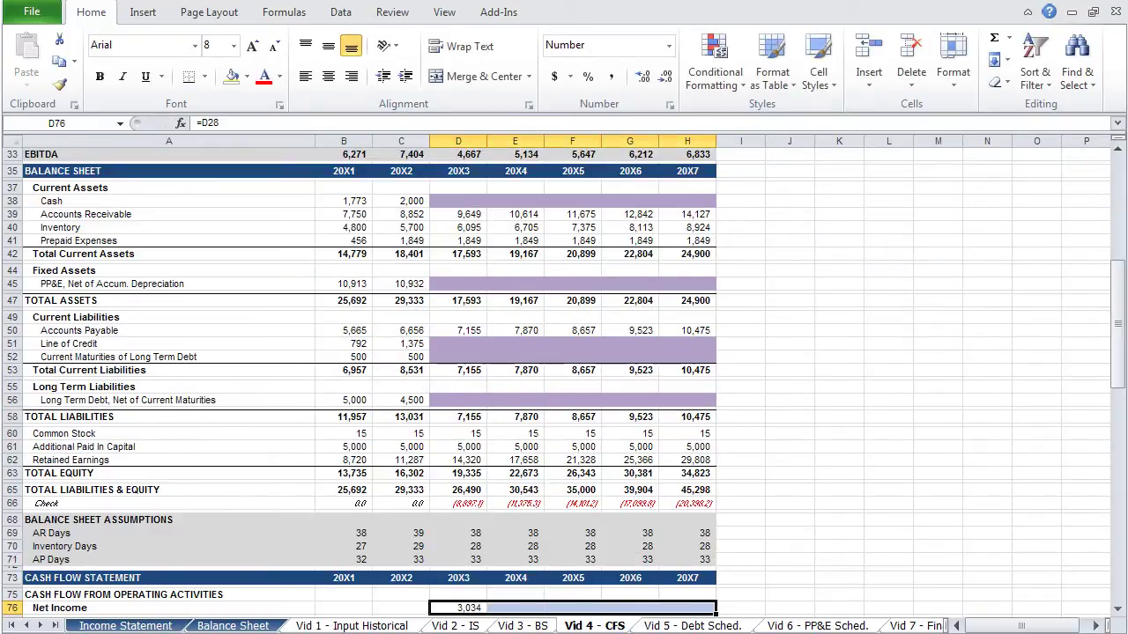
pyautogui.hotkey('ctrl', 'r')
pyautogui.scroll(-6, 564, 379)
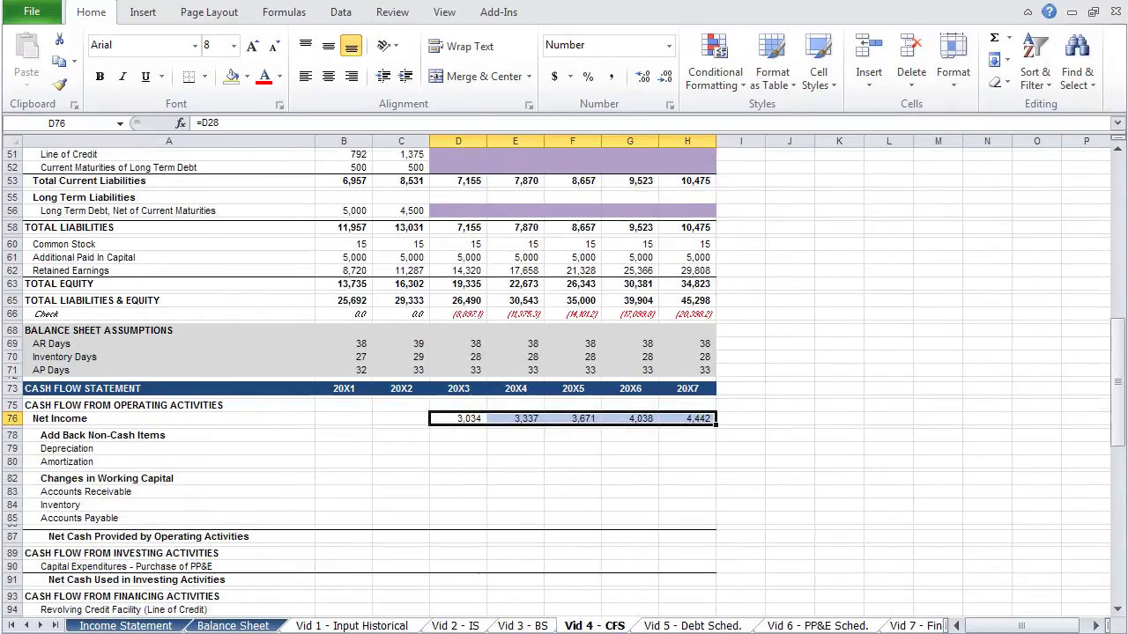
pyautogui.scroll(-3, 564, 379)
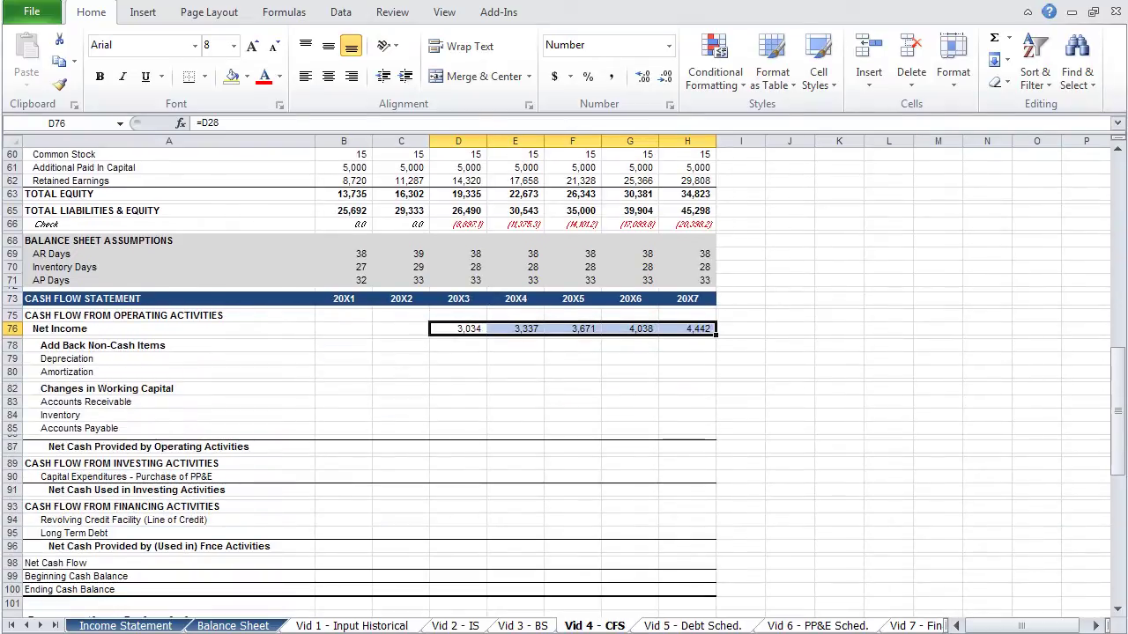
# - Shade the cash flow statement's projected Depreciation cells D79:H79 with the light purple theme fill colour
pyautogui.press('Down')
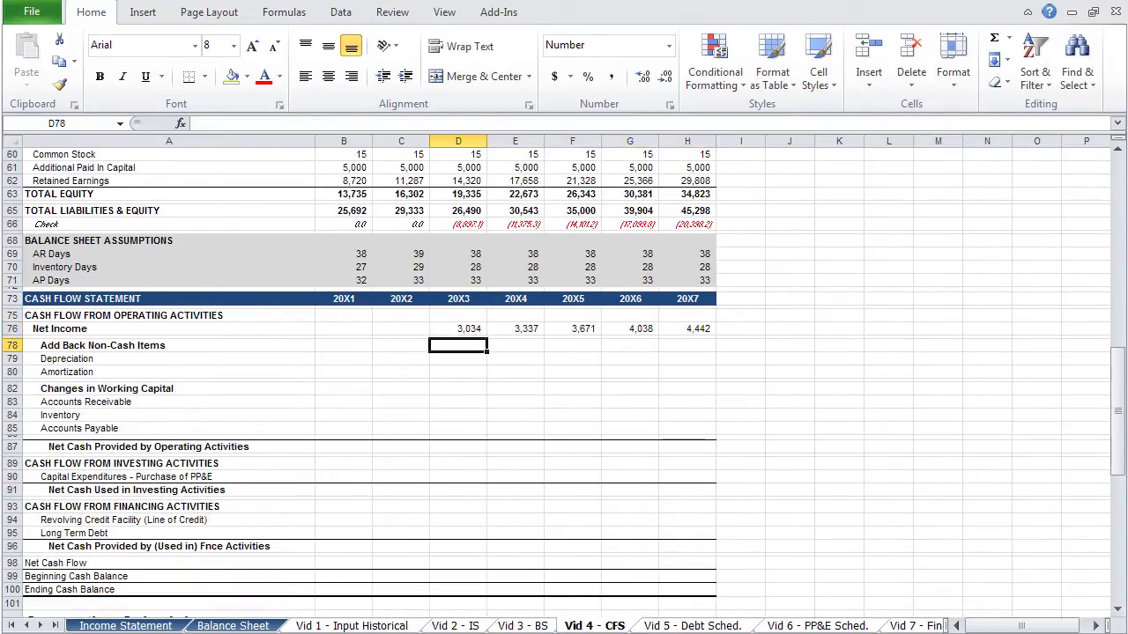
pyautogui.press('Down')
pyautogui.hotkey('shift', 'Right')
pyautogui.hotkey('shift', 'Right')
pyautogui.hotkey('shift', 'Right')
pyautogui.hotkey('shift', 'Right')
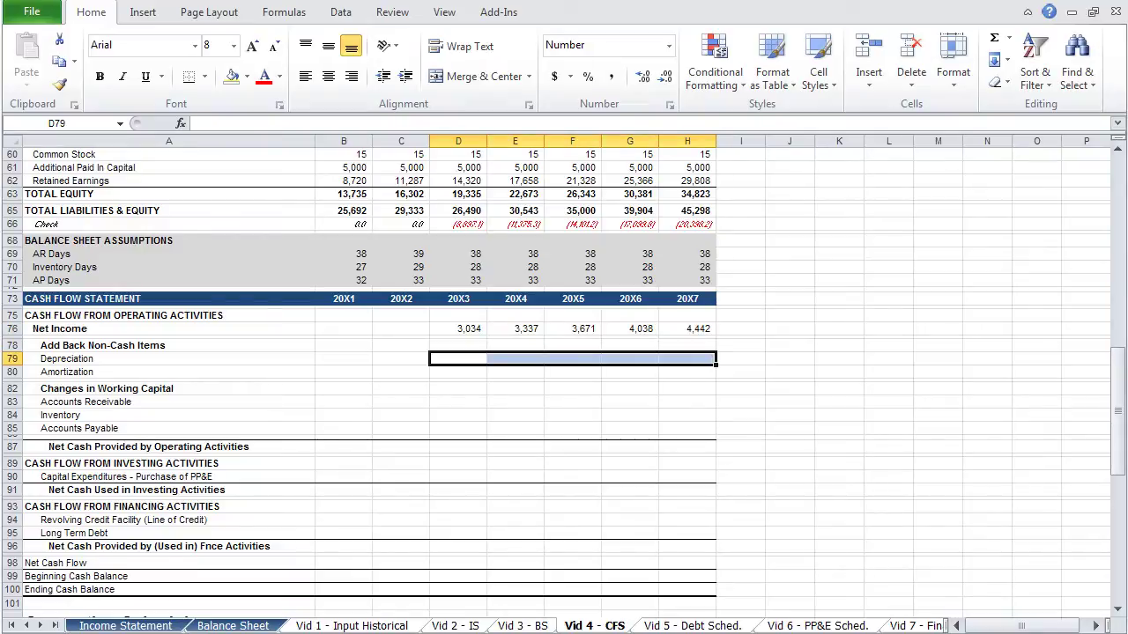
pyautogui.press('alt')
pyautogui.press('h')
pyautogui.press('h')
pyautogui.press('Right')
pyautogui.press('Right')
pyautogui.press('Right')
pyautogui.press('Right')
pyautogui.press('Right')
pyautogui.press('Right')
pyautogui.press('Right')
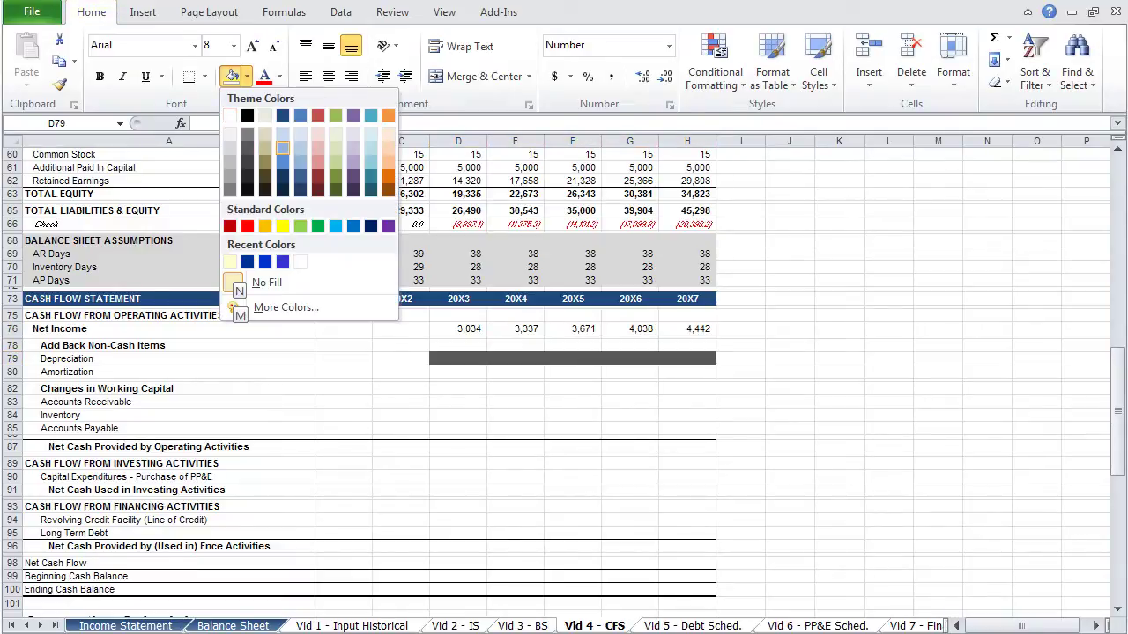
pyautogui.press('Return')
# - Enter 0 for the cash flow statement's 20X3 Amortization in D80 and fill it across through H80
pyautogui.press('Down')
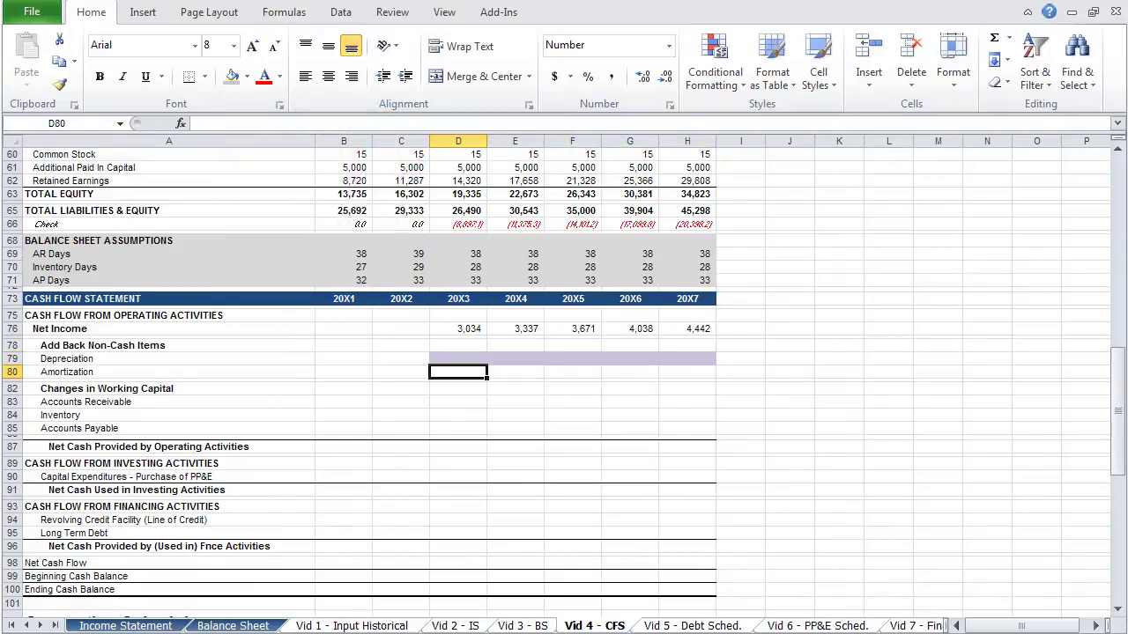
pyautogui.write('0')
pyautogui.hotkey('ctrl', 'Return')
pyautogui.hotkey('shift', 'Right')
pyautogui.hotkey('shift', 'Right')
pyautogui.hotkey('shift', 'Right')
pyautogui.hotkey('shift', 'Right')
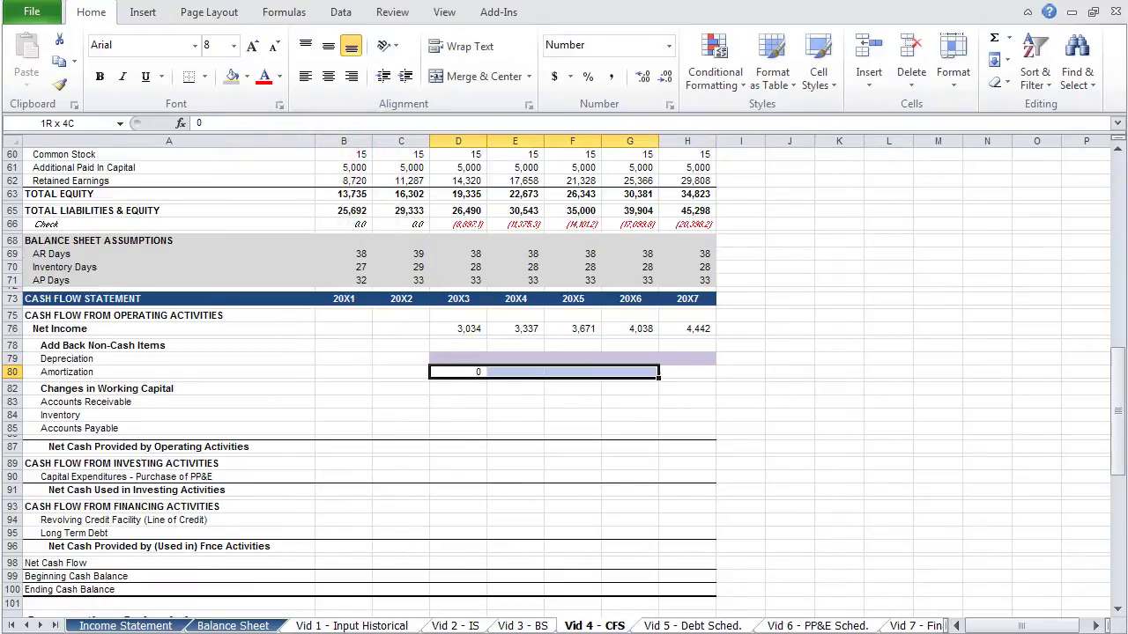
pyautogui.hotkey('ctrl', 'r')
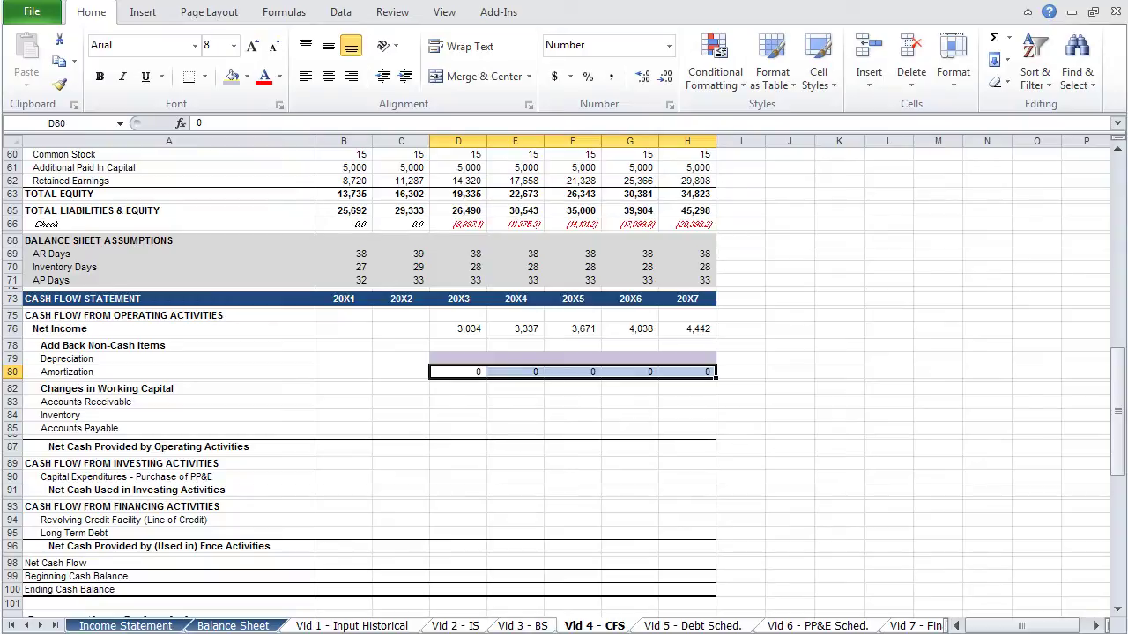
pyautogui.press('Down')
pyautogui.press('Down')
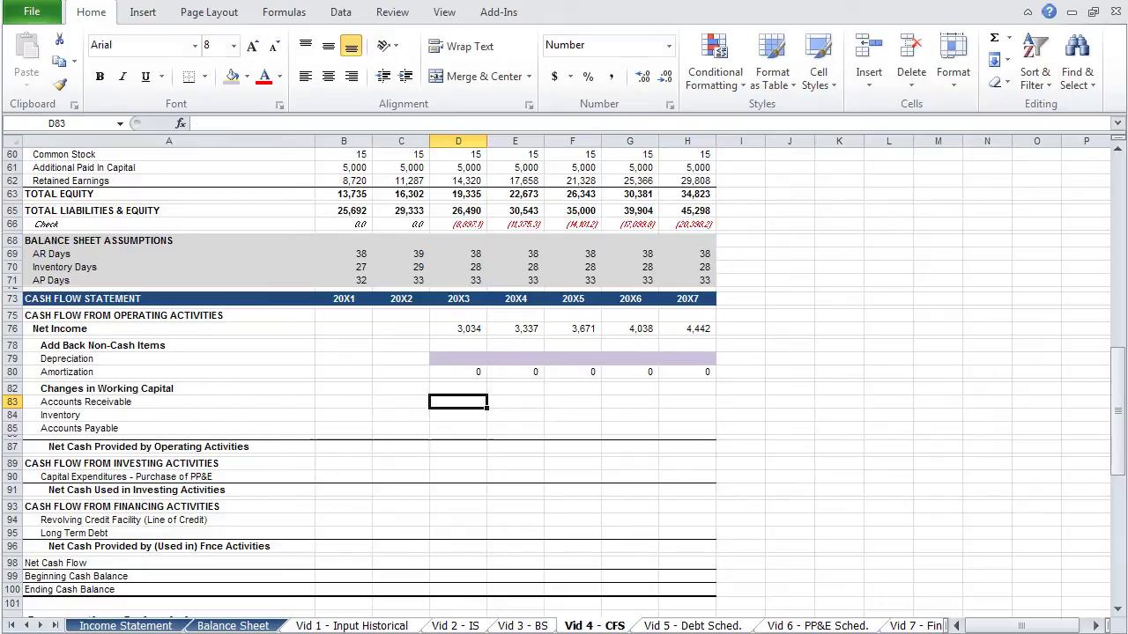
# - Calculate the cash flow statement's 20X3 Accounts Receivable change in D83 as prior-year minus current-year receivables with =C39-D39
pyautogui.write('=')
pyautogui.press('Left')
pyautogui.press('Up')
pyautogui.press('Up')
pyautogui.press('Up')
pyautogui.press('Up')
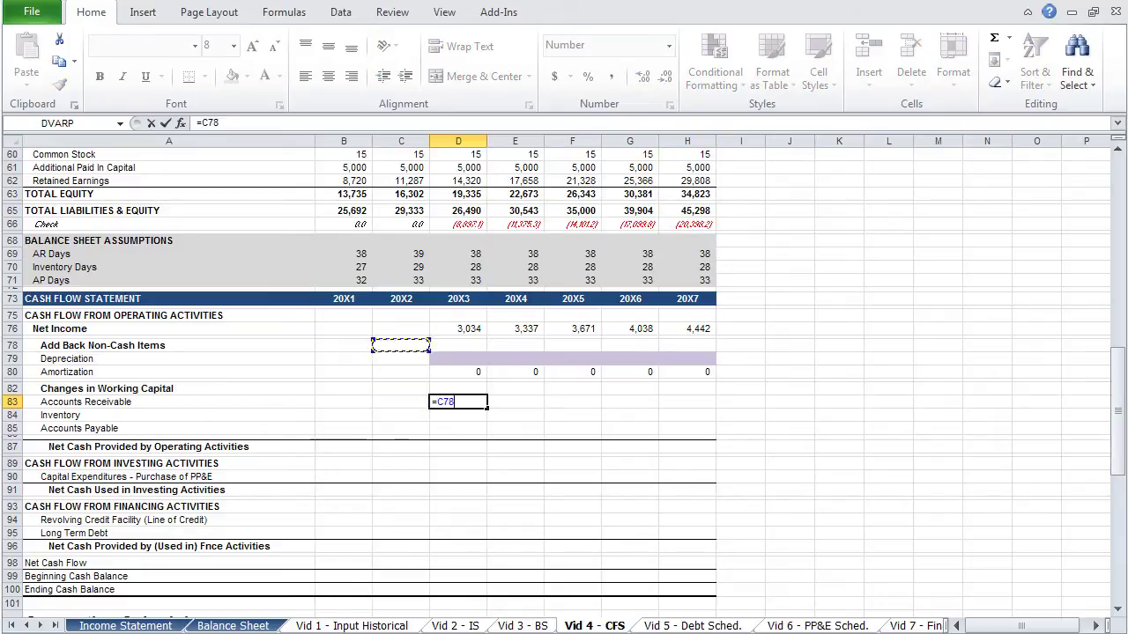
pyautogui.press('Up')
pyautogui.press('Up')
pyautogui.press('Up')
pyautogui.press('Up')
pyautogui.press('Up')
pyautogui.press('Up')
pyautogui.press('Up')
pyautogui.press('Up')
pyautogui.press('Up')
pyautogui.press('Up')
pyautogui.press('Up')
pyautogui.press('Up')
pyautogui.press('Up')
pyautogui.press('Up')
pyautogui.press('Up')
pyautogui.press('Up')
pyautogui.press('Up')
pyautogui.press('Up')
pyautogui.press('Up')
pyautogui.press('Up')
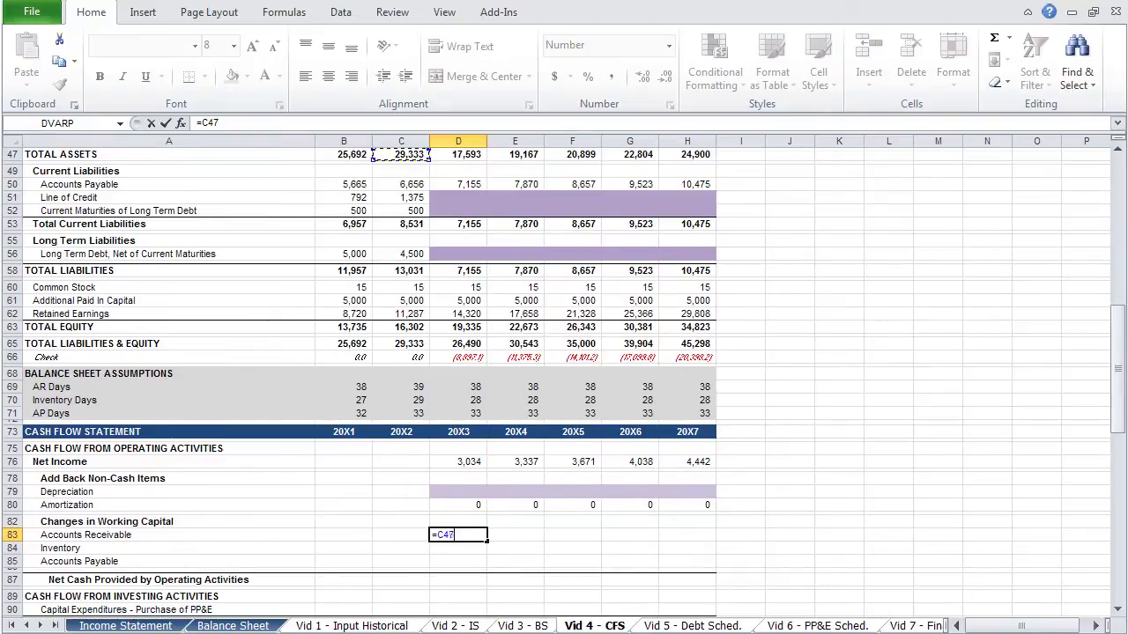
pyautogui.press('Up')
pyautogui.press('Up')
pyautogui.press('Up')
pyautogui.press('Up')
pyautogui.press('Up')
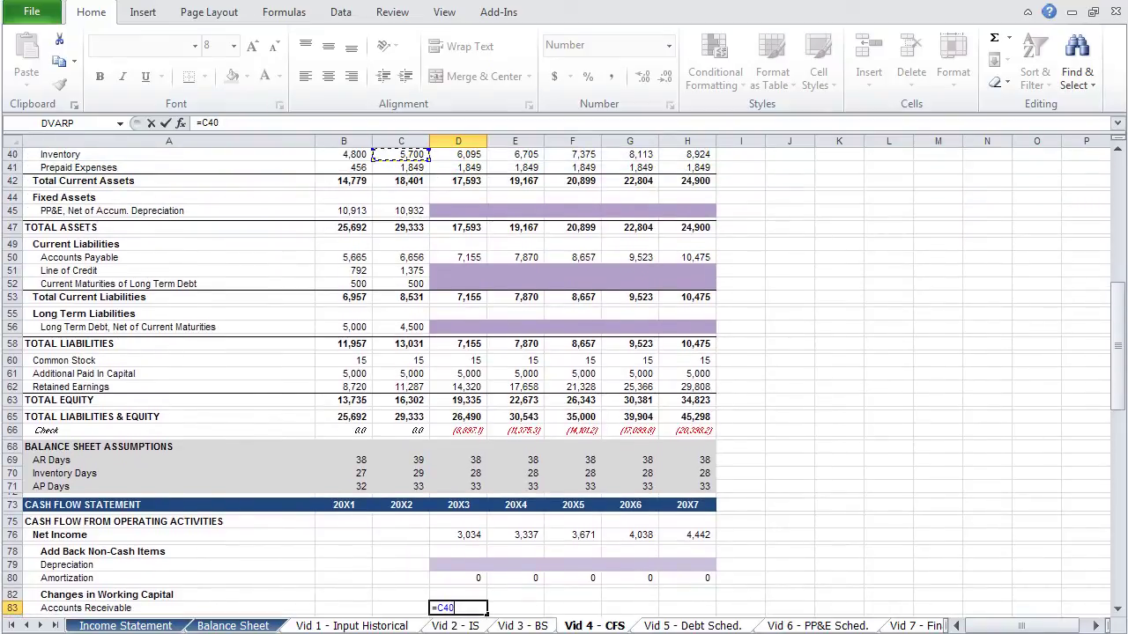
pyautogui.press('Up')
pyautogui.write('-')
pyautogui.press('Up')
pyautogui.press('Up')
pyautogui.press('Up')
pyautogui.press('Up')
pyautogui.press('Up')
pyautogui.press('Up')
pyautogui.press('Up')
pyautogui.press('Up')
pyautogui.press('Up')
pyautogui.press('Up')
pyautogui.press('Up')
pyautogui.press('Up')
pyautogui.press('Up')
pyautogui.press('Up')
pyautogui.press('Up')
pyautogui.press('Up')
pyautogui.press('Up')
pyautogui.press('Up')
pyautogui.press('Up')
pyautogui.press('Up')
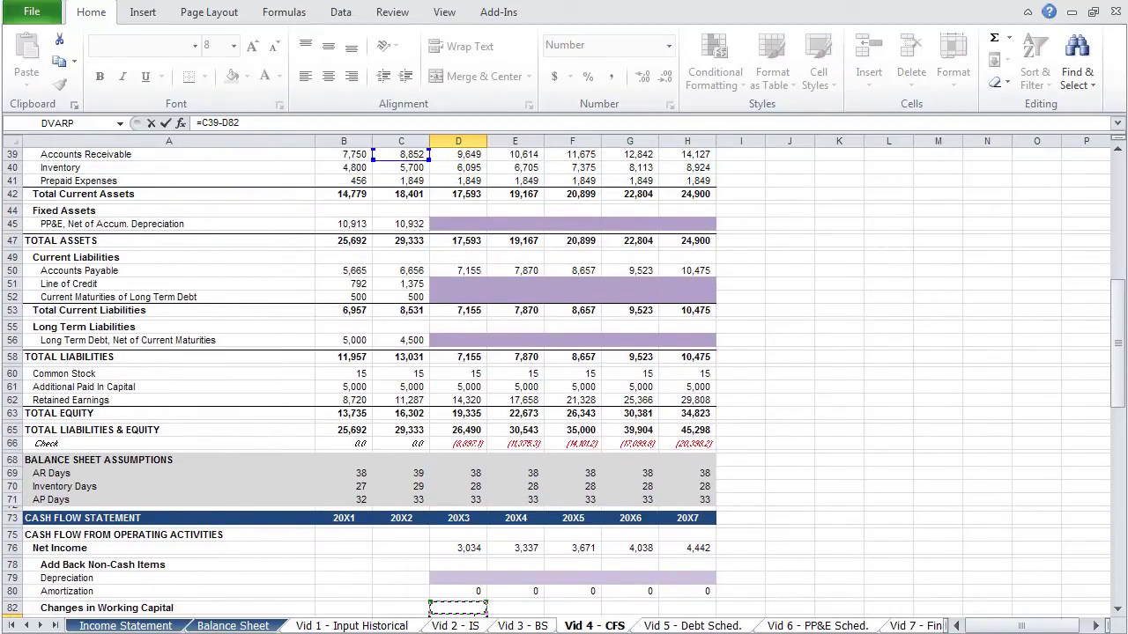
pyautogui.press('Up')
pyautogui.press('Up')
pyautogui.press('Up')
pyautogui.press('Up')
pyautogui.press('Up')
pyautogui.press('Up')
pyautogui.press('Up')
pyautogui.press('Up')
pyautogui.press('Up')
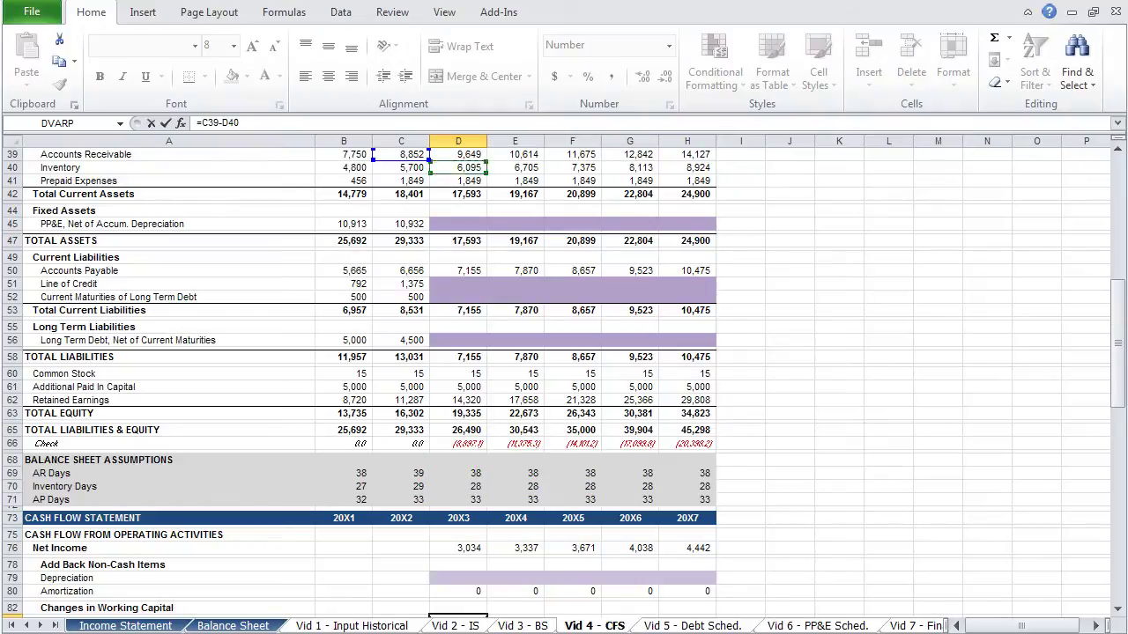
pyautogui.press('Return')
# - Calculate the cash flow statement's 20X3 Inventory change in D84 as prior-year minus current-year inventory with =C40-D40
pyautogui.write('=')
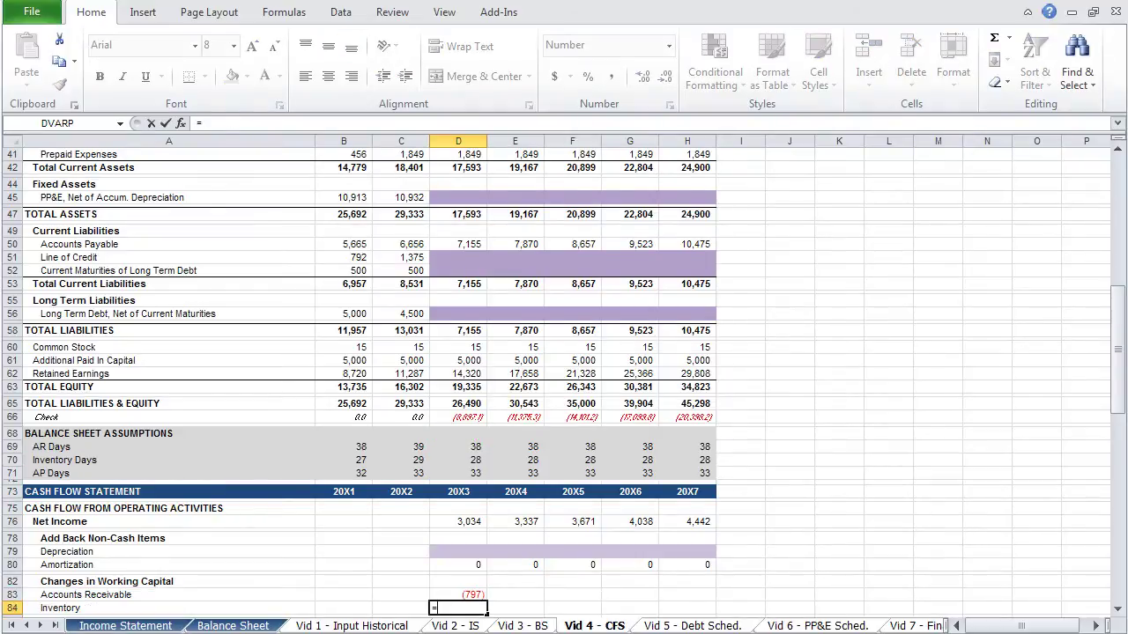
pyautogui.press('Left')
pyautogui.press('Up')
pyautogui.press('Up')
pyautogui.press('Up')
pyautogui.press('Up')
pyautogui.press('Up')
pyautogui.press('Up')
pyautogui.press('Up')
pyautogui.press('Up')
pyautogui.press('Up')
pyautogui.press('Up')
pyautogui.press('Up')
pyautogui.press('Up')
pyautogui.press('Up')
pyautogui.press('Up')
pyautogui.press('Up')
pyautogui.press('Up')
pyautogui.press('Up')
pyautogui.press('Up')
pyautogui.press('Up')
pyautogui.press('Up')
pyautogui.press('Up')
pyautogui.press('Up')
pyautogui.press('Up')
pyautogui.press('Up')
pyautogui.press('Up')
pyautogui.press('Up')
pyautogui.press('Up')
pyautogui.press('Up')
pyautogui.press('Up')
pyautogui.press('Up')
pyautogui.press('Up')
pyautogui.press('Up')
pyautogui.press('Up')
pyautogui.press('Up')
pyautogui.press('Down')
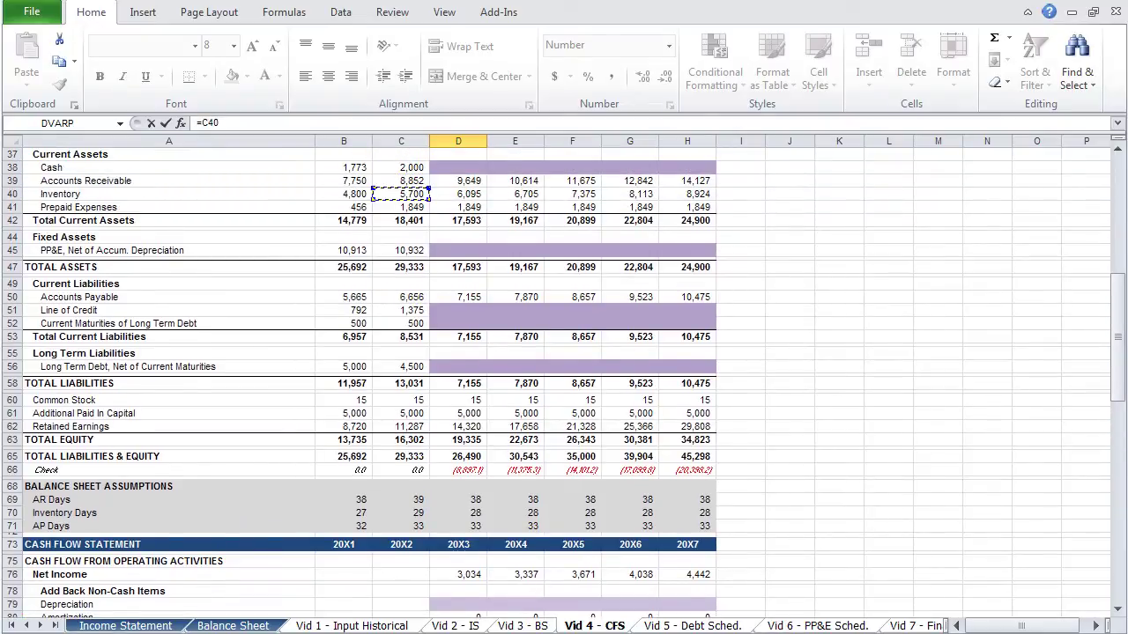
pyautogui.write('-')
pyautogui.press('Up')
pyautogui.press('Up')
pyautogui.press('Up')
pyautogui.press('Up')
pyautogui.press('Up')
pyautogui.press('Up')
pyautogui.press('Up')
pyautogui.press('Up')
pyautogui.press('Up')
pyautogui.press('Up')
pyautogui.press('Up')
pyautogui.press('Up')
pyautogui.press('Up')
pyautogui.press('Up')
pyautogui.press('Up')
pyautogui.press('Up')
pyautogui.press('Up')
pyautogui.press('Up')
pyautogui.press('Up')
pyautogui.press('Up')
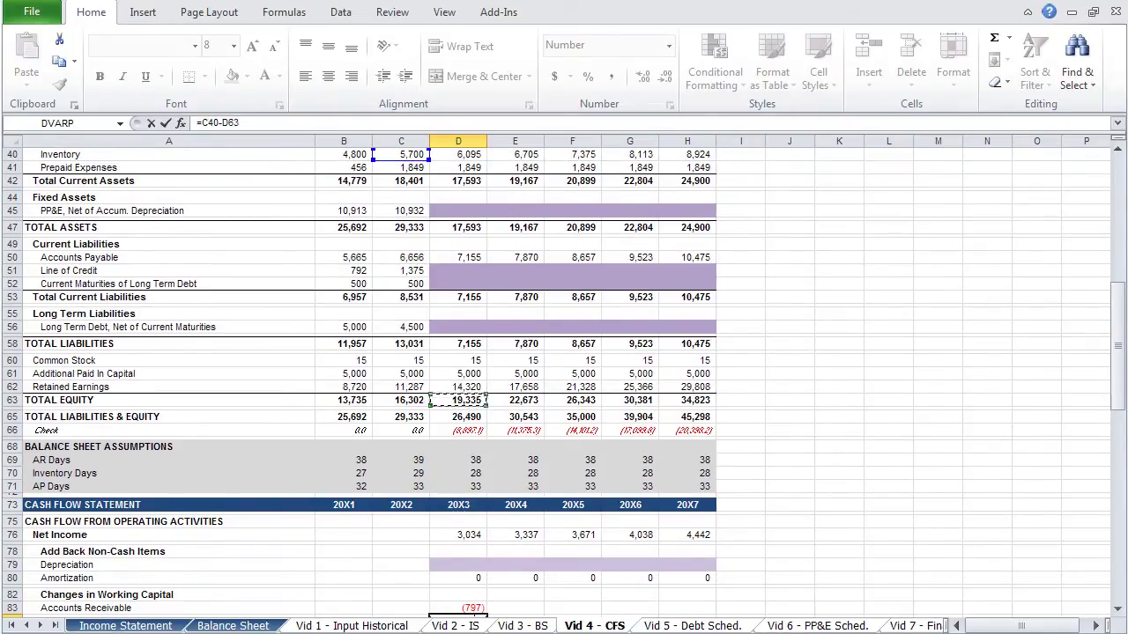
pyautogui.press('Up')
pyautogui.press('Up')
pyautogui.press('Up')
pyautogui.press('Up')
pyautogui.press('Up')
pyautogui.press('Up')
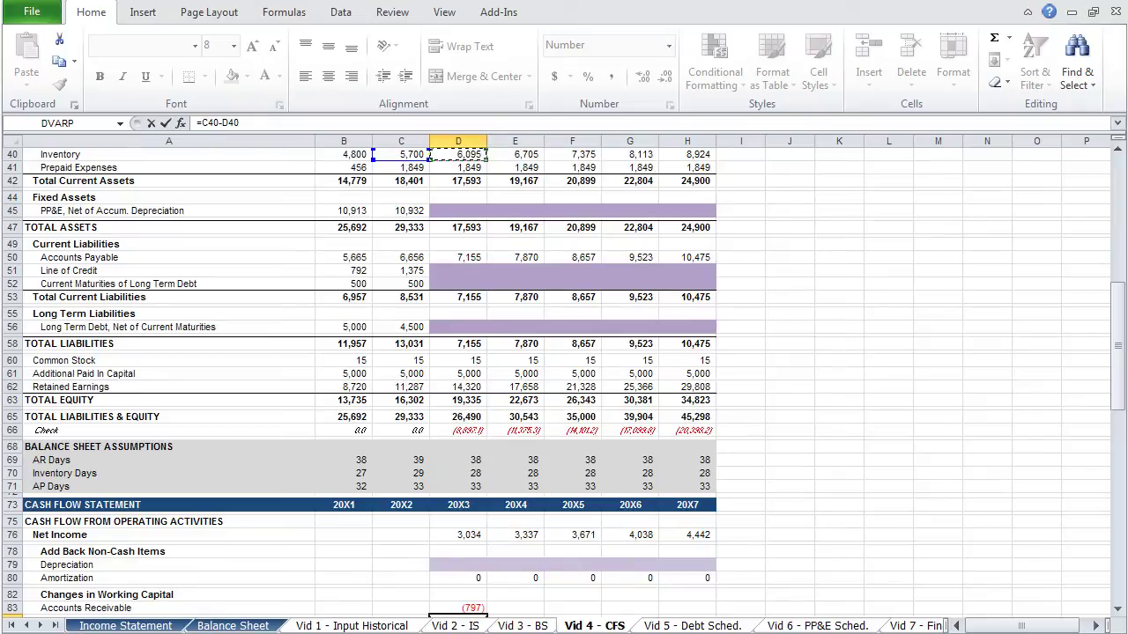
pyautogui.press('Return')
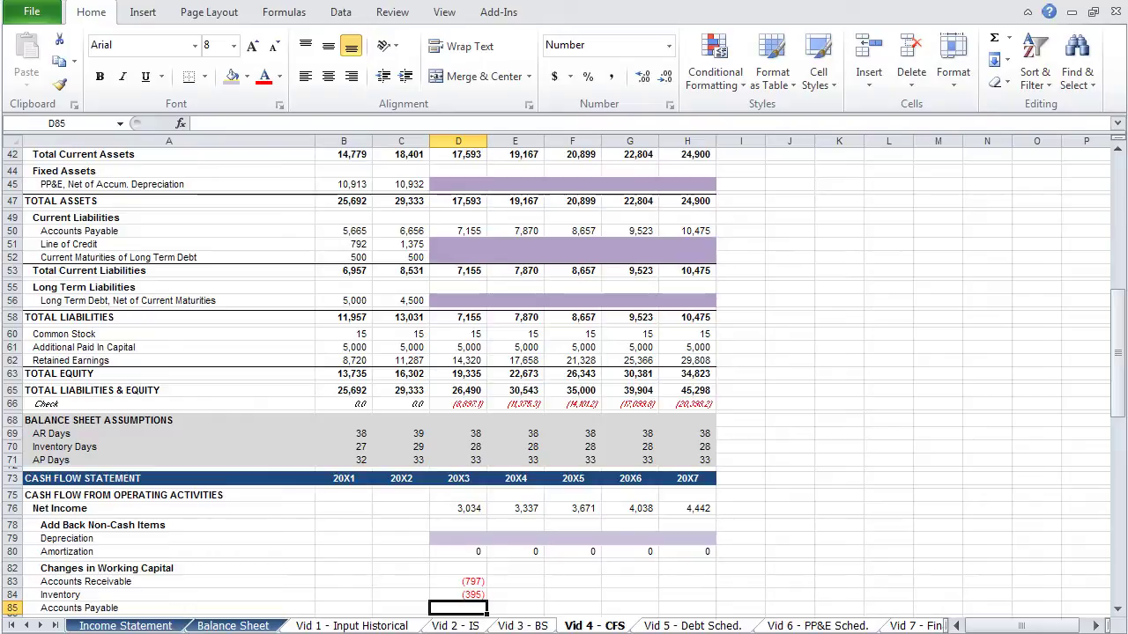
# - Calculate the cash flow statement's 20X3 Accounts Payable change in D85 as current-year minus prior-year payables with =D50-C50
pyautogui.write('=')
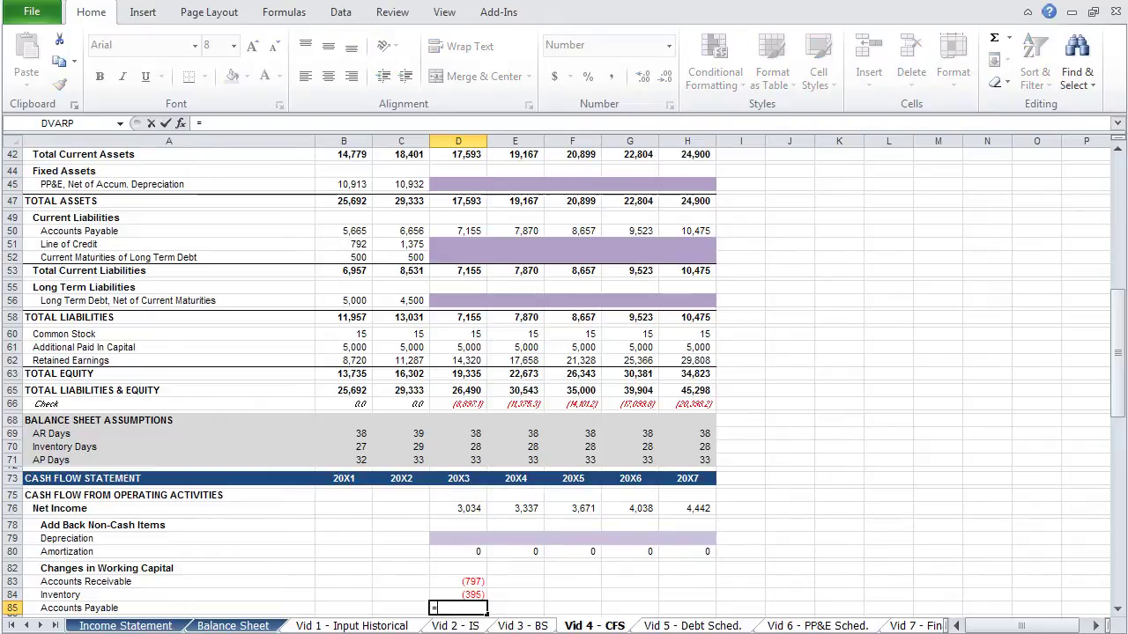
pyautogui.press('Left')
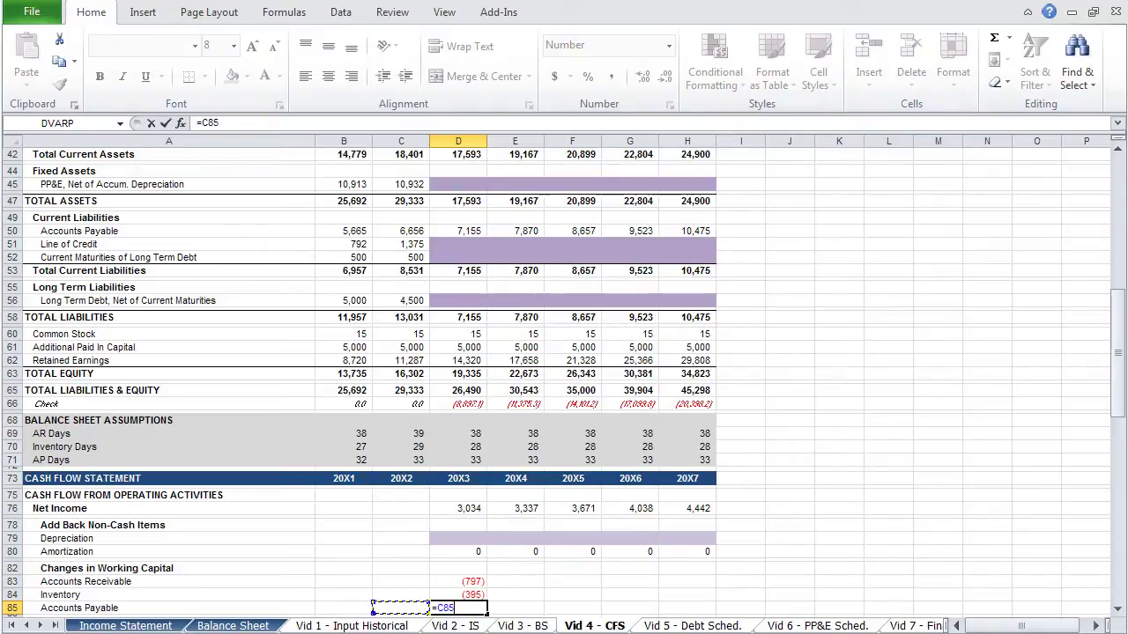
pyautogui.press('Up')
pyautogui.press('Up')
pyautogui.press('Up')
pyautogui.press('Up')
pyautogui.press('Up')
pyautogui.press('Up')
pyautogui.press('Up')
pyautogui.press('Up')
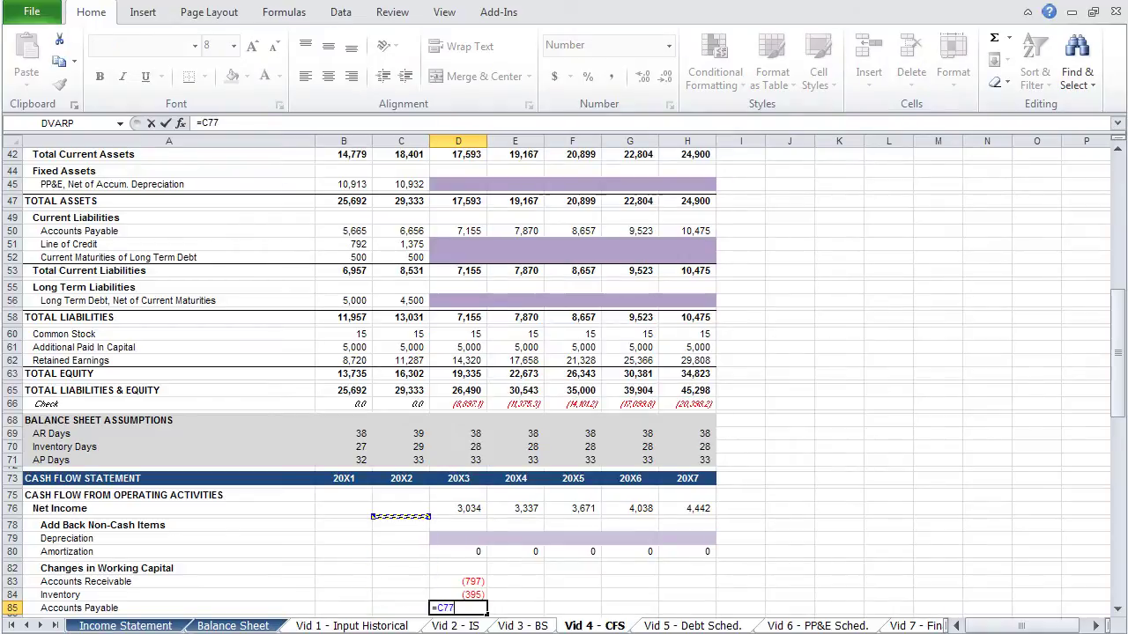
pyautogui.press('Right')
pyautogui.press('Up')
pyautogui.press('Up')
pyautogui.press('Up')
pyautogui.press('Up')
pyautogui.press('Up')
pyautogui.press('Up')
pyautogui.press('Up')
pyautogui.press('Up')
pyautogui.press('Up')
pyautogui.press('Up')
pyautogui.press('Up')
pyautogui.press('Up')
pyautogui.press('Up')
pyautogui.press('Up')
pyautogui.press('Up')
pyautogui.press('Up')
pyautogui.press('Up')
pyautogui.press('Up')
pyautogui.press('Up')
pyautogui.press('Up')
pyautogui.press('Up')
pyautogui.press('Up')
pyautogui.press('Up')
pyautogui.press('Up')
pyautogui.press('Up')
pyautogui.press('Up')
pyautogui.press('Up')
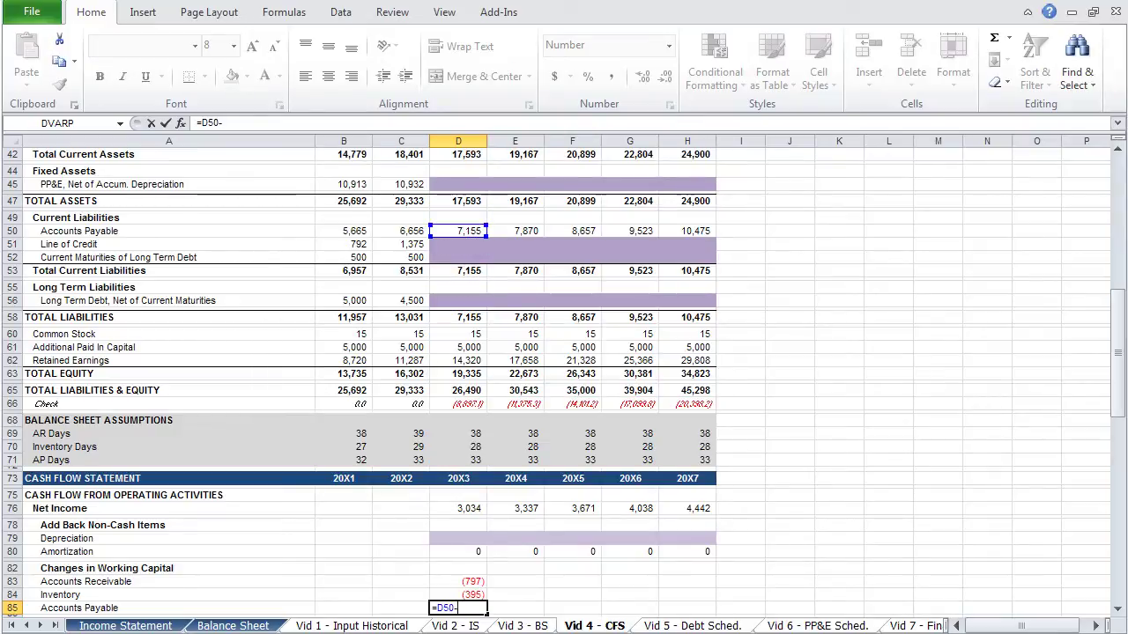
pyautogui.write('-')
pyautogui.press('Left')
pyautogui.press('Up')
pyautogui.press('Up')
pyautogui.press('Up')
pyautogui.press('Up')
pyautogui.press('Up')
pyautogui.press('Up')
pyautogui.press('Up')
pyautogui.press('Up')
pyautogui.press('Up')
pyautogui.press('Up')
pyautogui.press('Up')
pyautogui.press('Up')
pyautogui.press('Up')
pyautogui.press('Up')
pyautogui.press('Up')
pyautogui.press('Up')
pyautogui.press('Up')
pyautogui.press('Up')
pyautogui.press('Up')
pyautogui.press('Up')
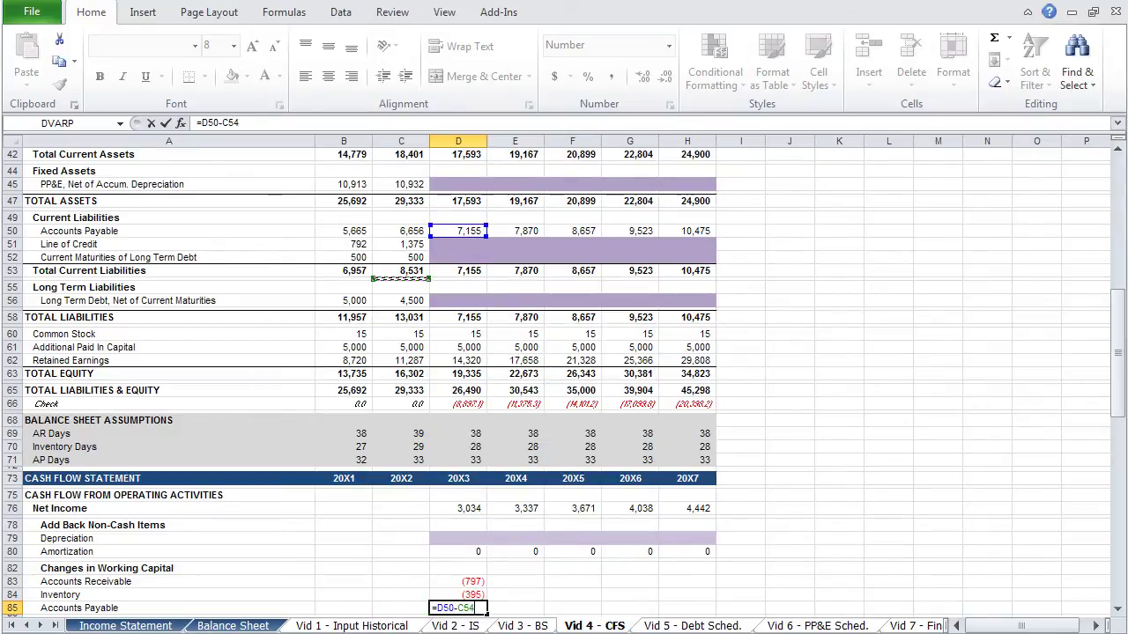
pyautogui.press('Up')
pyautogui.press('Up')
pyautogui.press('Up')
pyautogui.press('Up')
pyautogui.press('Return')
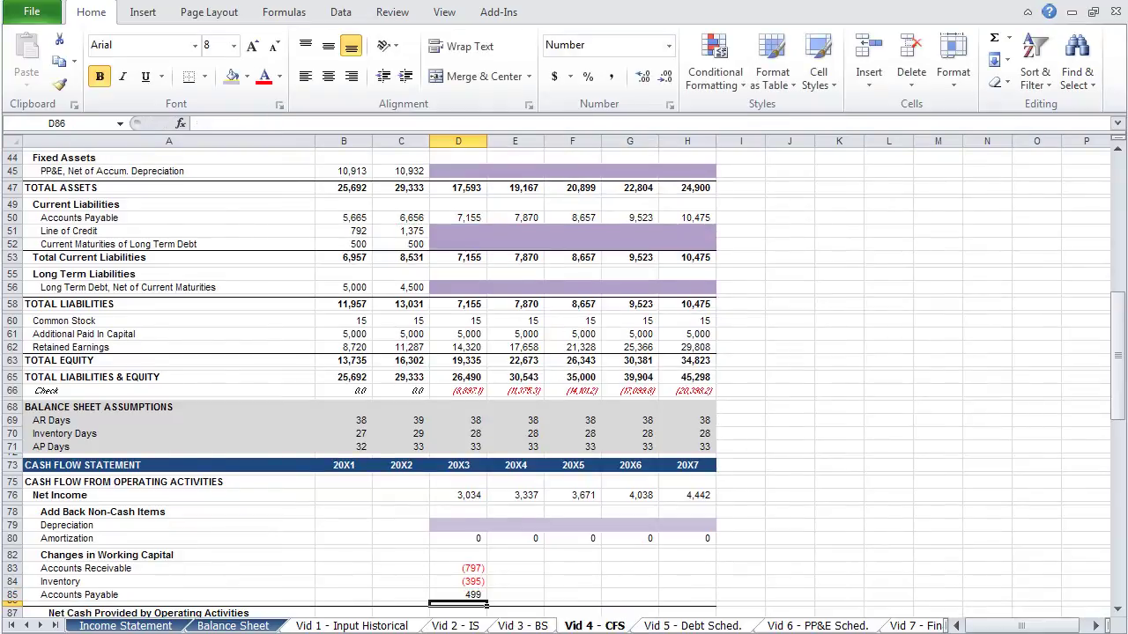
# - Total the 20X3 Net Cash Provided by Operating Activities in D87 with =SUM(D76,D79,D80,D83,D84,D85)
pyautogui.press('Down')
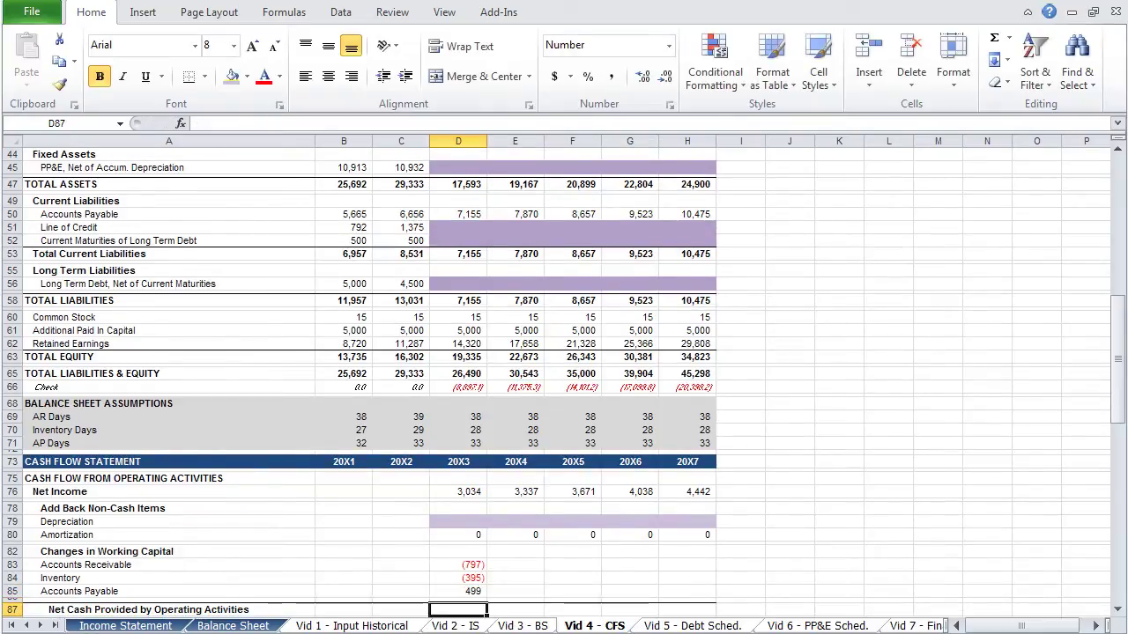
pyautogui.write('=')
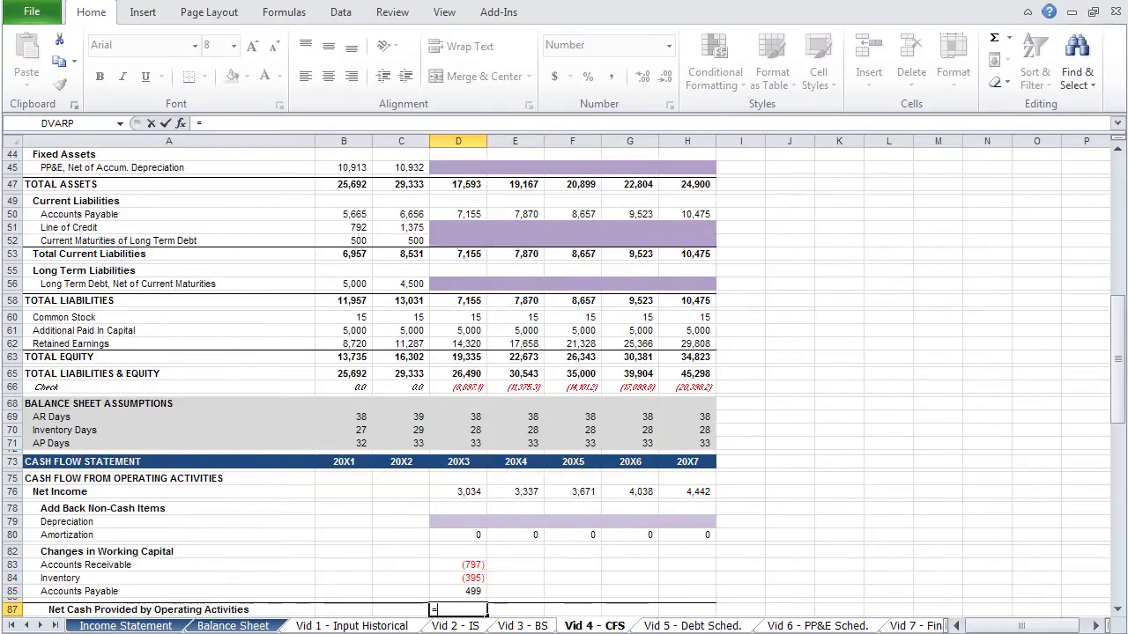
pyautogui.write('SUM(')
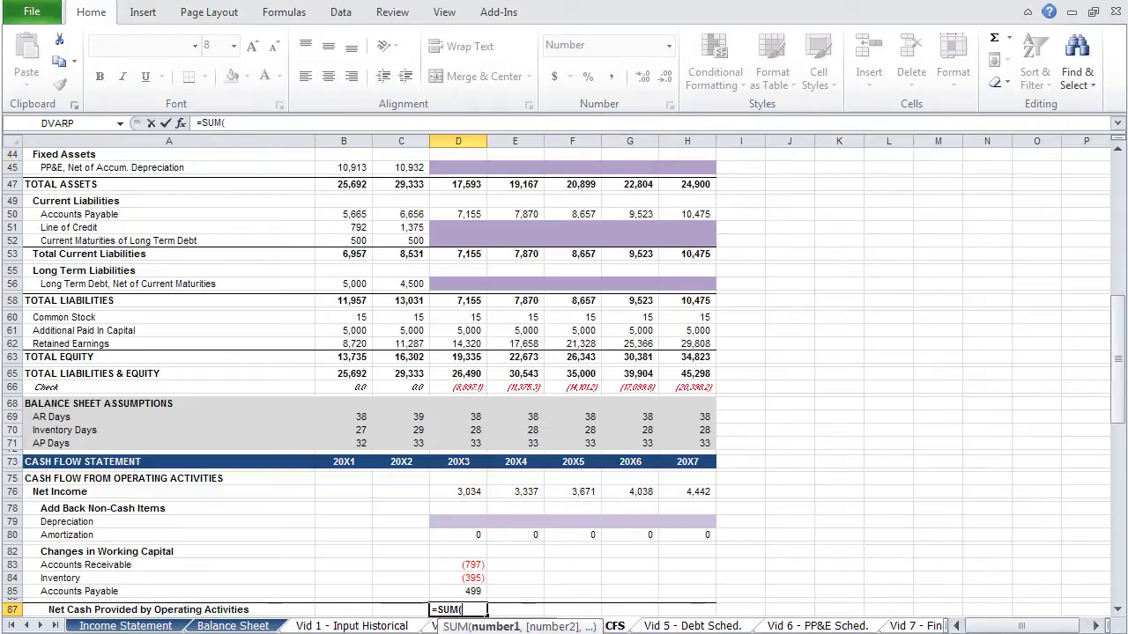
pyautogui.press('Up')
pyautogui.press('Up')
pyautogui.press('Up')
pyautogui.press('Up')
pyautogui.press('Up')
pyautogui.press('Up')
pyautogui.press('Up')
pyautogui.press('Up')
pyautogui.press('Up')
pyautogui.press('Up')
pyautogui.press('Up')
pyautogui.write(',')
pyautogui.press('Up')
pyautogui.press('Up')
pyautogui.press('Up')
pyautogui.press('Up')
pyautogui.press('Up')
pyautogui.press('Up')
pyautogui.press('Up')
pyautogui.press('Up')
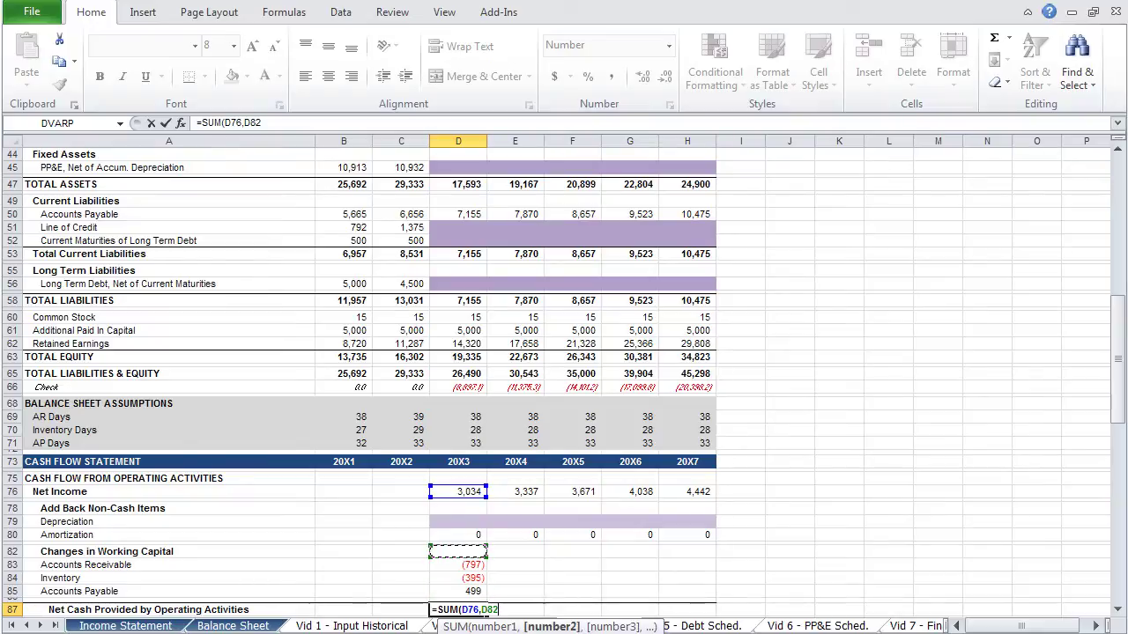
pyautogui.write(',')
pyautogui.press('Up')
pyautogui.press('Up')
pyautogui.press('Up')
pyautogui.press('Up')
pyautogui.press('Up')
pyautogui.press('Up')
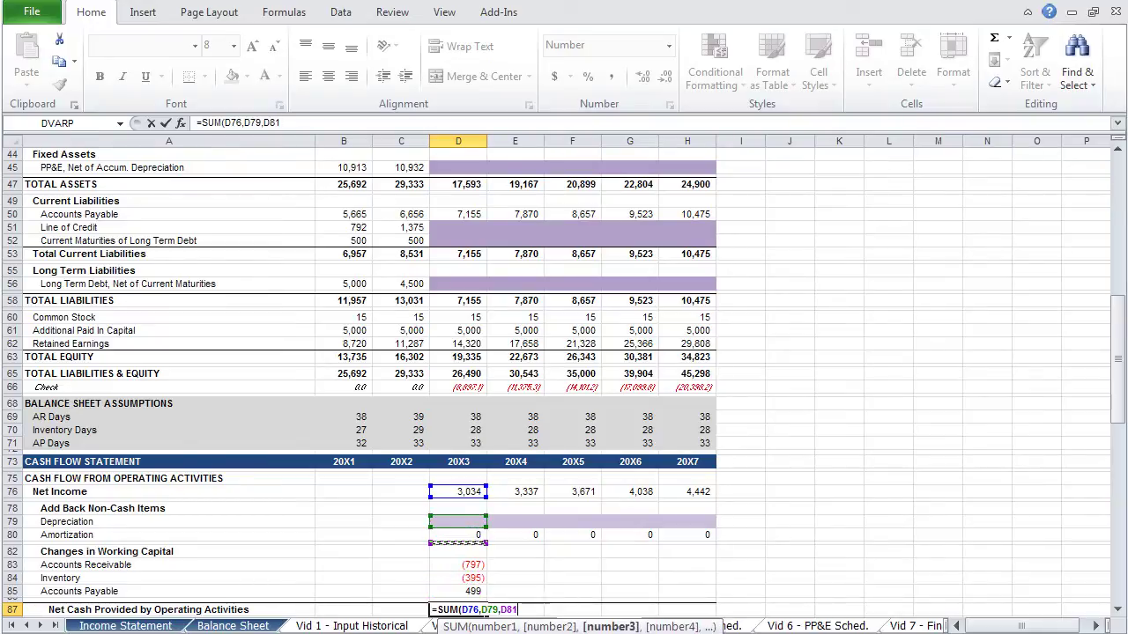
pyautogui.write(',')
pyautogui.press('Down')
pyautogui.press('Down')
pyautogui.write(',')
pyautogui.press('Up')
pyautogui.press('Up')
pyautogui.press('Up')
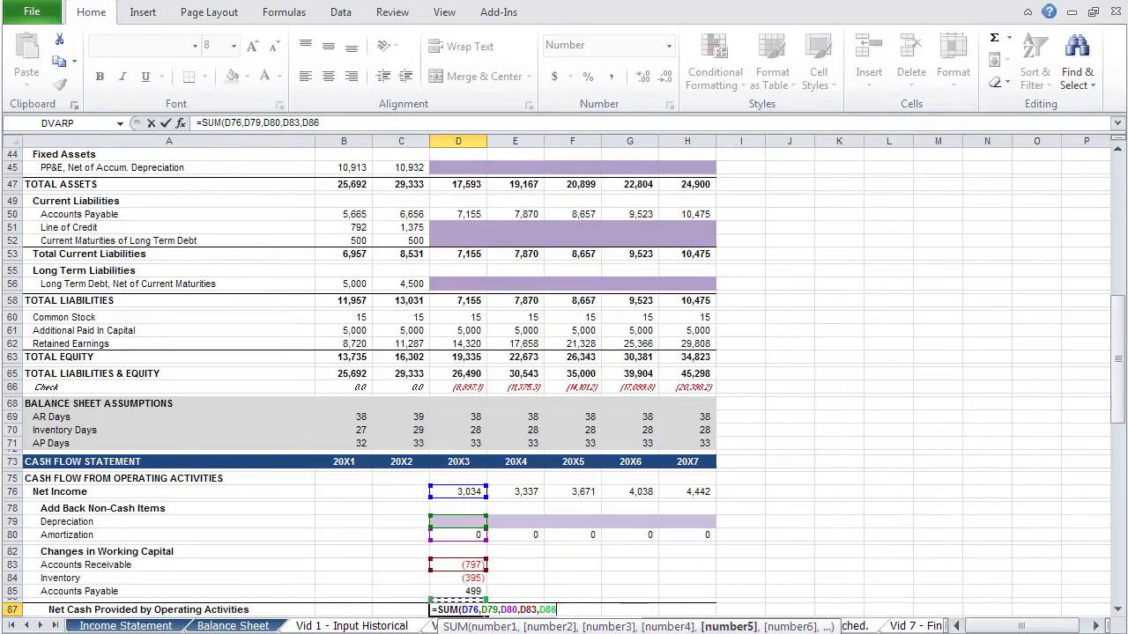
pyautogui.write(',')
pyautogui.press('Up')
pyautogui.press('Up')
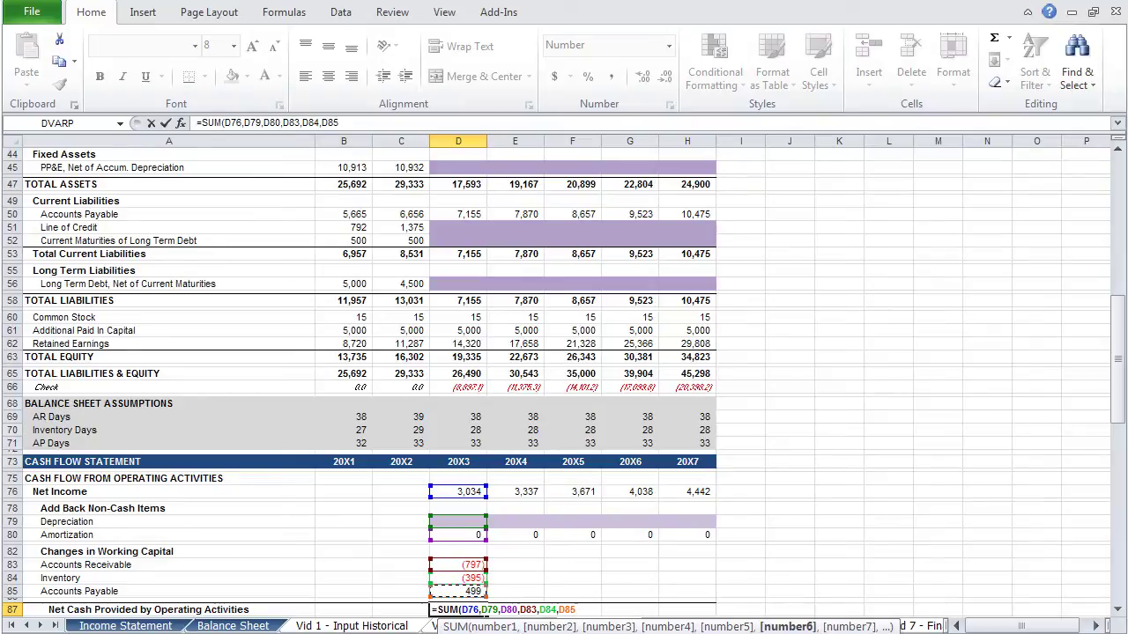
pyautogui.write(')')
pyautogui.press('Return')
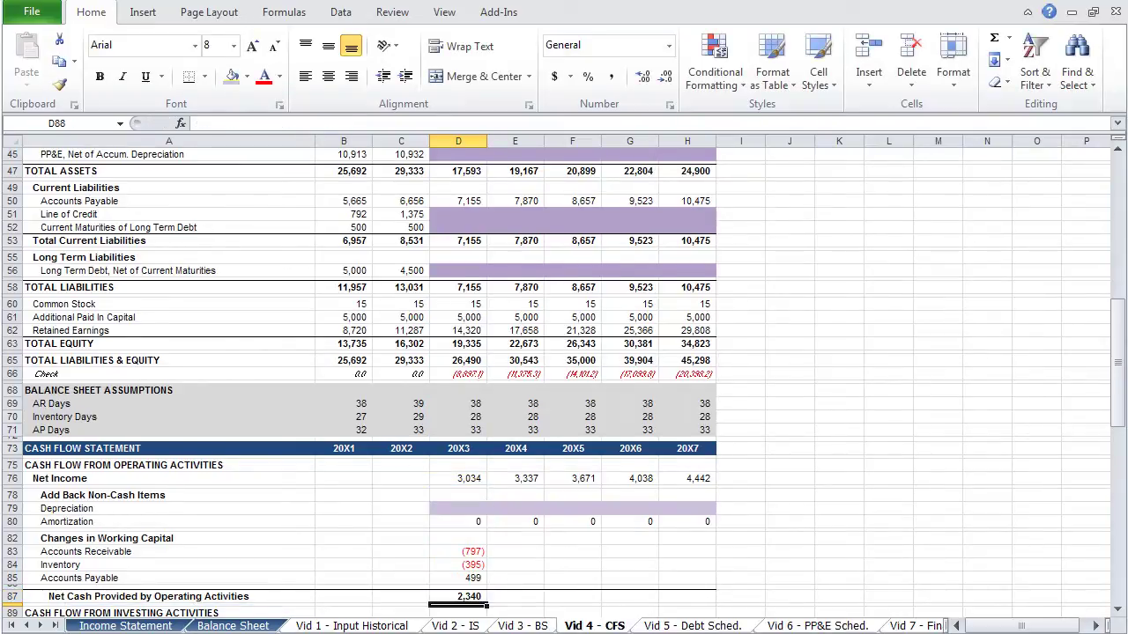
# - Fill the 20X3 working capital changes and Net Cash Provided by Operating Activities formulas in D83:D87 across through column H
pyautogui.press('Up')
pyautogui.hotkey('shift', 'Up')
pyautogui.hotkey('shift', 'Up')
pyautogui.hotkey('shift', 'Up')
pyautogui.hotkey('shift', 'Up')
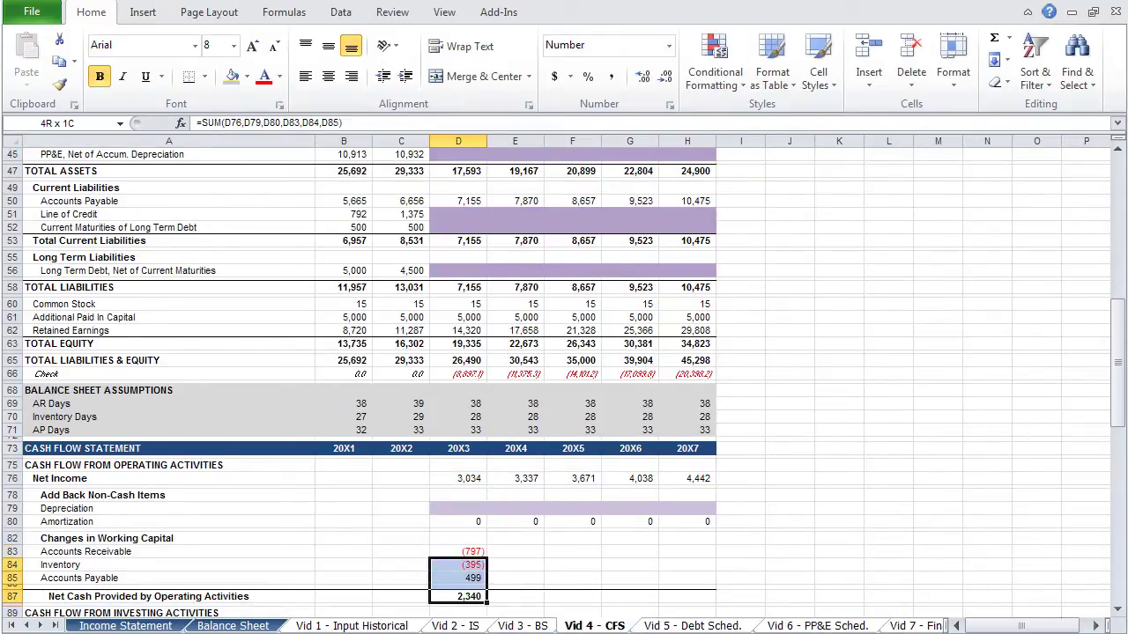
pyautogui.hotkey('shift', 'Right')
pyautogui.hotkey('shift', 'Right')
pyautogui.hotkey('shift', 'Right')
pyautogui.hotkey('shift', 'Right')
pyautogui.hotkey('ctrl', 'r')
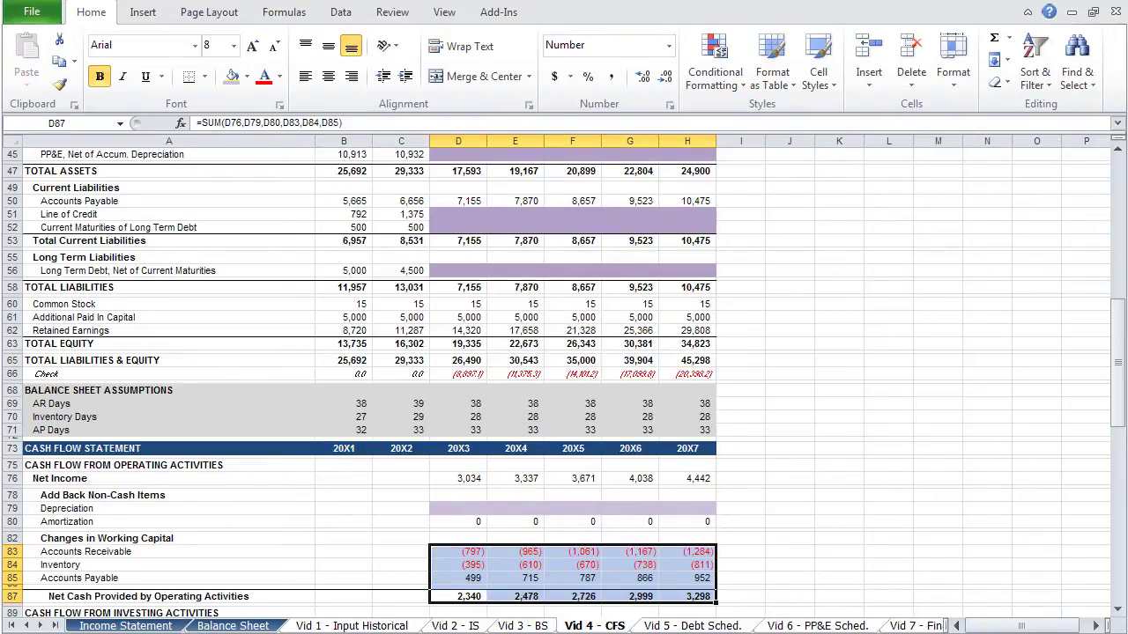
# - Shade the projected Capital Expenditures - Purchase of PP&E cells D90:H90 with the light purple theme fill colour
pyautogui.press('Down')
pyautogui.press('Down')
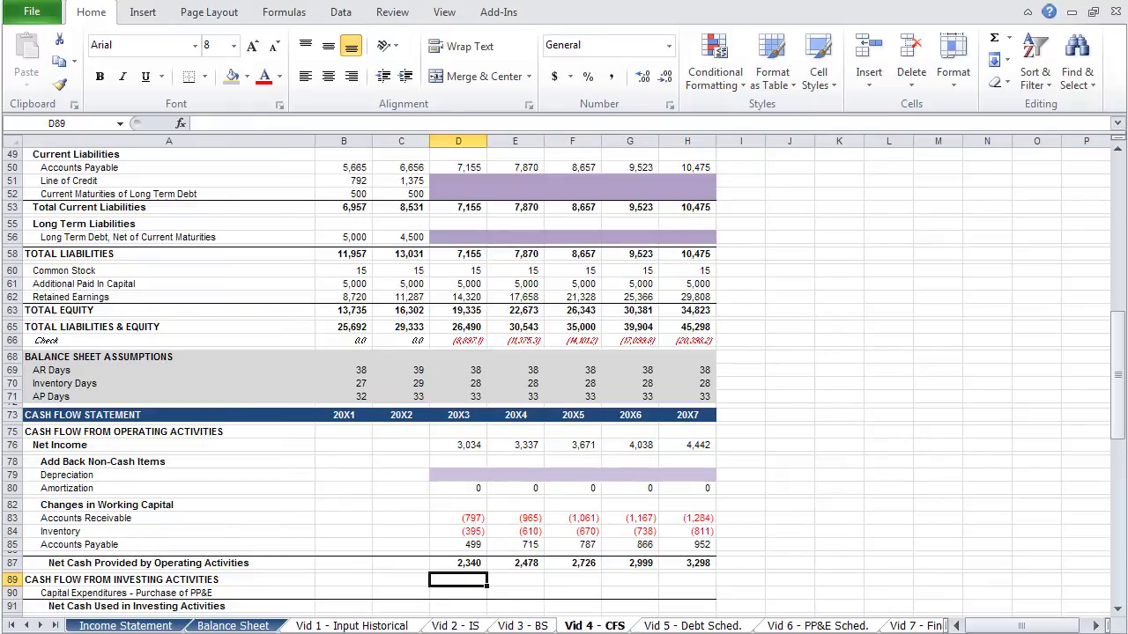
pyautogui.press('Down')
pyautogui.hotkey('shift', 'Right')
pyautogui.hotkey('shift', 'Right')
pyautogui.hotkey('shift', 'Right')
pyautogui.hotkey('shift', 'Right')
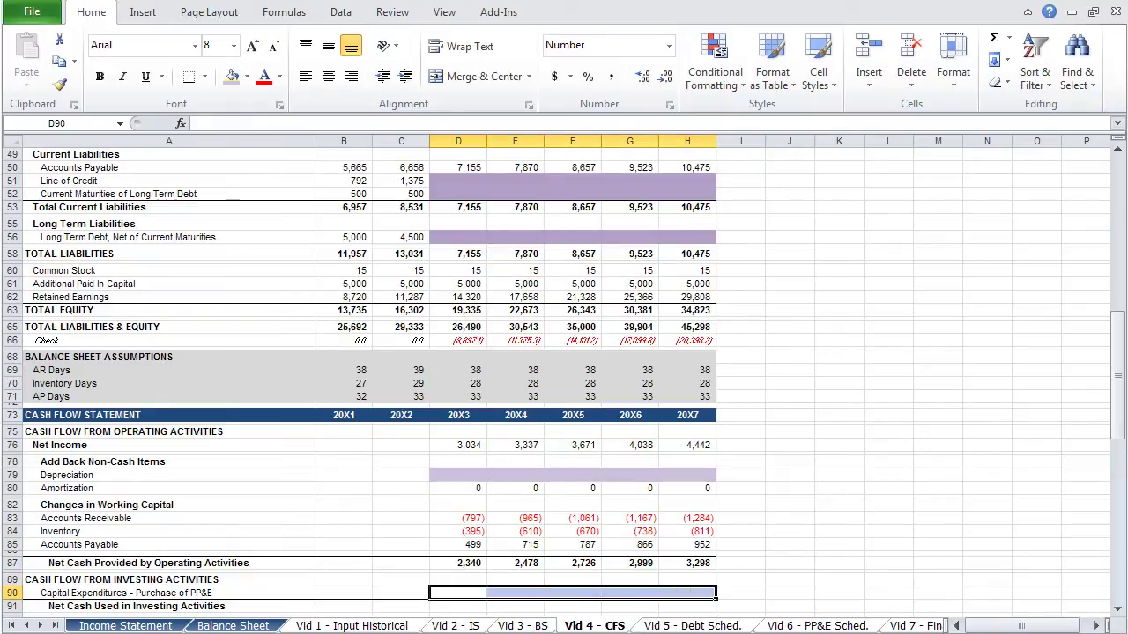
pyautogui.hotkey('alt', 'h')
pyautogui.press('h')
pyautogui.press('Down')
pyautogui.press('Right')
pyautogui.press('Right')
pyautogui.press('Right')
pyautogui.press('Right')
pyautogui.press('Right')
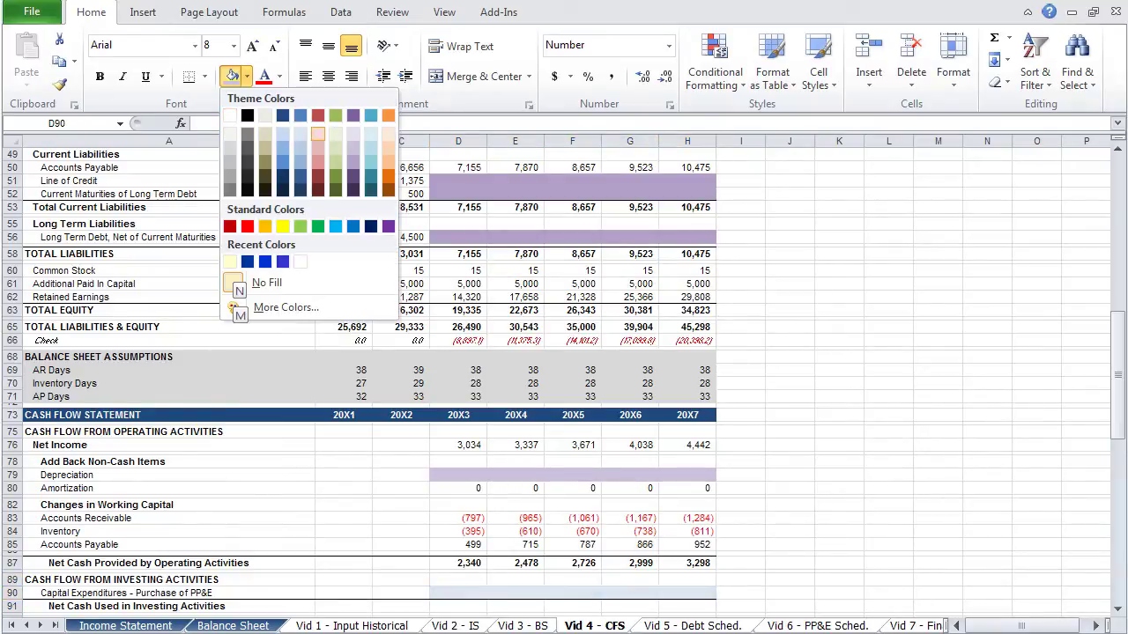
pyautogui.press('Down')
pyautogui.press('Return')
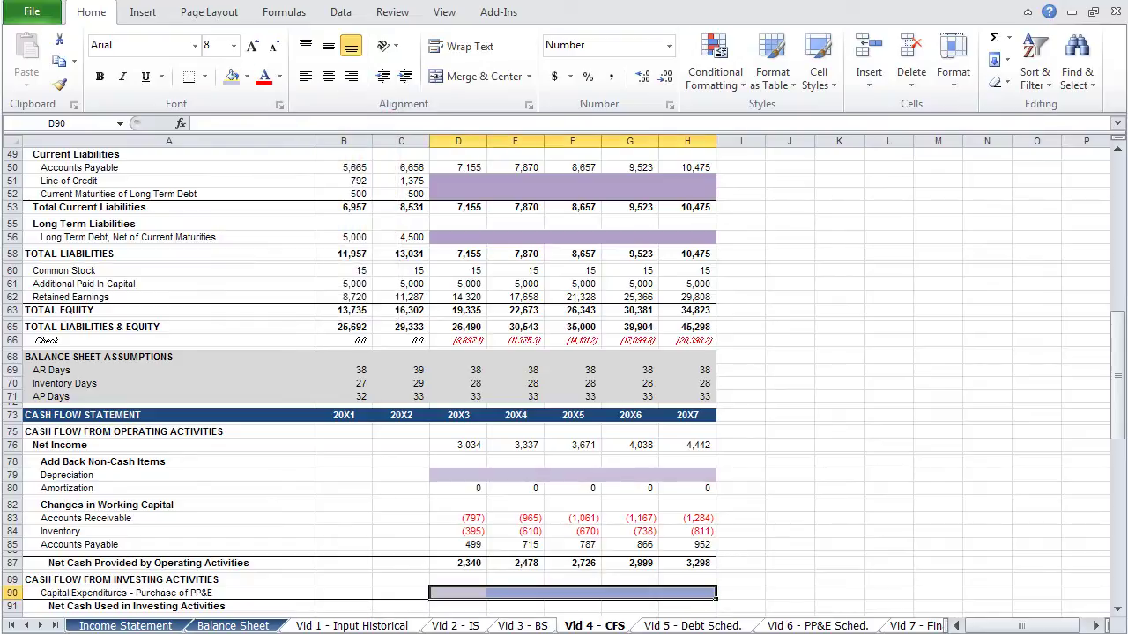
# - Link the 20X3 Net Cash Used in Investing Activities in D91 to capital expenditures with =D90 and fill it across through H91
pyautogui.press('Down')
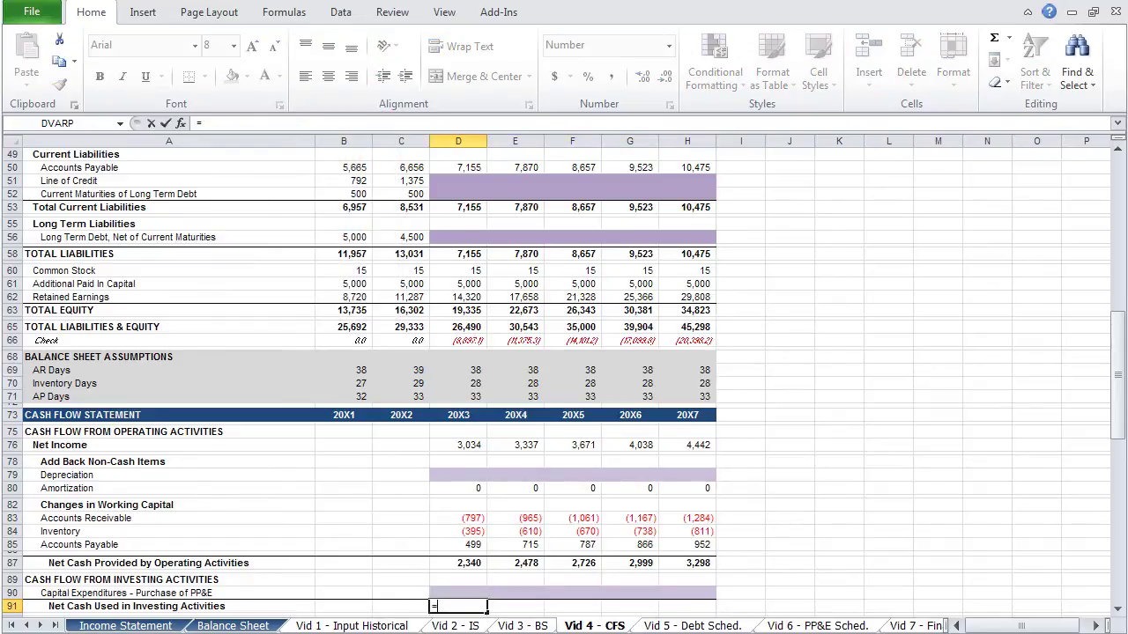
pyautogui.write('=D90')
pyautogui.hotkey('ctrl', 'Return')
pyautogui.hotkey('shift', 'Right')
pyautogui.hotkey('shift', 'Right')
pyautogui.hotkey('shift', 'Right')
pyautogui.hotkey('shift', 'Right')
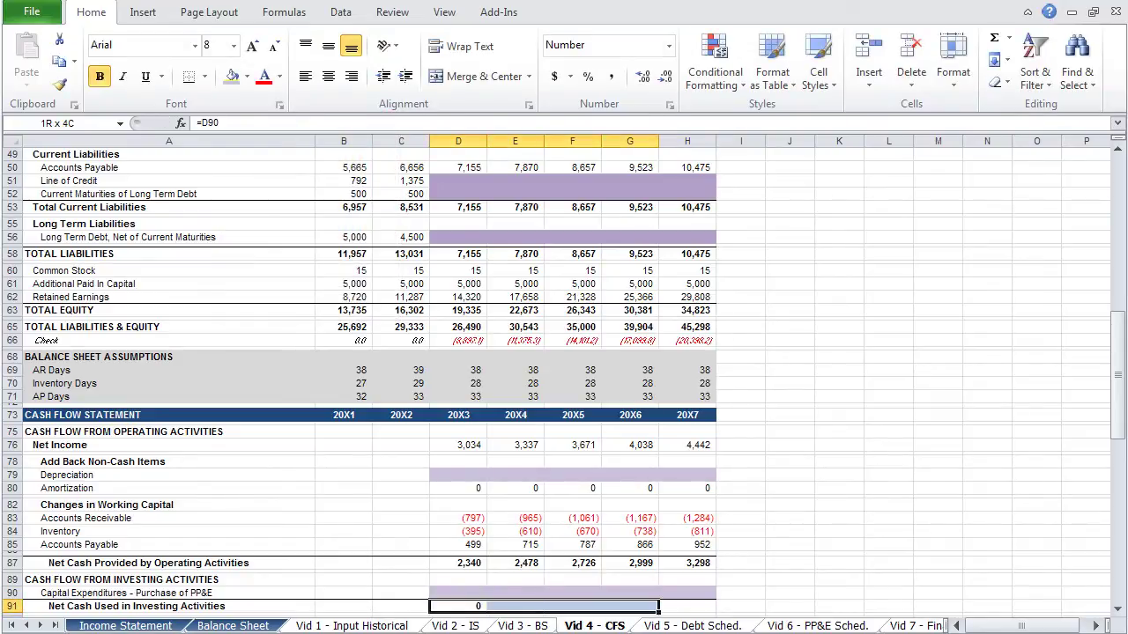
pyautogui.hotkey('ctrl', 'r')
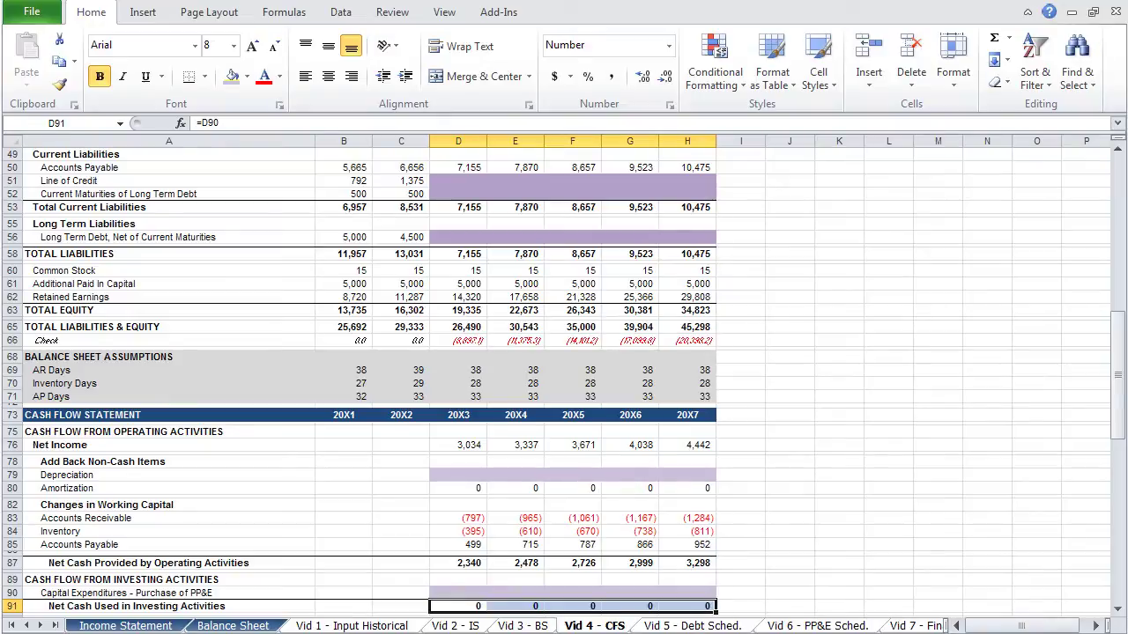
# - Shade the projected Revolving Credit Facility and Long Term Debt cells D94:H95 with the light purple theme fill colour
pyautogui.press('Down')
pyautogui.press('Down')
pyautogui.press('Down')
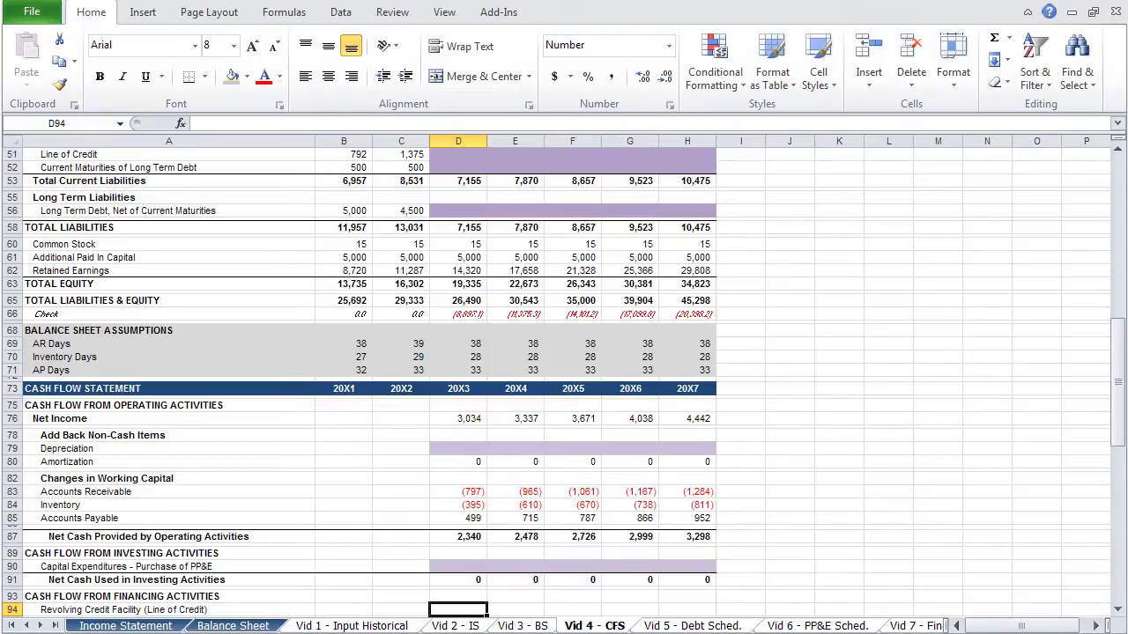
pyautogui.hotkey('shift', 'Down')
pyautogui.hotkey('shift', 'Right')
pyautogui.hotkey('shift', 'Right')
pyautogui.hotkey('shift', 'Right')
pyautogui.hotkey('shift', 'Right')
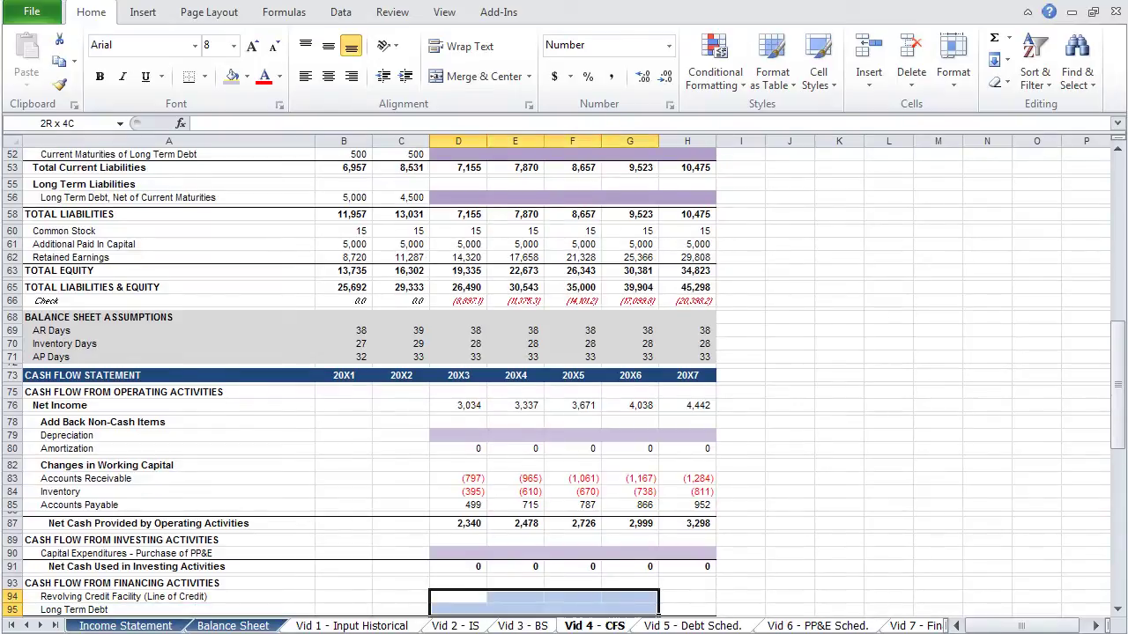
pyautogui.hotkey('alt', 'h')
pyautogui.press('h')
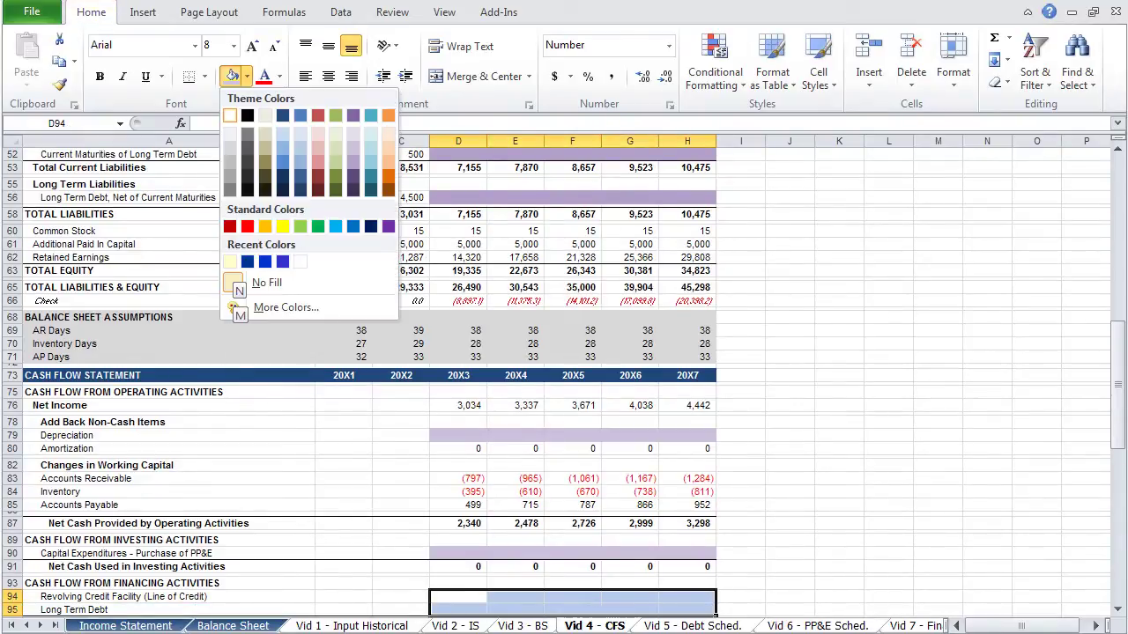
pyautogui.press('Right')
pyautogui.press('Right')
pyautogui.press('Right')
pyautogui.press('Right')
pyautogui.press('Down')
pyautogui.press('Right')
pyautogui.press('Down')
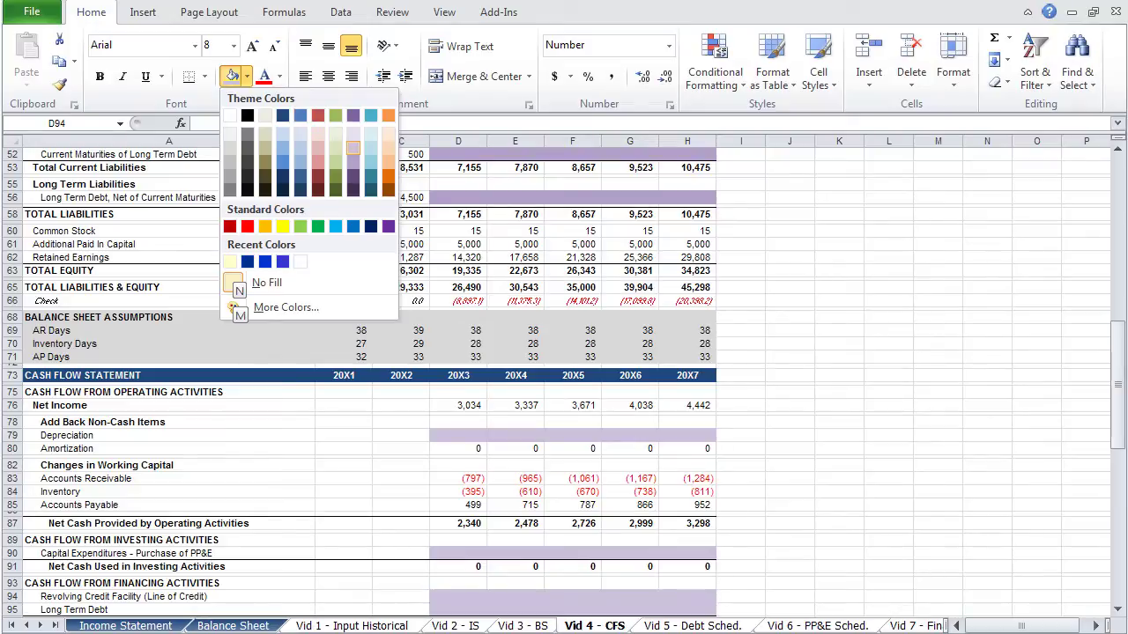
pyautogui.press('Left')
pyautogui.press('Return')
# - Total the 20X3 Net Cash Provided by (Used in) Financing Activities in D96 with =SUM(D94:D95) and fill it across through H96
pyautogui.click(458, 619)
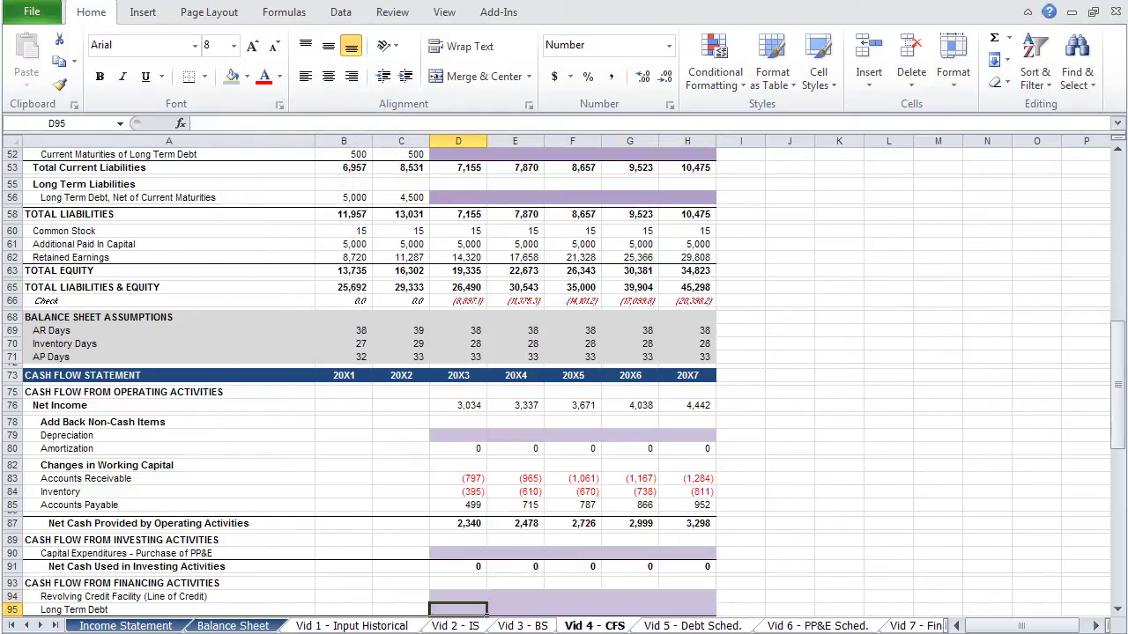
pyautogui.write('=')
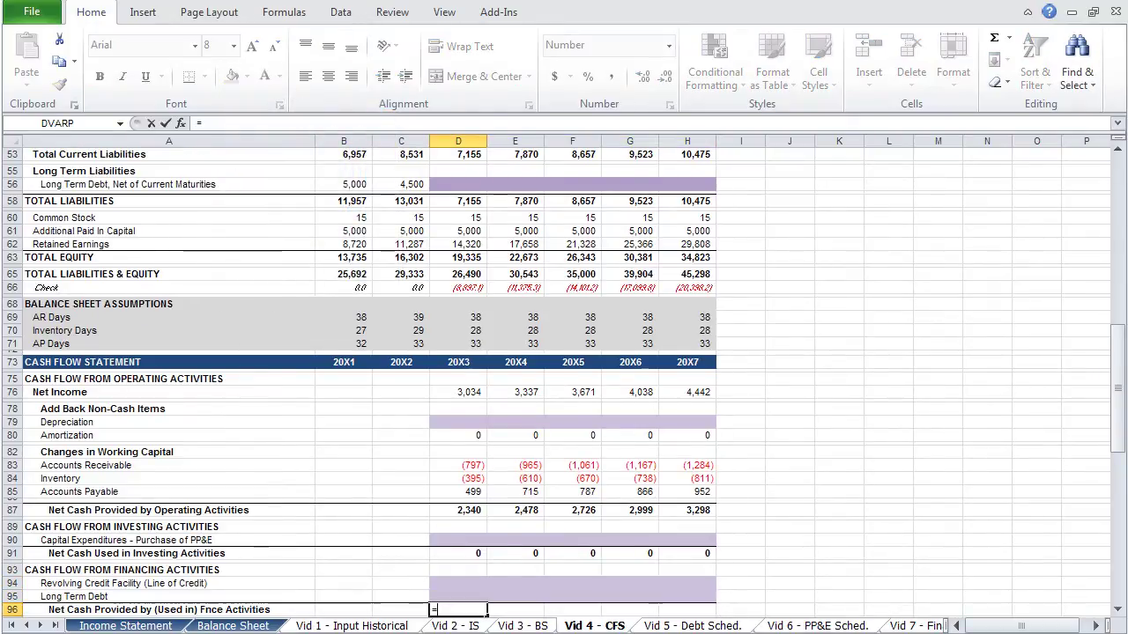
pyautogui.write('suM(')
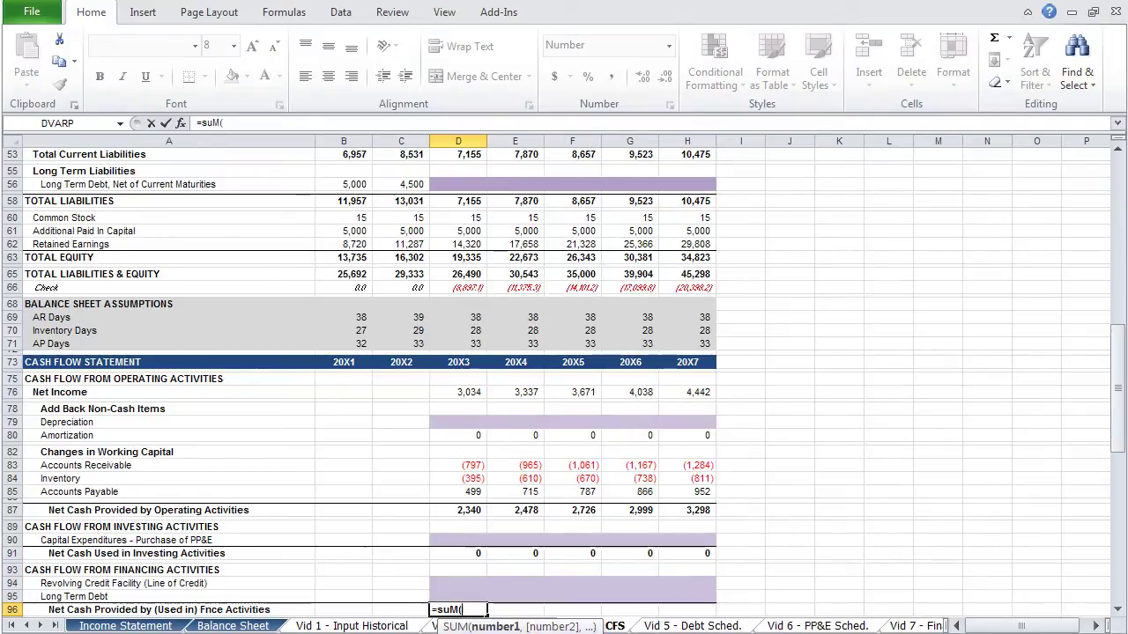
pyautogui.moveTo(458, 583); pyautogui.dragTo(687, 596)
pyautogui.press('Return')
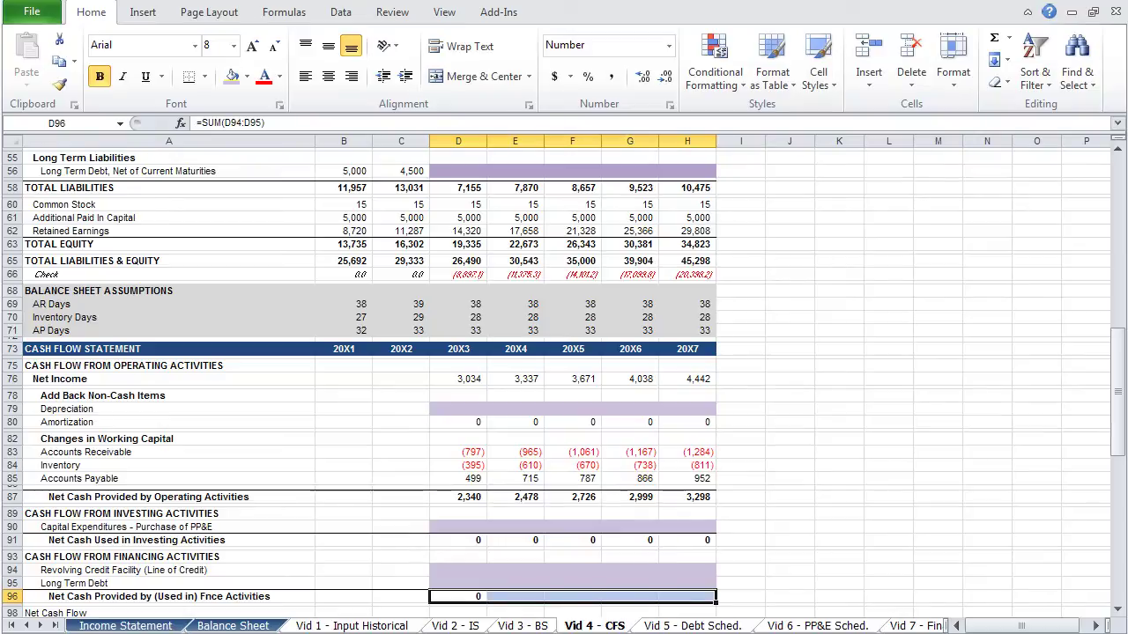
pyautogui.hotkey('ctrl', 'r')
# - Calculate the 20X3 Net Cash Flow in D98 from the three activity totals with =D87+D91+D96
pyautogui.click(458, 612)
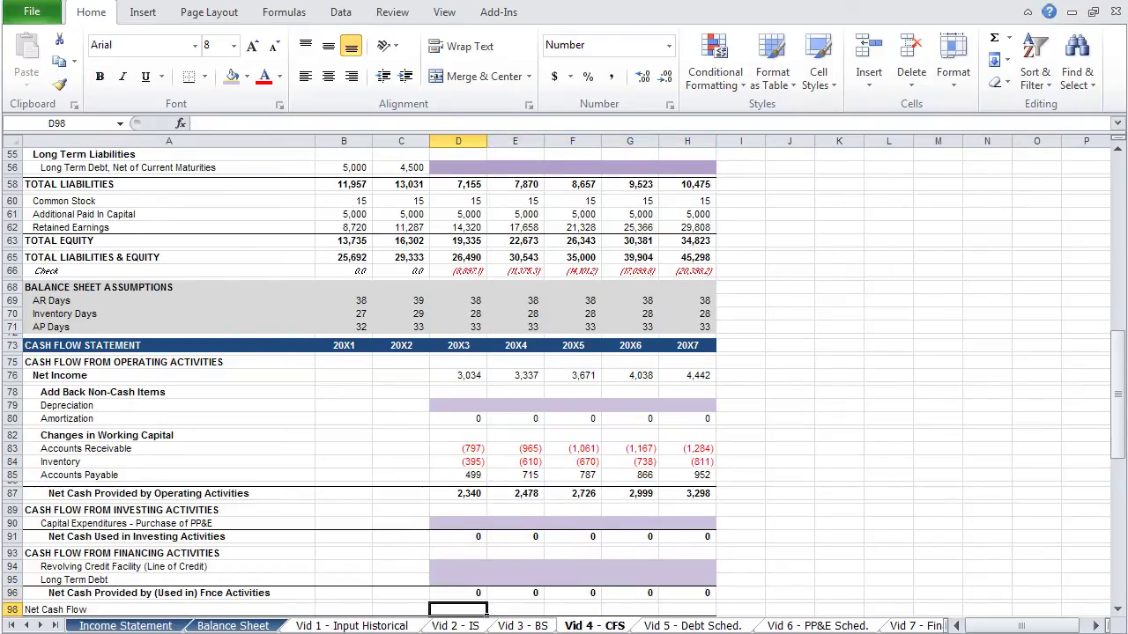
pyautogui.write('=')
pyautogui.press('Up')
pyautogui.press('Up')
pyautogui.press('Up')
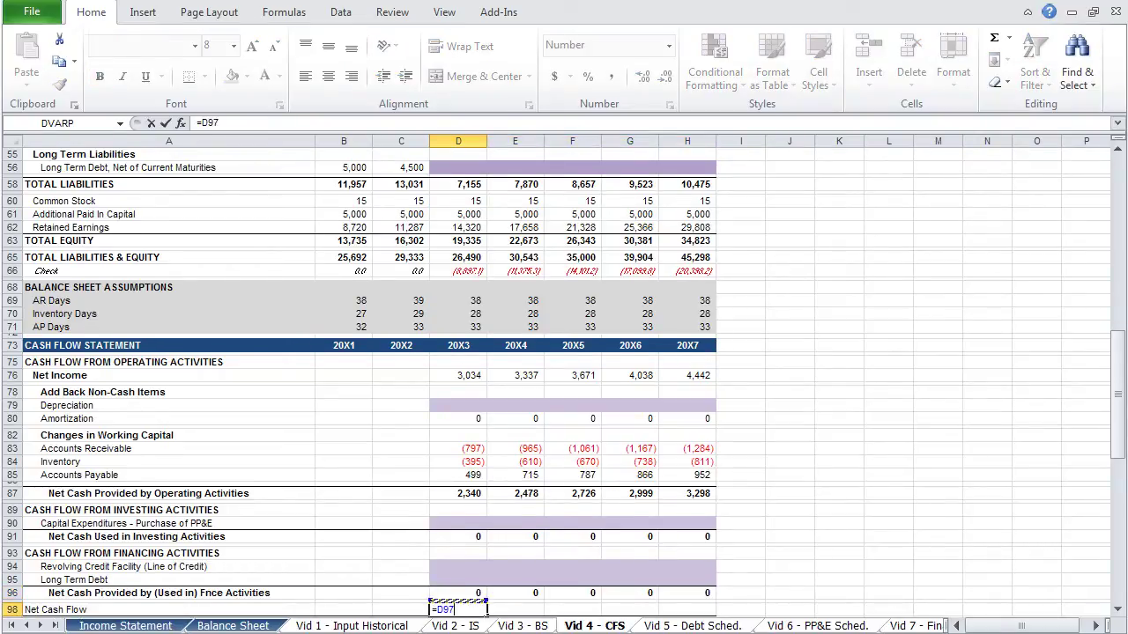
pyautogui.press('Up')
pyautogui.press('Up')
pyautogui.press('Up')
pyautogui.press('Up')
pyautogui.press('Up')
pyautogui.write('+')
pyautogui.press('Up')
pyautogui.press('Up')
pyautogui.press('Up')
pyautogui.press('Up')
pyautogui.press('Up')
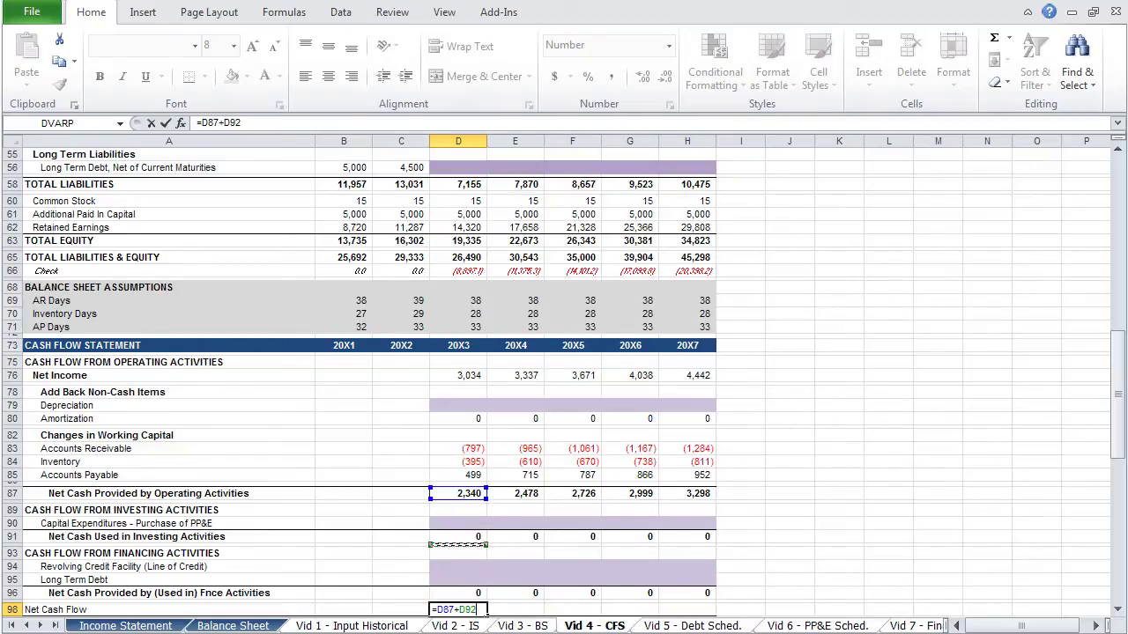
pyautogui.write('+')
pyautogui.press('Up')
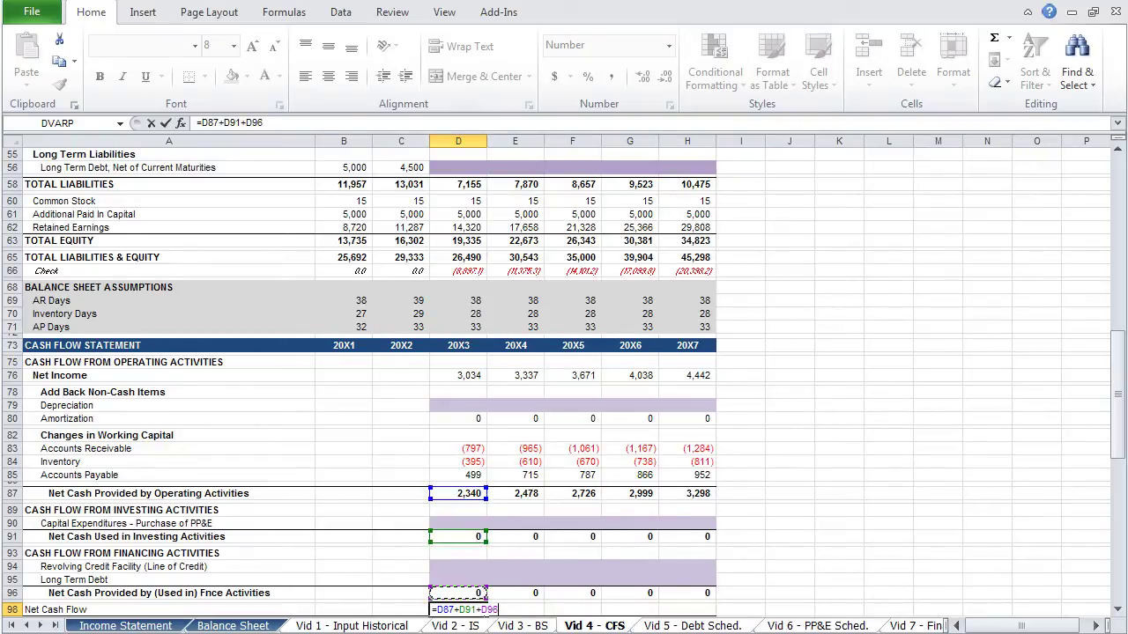
pyautogui.press('Return')
# - Fill the 20X3 Net Cash Flow formula in D98 across through H98
pyautogui.press('Up')
pyautogui.hotkey('shift', 'Right')
pyautogui.hotkey('shift', 'Right')
pyautogui.hotkey('shift', 'Right')
pyautogui.hotkey('shift', 'Right')
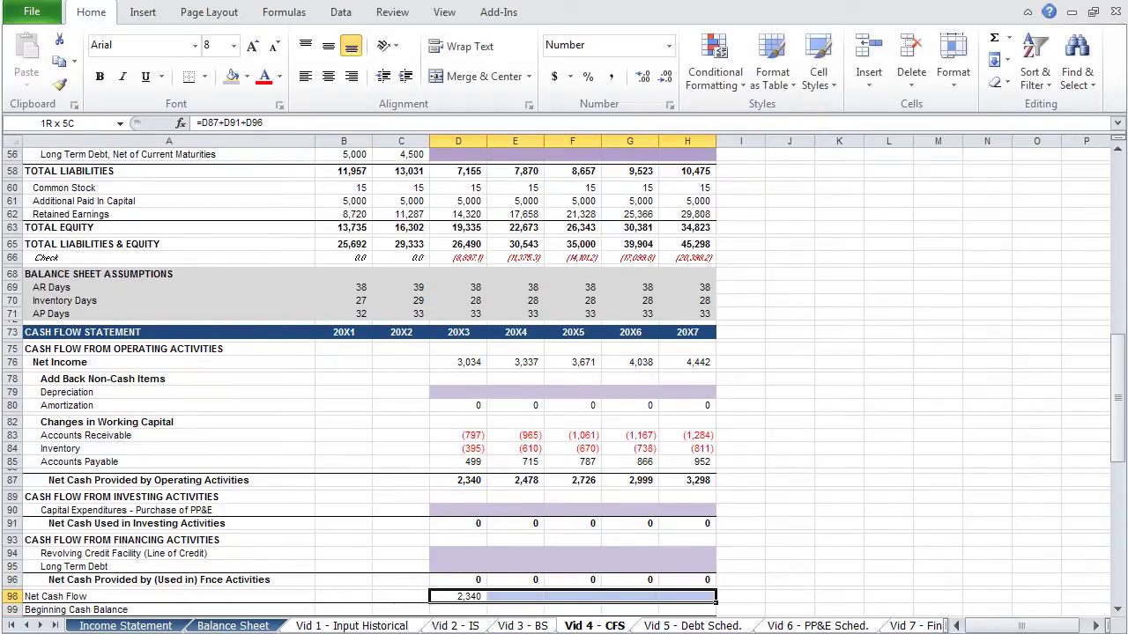
# - Link the 20X3 Beginning Cash Balance in D99 to the 20X2 Cash balance in the balance sheet's current assets
pyautogui.press('Down')
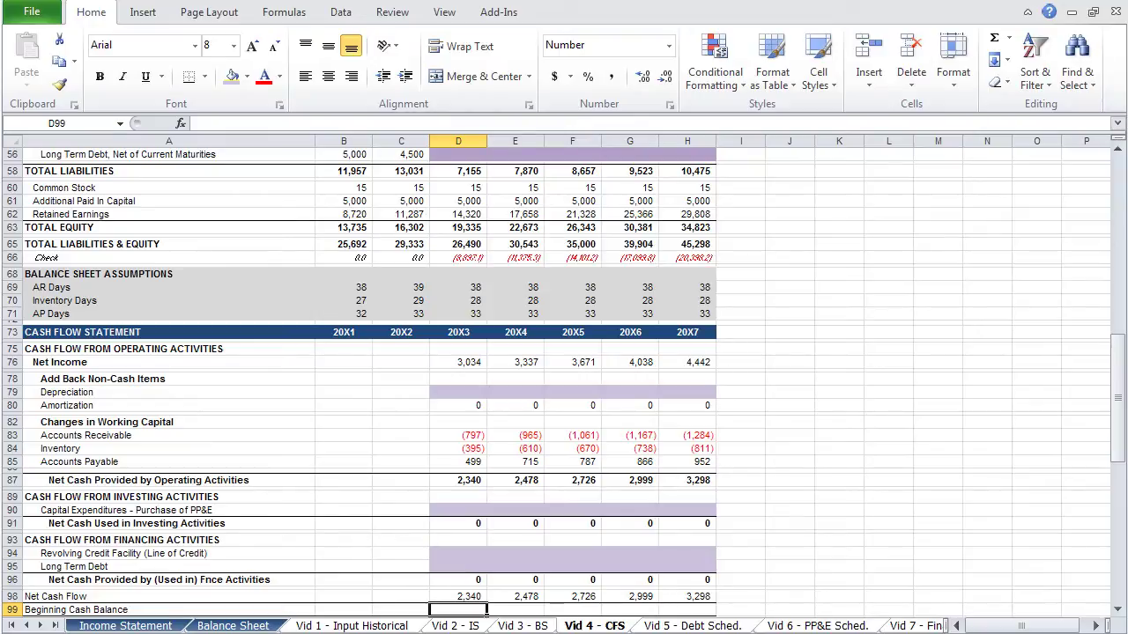
pyautogui.write('=')
pyautogui.press('Left')
pyautogui.press('Up')
pyautogui.press('Up')
pyautogui.press('Up')
pyautogui.press('Up')
pyautogui.press('Up')
pyautogui.press('Up')
pyautogui.press('Up')
pyautogui.press('Up')
pyautogui.press('Up')
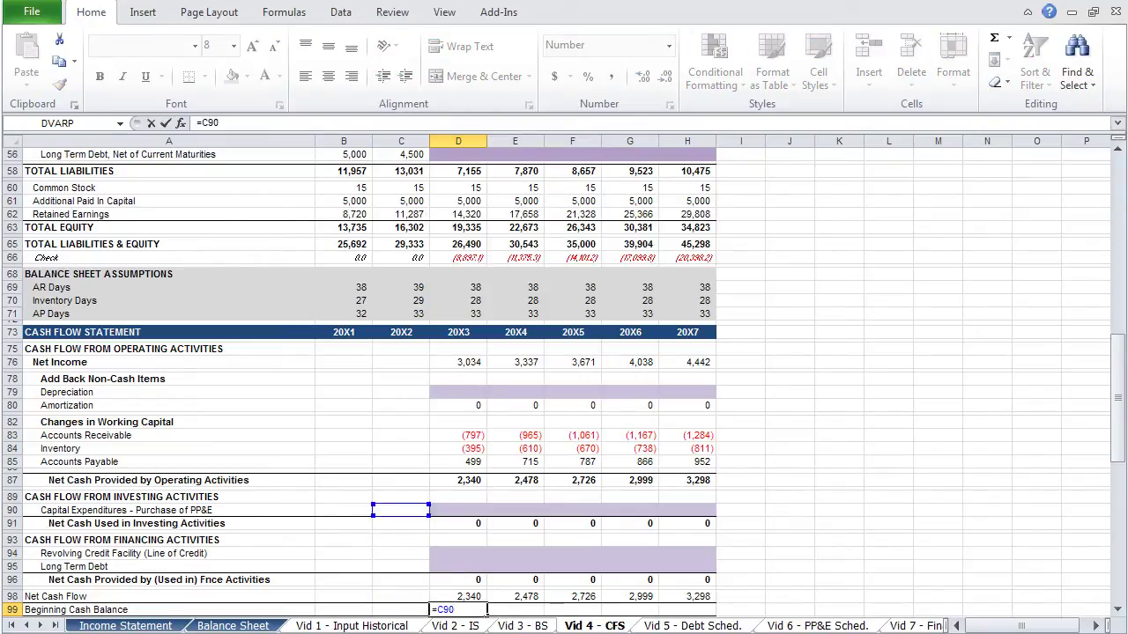
pyautogui.press('Up')
pyautogui.press('Up')
pyautogui.press('Up')
pyautogui.press('Up')
pyautogui.press('Up')
pyautogui.press('Up')
pyautogui.press('Up')
pyautogui.press('Up')
pyautogui.press('Up')
pyautogui.press('Up')
pyautogui.press('Up')
pyautogui.press('Up')
pyautogui.press('Up')
pyautogui.press('Up')
pyautogui.press('Up')
pyautogui.press('Up')
pyautogui.press('Up')
pyautogui.press('Up')
pyautogui.press('Up')
pyautogui.press('Up')
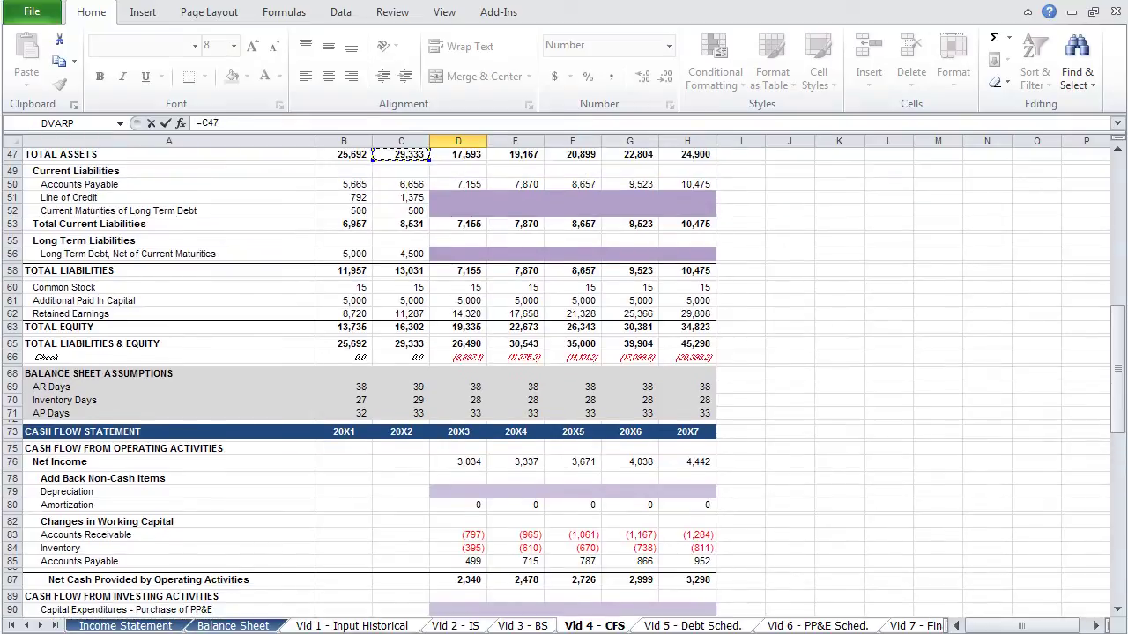
pyautogui.press('Up')
pyautogui.press('Up')
pyautogui.press('Up')
pyautogui.press('Up')
pyautogui.press('Up')
pyautogui.press('Up')
pyautogui.press('Up')
pyautogui.press('Up')
pyautogui.press('Up')
pyautogui.press('Up')
pyautogui.press('Up')
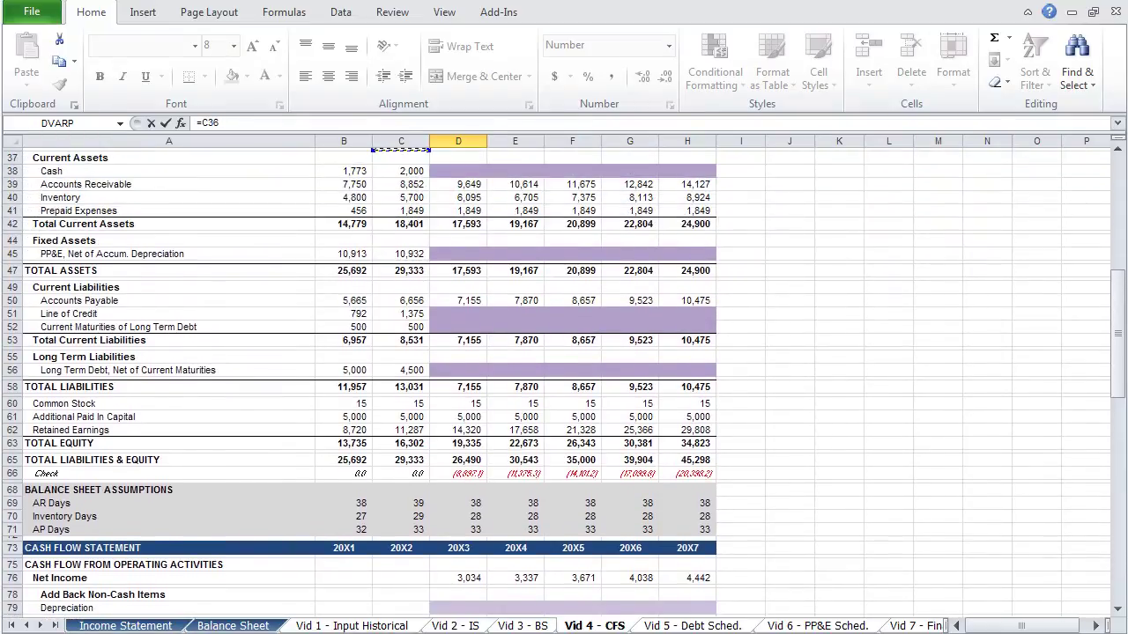
# - Link the 20X3 beginning cash balance in D99 to the 20X2 balance sheet cash with =C38
pyautogui.press('Down')
pyautogui.press('Down')
pyautogui.press('Return')
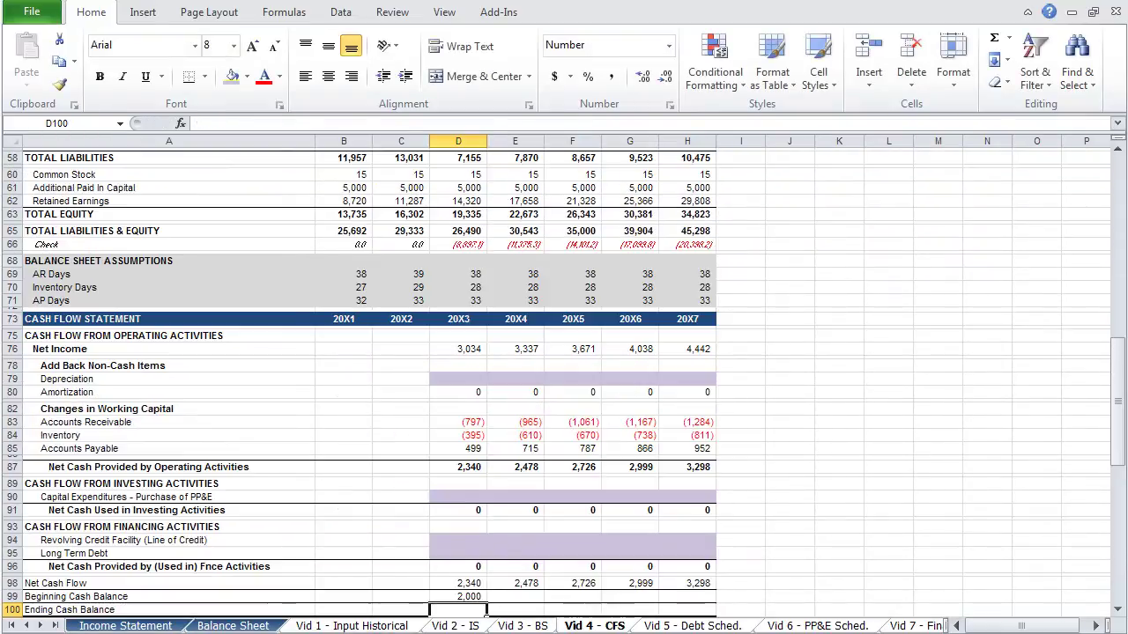
# - Copy the 20X3 beginning cash balance formula across the row through 20X7
pyautogui.press('Up')
pyautogui.hotkey('shift', 'Right')
pyautogui.hotkey('shift', 'Right')
pyautogui.hotkey('shift', 'Right')
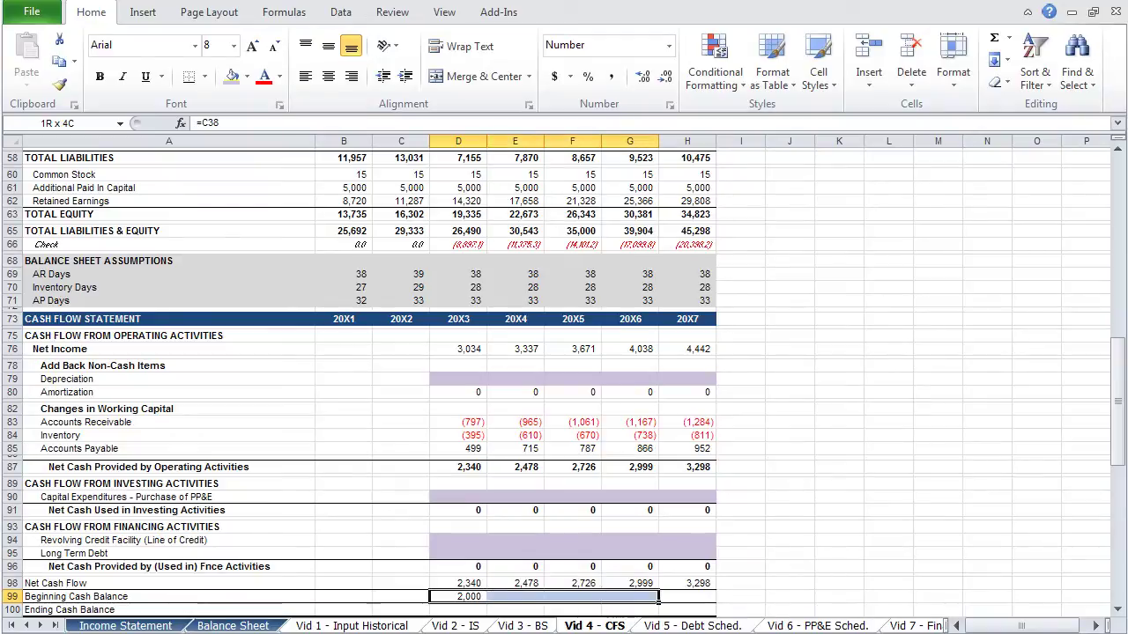
pyautogui.hotkey('shift', 'Right')
pyautogui.hotkey('ctrl', 'r')
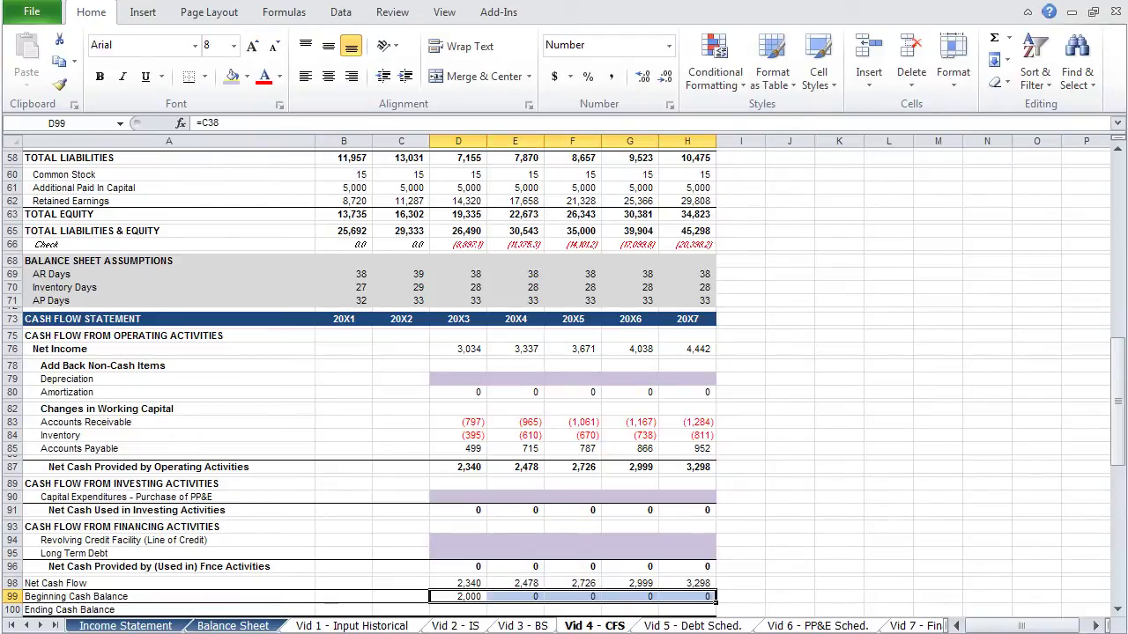
# - Calculate the 20X3 ending cash balance in D100 as net cash flow plus beginning cash, =D98+D99
pyautogui.press('Down')
pyautogui.write('=')
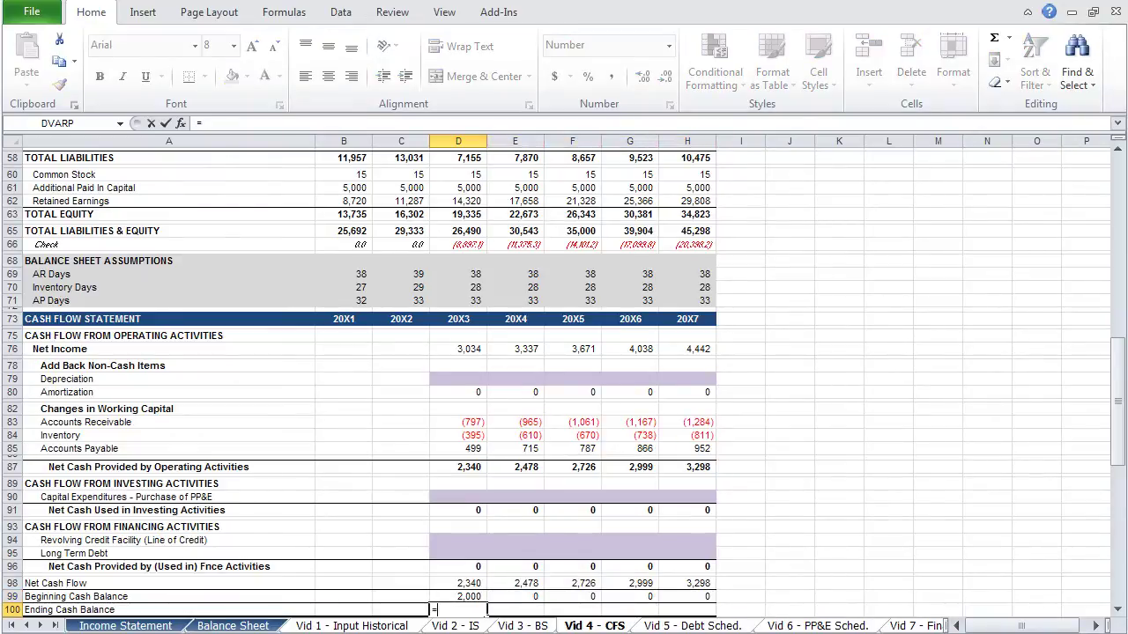
pyautogui.press('Up')
pyautogui.press('Up')
pyautogui.write('+')
pyautogui.press('Up')
pyautogui.press('Return')
# - Fill the ending cash balance formula across from 20X3 through 20X7
pyautogui.press('Up')
pyautogui.hotkey('shift', 'Right')
pyautogui.hotkey('shift', 'Right')
pyautogui.hotkey('shift', 'Right')
pyautogui.hotkey('shift', 'Right')
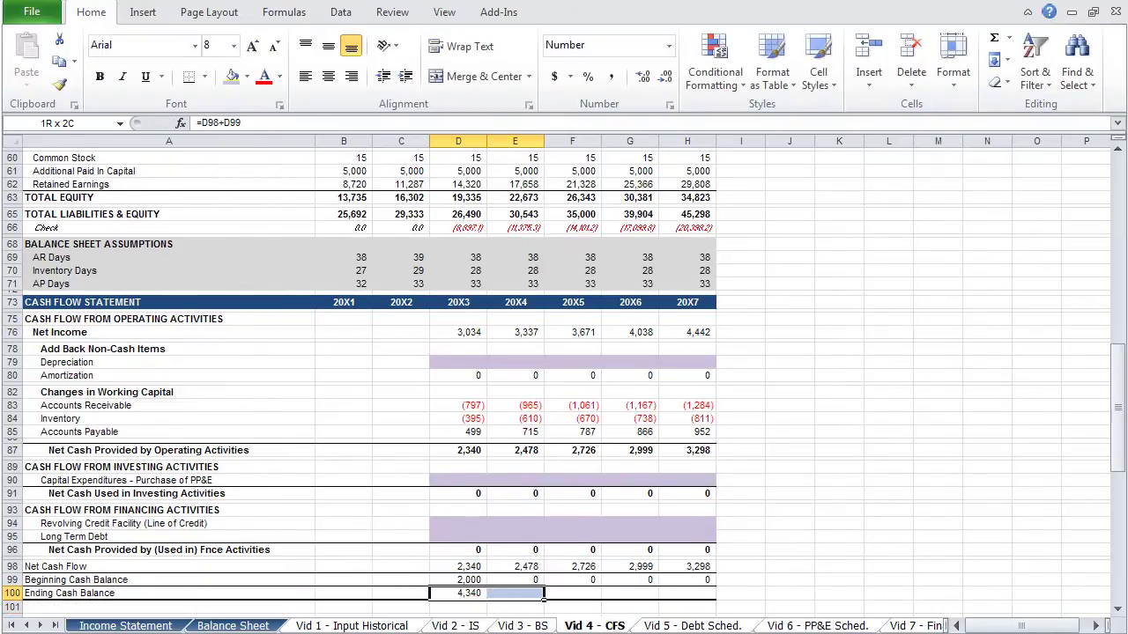
pyautogui.hotkey('ctrl', 'r')
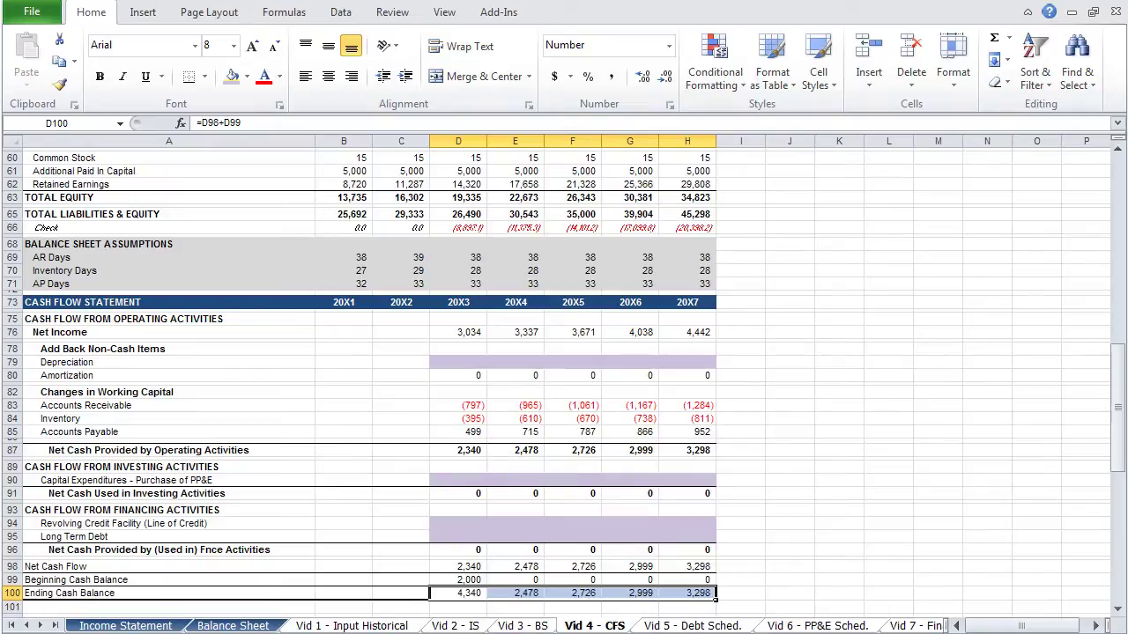
# - Link the balance sheet's 20X3 Cash cell D38 to the cash flow statement's ending cash balance with =D100
pyautogui.press('Up')
pyautogui.press('Up')
pyautogui.press('Up')
pyautogui.press('Up')
pyautogui.press('Up')
pyautogui.press('Up')
pyautogui.press('Up')
pyautogui.press('Up')
pyautogui.press('Up')
pyautogui.press('Up')
pyautogui.press('Up')
pyautogui.press('Up')
pyautogui.press('Up')
pyautogui.press('Up')
pyautogui.press('Up')
pyautogui.press('Up')
pyautogui.press('Up')
pyautogui.press('Up')
pyautogui.press('Up')
pyautogui.press('Up')
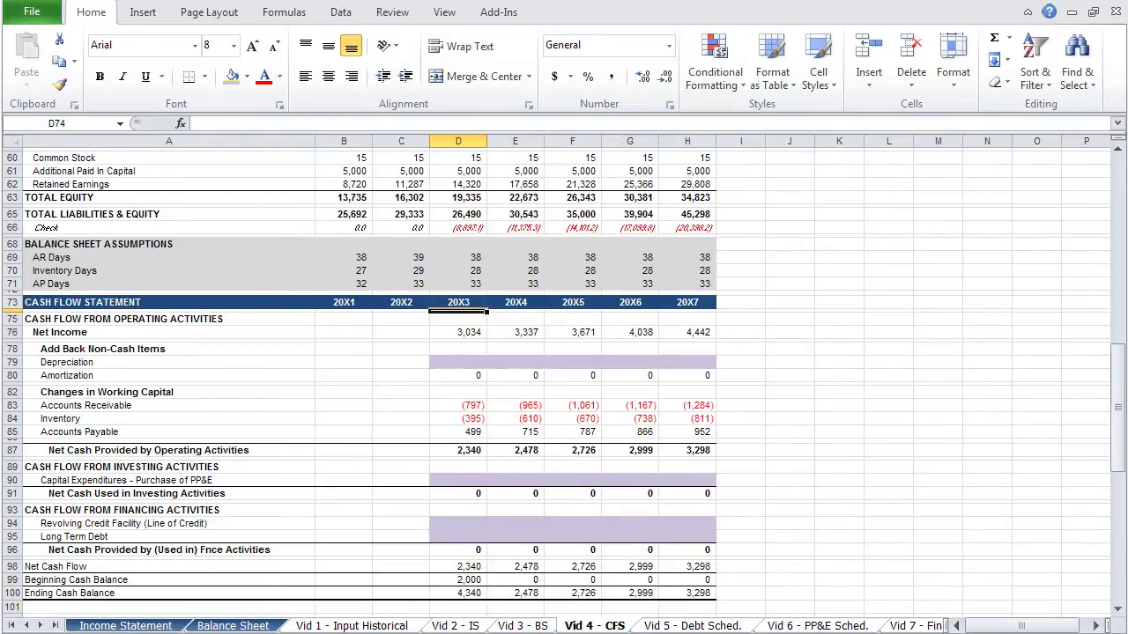
pyautogui.press('Up')
pyautogui.press('Up')
pyautogui.press('Up')
pyautogui.press('Up')
pyautogui.press('Up')
pyautogui.press('Up')
pyautogui.press('Up')
pyautogui.press('Up')
pyautogui.press('Up')
pyautogui.press('Up')
pyautogui.press('Up')
pyautogui.press('Up')
pyautogui.press('Up')
pyautogui.press('Up')
pyautogui.press('Up')
pyautogui.press('Up')
pyautogui.press('Up')
pyautogui.press('Up')
pyautogui.press('Up')
pyautogui.press('Up')
pyautogui.press('Down')
pyautogui.press('Down')
pyautogui.press('Down')
pyautogui.press('Down')
pyautogui.press('Down')
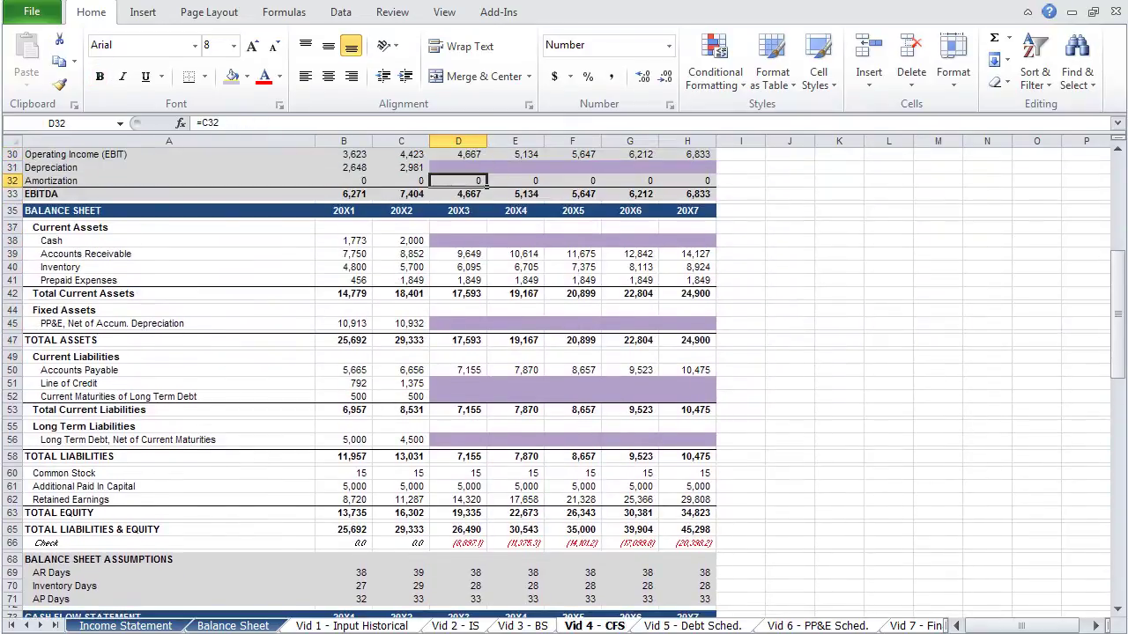
pyautogui.press('Down')
pyautogui.press('Down')
pyautogui.write('=')
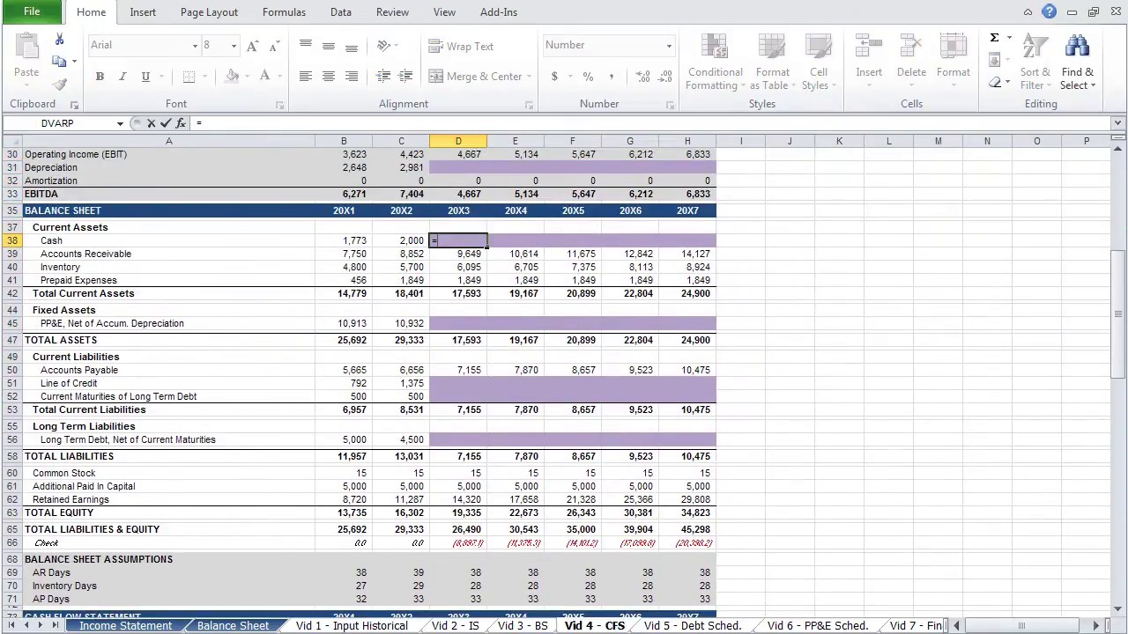
pyautogui.press('Down')
pyautogui.press('Down')
pyautogui.press('Down')
pyautogui.press('Down')
pyautogui.press('Down')
pyautogui.press('Down')
pyautogui.press('Down')
pyautogui.press('Down')
pyautogui.press('Down')
pyautogui.press('Down')
pyautogui.press('Down')
pyautogui.press('Down')
pyautogui.press('Down')
pyautogui.press('Down')
pyautogui.press('Down')
pyautogui.press('Down')
pyautogui.press('Down')
pyautogui.press('Down')
pyautogui.press('Down')
pyautogui.press('Down')
pyautogui.press('Down')
pyautogui.press('Down')
pyautogui.press('Down')
pyautogui.press('Down')
pyautogui.press('Down')
pyautogui.press('Down')
pyautogui.press('Down')
pyautogui.press('Down')
pyautogui.press('Down')
pyautogui.press('Down')
pyautogui.press('Down')
pyautogui.press('Down')
pyautogui.press('Down')
pyautogui.press('Down')
pyautogui.press('Down')
pyautogui.press('Down')
pyautogui.press('Down')
pyautogui.press('Down')
pyautogui.press('Up')
pyautogui.press('Up')
pyautogui.press('Up')
pyautogui.press('Up')
pyautogui.press('Up')
pyautogui.press('Up')
pyautogui.press('Up')
pyautogui.press('Up')
pyautogui.press('Up')
pyautogui.press('Up')
pyautogui.press('Up')
pyautogui.press('Up')
pyautogui.press('Up')
pyautogui.press('Up')
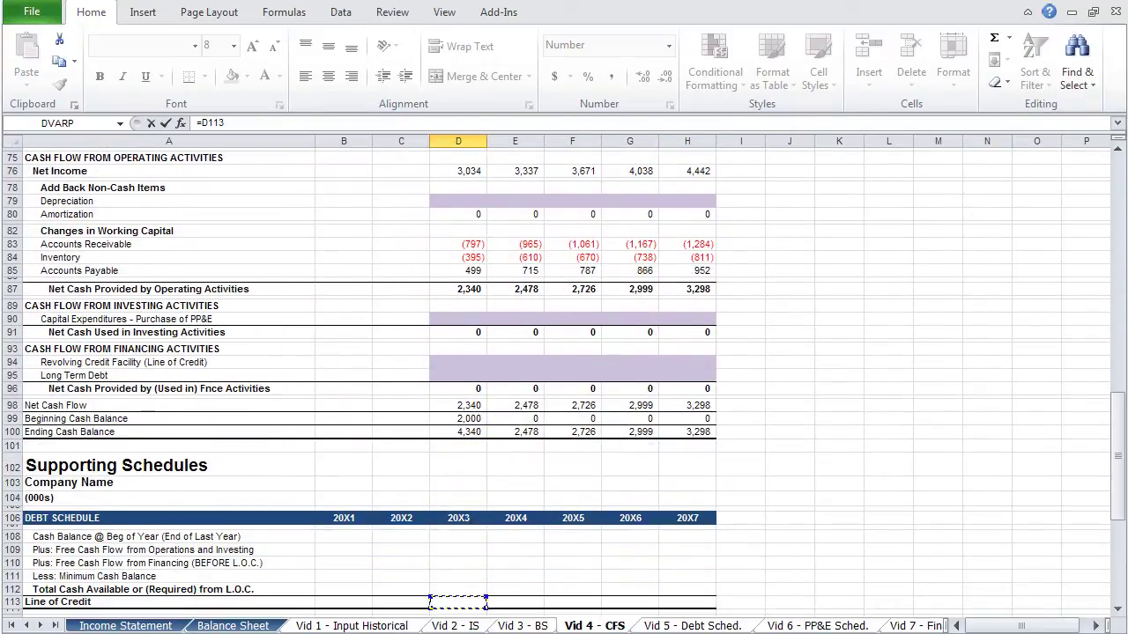
pyautogui.press('Return')
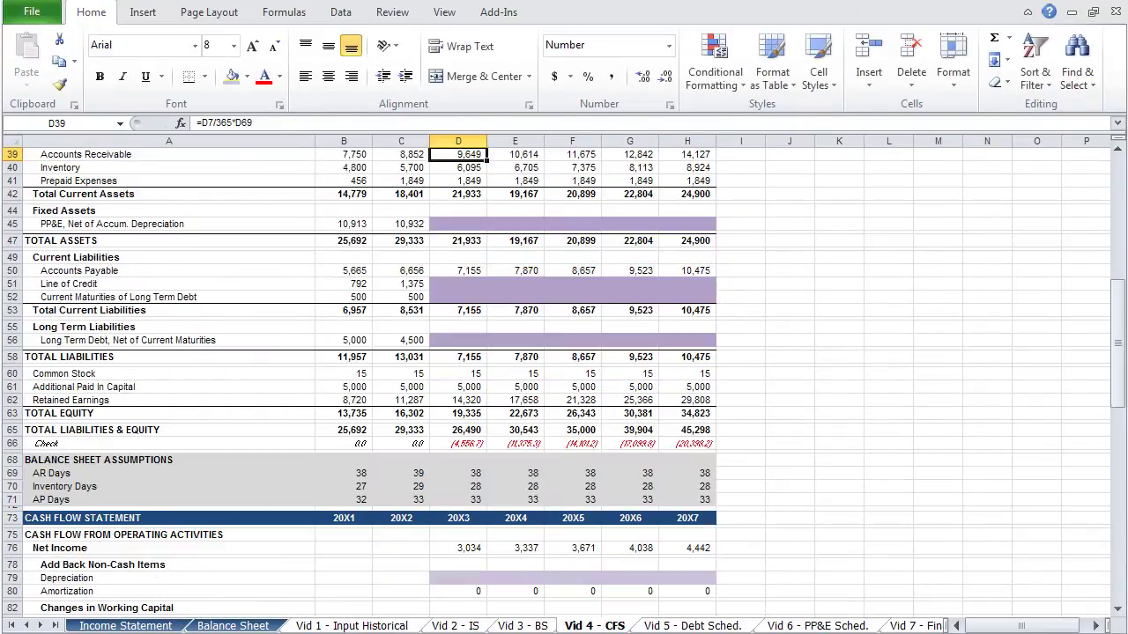
# - Extend the balance sheet's 20X3 Cash link across the row to 20X7
pyautogui.press('Up')
pyautogui.hotkey('shift', 'Right')
pyautogui.hotkey('shift', 'Right')
pyautogui.hotkey('shift', 'Right')
pyautogui.hotkey('shift', 'Right')
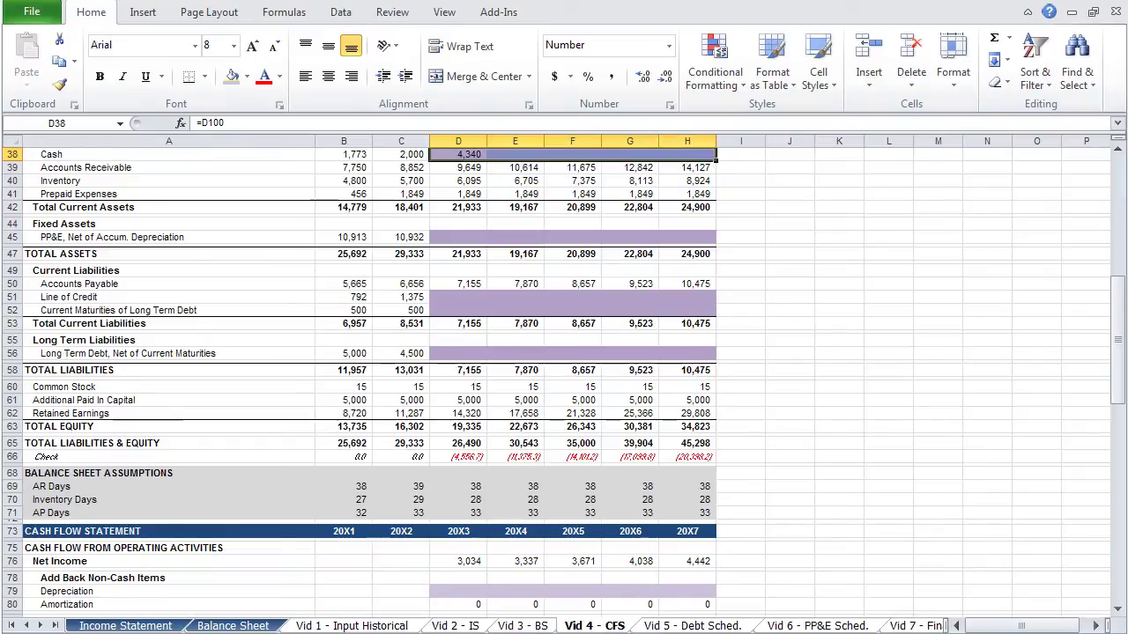
pyautogui.hotkey('ctrl', 'r')
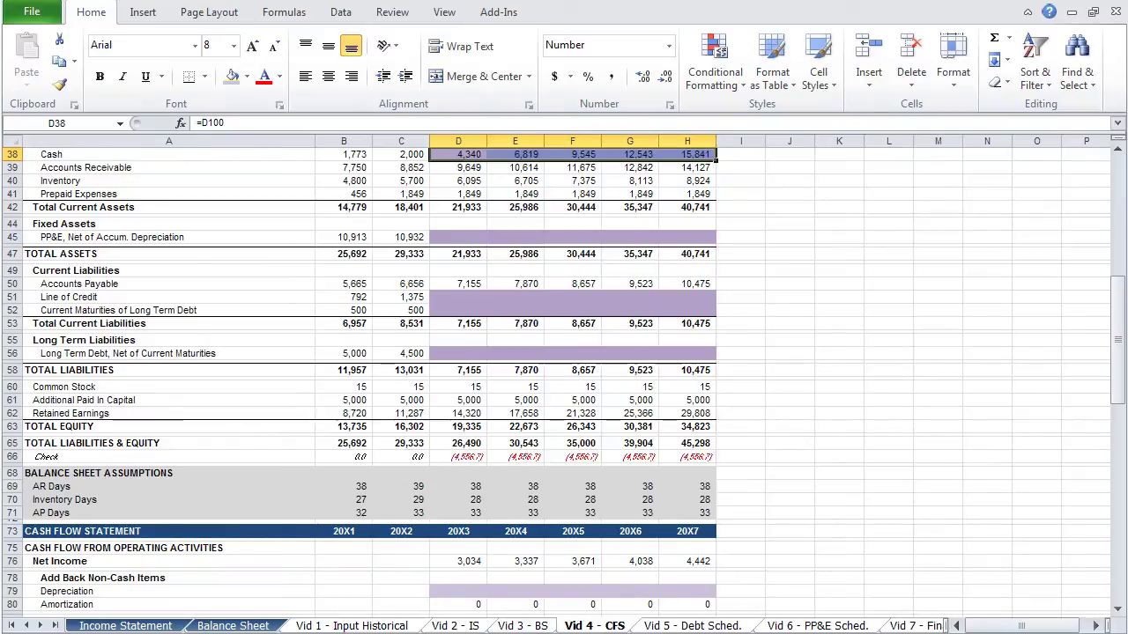
# - Remove the purple fill color from the balance sheet's Cash cells for 20X3 through 20X7
pyautogui.hotkey('alt', 'h')
pyautogui.press('h')
pyautogui.press('n')
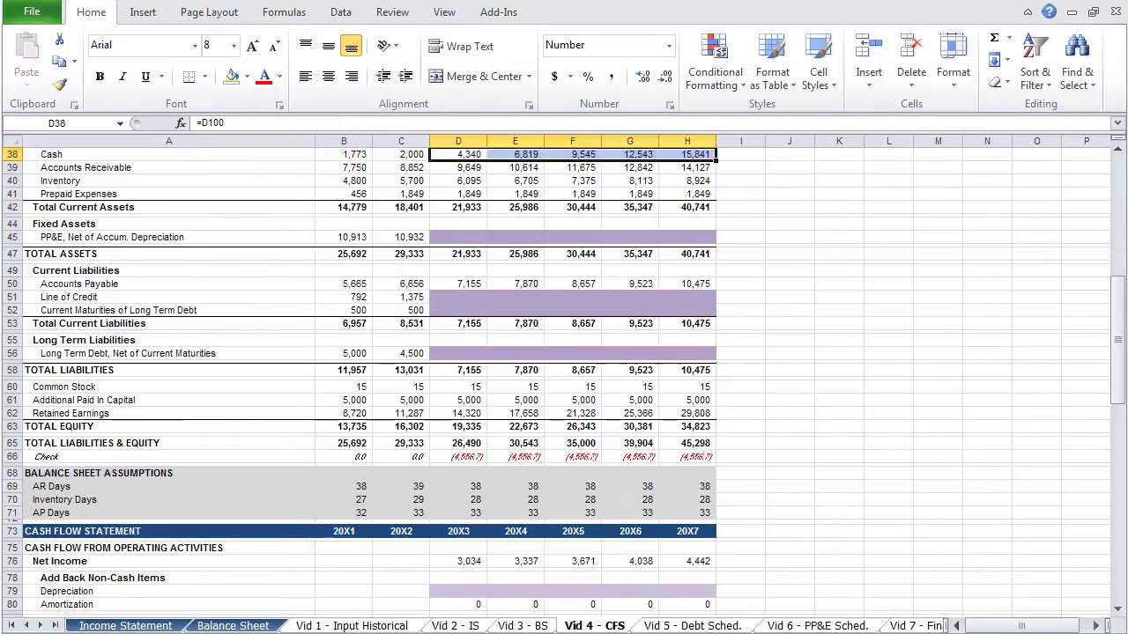
# - Review the balance sheet and cash flow statement from accounts receivable down to the beginning cash balance row
pyautogui.click(458, 168)
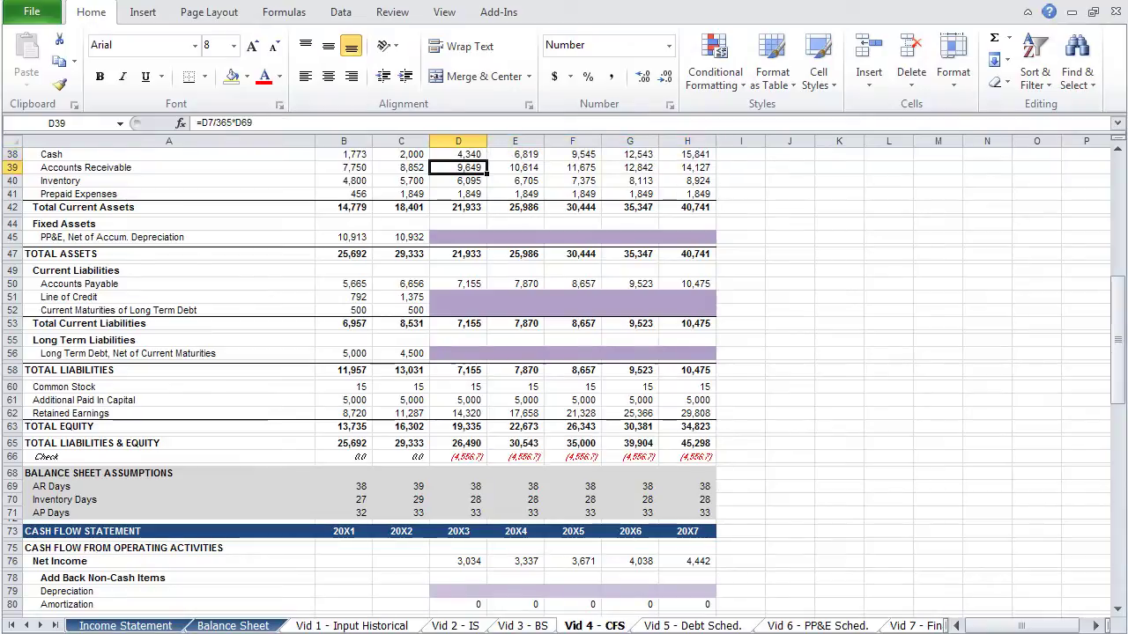
pyautogui.hotkey('ctrl', 'Down')
pyautogui.hotkey('ctrl', 'Down')
pyautogui.hotkey('ctrl', 'Down')
pyautogui.hotkey('ctrl', 'Down')
pyautogui.hotkey('ctrl', 'Down')
pyautogui.hotkey('ctrl', 'Down')
pyautogui.hotkey('ctrl', 'Down')
pyautogui.hotkey('ctrl', 'Down')
pyautogui.hotkey('ctrl', 'Down')
pyautogui.hotkey('ctrl', 'Down')
pyautogui.hotkey('ctrl', 'Down')
pyautogui.hotkey('ctrl', 'Down')
pyautogui.hotkey('ctrl', 'Down')
pyautogui.hotkey('ctrl', 'Down')
pyautogui.hotkey('ctrl', 'Down')
pyautogui.hotkey('ctrl', 'Down')
pyautogui.hotkey('ctrl', 'Down')
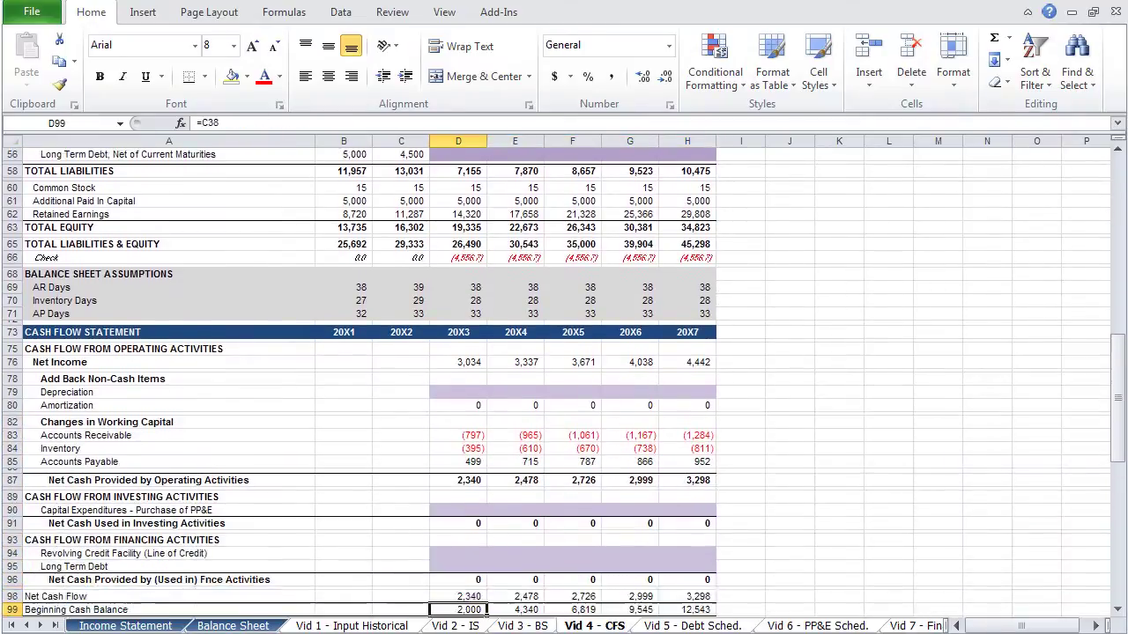
pyautogui.hotkey('ctrl', 'Down')
pyautogui.hotkey('ctrl', 'Down')
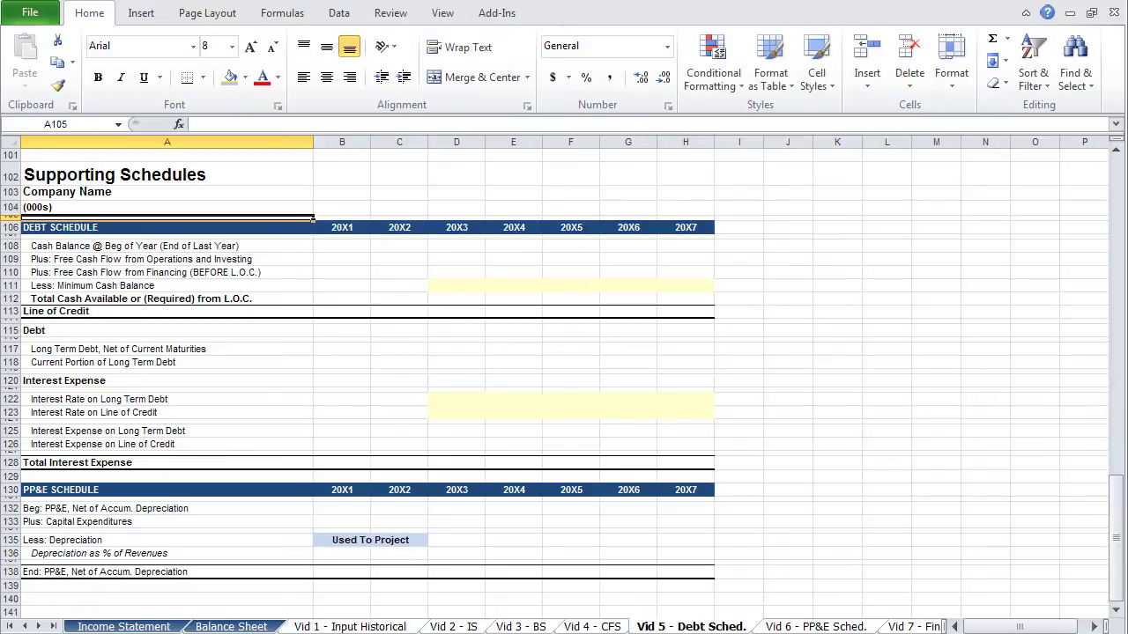
# - Examine the debt schedule's rows on the Vid 5 - Debt Sched. sheet, from its heading down to Line of Credit
pyautogui.press('Down')
pyautogui.press('Down')
pyautogui.press('Down')
pyautogui.press('Down')
pyautogui.press('Down')
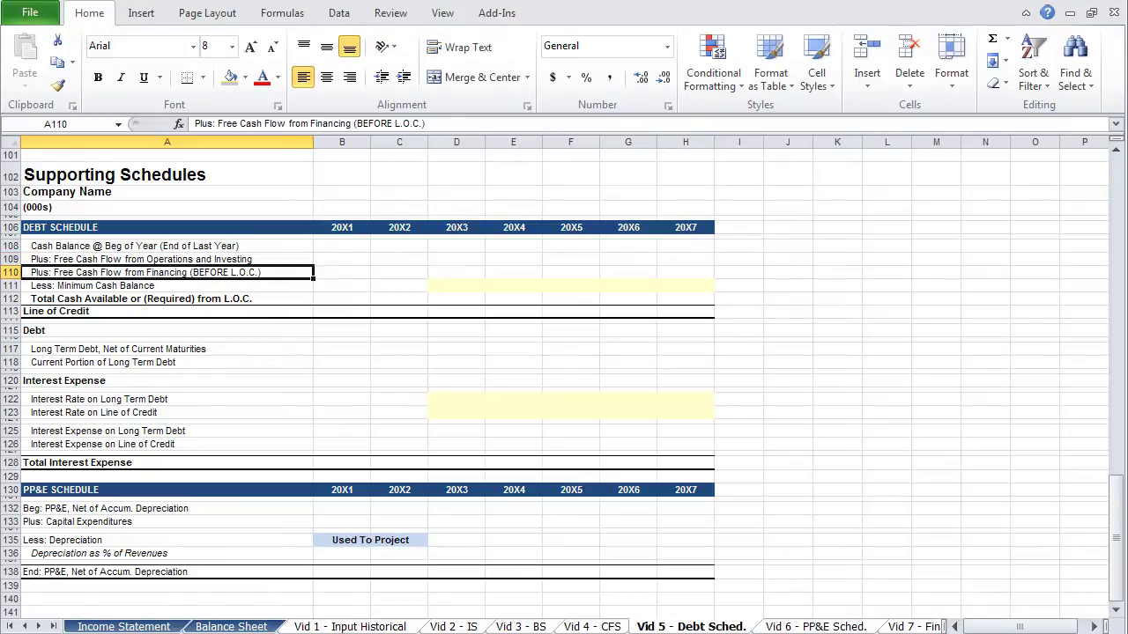
pyautogui.press('Down')
pyautogui.press('Down')
pyautogui.press('Down')
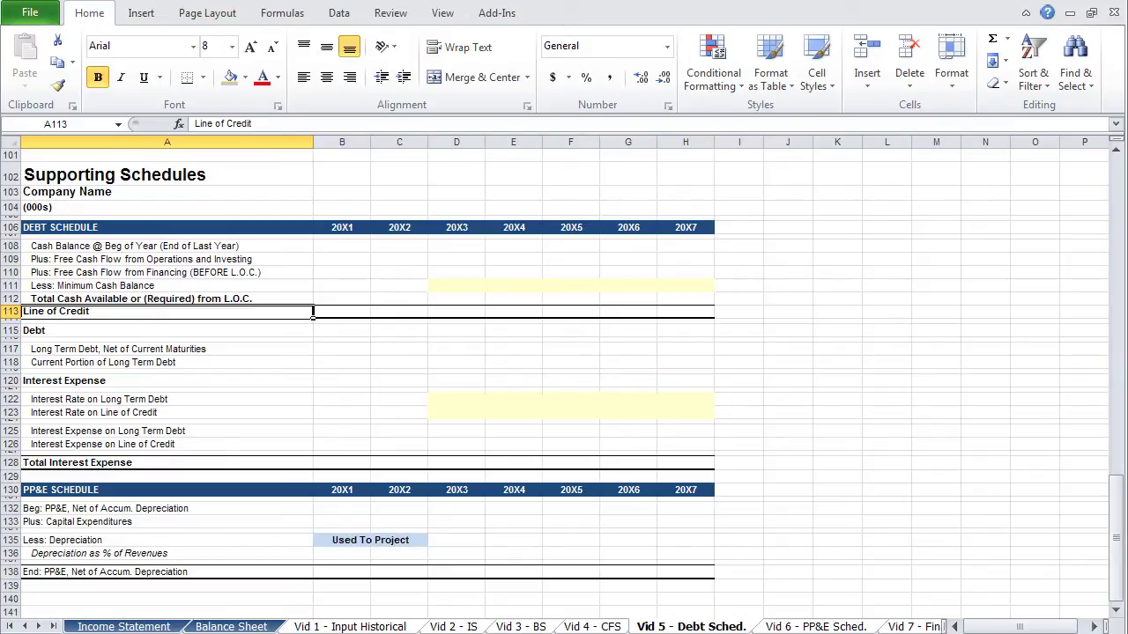
# - Link the debt schedule's 20X1 Line of Credit cell to the balance sheet's 20X1 Line of Credit with =B51
pyautogui.click(341, 311)
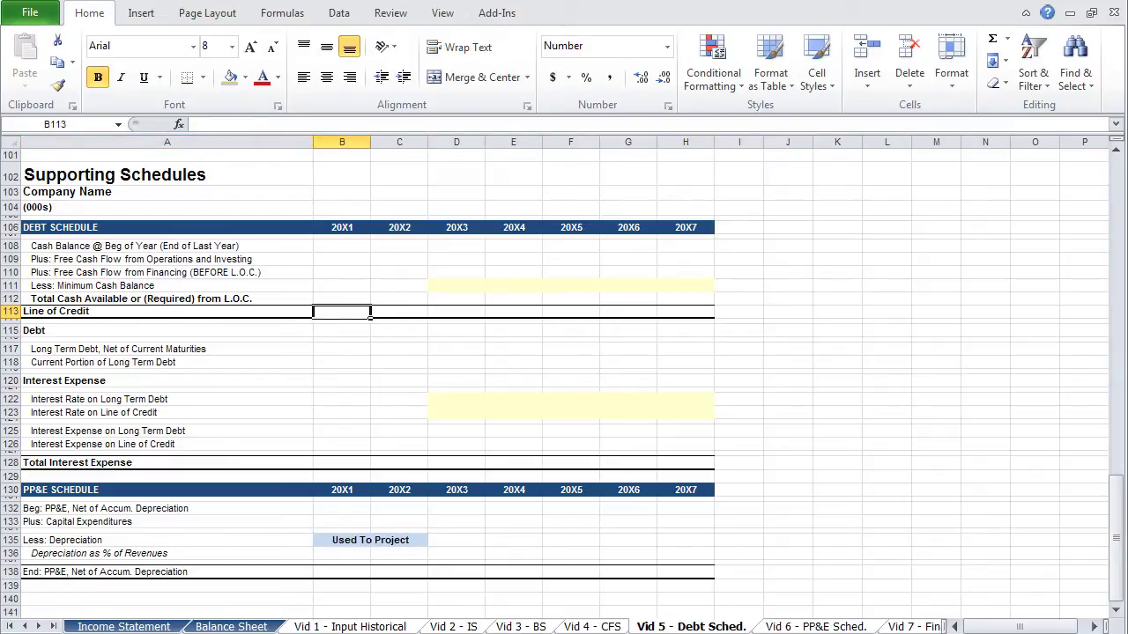
pyautogui.write('=')
pyautogui.press('Up')
pyautogui.press('Up')
pyautogui.press('Up')
pyautogui.press('Up')
pyautogui.press('Up')
pyautogui.press('Up')
pyautogui.press('Up')
pyautogui.press('Up')
pyautogui.press('Up')
pyautogui.press('Up')
pyautogui.press('Up')
pyautogui.press('Up')
pyautogui.press('Up')
pyautogui.press('Up')
pyautogui.press('Up')
pyautogui.press('Up')
pyautogui.press('Up')
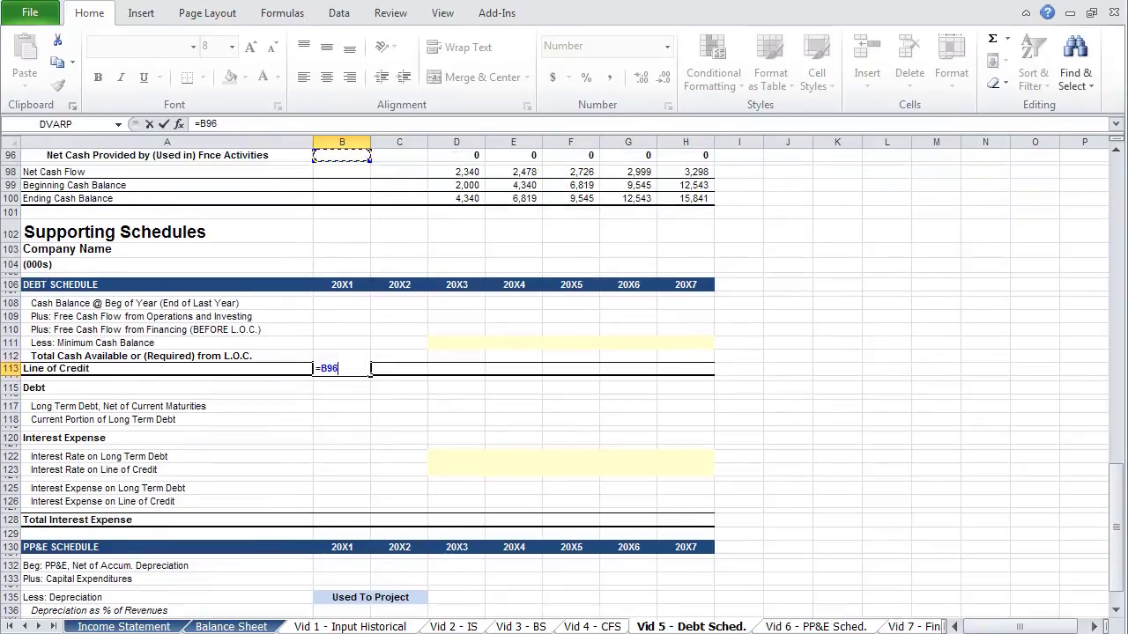
pyautogui.press('Up')
pyautogui.press('Up')
pyautogui.press('Up')
pyautogui.press('Up')
pyautogui.press('Up')
pyautogui.press('Up')
pyautogui.press('Up')
pyautogui.press('Up')
pyautogui.press('Up')
pyautogui.press('Up')
pyautogui.press('Up')
pyautogui.press('Up')
pyautogui.press('Up')
pyautogui.press('Up')
pyautogui.press('Up')
pyautogui.press('Up')
pyautogui.press('Up')
pyautogui.press('Up')
pyautogui.press('Up')
pyautogui.press('Up')
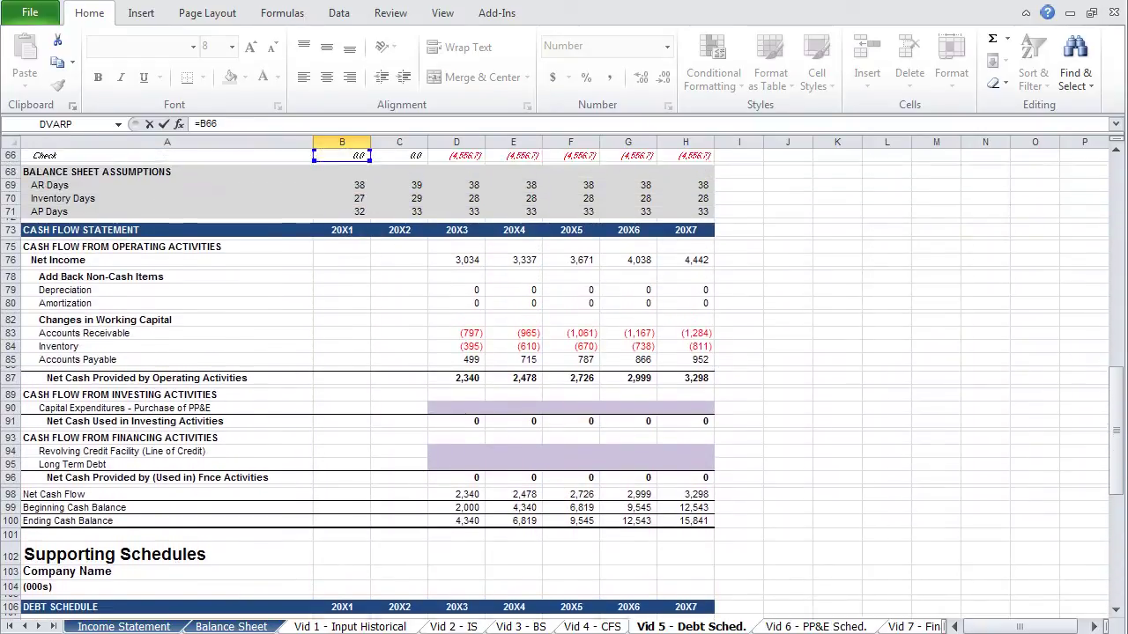
pyautogui.press('Up')
pyautogui.press('Up')
pyautogui.press('Up')
pyautogui.press('Up')
pyautogui.press('Up')
pyautogui.press('Up')
pyautogui.press('Up')
pyautogui.press('Up')
pyautogui.press('Up')
pyautogui.press('Up')
pyautogui.press('Up')
pyautogui.press('Up')
pyautogui.press('Up')
pyautogui.press('Up')
pyautogui.press('Up')
pyautogui.press('Up')
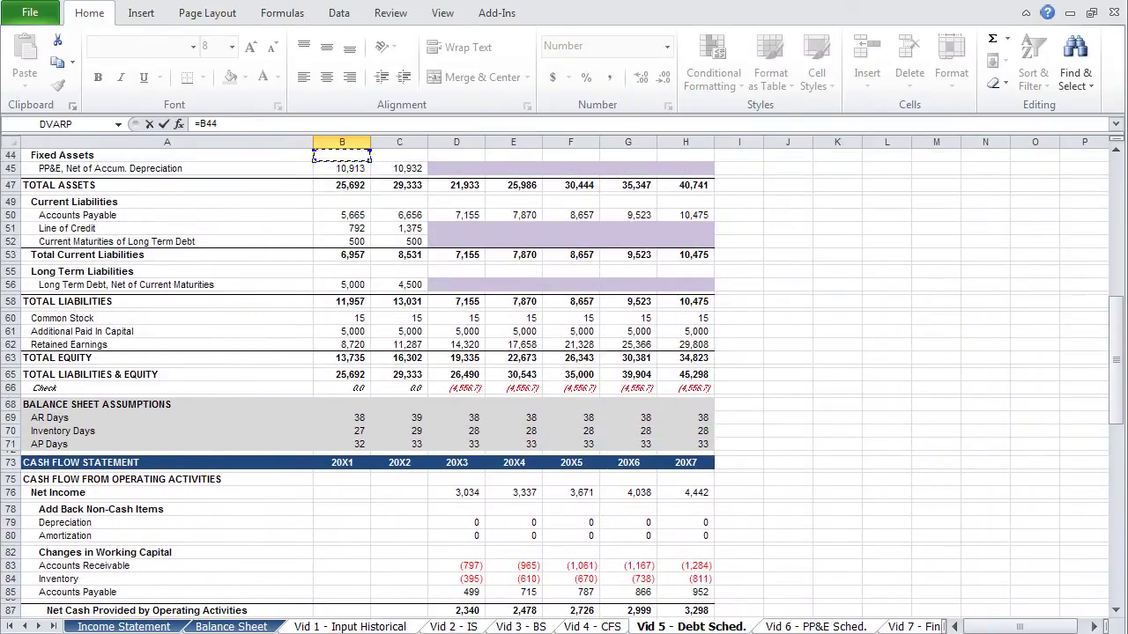
pyautogui.press('Down')
pyautogui.press('Down')
pyautogui.press('Down')
pyautogui.press('Down')
pyautogui.press('Down')
pyautogui.press('Return')
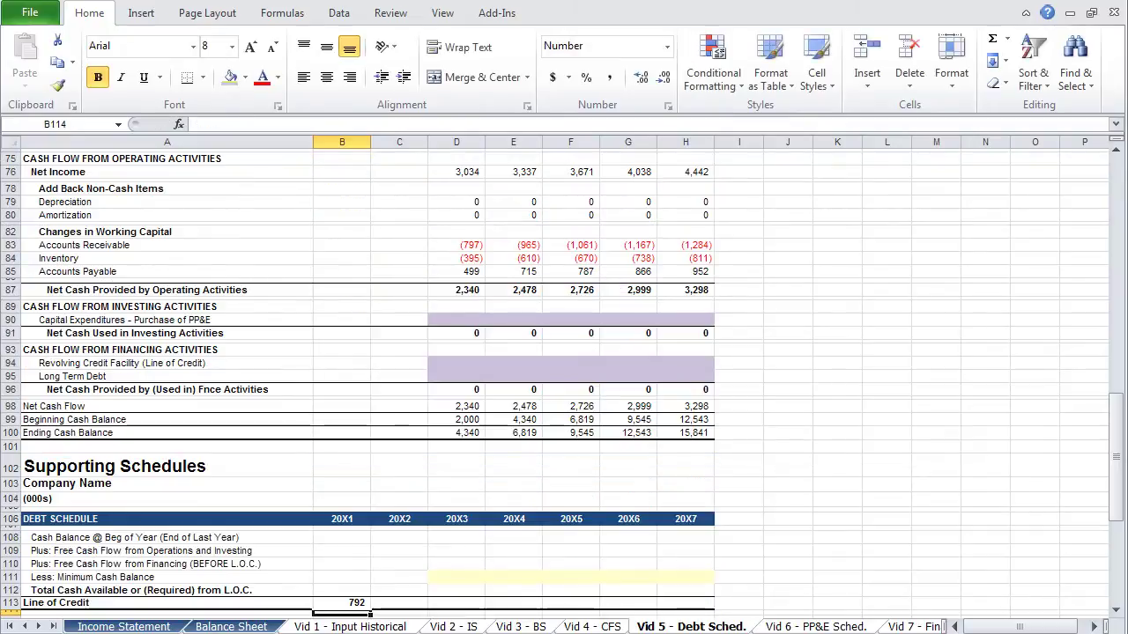
# - Extend the debt schedule's 20X1 Line of Credit link across to 20X2
pyautogui.press('Up')
pyautogui.hotkey('shift', 'Right')
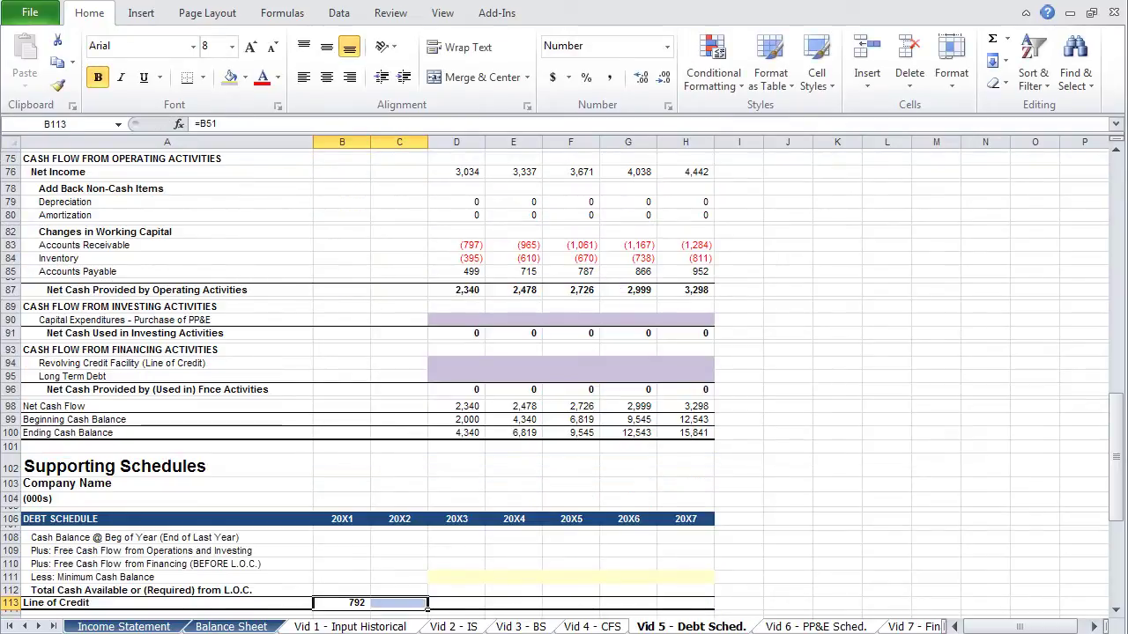
pyautogui.hotkey('ctrl', 'r')
# - Link the debt schedule's 20X3 Cash Balance @ Beg of Year to the balance sheet's 20X2 Cash with =C38
pyautogui.press('Right')
pyautogui.press('Right')
pyautogui.press('Up')
pyautogui.press('Up')
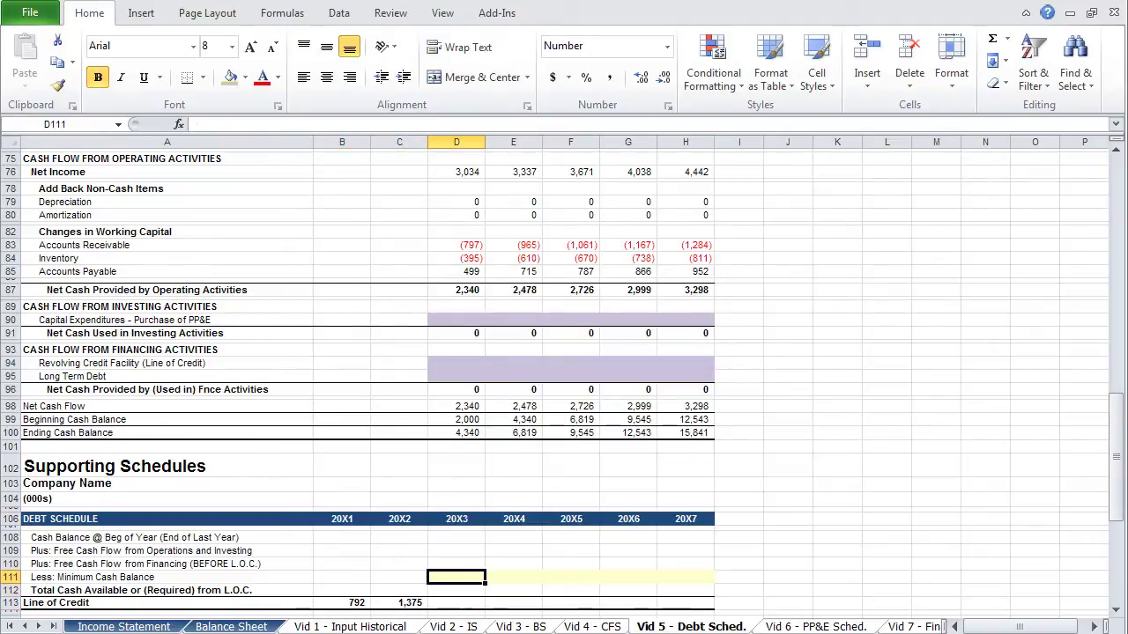
pyautogui.press('Up')
pyautogui.press('Up')
pyautogui.press('Up')
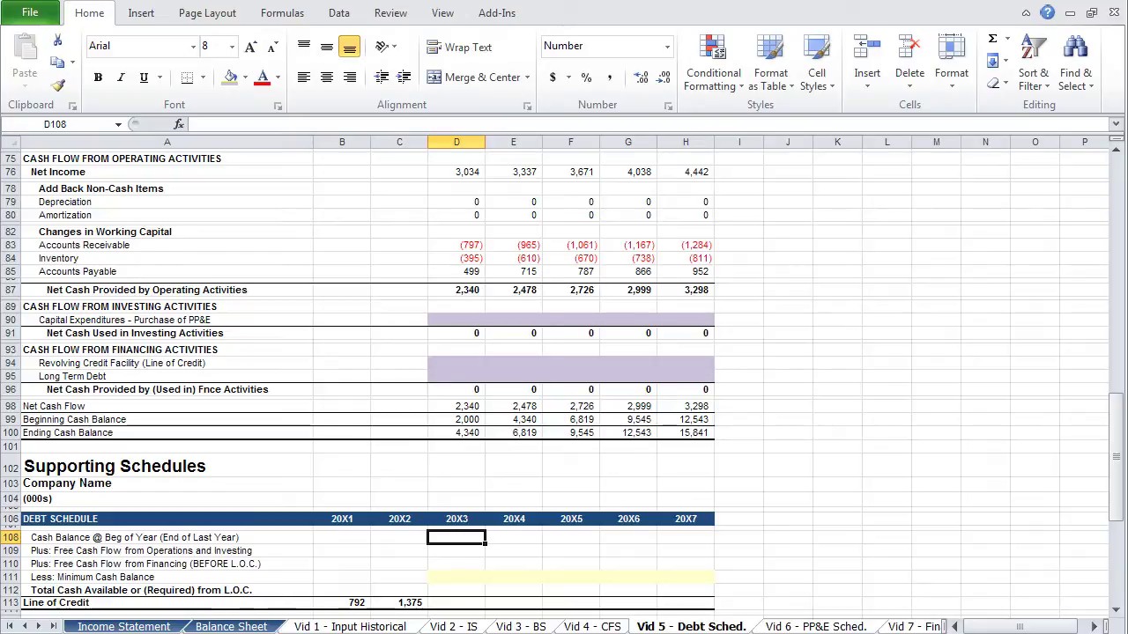
pyautogui.write('=')
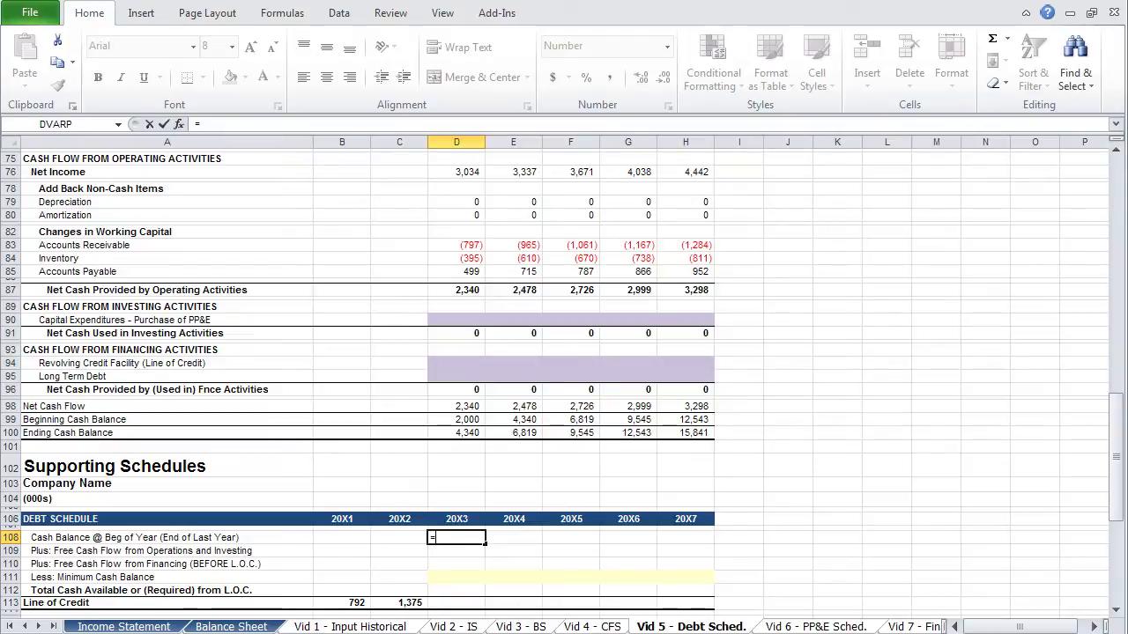
pyautogui.press('Up')
pyautogui.press('Up')
pyautogui.press('Up')
pyautogui.press('Up')
pyautogui.press('Up')
pyautogui.press('Up')
pyautogui.press('Up')
pyautogui.press('Up')
pyautogui.press('Up')
pyautogui.press('Up')
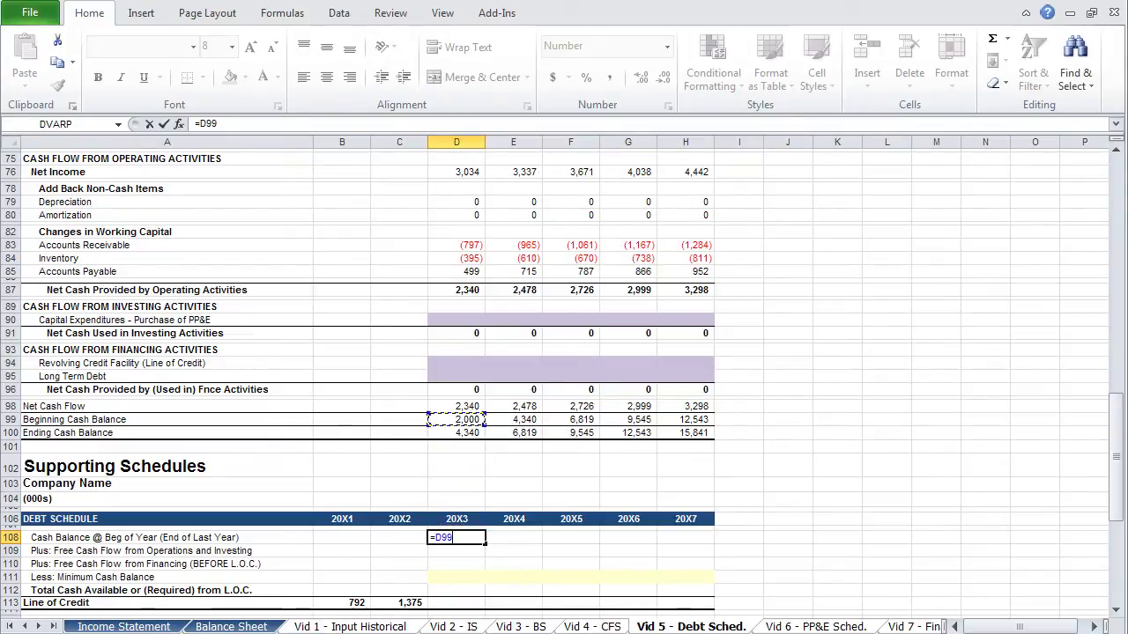
pyautogui.press('Up')
pyautogui.press('Up')
pyautogui.press('Up')
pyautogui.press('Up')
pyautogui.press('Up')
pyautogui.press('Up')
pyautogui.press('Up')
pyautogui.press('Up')
pyautogui.press('Up')
pyautogui.press('Up')
pyautogui.press('Up')
pyautogui.press('Up')
pyautogui.press('Up')
pyautogui.press('Up')
pyautogui.press('Up')
pyautogui.press('Up')
pyautogui.press('Up')
pyautogui.press('Up')
pyautogui.press('Up')
pyautogui.press('Up')
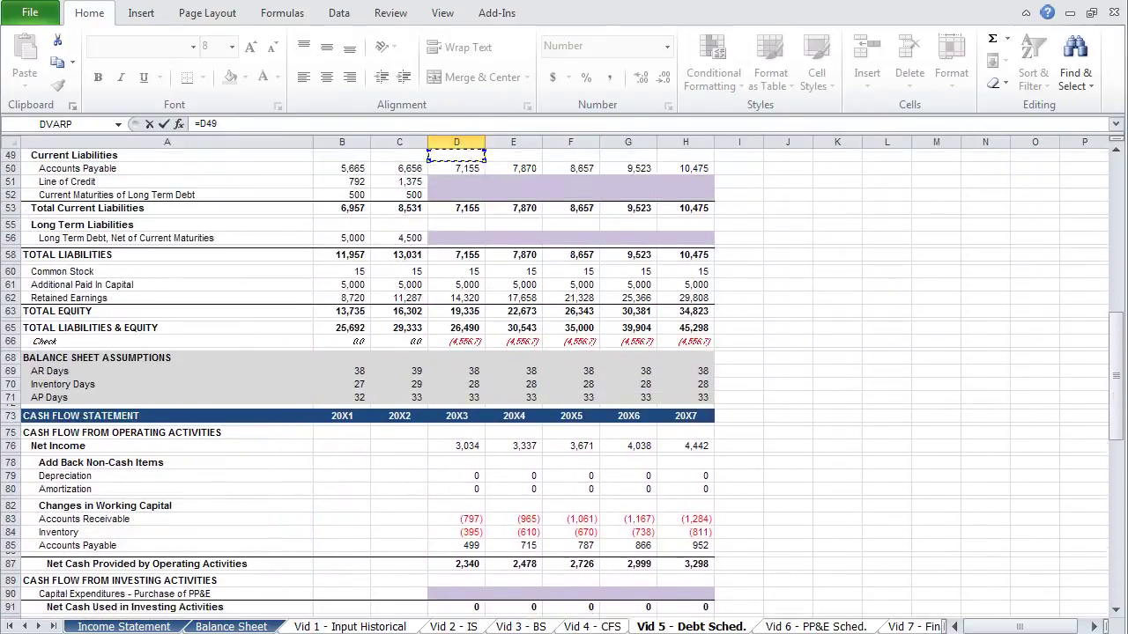
pyautogui.press('Up')
pyautogui.press('Up')
pyautogui.press('Up')
pyautogui.press('Up')
pyautogui.press('Up')
pyautogui.press('Down')
pyautogui.press('Down')
pyautogui.press('Down')
pyautogui.press('Down')
pyautogui.press('Down')
pyautogui.press('Down')
pyautogui.press('Down')
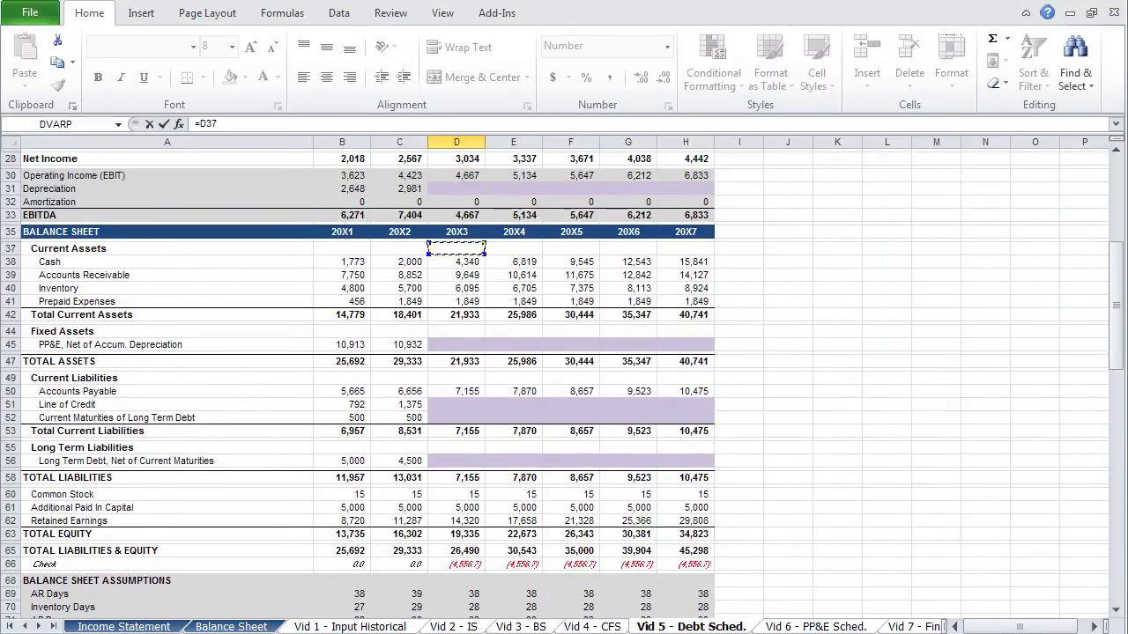
pyautogui.press('Left')
pyautogui.press('Return')
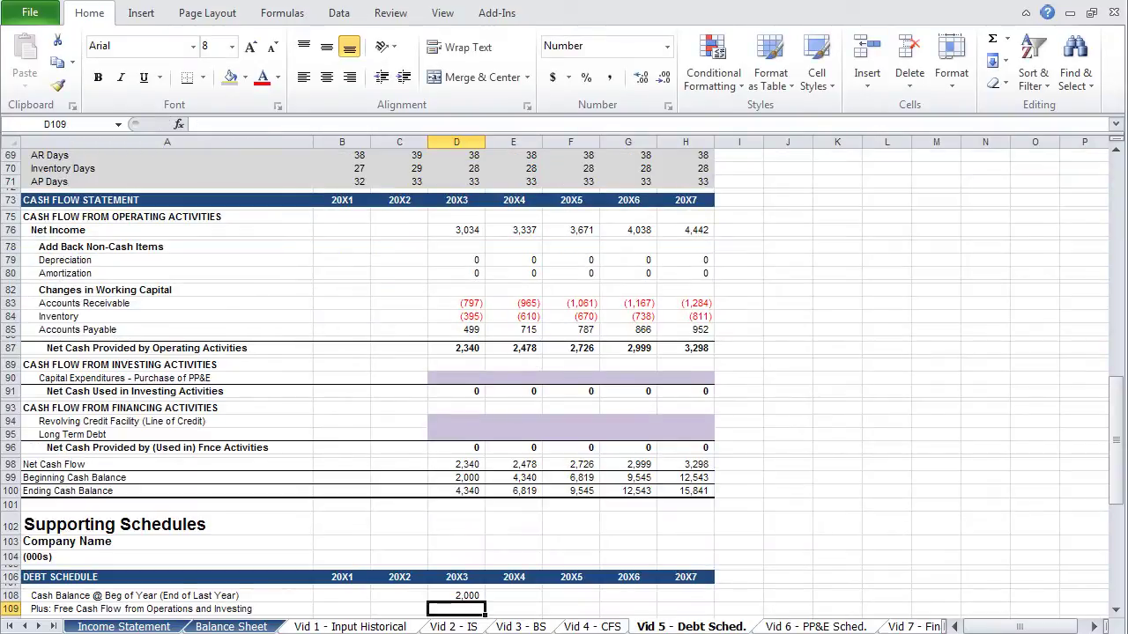
# - Extend the debt schedule's 20X3 beginning cash balance formula across the row to 20X7
pyautogui.click(456, 595)
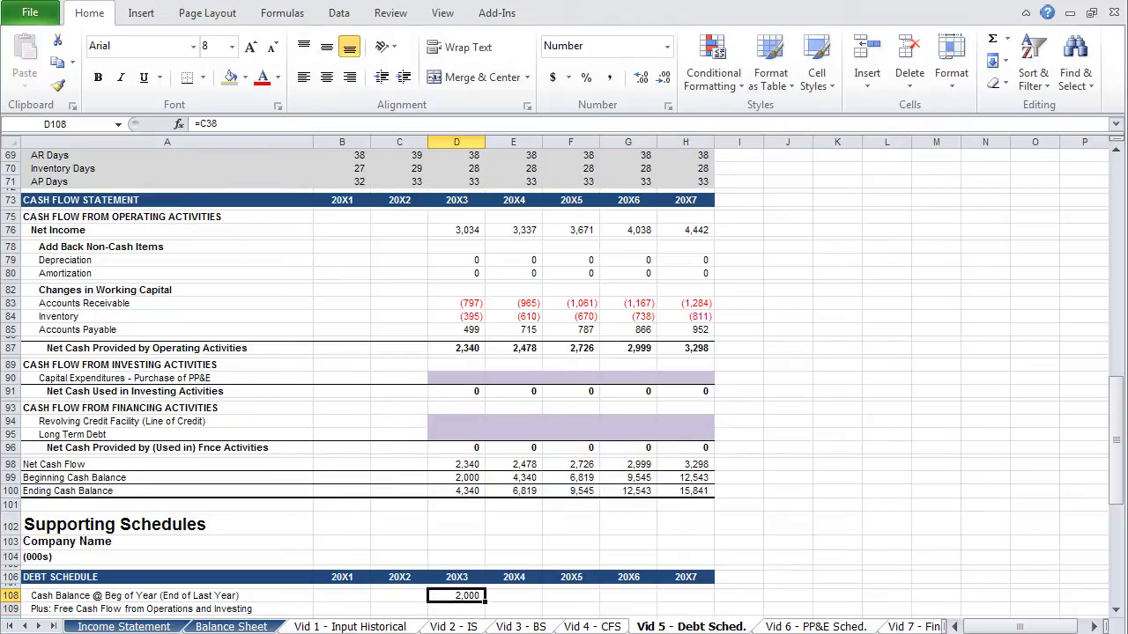
pyautogui.hotkey('shift', 'Right')
pyautogui.hotkey('shift', 'Right')
pyautogui.hotkey('shift', 'Right')
pyautogui.hotkey('shift', 'Right')
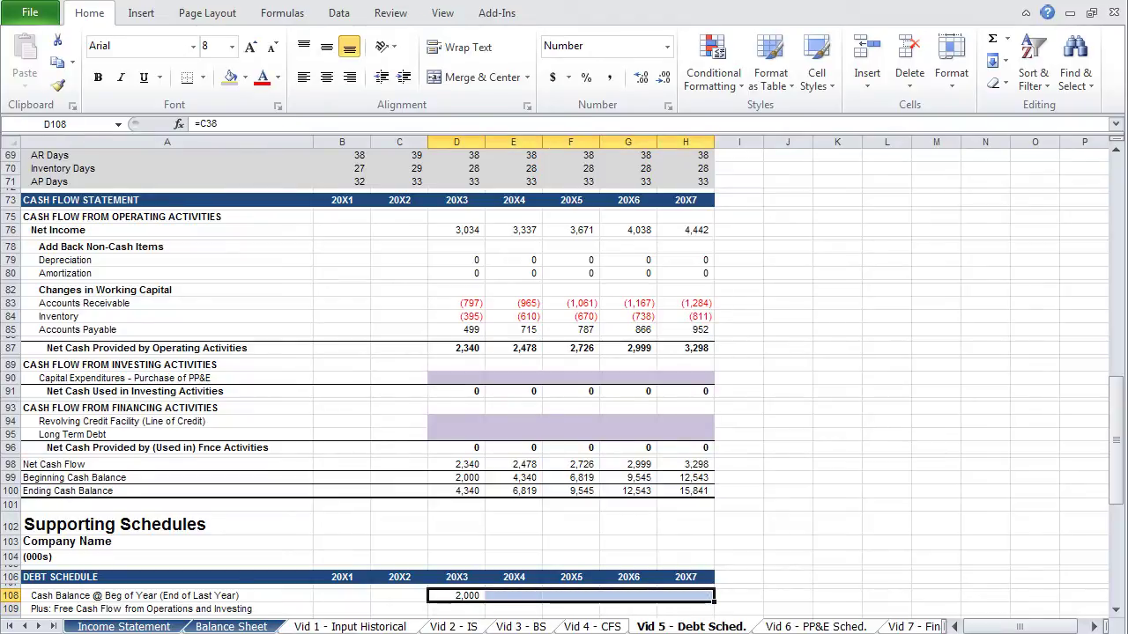
pyautogui.hotkey('ctrl', 'r')
# - Calculate the debt schedule's 20X3 Free Cash Flow from Operations and Investing as operating plus investing net cash with =D87+D91
pyautogui.click(455, 608)
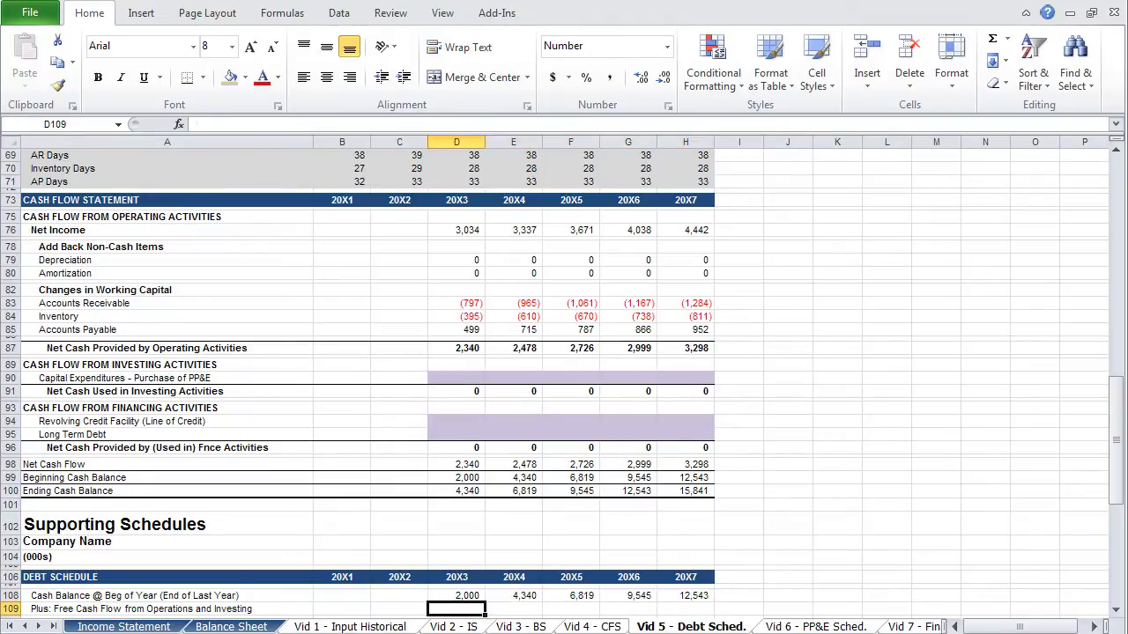
pyautogui.write('=')
pyautogui.press('Up')
pyautogui.press('Up')
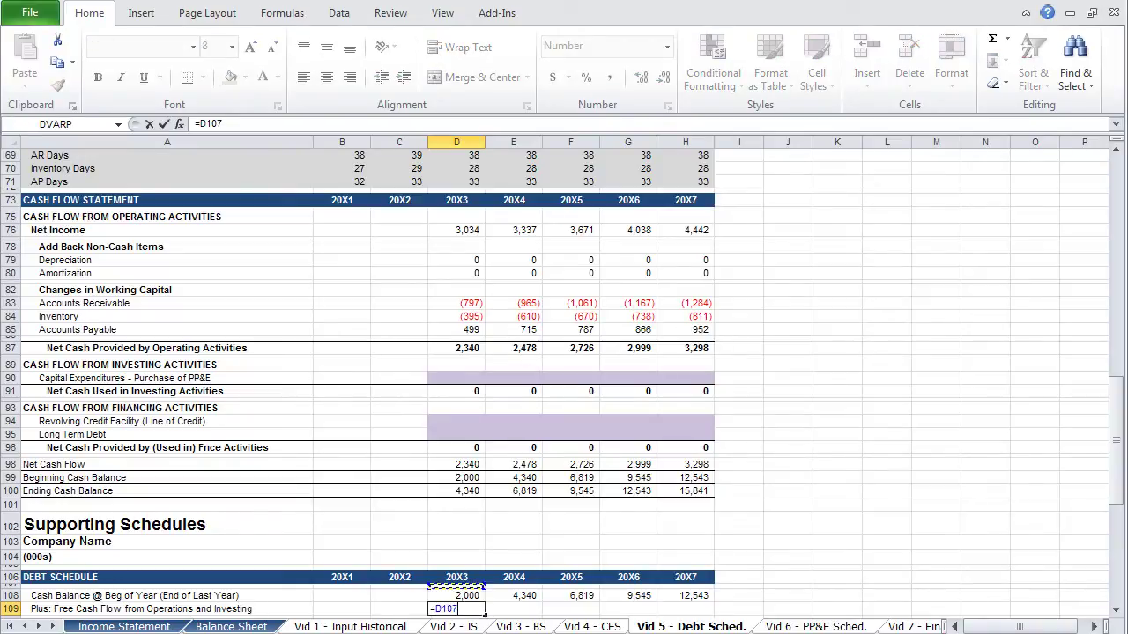
pyautogui.press('Up')
pyautogui.press('Up')
pyautogui.press('Up')
pyautogui.press('Up')
pyautogui.press('Up')
pyautogui.press('Up')
pyautogui.press('Up')
pyautogui.press('Up')
pyautogui.press('Up')
pyautogui.press('Up')
pyautogui.press('Up')
pyautogui.press('Up')
pyautogui.press('Up')
pyautogui.press('Up')
pyautogui.press('Up')
pyautogui.press('Up')
pyautogui.press('Up')
pyautogui.press('Up')
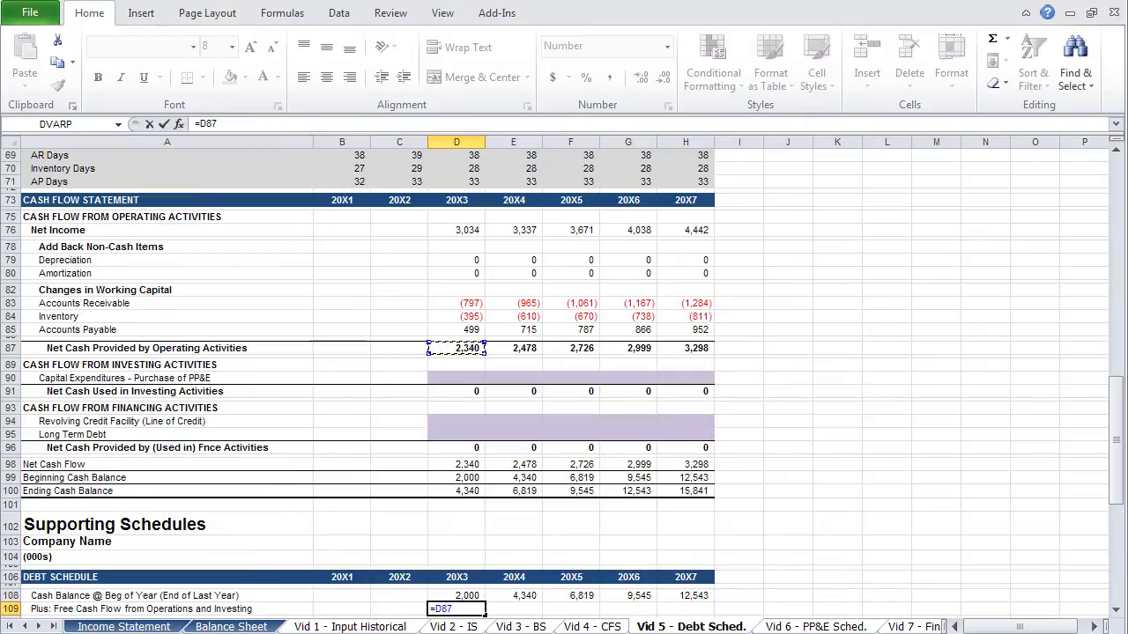
pyautogui.write('+')
pyautogui.press('Up')
pyautogui.press('Up')
pyautogui.press('Up')
pyautogui.press('Up')
pyautogui.press('Up')
pyautogui.press('Up')
pyautogui.press('Up')
pyautogui.press('Up')
pyautogui.press('Up')
pyautogui.press('Up')
pyautogui.press('Up')
pyautogui.press('Up')
pyautogui.press('Up')
pyautogui.press('Up')
pyautogui.press('Up')
pyautogui.press('Down')
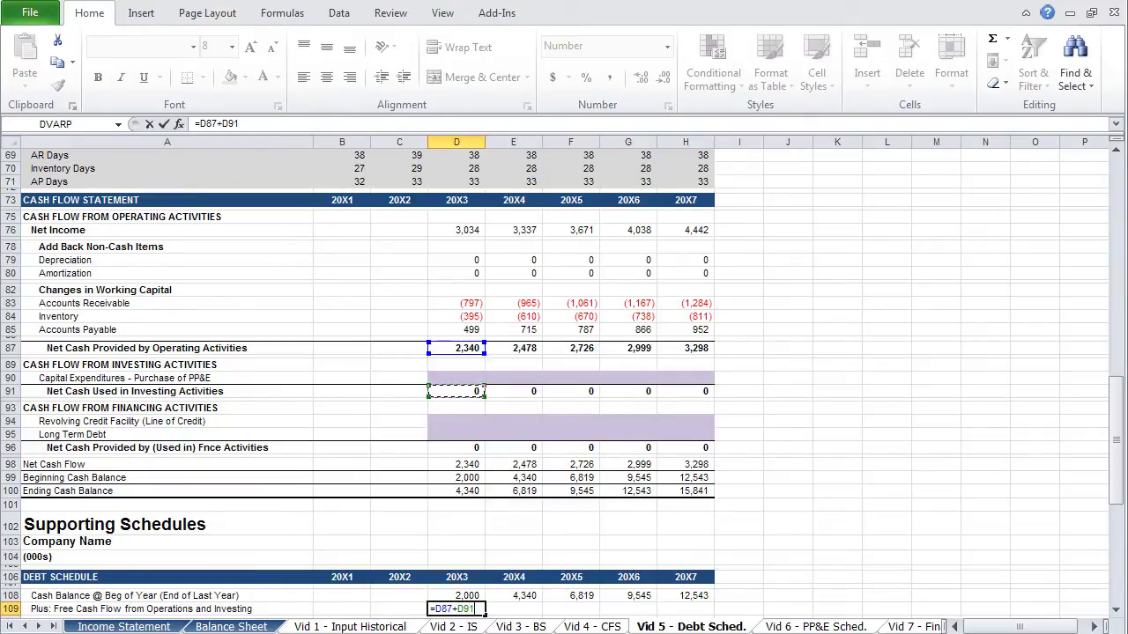
pyautogui.press('Return')
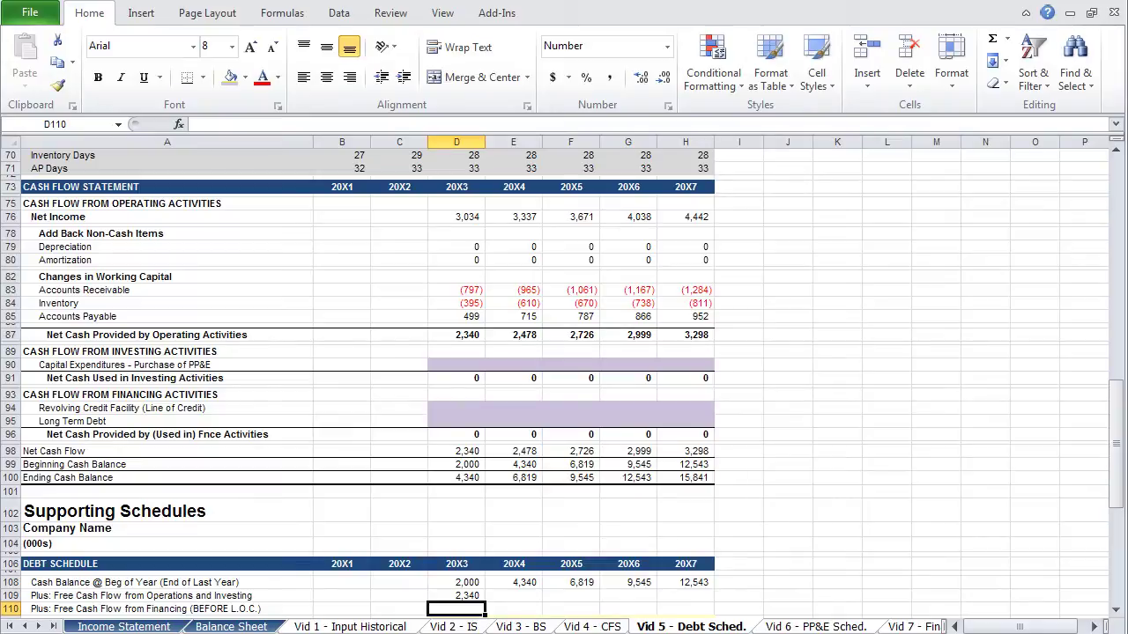
# - Link the debt schedule's 20X3 Free Cash Flow from Financing (BEFORE L.O.C.) to the cash flow statement's 20X3 Long Term Debt with =D95
pyautogui.write('=')
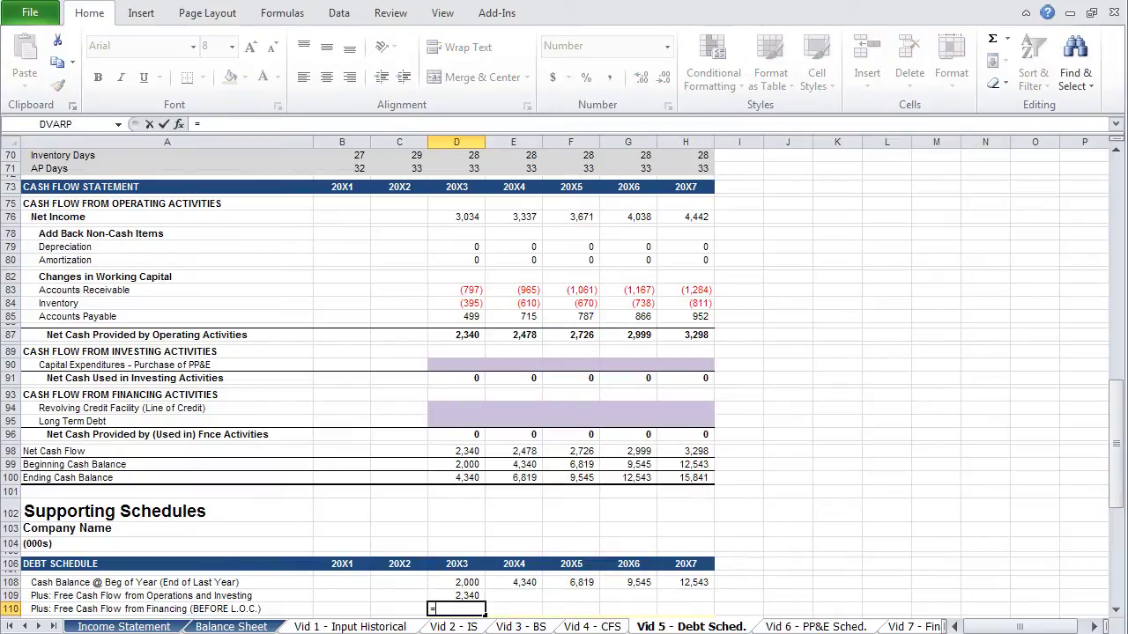
pyautogui.press('Up')
pyautogui.press('Up')
pyautogui.press('Up')
pyautogui.press('Up')
pyautogui.press('Up')
pyautogui.press('Up')
pyautogui.press('Up')
pyautogui.press('Up')
pyautogui.press('Up')
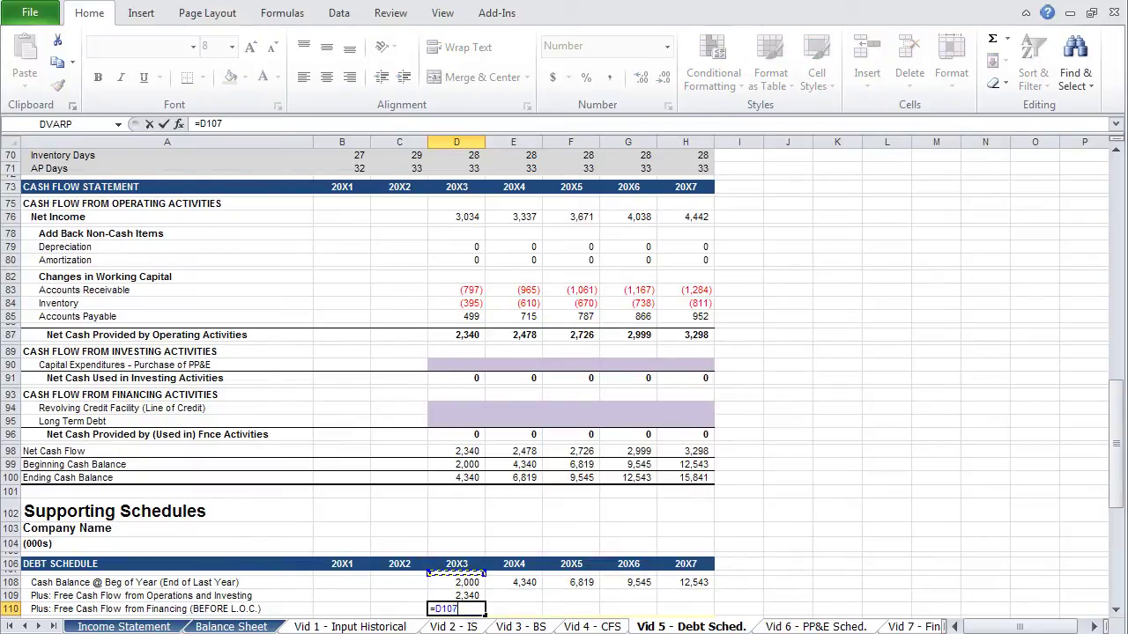
pyautogui.press('Up')
pyautogui.press('Up')
pyautogui.press('Up')
pyautogui.press('Up')
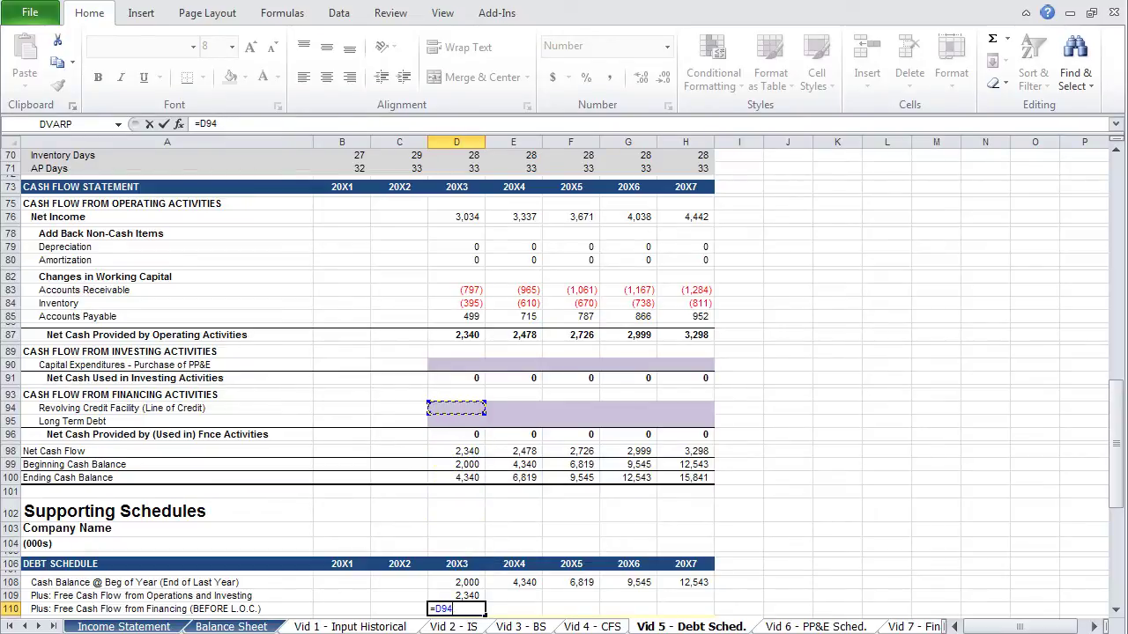
pyautogui.press('Down')
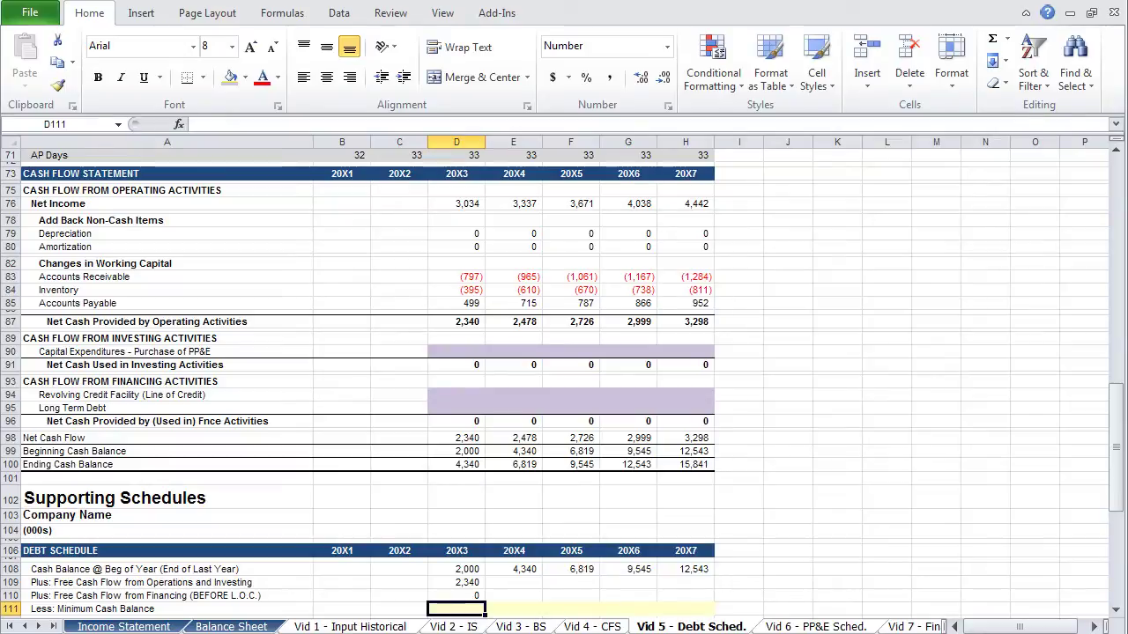
# - Set the 20X3 Minimum Cash Balance to 2000 and fill both free cash flow rows and the minimum cash row across to 20X7
pyautogui.write('2000')
pyautogui.hotkey('ctrl', 'Return')
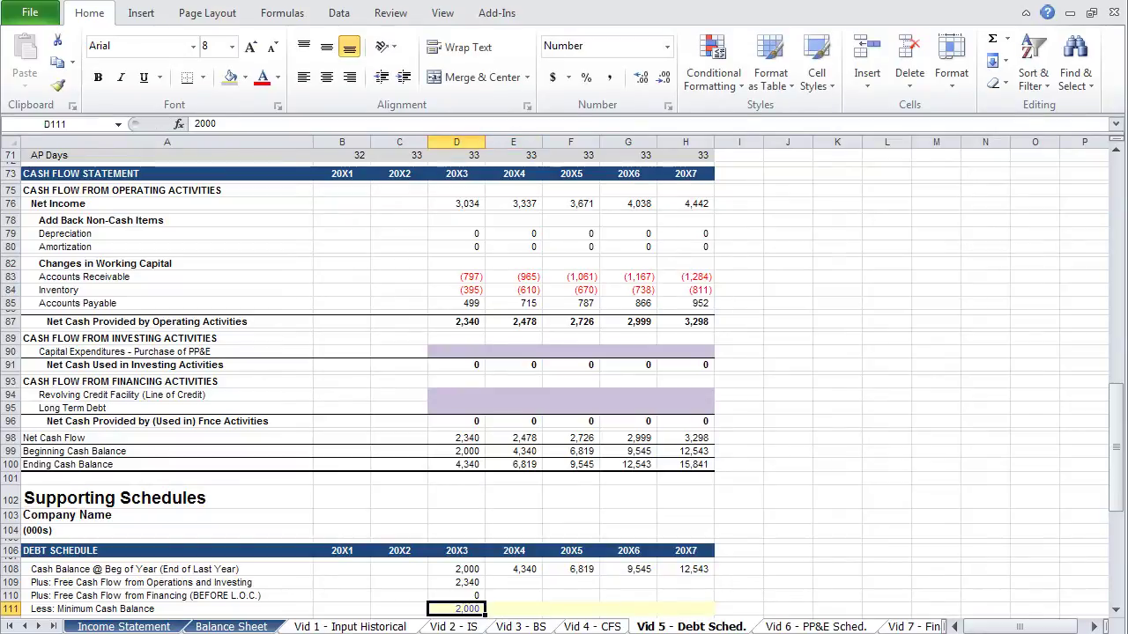
pyautogui.hotkey('shift', 'Up')
pyautogui.hotkey('shift', 'Up')
pyautogui.hotkey('shift', 'Up')
pyautogui.hotkey('shift', 'Down')
pyautogui.hotkey('shift', 'Right')
pyautogui.hotkey('shift', 'Right')
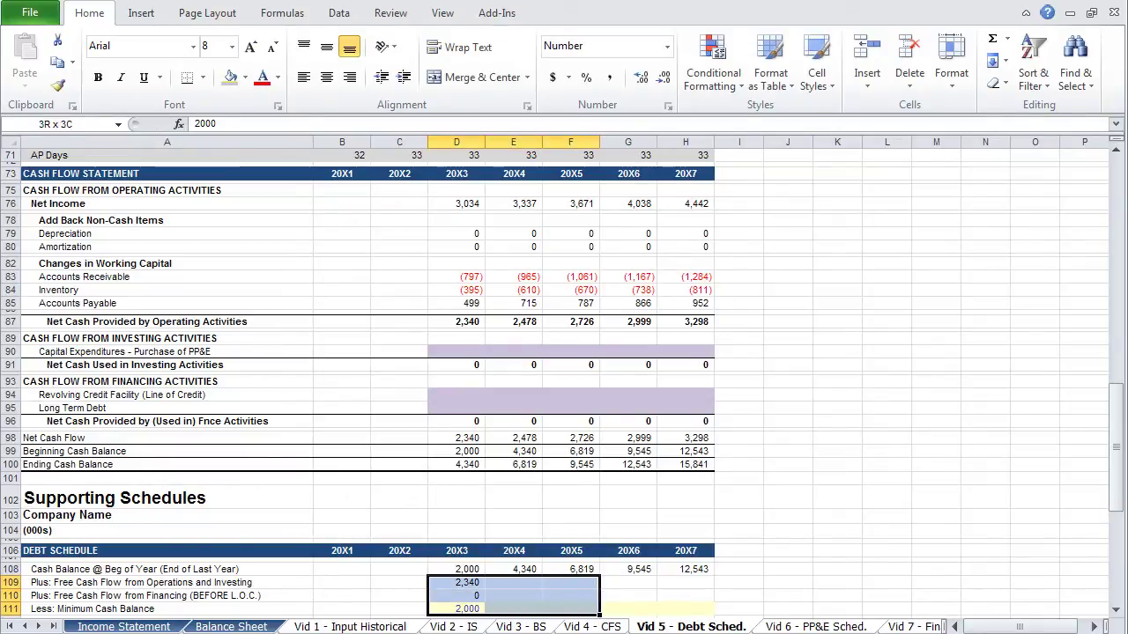
pyautogui.hotkey('shift', 'Right')
pyautogui.hotkey('shift', 'Right')
pyautogui.hotkey('ctrl', 'r')
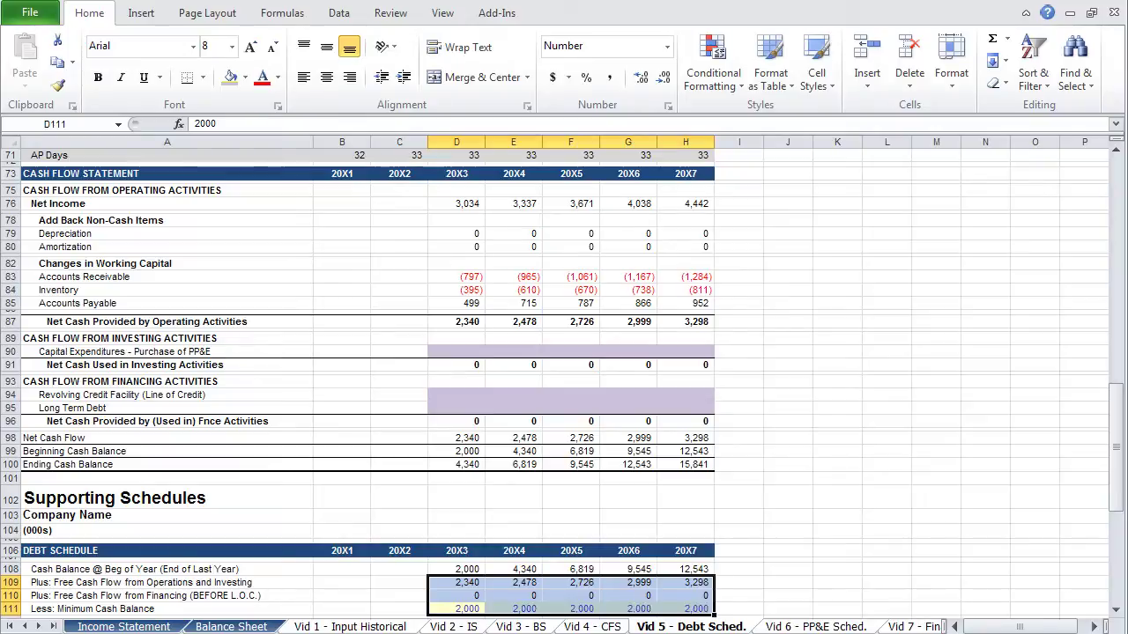
# - Calculate the 20X3 Total Cash Available or (Required) from L.O.C. in D112 with =D108+D109+D110-D111
pyautogui.press('Down')
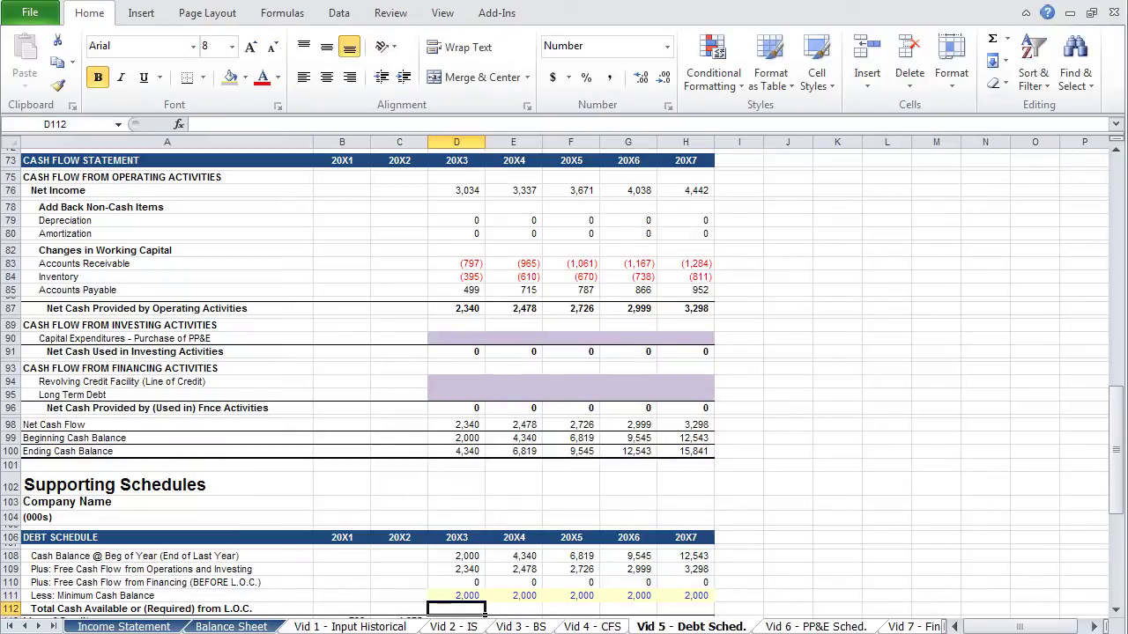
pyautogui.write('=')
pyautogui.press('Up')
pyautogui.press('Up')
pyautogui.press('Up')
pyautogui.press('Up')
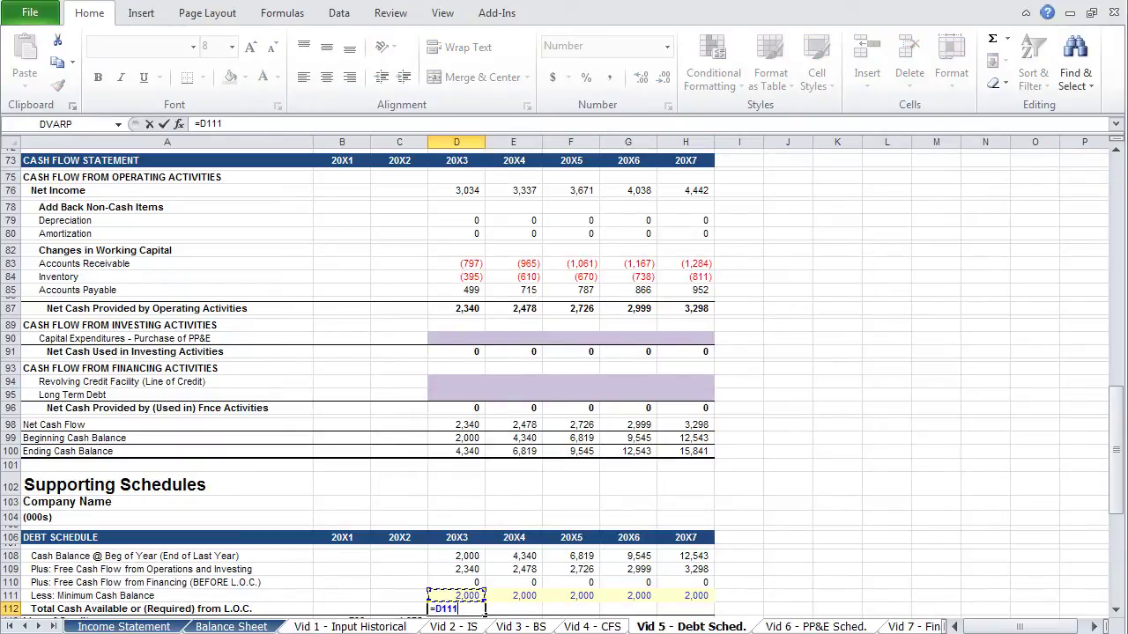
pyautogui.write('+')
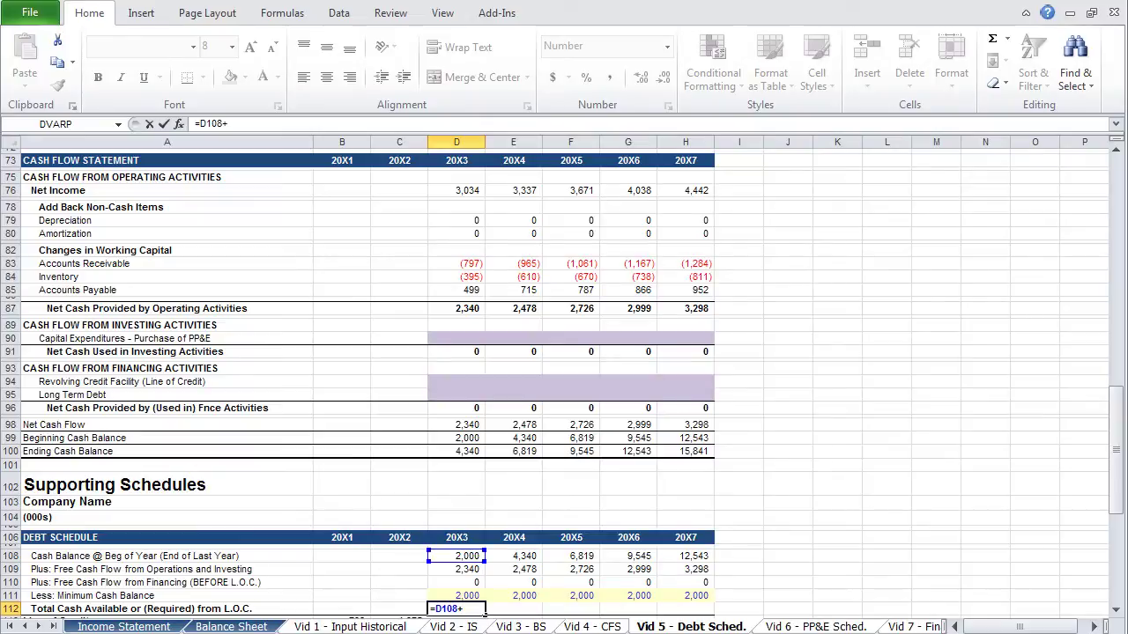
pyautogui.press('Up')
pyautogui.press('Up')
pyautogui.press('Up')
pyautogui.write('+')
pyautogui.press('Up')
pyautogui.press('Up')
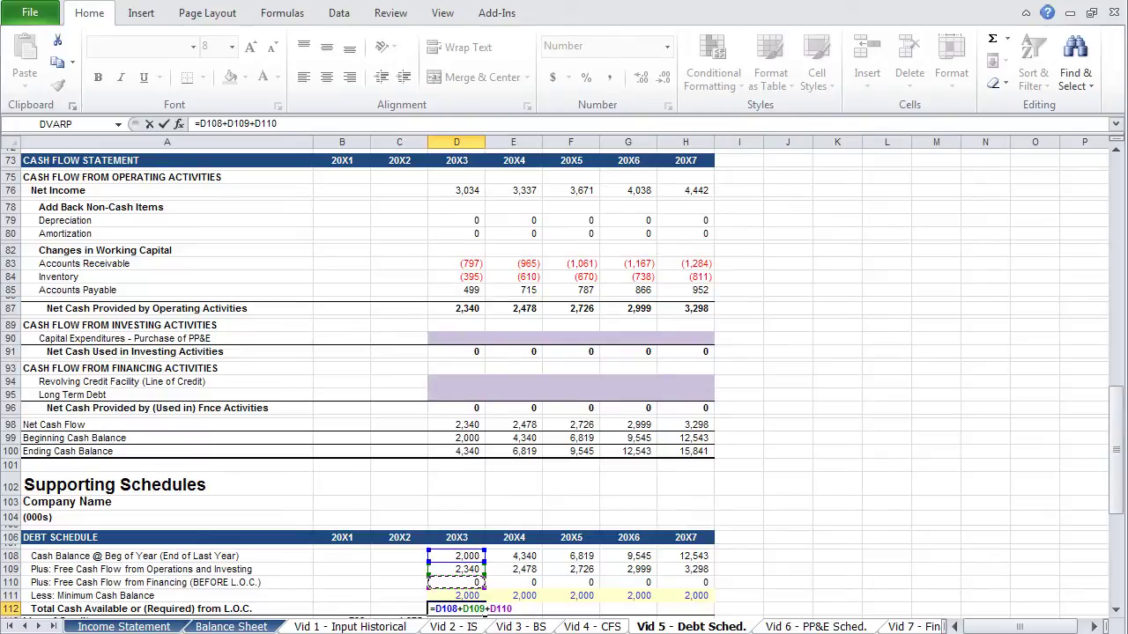
pyautogui.write('-')
pyautogui.press('Up')
pyautogui.press('Return')
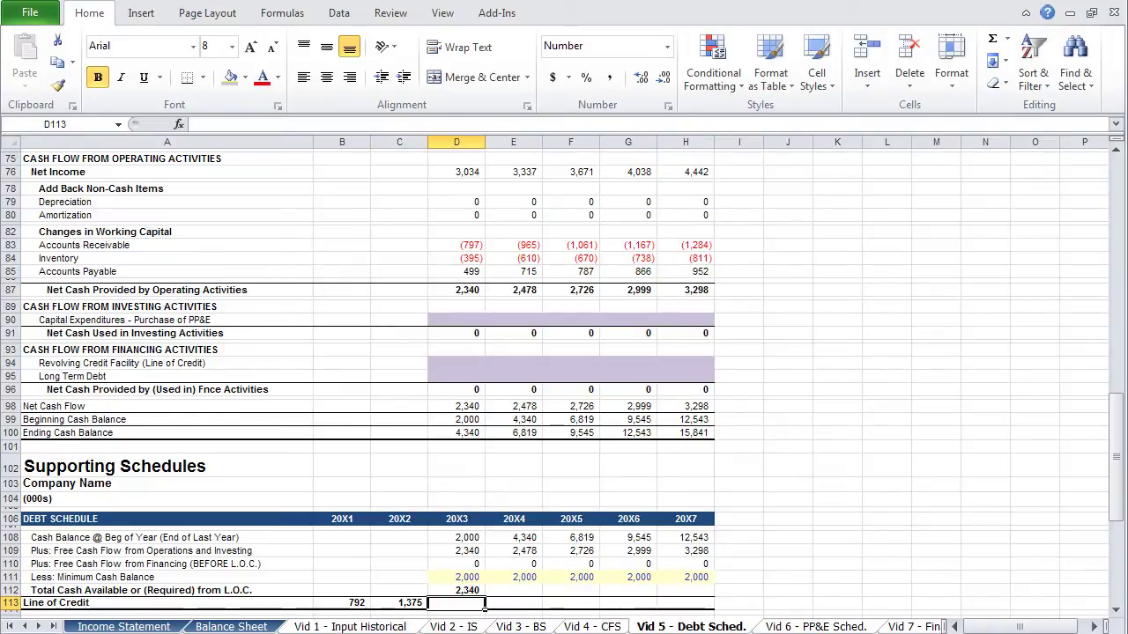
# - Calculate the debt schedule's 20X3 Line of Credit balance, floored at zero, with =MAX(0,C113-D112)
pyautogui.write('=')
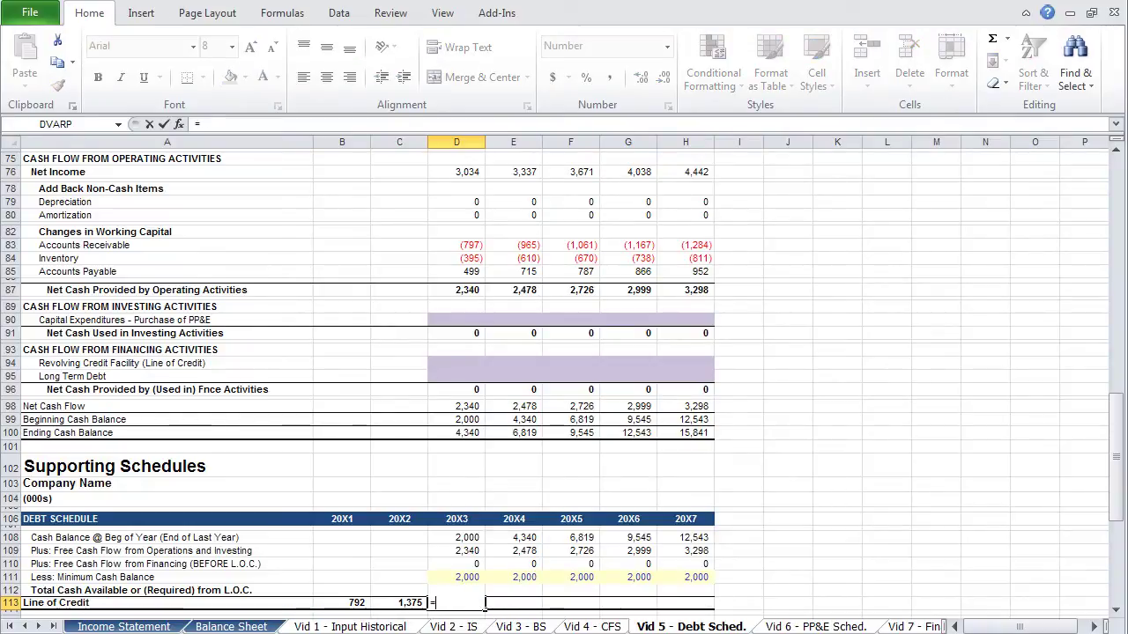
pyautogui.write('max(')
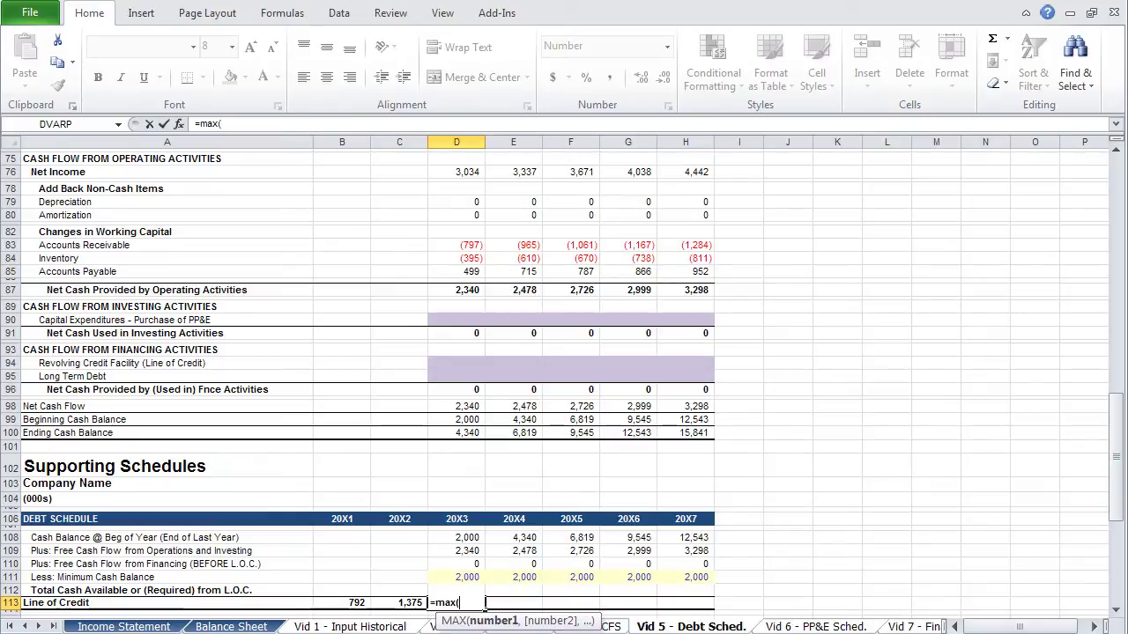
pyautogui.write('0,')
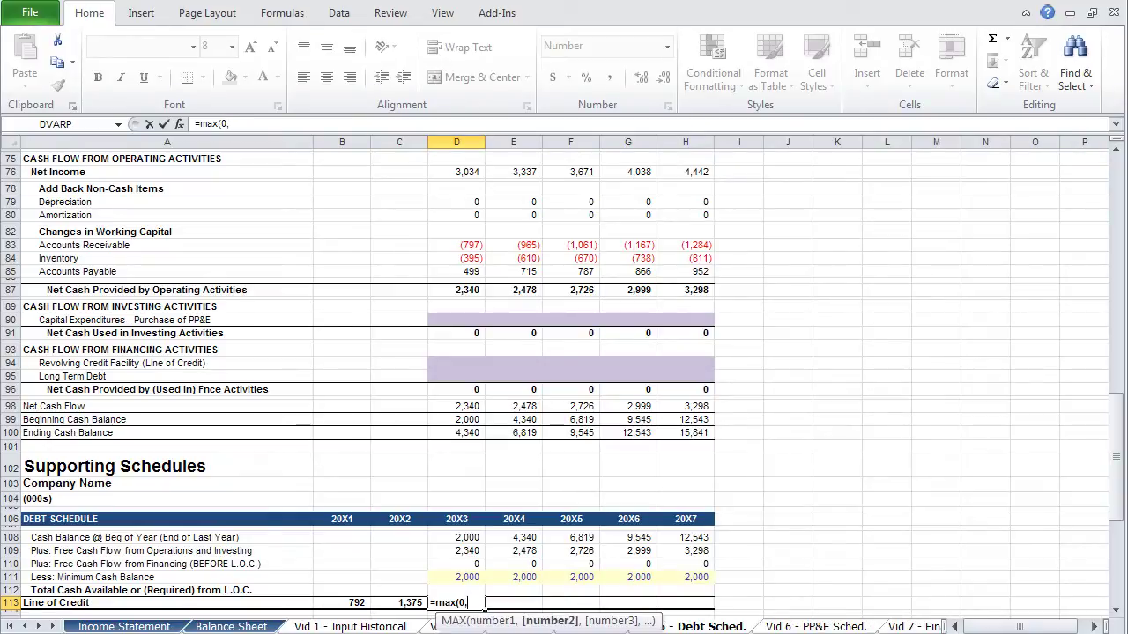
pyautogui.press('Left')
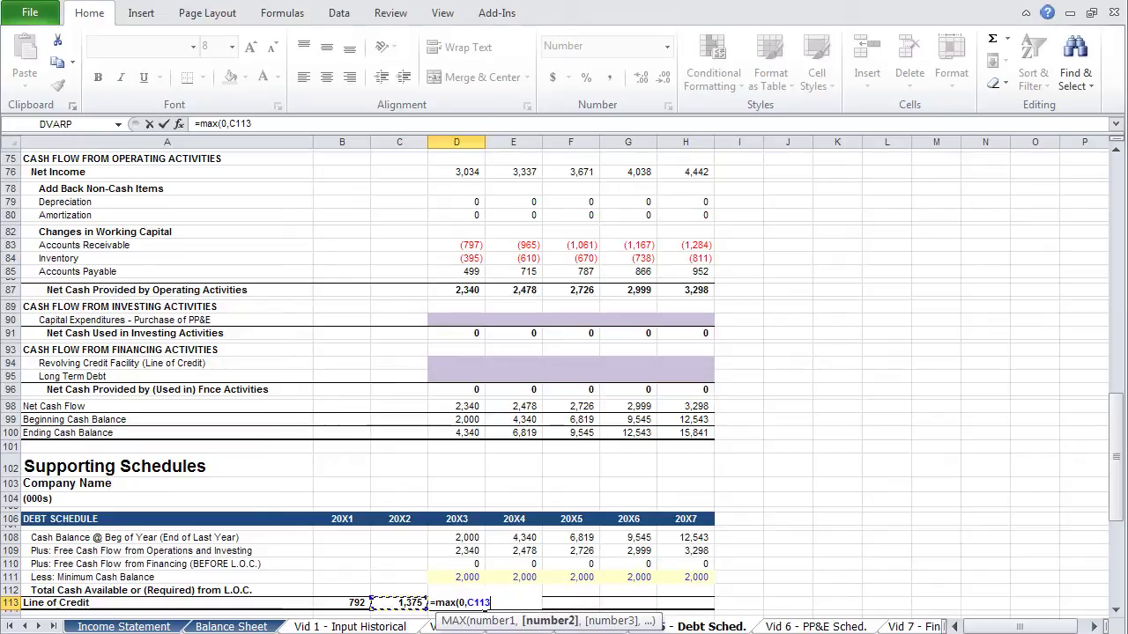
pyautogui.write('-')
pyautogui.press('Up')
pyautogui.write(')')
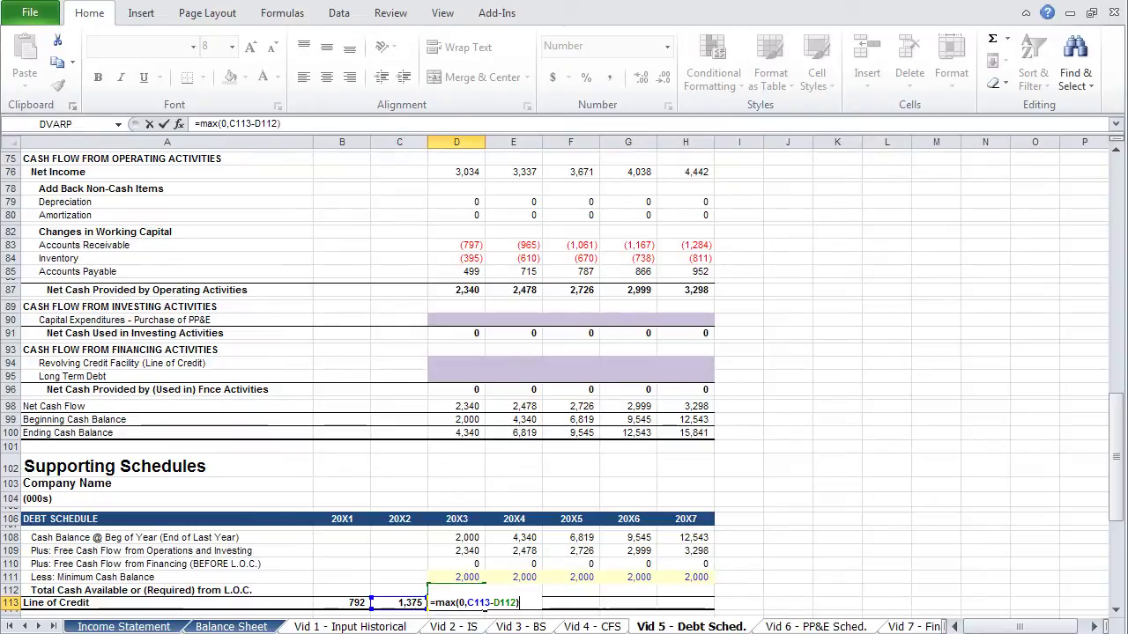
pyautogui.press('Return')
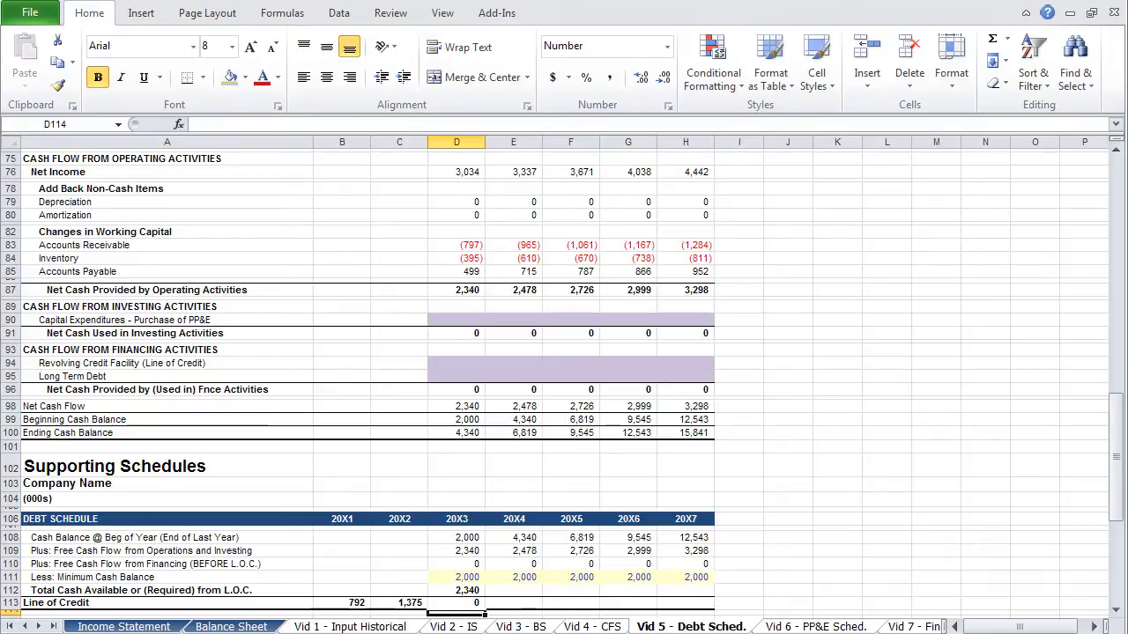
# - Extend the 20X3 Total Cash Available or (Required) and Line of Credit formulas across to 20X7
pyautogui.click(457, 590)
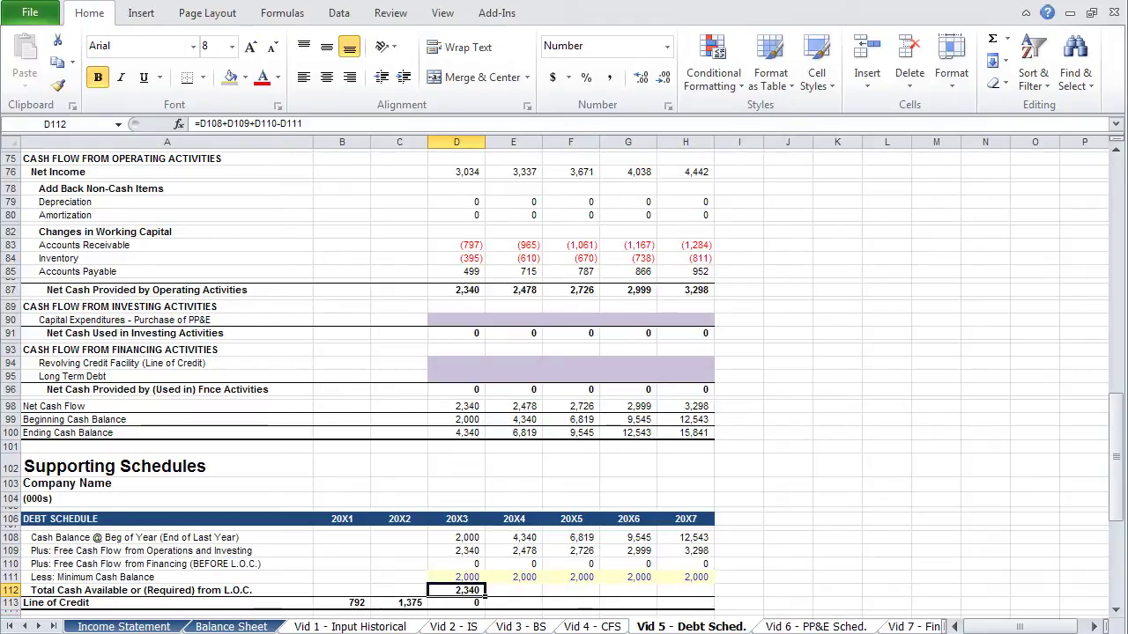
pyautogui.click(399, 602)
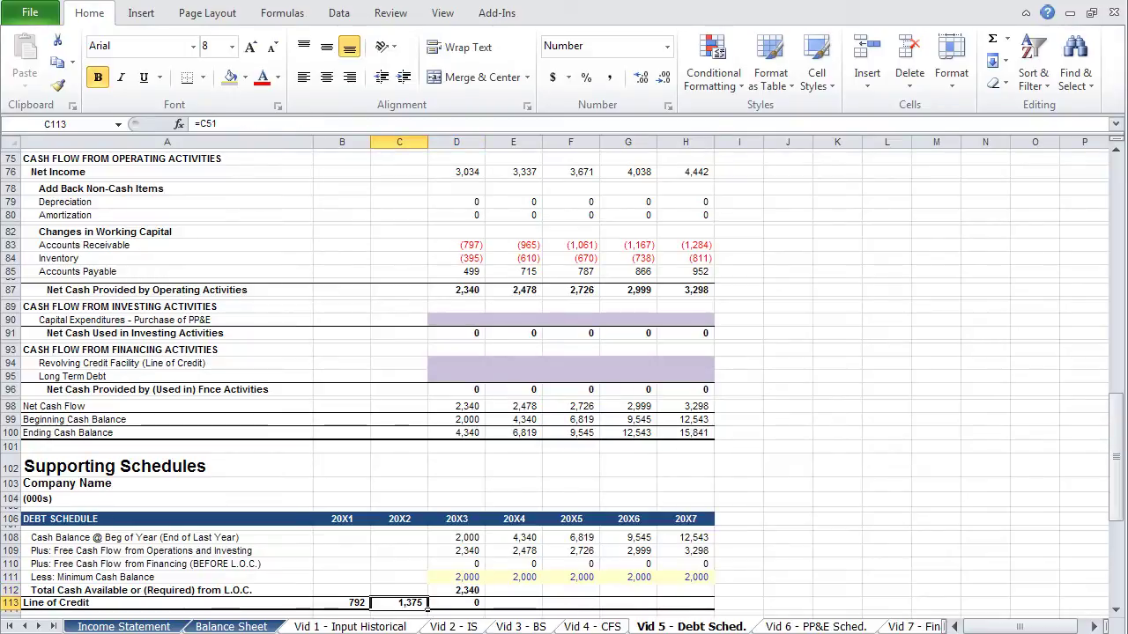
pyautogui.click(456, 602)
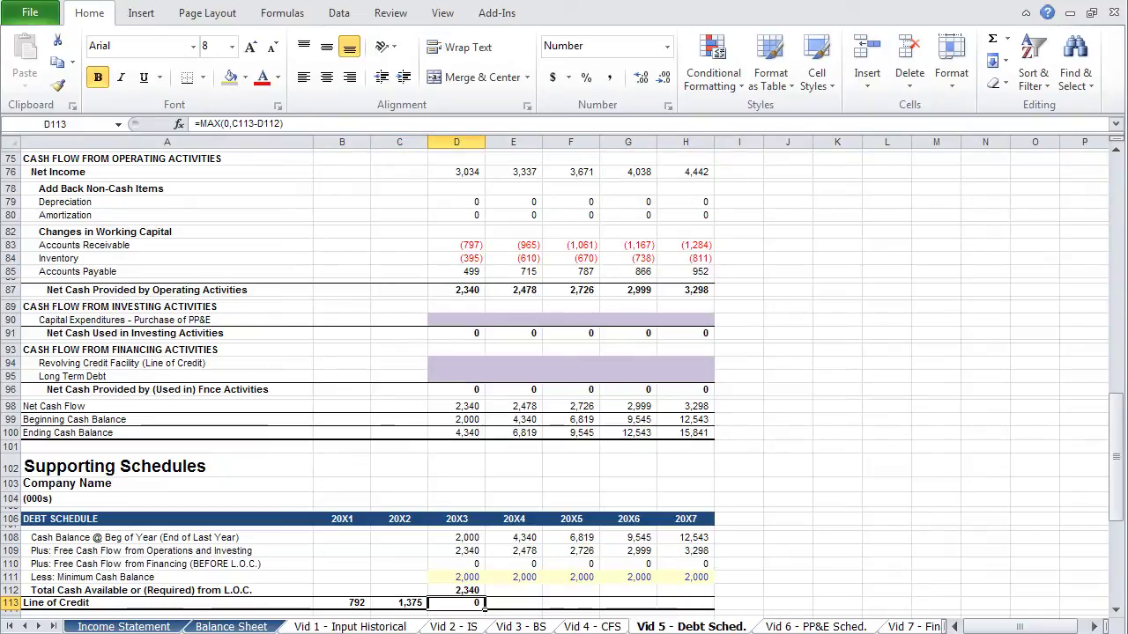
pyautogui.moveTo(457, 603); pyautogui.dragTo(686, 590)
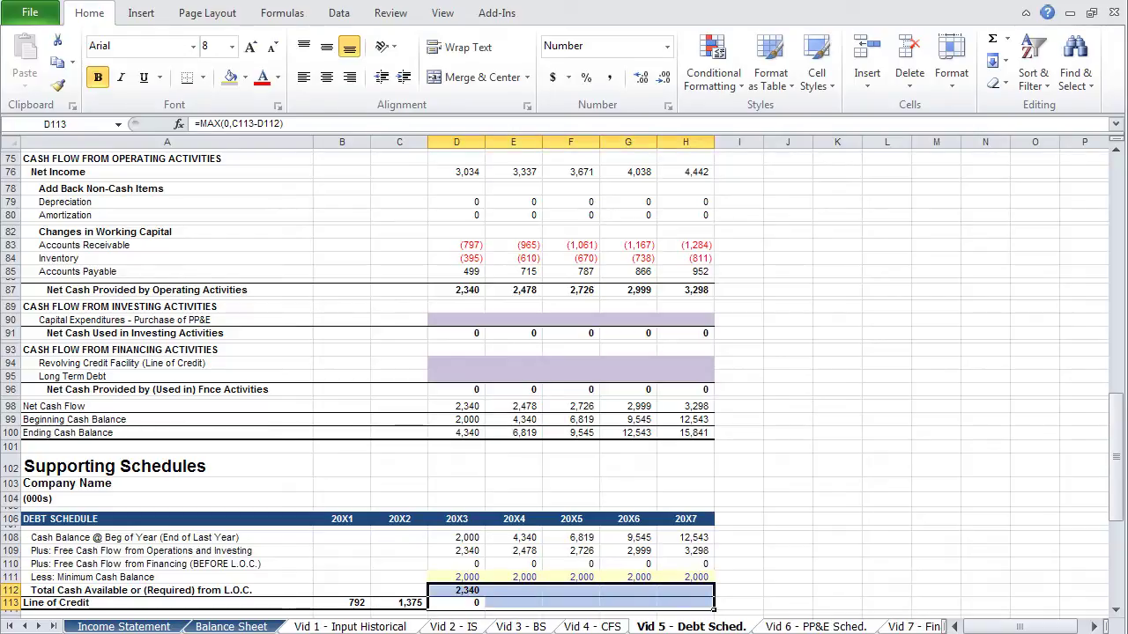
pyautogui.hotkey('ctrl', 'r')
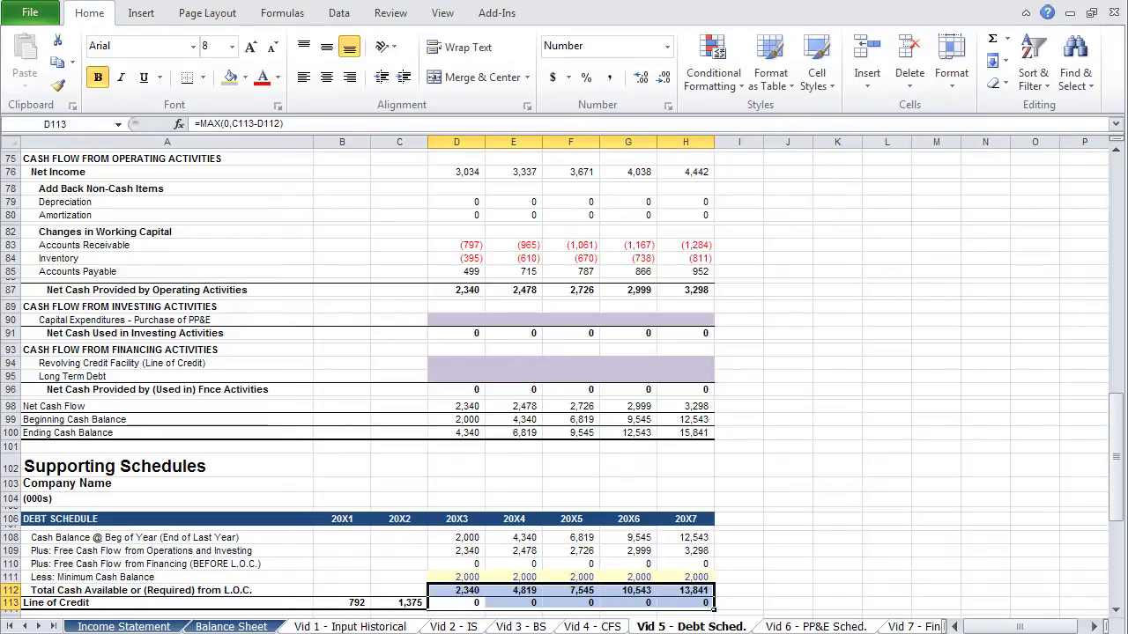
# - Link the debt schedule's 20X1 Long Term Debt, Net of Current Maturities to the same line on the balance sheet with =B56
pyautogui.press('Down')
pyautogui.press('Down')
pyautogui.press('Down')
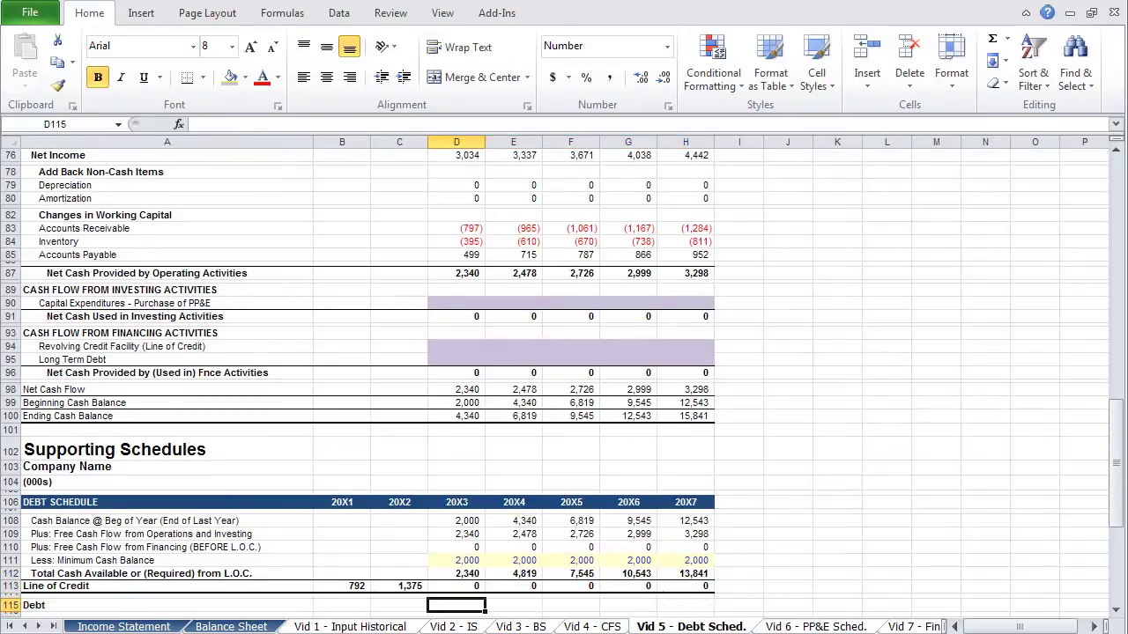
pyautogui.press('Left')
pyautogui.press('Left')
pyautogui.press('Left')
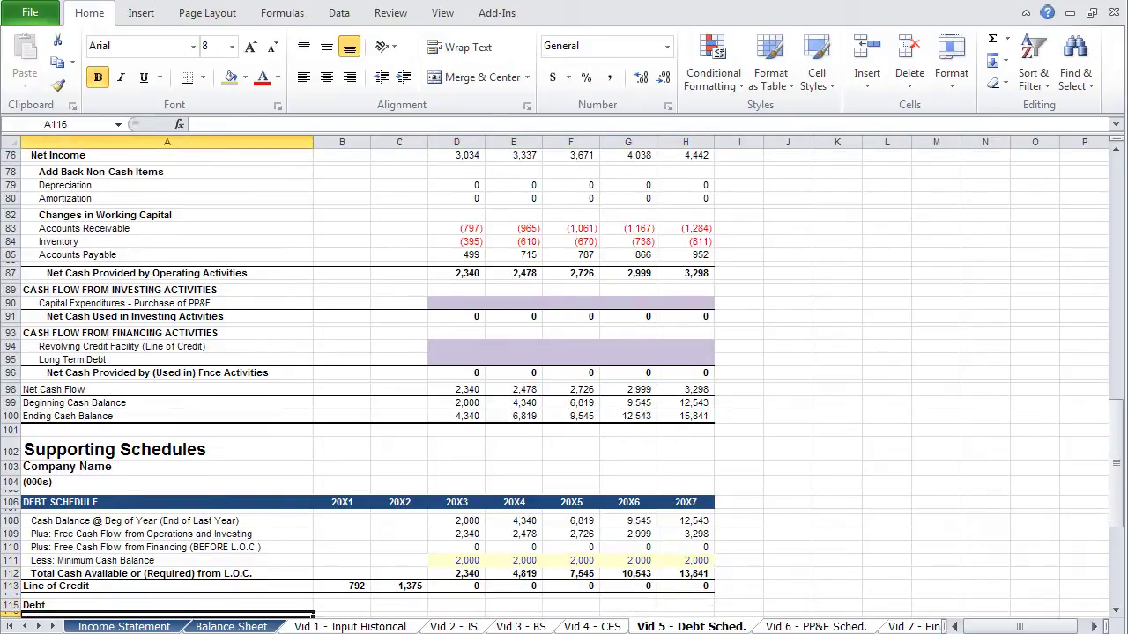
pyautogui.press('Down')
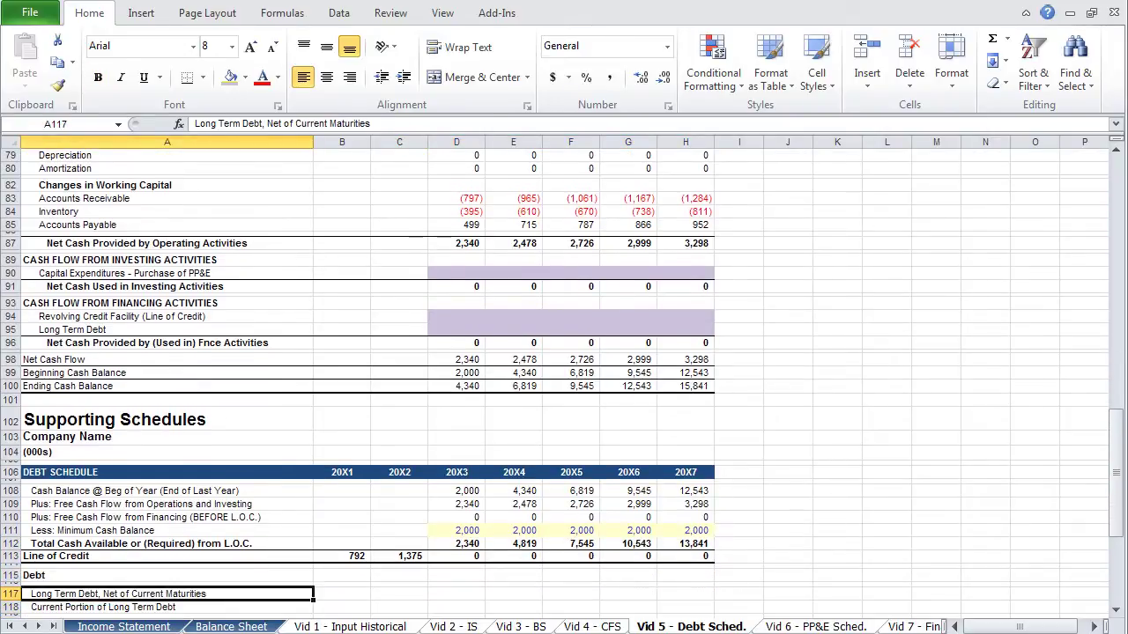
pyautogui.click(342, 593)
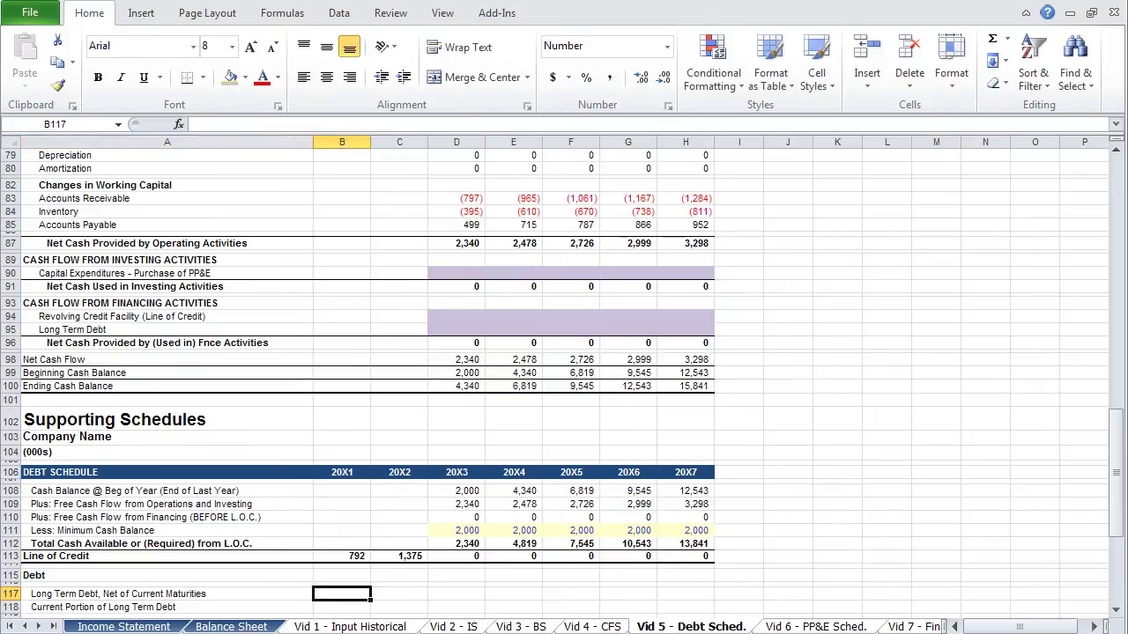
pyautogui.write('=')
pyautogui.press('Up')
pyautogui.press('Up')
pyautogui.press('Up')
pyautogui.press('Up')
pyautogui.press('Up')
pyautogui.press('Up')
pyautogui.press('Up')
pyautogui.press('Up')
pyautogui.press('Up')
pyautogui.press('Up')
pyautogui.press('Up')
pyautogui.press('Up')
pyautogui.press('Up')
pyautogui.press('Up')
pyautogui.press('Up')
pyautogui.press('Up')
pyautogui.press('Up')
pyautogui.press('Up')
pyautogui.press('Up')
pyautogui.press('Up')
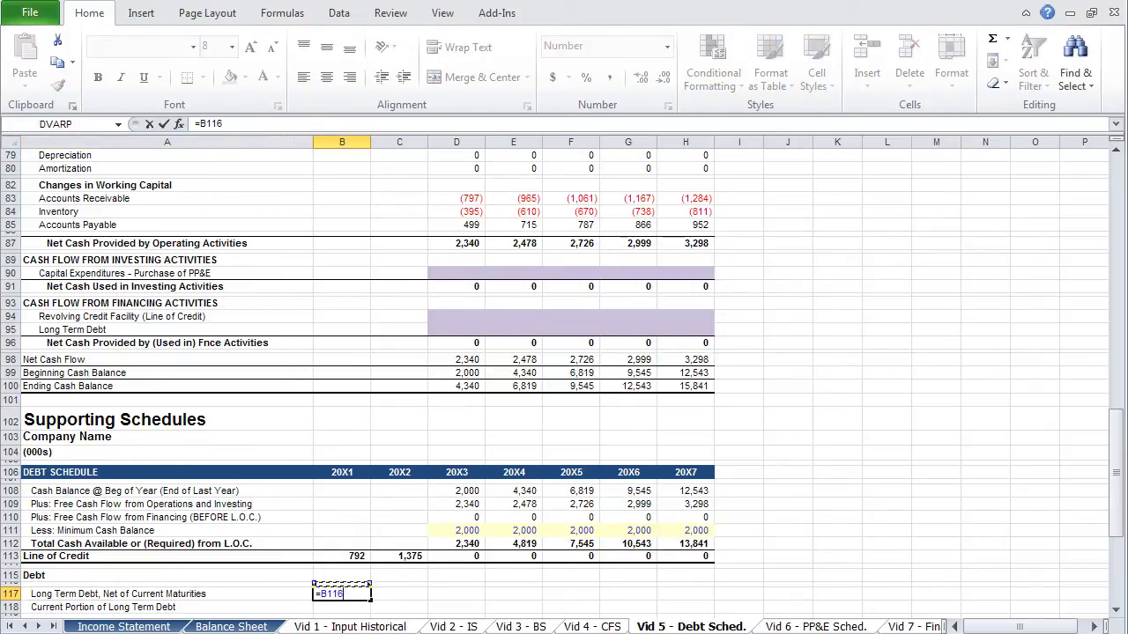
pyautogui.press('Up')
pyautogui.press('Up')
pyautogui.press('Up')
pyautogui.press('Up')
pyautogui.press('Up')
pyautogui.press('Up')
pyautogui.press('Up')
pyautogui.press('Up')
pyautogui.press('Up')
pyautogui.press('Up')
pyautogui.press('Up')
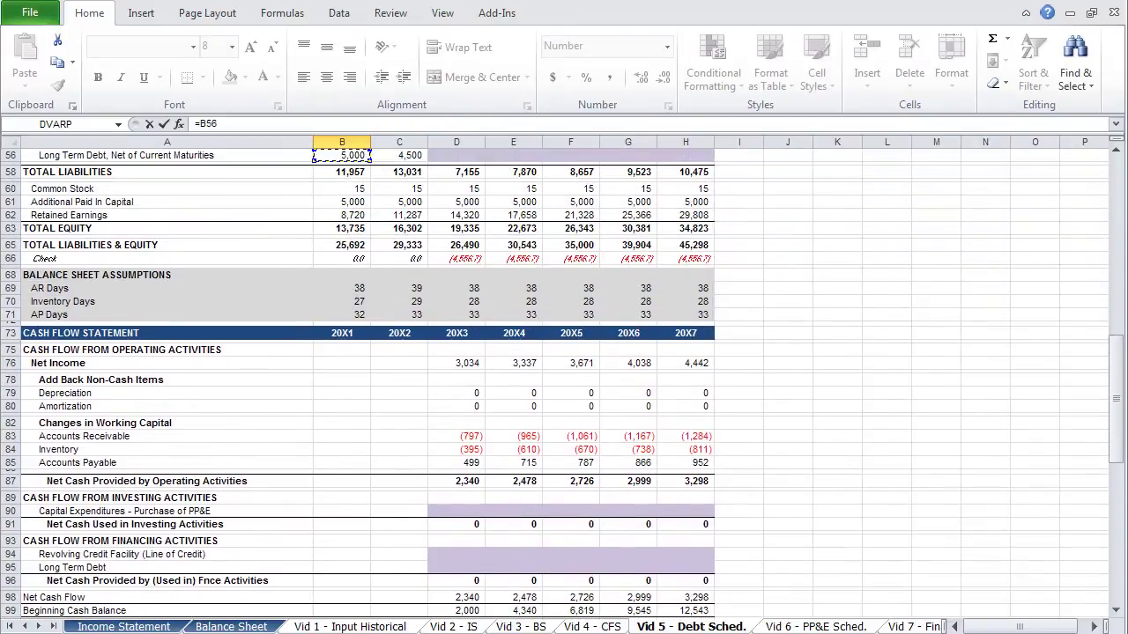
pyautogui.press('Return')
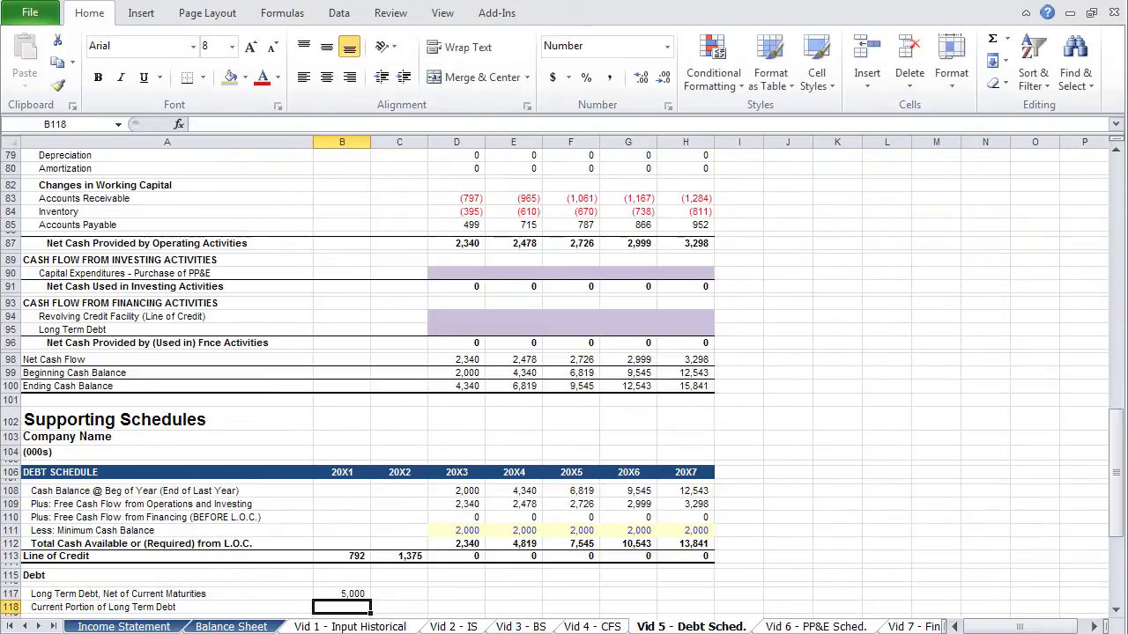
# - Extend the debt schedule's Long Term Debt, Net of Current Maturities link from 20X1 to 20X2
pyautogui.press('Up')
pyautogui.hotkey('shift', 'Right')
pyautogui.hotkey('ctrl', 'r')
# - Link the 20X1 Current Portion of Long Term Debt to the balance sheet's Current Maturities with =B52 and copy it to 20X2
pyautogui.press('Down')
pyautogui.write('=')
pyautogui.press('Up')
pyautogui.press('Up')
pyautogui.press('Up')
pyautogui.press('Up')
pyautogui.press('Up')
pyautogui.press('Up')
pyautogui.press('Up')
pyautogui.press('Up')
pyautogui.press('Up')
pyautogui.press('Up')
pyautogui.press('Up')
pyautogui.press('Up')
pyautogui.press('Up')
pyautogui.press('Up')
pyautogui.press('Up')
pyautogui.press('Up')
pyautogui.press('Up')
pyautogui.press('Up')
pyautogui.press('Up')
pyautogui.press('Up')
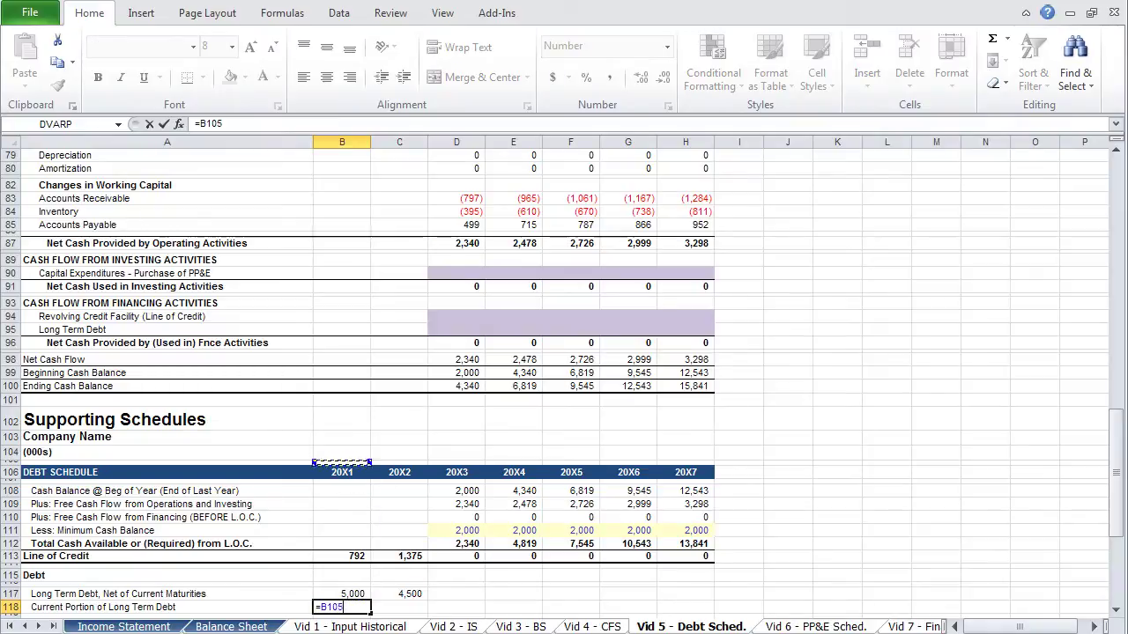
pyautogui.press('Up')
pyautogui.press('Up')
pyautogui.press('Up')
pyautogui.press('Up')
pyautogui.press('Up')
pyautogui.press('Up')
pyautogui.press('Up')
pyautogui.press('Up')
pyautogui.press('Up')
pyautogui.press('Up')
pyautogui.press('Up')
pyautogui.press('Up')
pyautogui.press('Up')
pyautogui.press('Up')
pyautogui.press('Up')
pyautogui.press('Up')
pyautogui.press('Up')
pyautogui.press('Up')
pyautogui.press('Up')
pyautogui.press('Up')
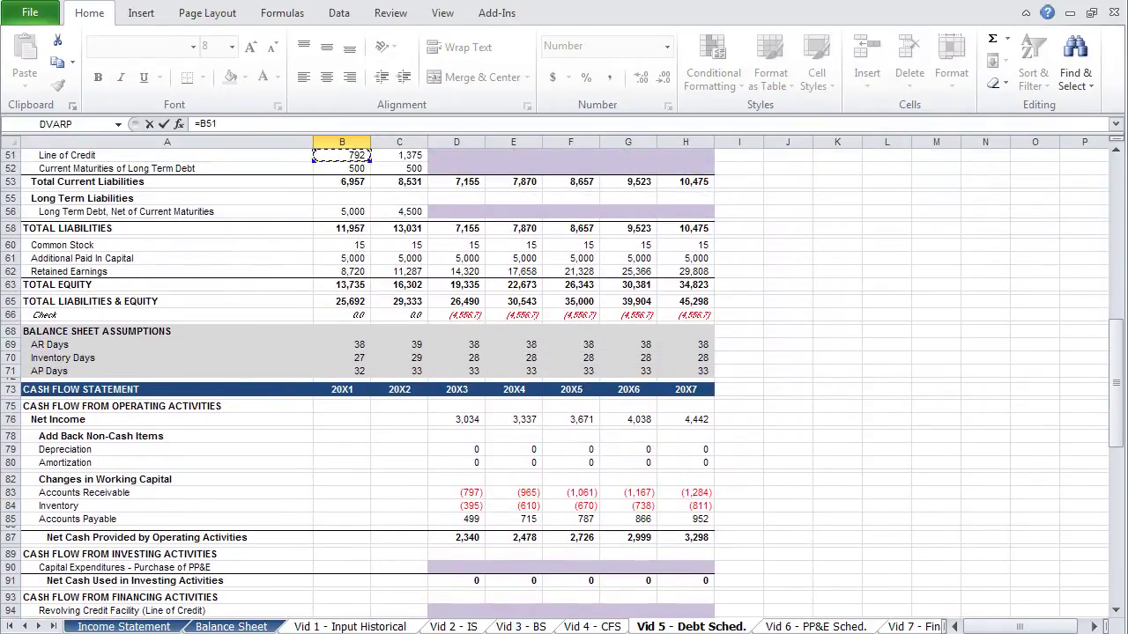
pyautogui.press('Down')
pyautogui.press('Down')
pyautogui.press('Return')
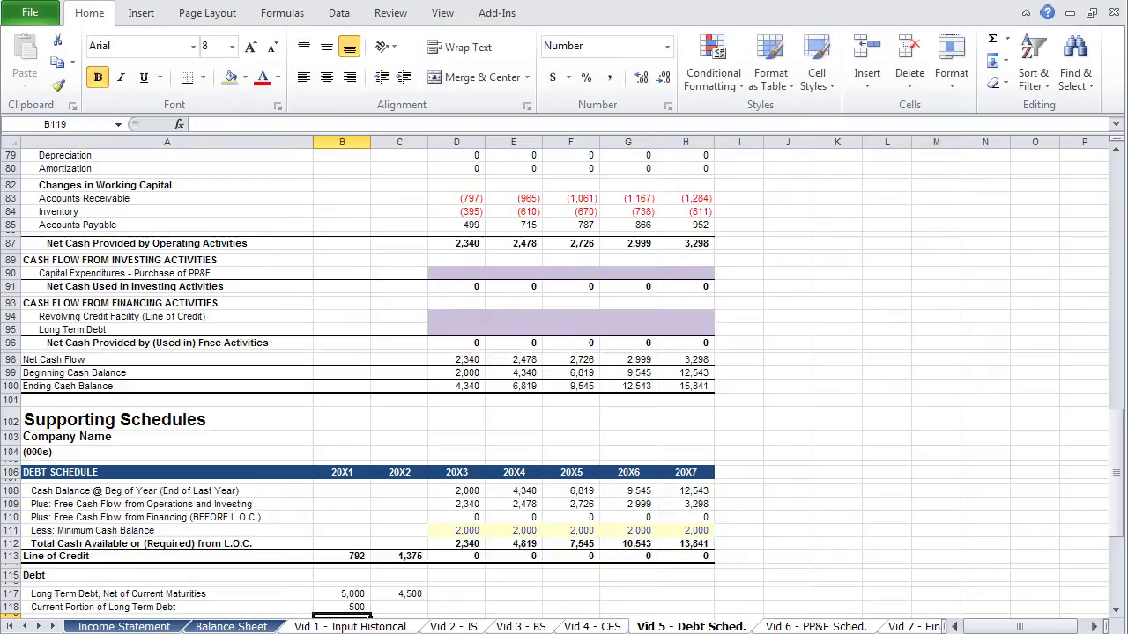
pyautogui.press('Up')
pyautogui.hotkey('shift', 'Right')
pyautogui.hotkey('ctrl', 'r')
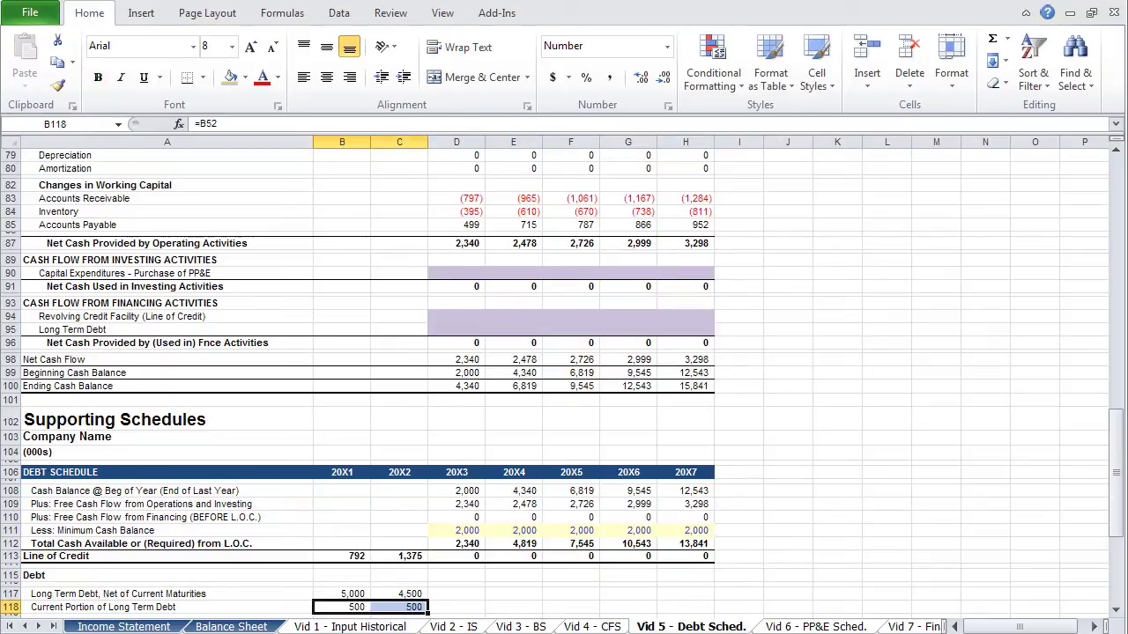
# - Carry the Current Portion of Long Term Debt forward from the prior year with =C118 in D118, filled across to 20X7
pyautogui.press('Right')
pyautogui.press('Right')
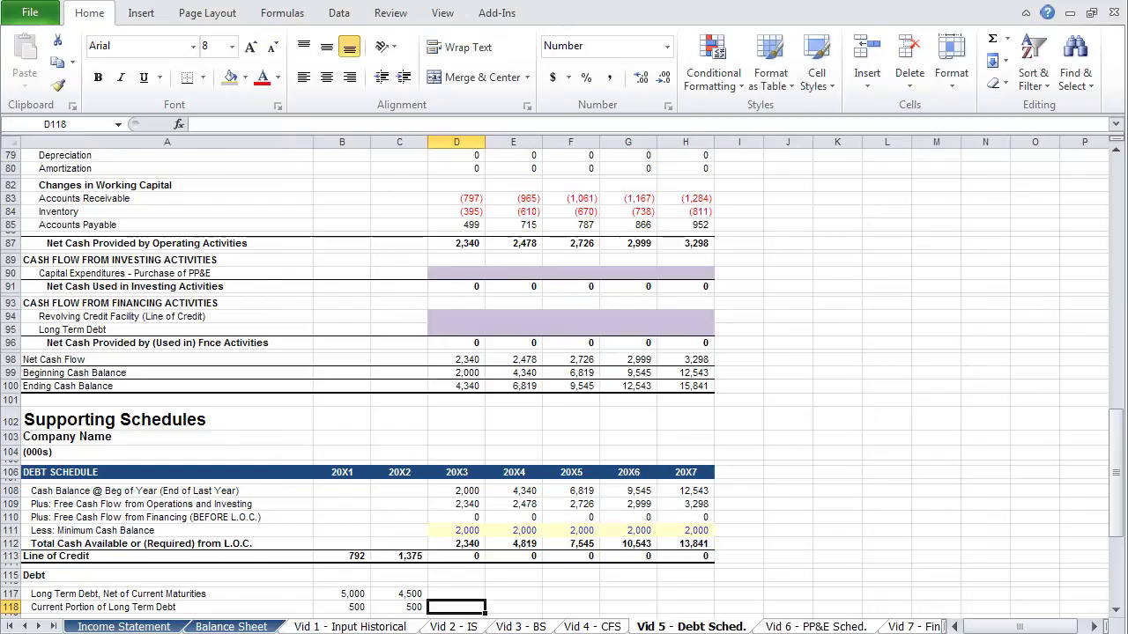
pyautogui.write('=')
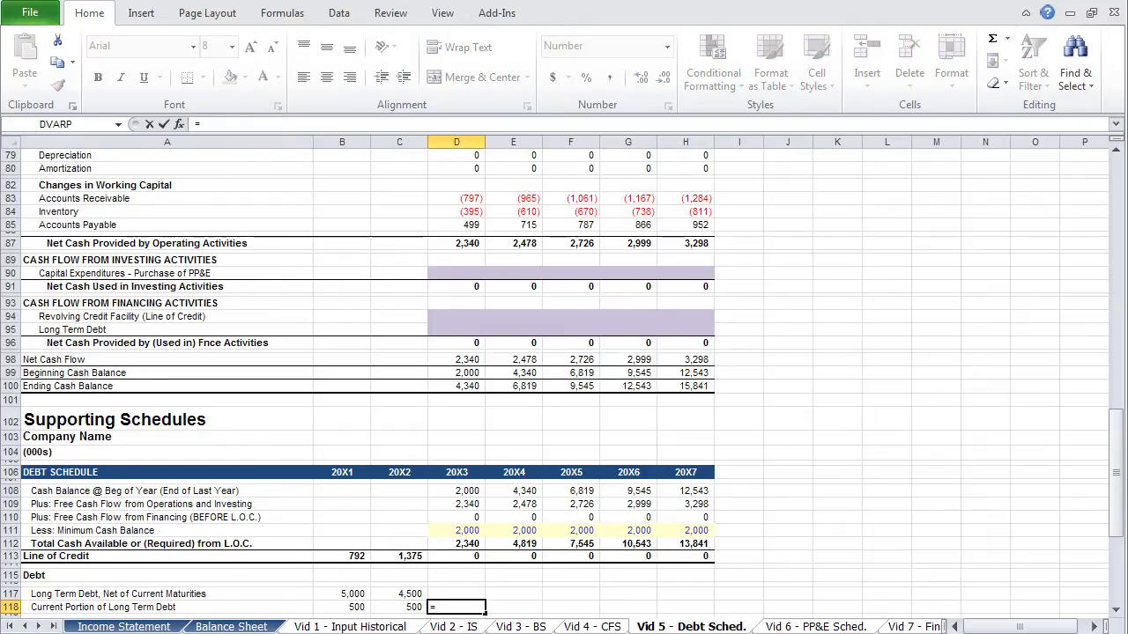
pyautogui.press('Left')
pyautogui.press('Return')
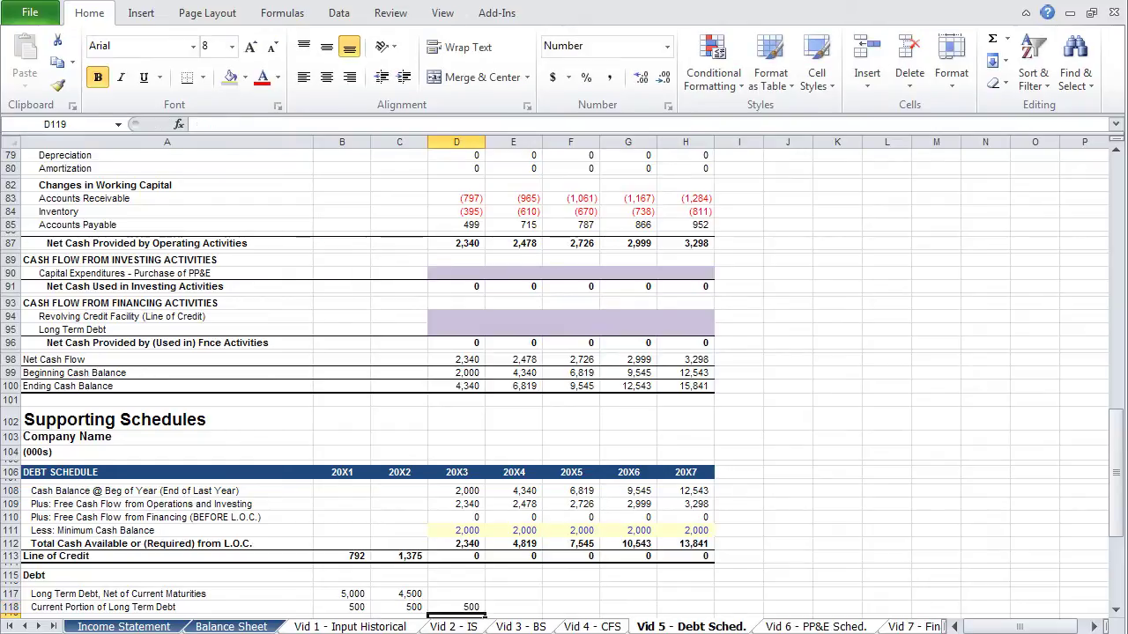
pyautogui.press('Up')
pyautogui.hotkey('shift', 'Right')
pyautogui.hotkey('shift', 'Right')
pyautogui.hotkey('shift', 'Right')
pyautogui.hotkey('shift', 'Right')
pyautogui.hotkey('ctrl', 'r')
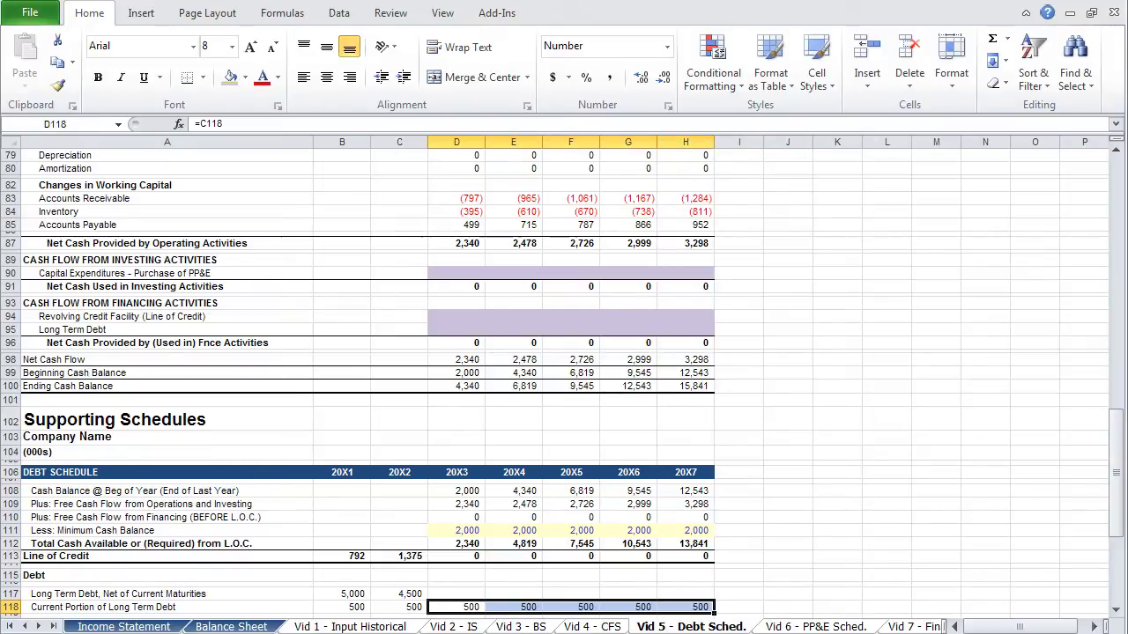
# - Calculate the 20X3 Long Term Debt, Net of Current Maturities with =C117-D118 and fill it across to 20X7
pyautogui.click(456, 594)
pyautogui.write('=')
pyautogui.press('Left')
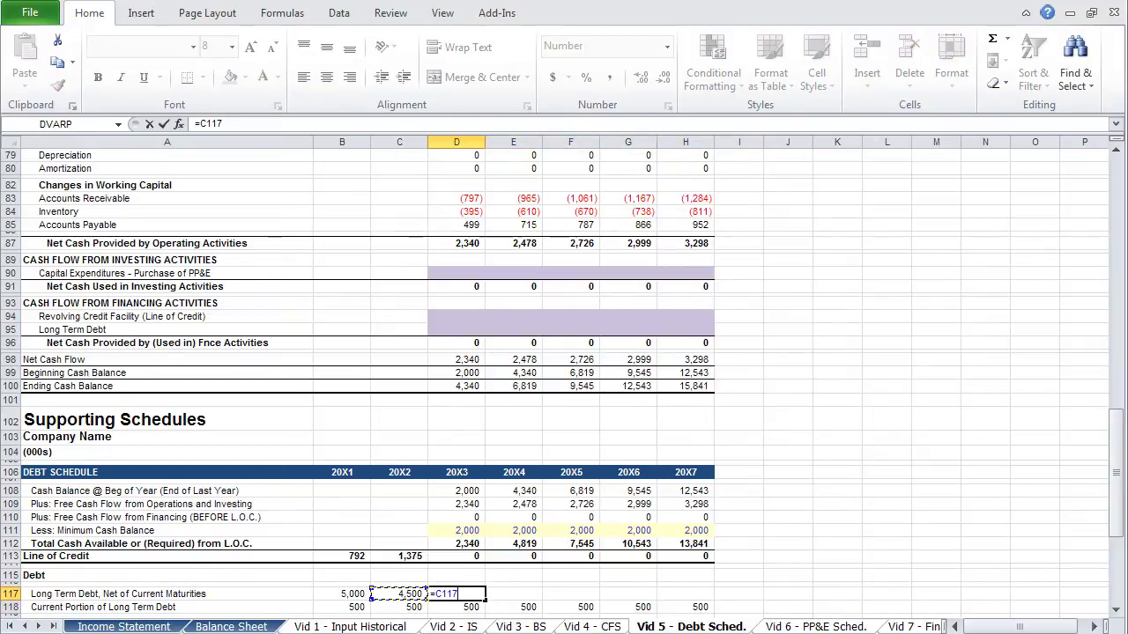
pyautogui.write('-')
pyautogui.press('Down')
pyautogui.hotkey('ctrl', 'Return')
pyautogui.hotkey('shift', 'Right')
pyautogui.hotkey('shift', 'Right')
pyautogui.hotkey('shift', 'Right')
pyautogui.hotkey('shift', 'Right')
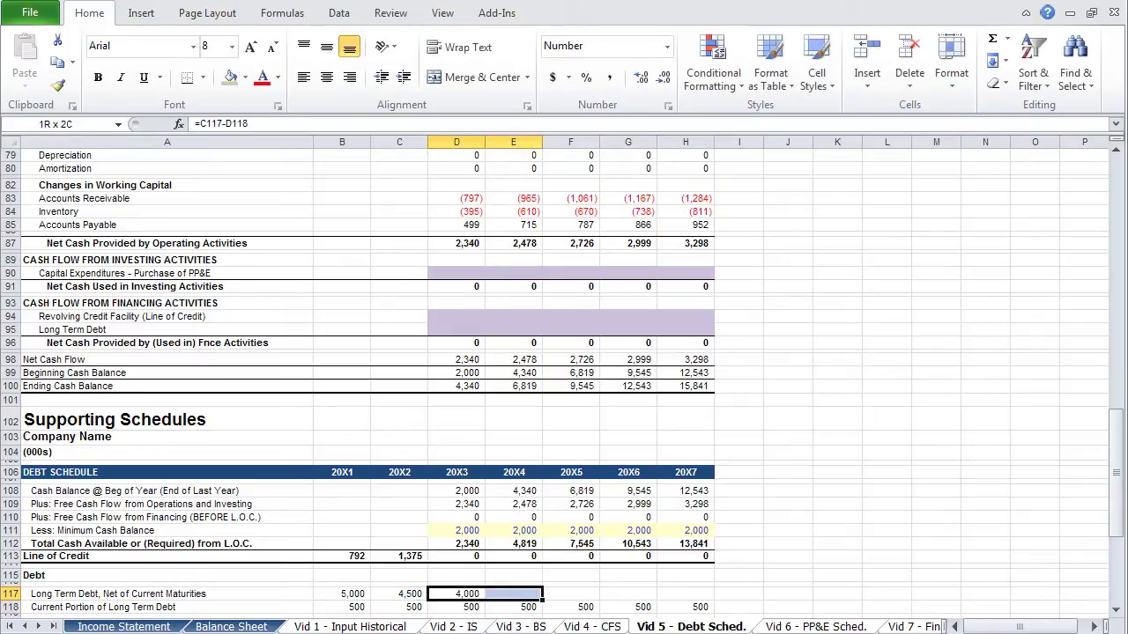
pyautogui.hotkey('ctrl', 'r')
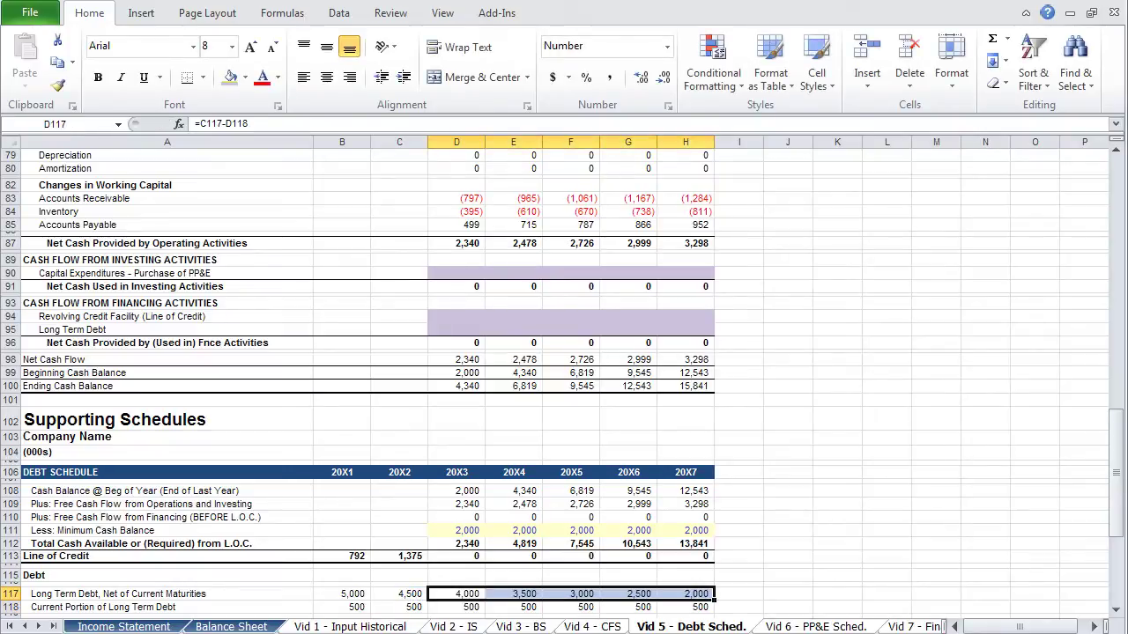
# - Set the interest rates for 20X3 through 20X7 to 8% on Long Term Debt and 5% on Line of Credit
pyautogui.press('Down')
pyautogui.press('Down')
pyautogui.press('Down')
pyautogui.press('Down')
pyautogui.press('Down')
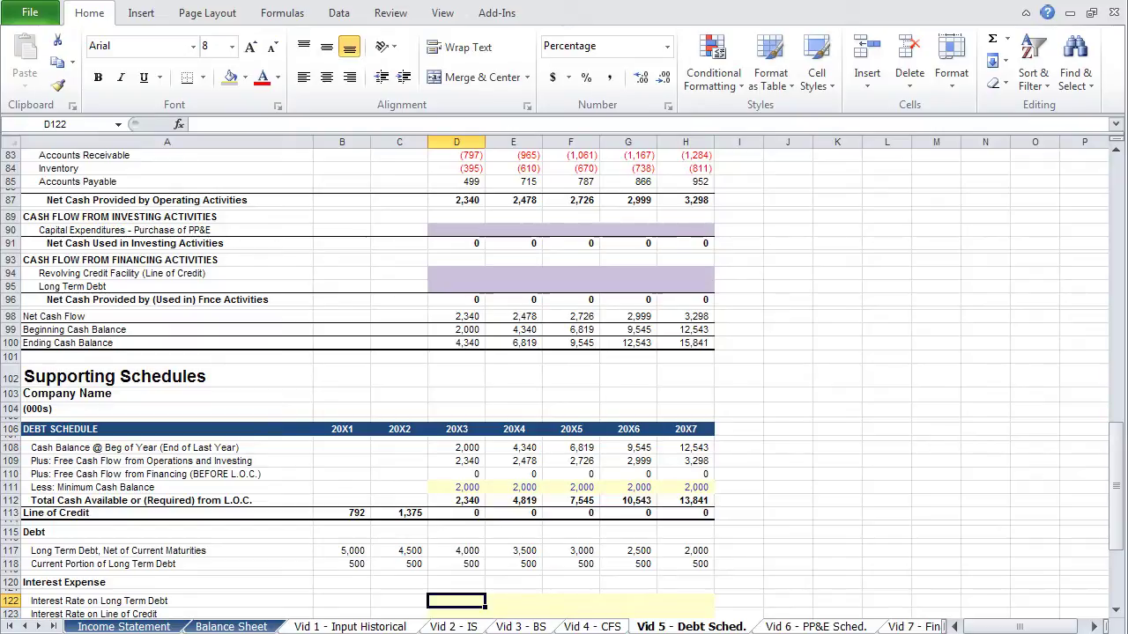
pyautogui.write('8%')
pyautogui.press('Return')
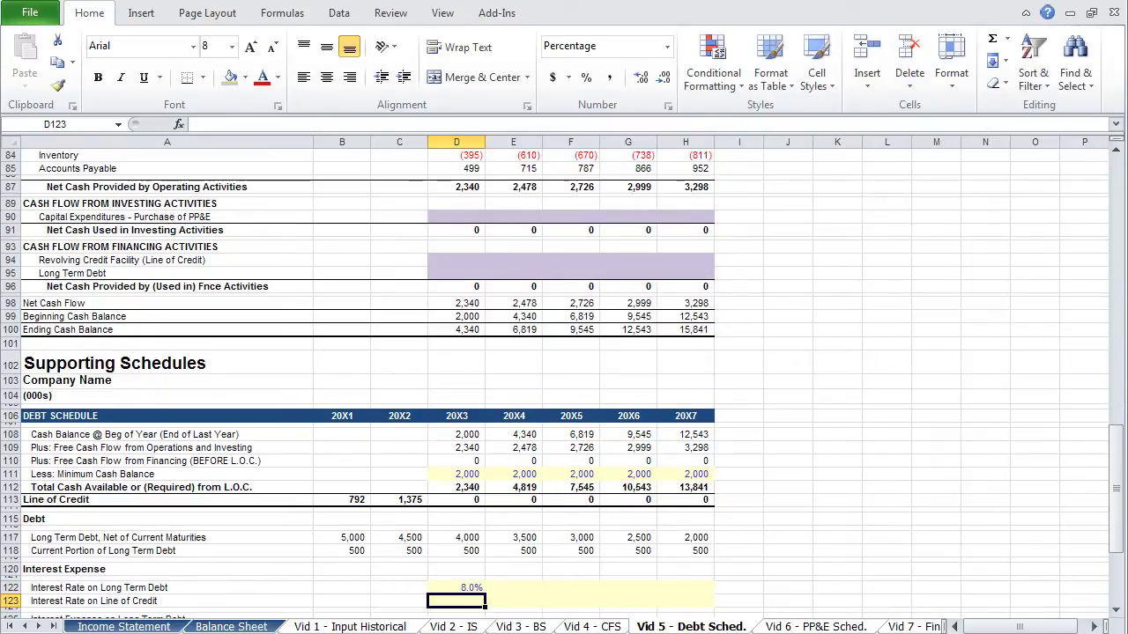
pyautogui.write('5%')
pyautogui.moveTo(456, 601); pyautogui.dragTo(686, 595)
pyautogui.hotkey('ctrl', 'r')
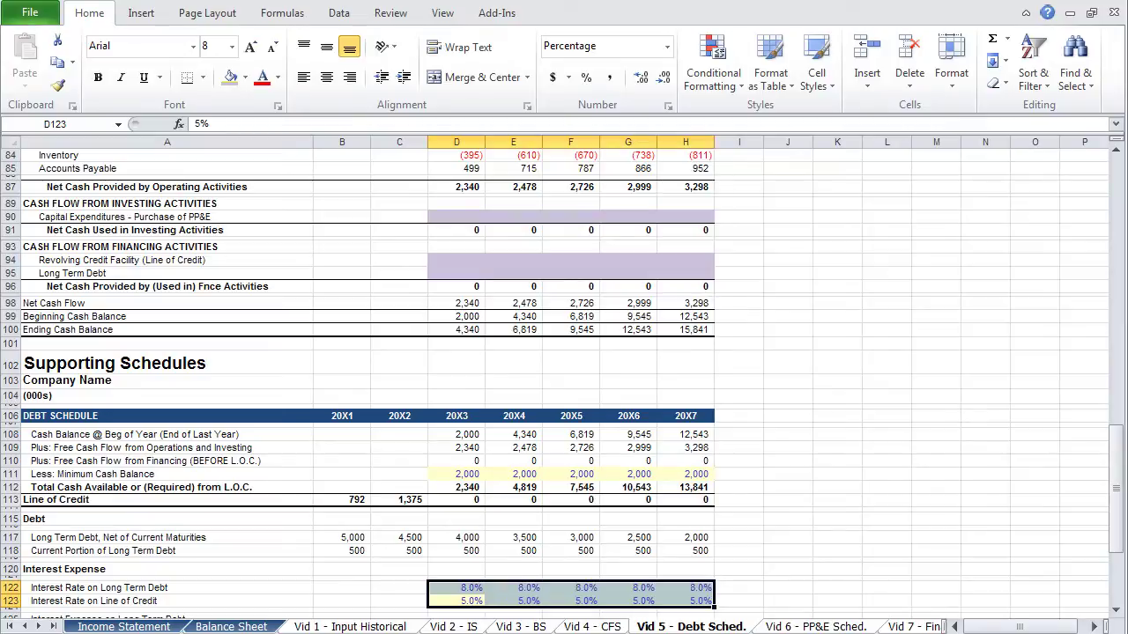
# - Calculate the 20X3 Interest Expense on Long Term Debt in D125 with =AVERAGE(SUM(C117:C118),SUM(D117:D118))*D122
pyautogui.press('Down')
pyautogui.press('Down')
pyautogui.press('Down')
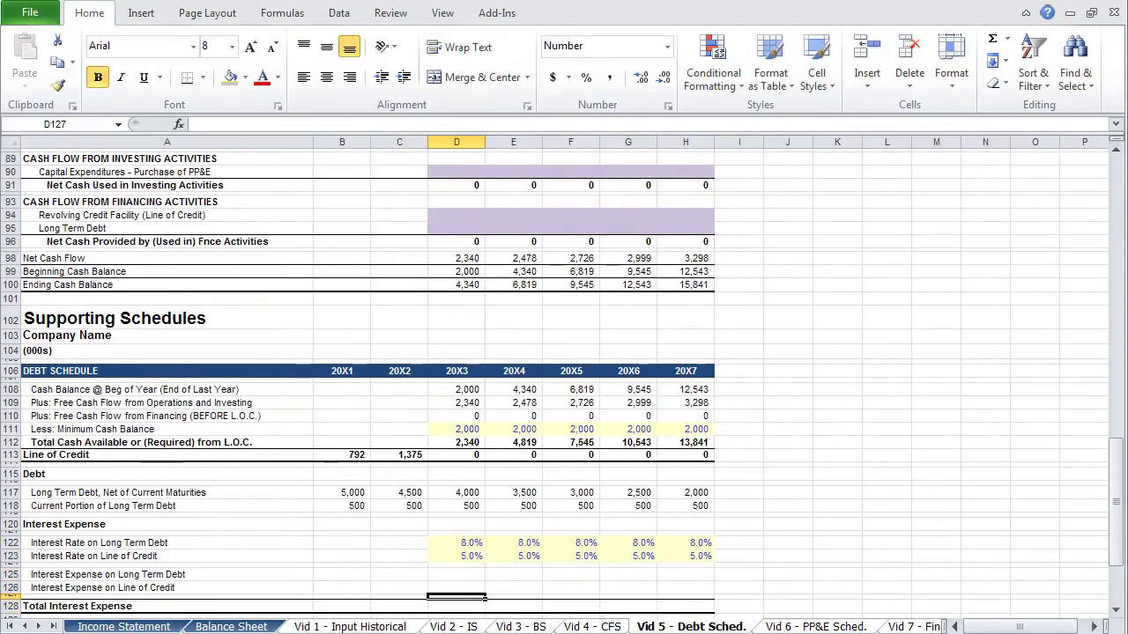
pyautogui.press('Up')
pyautogui.press('Up')
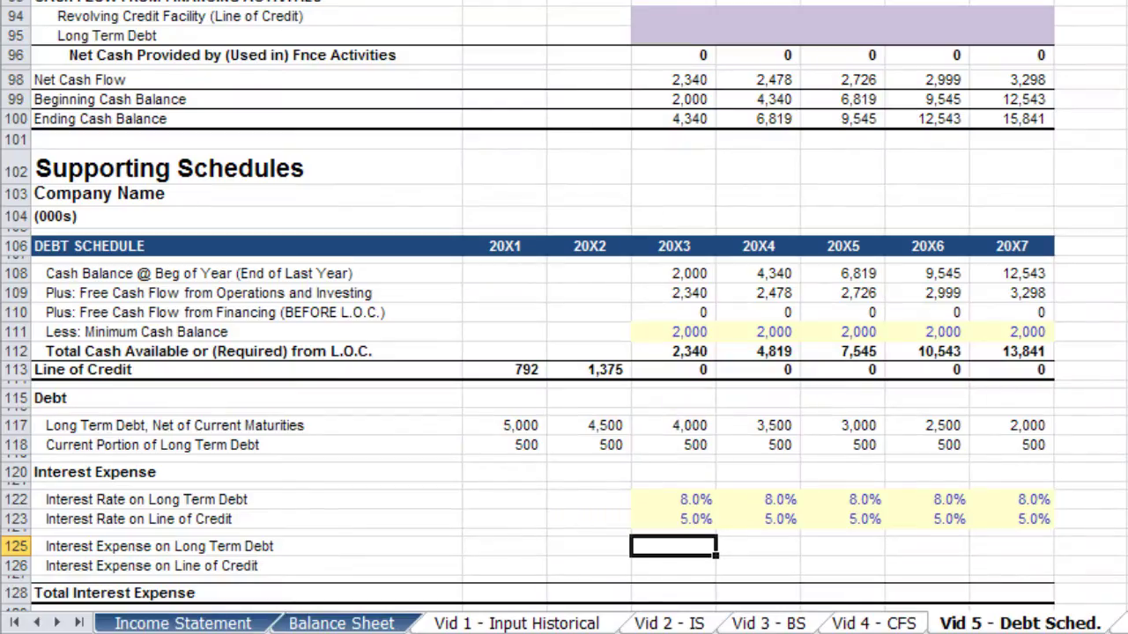
pyautogui.write('=AVERAG')
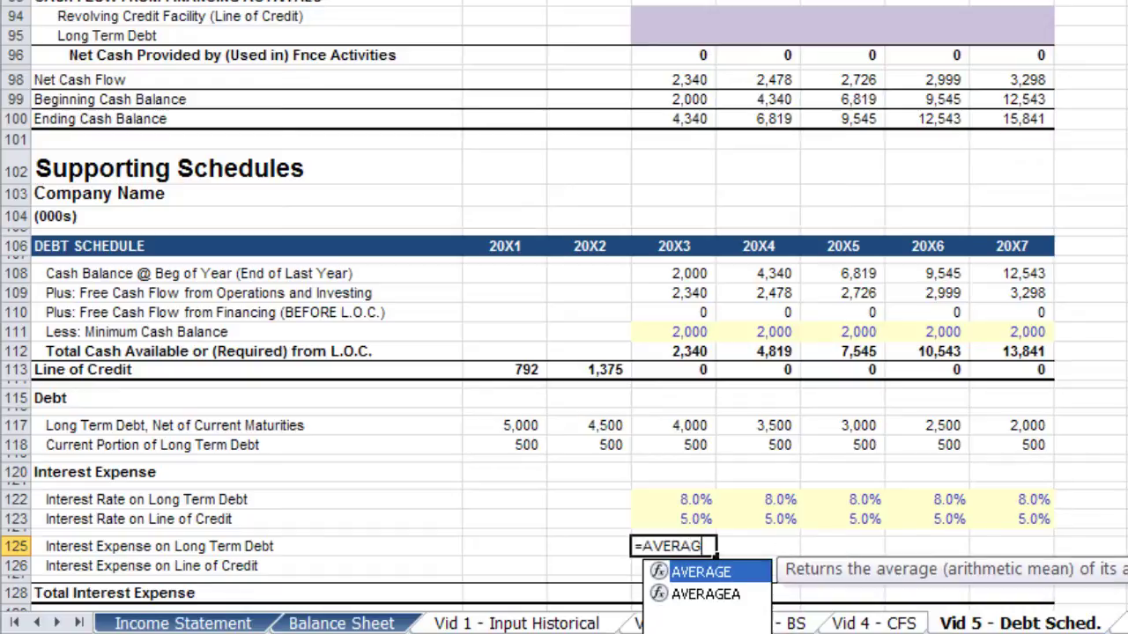
pyautogui.write('E(')
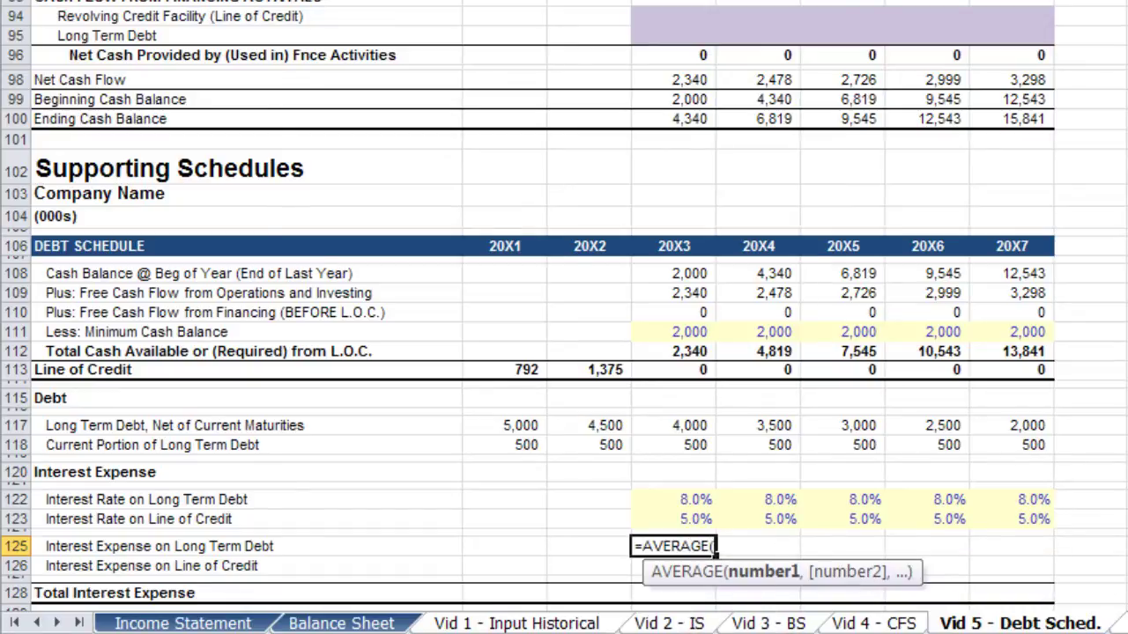
pyautogui.write('SUM(')
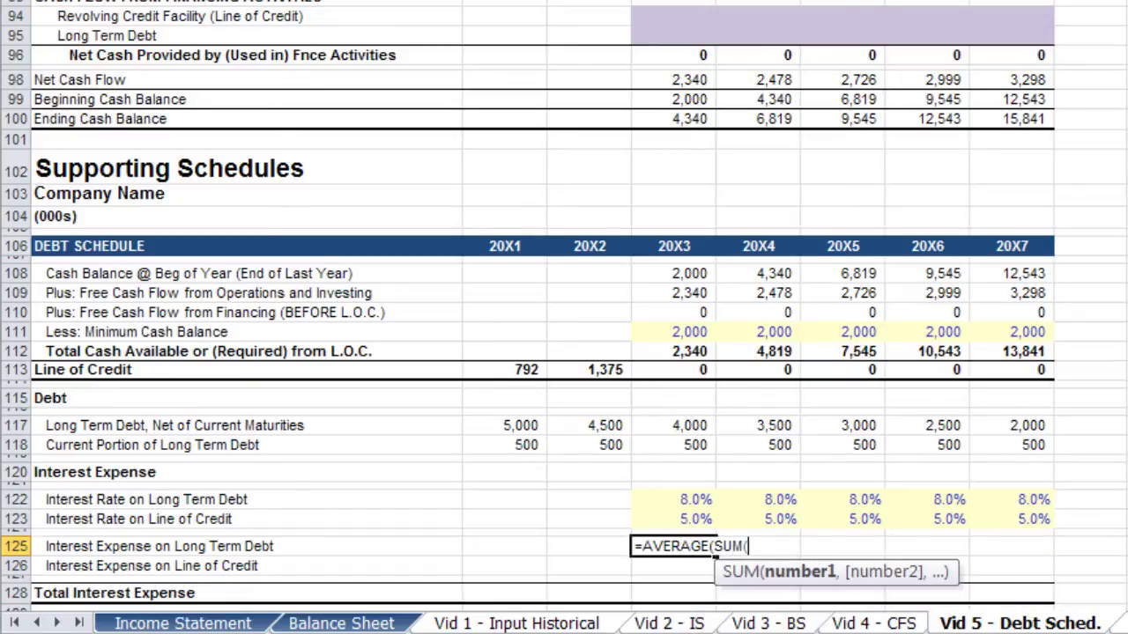
pyautogui.click(673, 532)
pyautogui.press('Up')
pyautogui.press('Up')
pyautogui.press('Up')
pyautogui.press('Up')
pyautogui.press('Up')
pyautogui.press('Up')
pyautogui.press('Left')
pyautogui.hotkey('shift', 'Up')
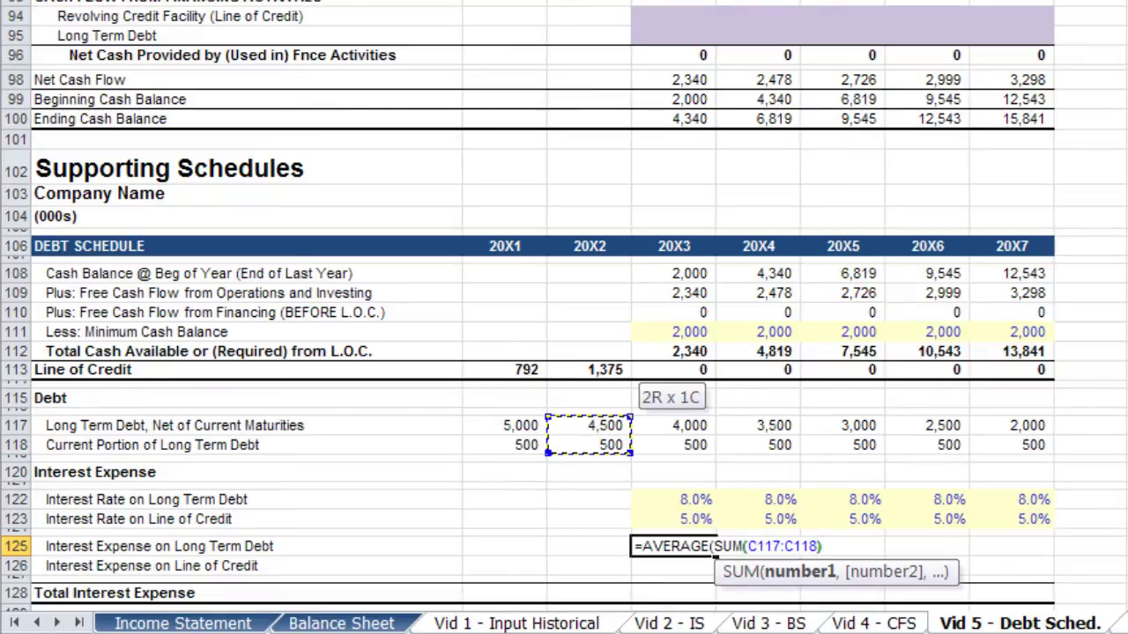
pyautogui.write('),')
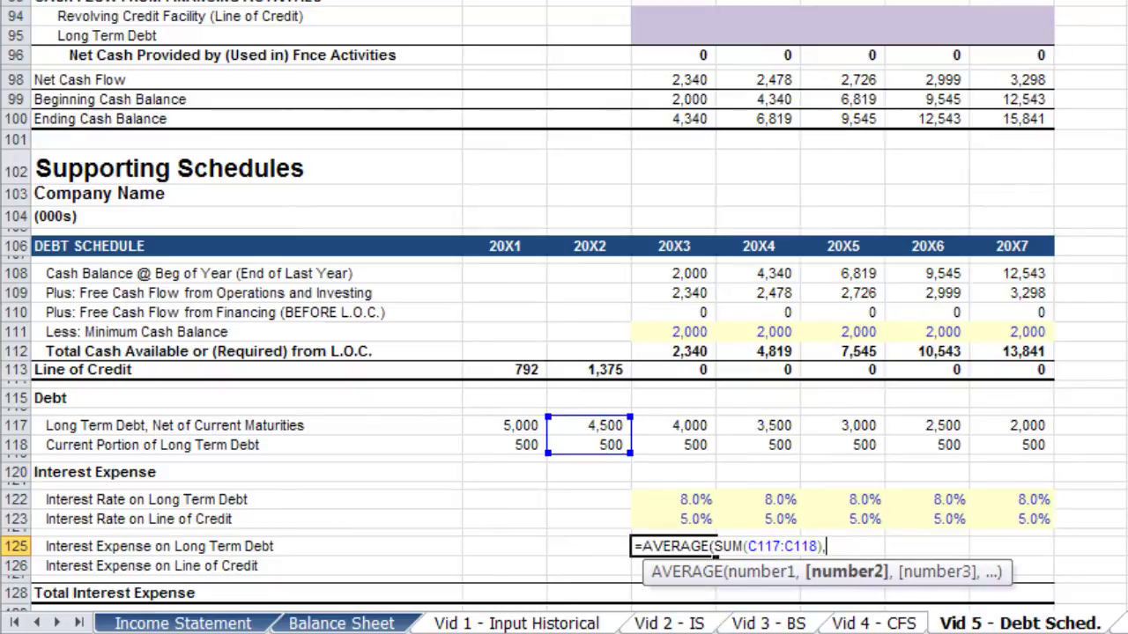
pyautogui.write('SUM(')
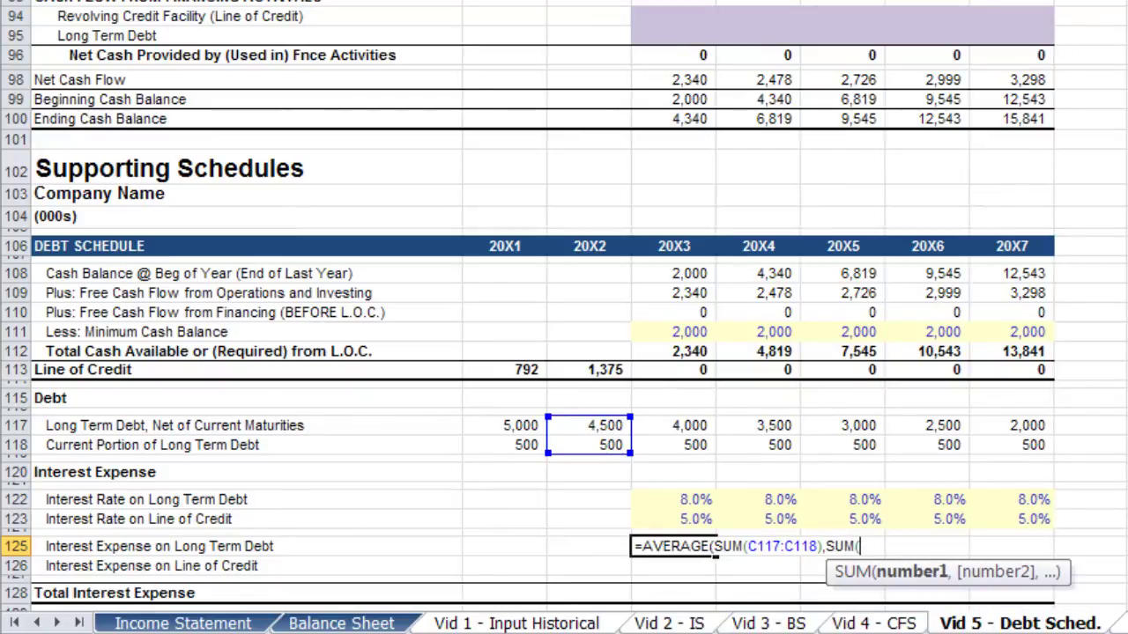
pyautogui.press('Up')
pyautogui.press('Up')
pyautogui.press('Up')
pyautogui.press('Up')
pyautogui.press('Up')
pyautogui.press('Up')
pyautogui.press('Up')
pyautogui.press('Up')
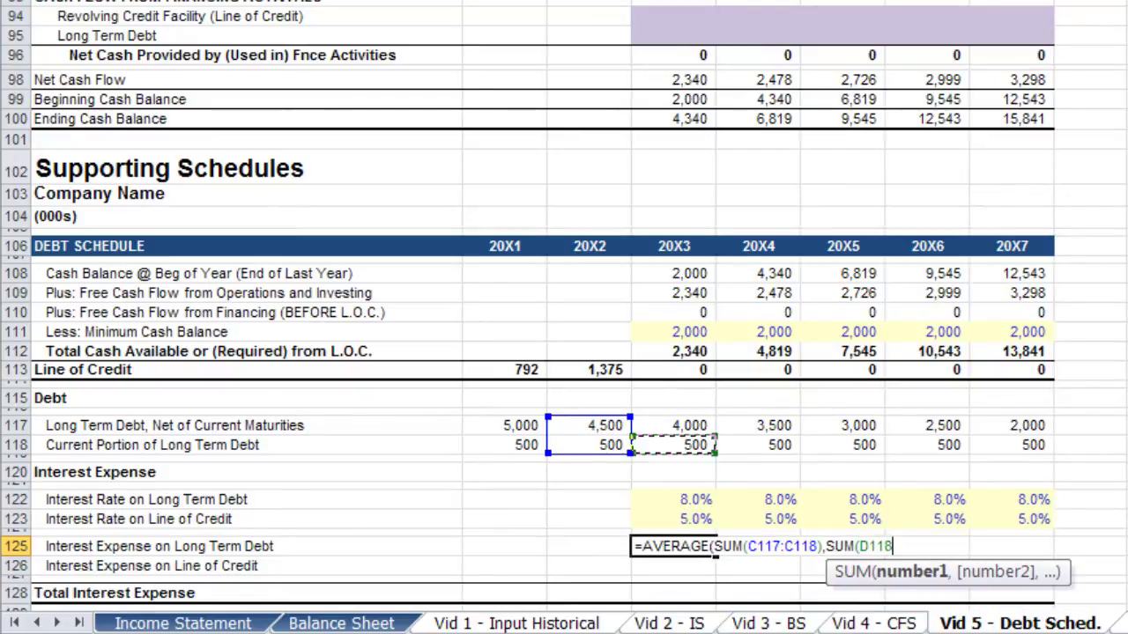
pyautogui.hotkey('shift', 'Down')
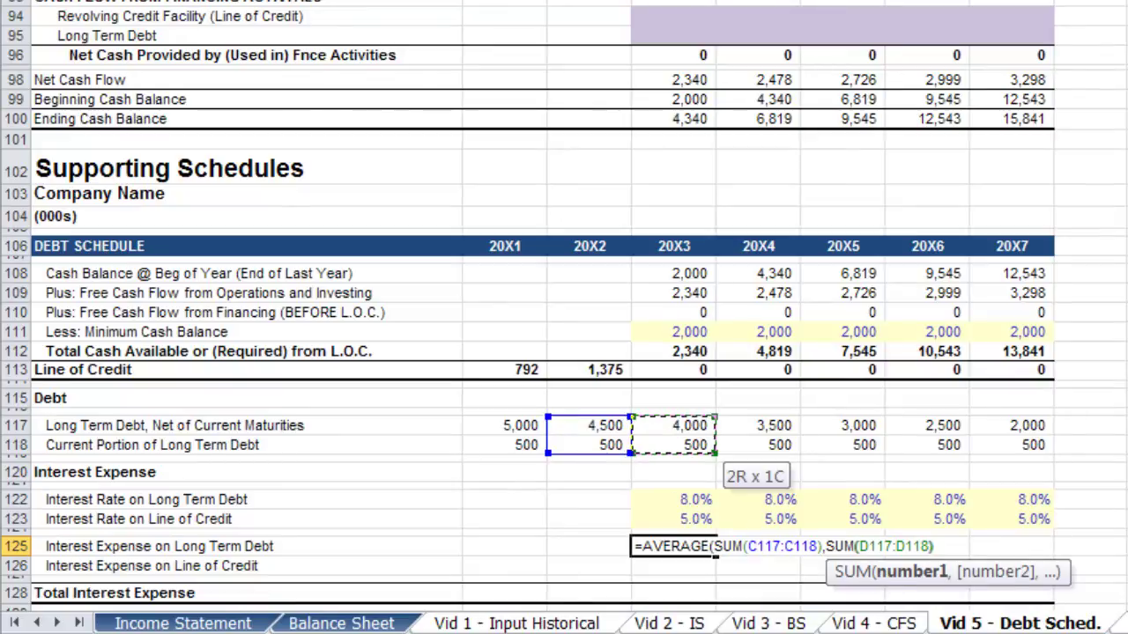
pyautogui.write('))')
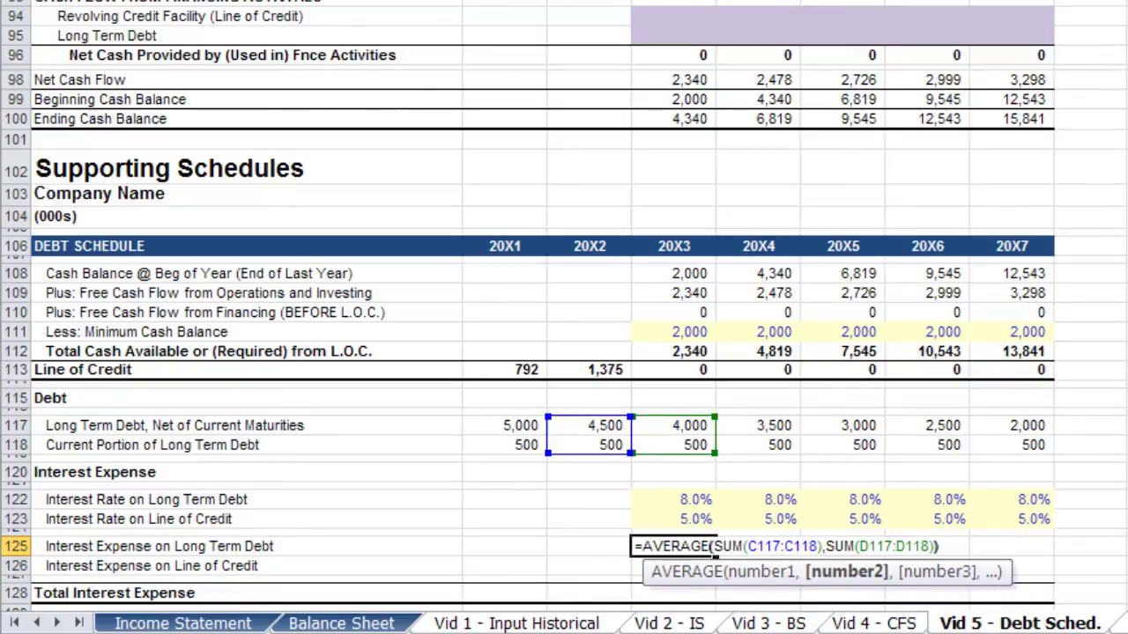
pyautogui.write('*')
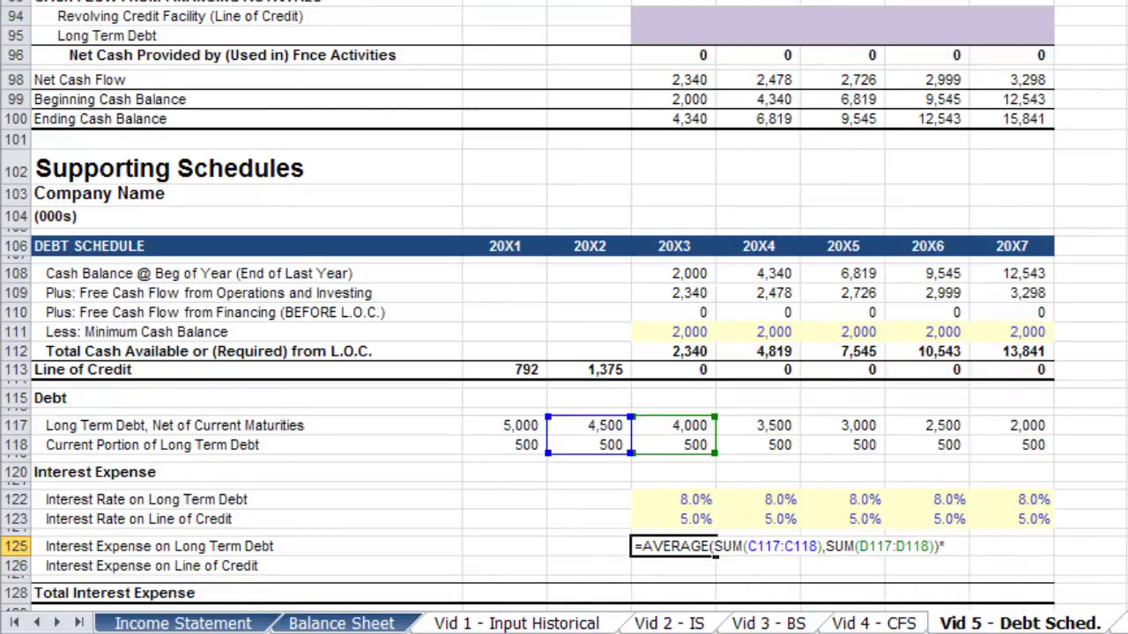
pyautogui.press('Up')
pyautogui.press('Up')
pyautogui.press('Up')
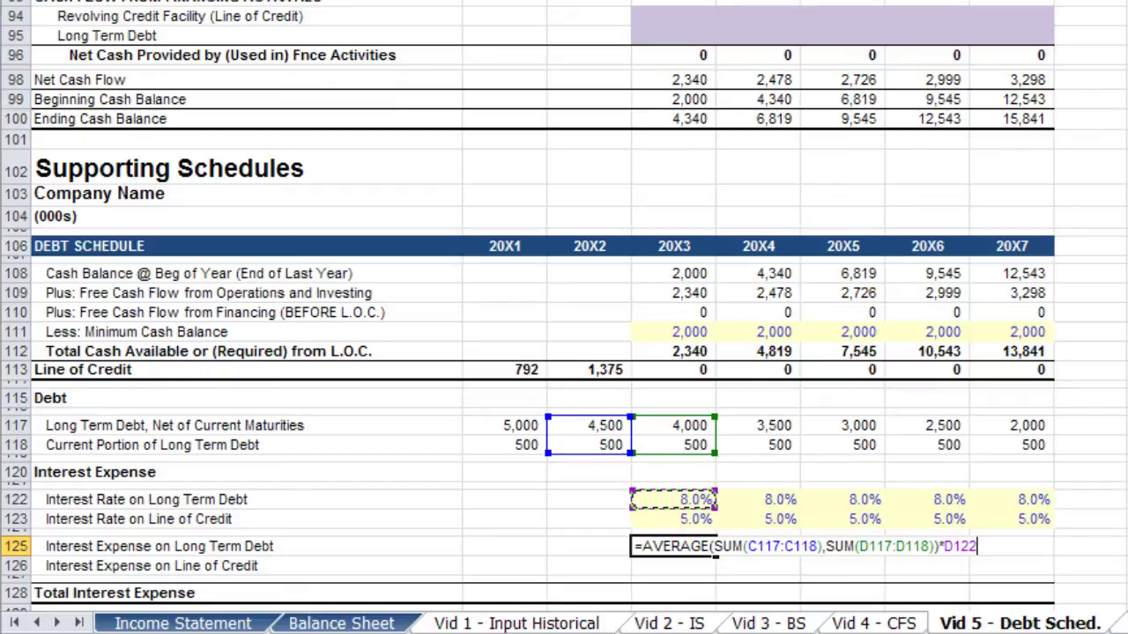
pyautogui.press('Return')
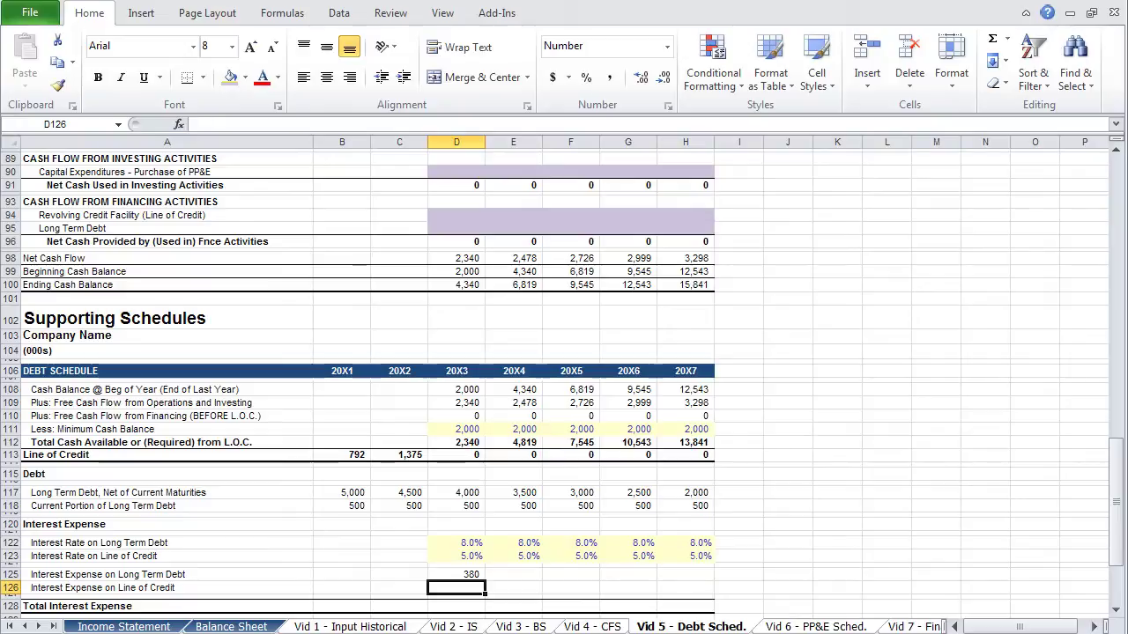
# - Calculate the 20X3 Interest Expense on Line of Credit in D126 with =AVERAGE(C113,D113)*D123
pyautogui.write('=AVERAGE(')
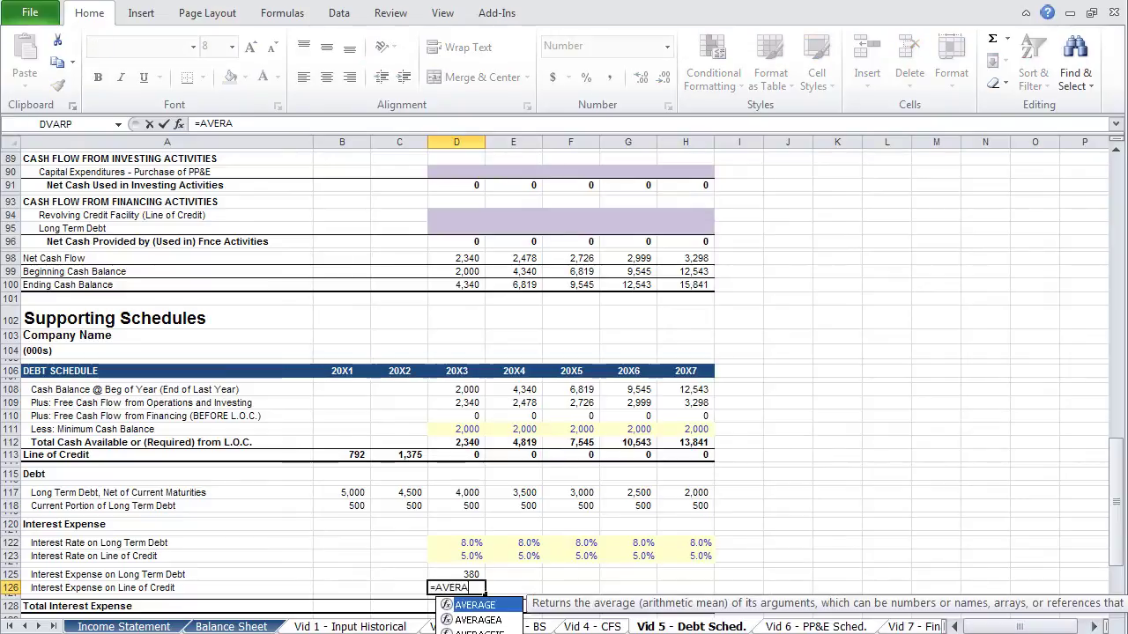
pyautogui.press('Up')
pyautogui.press('Up')
pyautogui.press('Up')
pyautogui.press('Up')
pyautogui.press('Up')
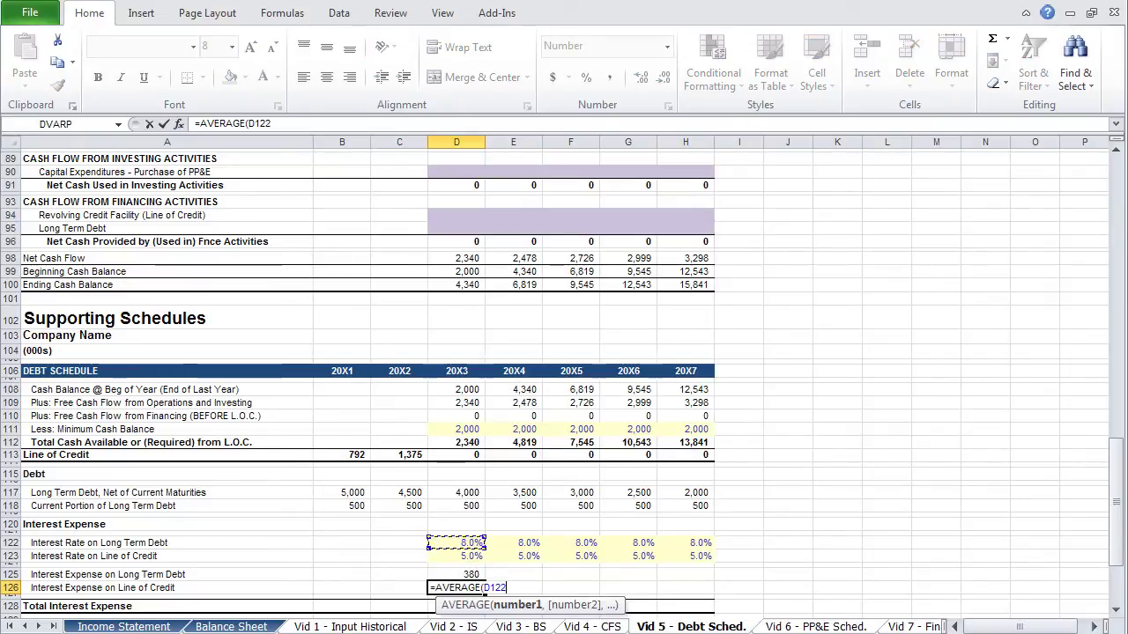
pyautogui.press('Left')
pyautogui.press('Up')
pyautogui.press('Up')
pyautogui.press('Up')
pyautogui.press('Up')
pyautogui.press('Up')
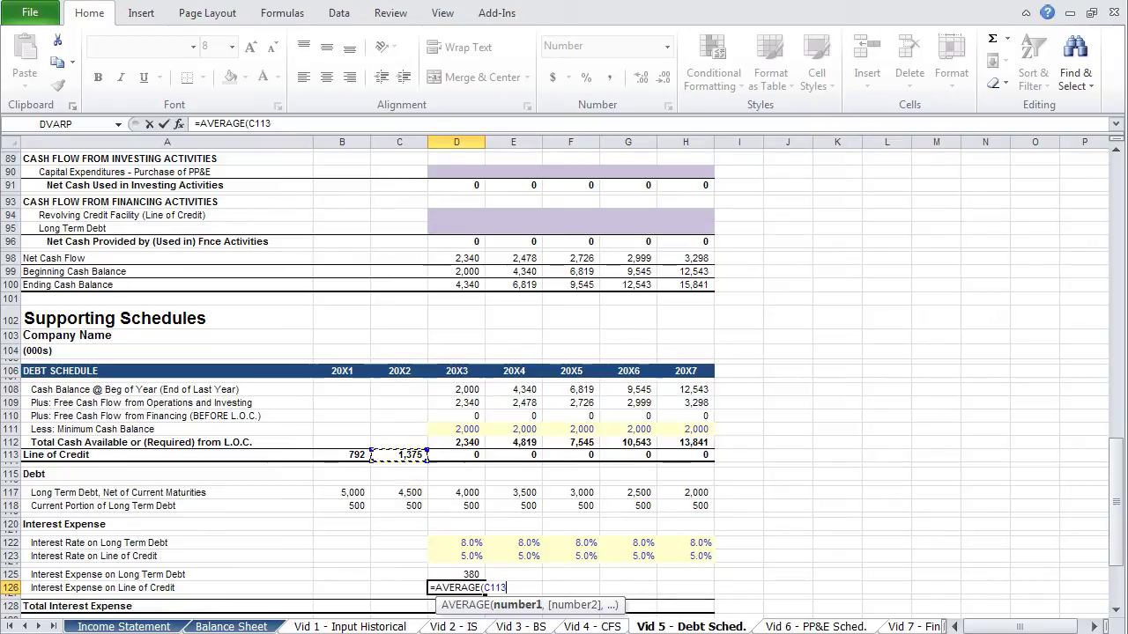
pyautogui.write(',')
pyautogui.press('Up')
pyautogui.press('Up')
pyautogui.press('Up')
pyautogui.press('Up')
pyautogui.press('Up')
pyautogui.press('Up')
pyautogui.press('Up')
pyautogui.press('Up')
pyautogui.press('Up')
pyautogui.press('Up')
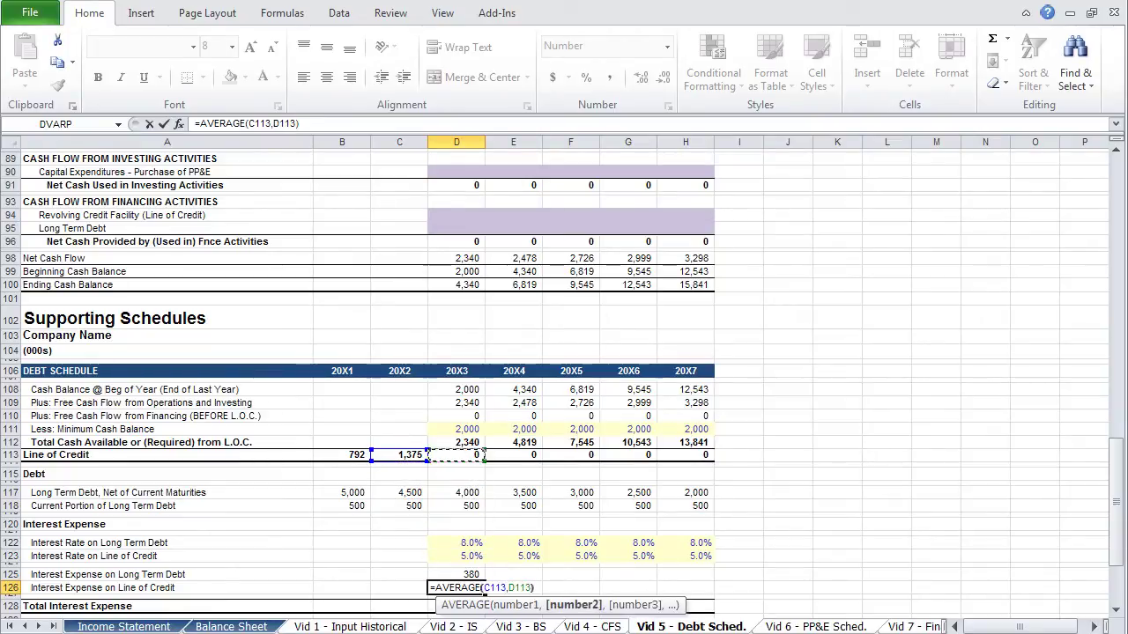
pyautogui.write(')*')
pyautogui.press('Up')
pyautogui.press('Up')
pyautogui.press('Up')
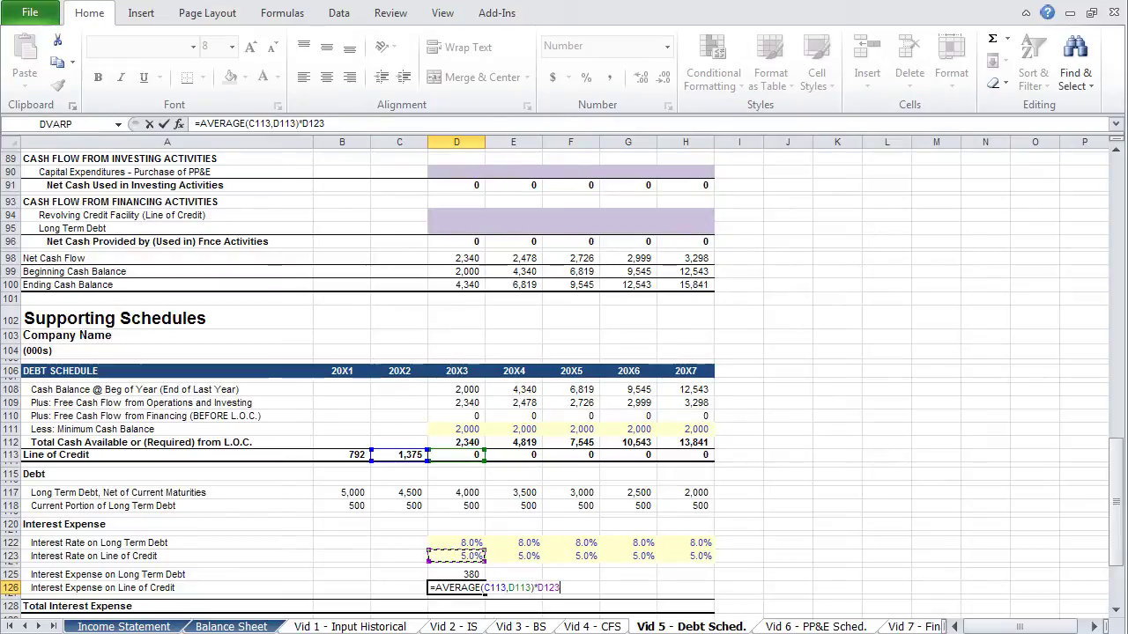
pyautogui.hotkey('ctrl', 'Return')
# - Extend both 20X3 interest expense formulas, on Long Term Debt and Line of Credit, across to 20X7
pyautogui.hotkey('shift', 'Up')
pyautogui.hotkey('shift', 'Right')
pyautogui.hotkey('shift', 'Right')
pyautogui.hotkey('shift', 'Right')
pyautogui.hotkey('shift', 'Right')
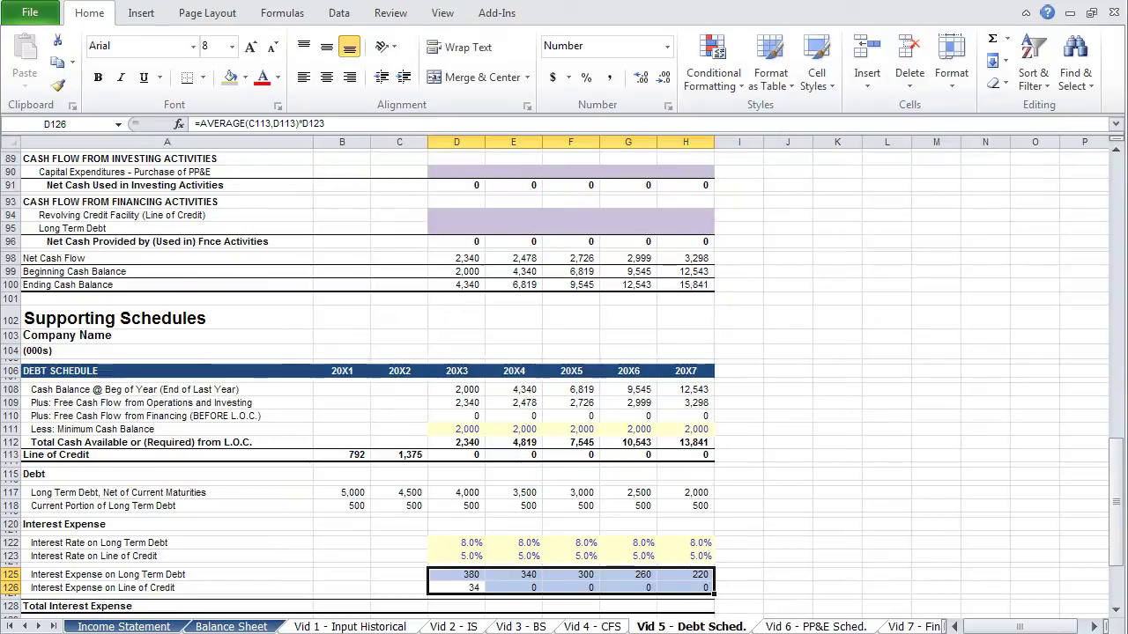
pyautogui.hotkey('ctrl', 'r')
# - Calculate the 20X3 Total Interest Expense in D128 with =D125+D126
pyautogui.press('Down')
pyautogui.press('Down')
pyautogui.press('Down')
pyautogui.write('=')
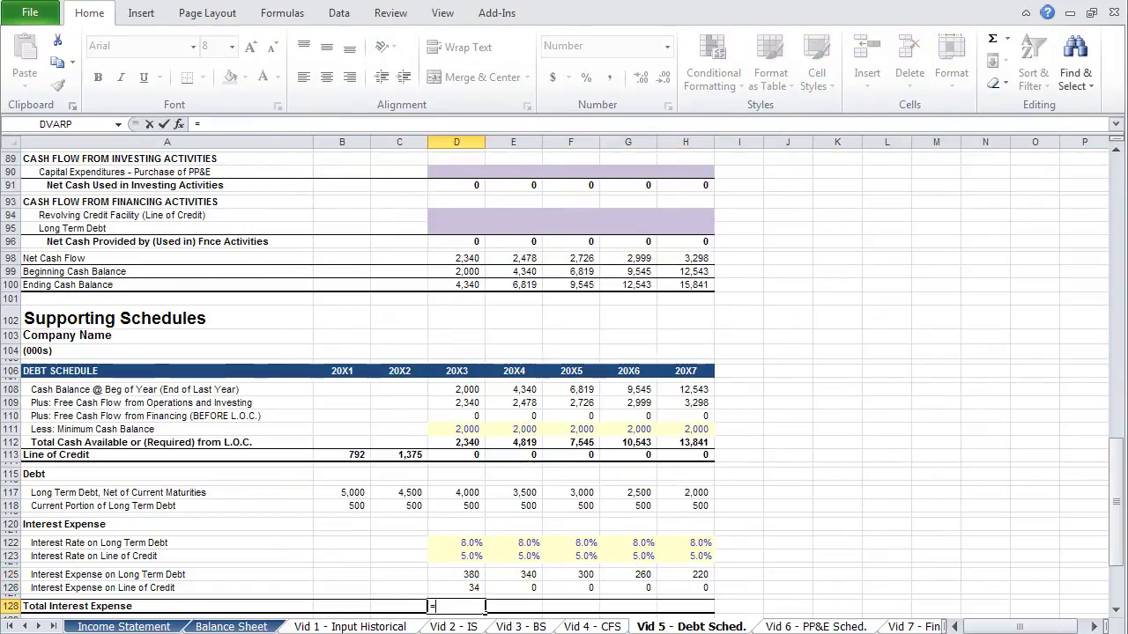
pyautogui.press('Up')
pyautogui.press('Up')
pyautogui.press('Up')
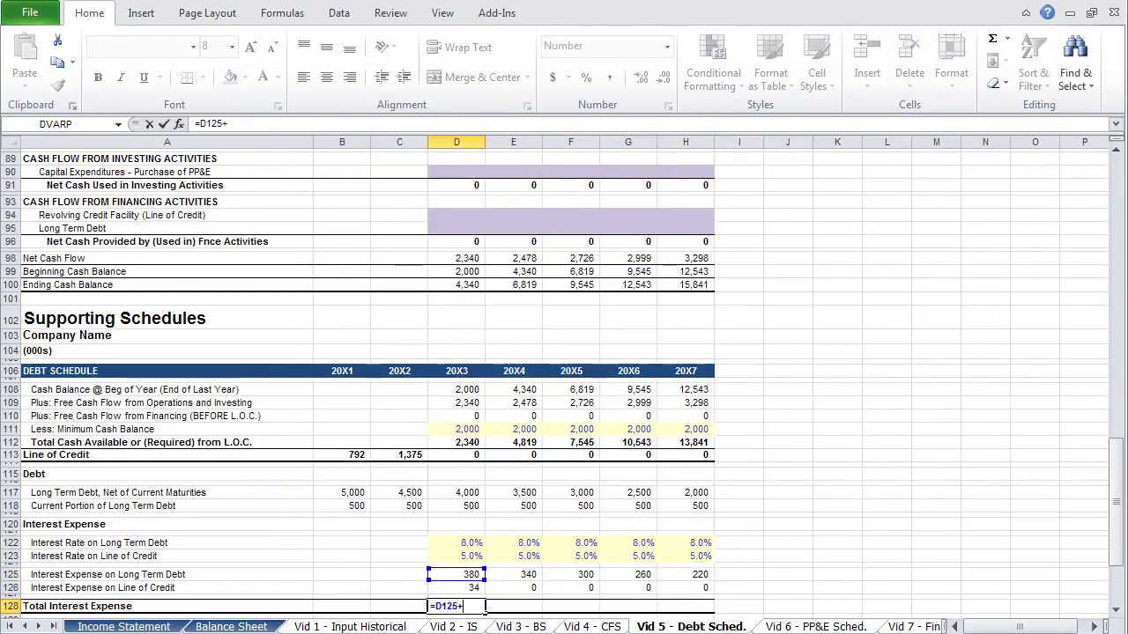
pyautogui.write('+')
pyautogui.press('Up')
pyautogui.press('Up')
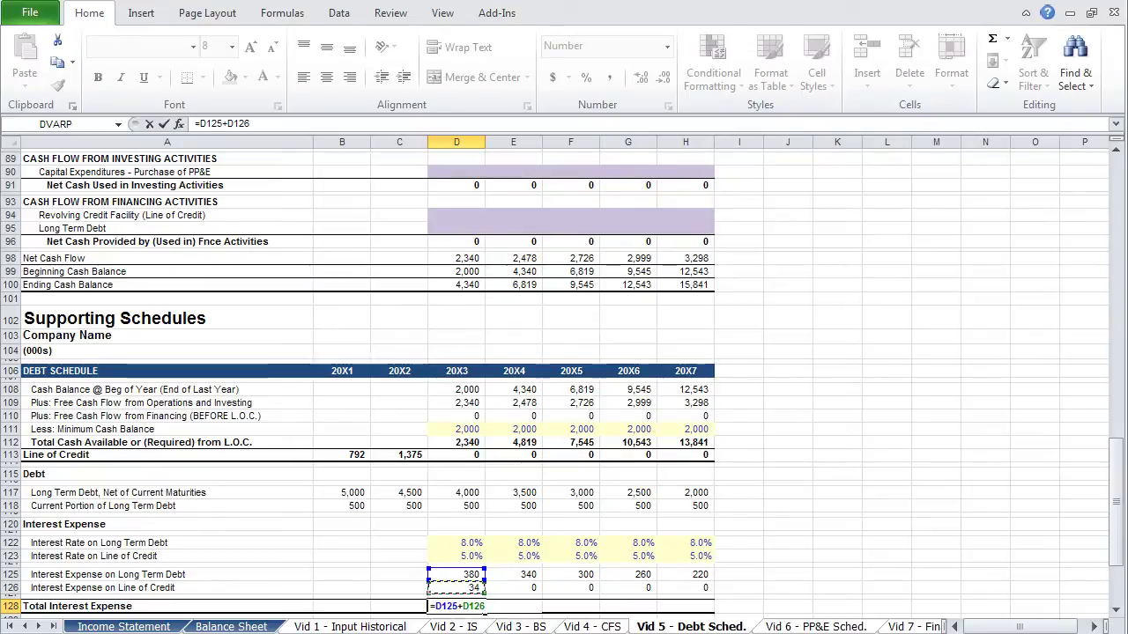
pyautogui.press('Return')
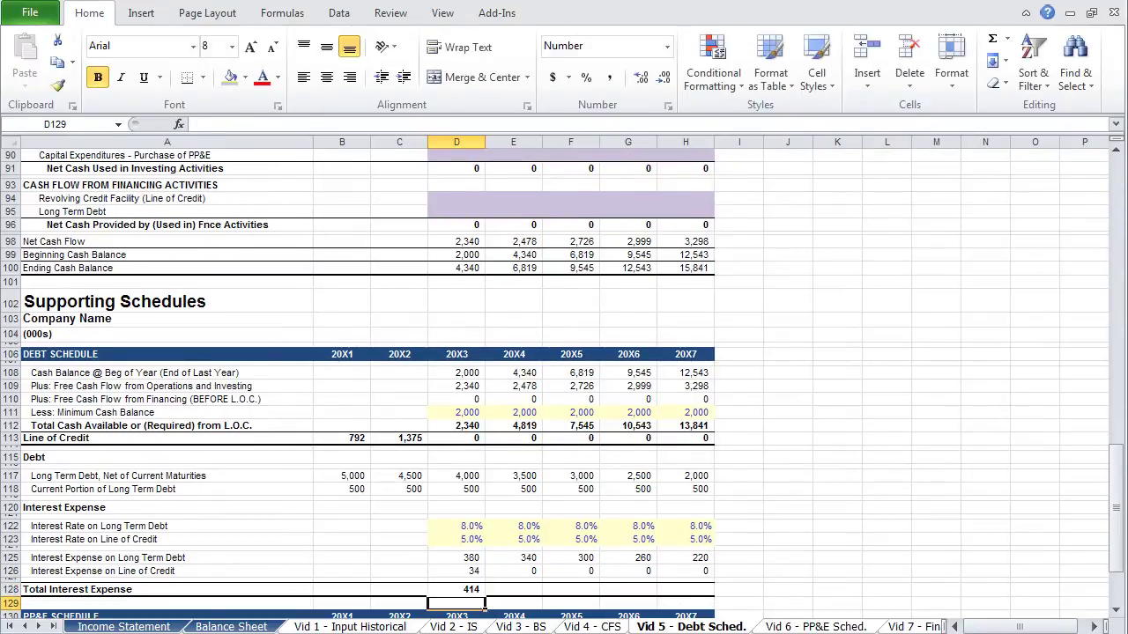
# - Extend the 20X3 Total Interest Expense formula across to 20X7 in the debt schedule
pyautogui.press('Up')
pyautogui.hotkey('shift', 'Right')
pyautogui.hotkey('shift', 'Right')
pyautogui.hotkey('shift', 'Right')
pyautogui.hotkey('shift', 'Right')
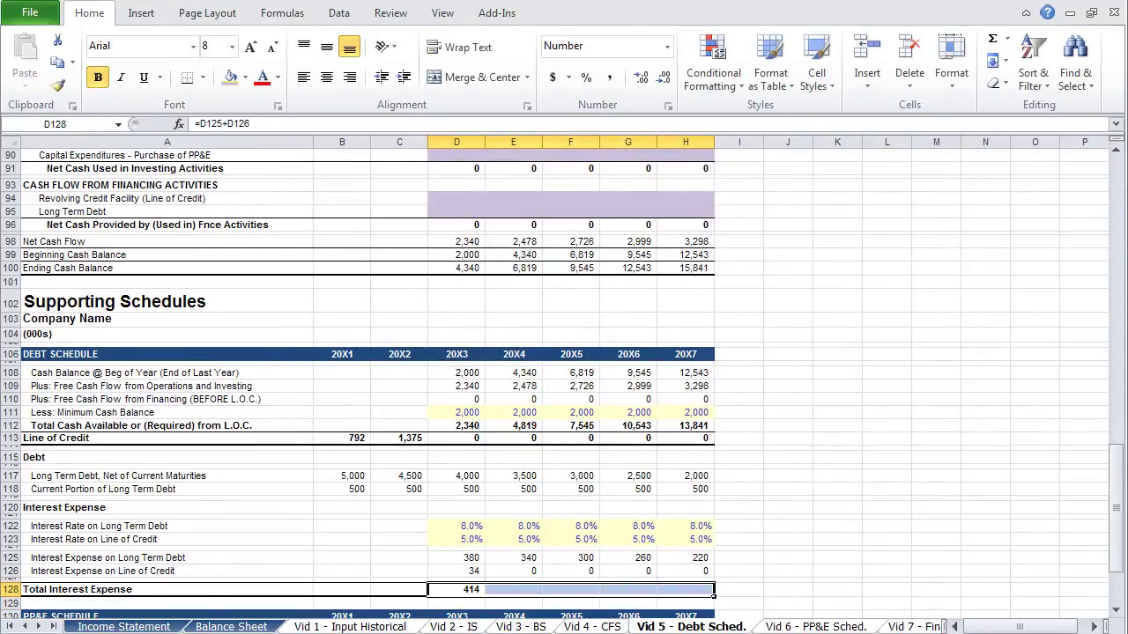
pyautogui.hotkey('ctrl', 'r')
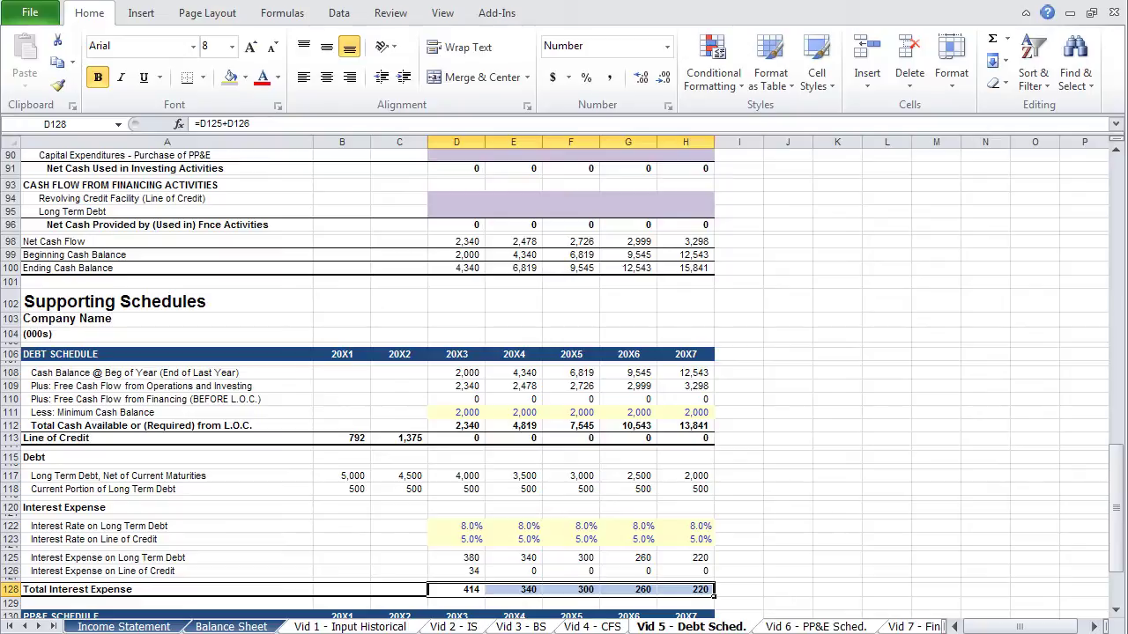
pyautogui.press('Right')
pyautogui.press('Right')
pyautogui.press('Right')
pyautogui.press('Right')
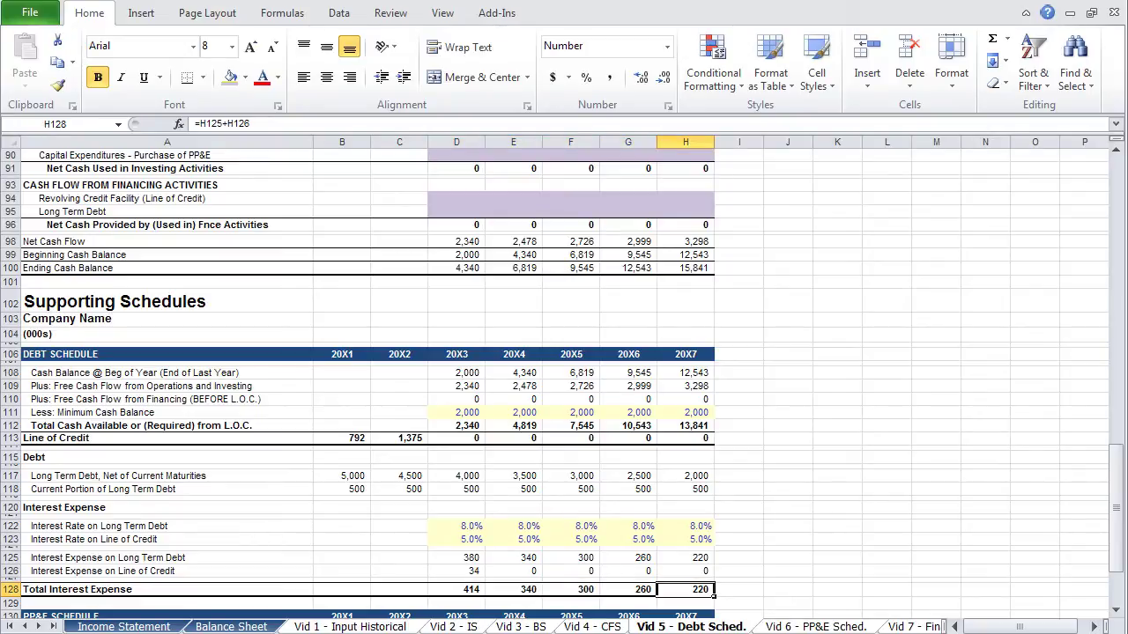
# - Link the income statement's 20X3 Interest Expense in D21 to the debt schedule's Total Interest Expense with =D128
pyautogui.click(685, 571)
pyautogui.click(123, 626)
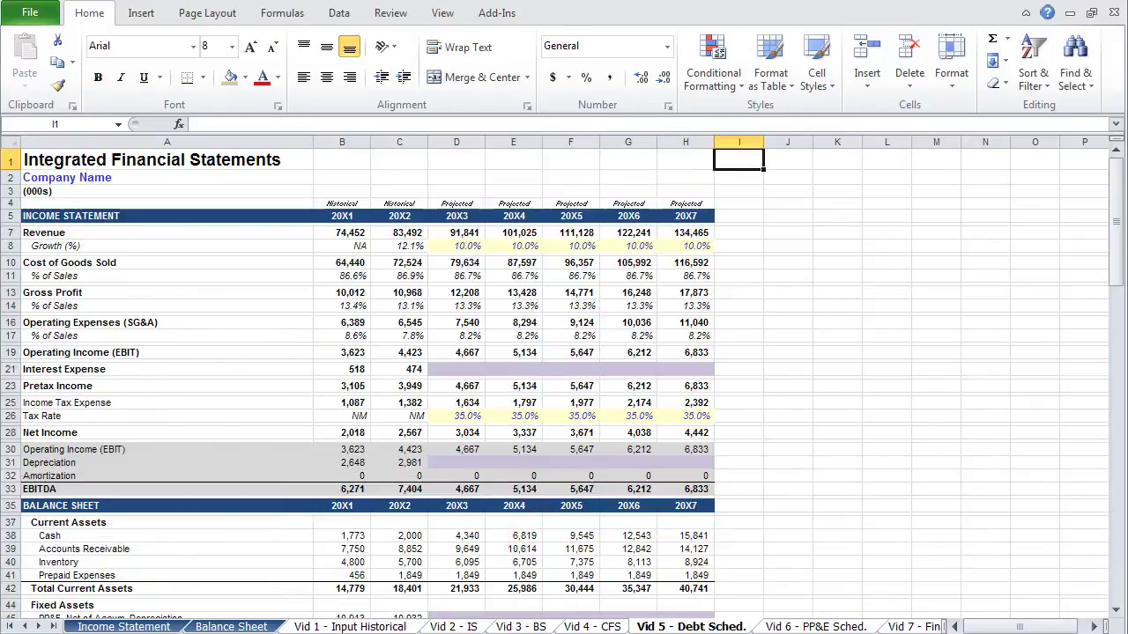
pyautogui.write('=')
pyautogui.press('Down')
pyautogui.press('Down')
pyautogui.press('Down')
pyautogui.press('Down')
pyautogui.press('Down')
pyautogui.press('Down')
pyautogui.press('Down')
pyautogui.press('Down')
pyautogui.press('Down')
pyautogui.press('Down')
pyautogui.press('Down')
pyautogui.press('Down')
pyautogui.press('Down')
pyautogui.press('Down')
pyautogui.press('Down')
pyautogui.press('Down')
pyautogui.press('Down')
pyautogui.press('Down')
pyautogui.press('Down')
pyautogui.press('Down')
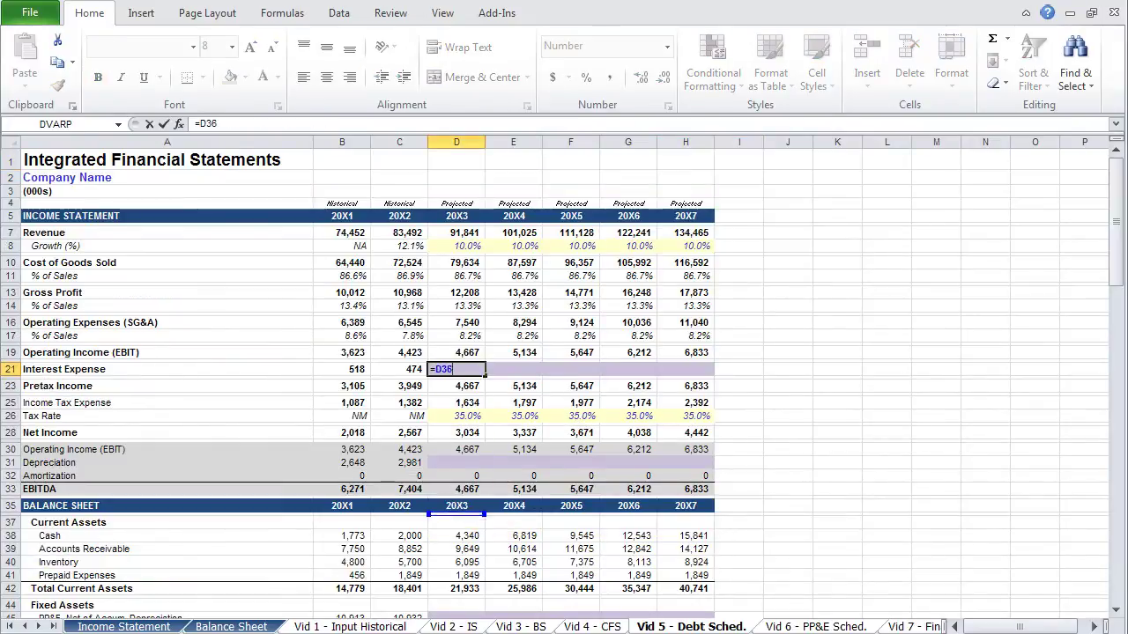
pyautogui.press('Down')
pyautogui.press('Down')
pyautogui.press('Down')
pyautogui.press('Down')
pyautogui.press('Down')
pyautogui.press('Down')
pyautogui.press('Down')
pyautogui.press('Down')
pyautogui.press('Down')
pyautogui.press('Down')
pyautogui.press('Down')
pyautogui.press('Down')
pyautogui.press('Down')
pyautogui.press('Down')
pyautogui.press('Down')
pyautogui.press('Down')
pyautogui.press('Down')
pyautogui.press('Down')
pyautogui.press('Down')
pyautogui.press('Down')
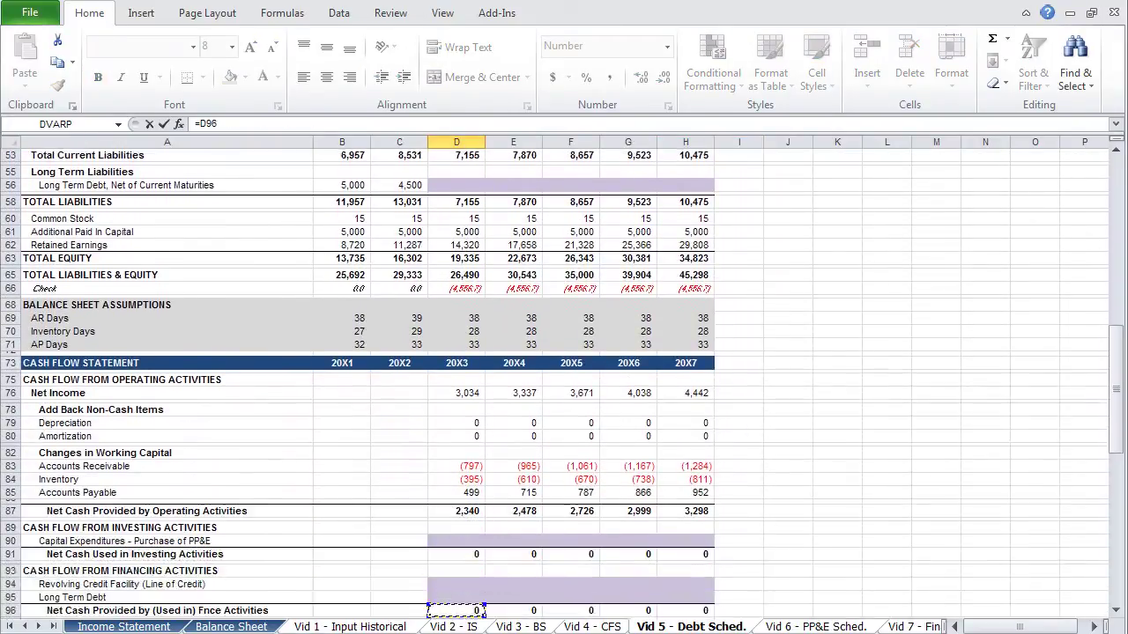
pyautogui.press('Down')
pyautogui.press('Down')
pyautogui.press('Down')
pyautogui.press('Down')
pyautogui.press('Down')
pyautogui.press('Down')
pyautogui.press('Down')
pyautogui.press('Down')
pyautogui.press('Down')
pyautogui.press('Down')
pyautogui.press('Down')
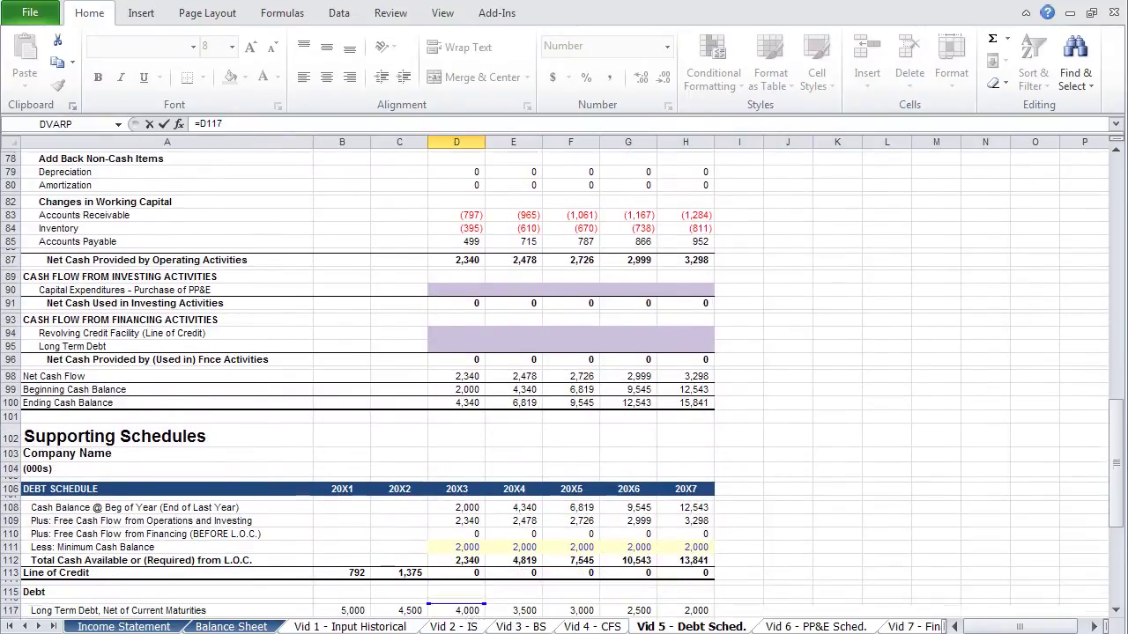
pyautogui.press('Down')
pyautogui.press('Down')
pyautogui.press('Down')
pyautogui.press('Down')
pyautogui.press('Down')
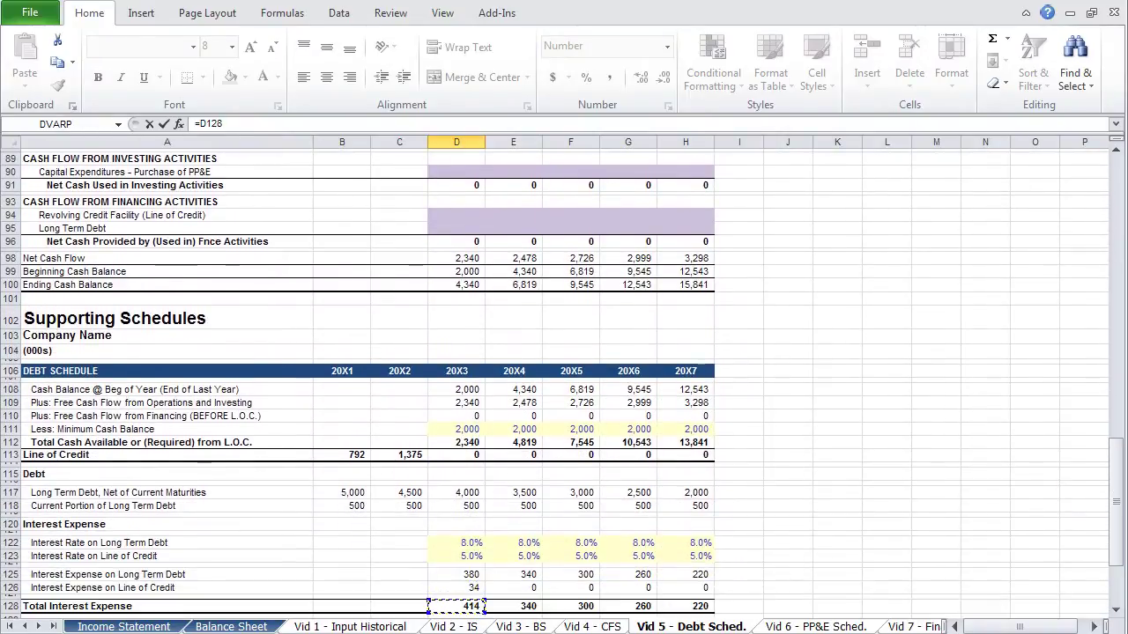
pyautogui.press('Return')
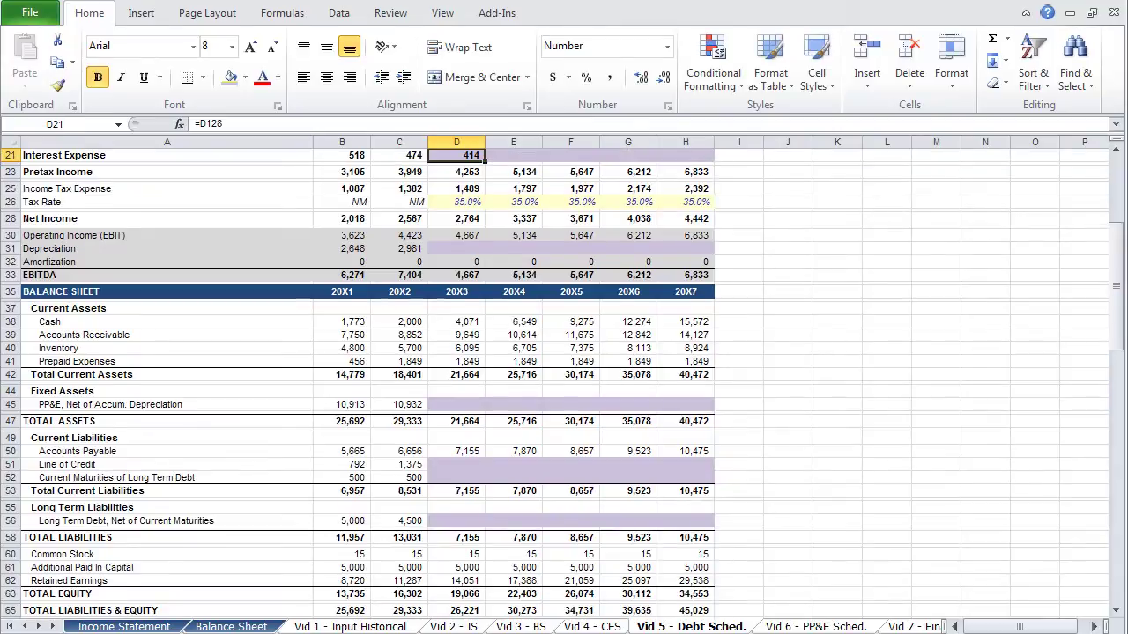
# - Extend the income statement's 20X3 Interest Expense link across to 20X7
pyautogui.hotkey('shift', 'Right')
pyautogui.hotkey('shift', 'Right')
pyautogui.hotkey('shift', 'Right')
pyautogui.hotkey('shift', 'Right')
pyautogui.hotkey('ctrl', 'r')
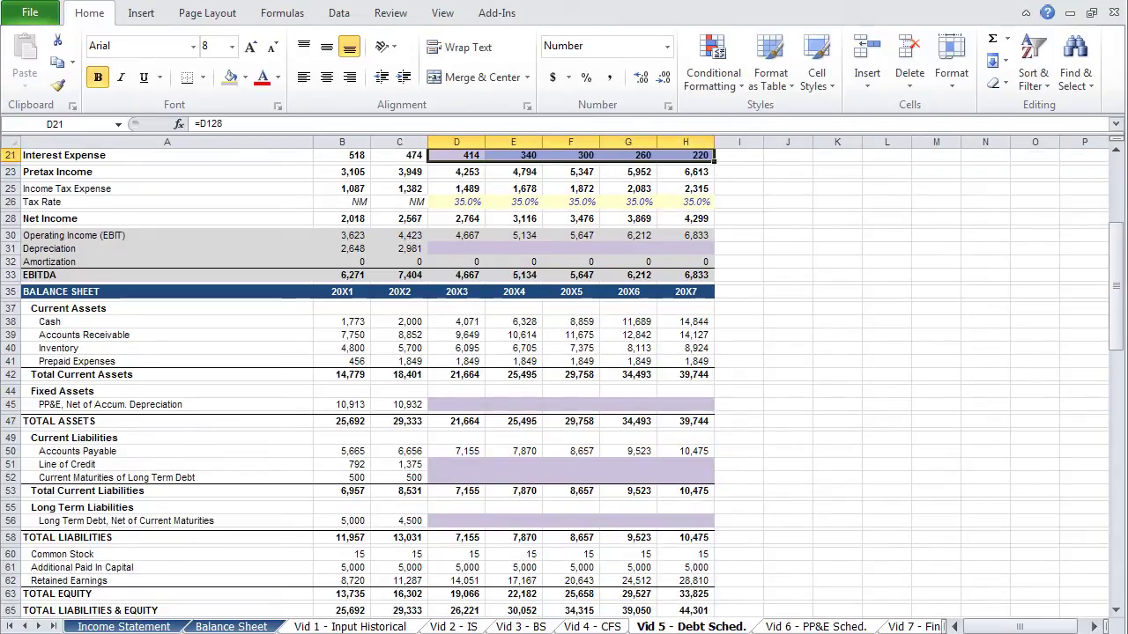
# - Remove the purple fill from the projected Interest Expense cells D21:H21
pyautogui.press('alt')
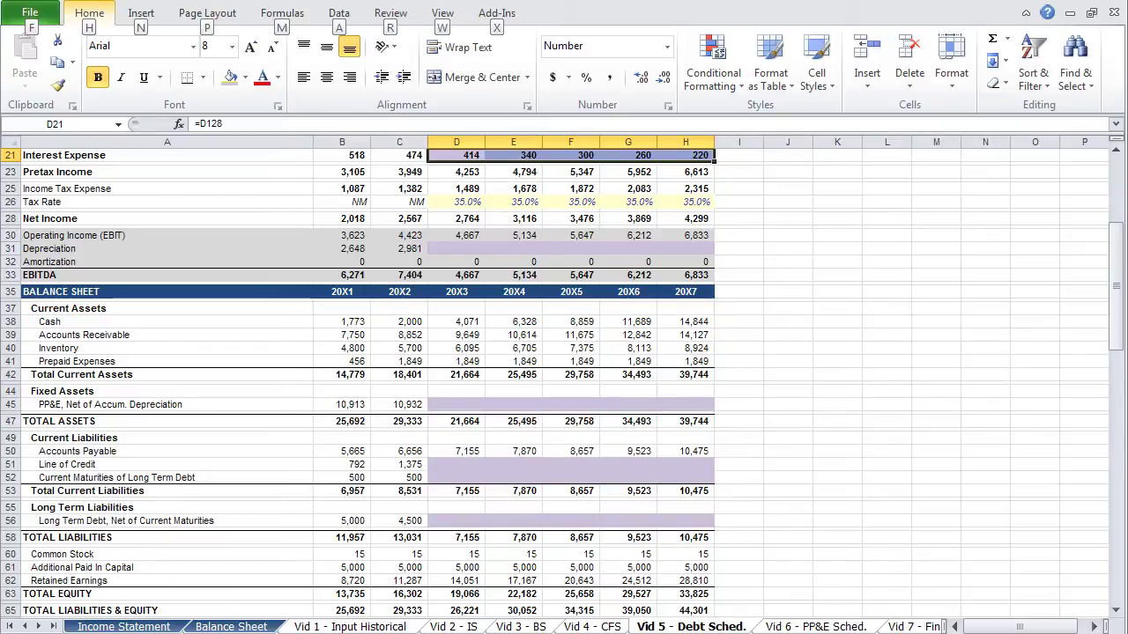
pyautogui.press('h')
pyautogui.press('h')
pyautogui.press('n')
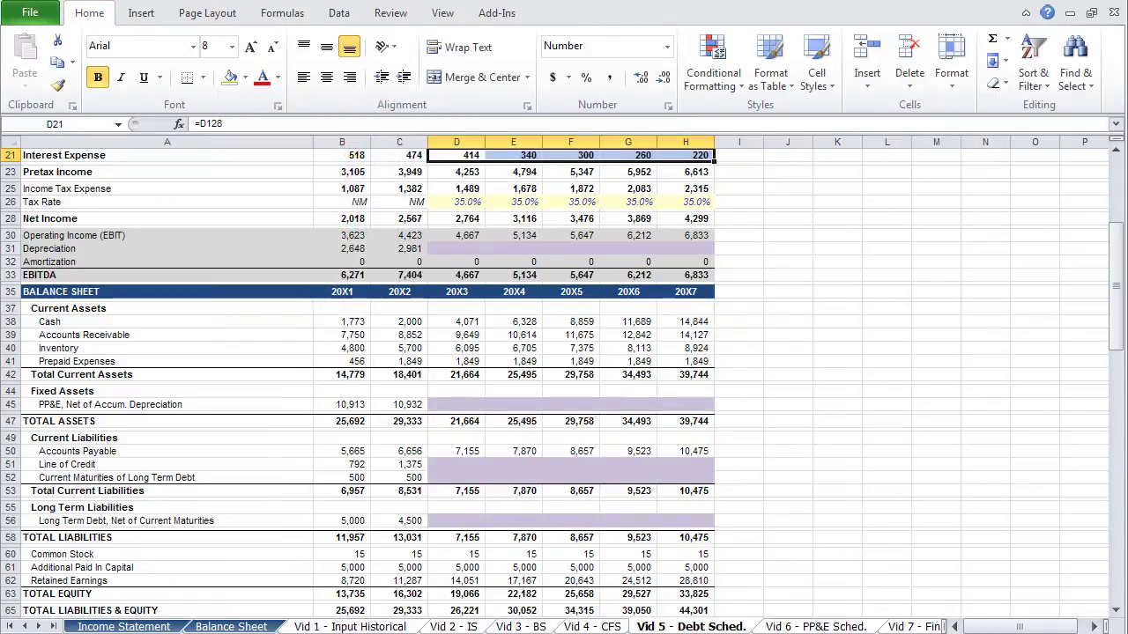
# - Link the balance sheet's 20X3 Line of Credit in D51 to the debt schedule's Line of Credit with =D113
pyautogui.press('Down')
pyautogui.press('Down')
pyautogui.press('Down')
pyautogui.press('Down')
pyautogui.press('Down')
pyautogui.press('Down')
pyautogui.press('Down')
pyautogui.press('Down')
pyautogui.press('Down')
pyautogui.press('Down')
pyautogui.press('Down')
pyautogui.press('Down')
pyautogui.press('Down')
pyautogui.press('Down')
pyautogui.press('Down')
pyautogui.press('Down')
pyautogui.press('Down')
pyautogui.press('Down')
pyautogui.press('Down')
pyautogui.press('Down')
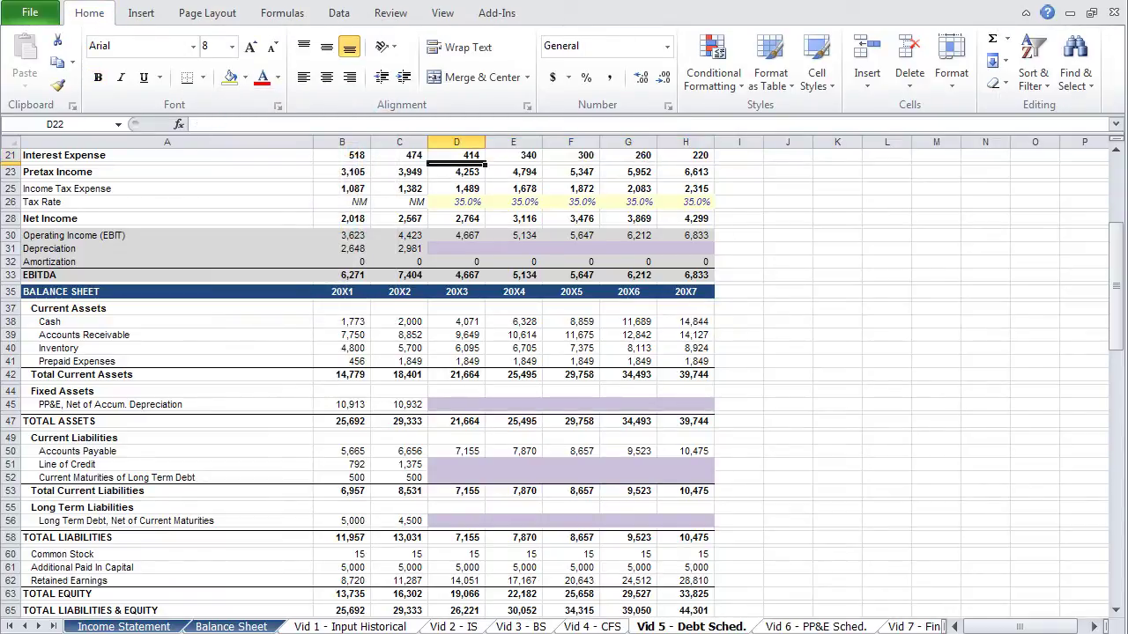
pyautogui.press('Down')
pyautogui.press('Down')
pyautogui.press('Down')
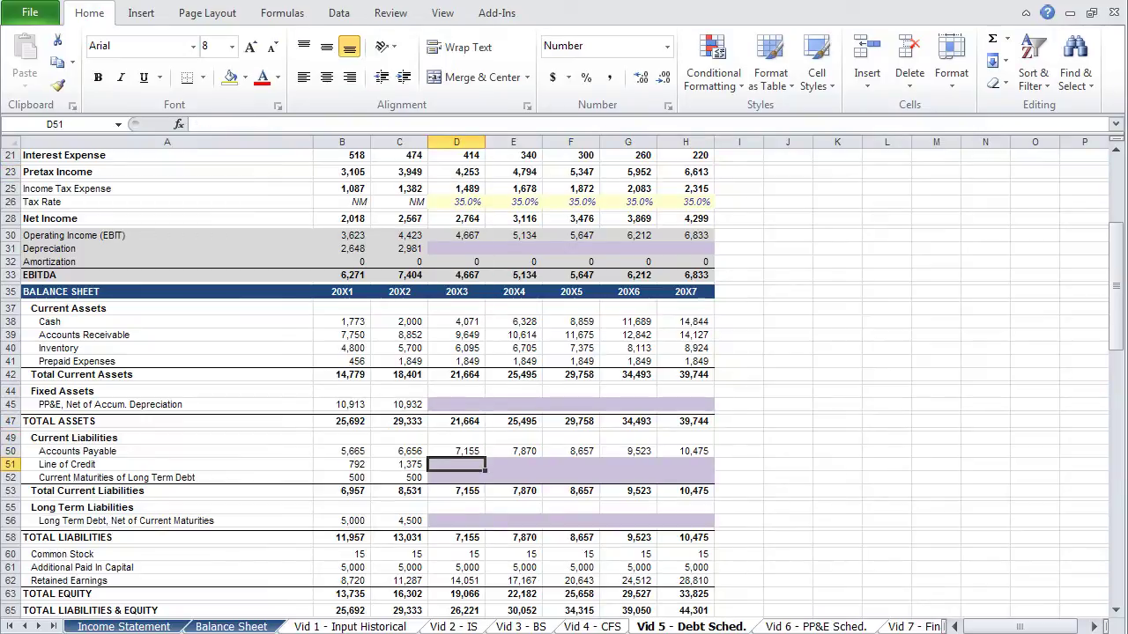
pyautogui.write('=')
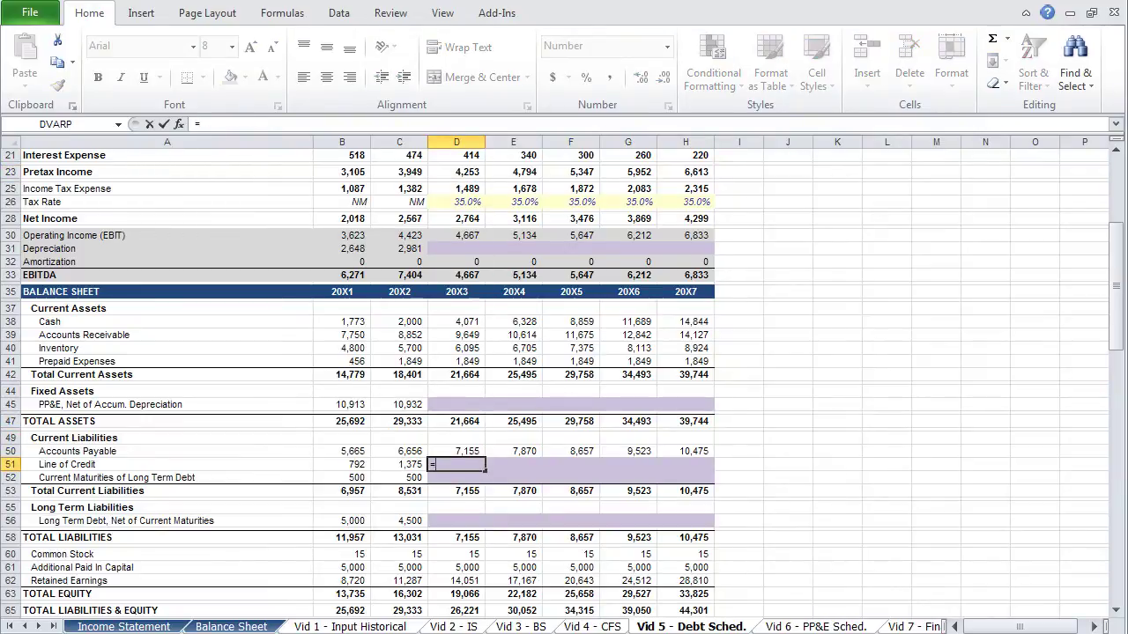
pyautogui.press('Down')
pyautogui.press('Down')
pyautogui.press('Down')
pyautogui.press('Down')
pyautogui.press('Down')
pyautogui.press('Down')
pyautogui.press('Down')
pyautogui.press('Down')
pyautogui.press('Down')
pyautogui.press('Down')
pyautogui.press('Down')
pyautogui.press('Down')
pyautogui.press('Down')
pyautogui.press('Down')
pyautogui.press('Down')
pyautogui.press('Down')
pyautogui.press('Down')
pyautogui.press('Down')
pyautogui.press('Down')
pyautogui.press('Down')
pyautogui.press('Down')
pyautogui.press('Down')
pyautogui.press('Down')
pyautogui.press('Down')
pyautogui.press('Down')
pyautogui.press('Down')
pyautogui.press('Down')
pyautogui.press('Down')
pyautogui.press('Down')
pyautogui.press('Down')
pyautogui.press('Down')
pyautogui.press('Down')
pyautogui.press('Down')
pyautogui.press('Down')
pyautogui.press('Down')
pyautogui.press('Down')
pyautogui.press('Down')
pyautogui.press('Down')
pyautogui.press('Down')
pyautogui.press('Down')
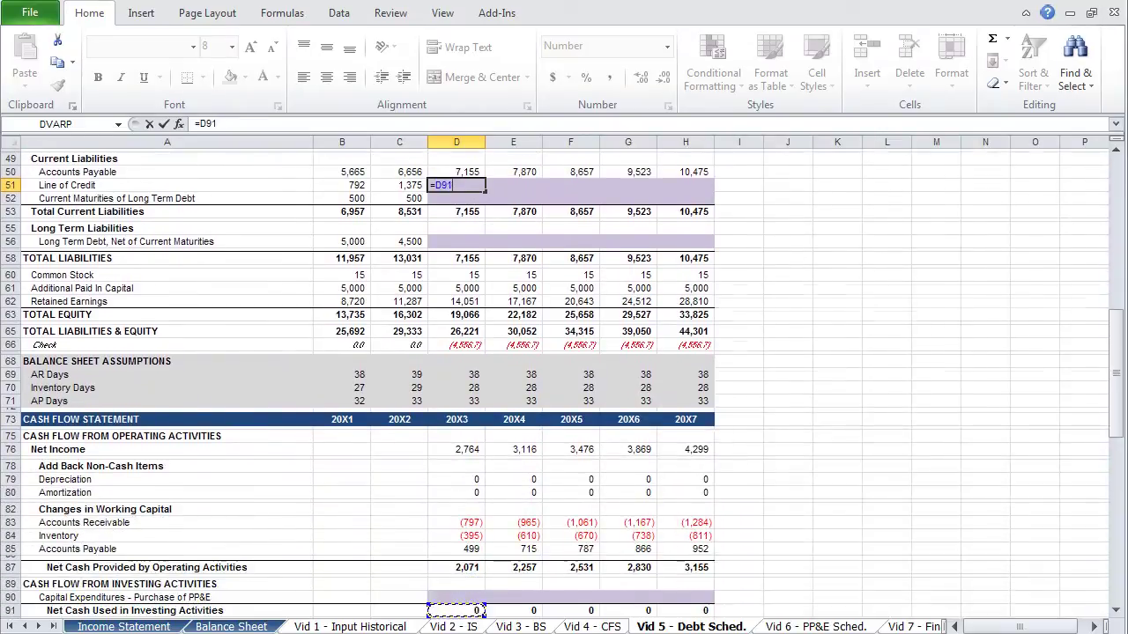
pyautogui.press('Up')
pyautogui.press('Up')
pyautogui.press('Up')
pyautogui.press('Up')
pyautogui.press('Up')
pyautogui.press('Up')
pyautogui.press('Up')
pyautogui.press('Up')
pyautogui.press('Up')
pyautogui.press('Up')
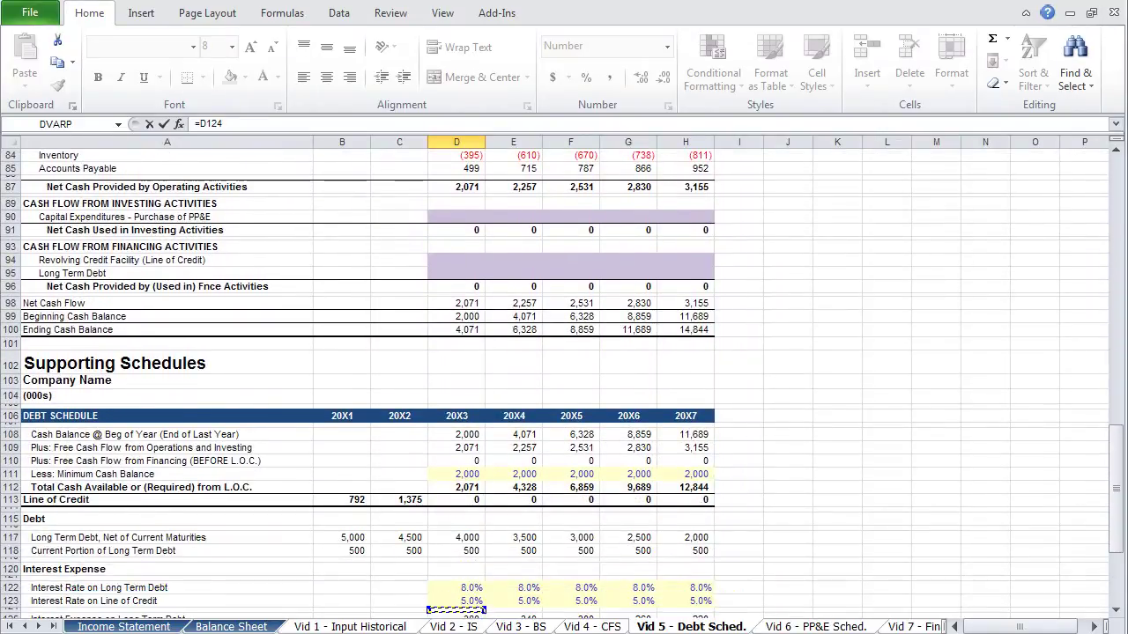
pyautogui.press('Up')
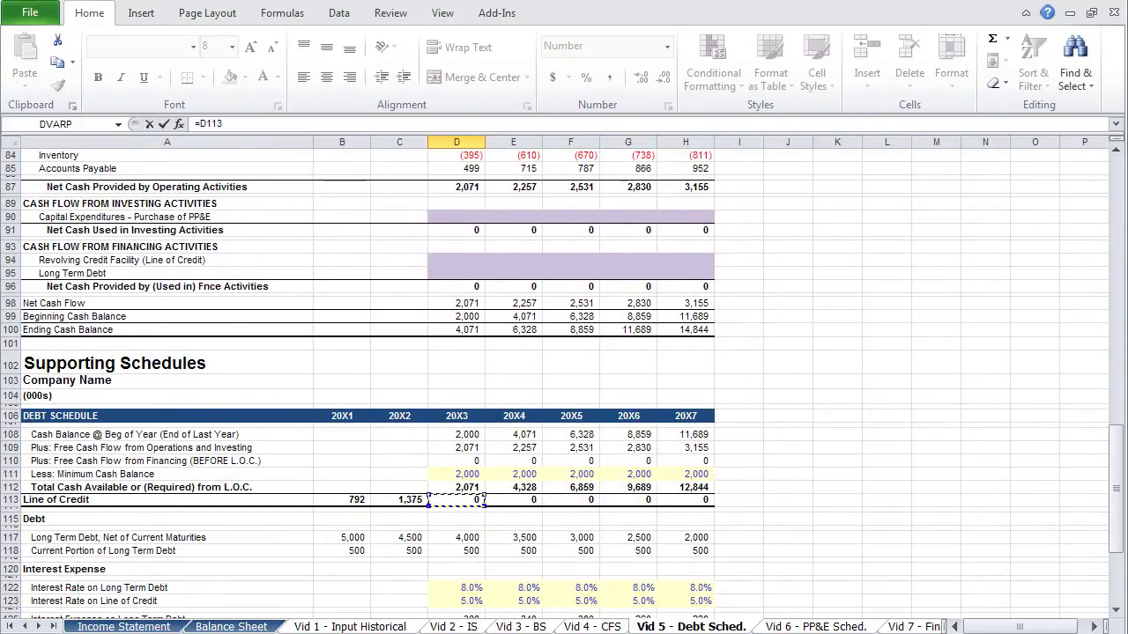
pyautogui.press('Return')
# - Extend the balance sheet's 20X3 Line of Credit link across to 20X7
pyautogui.press('Up')
pyautogui.hotkey('shift', 'Right')
pyautogui.hotkey('shift', 'Right')
pyautogui.hotkey('shift', 'Right')
pyautogui.hotkey('shift', 'Right')
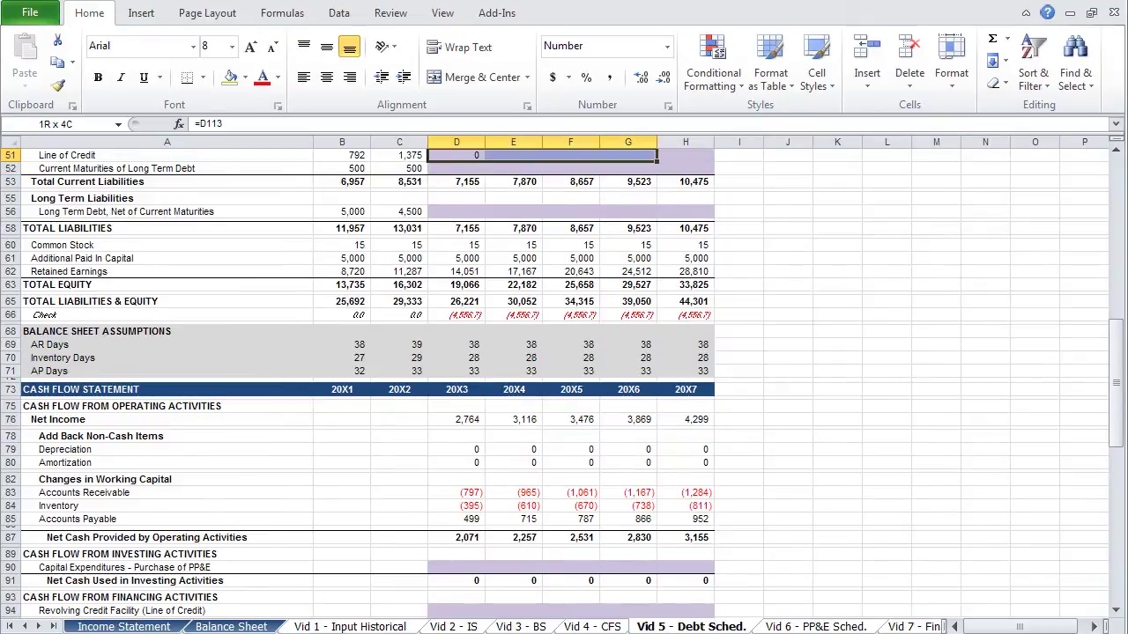
# - Link the 20X3 Current Maturities of Long Term Debt in D52 to the debt schedule with =D118 and extend it across to 20X7
pyautogui.press('Down')
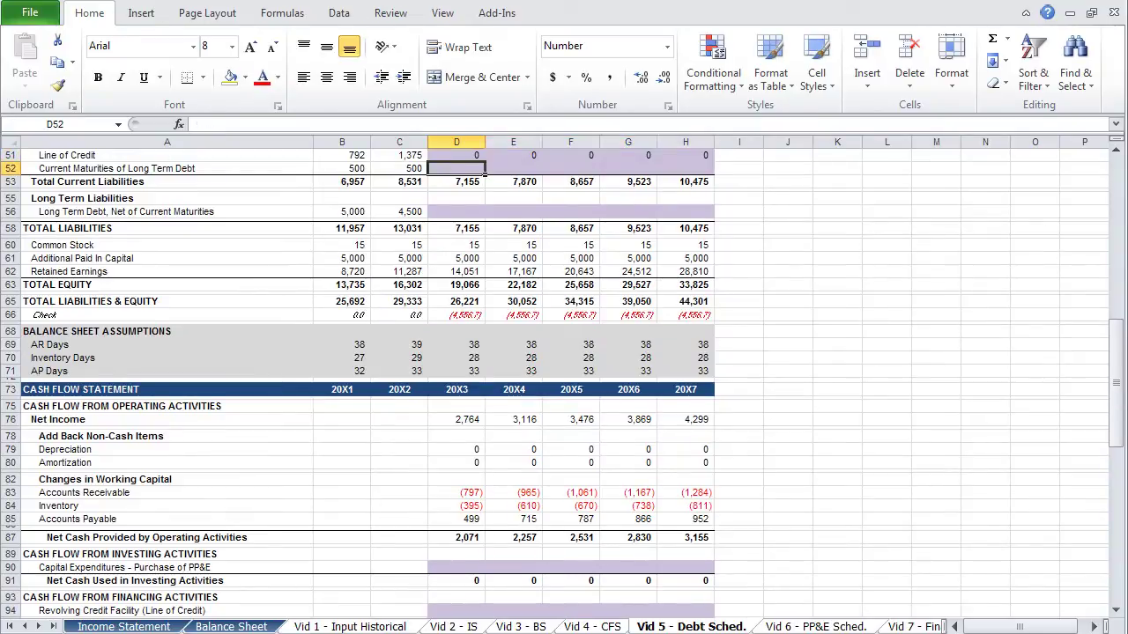
pyautogui.write('=')
pyautogui.press('Down')
pyautogui.press('Down')
pyautogui.press('Down')
pyautogui.press('Down')
pyautogui.press('Down')
pyautogui.press('Down')
pyautogui.press('Down')
pyautogui.press('Down')
pyautogui.press('Down')
pyautogui.press('Down')
pyautogui.press('Down')
pyautogui.press('Down')
pyautogui.press('Down')
pyautogui.press('Down')
pyautogui.press('Down')
pyautogui.press('Down')
pyautogui.press('Down')
pyautogui.press('Down')
pyautogui.press('Down')
pyautogui.press('Down')
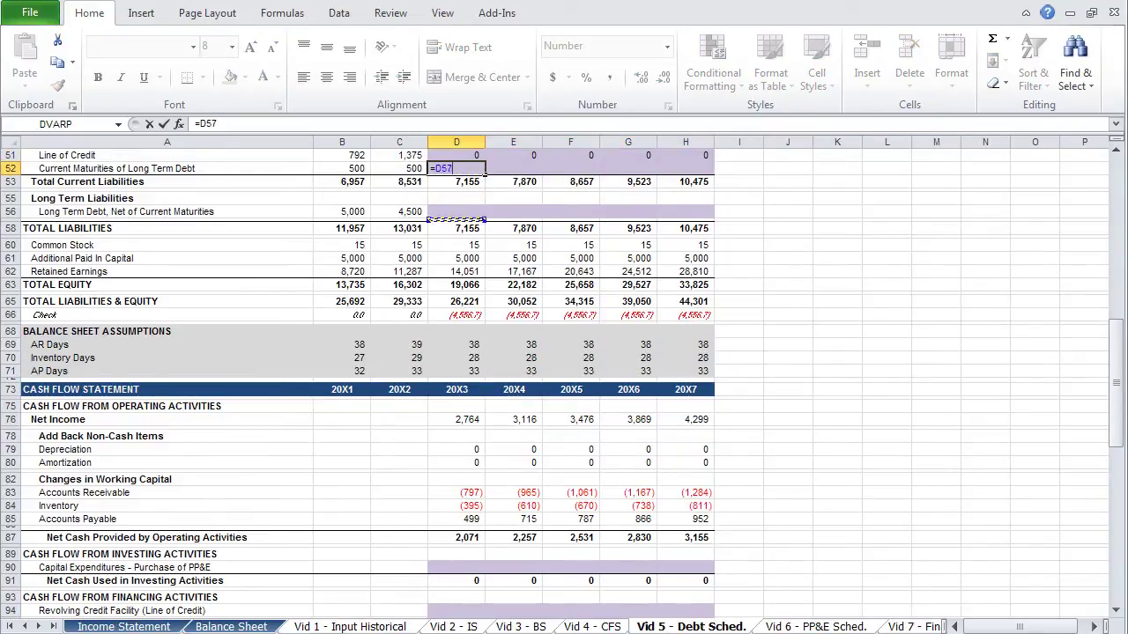
pyautogui.press('Down')
pyautogui.press('Down')
pyautogui.press('Down')
pyautogui.press('Down')
pyautogui.press('Down')
pyautogui.press('Down')
pyautogui.press('Down')
pyautogui.press('Down')
pyautogui.press('Down')
pyautogui.press('Down')
pyautogui.press('Down')
pyautogui.press('Down')
pyautogui.press('Down')
pyautogui.press('Down')
pyautogui.press('Down')
pyautogui.press('Down')
pyautogui.press('Down')
pyautogui.press('Down')
pyautogui.press('Down')
pyautogui.press('Down')
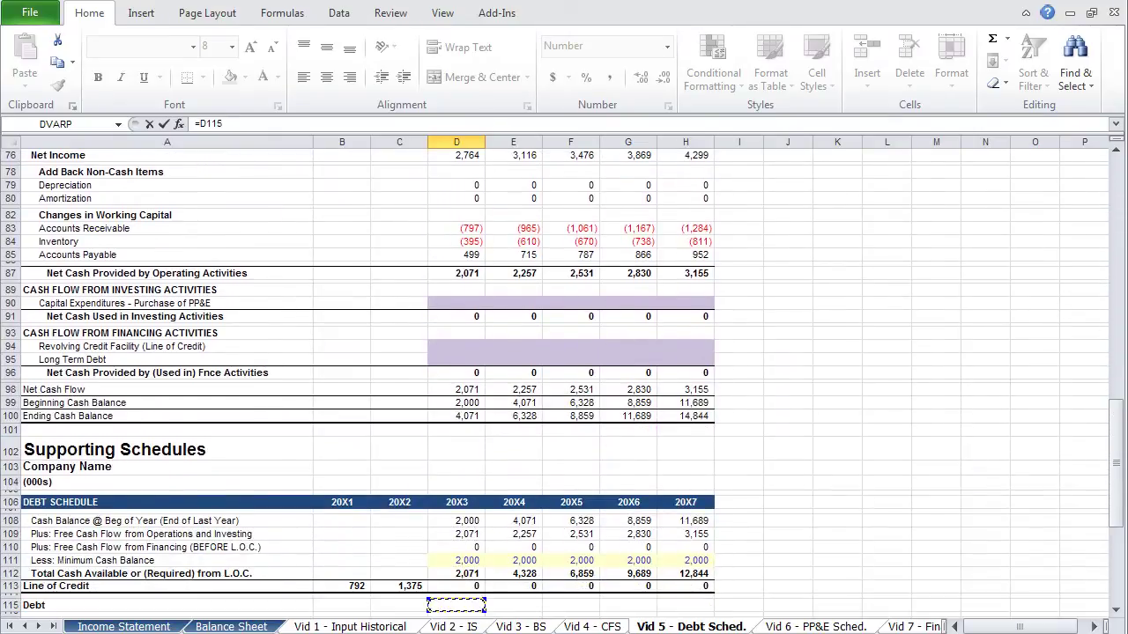
pyautogui.press('Down')
pyautogui.press('Down')
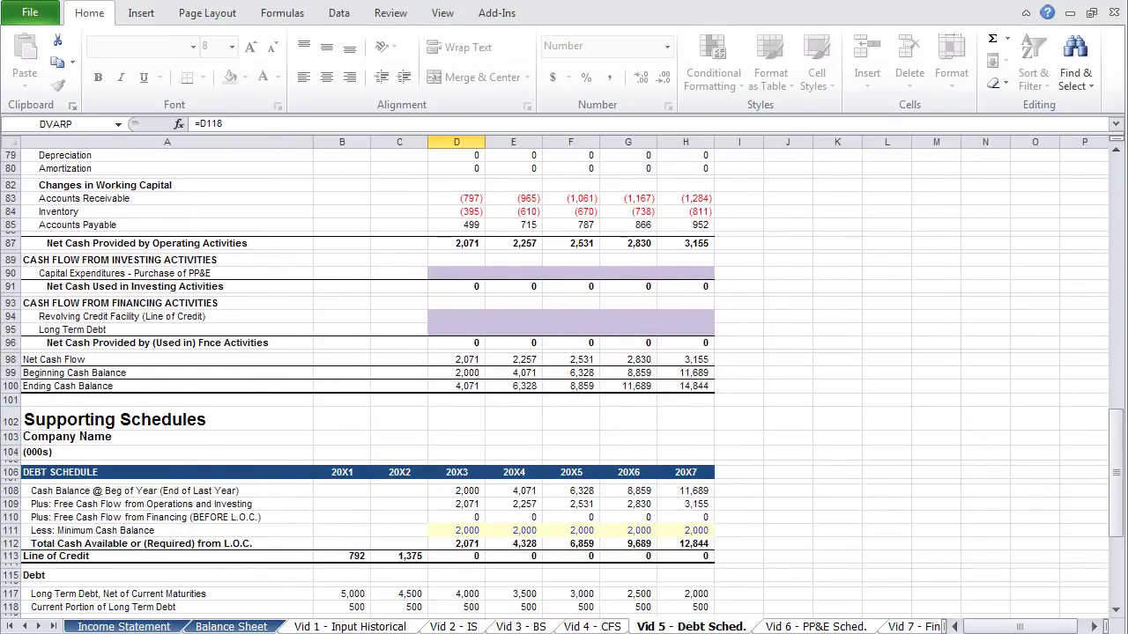
pyautogui.press('Return')
pyautogui.press('Up')
pyautogui.moveTo(485, 161); pyautogui.dragTo(714, 162)
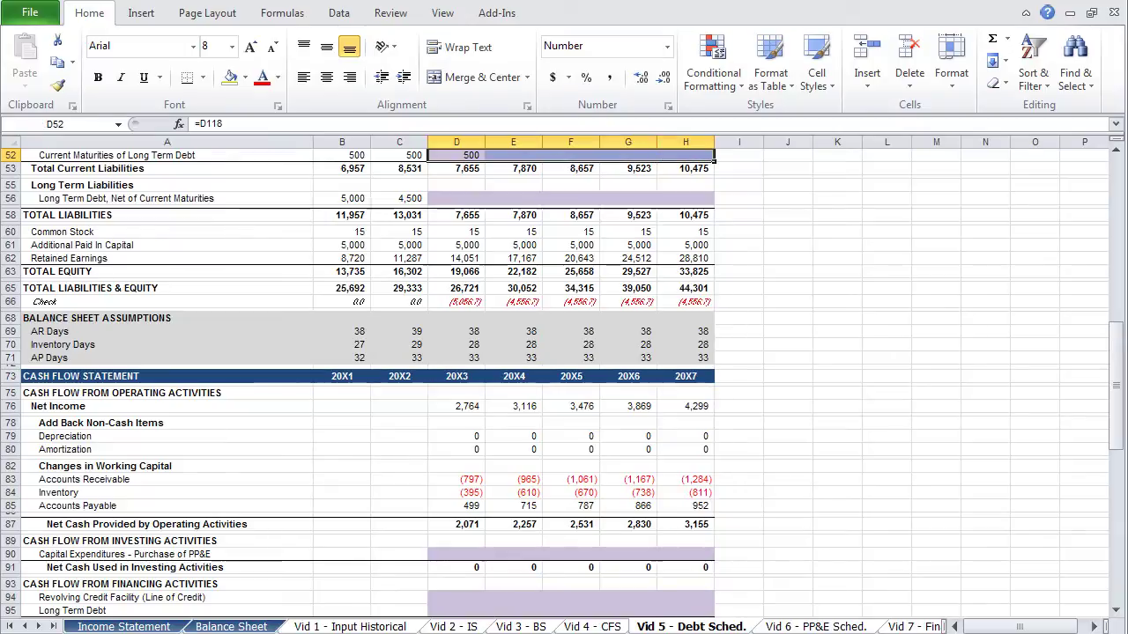
# - Link the balance sheet's 20X3 Long Term Debt, Net of Current Maturities in D56 to the debt schedule with =D117
pyautogui.press('Down')
pyautogui.press('Down')
pyautogui.press('Down')
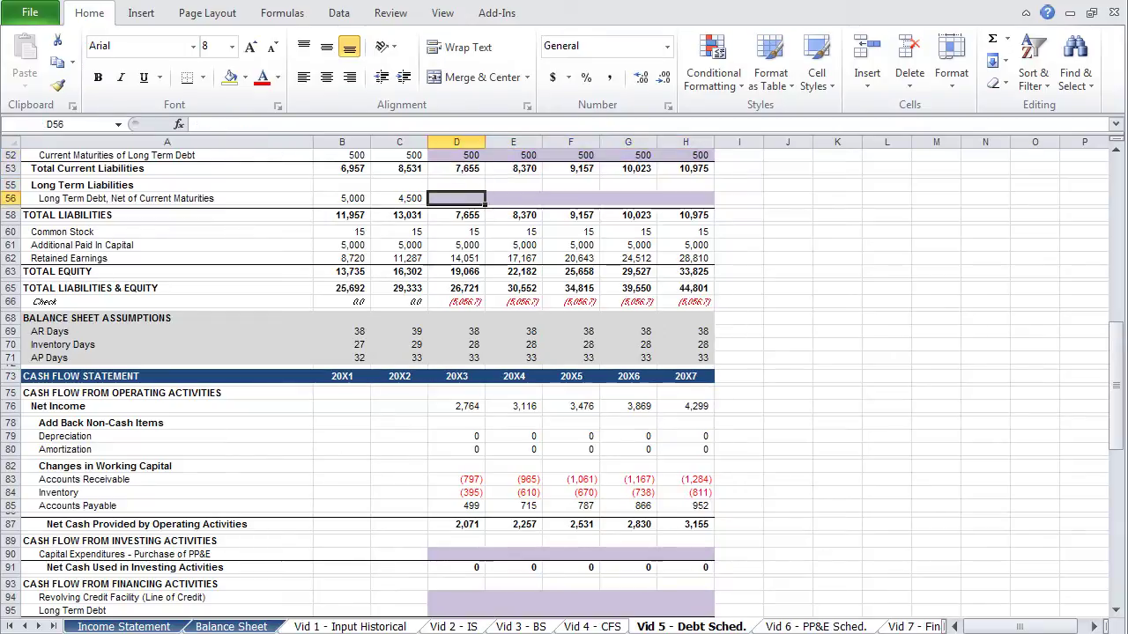
pyautogui.write('=')
pyautogui.press('Down')
pyautogui.press('Down')
pyautogui.press('Down')
pyautogui.press('Down')
pyautogui.press('Down')
pyautogui.press('Down')
pyautogui.press('Down')
pyautogui.press('Down')
pyautogui.press('Down')
pyautogui.press('Down')
pyautogui.press('Down')
pyautogui.press('Down')
pyautogui.press('Down')
pyautogui.press('Down')
pyautogui.press('Down')
pyautogui.press('Down')
pyautogui.press('Down')
pyautogui.press('Down')
pyautogui.press('Down')
pyautogui.press('Down')
pyautogui.press('Down')
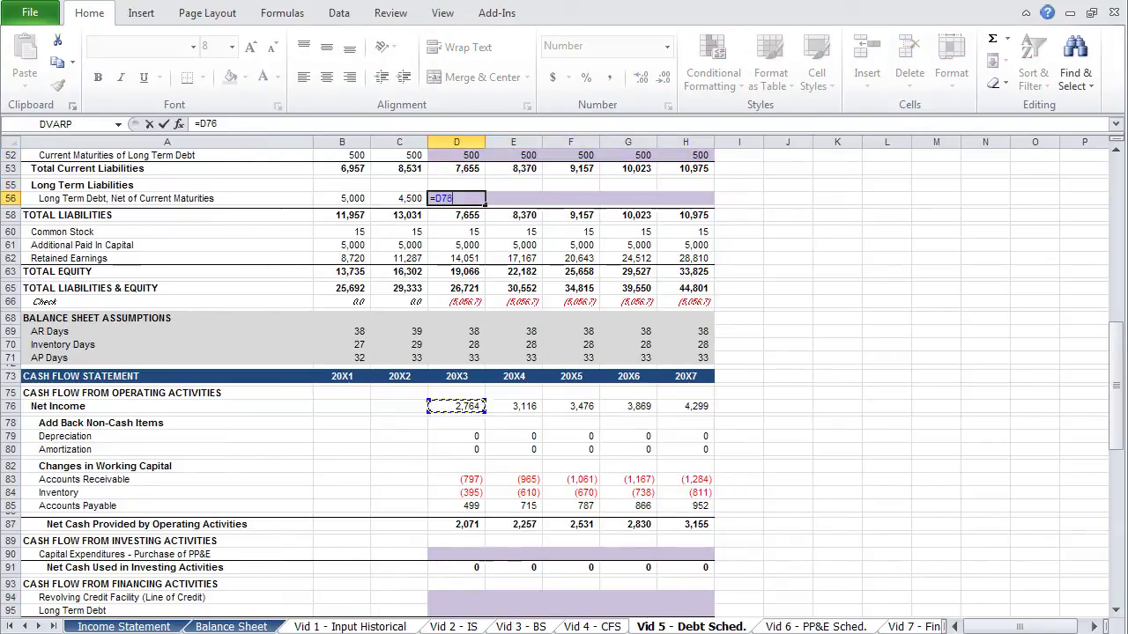
pyautogui.press('Down')
pyautogui.press('Down')
pyautogui.press('Down')
pyautogui.press('Down')
pyautogui.press('Down')
pyautogui.press('Down')
pyautogui.press('Down')
pyautogui.press('Down')
pyautogui.press('Down')
pyautogui.press('Down')
pyautogui.press('Down')
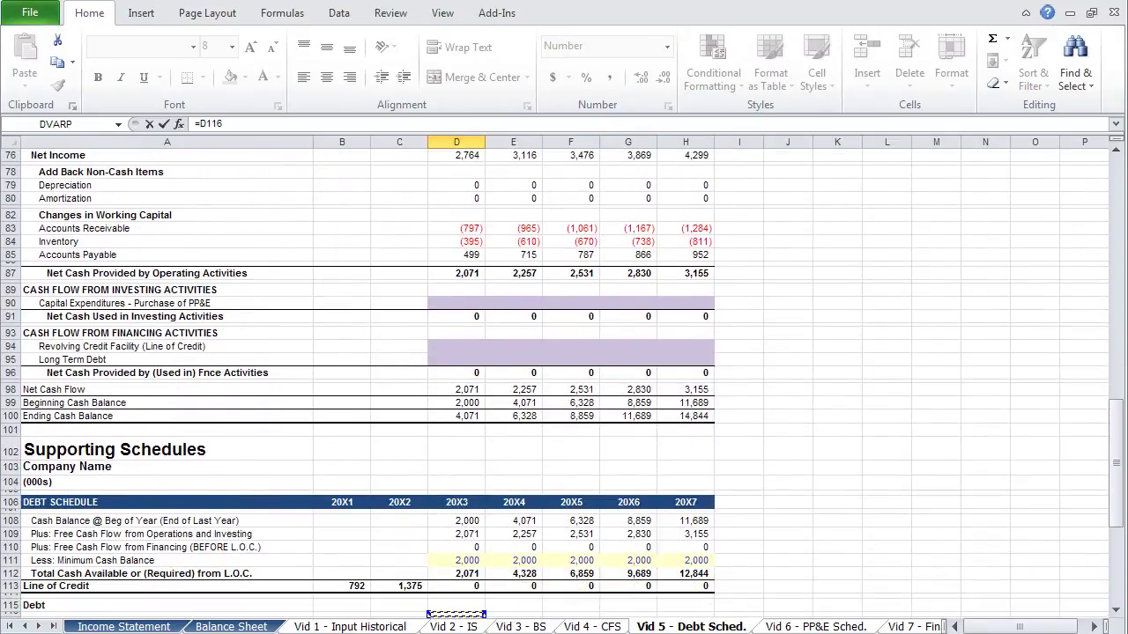
pyautogui.press('Return')
# - Extend the 20X3 Long Term Debt link across to 20X7 and remove the purple fill from D56:H56
pyautogui.press('Up')
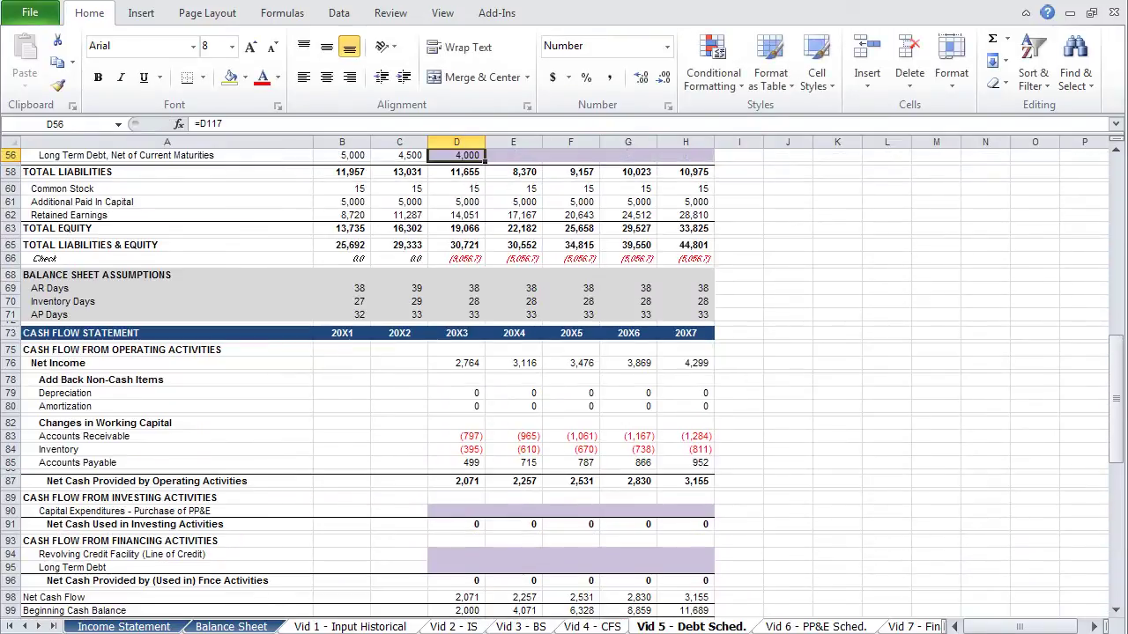
pyautogui.hotkey('shift', 'Right')
pyautogui.hotkey('shift', 'Right')
pyautogui.hotkey('shift', 'Right')
pyautogui.hotkey('shift', 'Right')
pyautogui.hotkey('ctrl', 'r')
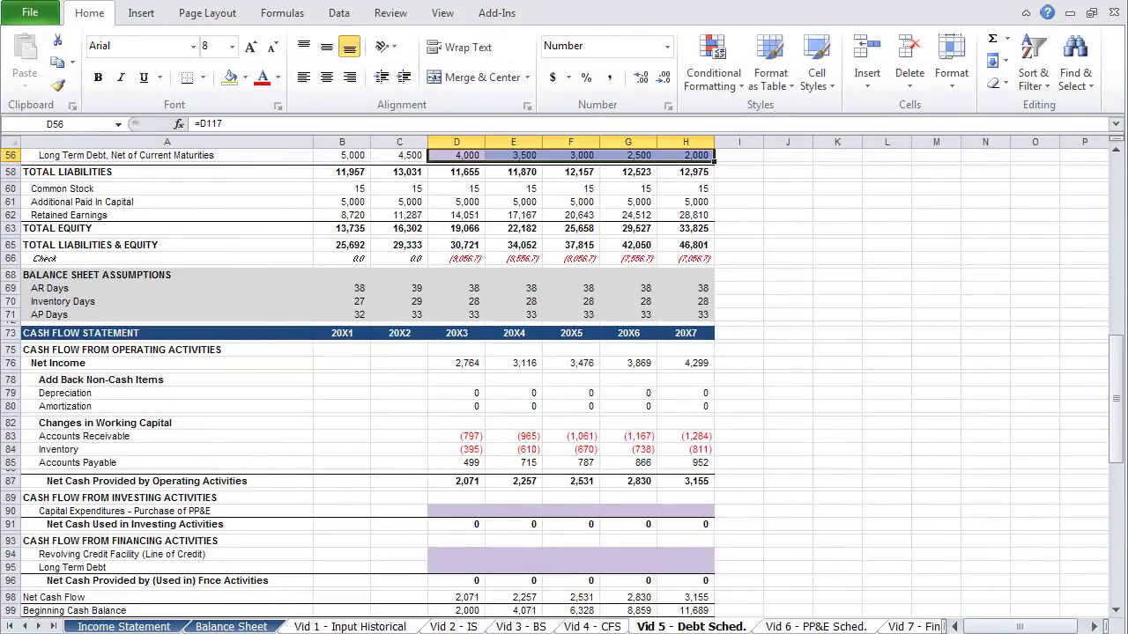
pyautogui.hotkey('alt', 'h')
pyautogui.press('h')
pyautogui.press('n')
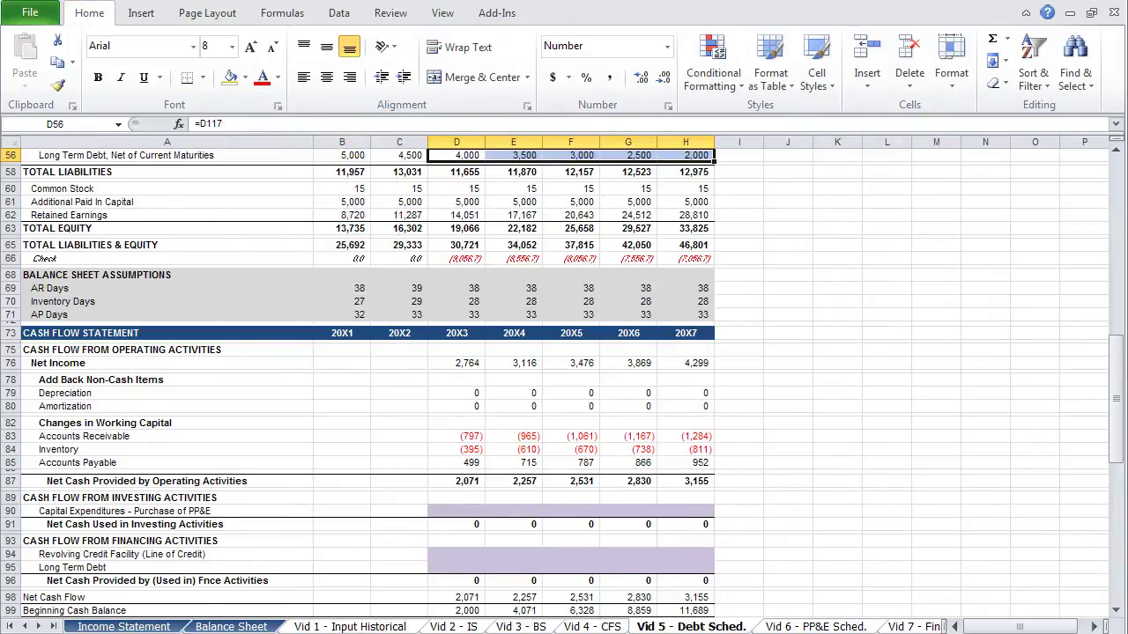
# - Remove the purple fill from the projected Line of Credit and Current Maturities of Long Term Debt cells D51:H52
pyautogui.press('Up')
pyautogui.press('Up')
pyautogui.press('Up')
pyautogui.press('Up')
pyautogui.press('Up')
pyautogui.press('Up')
pyautogui.press('Up')
pyautogui.press('Up')
pyautogui.press('Down')
pyautogui.press('Down')
pyautogui.press('Down')
pyautogui.hotkey('shift', 'Down')
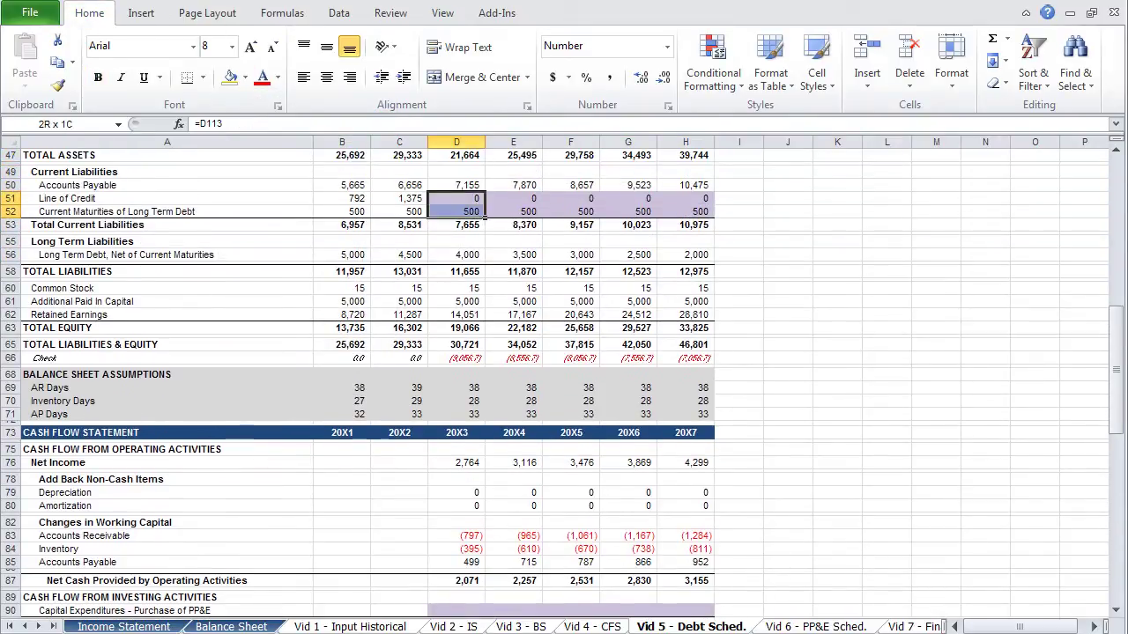
pyautogui.hotkey('shift', 'Right')
pyautogui.hotkey('shift', 'Right')
pyautogui.hotkey('shift', 'Right')
pyautogui.hotkey('shift', 'Right')
pyautogui.hotkey('alt', 'h')
pyautogui.press('h')
pyautogui.press('n')
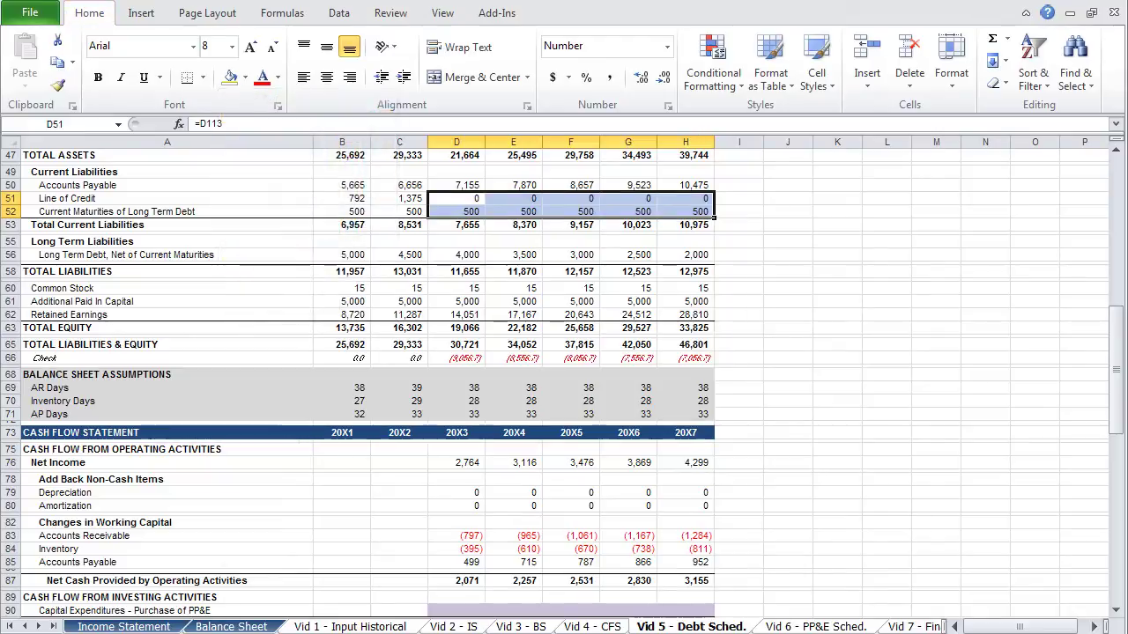
# - Look through the cash flow statement and the debt schedule below the balance sheet, down to the interest rate assumptions
pyautogui.press('Down')
pyautogui.press('Down')
pyautogui.press('Down')
pyautogui.press('Down')
pyautogui.press('Down')
pyautogui.press('Down')
pyautogui.press('Down')
pyautogui.press('Down')
pyautogui.press('Down')
pyautogui.press('Down')
pyautogui.press('Down')
pyautogui.press('Down')
pyautogui.press('Down')
pyautogui.press('Down')
pyautogui.press('Down')
pyautogui.press('Down')
pyautogui.press('Down')
pyautogui.press('Down')
pyautogui.press('Down')
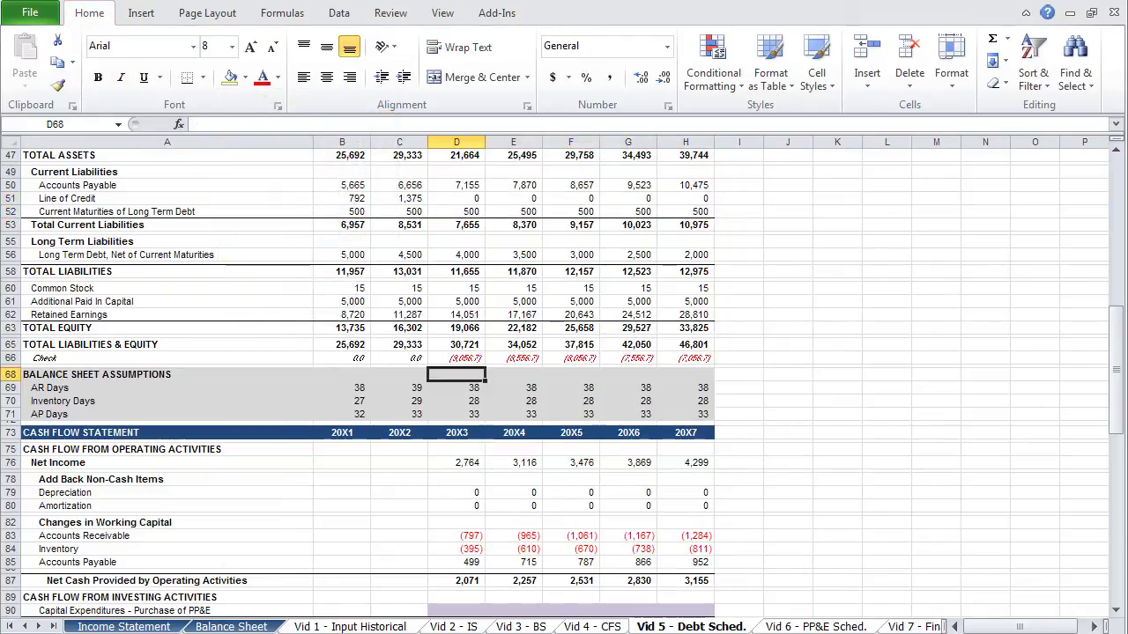
pyautogui.press('Down')
pyautogui.press('Down')
pyautogui.press('Down')
pyautogui.press('Down')
pyautogui.press('Down')
pyautogui.press('Down')
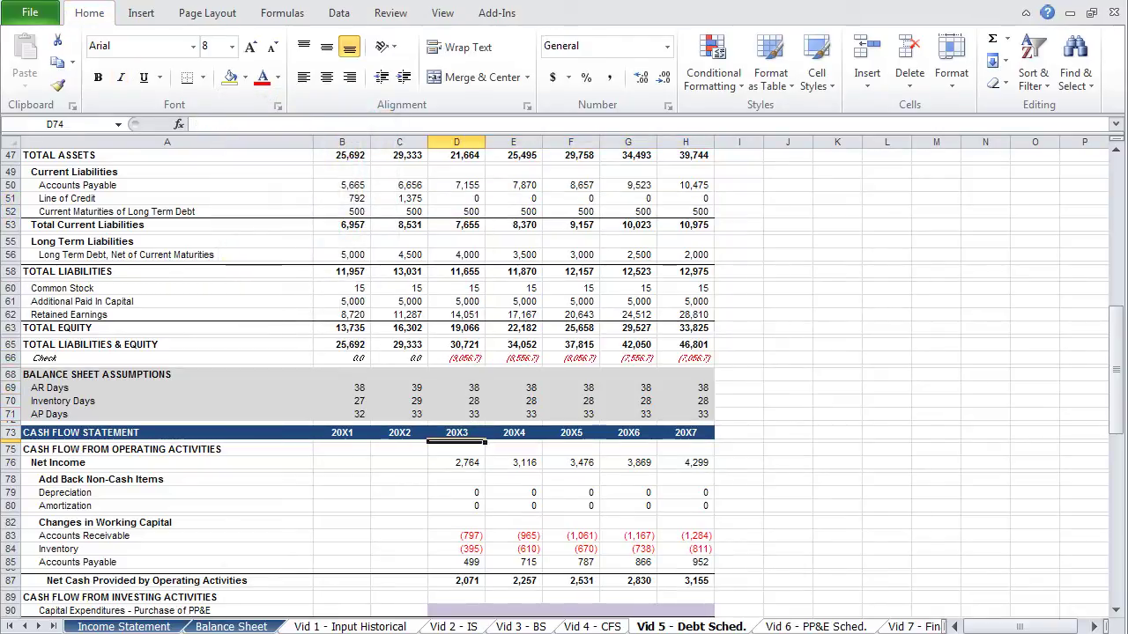
pyautogui.press('Down')
pyautogui.press('Down')
pyautogui.press('Down')
pyautogui.press('Down')
pyautogui.press('Down')
pyautogui.press('Down')
pyautogui.press('Down')
pyautogui.press('Down')
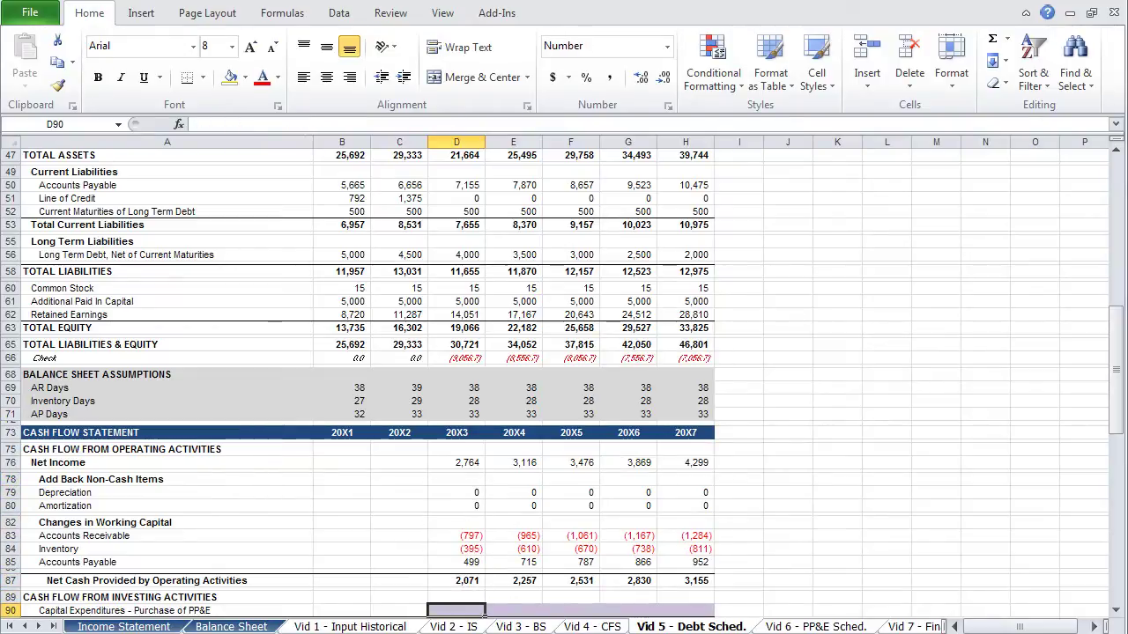
pyautogui.press('Down')
pyautogui.press('Down')
pyautogui.press('Down')
pyautogui.press('Down')
pyautogui.press('Down')
pyautogui.press('Down')
pyautogui.press('Down')
pyautogui.press('Down')
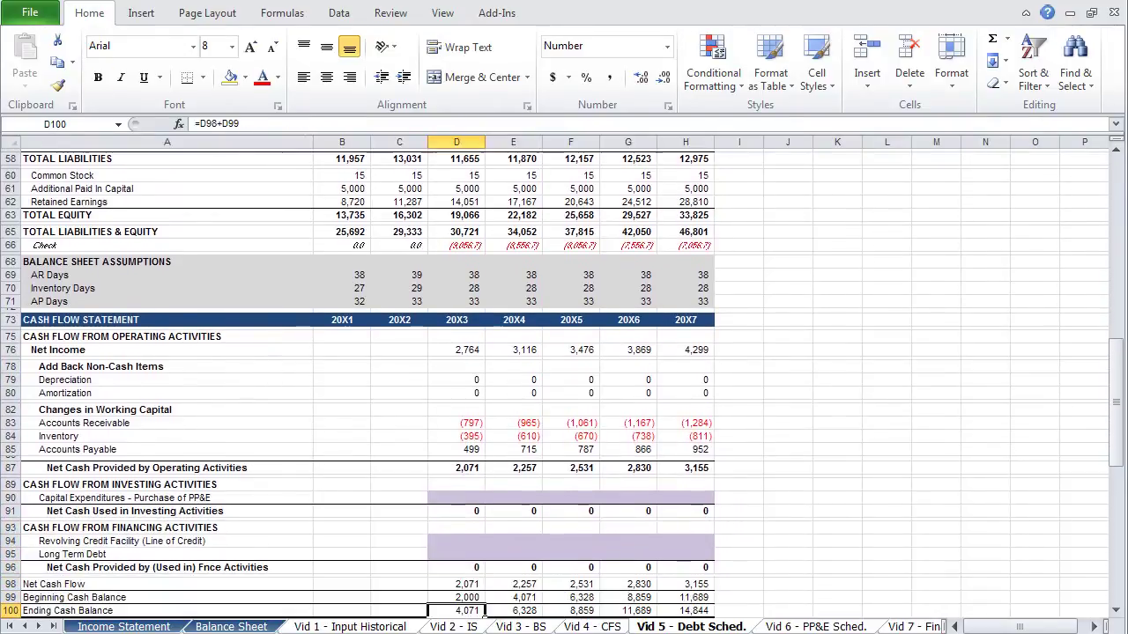
pyautogui.press('Down')
pyautogui.press('Down')
pyautogui.press('Down')
pyautogui.press('Down')
pyautogui.press('Down')
pyautogui.press('Down')
pyautogui.press('Down')
pyautogui.press('Down')
pyautogui.press('Down')
pyautogui.press('Down')
pyautogui.press('Down')
pyautogui.press('Down')
pyautogui.press('Down')
pyautogui.press('Down')
pyautogui.press('Down')
pyautogui.press('Down')
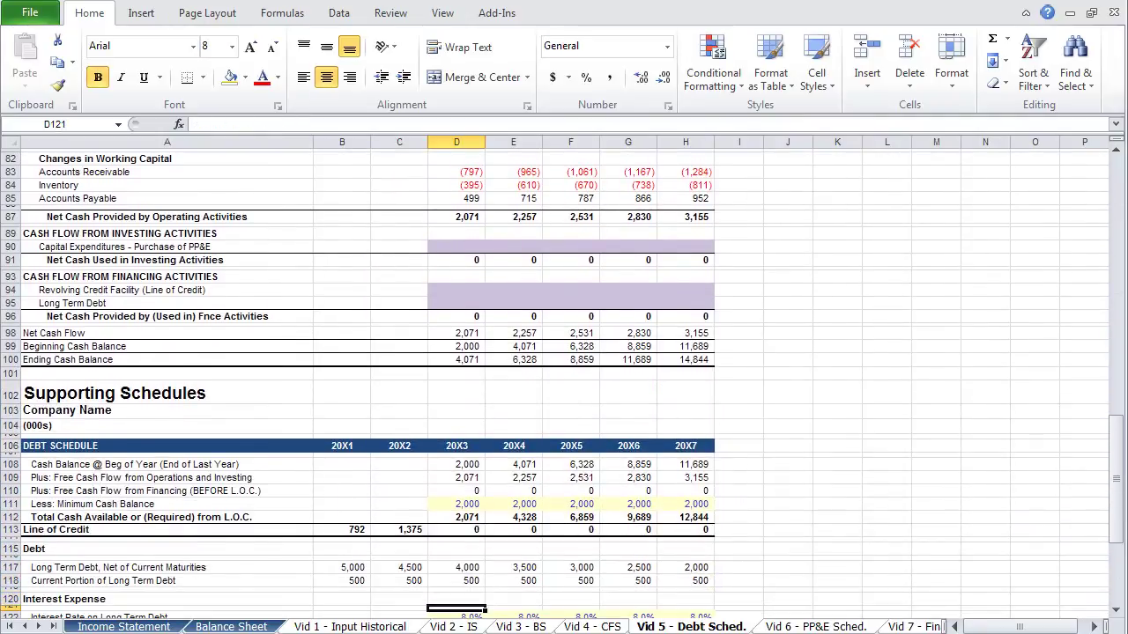
pyautogui.press('Down')
pyautogui.press('Down')
# - Calculate the cash flow statement's 20X3 Revolving Credit Facility change in D94 from the debt schedule's Line of Credit with =D113-C113
pyautogui.press('Up')
pyautogui.press('Up')
pyautogui.press('Up')
pyautogui.press('Up')
pyautogui.press('Up')
pyautogui.press('Up')
pyautogui.press('Up')
pyautogui.press('Up')
pyautogui.press('Up')
pyautogui.press('Up')
pyautogui.press('Up')
pyautogui.press('Up')
pyautogui.press('Up')
pyautogui.press('Up')
pyautogui.press('Up')
pyautogui.press('Up')
pyautogui.press('Up')
pyautogui.press('Up')
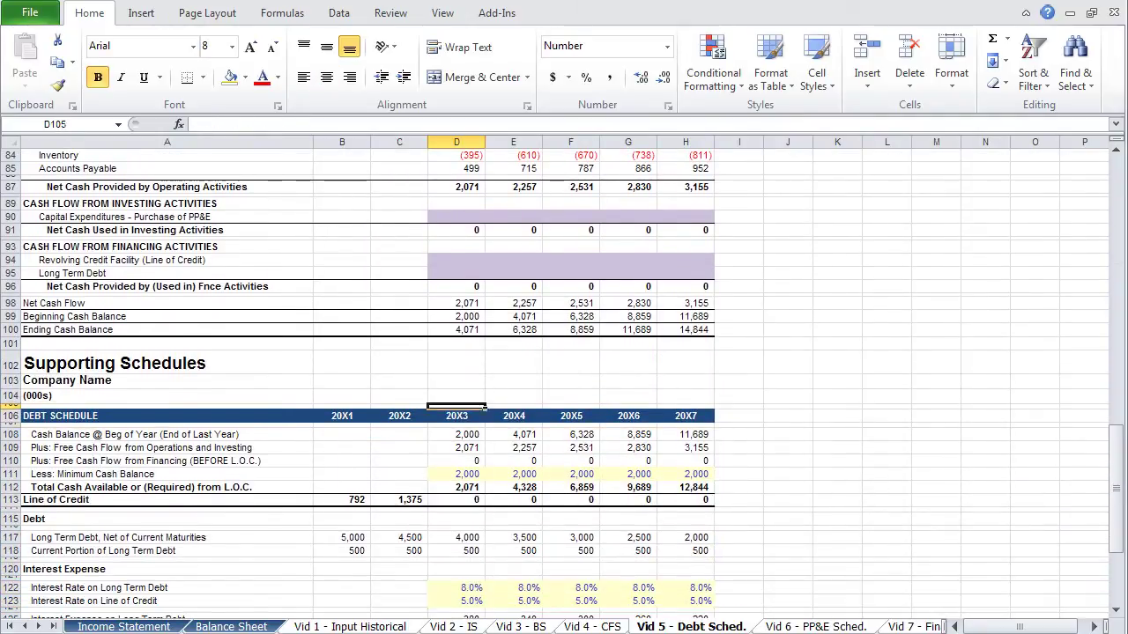
pyautogui.press('Up')
pyautogui.press('Up')
pyautogui.press('Up')
pyautogui.press('Up')
pyautogui.press('Up')
pyautogui.press('Up')
pyautogui.press('Up')
pyautogui.press('Up')
pyautogui.press('Up')
pyautogui.press('Up')
pyautogui.press('Up')
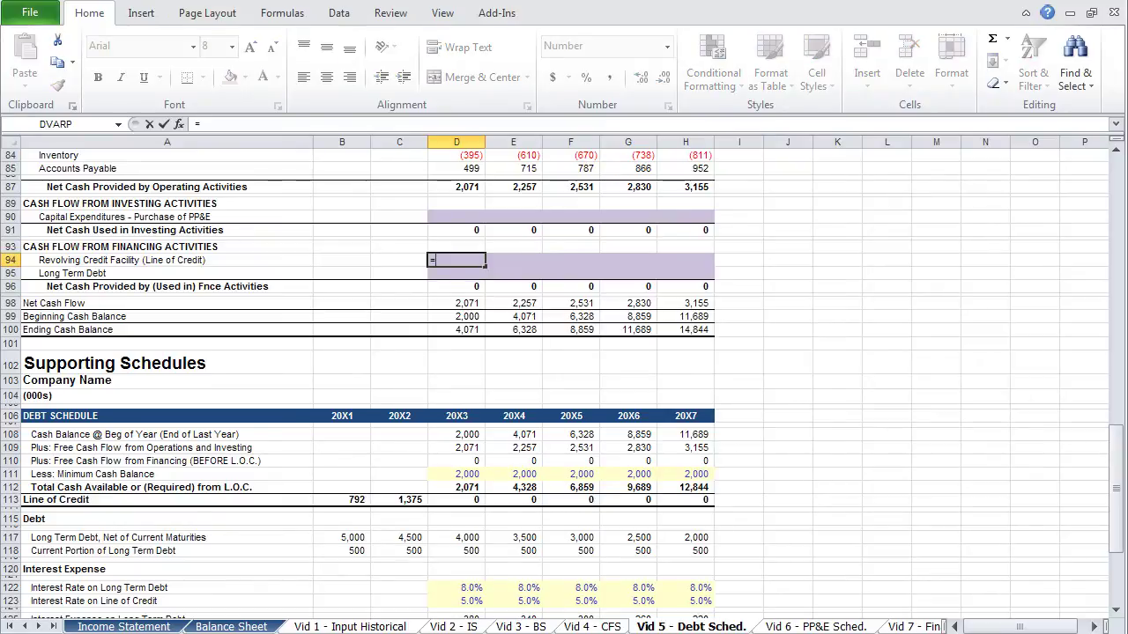
pyautogui.write('=')
pyautogui.press('Down')
pyautogui.press('Down')
pyautogui.press('Down')
pyautogui.press('Down')
pyautogui.press('Down')
pyautogui.press('Down')
pyautogui.press('Down')
pyautogui.press('Down')
pyautogui.press('Down')
pyautogui.press('Down')
pyautogui.press('Down')
pyautogui.press('Down')
pyautogui.press('Down')
pyautogui.press('Down')
pyautogui.press('Down')
pyautogui.press('Down')
pyautogui.press('Down')
pyautogui.press('Down')
pyautogui.press('Down')
pyautogui.press('Up')
pyautogui.write('-')
pyautogui.press('Down')
pyautogui.press('Down')
pyautogui.press('Down')
pyautogui.press('Down')
pyautogui.press('Down')
pyautogui.press('Down')
pyautogui.press('Down')
pyautogui.press('Down')
pyautogui.press('Down')
pyautogui.press('Down')
pyautogui.press('Down')
pyautogui.press('Down')
pyautogui.press('Down')
pyautogui.press('Down')
pyautogui.press('Down')
pyautogui.press('Down')
pyautogui.press('Down')
pyautogui.press('Down')
pyautogui.press('Down')
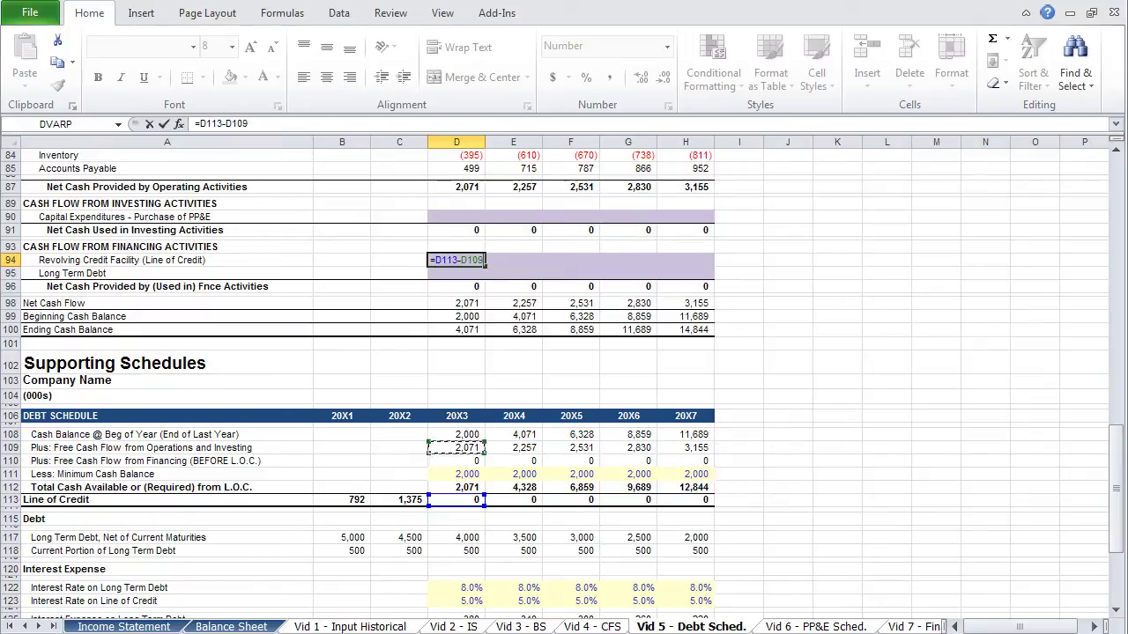
pyautogui.press('Left')
pyautogui.press('Return')
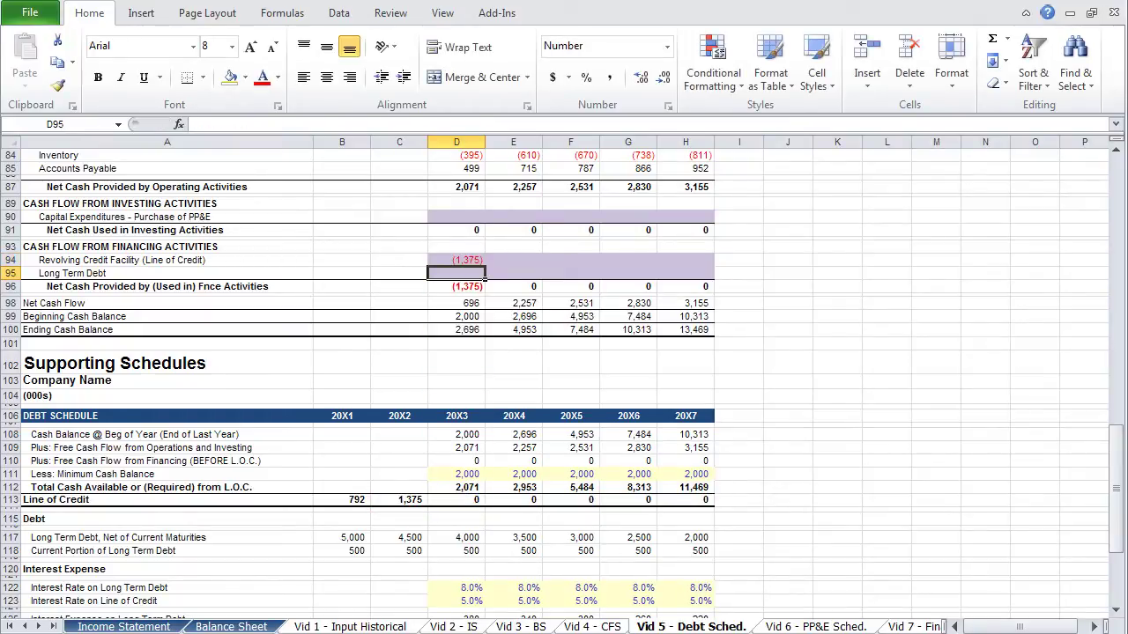
# - Check the debt schedule's 20X2 Line of Credit balance in C113 against the new 20X3 Revolving Credit Facility cash flow
pyautogui.press('Down')
pyautogui.press('Down')
pyautogui.press('Down')
pyautogui.press('Down')
pyautogui.press('Down')
pyautogui.press('Down')
pyautogui.press('Down')
pyautogui.press('Down')
pyautogui.press('Down')
pyautogui.press('Down')
pyautogui.press('Down')
pyautogui.press('Down')
pyautogui.press('Down')
pyautogui.press('Down')
pyautogui.press('Down')
pyautogui.press('Left')
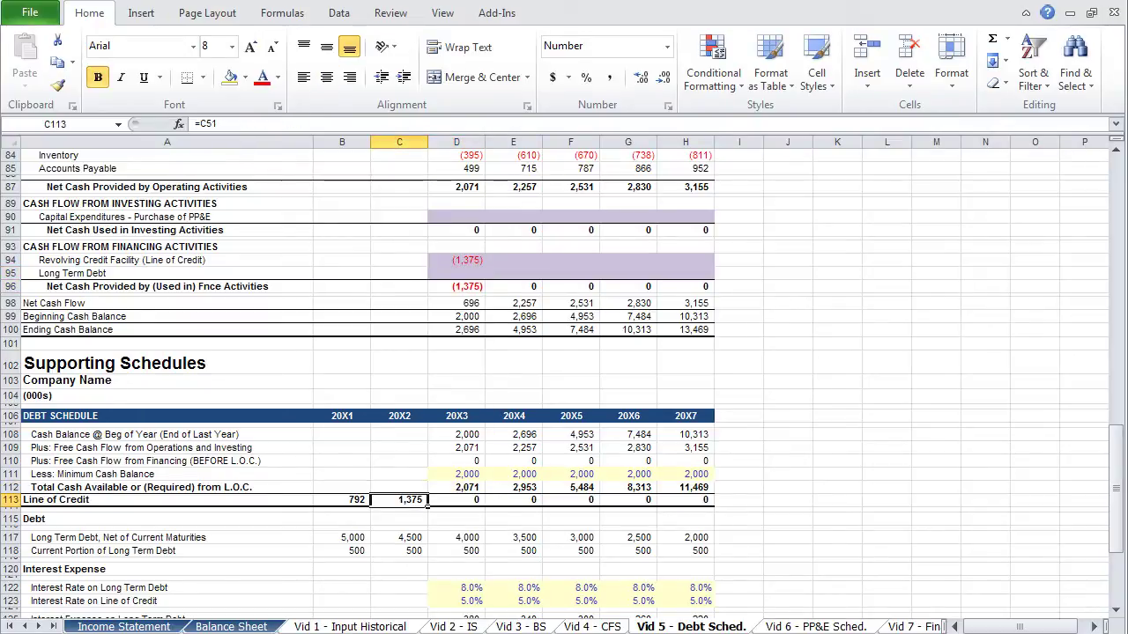
# - Calculate the cash flow statement's 20X3 Long Term Debt change in D95 from the debt schedule with =D117-C117
pyautogui.press('Up')
pyautogui.press('Up')
pyautogui.press('Up')
pyautogui.press('Up')
pyautogui.press('Up')
pyautogui.press('Up')
pyautogui.press('Up')
pyautogui.press('Up')
pyautogui.press('Up')
pyautogui.press('Up')
pyautogui.press('Up')
pyautogui.press('Up')
pyautogui.press('Up')
pyautogui.press('Up')
pyautogui.press('Up')
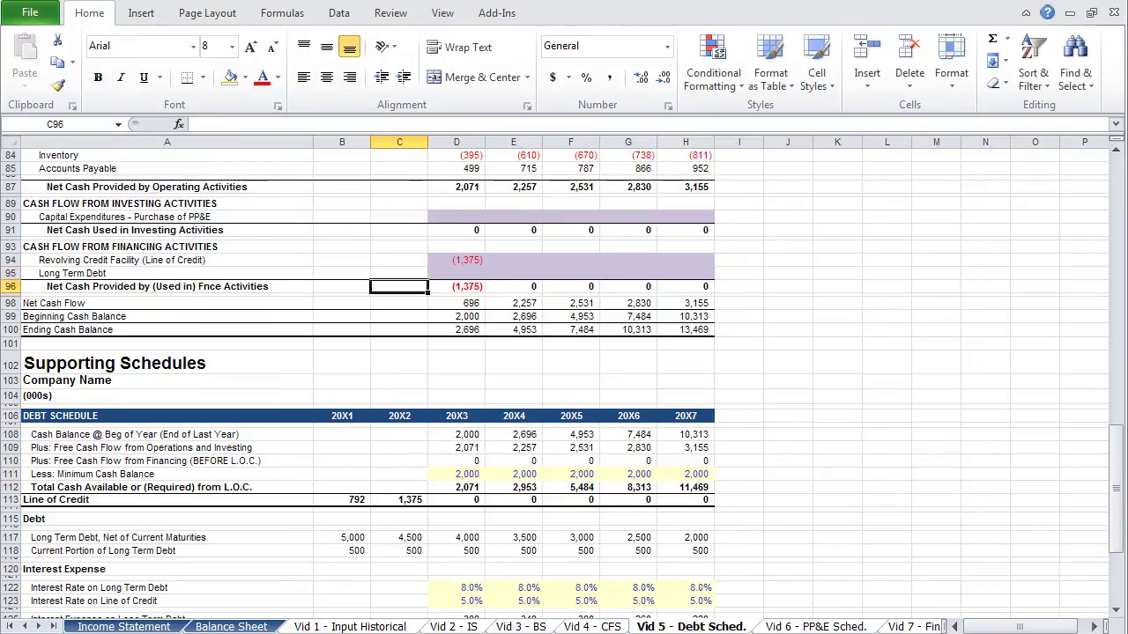
pyautogui.press('Right')
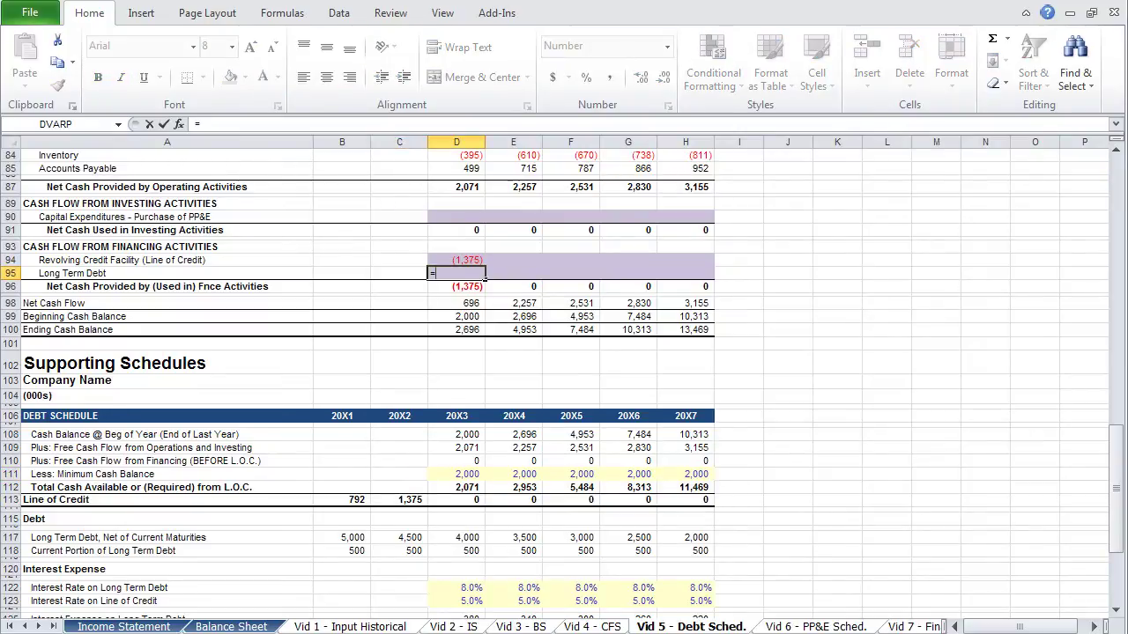
pyautogui.write('=')
pyautogui.press('Down')
pyautogui.press('Down')
pyautogui.press('Down')
pyautogui.press('Down')
pyautogui.press('Down')
pyautogui.press('Down')
pyautogui.press('Down')
pyautogui.press('Down')
pyautogui.press('Down')
pyautogui.press('Down')
pyautogui.press('Down')
pyautogui.press('Down')
pyautogui.press('Down')
pyautogui.press('Down')
pyautogui.press('Down')
pyautogui.press('Down')
pyautogui.press('Down')
pyautogui.press('Down')
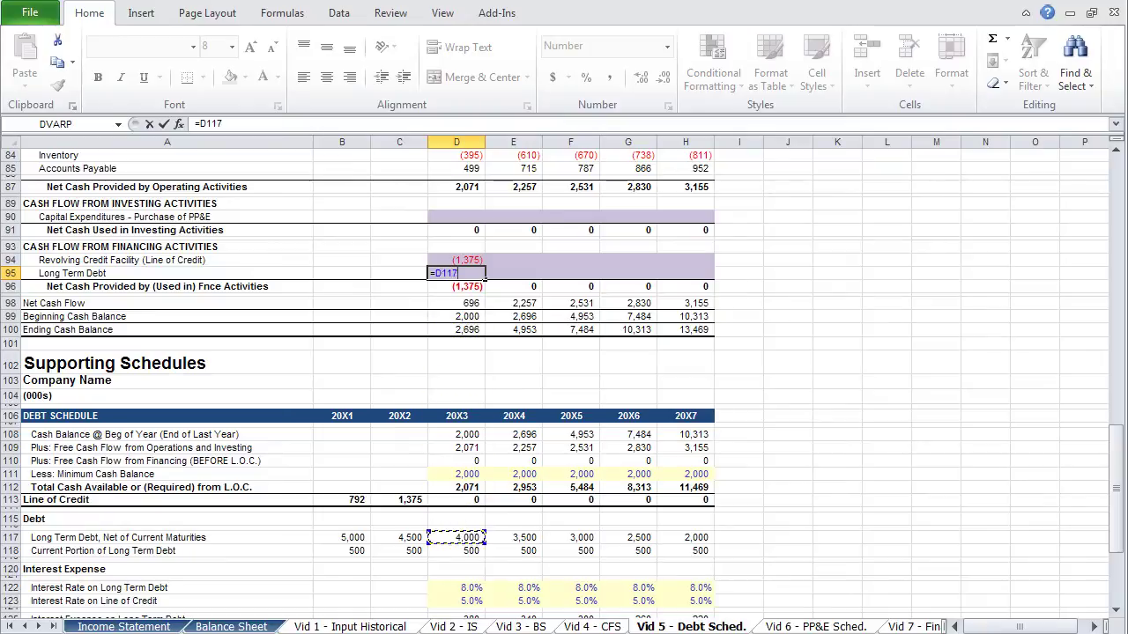
pyautogui.write('-')
pyautogui.press('Down')
pyautogui.press('Down')
pyautogui.press('Down')
pyautogui.press('Down')
pyautogui.press('Down')
pyautogui.press('Down')
pyautogui.press('Down')
pyautogui.press('Down')
pyautogui.press('Down')
pyautogui.press('Down')
pyautogui.press('Down')
pyautogui.press('Down')
pyautogui.press('Down')
pyautogui.press('Down')
pyautogui.press('Down')
pyautogui.press('Down')
pyautogui.press('Down')
pyautogui.press('Down')
pyautogui.press('Down')
pyautogui.press('Down')
pyautogui.press('Left')
pyautogui.press('Return')
# - Extend the 20X3 Revolving Credit Facility and Long Term Debt formulas across to 20X7 and remove the purple fill from D94:H95
pyautogui.press('Up')
pyautogui.hotkey('shift', 'Up')
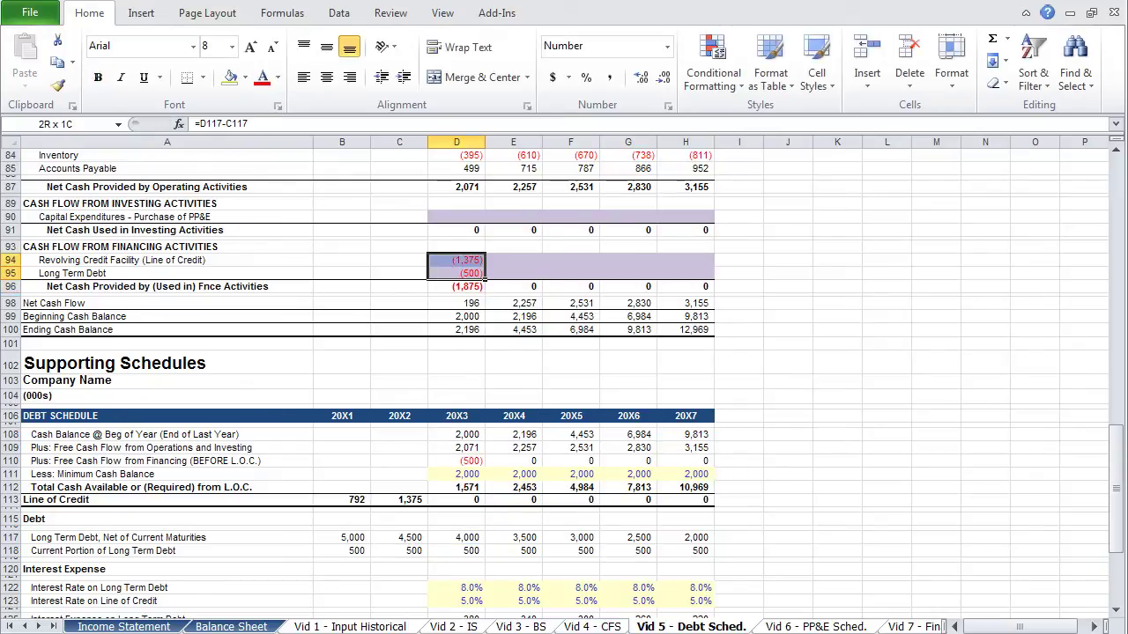
pyautogui.hotkey('shift', 'Right')
pyautogui.hotkey('shift', 'Right')
pyautogui.hotkey('shift', 'Right')
pyautogui.hotkey('shift', 'Right')
pyautogui.hotkey('ctrl', 'r')
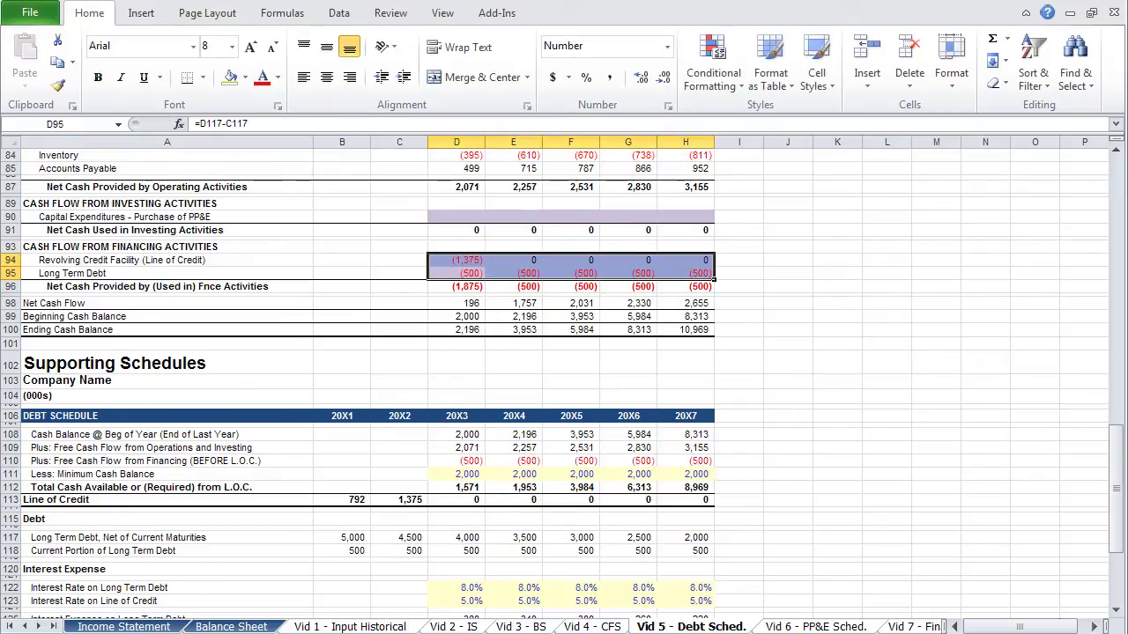
pyautogui.hotkey('alt', 'h')
pyautogui.press('h')
pyautogui.press('n')
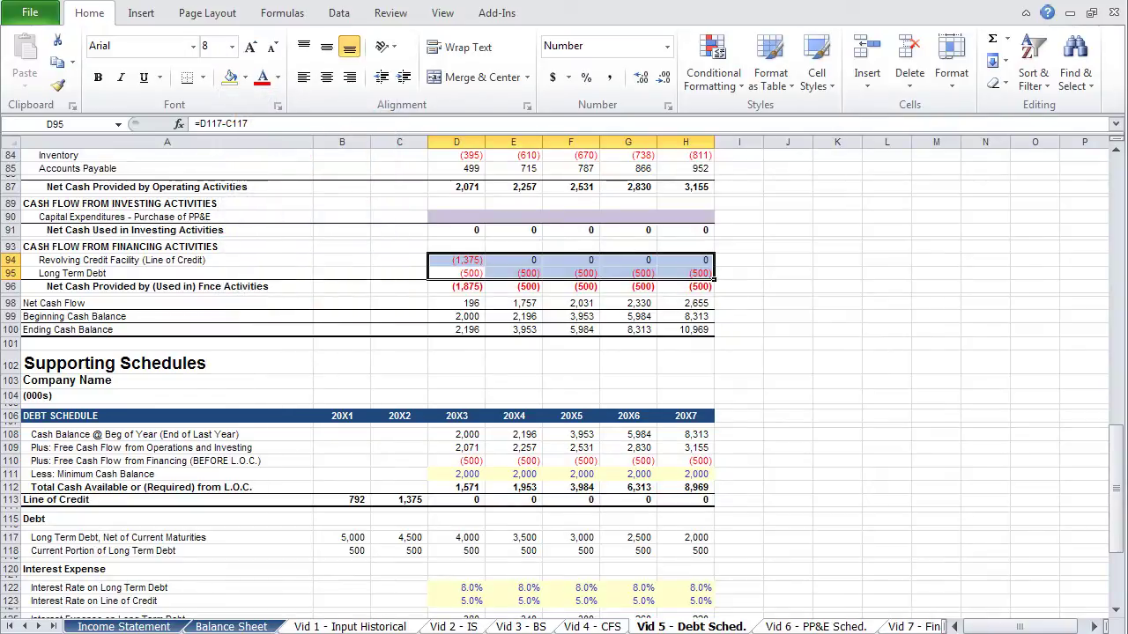
# - Review the debt schedule from the cash flow statement's financing activities down to the interest expense rows
pyautogui.press('Down')
pyautogui.press('Down')
pyautogui.press('Down')
pyautogui.press('Down')
pyautogui.press('Down')
pyautogui.press('Down')
pyautogui.press('Down')
pyautogui.press('Down')
pyautogui.press('Down')
pyautogui.press('Down')
pyautogui.press('Down')
pyautogui.press('Down')
pyautogui.press('Down')
pyautogui.press('Down')
pyautogui.press('Down')
pyautogui.press('Down')
pyautogui.press('Down')
pyautogui.press('Down')
pyautogui.press('Down')
pyautogui.press('Down')
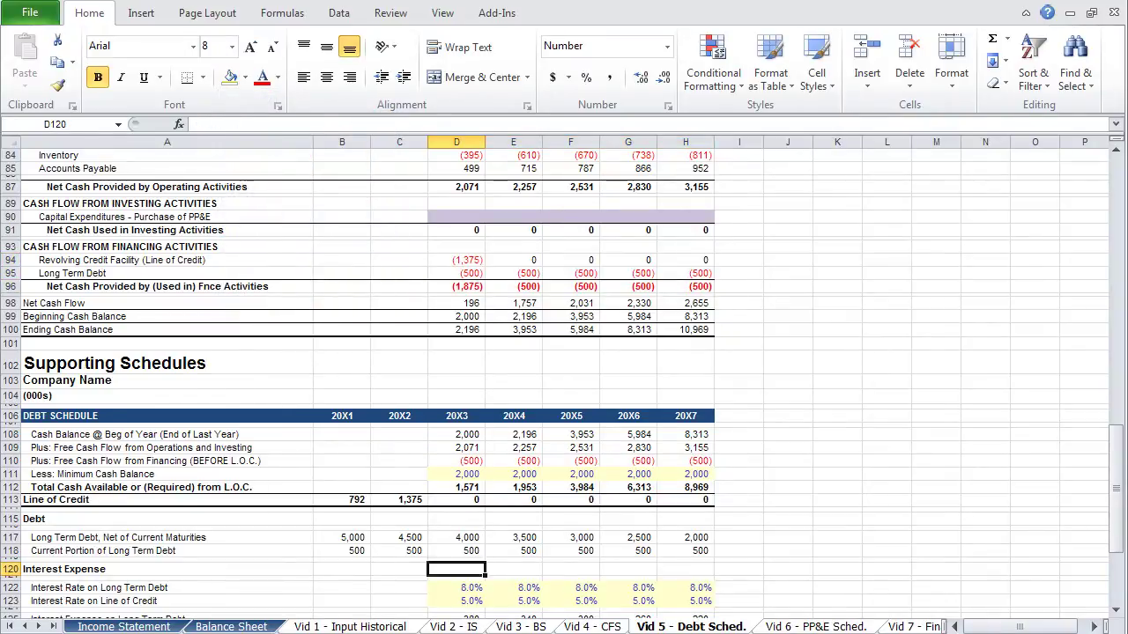
pyautogui.press('Down')
pyautogui.press('Down')
pyautogui.press('Down')
pyautogui.press('Down')
pyautogui.press('Down')
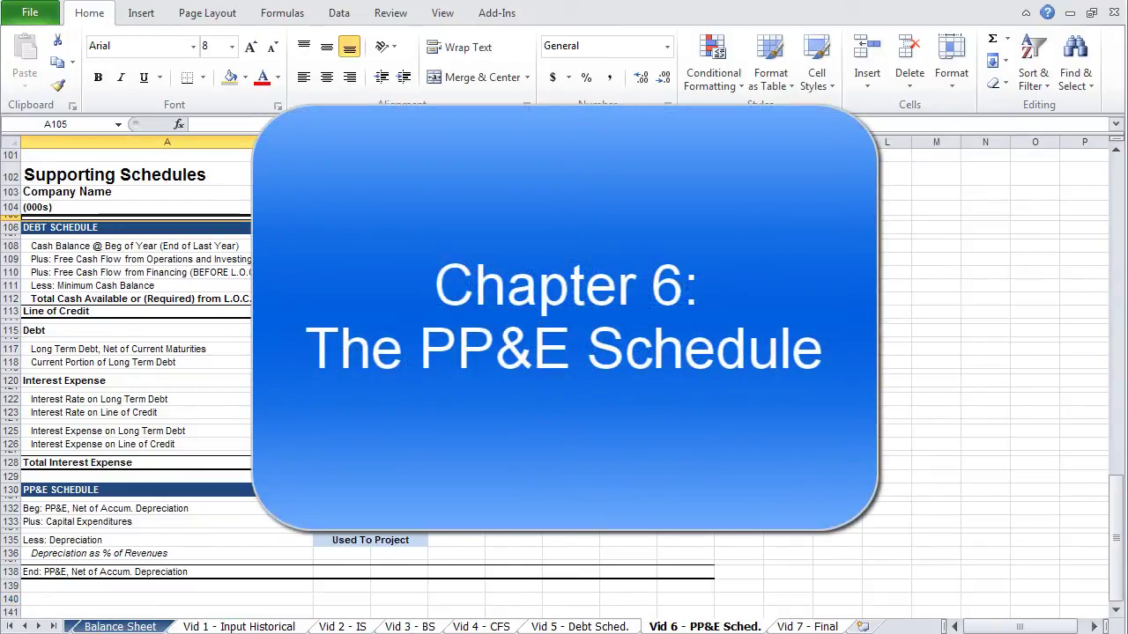
# - On the Vid 6 - PP&E Sched. sheet, examine the PP&E schedule's beginning balance, Capital Expenditures and Depreciation rows below the debt schedule
pyautogui.press('Down')
pyautogui.press('Down')
pyautogui.press('Down')
pyautogui.press('Down')
pyautogui.press('Down')
pyautogui.press('Down')
pyautogui.press('Down')
pyautogui.press('Down')
pyautogui.press('Down')
pyautogui.press('Down')
pyautogui.press('Down')
pyautogui.press('Down')
pyautogui.press('Down')
pyautogui.press('Down')
pyautogui.press('Down')
pyautogui.press('Down')
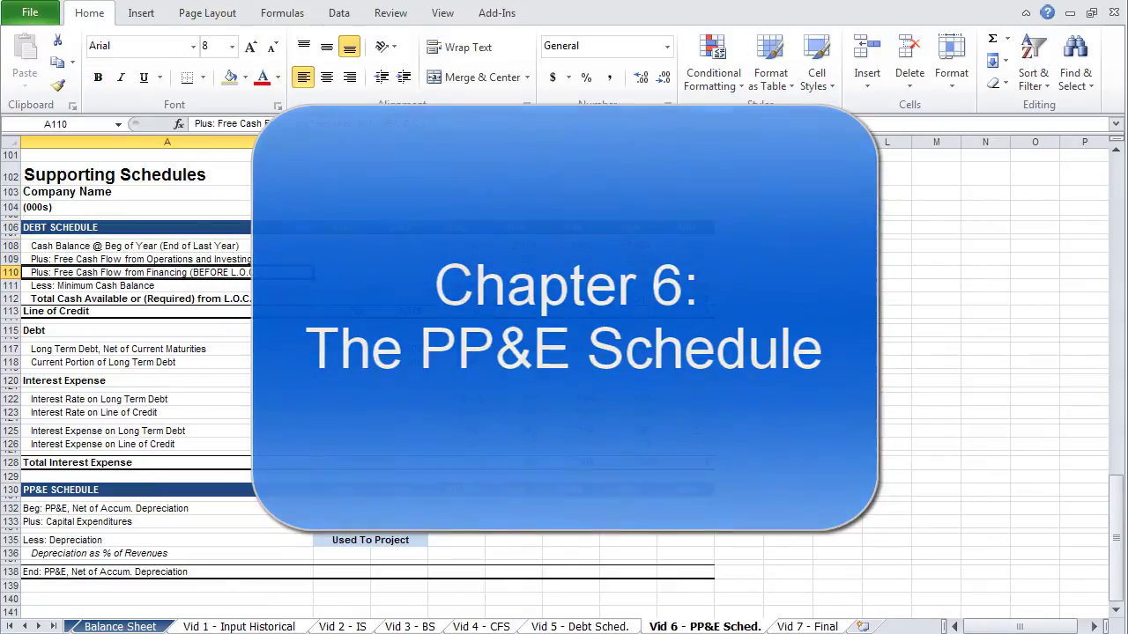
pyautogui.press('Down')
pyautogui.press('Down')
pyautogui.press('Down')
pyautogui.press('Down')
pyautogui.press('Down')
pyautogui.press('Down')
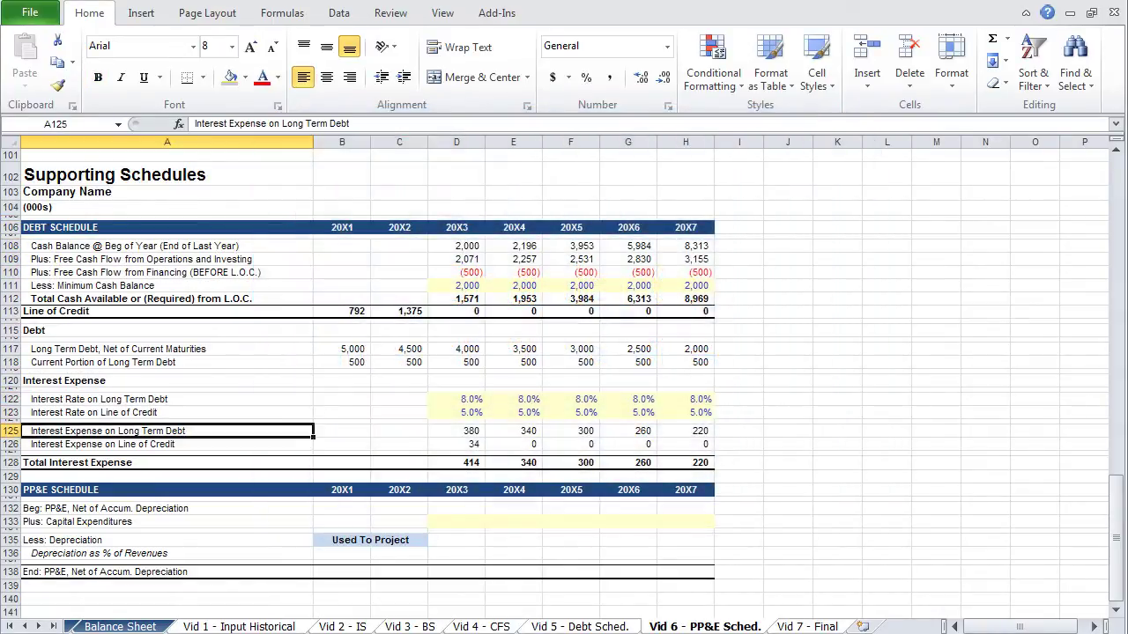
pyautogui.press('Down')
pyautogui.press('Down')
pyautogui.press('Down')
pyautogui.press('Down')
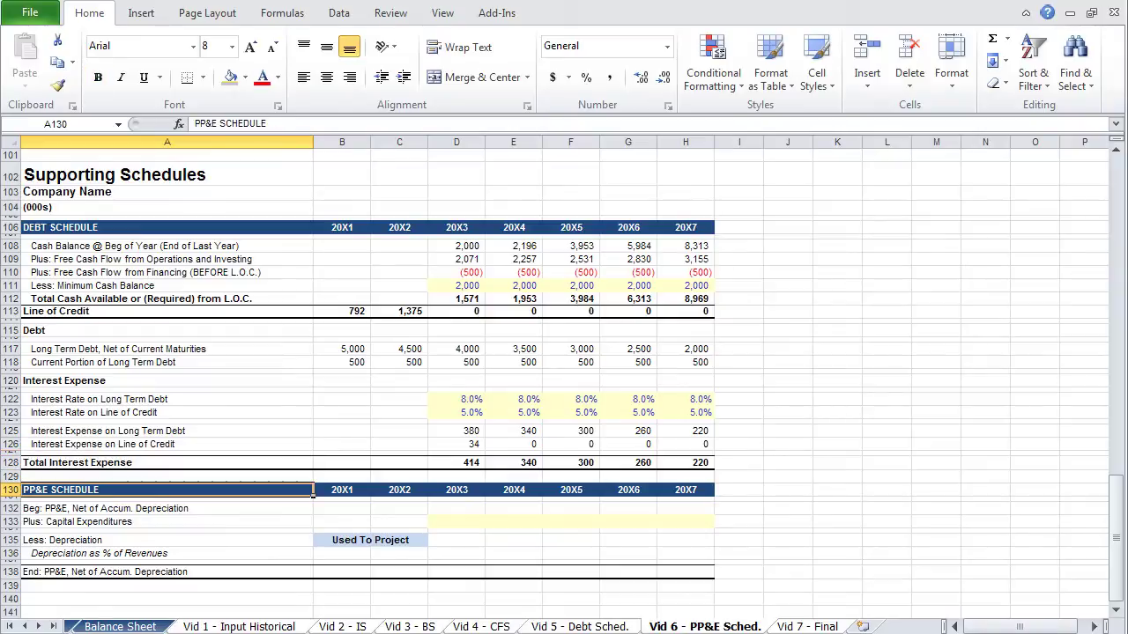
pyautogui.press('Down')
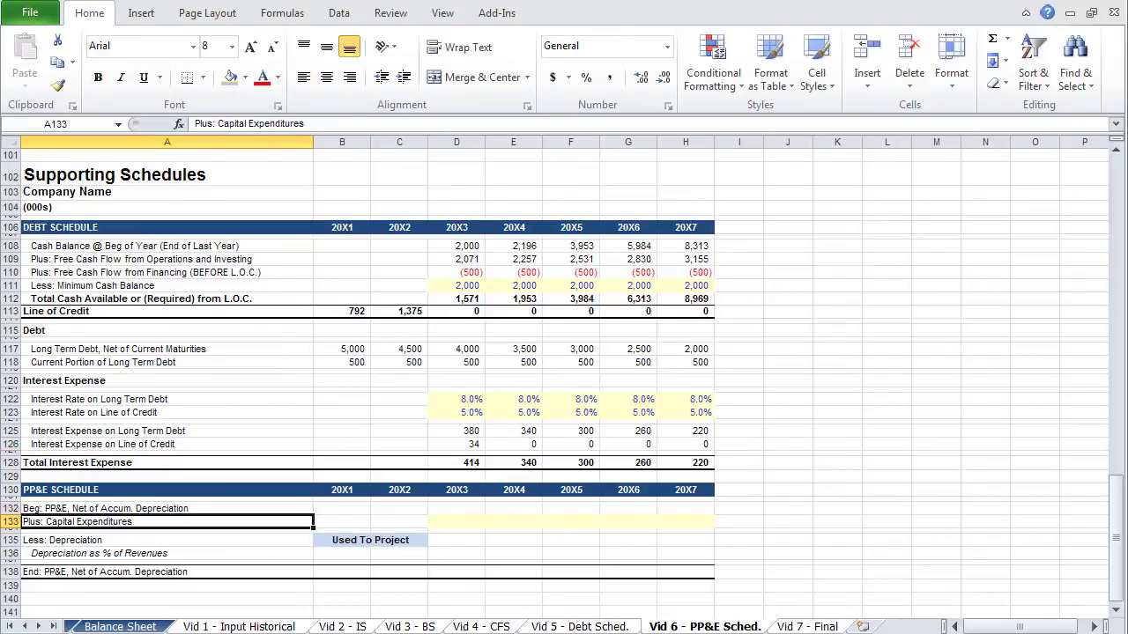
pyautogui.press('Down')
pyautogui.press('Down')
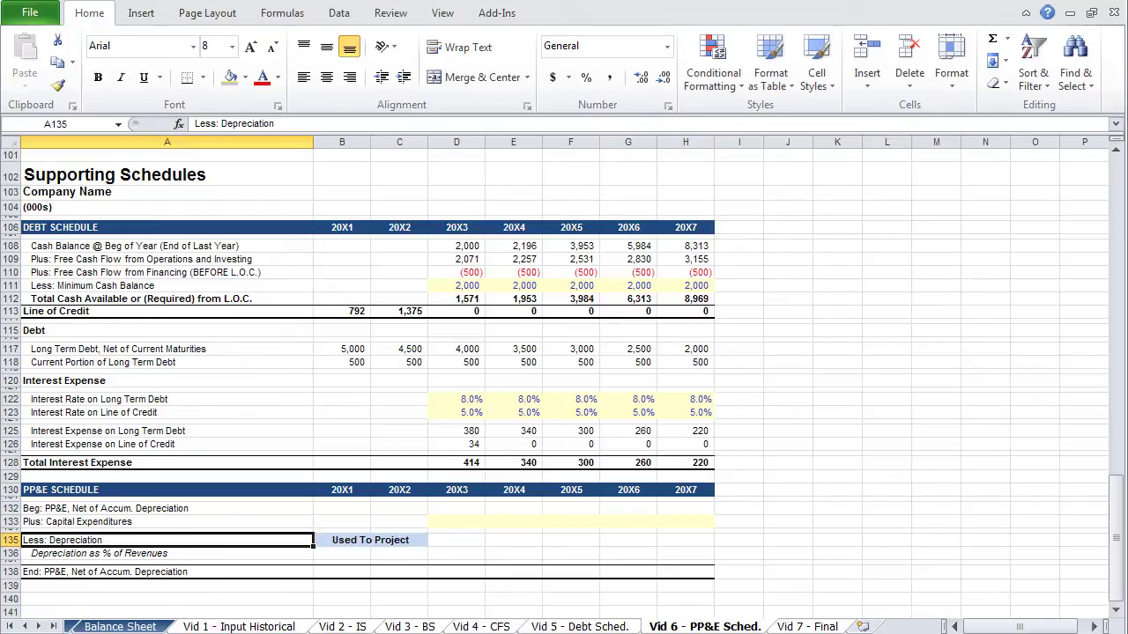
pyautogui.press('Up')
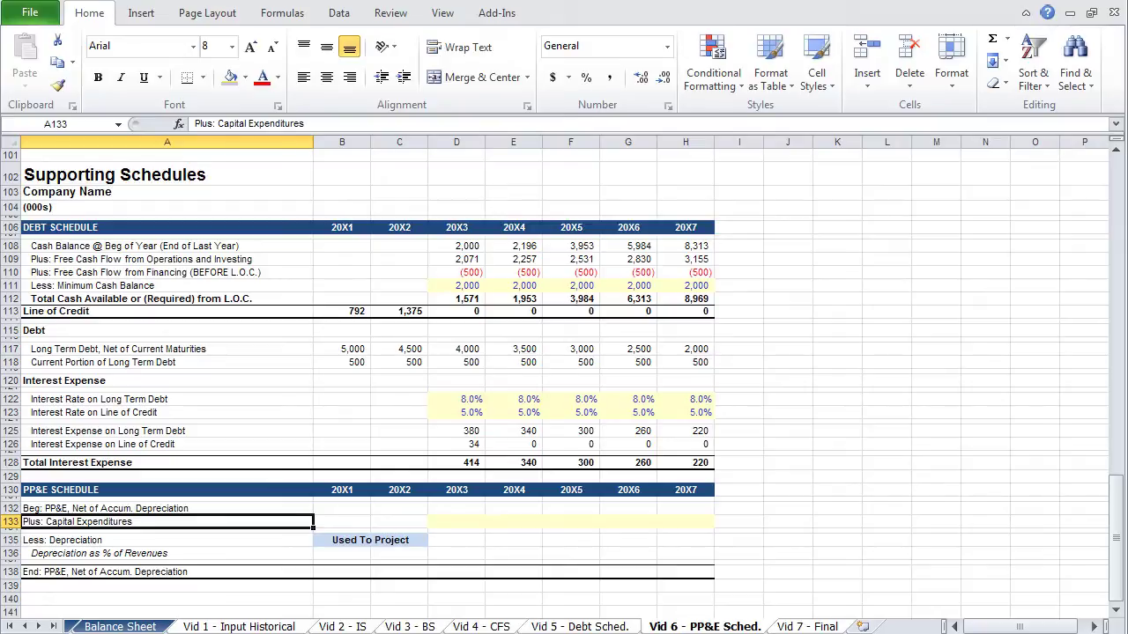
pyautogui.press('Down')
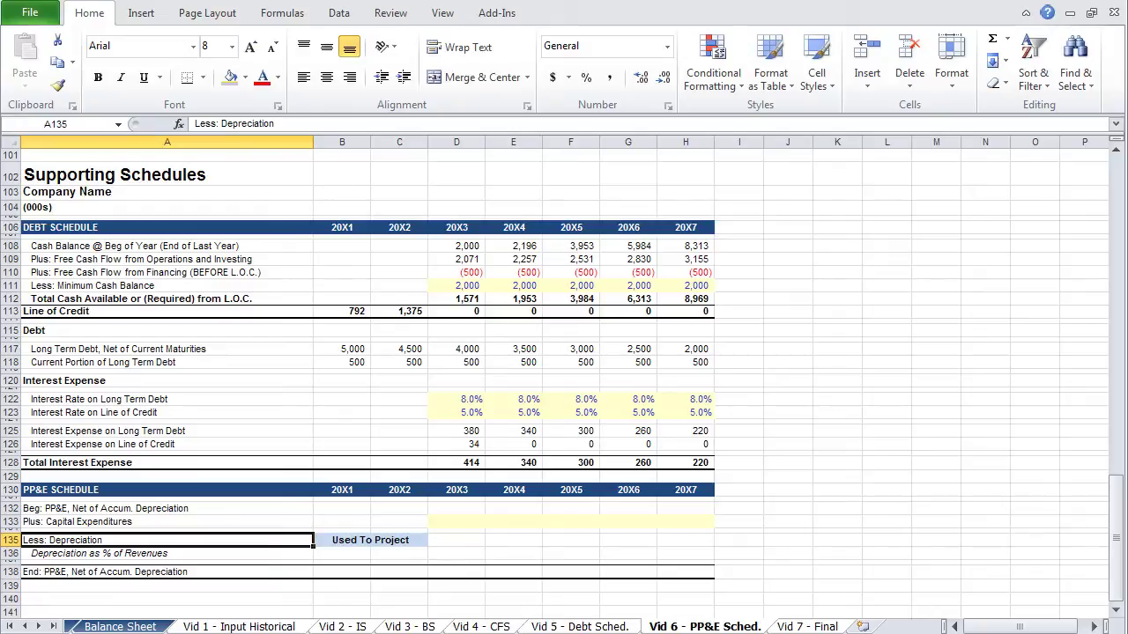
# - Link the PP&E schedule's 20X3 beginning PP&E in D132 to the balance sheet's 20X2 PP&E, Net of Accum. Depreciation with =C45
pyautogui.press('Right')
pyautogui.press('Right')
pyautogui.press('Right')
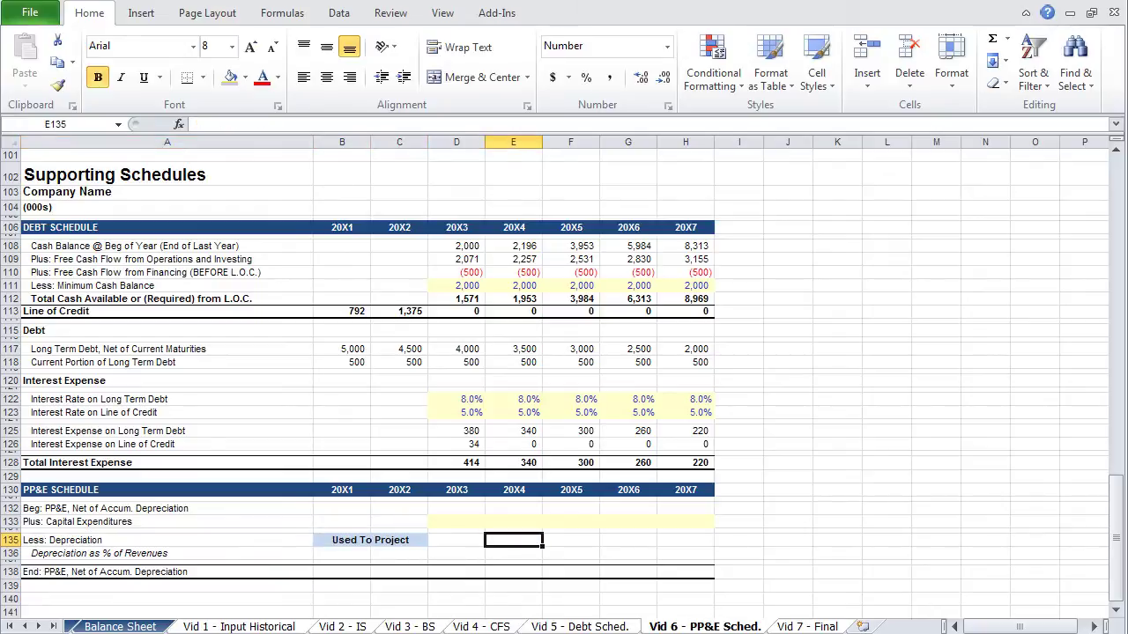
pyautogui.press('Left')
pyautogui.press('Up')
pyautogui.press('Up')
pyautogui.hotkey('ctrl', 'b')
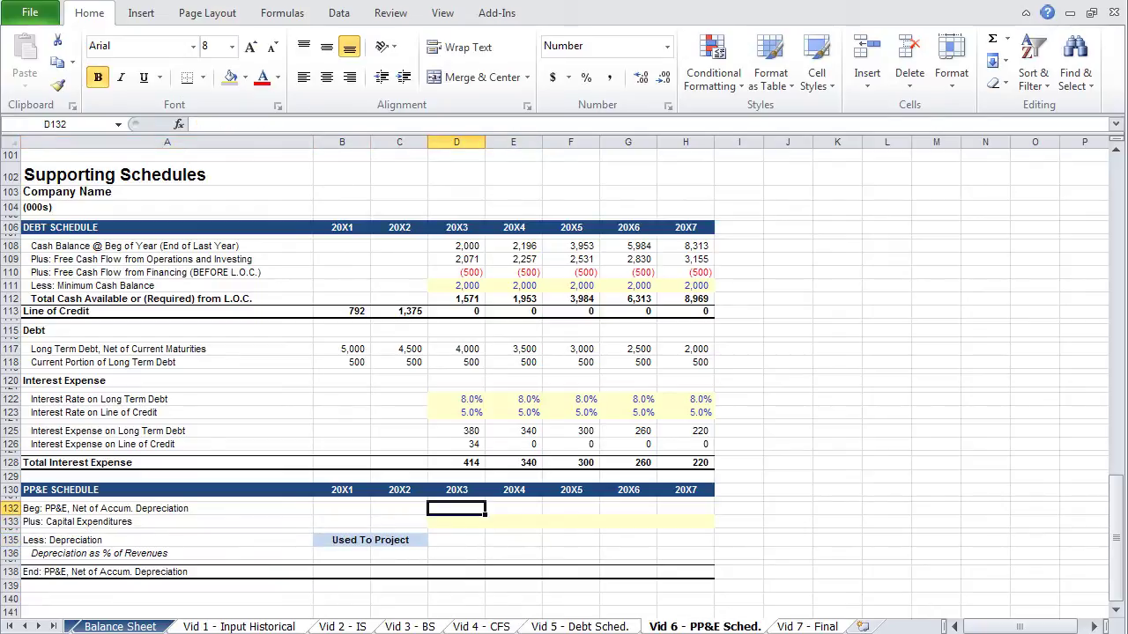
pyautogui.write('=')
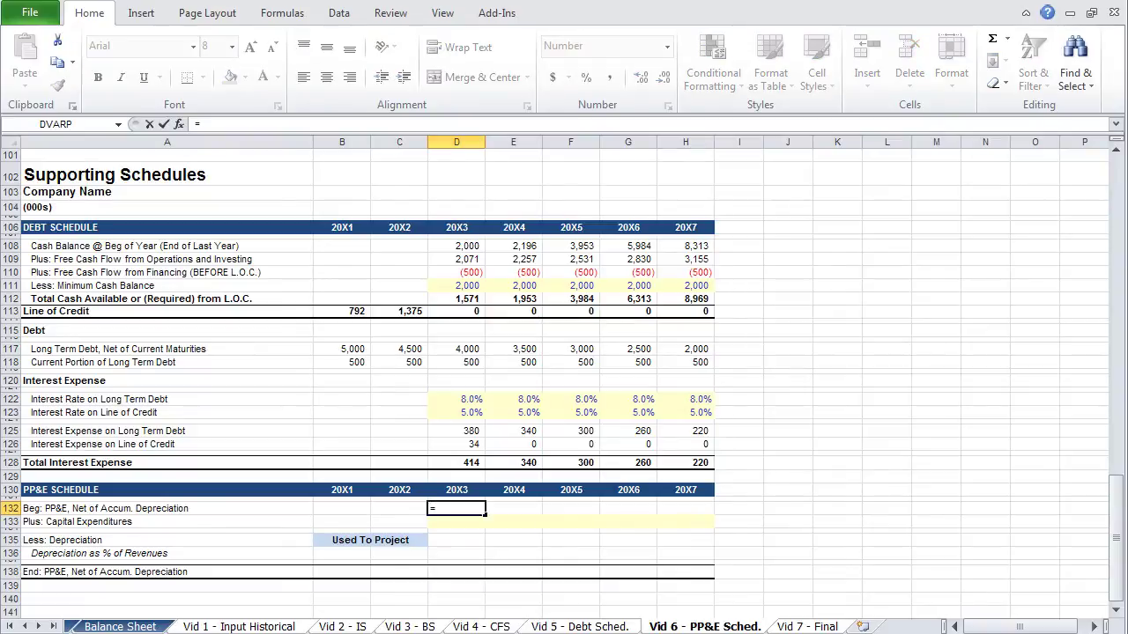
pyautogui.press('Left')
pyautogui.press('Up')
pyautogui.press('Up')
pyautogui.press('Up')
pyautogui.press('Up')
pyautogui.press('Up')
pyautogui.press('Up')
pyautogui.press('Up')
pyautogui.press('Up')
pyautogui.press('Up')
pyautogui.press('Up')
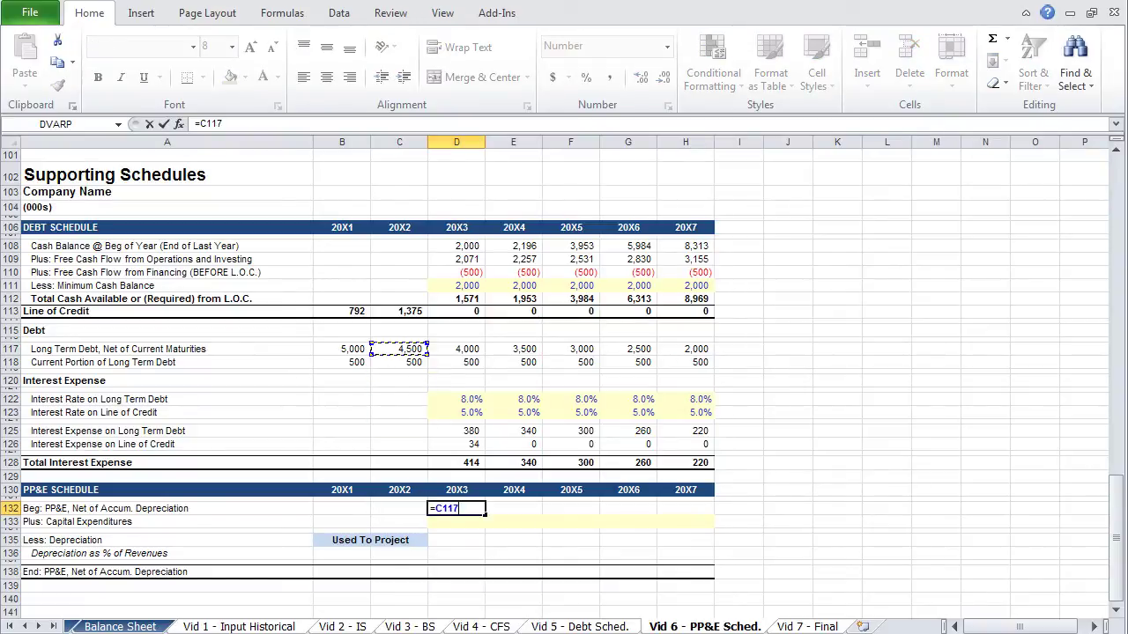
pyautogui.press('Up')
pyautogui.press('Up')
pyautogui.press('Up')
pyautogui.press('Up')
pyautogui.press('Up')
pyautogui.press('Up')
pyautogui.press('Up')
pyautogui.press('Up')
pyautogui.press('Up')
pyautogui.press('Up')
pyautogui.press('Up')
pyautogui.press('Up')
pyautogui.press('Up')
pyautogui.press('Up')
pyautogui.press('Up')
pyautogui.press('Up')
pyautogui.press('Up')
pyautogui.press('Up')
pyautogui.press('Up')
pyautogui.press('Up')
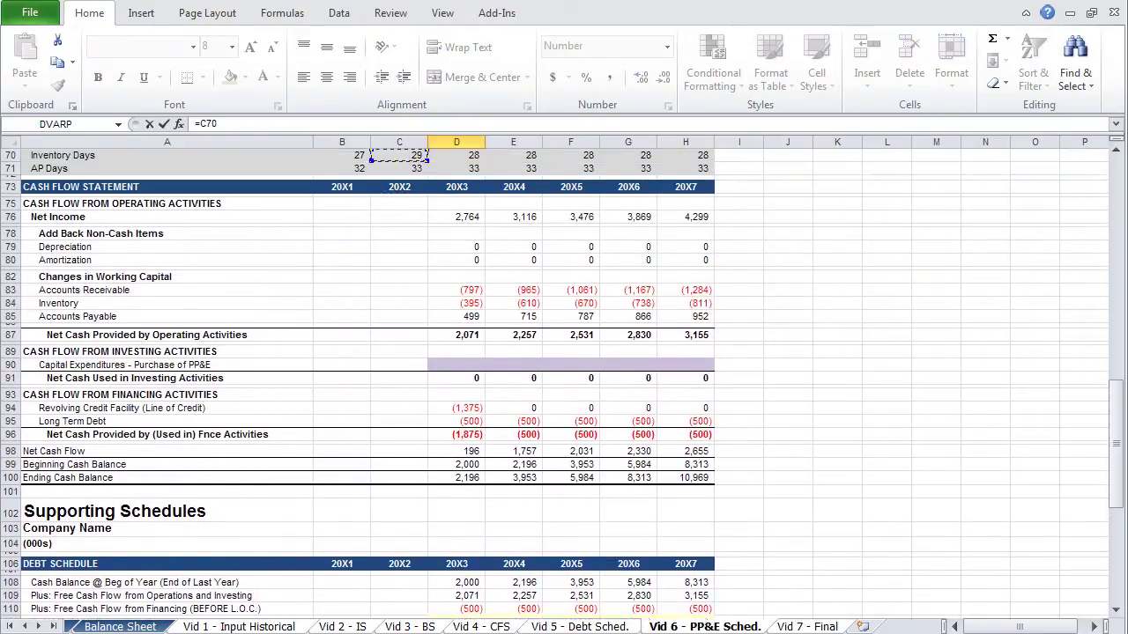
pyautogui.press('Up')
pyautogui.press('Up')
pyautogui.press('Up')
pyautogui.press('Up')
pyautogui.press('Up')
pyautogui.press('Up')
pyautogui.press('Up')
pyautogui.press('Up')
pyautogui.press('Up')
pyautogui.press('Up')
pyautogui.press('Up')
pyautogui.press('Up')
pyautogui.press('Up')
pyautogui.press('Up')
pyautogui.press('Up')
pyautogui.press('Up')
pyautogui.press('Up')
pyautogui.press('Up')
pyautogui.press('Up')
pyautogui.press('Up')
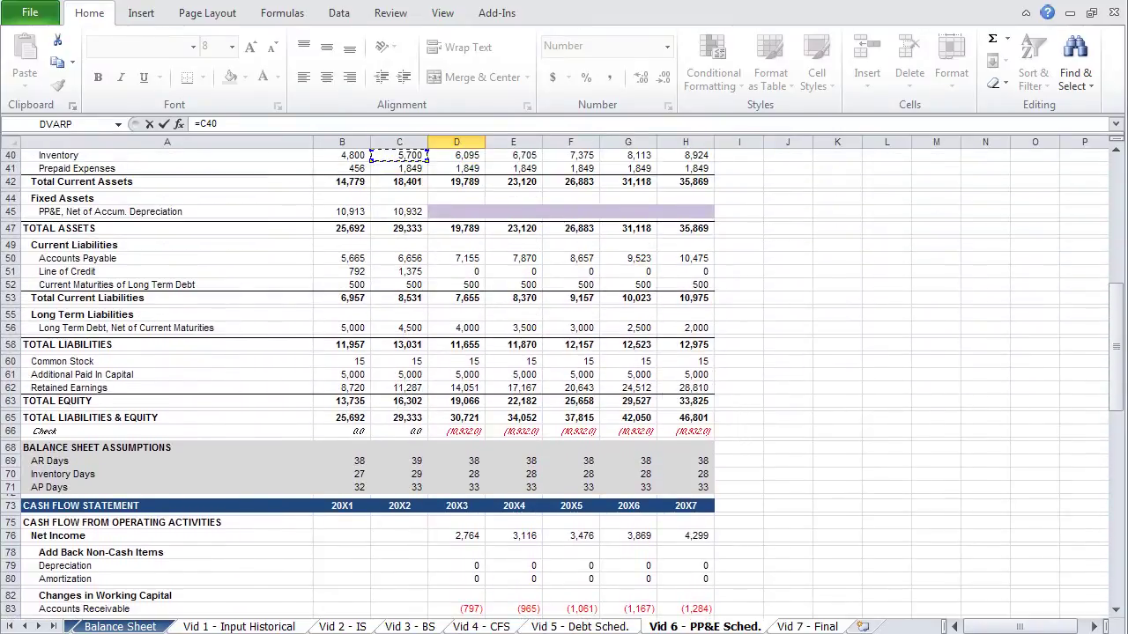
pyautogui.press('Up')
pyautogui.press('Up')
pyautogui.press('Down')
pyautogui.press('Down')
pyautogui.press('Down')
pyautogui.press('Down')
pyautogui.press('Down')
pyautogui.press('Down')
pyautogui.press('Return')
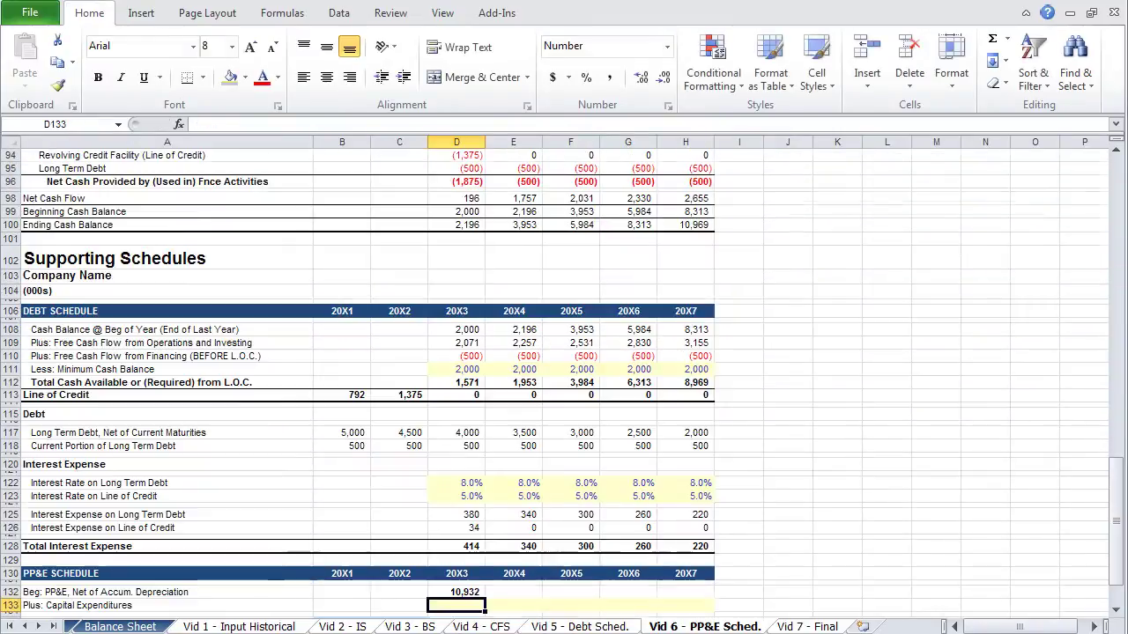
# - Calculate the 20X1 Depreciation as % of Revenues in B136 with =B31/B7 and extend the formula to 20X2
pyautogui.press('Down')
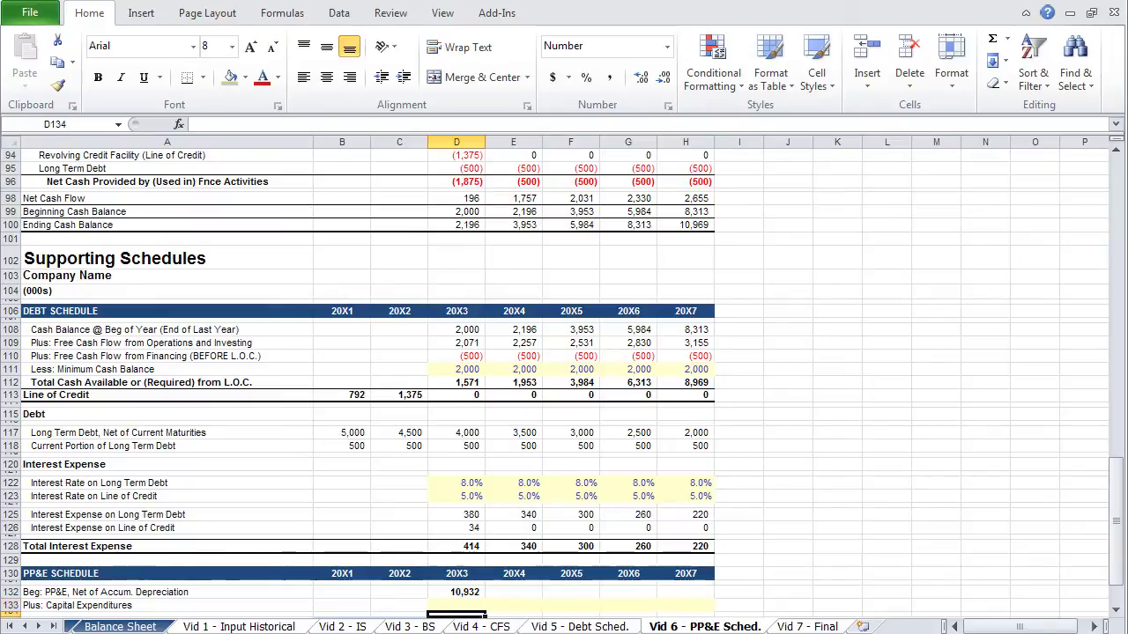
pyautogui.press('Down')
pyautogui.press('Down')
pyautogui.press('Left')
pyautogui.press('Left')
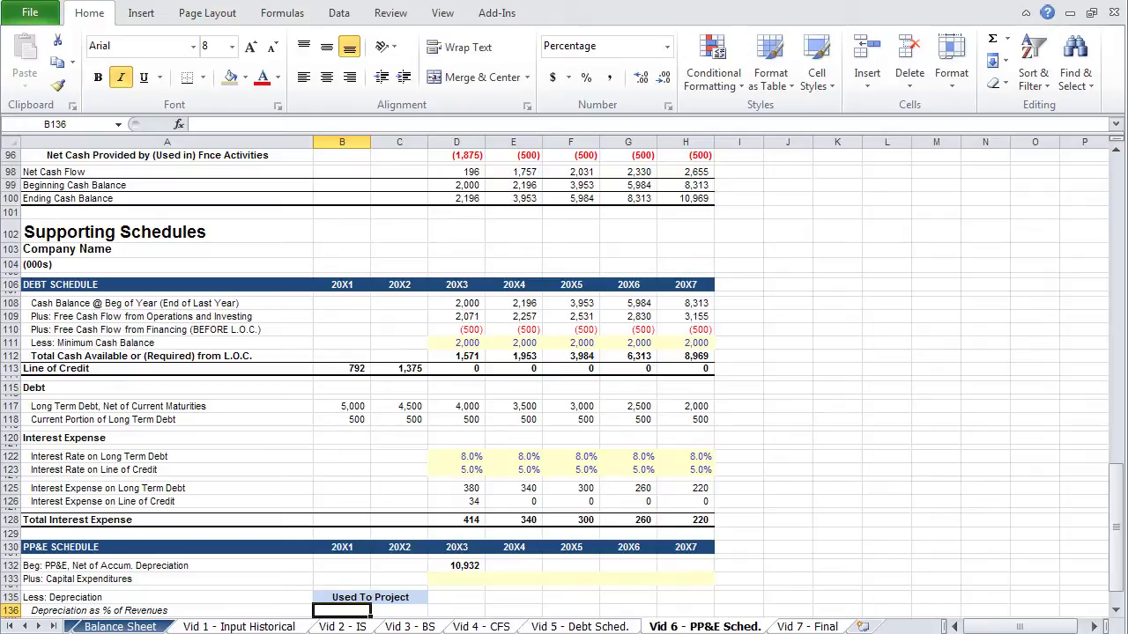
pyautogui.write('=')
pyautogui.press('Up')
pyautogui.press('Up')
pyautogui.press('Up')
pyautogui.press('Up')
pyautogui.press('Up')
pyautogui.press('Up')
pyautogui.press('Up')
pyautogui.press('Up')
pyautogui.press('Up')
pyautogui.press('Up')
pyautogui.press('Up')
pyautogui.press('Up')
pyautogui.press('Up')
pyautogui.press('Up')
pyautogui.press('Up')
pyautogui.press('Up')
pyautogui.press('Up')
pyautogui.press('Up')
pyautogui.press('Up')
pyautogui.press('Up')
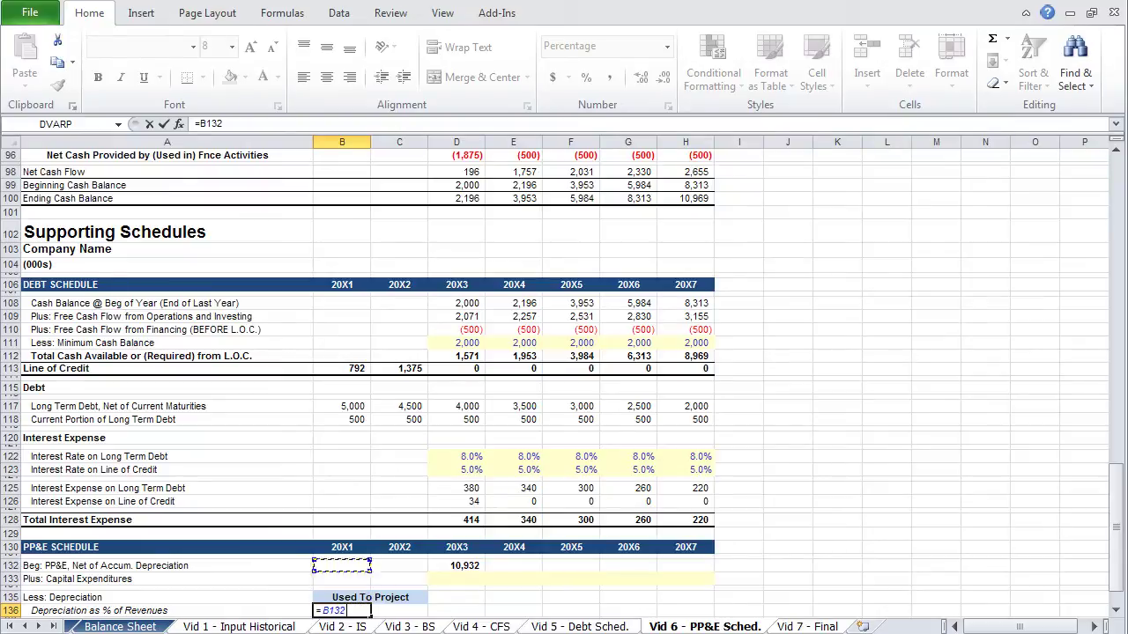
pyautogui.press('Up')
pyautogui.press('Up')
pyautogui.press('Up')
pyautogui.press('Up')
pyautogui.press('Up')
pyautogui.press('Up')
pyautogui.press('Up')
pyautogui.press('Up')
pyautogui.press('Up')
pyautogui.press('Up')
pyautogui.press('Up')
pyautogui.press('Up')
pyautogui.press('Up')
pyautogui.press('Up')
pyautogui.press('Up')
pyautogui.press('Up')
pyautogui.press('Up')
pyautogui.press('Up')
pyautogui.press('Up')
pyautogui.press('Up')
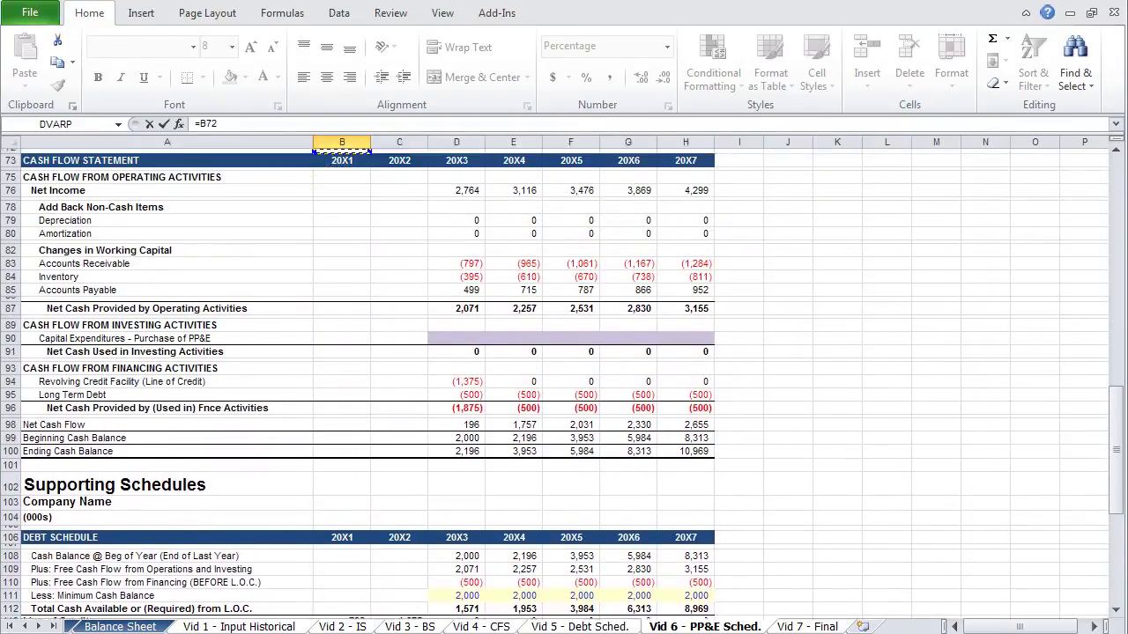
pyautogui.press('Up')
pyautogui.press('Up')
pyautogui.press('Up')
pyautogui.press('Up')
pyautogui.press('Up')
pyautogui.press('Up')
pyautogui.press('Up')
pyautogui.press('Up')
pyautogui.press('Up')
pyautogui.press('Up')
pyautogui.press('Up')
pyautogui.press('Up')
pyautogui.press('Up')
pyautogui.press('Up')
pyautogui.press('Up')
pyautogui.press('Up')
pyautogui.press('Up')
pyautogui.press('Up')
pyautogui.press('Up')
pyautogui.press('Up')
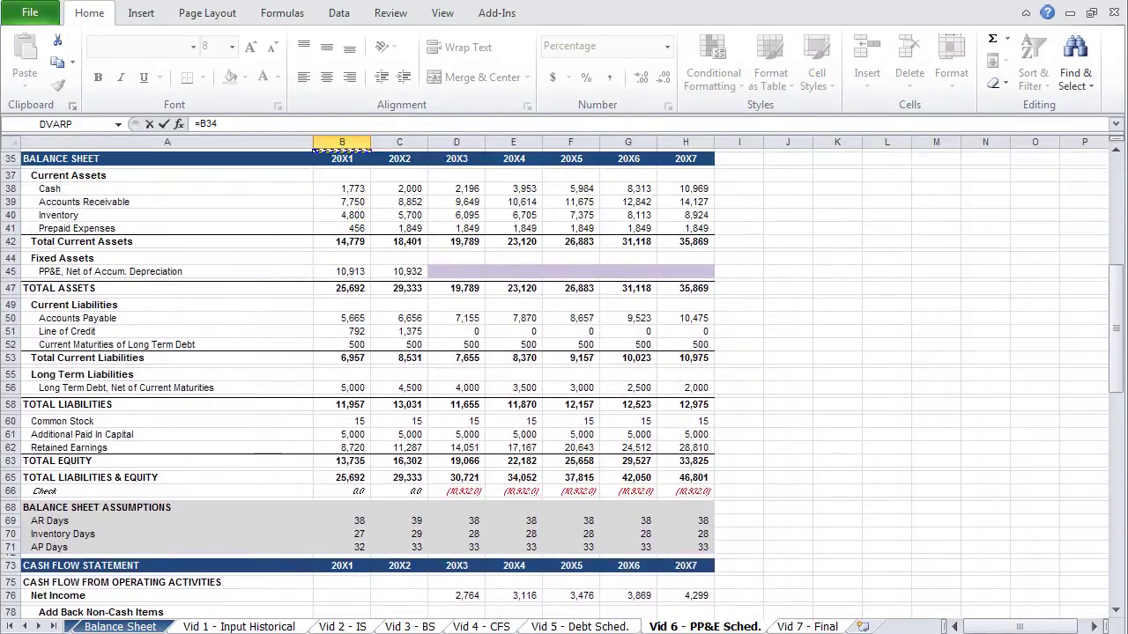
pyautogui.press('Down')
pyautogui.press('Down')
pyautogui.press('Down')
pyautogui.press('Down')
pyautogui.press('Down')
pyautogui.press('Down')
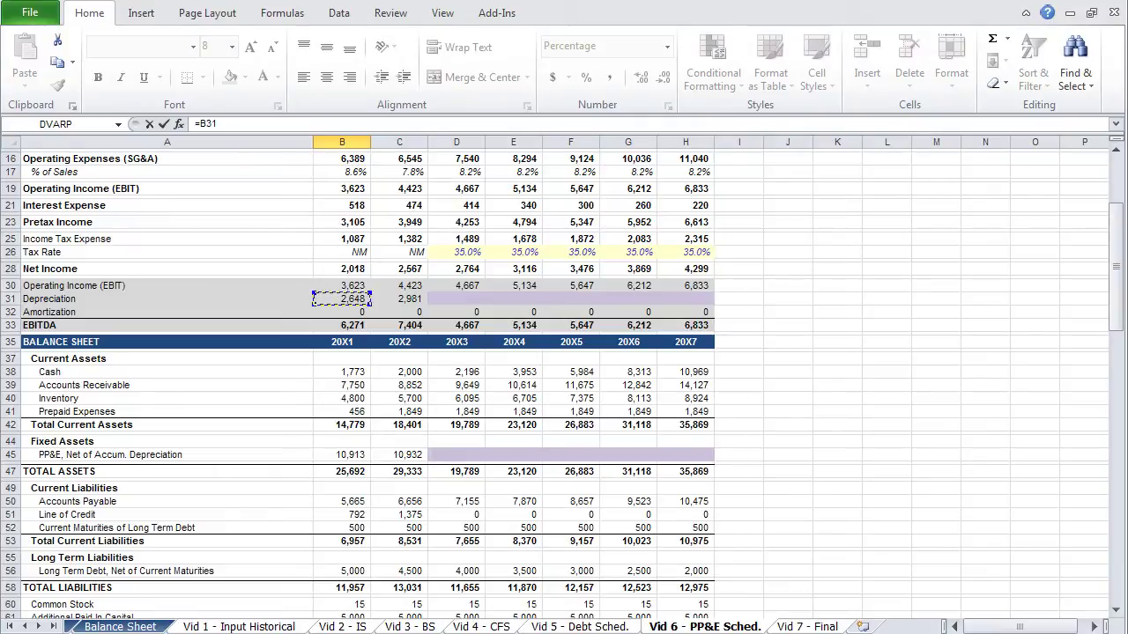
pyautogui.write('/')
pyautogui.press('pagedown')
pyautogui.press('pagedown')
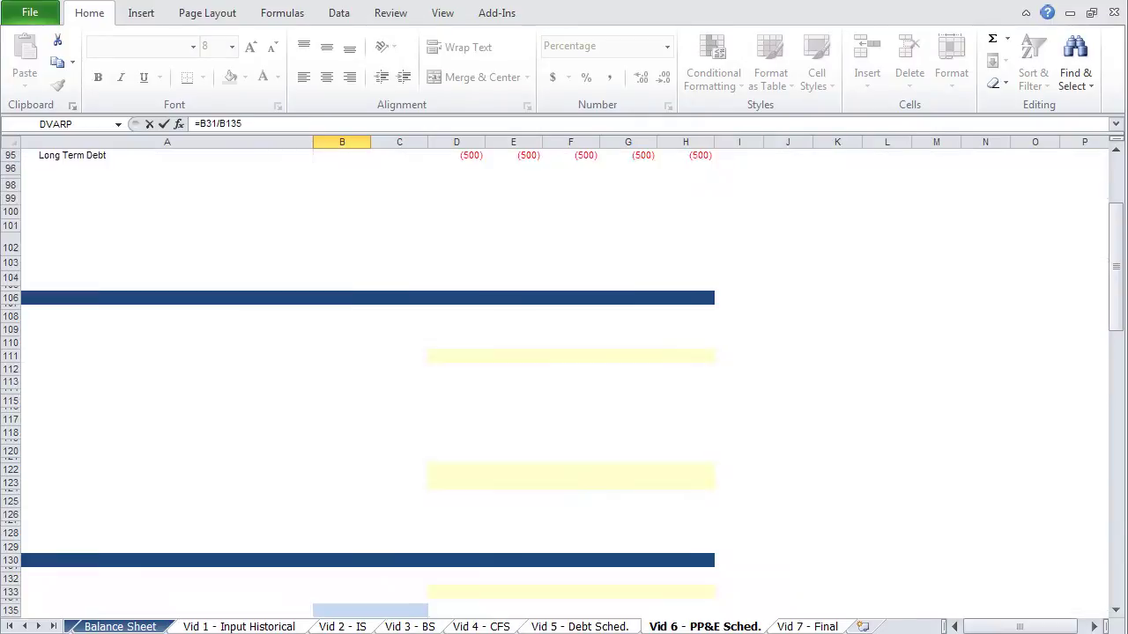
pyautogui.press('Up')
pyautogui.press('Up')
pyautogui.press('Up')
pyautogui.press('Up')
pyautogui.press('Up')
pyautogui.press('Up')
pyautogui.press('Up')
pyautogui.press('Up')
pyautogui.press('Up')
pyautogui.press('Up')
pyautogui.press('Up')
pyautogui.press('Up')
pyautogui.press('Up')
pyautogui.press('Up')
pyautogui.press('Up')
pyautogui.press('Up')
pyautogui.press('Up')
pyautogui.press('Up')
pyautogui.press('Up')
pyautogui.press('Up')
pyautogui.press('Up')
pyautogui.press('Up')
pyautogui.press('Up')
pyautogui.press('Up')
pyautogui.press('Up')
pyautogui.press('Up')
pyautogui.press('Up')
pyautogui.press('Up')
pyautogui.press('Up')
pyautogui.press('Up')
pyautogui.press('Up')
pyautogui.press('Up')
pyautogui.press('Up')
pyautogui.press('Up')
pyautogui.press('Up')
pyautogui.press('Up')
pyautogui.press('Up')
pyautogui.press('Up')
pyautogui.press('Up')
pyautogui.press('Up')
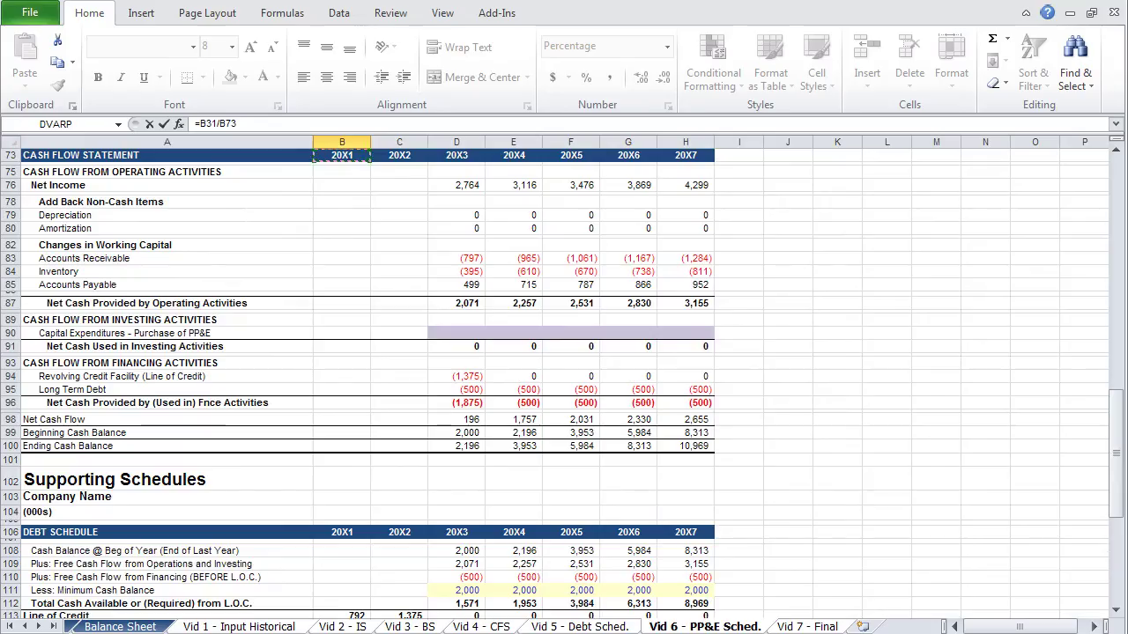
pyautogui.press('Up')
pyautogui.press('Up')
pyautogui.press('Up')
pyautogui.press('Up')
pyautogui.press('Up')
pyautogui.press('Up')
pyautogui.press('Up')
pyautogui.press('Up')
pyautogui.press('Up')
pyautogui.press('Up')
pyautogui.press('Up')
pyautogui.press('Up')
pyautogui.press('Up')
pyautogui.press('Up')
pyautogui.press('Up')
pyautogui.press('Up')
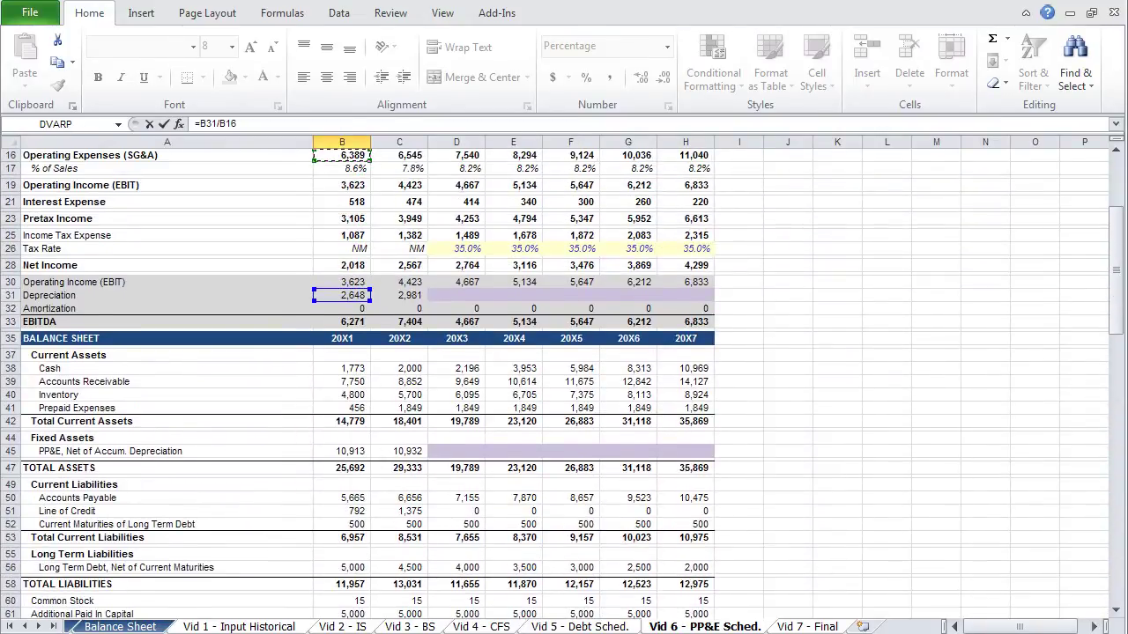
pyautogui.press('Down')
pyautogui.press('Down')
pyautogui.press('Down')
pyautogui.press('Down')
pyautogui.press('Down')
pyautogui.press('Down')
pyautogui.press('Return')
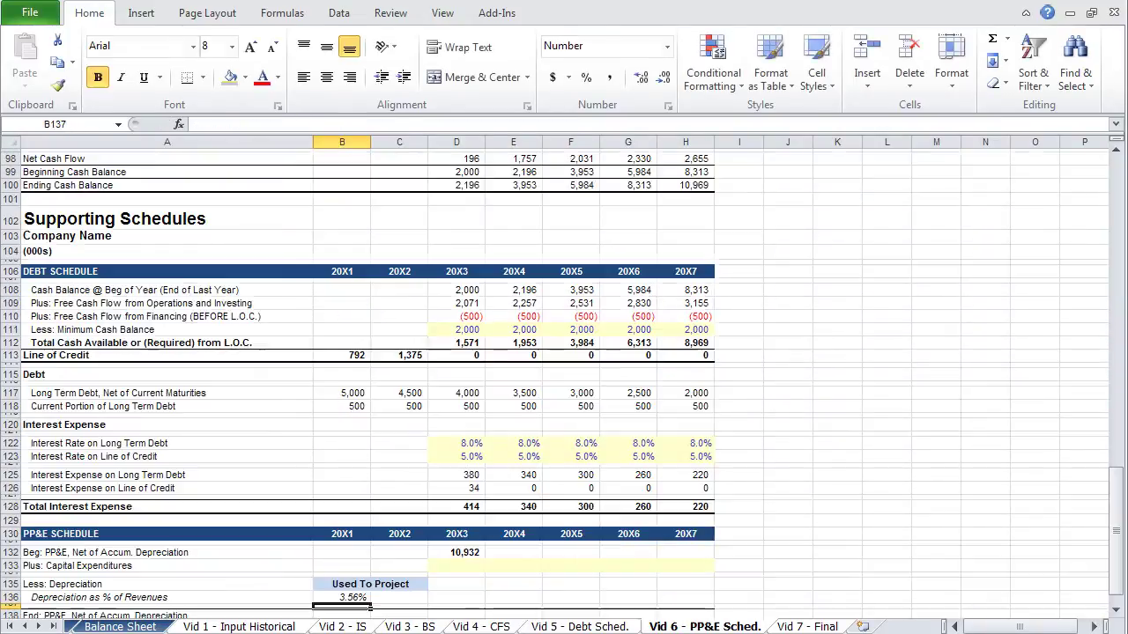
pyautogui.hotkey('shift', 'Right')
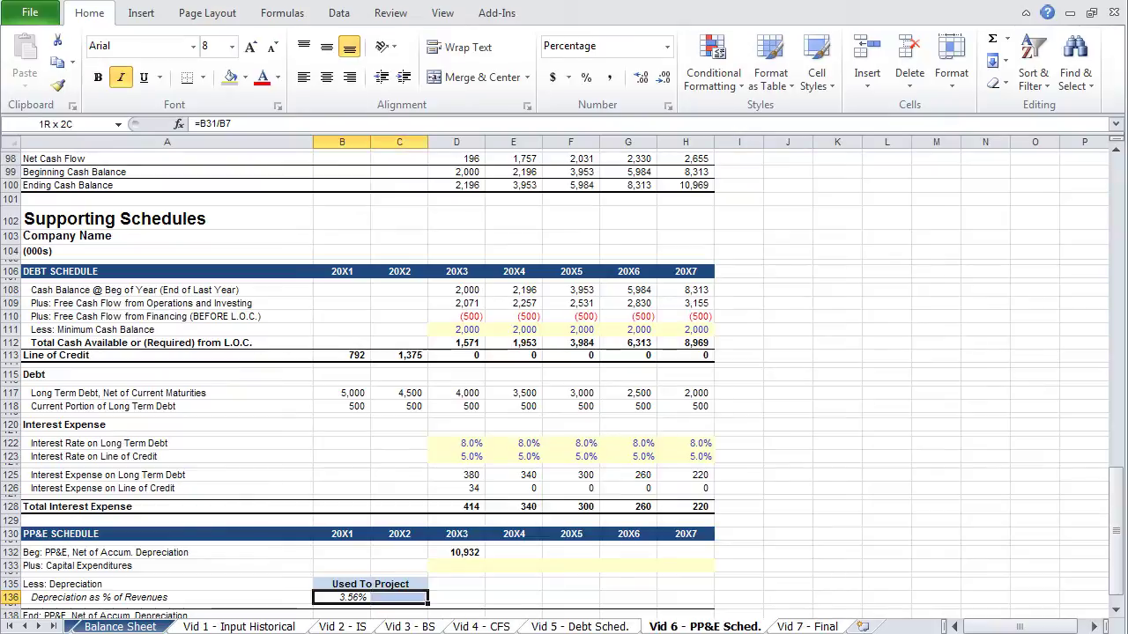
pyautogui.hotkey('ctrl', 'r')
# - Project the 20X3 Depreciation as % of Revenues in D136 as the historical average with =AVERAGE($B$136:$C$136)
pyautogui.press('Right')
pyautogui.press('Right')
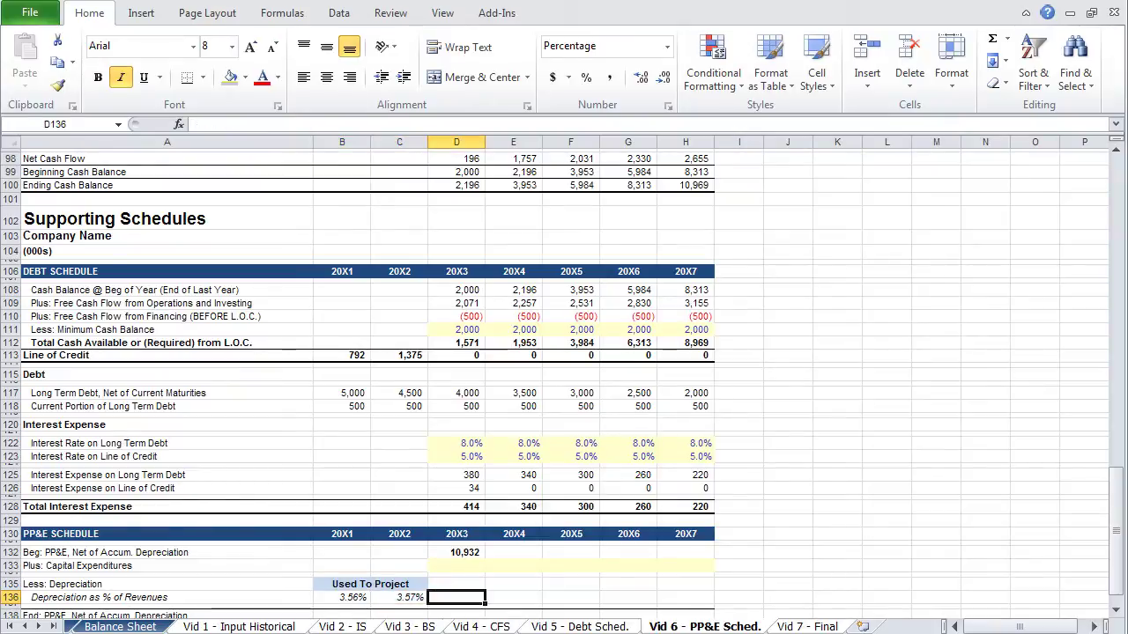
pyautogui.write('=')
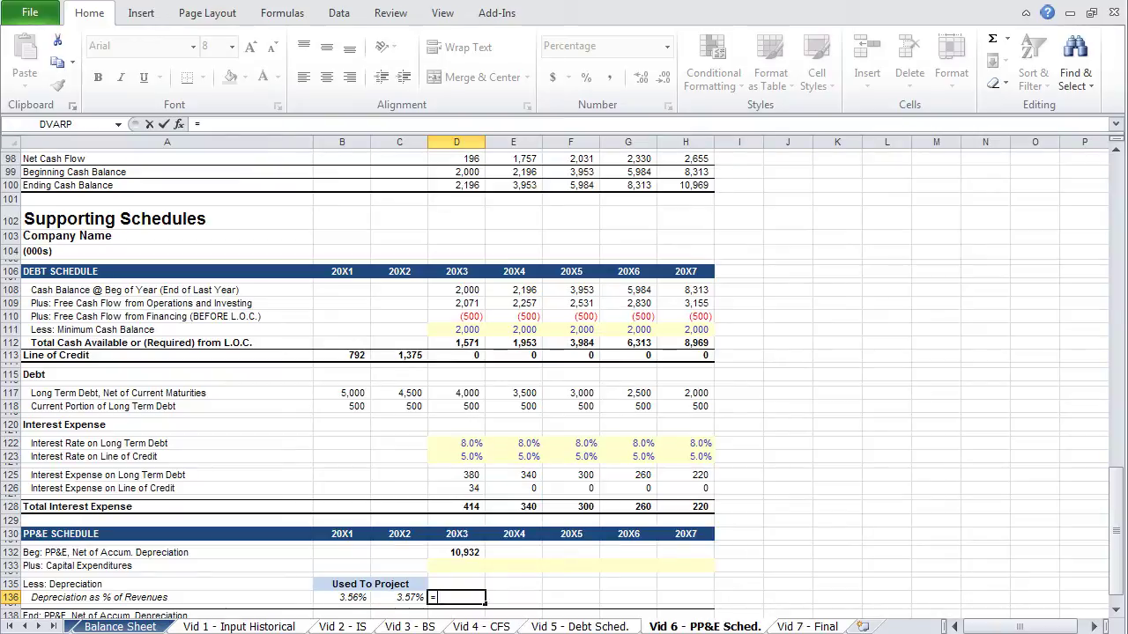
pyautogui.write('AVERAGE')
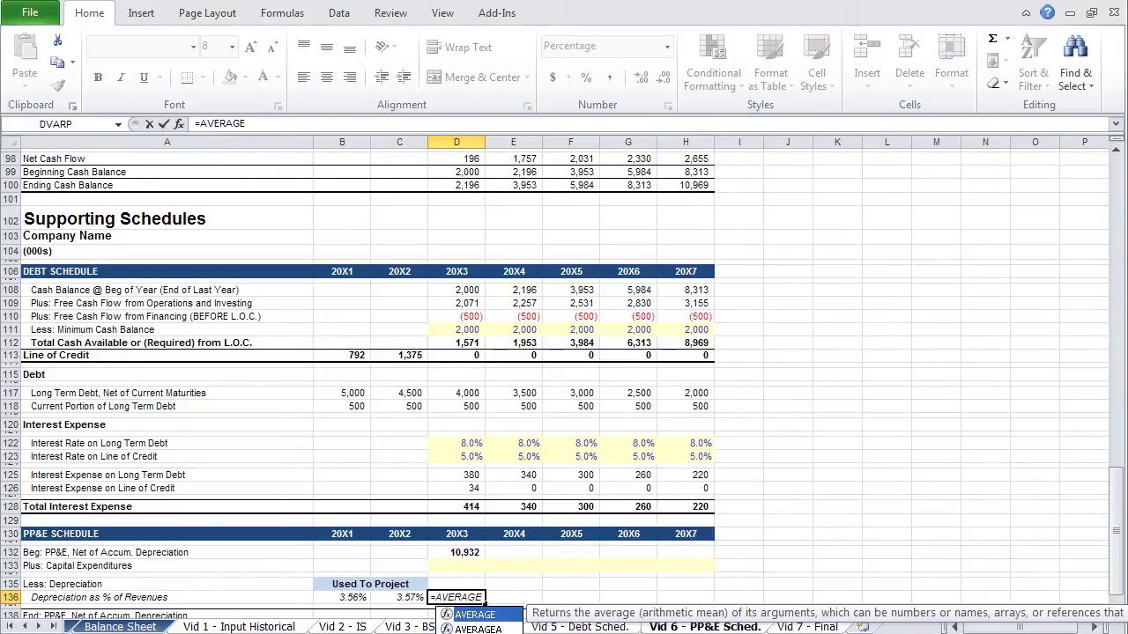
pyautogui.write('(')
pyautogui.moveTo(401, 597); pyautogui.dragTo(343, 597)
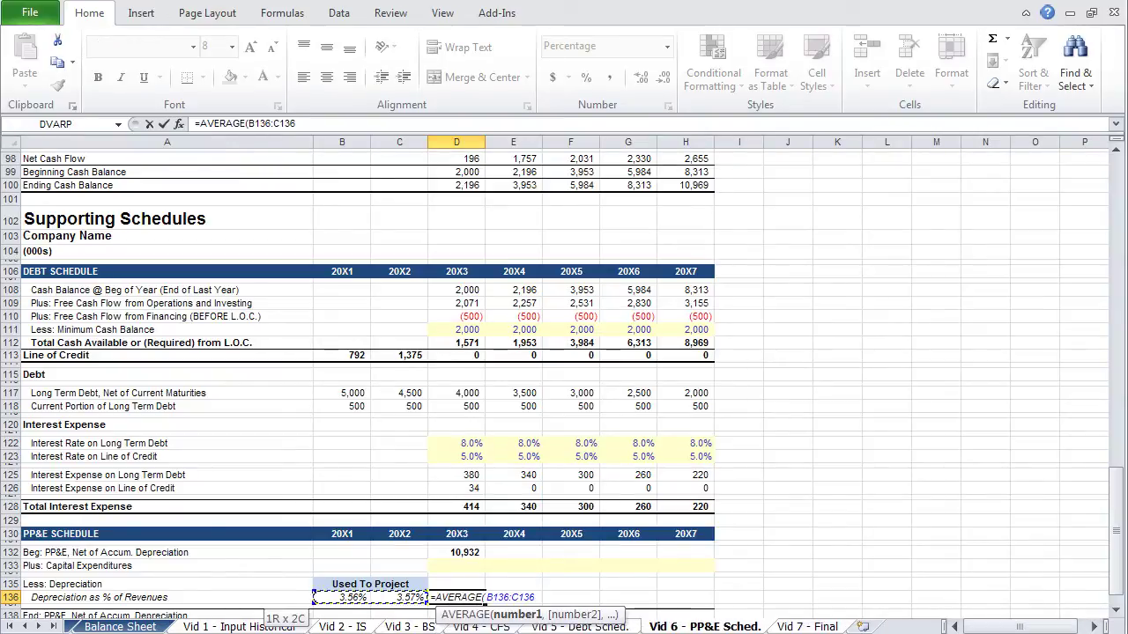
pyautogui.press('F4')
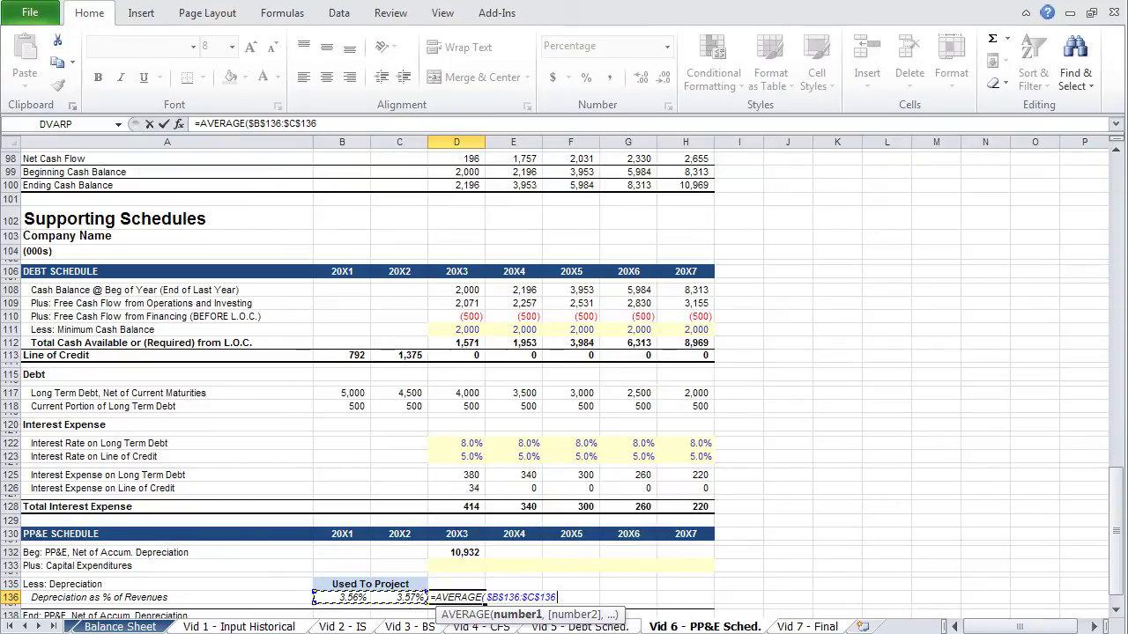
pyautogui.hotkey('ctrl', 'Return')
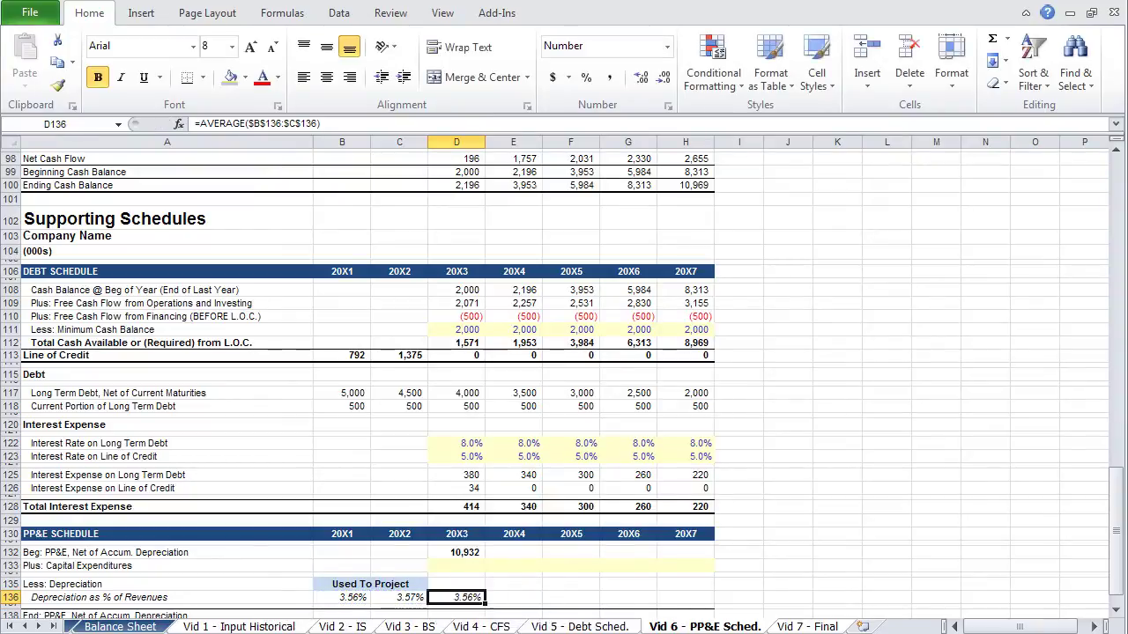
# - Extend the 20X3 average depreciation percentage formula across to 20X7 in row 136
pyautogui.hotkey('shift', 'Right')
pyautogui.hotkey('shift', 'Right')
pyautogui.hotkey('shift', 'Right')
pyautogui.hotkey('shift', 'Right')
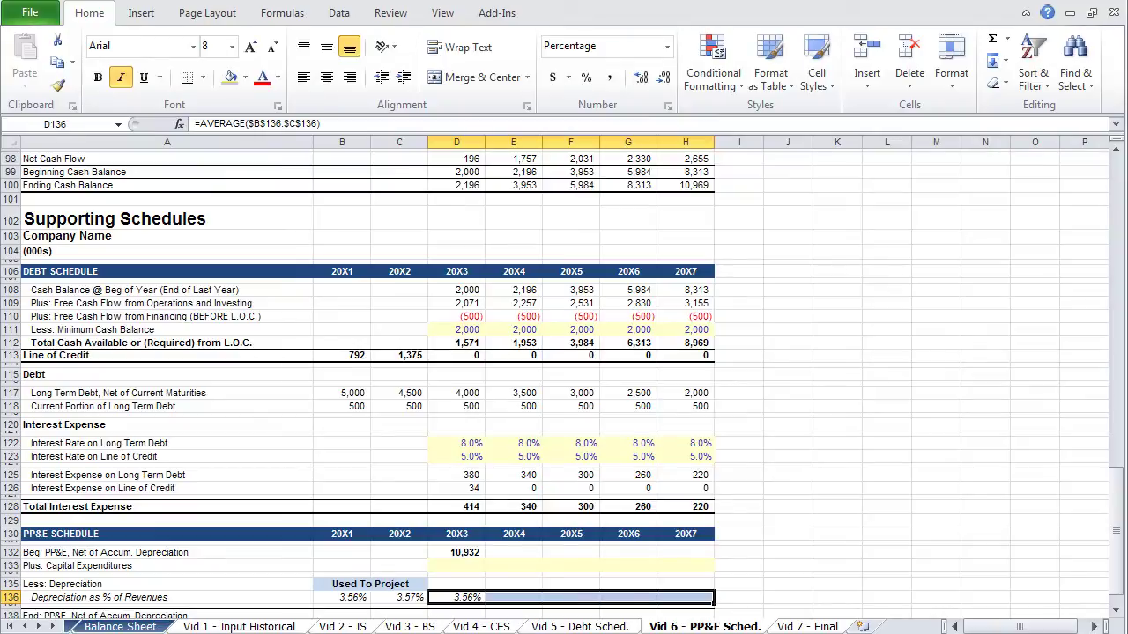
pyautogui.hotkey('ctrl', 'r')
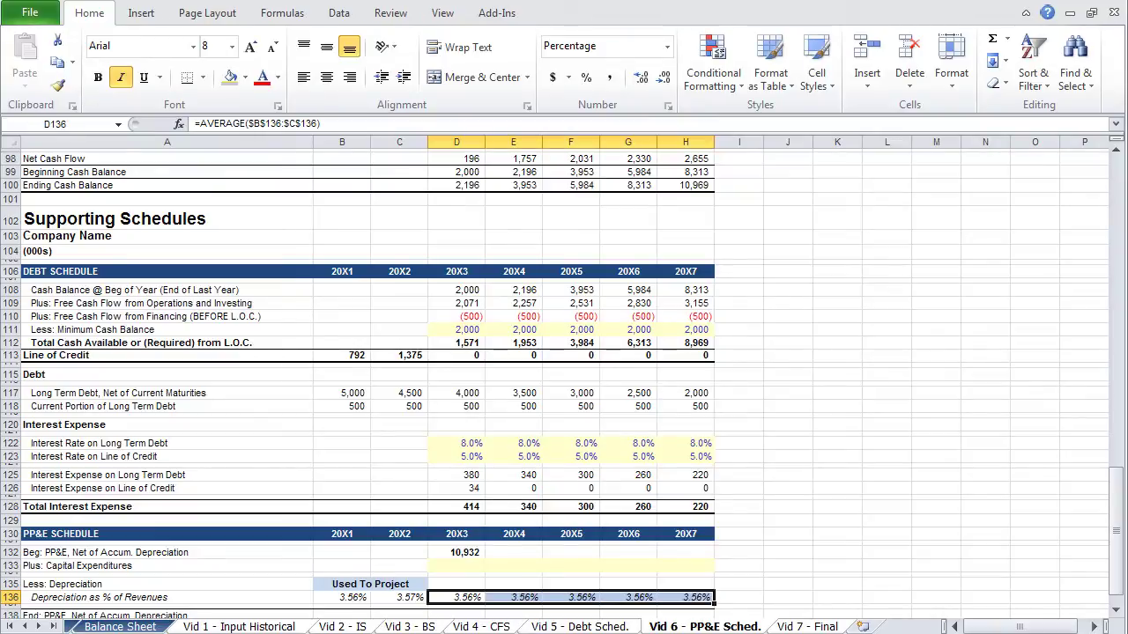
# - Calculate the 20X3 depreciation in D135 of the PP&E schedule as revenue times the depreciation percentage with =D7*D136
pyautogui.press('Up')
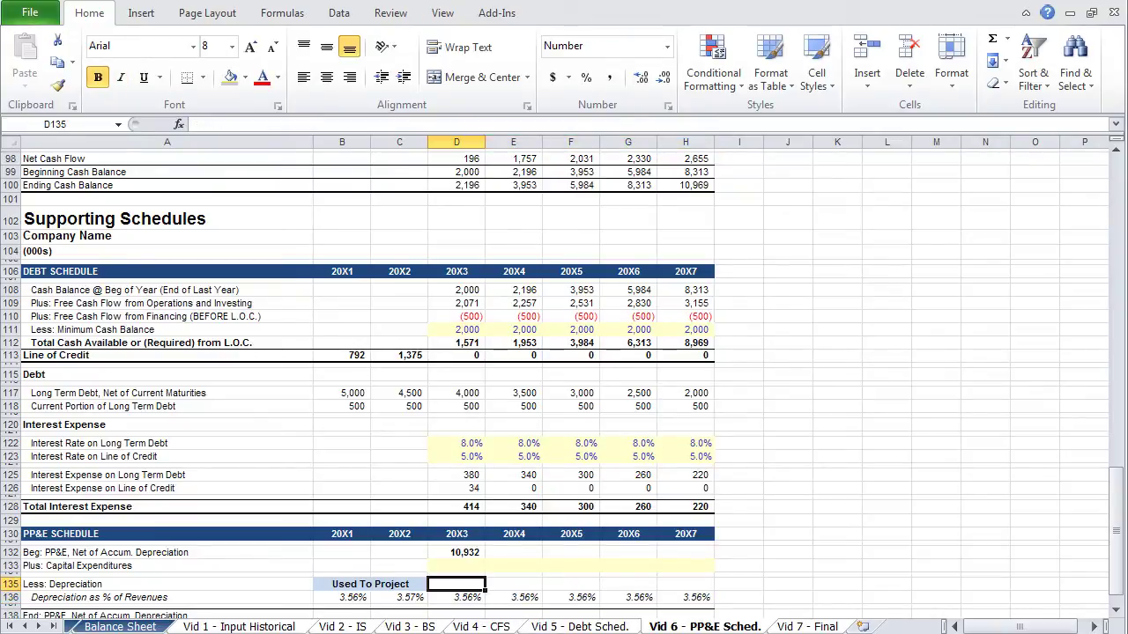
pyautogui.write('=')
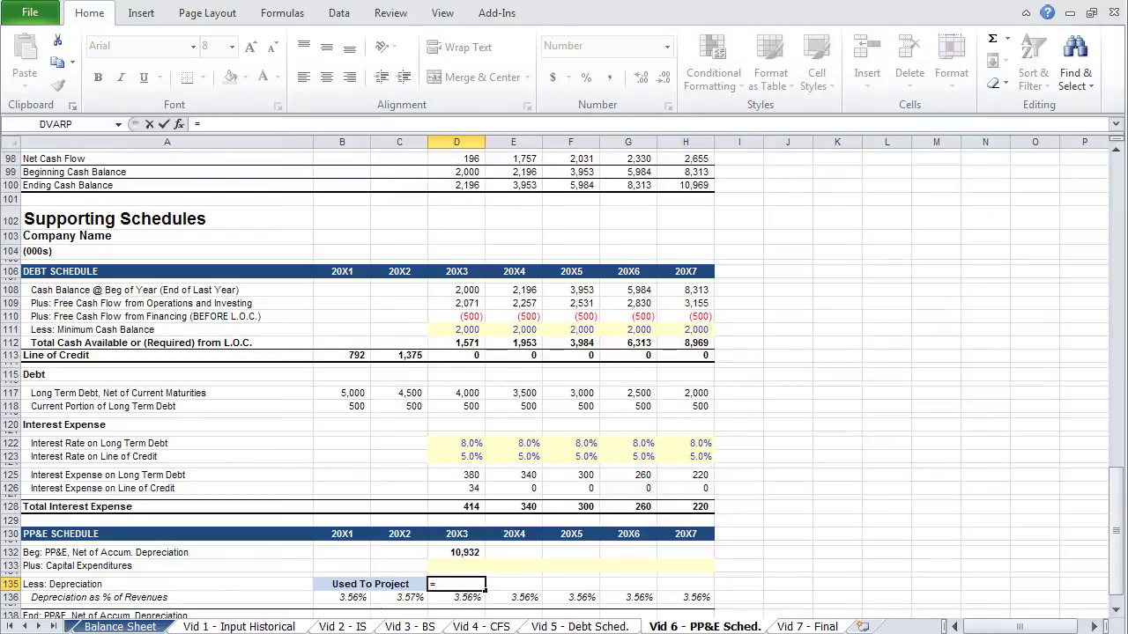
pyautogui.press('Up')
pyautogui.press('Up')
pyautogui.press('Up')
pyautogui.press('Up')
pyautogui.press('Up')
pyautogui.press('Up')
pyautogui.press('Up')
pyautogui.press('Up')
pyautogui.press('Up')
pyautogui.press('Up')
pyautogui.press('Up')
pyautogui.press('Up')
pyautogui.press('Up')
pyautogui.press('Up')
pyautogui.press('Up')
pyautogui.press('Up')
pyautogui.press('Up')
pyautogui.press('Up')
pyautogui.press('Up')
pyautogui.press('Up')
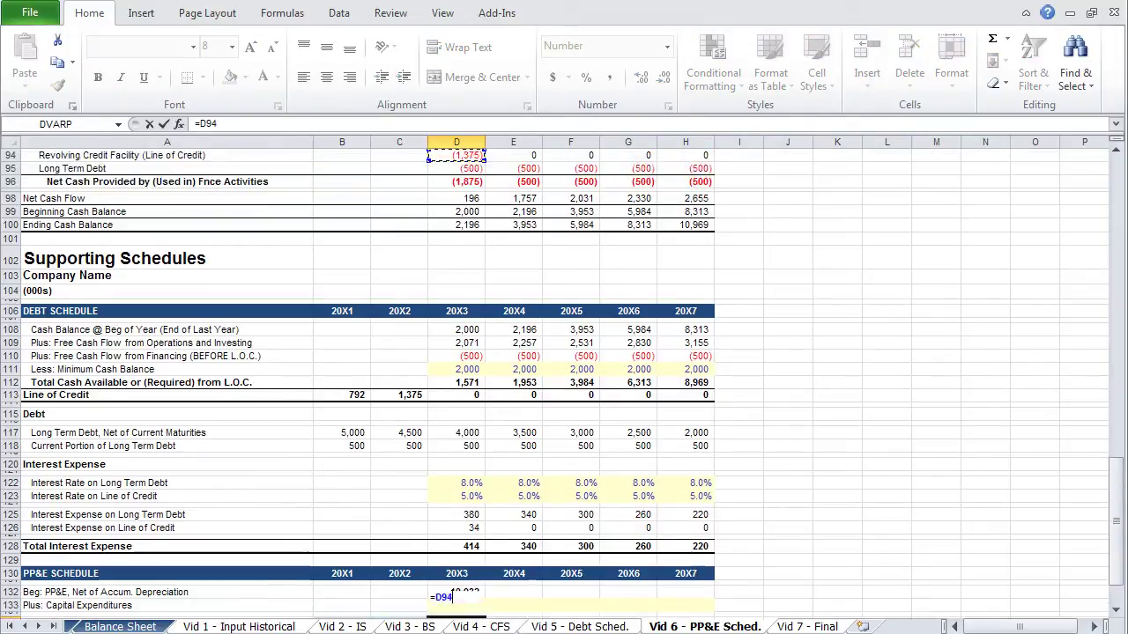
pyautogui.press('Up')
pyautogui.press('Up')
pyautogui.press('Up')
pyautogui.press('Up')
pyautogui.press('Up')
pyautogui.press('Up')
pyautogui.press('Up')
pyautogui.press('Up')
pyautogui.press('Up')
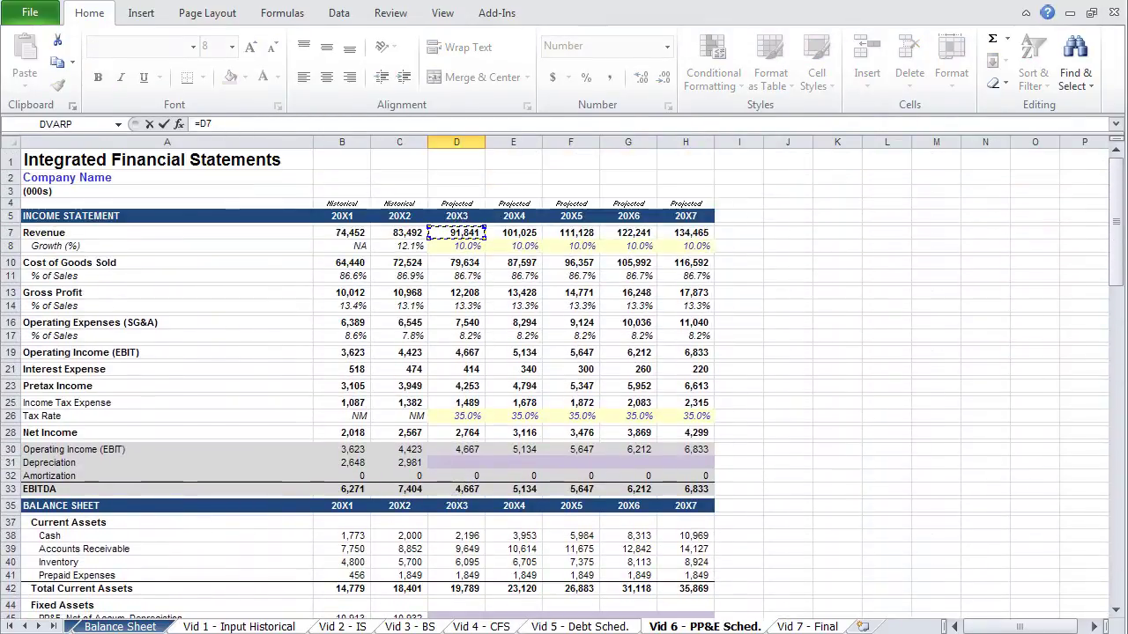
pyautogui.write('*')
pyautogui.press('Down')
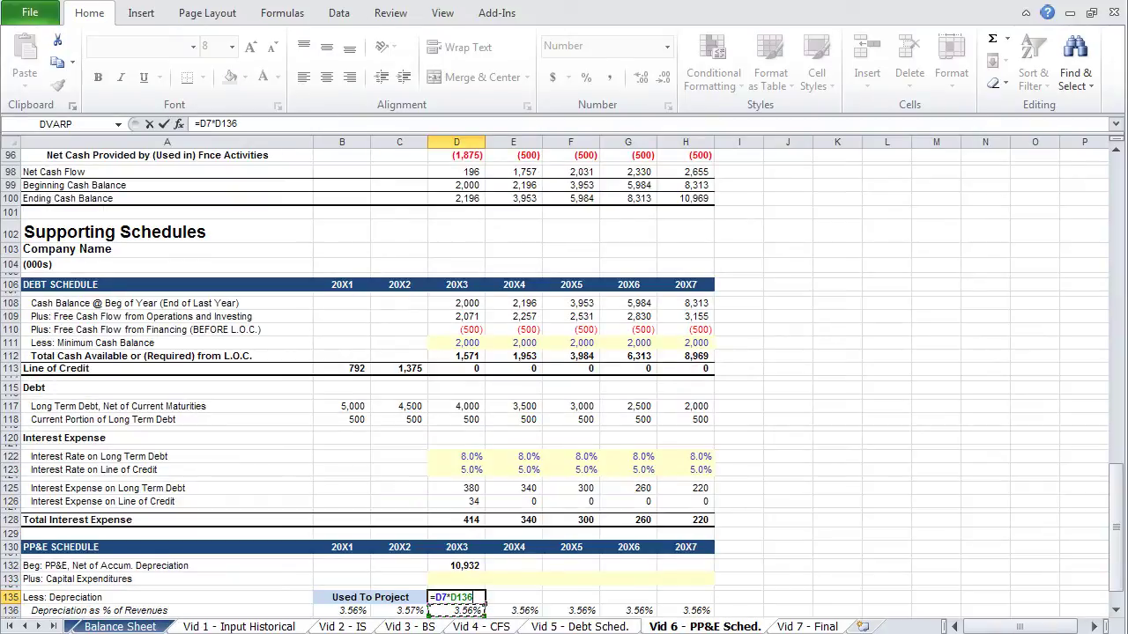
pyautogui.press('Return')
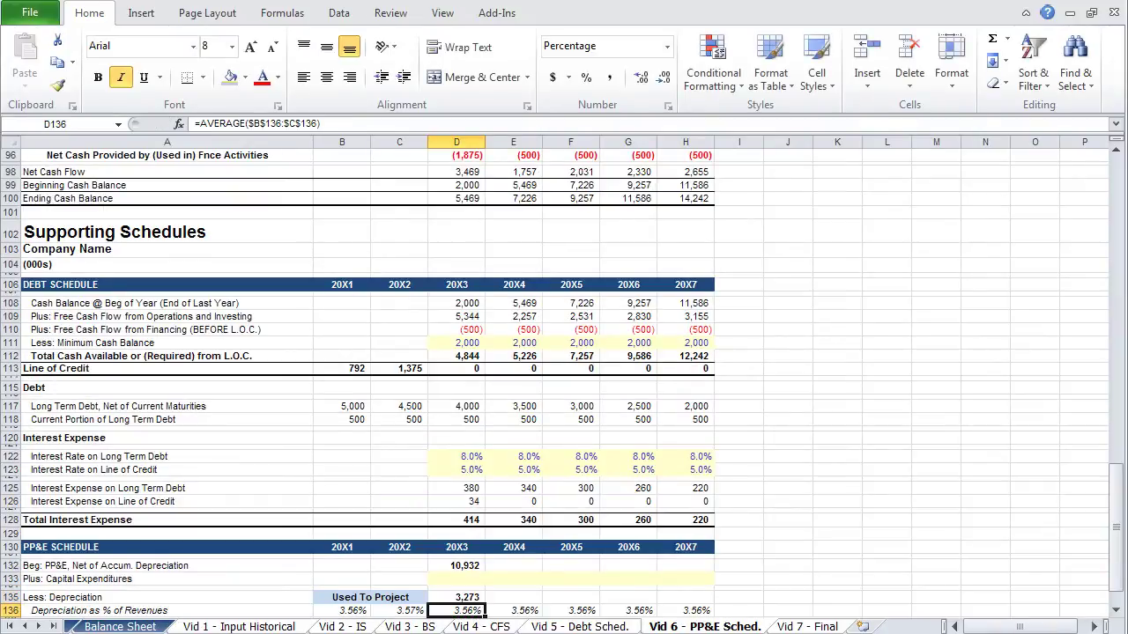
# - Extend the 20X3 depreciation formula in row 135 across to 20X7
pyautogui.press('Up')
pyautogui.hotkey('shift', 'Right')
pyautogui.hotkey('shift', 'Right')
pyautogui.hotkey('shift', 'Right')
pyautogui.hotkey('shift', 'Right')
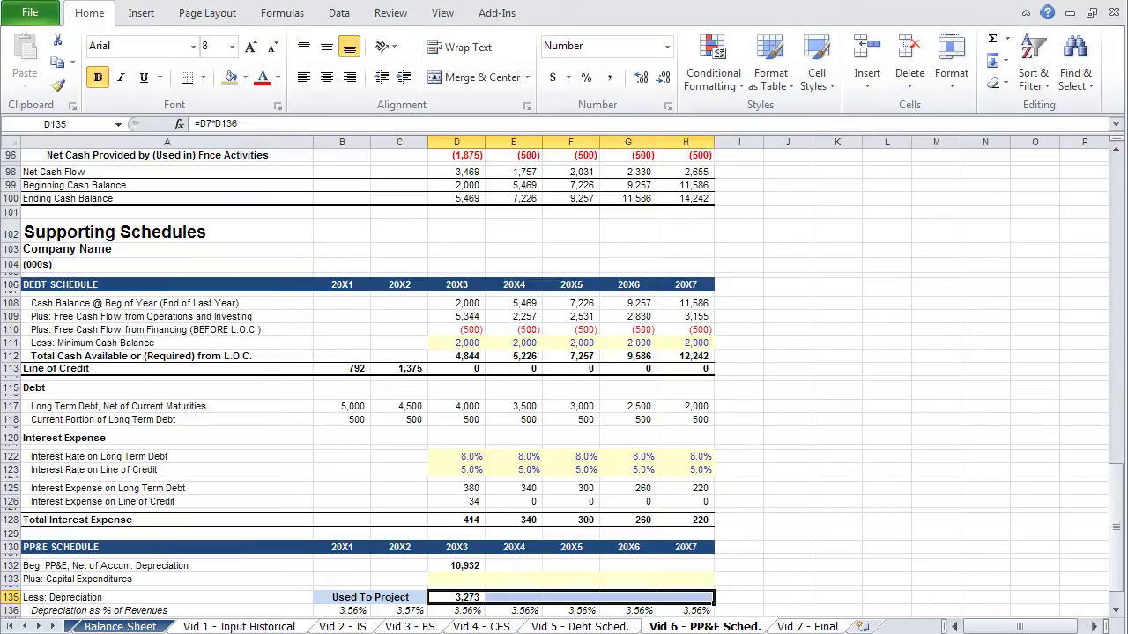
pyautogui.hotkey('ctrl', 'r')
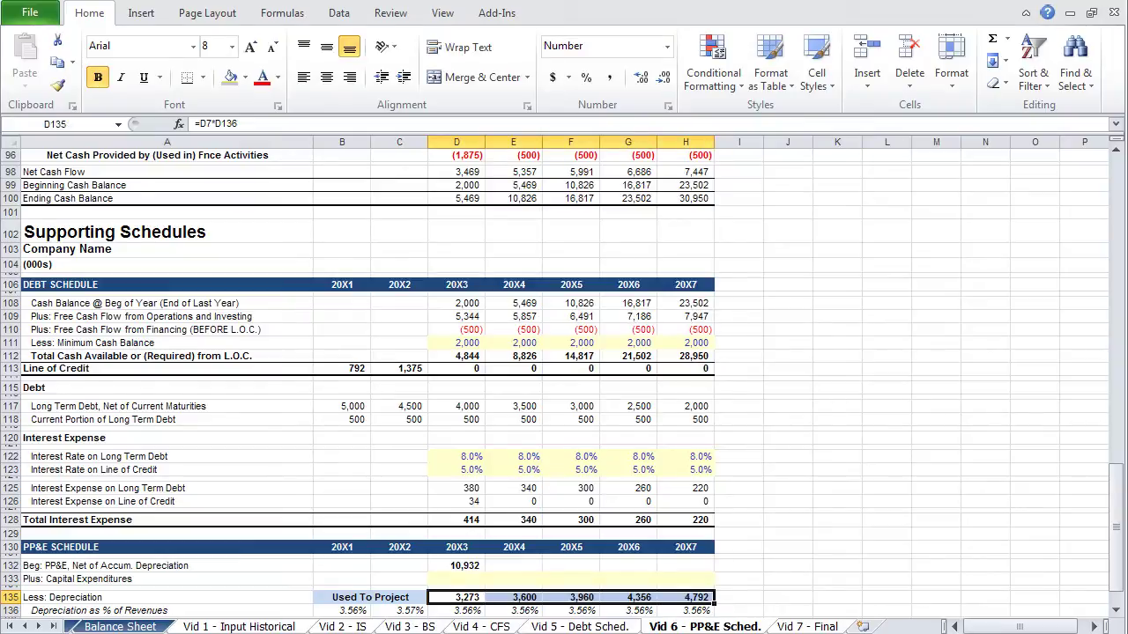
# - Enter 3500 as the 20X3 Capital Expenditures in D133 of the PP&E schedule
pyautogui.press('Up')
pyautogui.press('Up')
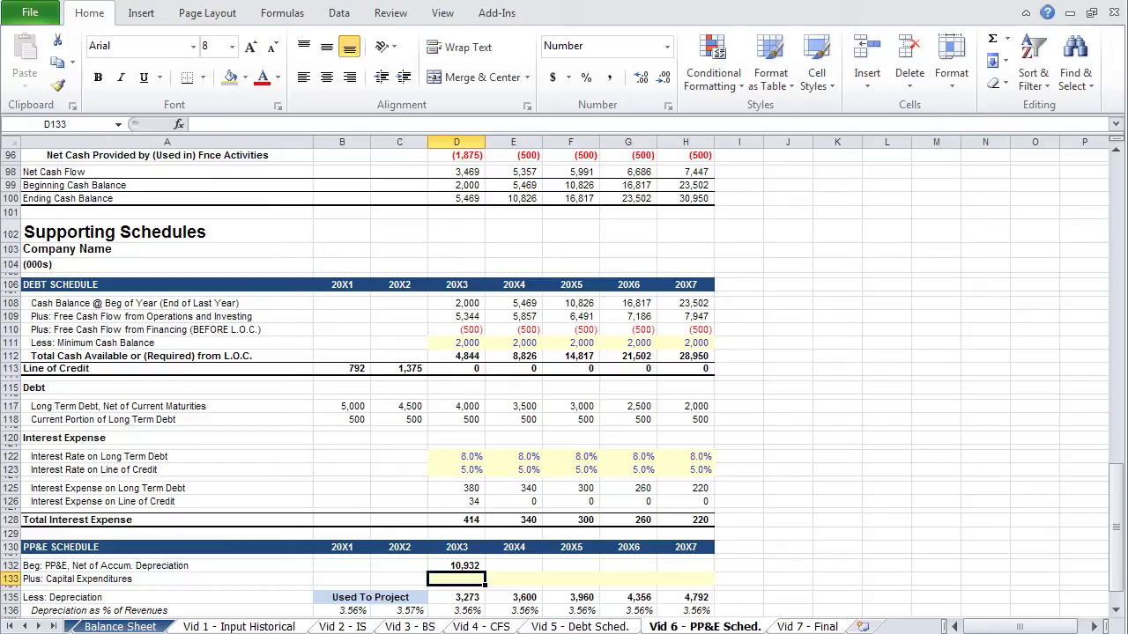
pyautogui.write('3500')
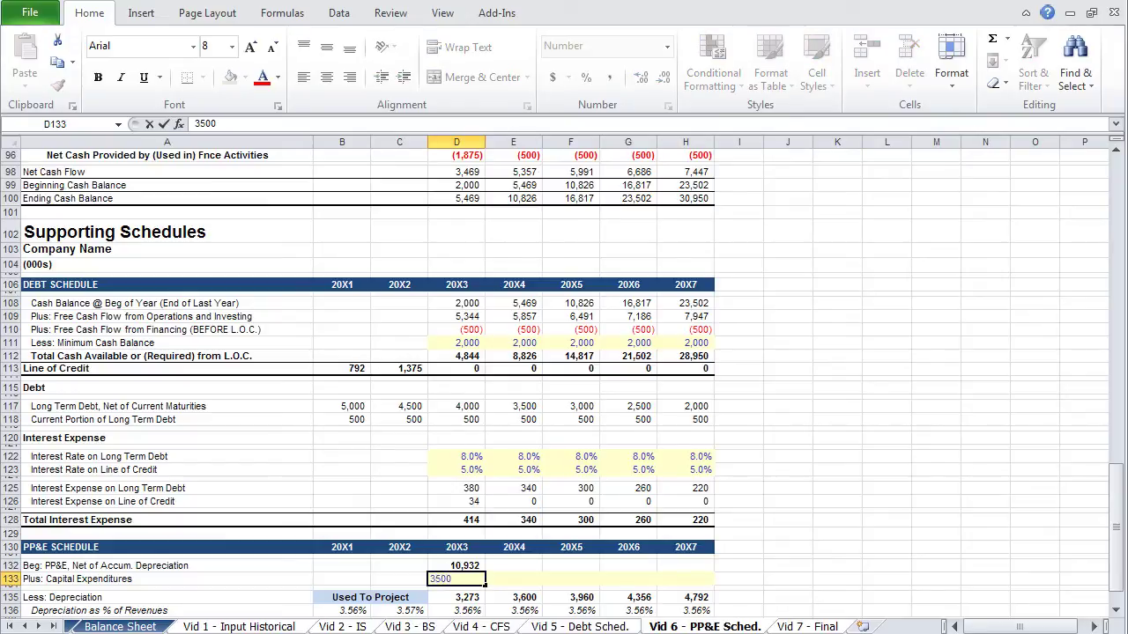
pyautogui.press('Tab')
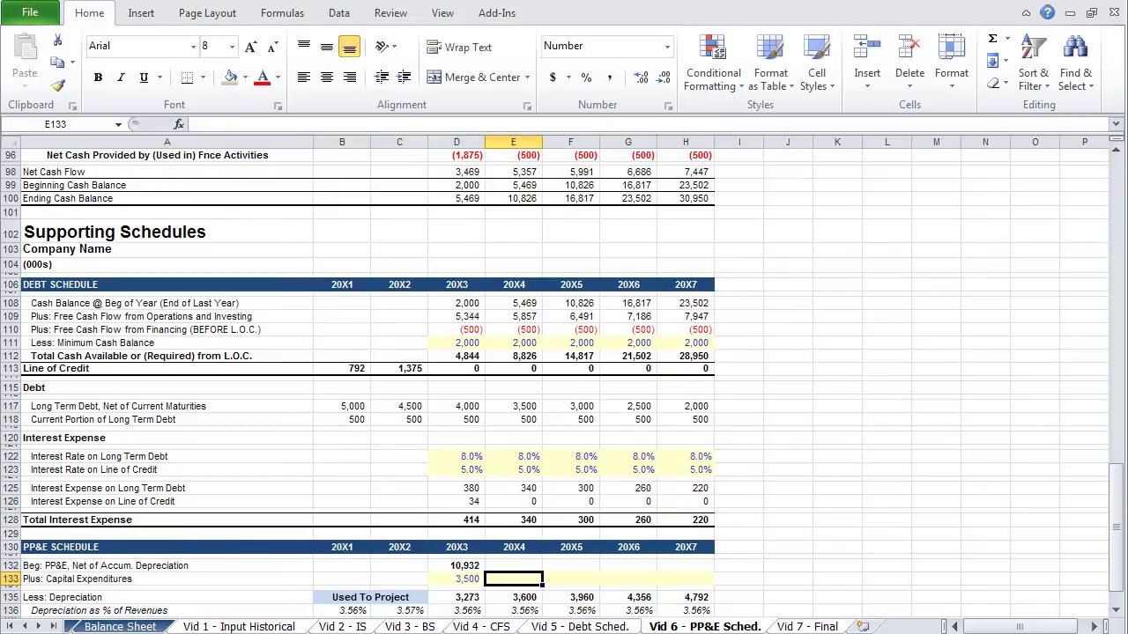
# - Project the 20X4 Capital Expenditures in E133 with +D133+500 and extend the formula across to 20X7
pyautogui.write('+')
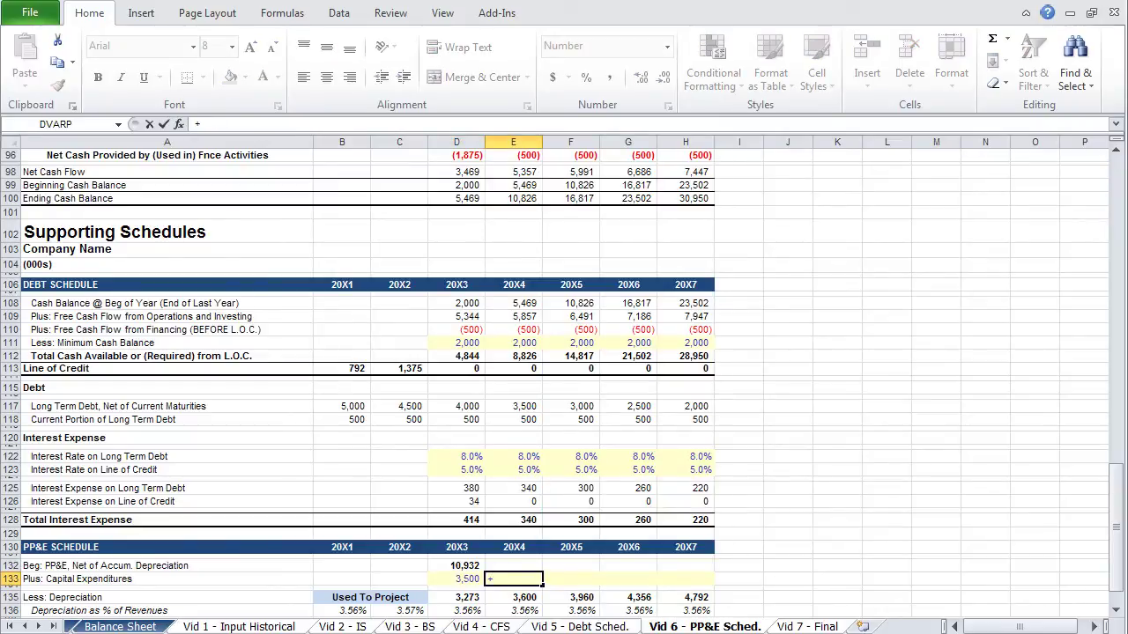
pyautogui.press('Left')
pyautogui.write('+500')
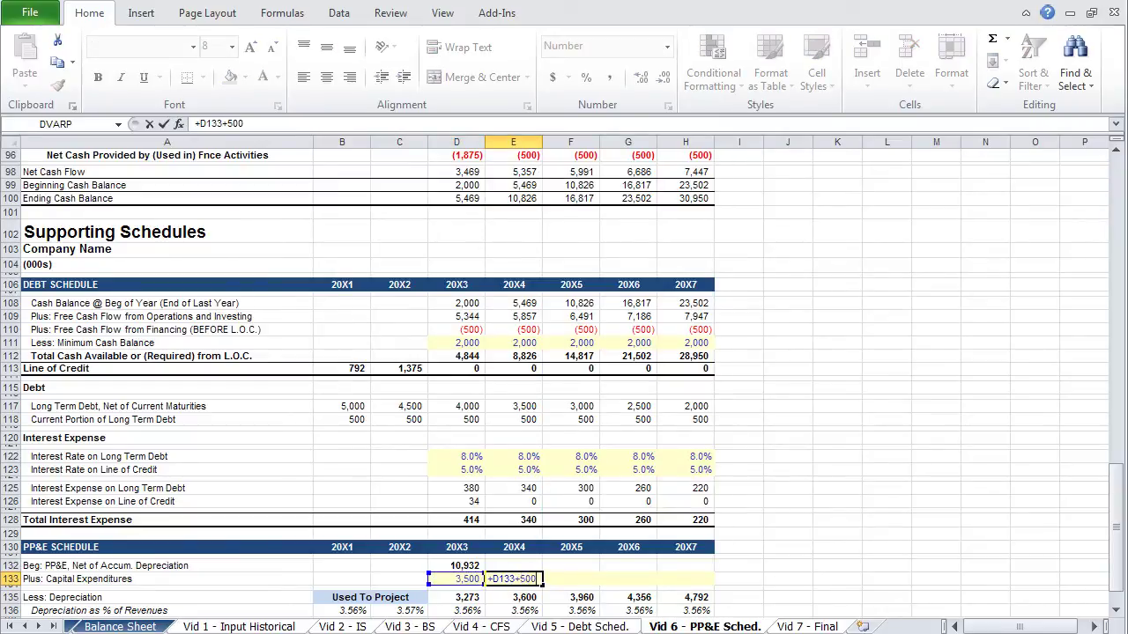
pyautogui.press('Return')
pyautogui.moveTo(513, 579); pyautogui.dragTo(686, 579)
pyautogui.hotkey('ctrl', 'r')
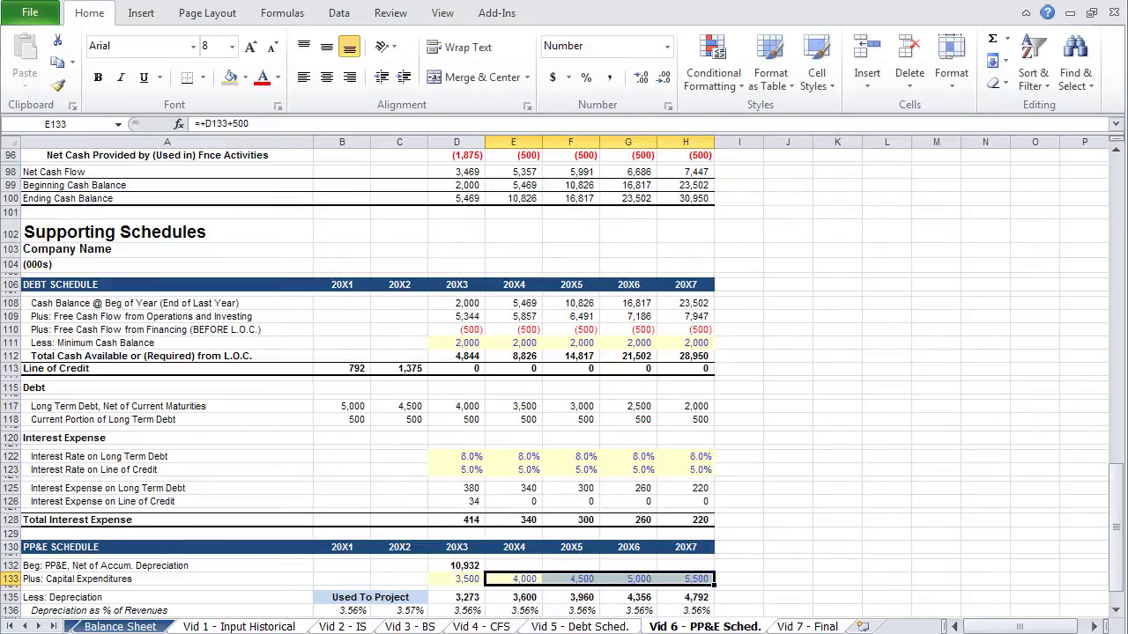
# - Calculate the 20X3 ending PP&E, Net of Accum. Depreciation in D138 with +D132+D133-D135 and extend the formula across to 20X7
pyautogui.press('Down')
pyautogui.press('Down')
pyautogui.press('Down')
pyautogui.press('Down')
pyautogui.press('Down')
pyautogui.press('Down')
pyautogui.press('Left')
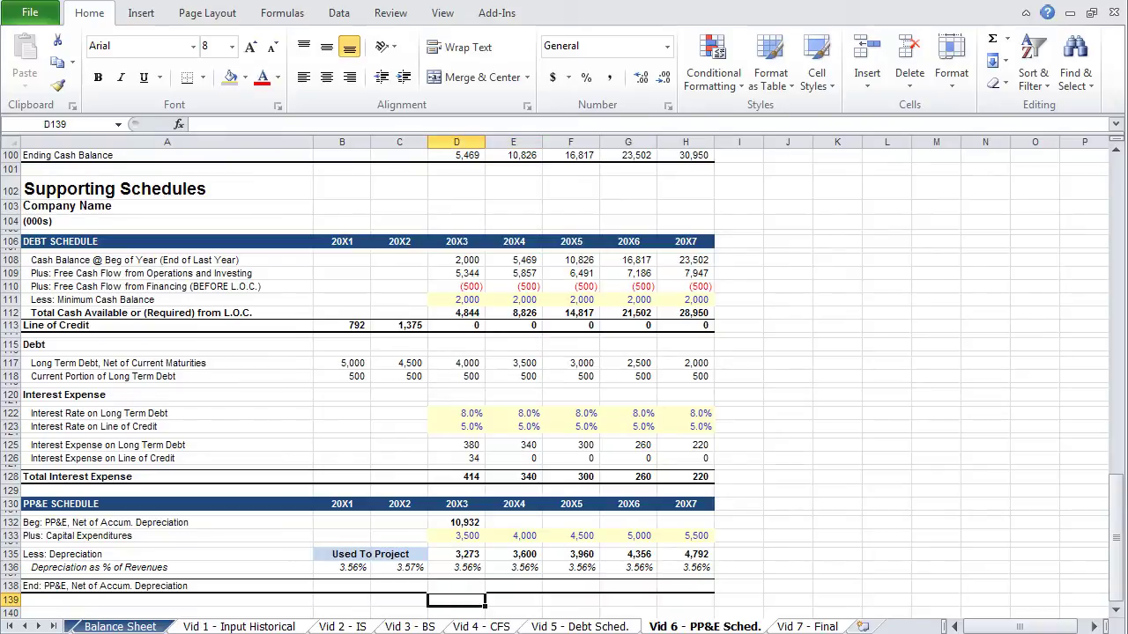
pyautogui.press('Up')
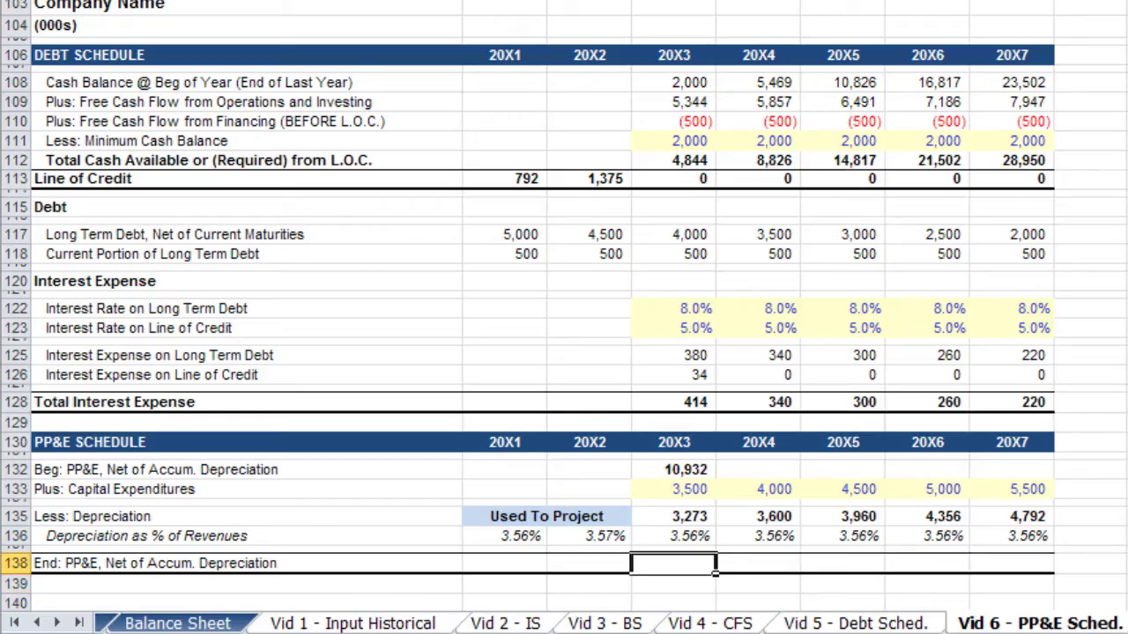
pyautogui.write('+')
pyautogui.press('Up')
pyautogui.press('Up')
pyautogui.press('Up')
pyautogui.press('Up')
pyautogui.press('Up')
pyautogui.press('Up')
pyautogui.write('+')
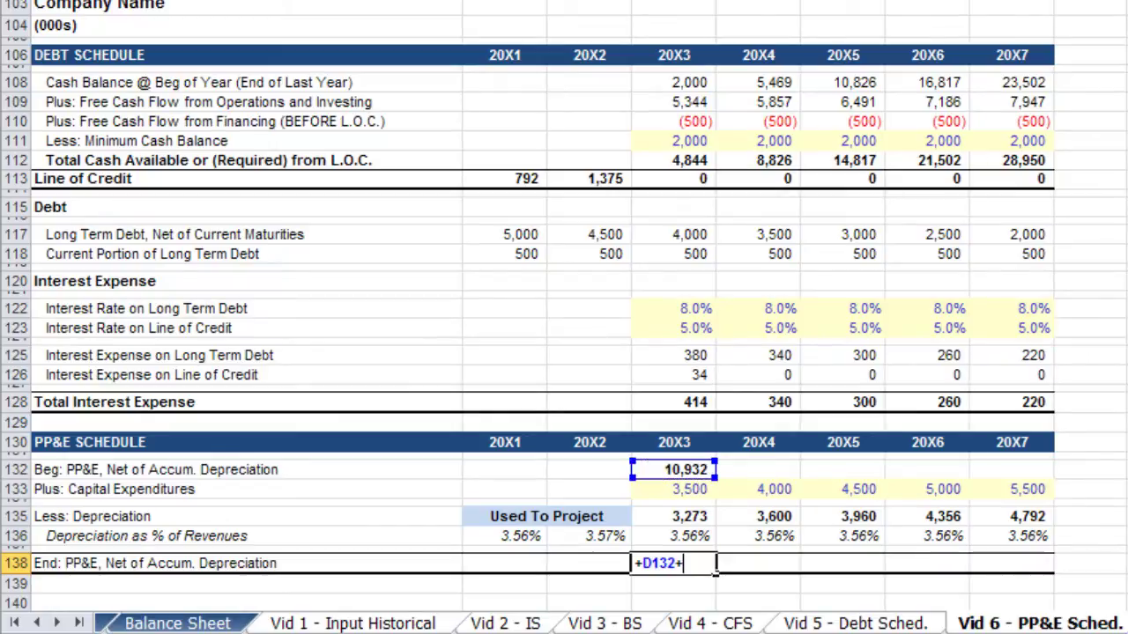
pyautogui.press('Up')
pyautogui.press('Up')
pyautogui.press('Up')
pyautogui.press('Up')
pyautogui.press('Up')
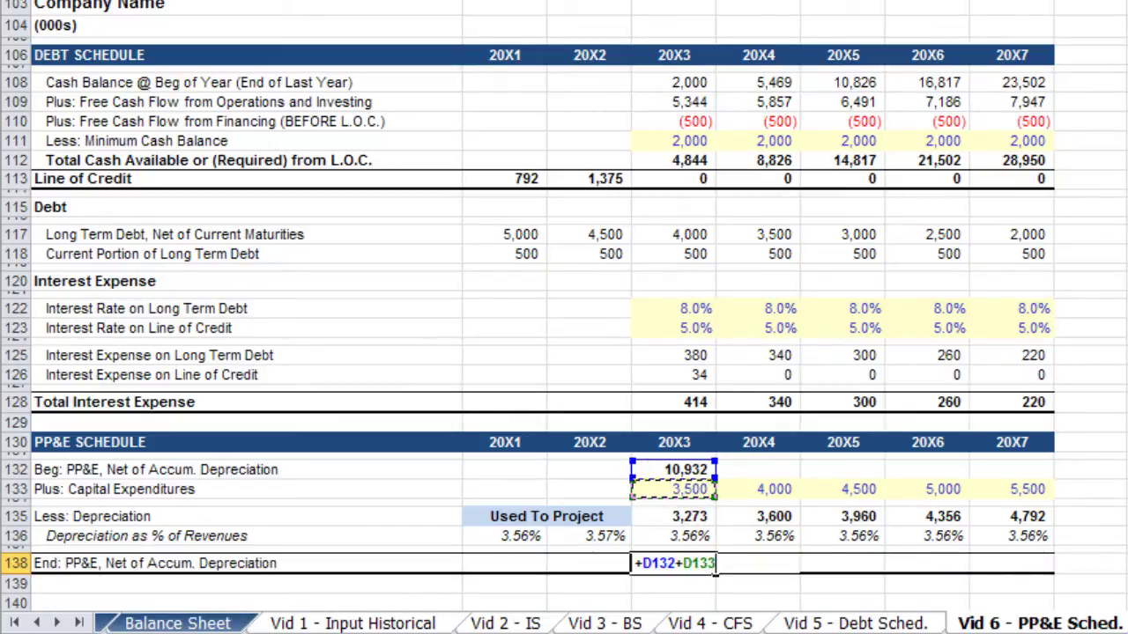
pyautogui.write('-')
pyautogui.press('Up')
pyautogui.press('Up')
pyautogui.press('Up')
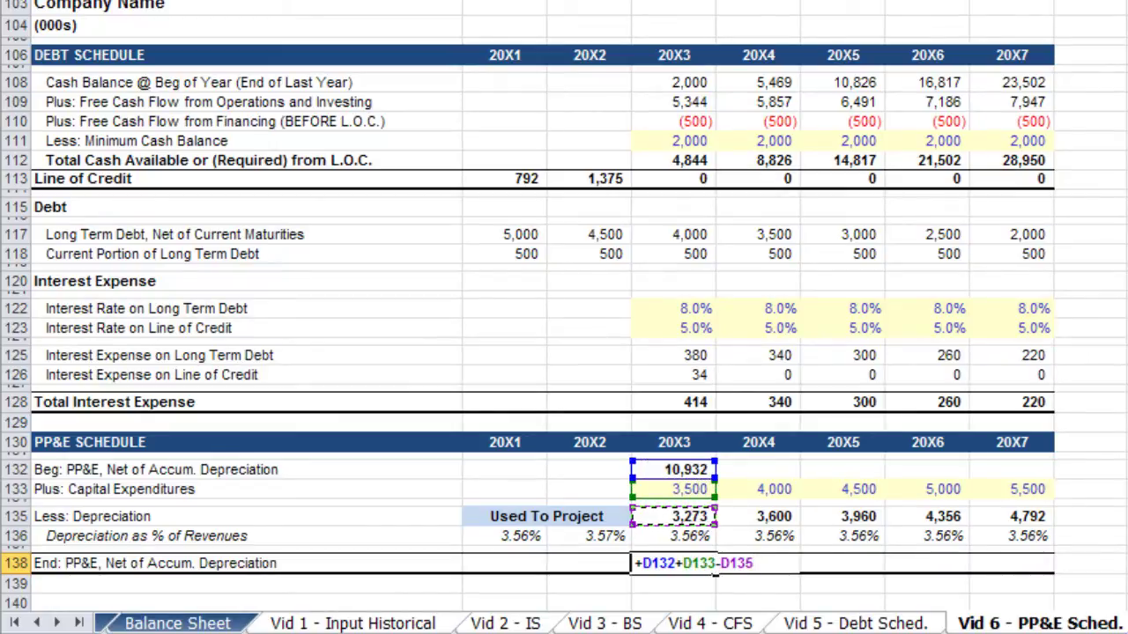
pyautogui.press('Return')
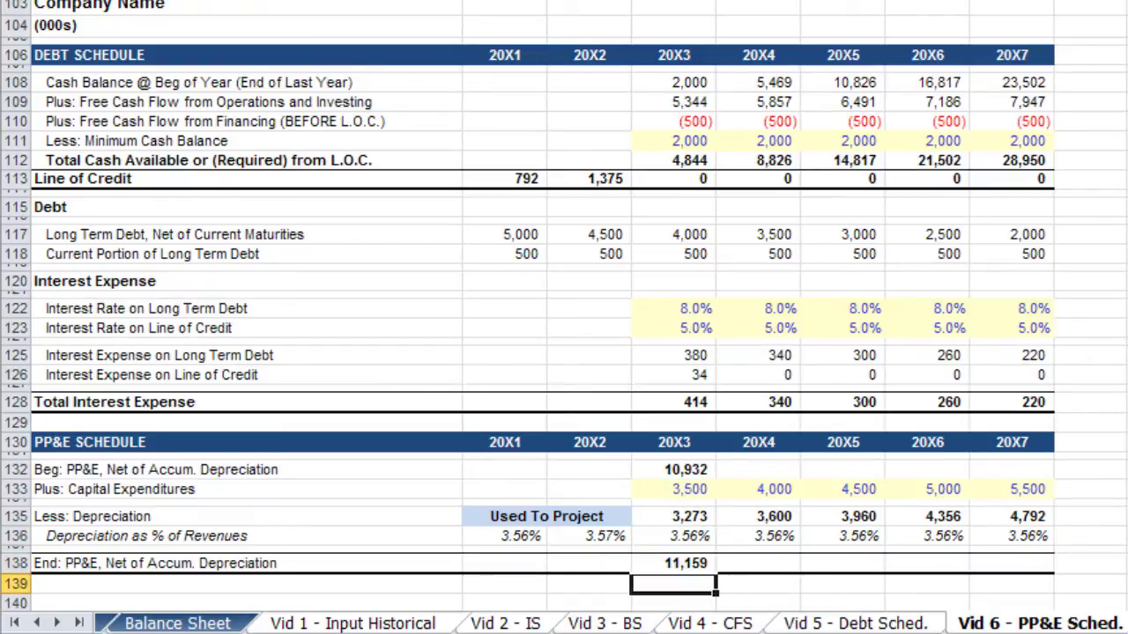
pyautogui.moveTo(677, 563); pyautogui.dragTo(1041, 566)
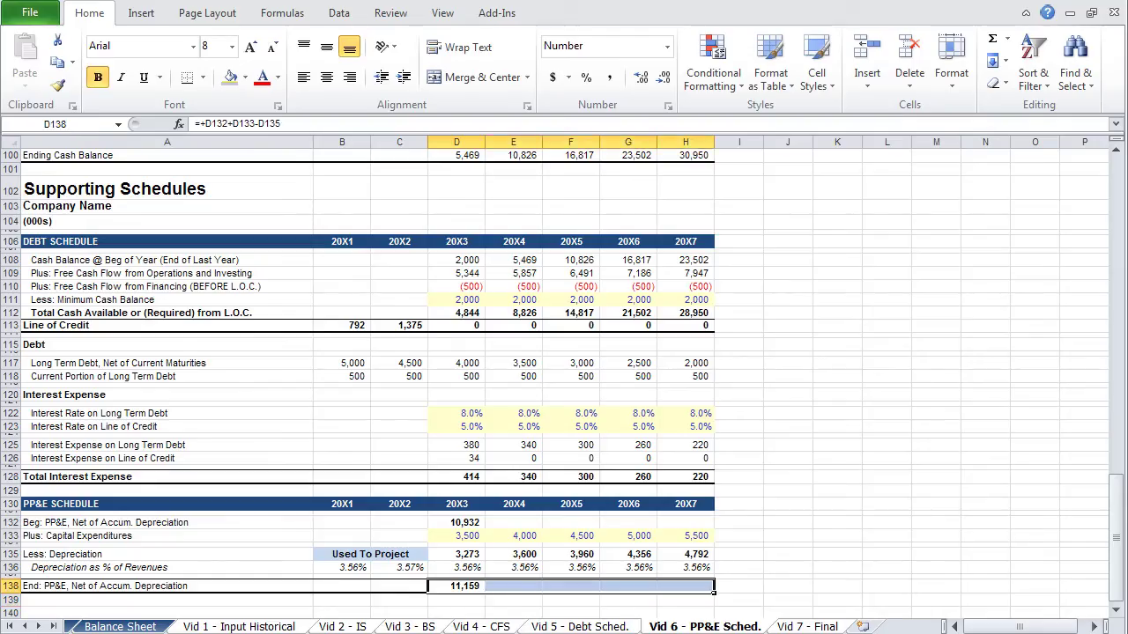
pyautogui.hotkey('ctrl', 'r')
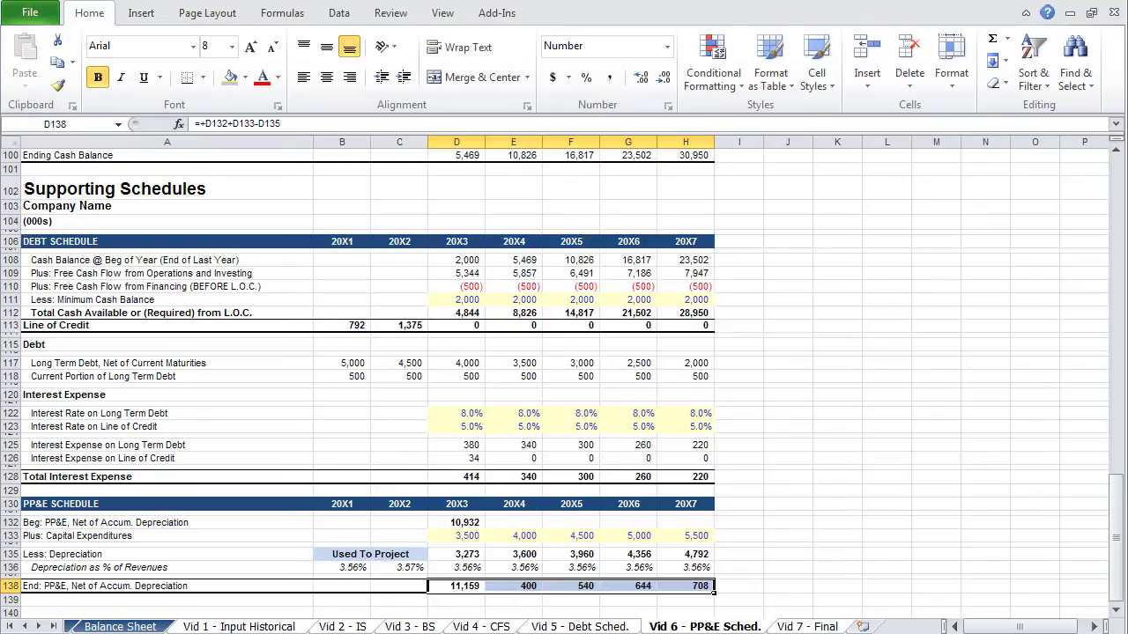
# - Extend the 20X3 beginning PP&E link in D132 across row 132 to 20X7
pyautogui.press('Up')
pyautogui.press('Up')
pyautogui.press('Up')
pyautogui.press('Up')
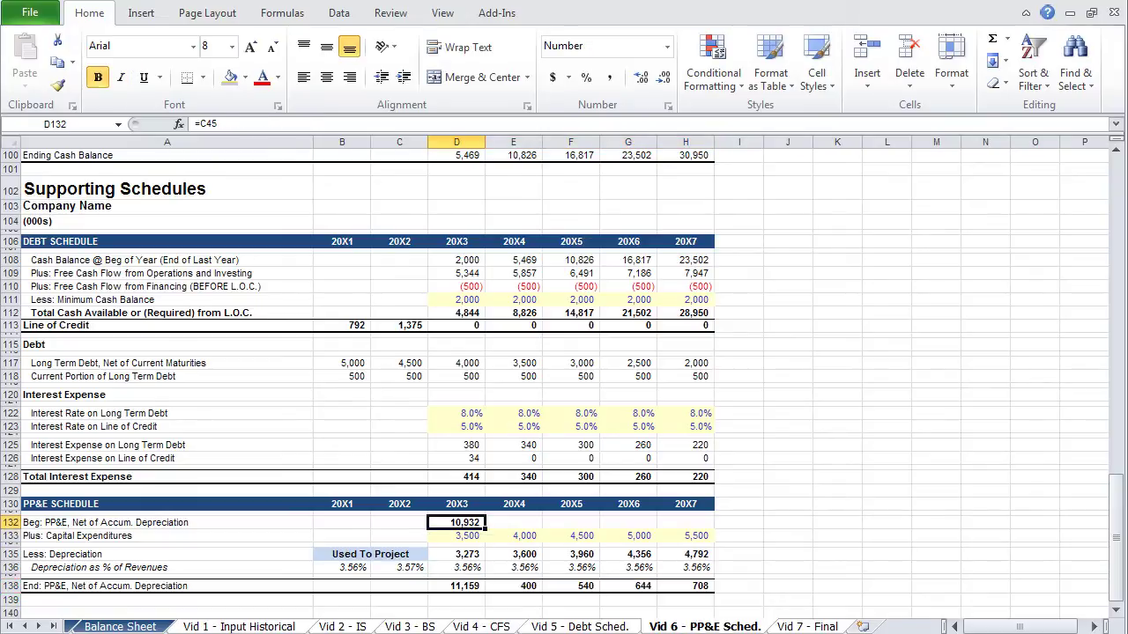
pyautogui.hotkey('shift', 'Right')
pyautogui.hotkey('shift', 'Right')
pyautogui.hotkey('shift', 'Right')
pyautogui.hotkey('shift', 'Right')
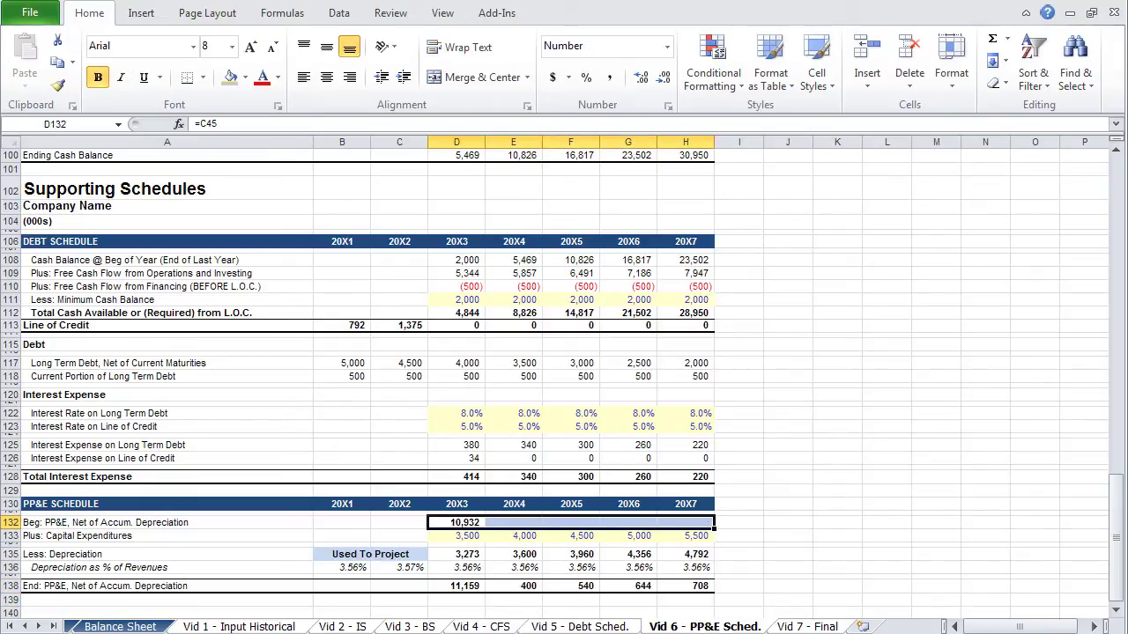
pyautogui.hotkey('ctrl', 'r')
# - Trace E132 to its source cell D45 and link that balance sheet 20X3 PP&E to the schedule's ending PP&E with =D138
pyautogui.click(513, 522)
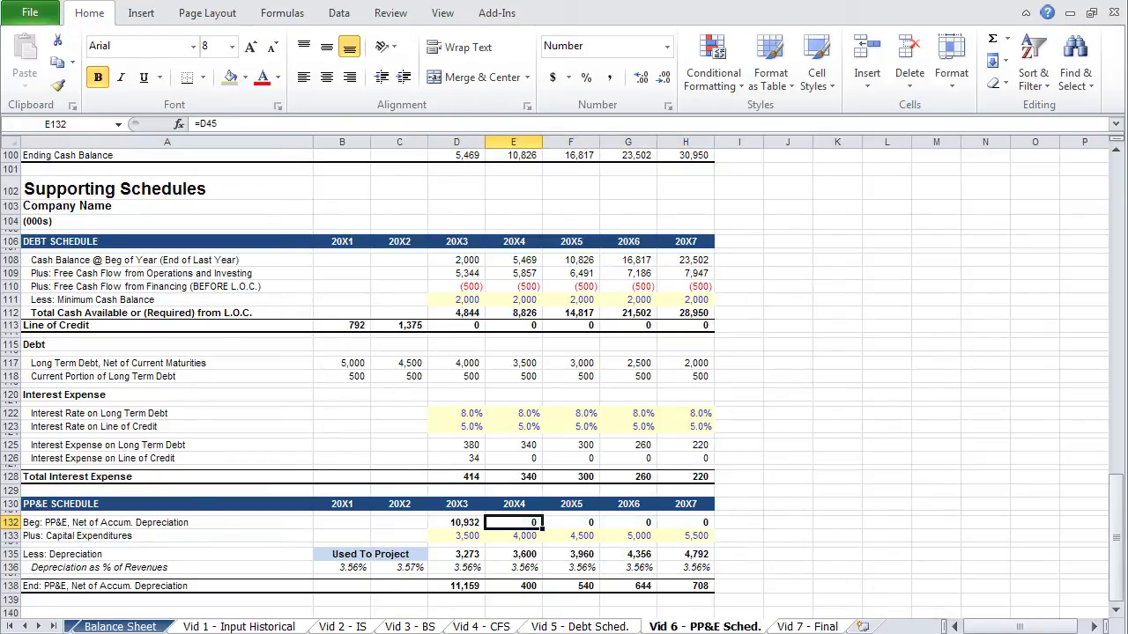
pyautogui.hotkey('ctrl', '[')
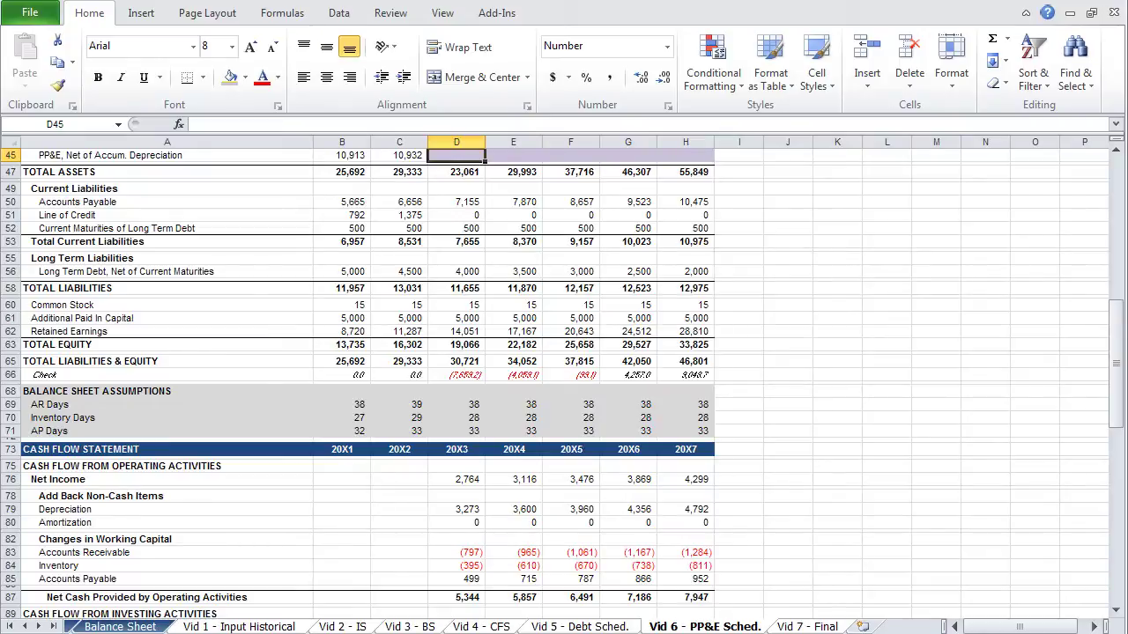
pyautogui.write('=')
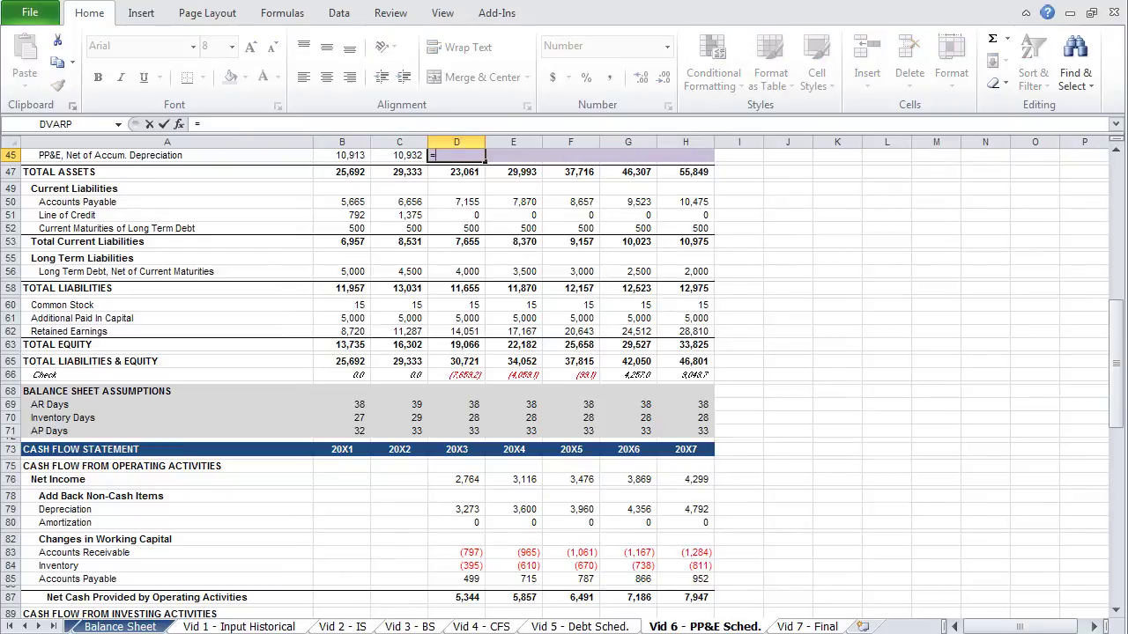
pyautogui.press('Down')
pyautogui.press('Down')
pyautogui.press('Down')
pyautogui.press('Down')
pyautogui.press('Down')
pyautogui.press('Down')
pyautogui.press('Down')
pyautogui.press('Down')
pyautogui.press('Down')
pyautogui.press('Down')
pyautogui.press('Down')
pyautogui.press('Down')
pyautogui.press('Down')
pyautogui.press('Down')
pyautogui.press('Down')
pyautogui.press('Down')
pyautogui.press('Down')
pyautogui.press('Down')
pyautogui.press('Down')
pyautogui.press('Down')
pyautogui.press('Down')
pyautogui.press('Down')
pyautogui.press('Down')
pyautogui.press('Down')
pyautogui.press('Down')
pyautogui.press('Down')
pyautogui.press('Down')
pyautogui.press('Down')
pyautogui.press('Down')
pyautogui.press('Down')
pyautogui.press('Down')
pyautogui.press('Down')
pyautogui.press('Down')
pyautogui.press('Down')
pyautogui.press('Down')
pyautogui.press('Down')
pyautogui.press('Down')
pyautogui.press('Down')
pyautogui.press('Down')
pyautogui.press('Down')
pyautogui.press('Down')
pyautogui.press('Down')
pyautogui.press('Down')
pyautogui.press('Down')
pyautogui.press('Down')
pyautogui.press('Down')
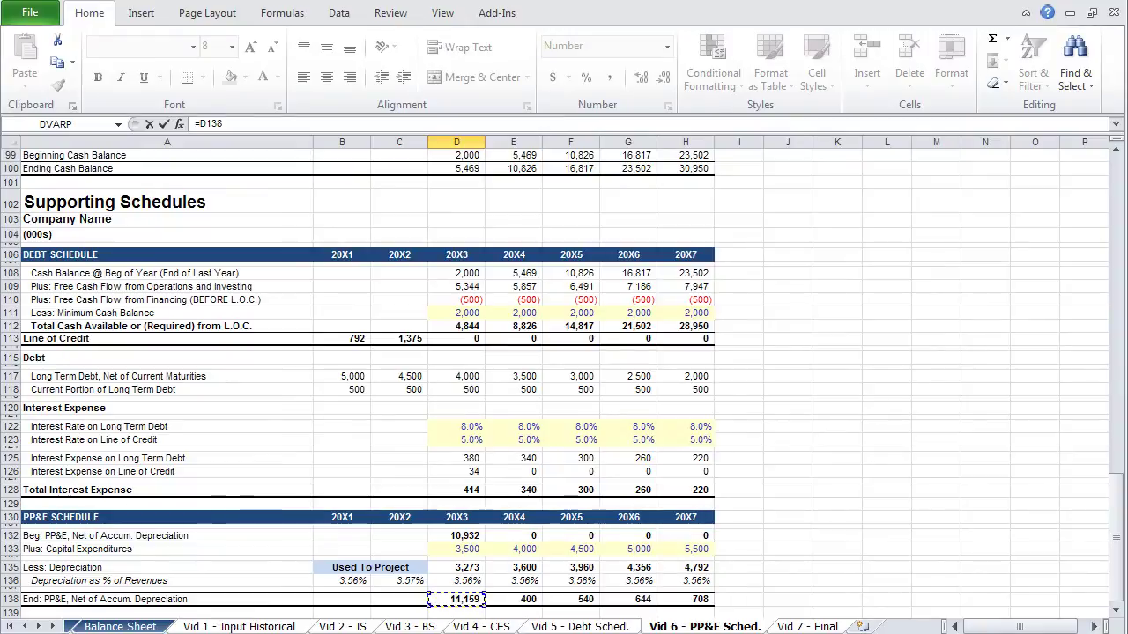
pyautogui.press('Return')
# - Extend the balance sheet's 20X3 PP&E link in row 45 across to 20X7
pyautogui.press('Up')
pyautogui.hotkey('shift', 'Right')
pyautogui.hotkey('shift', 'Right')
pyautogui.hotkey('shift', 'Right')
pyautogui.hotkey('shift', 'Right')
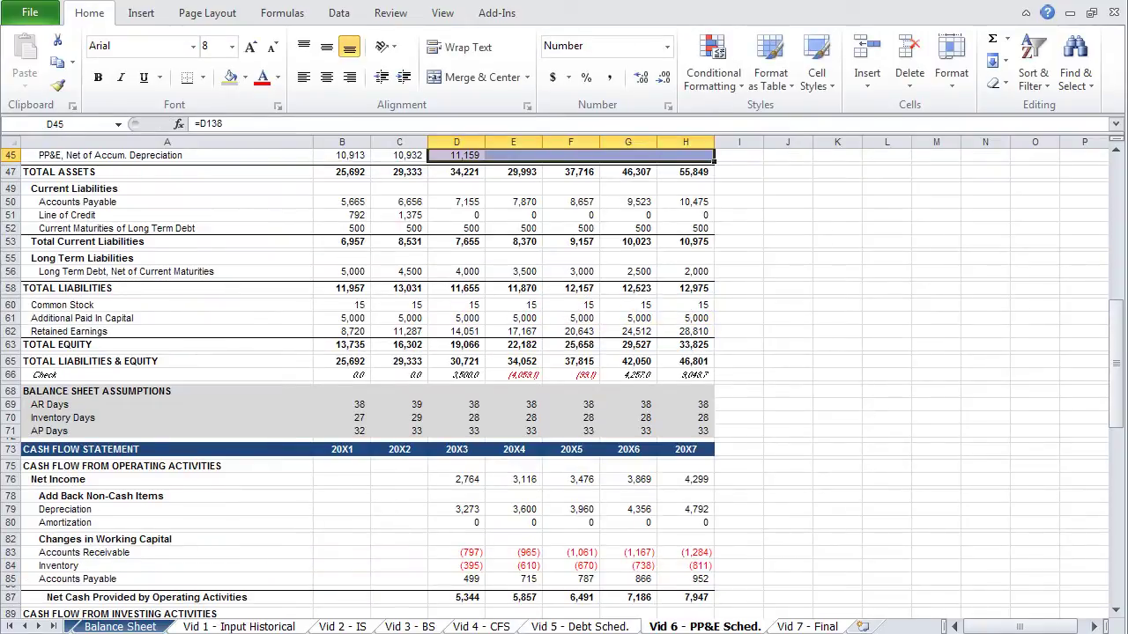
pyautogui.hotkey('ctrl', 'r')
# - Remove the fill color from the projected PP&E cells D45:H45 on the balance sheet
pyautogui.press('alt')
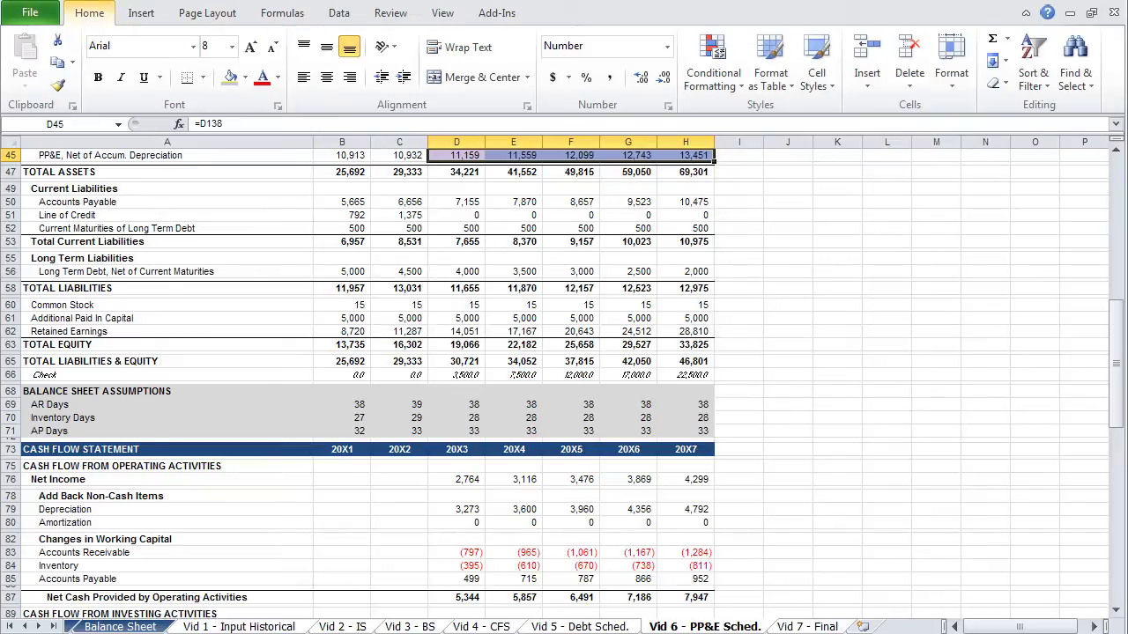
pyautogui.press('h')
pyautogui.press('h')
pyautogui.press('n')
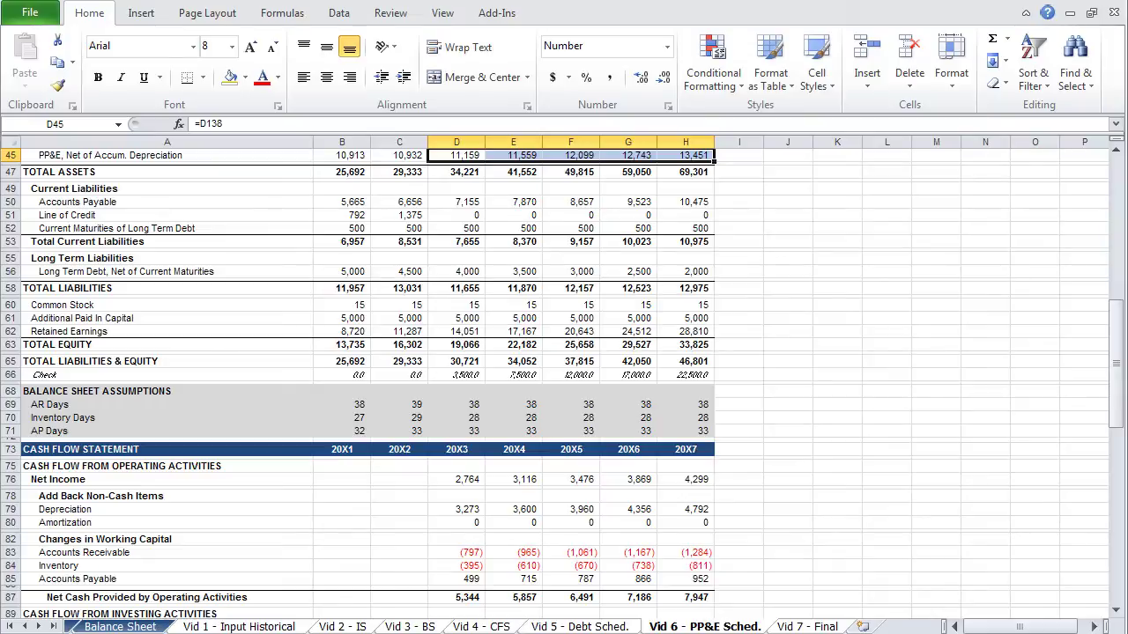
# - Link the 20X3 Depreciation in D31, above EBITDA, to the PP&E schedule's depreciation with =D135
pyautogui.press('Up')
pyautogui.press('Up')
pyautogui.press('Up')
pyautogui.press('Up')
pyautogui.press('Up')
pyautogui.press('Up')
pyautogui.press('Up')
pyautogui.press('Up')
pyautogui.press('Up')
pyautogui.press('Up')
pyautogui.press('Up')
pyautogui.press('Up')
pyautogui.press('Up')
pyautogui.press('Up')
pyautogui.press('Up')
pyautogui.press('Up')
pyautogui.press('Up')
pyautogui.press('Up')
pyautogui.press('Up')
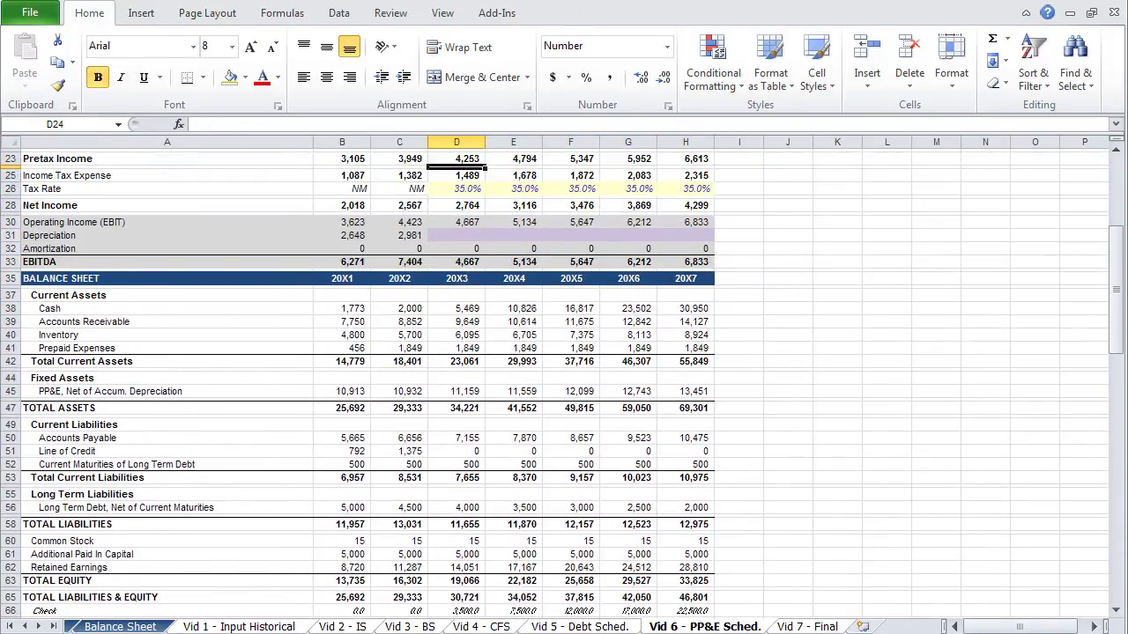
pyautogui.press('Down')
pyautogui.press('Down')
pyautogui.press('Down')
pyautogui.press('Down')
pyautogui.press('Down')
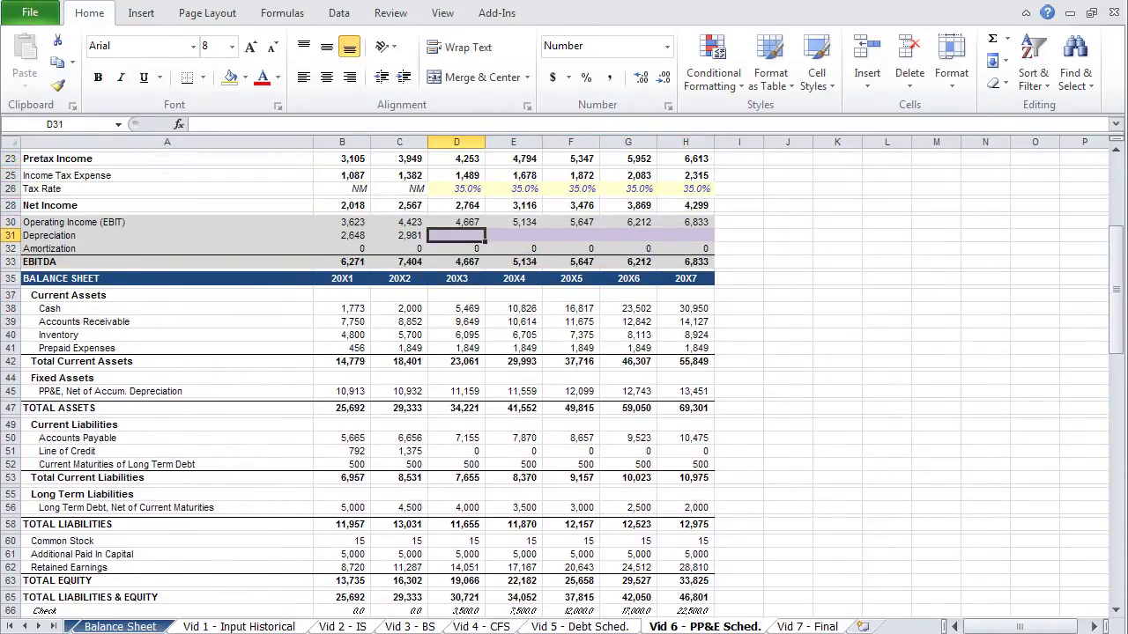
pyautogui.write('=')
pyautogui.press('Down')
pyautogui.press('Down')
pyautogui.press('Down')
pyautogui.press('Down')
pyautogui.press('Down')
pyautogui.press('Down')
pyautogui.press('Down')
pyautogui.press('Down')
pyautogui.press('Down')
pyautogui.press('Down')
pyautogui.press('Down')
pyautogui.press('Down')
pyautogui.press('Down')
pyautogui.press('Down')
pyautogui.press('Down')
pyautogui.press('Down')
pyautogui.press('Down')
pyautogui.press('Down')
pyautogui.press('Down')
pyautogui.press('Down')
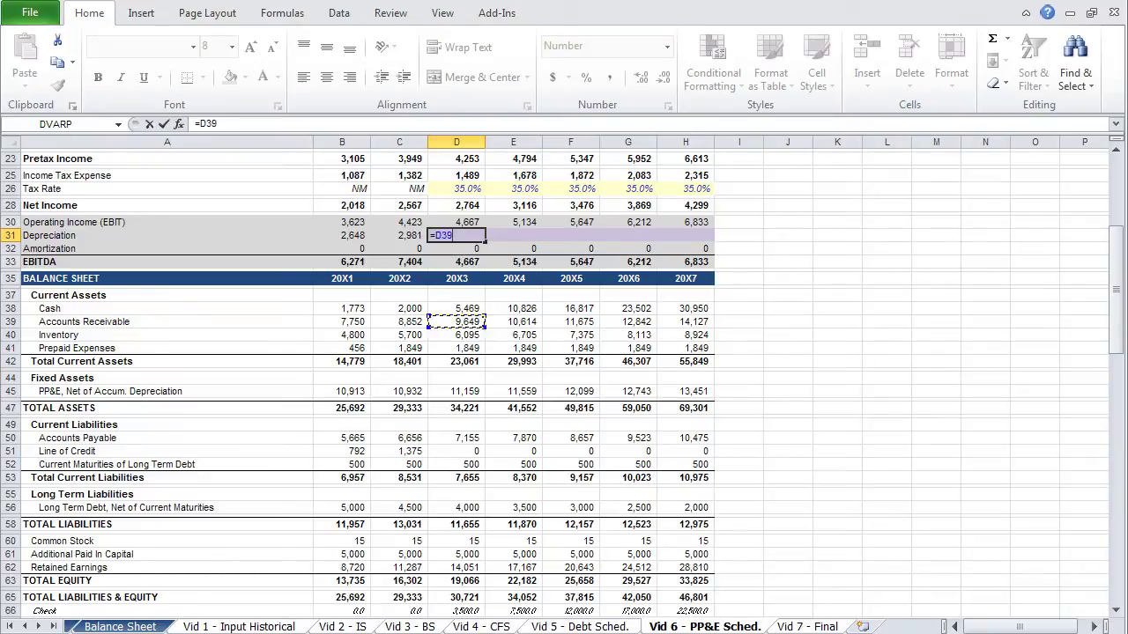
pyautogui.press('Down')
pyautogui.press('Down')
pyautogui.press('Down')
pyautogui.press('Down')
pyautogui.press('Down')
pyautogui.press('Down')
pyautogui.press('Down')
pyautogui.press('Down')
pyautogui.press('Down')
pyautogui.press('Down')
pyautogui.press('Down')
pyautogui.press('Down')
pyautogui.press('Down')
pyautogui.press('Down')
pyautogui.press('Down')
pyautogui.press('Down')
pyautogui.press('Down')
pyautogui.press('Down')
pyautogui.press('Down')
pyautogui.press('Down')
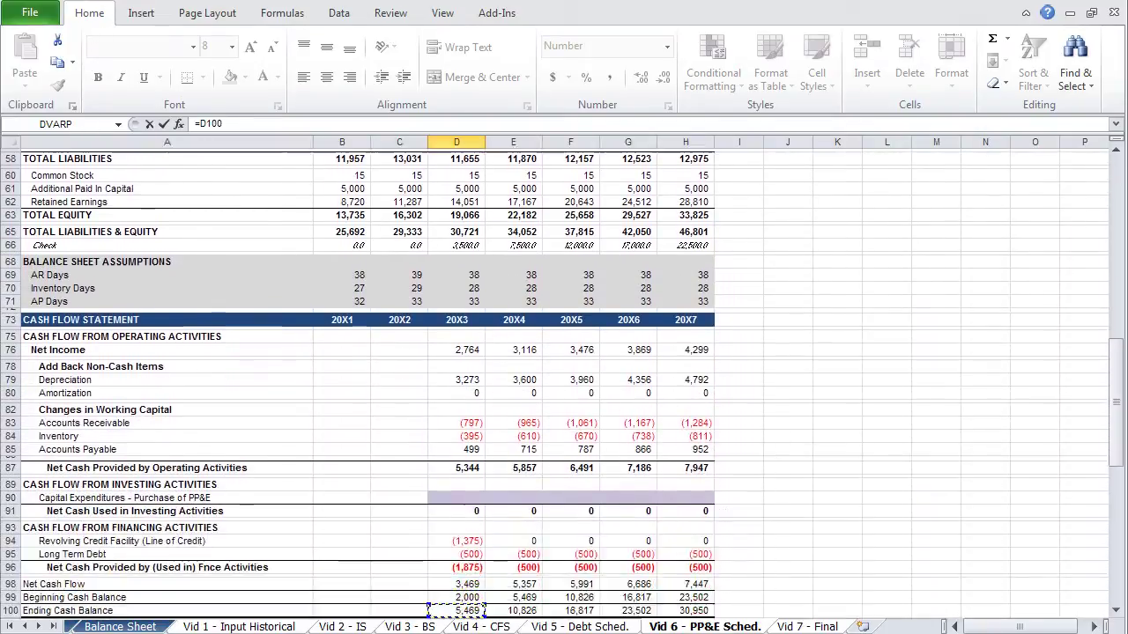
pyautogui.press('Down')
pyautogui.press('Down')
pyautogui.press('Down')
pyautogui.press('Down')
pyautogui.press('Down')
pyautogui.press('Down')
pyautogui.press('Down')
pyautogui.press('Down')
pyautogui.press('Down')
pyautogui.press('Down')
pyautogui.press('Down')
pyautogui.press('Down')
pyautogui.press('Down')
pyautogui.press('Down')
pyautogui.press('Down')
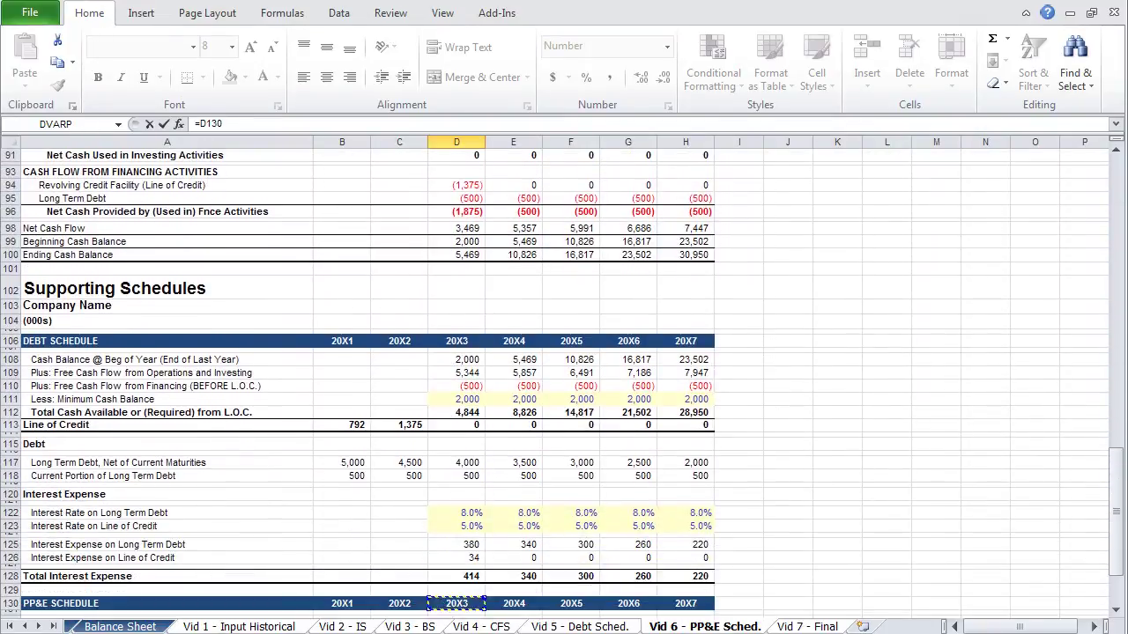
pyautogui.press('Return')
pyautogui.press('Up')
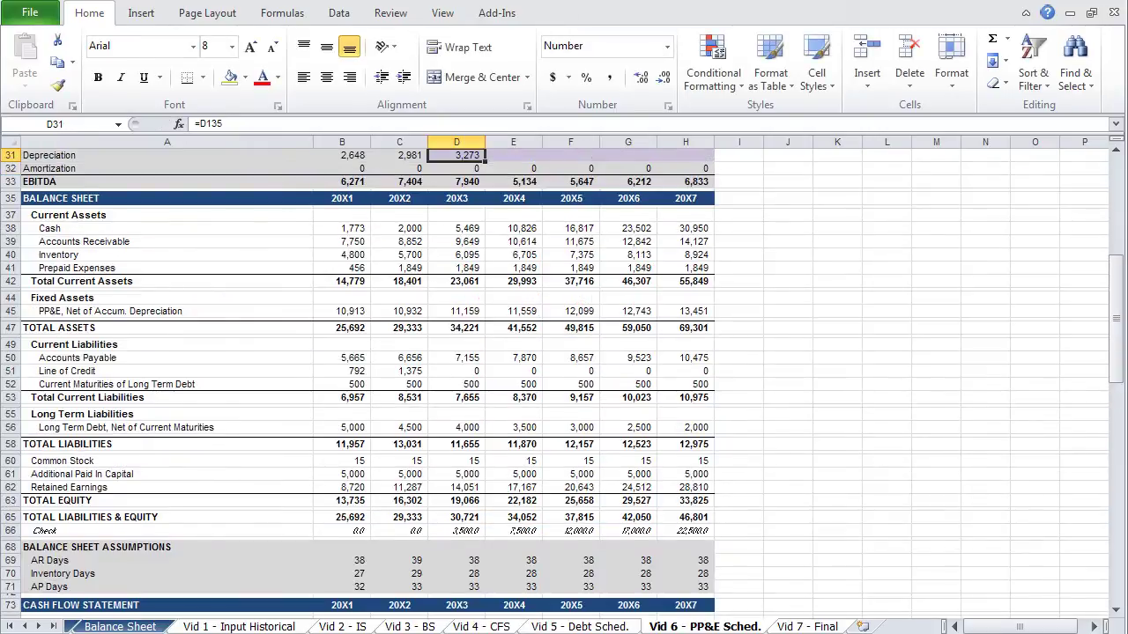
# - Extend the 20X3 Depreciation link in D31 across row 31 to 20X7
pyautogui.hotkey('shift', 'Right')
pyautogui.hotkey('shift', 'Right')
pyautogui.hotkey('shift', 'Right')
pyautogui.hotkey('shift', 'Right')
pyautogui.hotkey('ctrl', 'r')
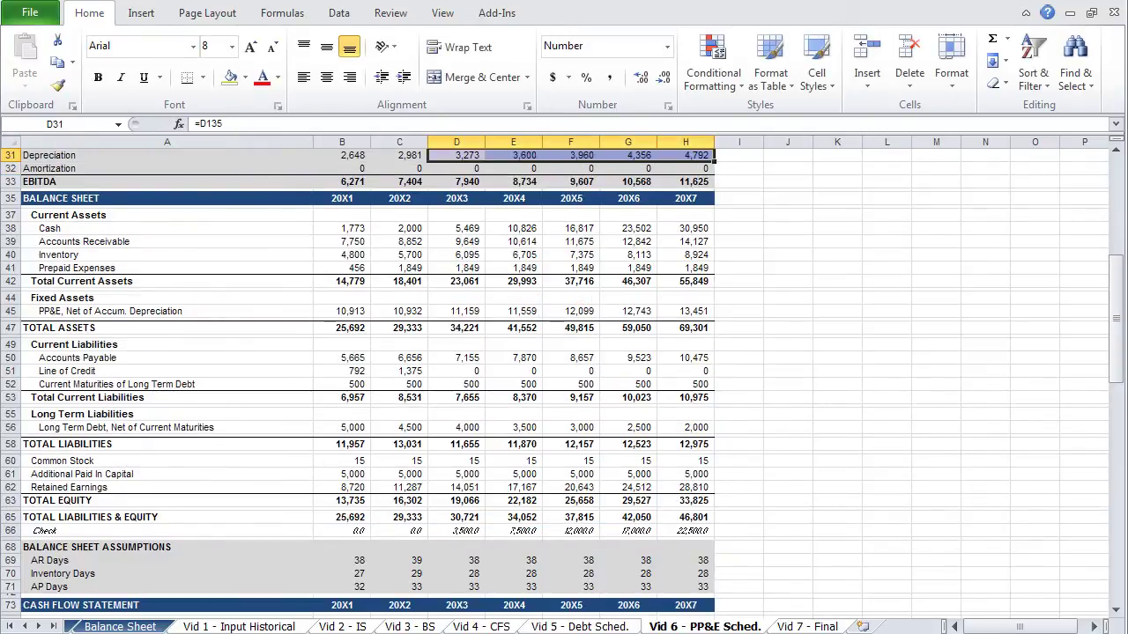
# - Replace the purple fill of the Depreciation cells D31:H31 with the light gray of the surrounding EBITDA block
pyautogui.press('alt')
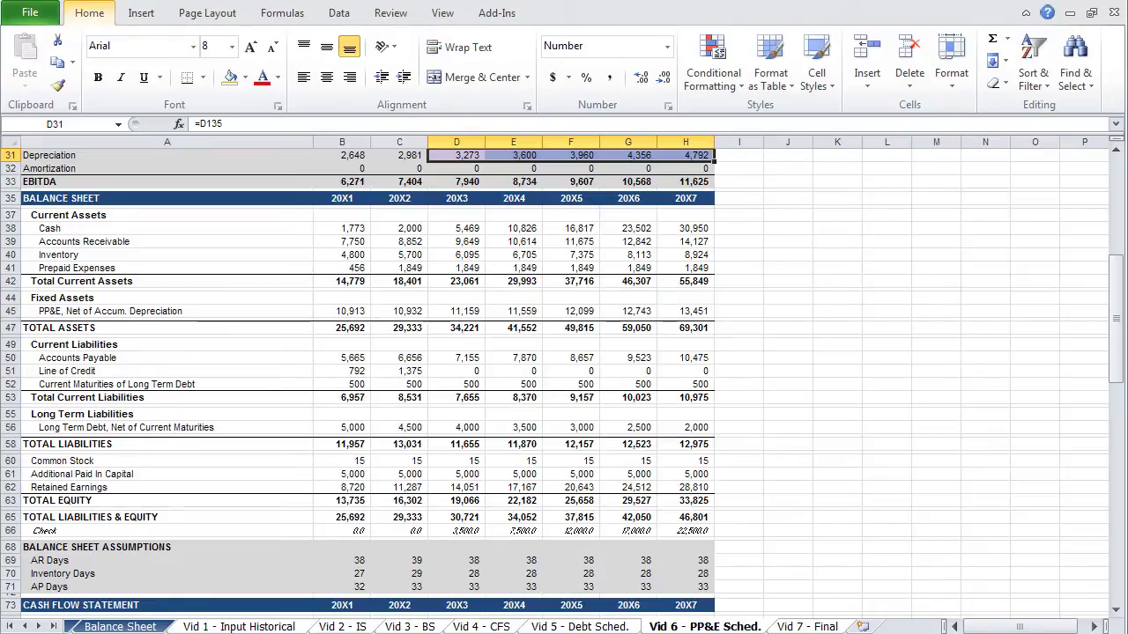
pyautogui.press('h')
pyautogui.press('h')
pyautogui.press('Down')
pyautogui.press('Down')
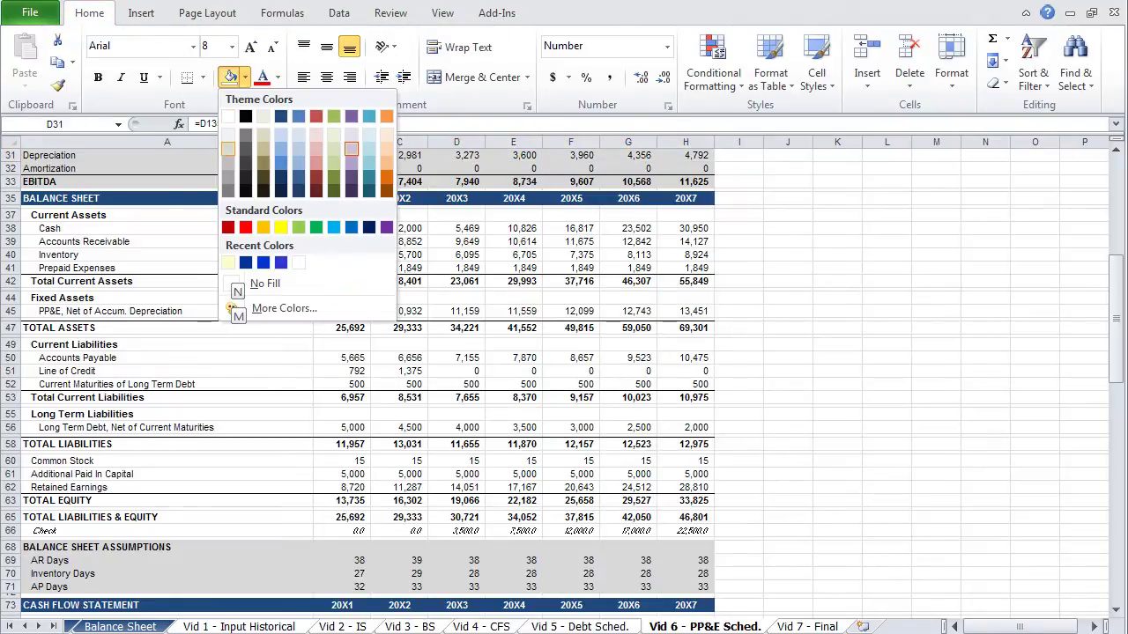
pyautogui.press('Return')
# - Link the 20X3 Capital Expenditures in D90 of the cash flow statement to the PP&E schedule as a negative, with =-D133
pyautogui.press('Down')
pyautogui.press('Down')
pyautogui.press('Down')
pyautogui.press('Down')
pyautogui.press('Down')
pyautogui.press('Down')
pyautogui.press('Down')
pyautogui.press('Down')
pyautogui.press('Down')
pyautogui.press('Down')
pyautogui.press('Down')
pyautogui.press('Down')
pyautogui.press('Down')
pyautogui.press('Down')
pyautogui.press('Down')
pyautogui.press('Down')
pyautogui.press('Down')
pyautogui.press('Down')
pyautogui.press('Down')
pyautogui.press('Down')
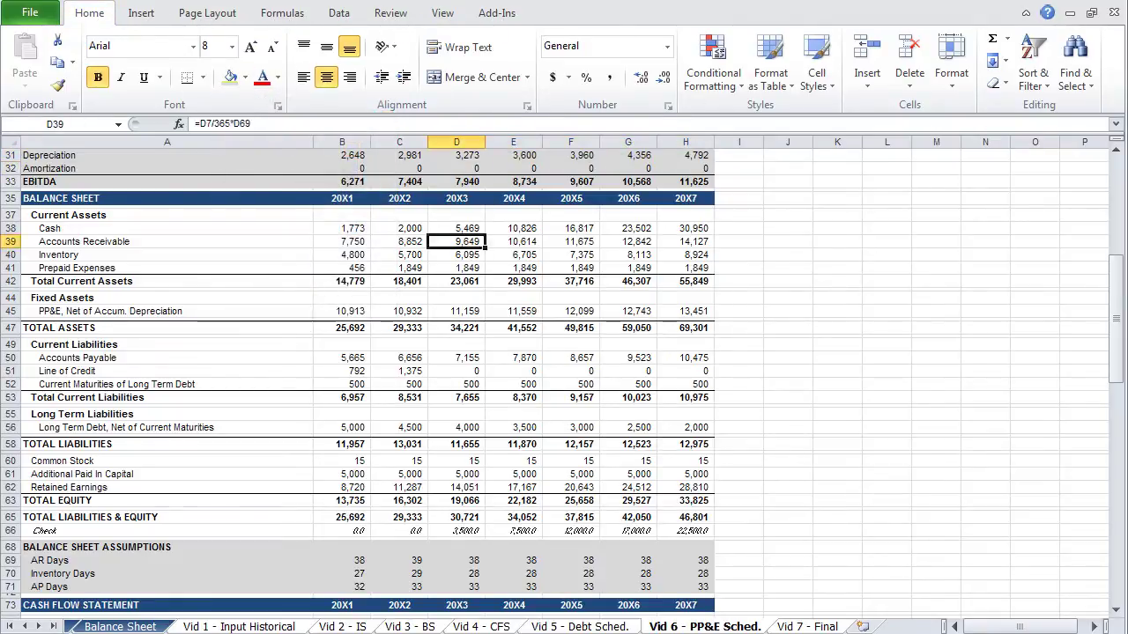
pyautogui.press('Down')
pyautogui.press('Down')
pyautogui.press('Down')
pyautogui.press('Down')
pyautogui.press('Down')
pyautogui.press('Down')
pyautogui.press('Down')
pyautogui.press('Down')
pyautogui.press('Down')
pyautogui.press('Down')
pyautogui.press('Down')
pyautogui.press('Down')
pyautogui.press('Down')
pyautogui.press('Down')
pyautogui.press('Down')
pyautogui.press('Down')
pyautogui.press('Down')
pyautogui.press('Down')
pyautogui.press('Down')
pyautogui.press('Down')
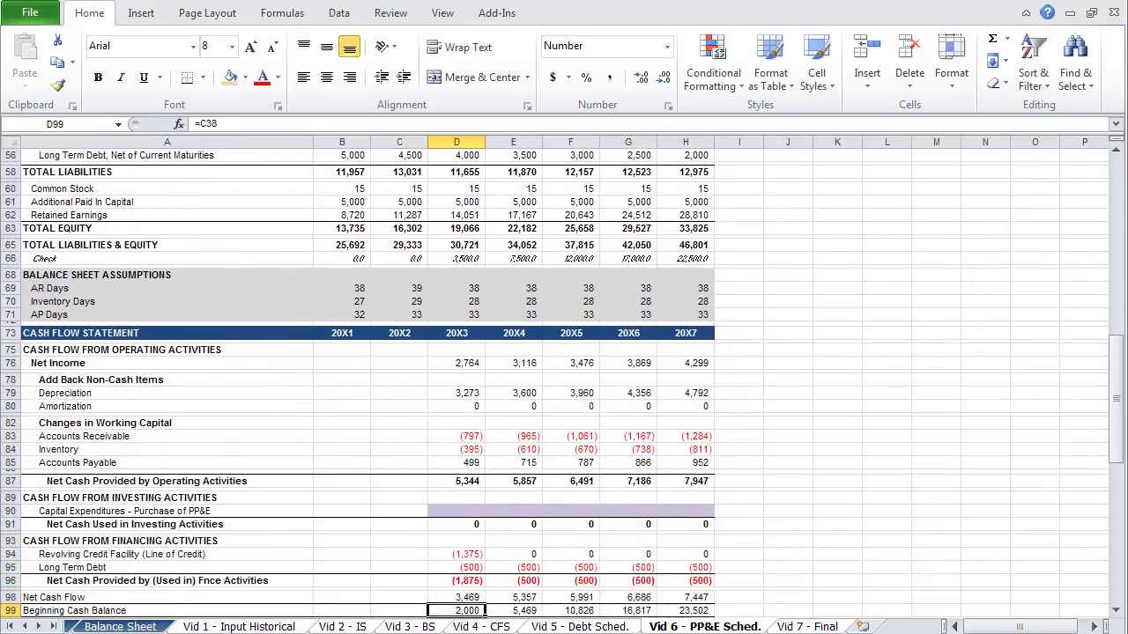
pyautogui.press('Up')
pyautogui.press('Up')
pyautogui.press('Up')
pyautogui.press('Up')
pyautogui.press('Up')
pyautogui.press('Up')
pyautogui.press('Up')
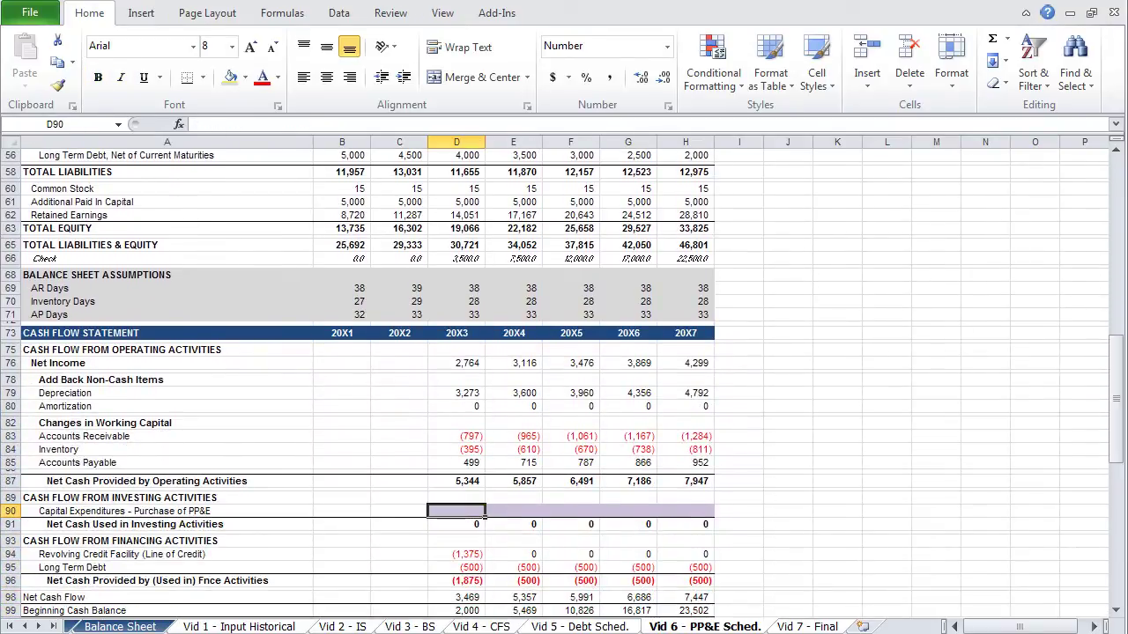
pyautogui.write('=')
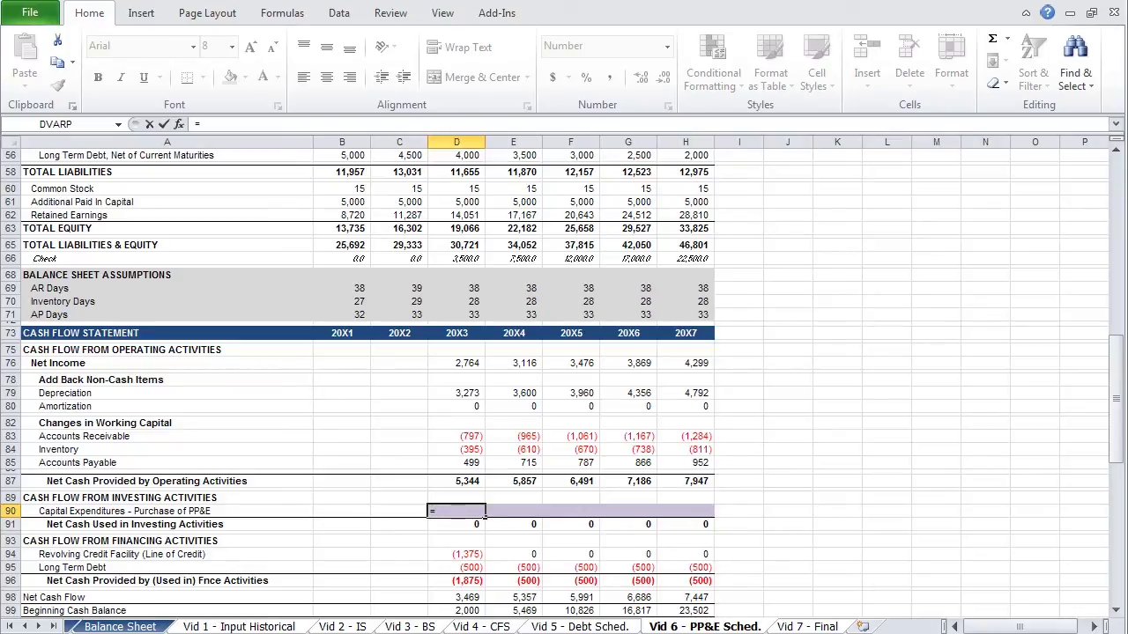
pyautogui.write('-')
pyautogui.press('Down')
pyautogui.press('Down')
pyautogui.press('Down')
pyautogui.press('Down')
pyautogui.press('Down')
pyautogui.press('Down')
pyautogui.press('Down')
pyautogui.press('Down')
pyautogui.press('Down')
pyautogui.press('Down')
pyautogui.press('Down')
pyautogui.press('Down')
pyautogui.press('Down')
pyautogui.press('Down')
pyautogui.press('Down')
pyautogui.press('Down')
pyautogui.press('Down')
pyautogui.press('Down')
pyautogui.press('Down')
pyautogui.press('Down')
pyautogui.press('Down')
pyautogui.press('Down')
pyautogui.press('Down')
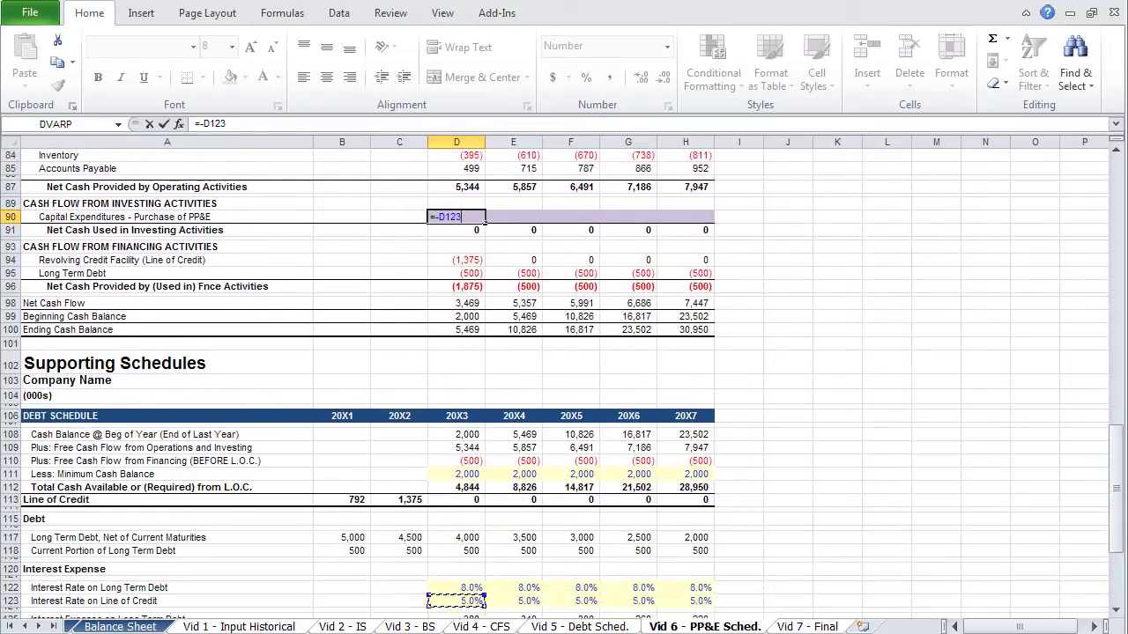
pyautogui.press('Down')
pyautogui.press('Down')
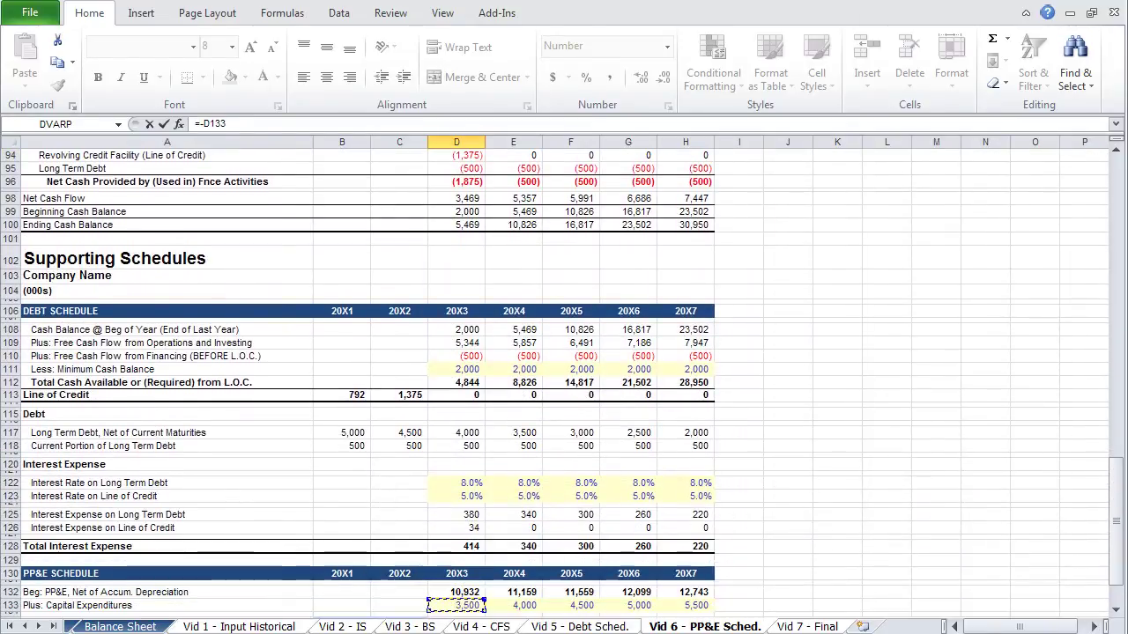
pyautogui.press('Return')
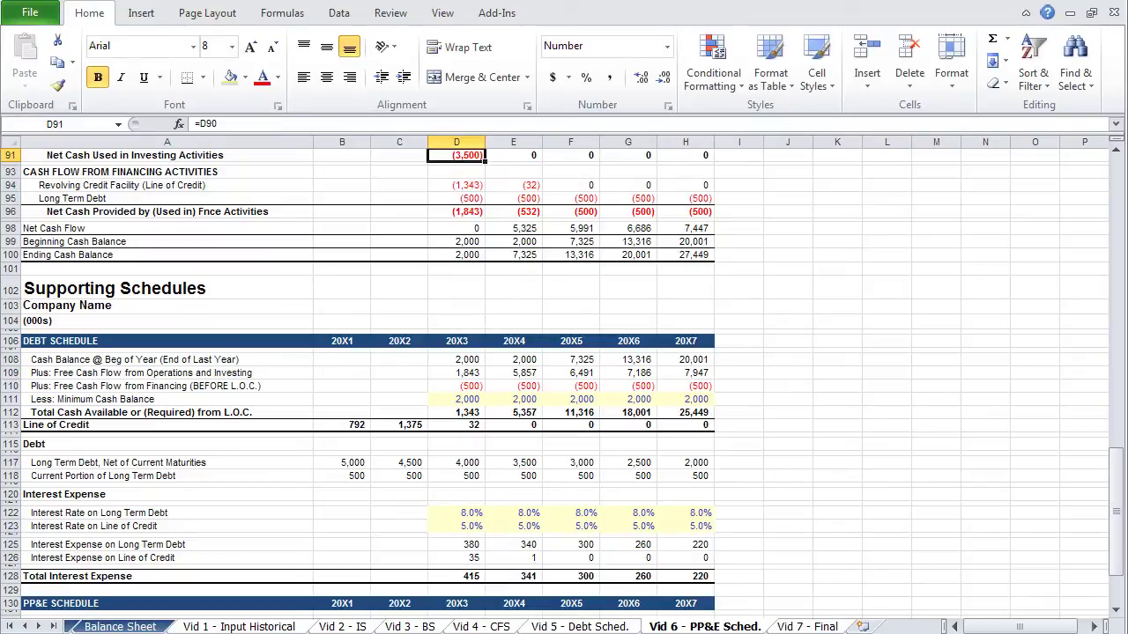
# - Extend the 20X3 Capital Expenditures link in D90 across row 90 to 20X7
pyautogui.press('Up')
pyautogui.hotkey('shift', 'Right')
pyautogui.hotkey('shift', 'Right')
pyautogui.hotkey('shift', 'Right')
pyautogui.hotkey('shift', 'Right')
pyautogui.hotkey('shift', 'Right')
pyautogui.hotkey('shift', 'Right')
pyautogui.hotkey('shift', 'Right')
pyautogui.hotkey('shift', 'Right')
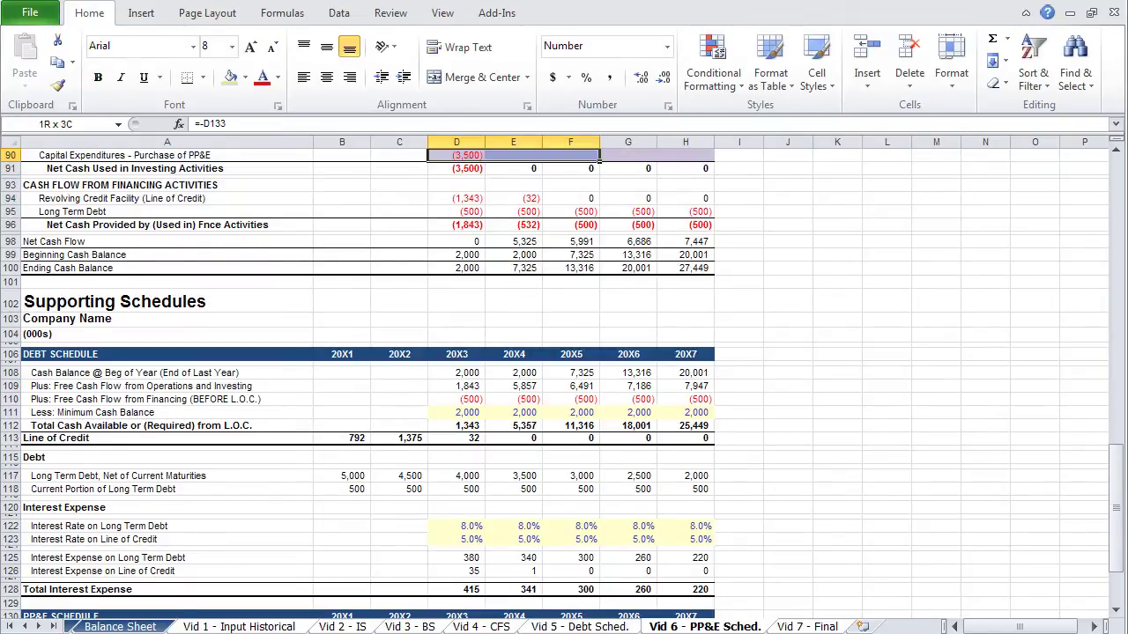
pyautogui.hotkey('ctrl', 'r')
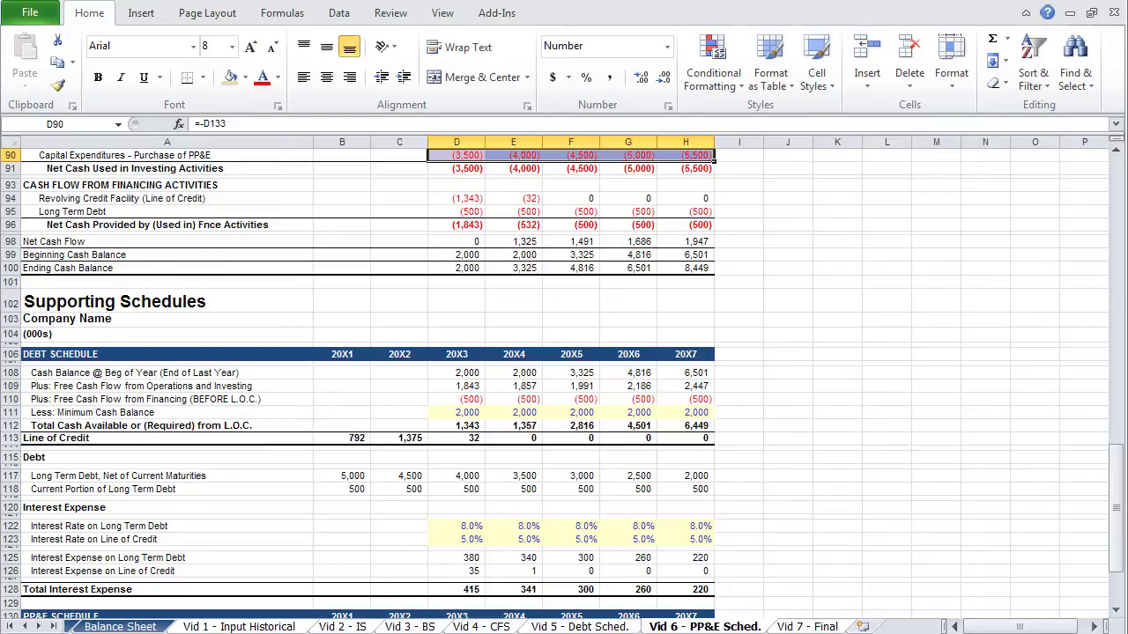
# - Remove the fill color from the projected Capital Expenditures cells D90:H90
pyautogui.hotkey('alt', 'h')
pyautogui.press('h')
pyautogui.press('n')
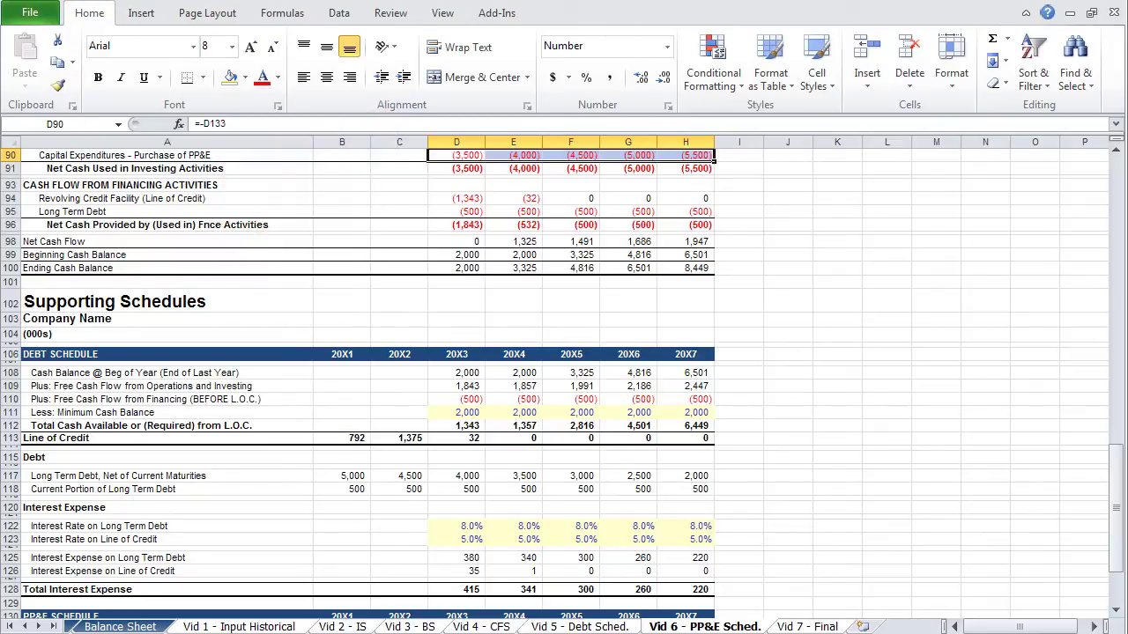
# - Review the debt and PP&E schedules below the cash flow statement
pyautogui.press('Down')
pyautogui.press('Down')
pyautogui.press('Down')
pyautogui.press('Down')
pyautogui.press('Down')
pyautogui.press('Down')
pyautogui.press('Down')
pyautogui.press('Down')
pyautogui.press('Down')
pyautogui.press('Down')
pyautogui.press('Down')
pyautogui.press('Down')
pyautogui.press('Down')
pyautogui.press('Down')
pyautogui.press('Down')
pyautogui.press('Down')
pyautogui.press('Down')
pyautogui.press('Down')
pyautogui.press('Down')
pyautogui.press('Down')
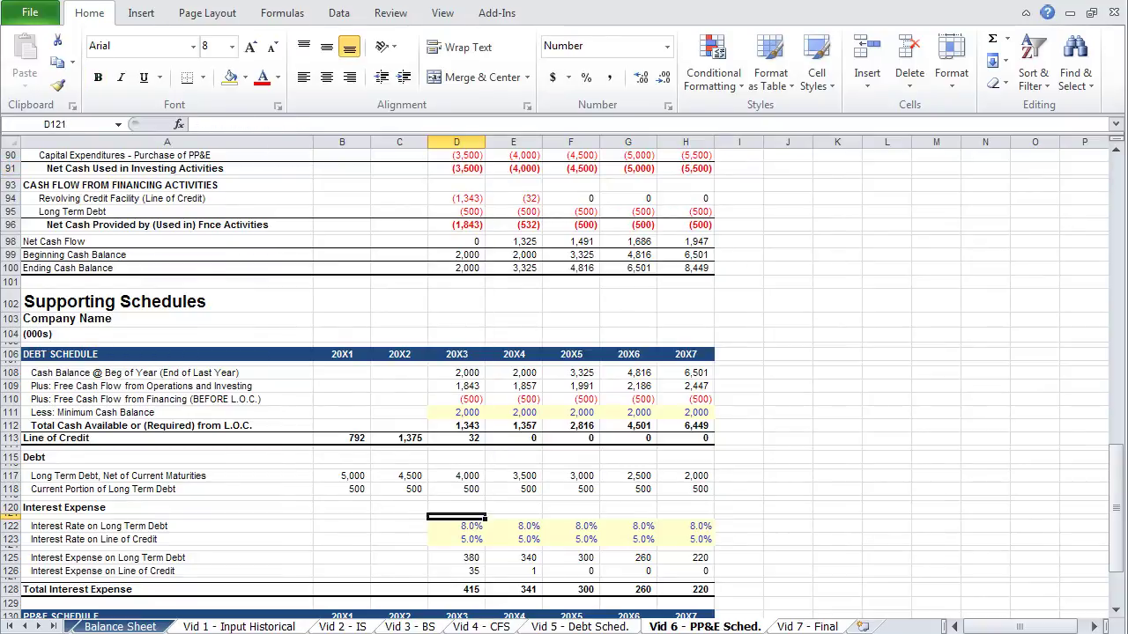
pyautogui.press('Down')
pyautogui.press('Down')
pyautogui.press('Down')
pyautogui.press('Down')
pyautogui.press('Down')
pyautogui.press('Down')
pyautogui.press('Down')
pyautogui.press('Down')
pyautogui.press('Down')
pyautogui.press('Down')
pyautogui.press('Down')
pyautogui.press('Down')
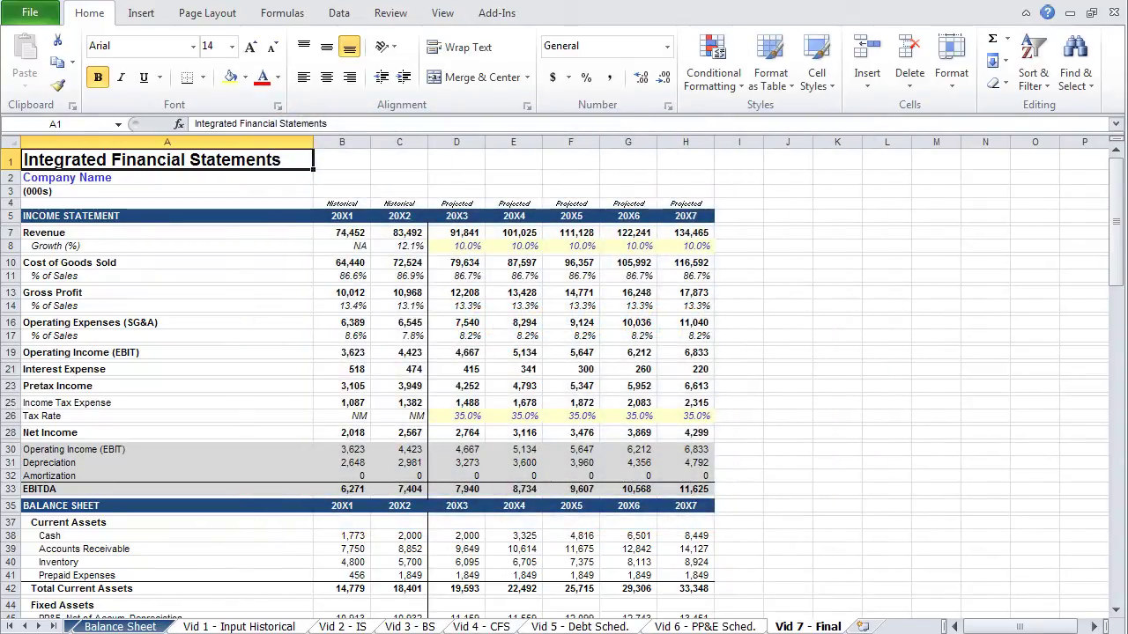
# - Examine the revenue growth, gross profit, net income and cash projections on the Vid 7 - Final sheet
pyautogui.press('Down')
pyautogui.press('Down')
pyautogui.press('Down')
pyautogui.press('Down')
pyautogui.press('Down')
pyautogui.press('Down')
pyautogui.press('Right')
pyautogui.press('Right')
pyautogui.press('Right')
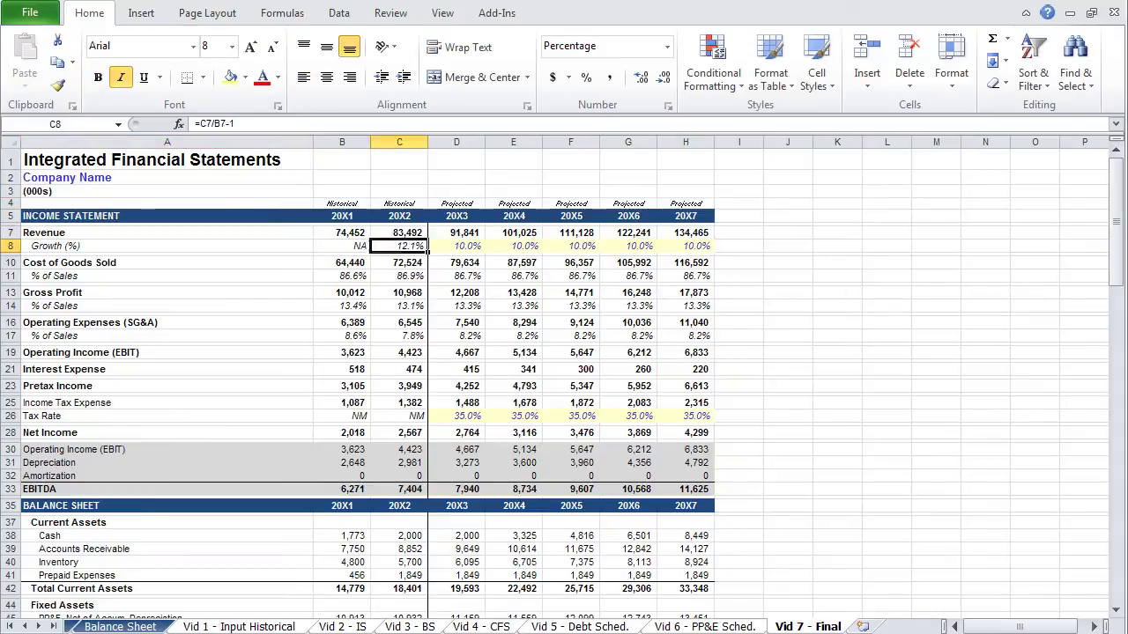
pyautogui.click(456, 292)
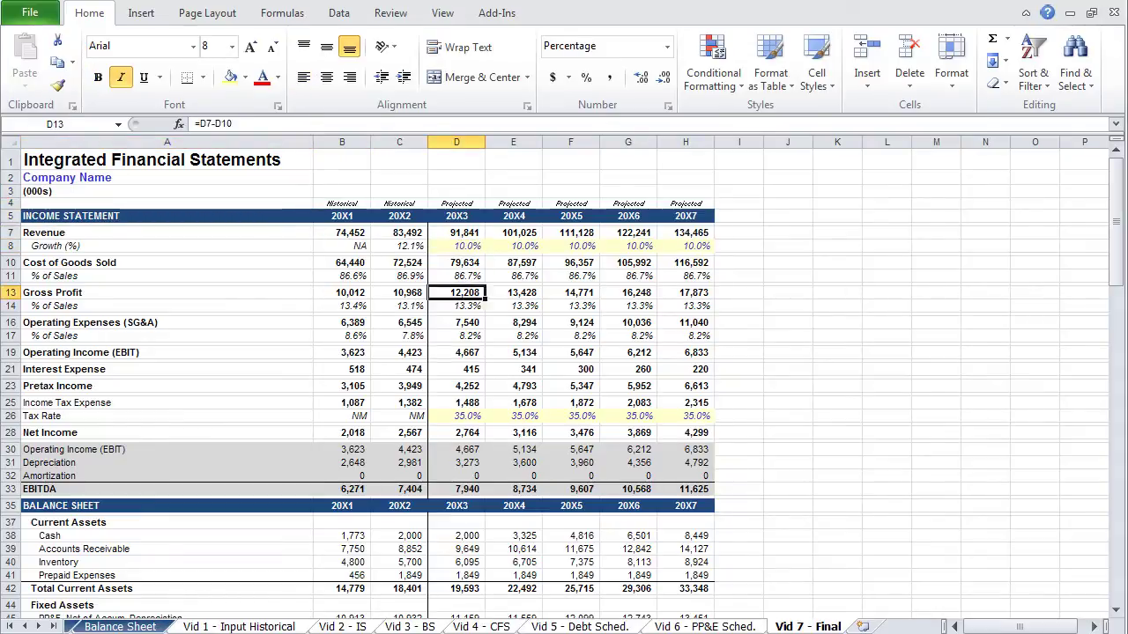
pyautogui.click(456, 433)
pyautogui.click(456, 549)
pyautogui.click(457, 536)
pyautogui.click(685, 536)
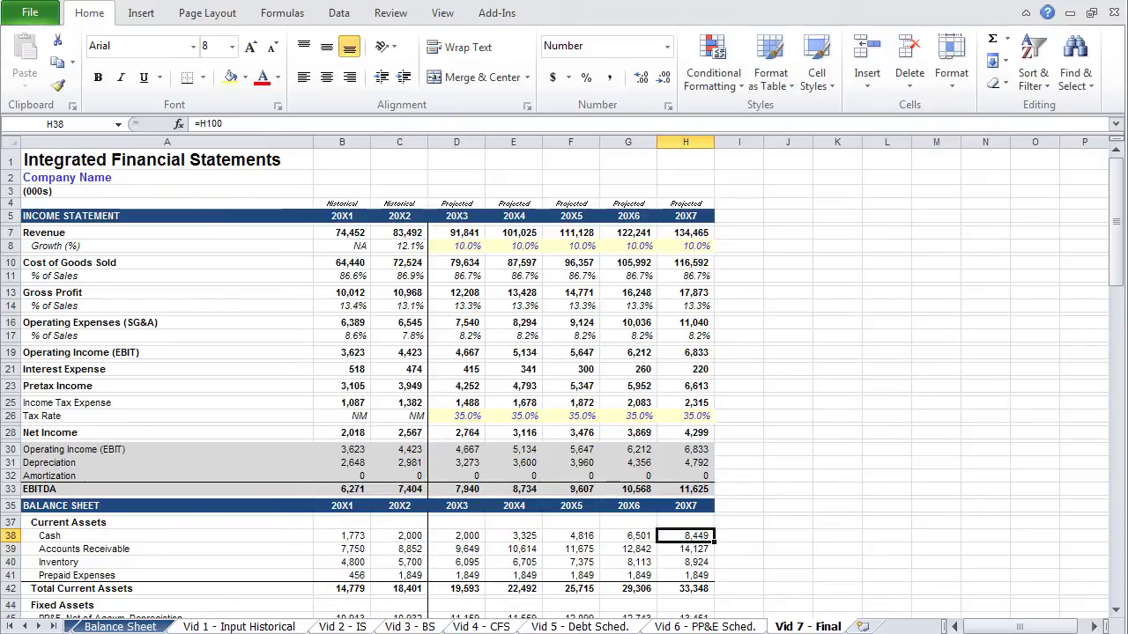
pyautogui.click(628, 536)
pyautogui.click(400, 535)
pyautogui.click(456, 536)
pyautogui.click(457, 505)
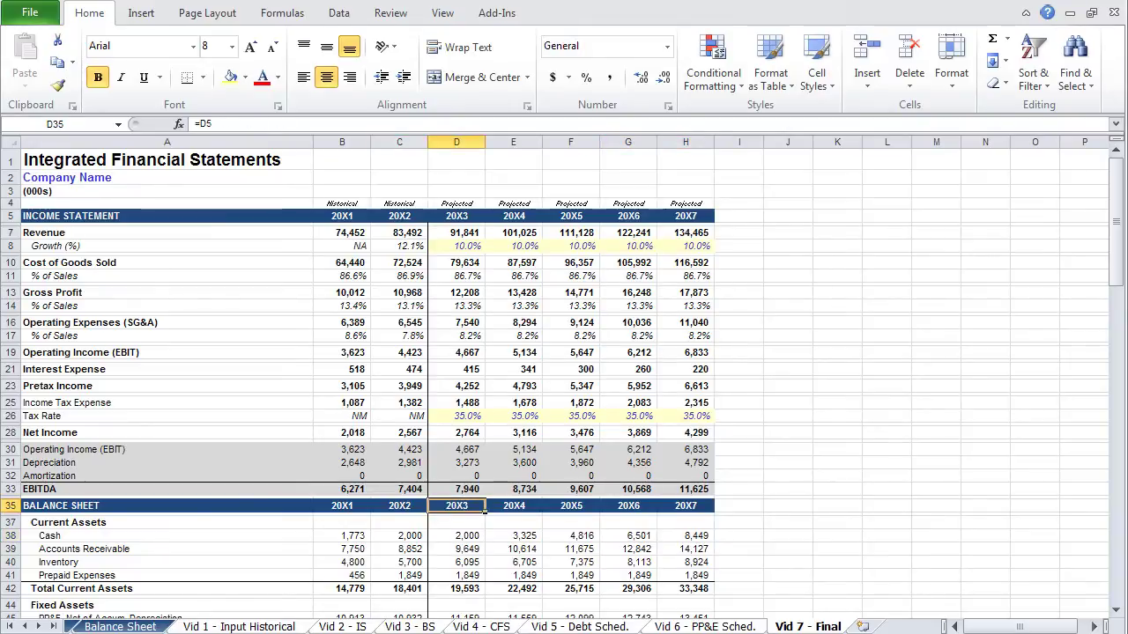
# - Set the projected 20X3 revenue growth in D8 to 5%
pyautogui.click(456, 416)
pyautogui.press('Up')
pyautogui.press('Up')
pyautogui.press('Up')
pyautogui.press('Up')
pyautogui.press('Up')
pyautogui.press('Up')
pyautogui.press('Up')
pyautogui.press('Up')
pyautogui.press('Up')
pyautogui.press('Up')
pyautogui.press('Up')
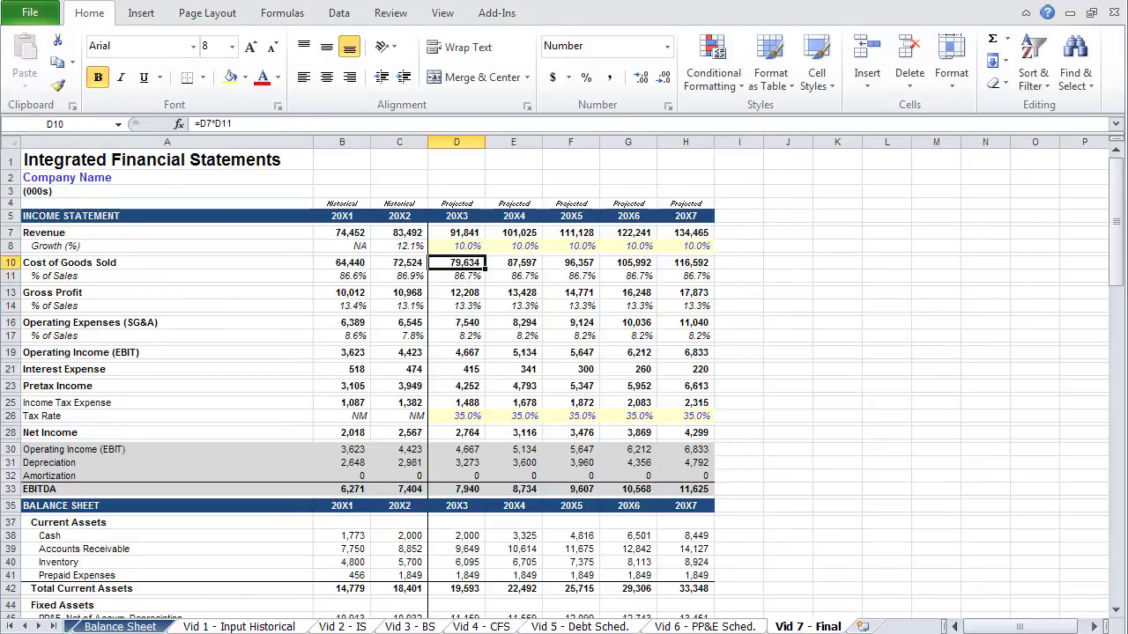
pyautogui.write('5')
# - Copy the 5% revenue growth rate from D8 across the projected years to 20X7
pyautogui.hotkey('shift', 'Right')
pyautogui.hotkey('shift', 'Right')
pyautogui.hotkey('shift', 'Right')
pyautogui.hotkey('shift', 'Right')
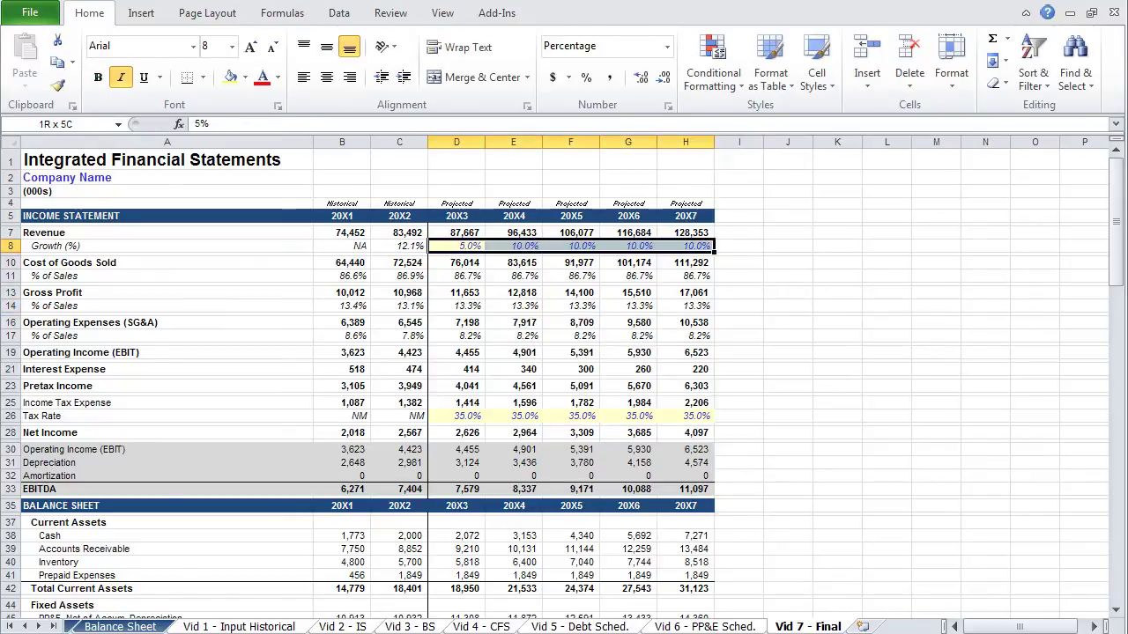
pyautogui.hotkey('ctrl', 'r')
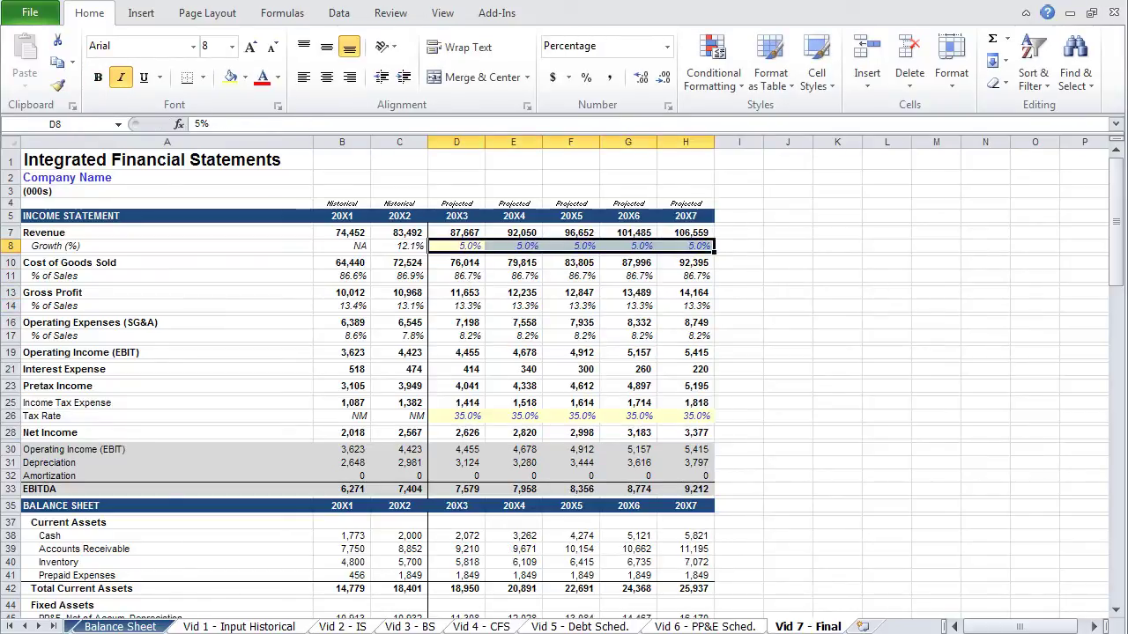
# - Examine the projected balance sheet cash in row 38 from 20X3 to 20X7
pyautogui.press('Down')
pyautogui.press('Down')
pyautogui.press('Down')
pyautogui.press('Down')
pyautogui.press('Down')
pyautogui.press('Down')
pyautogui.press('Down')
pyautogui.press('Down')
pyautogui.press('Down')
pyautogui.press('Down')
pyautogui.press('Down')
pyautogui.press('Down')
pyautogui.press('Down')
pyautogui.press('Down')
pyautogui.press('Down')
pyautogui.press('Down')
pyautogui.press('Down')
pyautogui.press('Down')
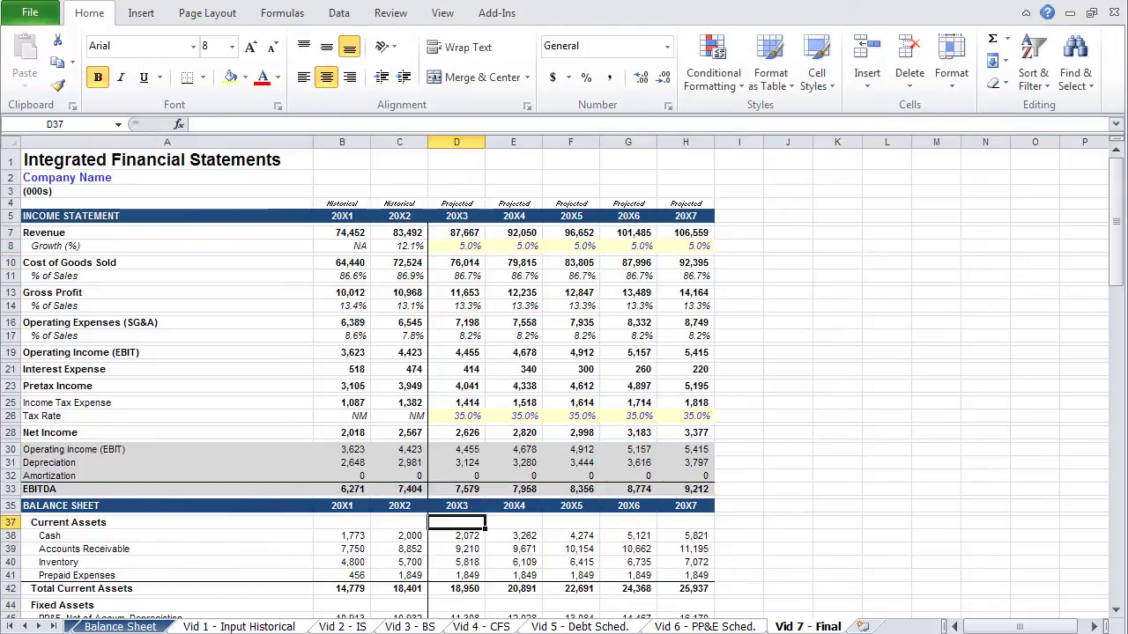
pyautogui.press('Down')
pyautogui.press('Right')
pyautogui.press('Right')
pyautogui.press('Right')
pyautogui.press('Right')
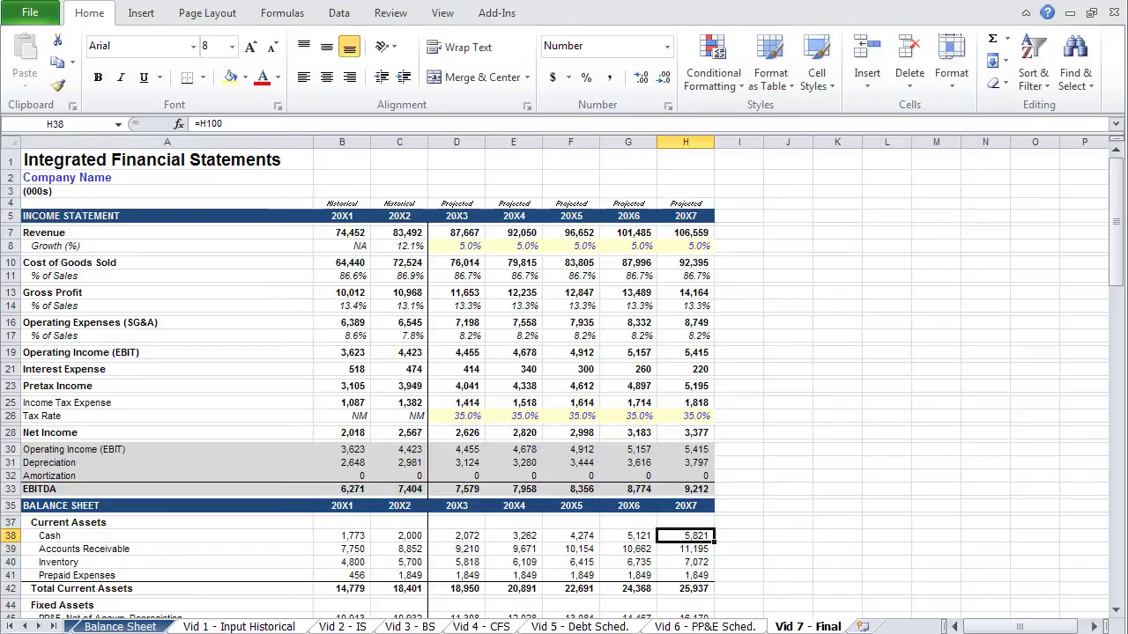
# - Review the 20X7 column down through the balance sheet and cash flow statement to the supporting schedules
pyautogui.press('Down')
pyautogui.press('Down')
pyautogui.press('Down')
pyautogui.press('Down')
pyautogui.press('Down')
pyautogui.press('Down')
pyautogui.press('Down')
pyautogui.press('Down')
pyautogui.press('Down')
pyautogui.press('Down')
pyautogui.press('Down')
pyautogui.press('Down')
pyautogui.press('Down')
pyautogui.press('Down')
pyautogui.press('Down')
pyautogui.press('Down')
pyautogui.press('Down')
pyautogui.press('Down')
pyautogui.press('Down')
pyautogui.press('Down')
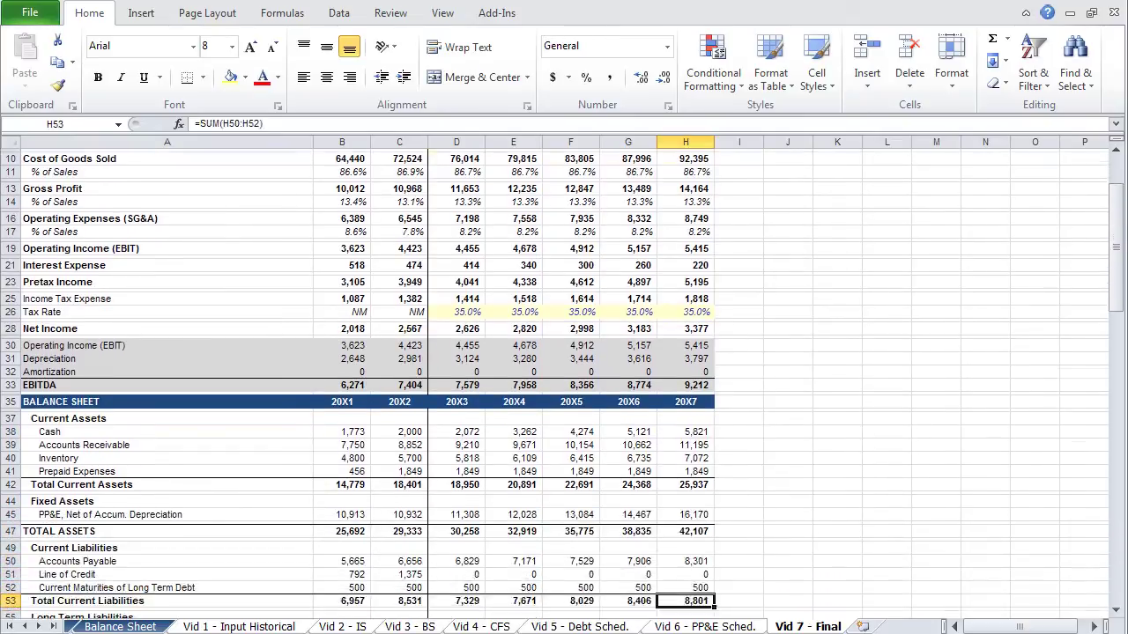
pyautogui.press('Down')
pyautogui.press('Down')
pyautogui.press('Down')
pyautogui.press('Down')
pyautogui.press('Down')
pyautogui.press('Down')
pyautogui.press('Down')
pyautogui.press('Down')
pyautogui.press('Down')
pyautogui.press('Down')
pyautogui.press('Down')
pyautogui.press('Down')
pyautogui.press('Down')
pyautogui.press('Down')
pyautogui.press('Down')
pyautogui.press('Down')
pyautogui.press('Down')
pyautogui.press('Down')
pyautogui.press('Down')
pyautogui.press('Down')
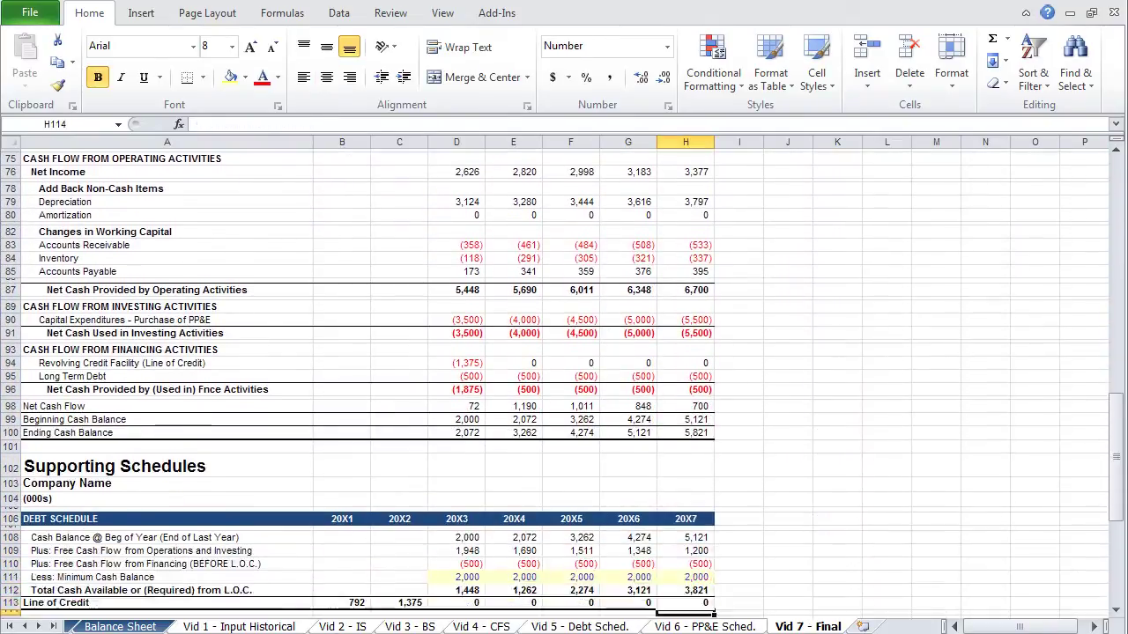
# - Examine the projected capital expenditures in the PP&E schedule from 20X7 back to 20X3
pyautogui.press('Up')
pyautogui.press('Up')
pyautogui.press('Up')
pyautogui.press('Up')
pyautogui.press('Up')
pyautogui.press('Up')
pyautogui.press('Up')
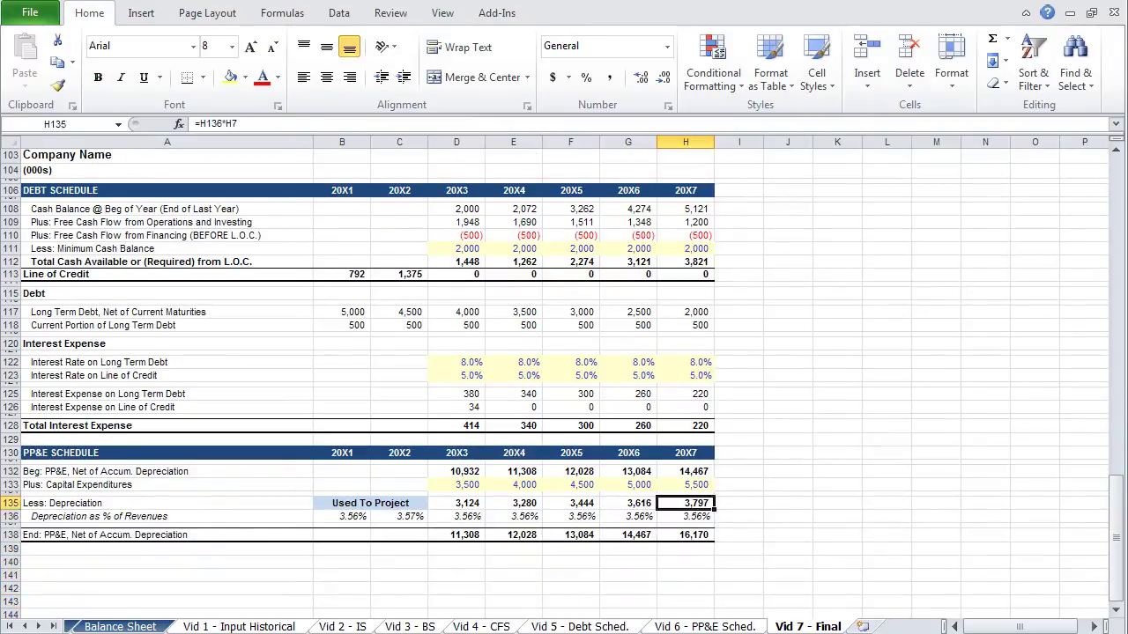
pyautogui.press('Up')
pyautogui.press('Up')
pyautogui.press('Down')
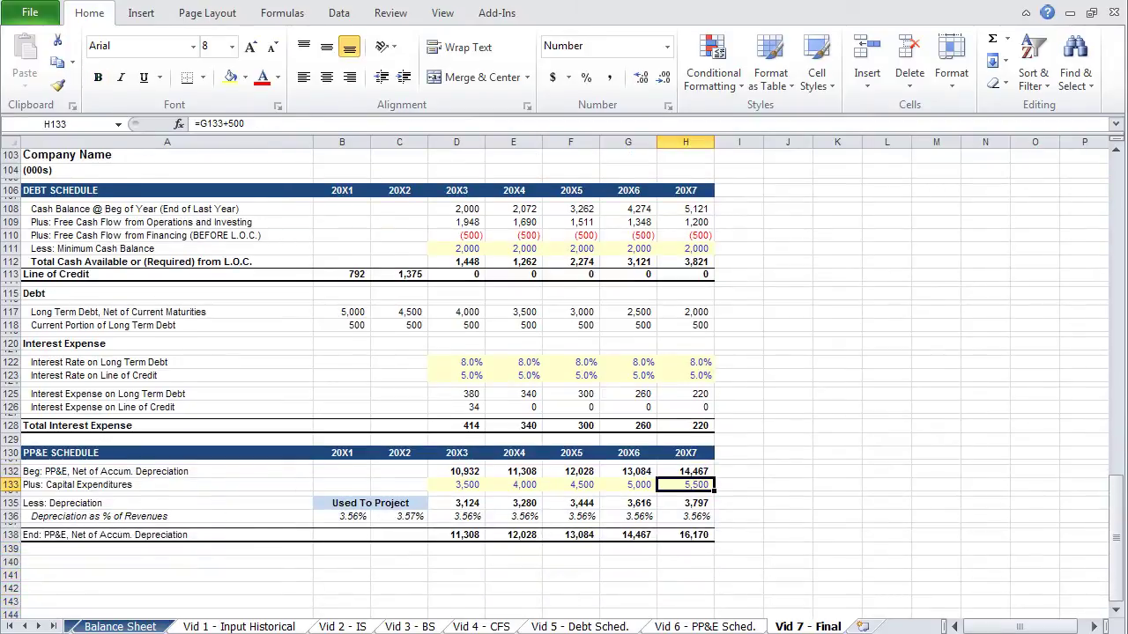
pyautogui.press('Left')
pyautogui.press('Left')
pyautogui.press('Left')
pyautogui.press('Left')
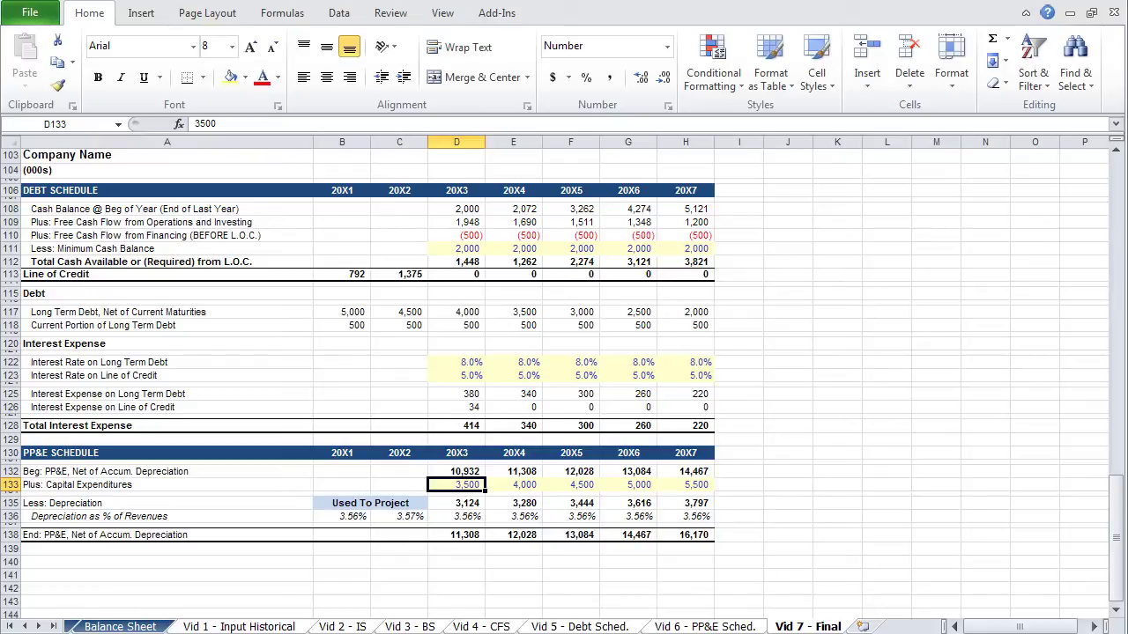
# - Review the ending cash balances and the debt schedule above the PP&E schedule
pyautogui.press('Up')
pyautogui.press('Up')
pyautogui.press('Up')
pyautogui.press('Up')
pyautogui.press('Up')
pyautogui.press('Up')
pyautogui.press('Up')
pyautogui.press('Up')
pyautogui.press('Up')
pyautogui.press('Up')
pyautogui.press('Up')
pyautogui.press('Up')
pyautogui.press('Up')
pyautogui.press('Up')
pyautogui.press('Up')
pyautogui.press('Up')
pyautogui.press('Up')
pyautogui.press('Up')
pyautogui.press('Up')
pyautogui.press('Up')
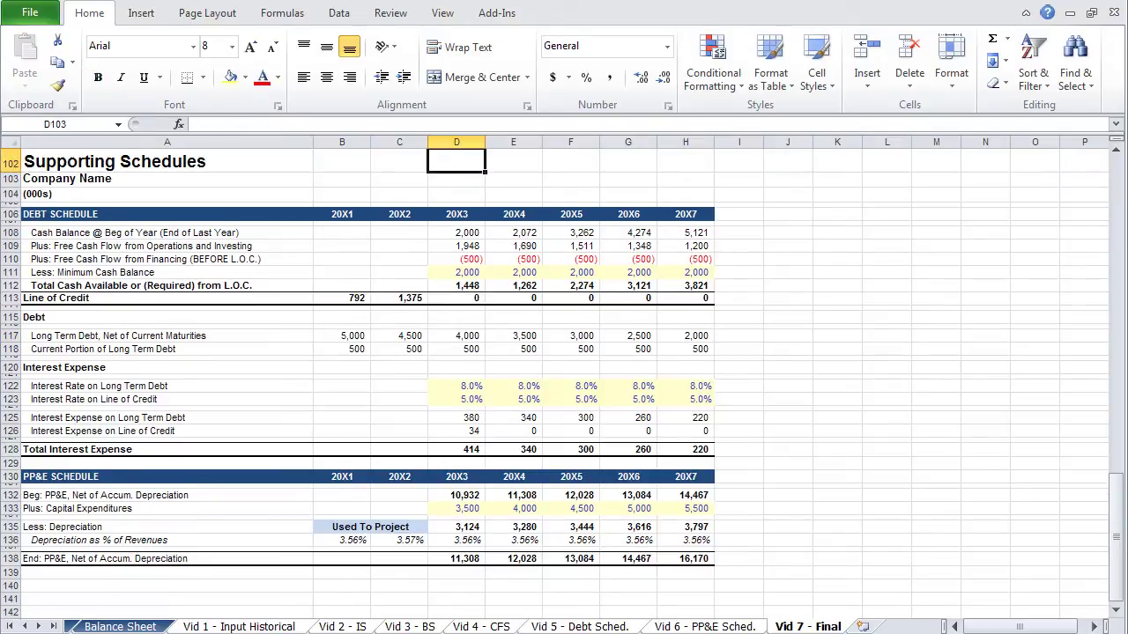
pyautogui.press('Down')
pyautogui.press('Down')
pyautogui.press('Down')
pyautogui.press('Down')
pyautogui.press('Down')
pyautogui.press('Down')
pyautogui.press('Down')
pyautogui.press('Down')
pyautogui.press('Down')
pyautogui.press('Down')
pyautogui.press('Down')
pyautogui.press('Down')
pyautogui.press('Down')
pyautogui.press('Down')
pyautogui.press('Down')
pyautogui.press('Down')
pyautogui.press('Down')
pyautogui.press('Down')
pyautogui.press('Down')
pyautogui.press('Down')
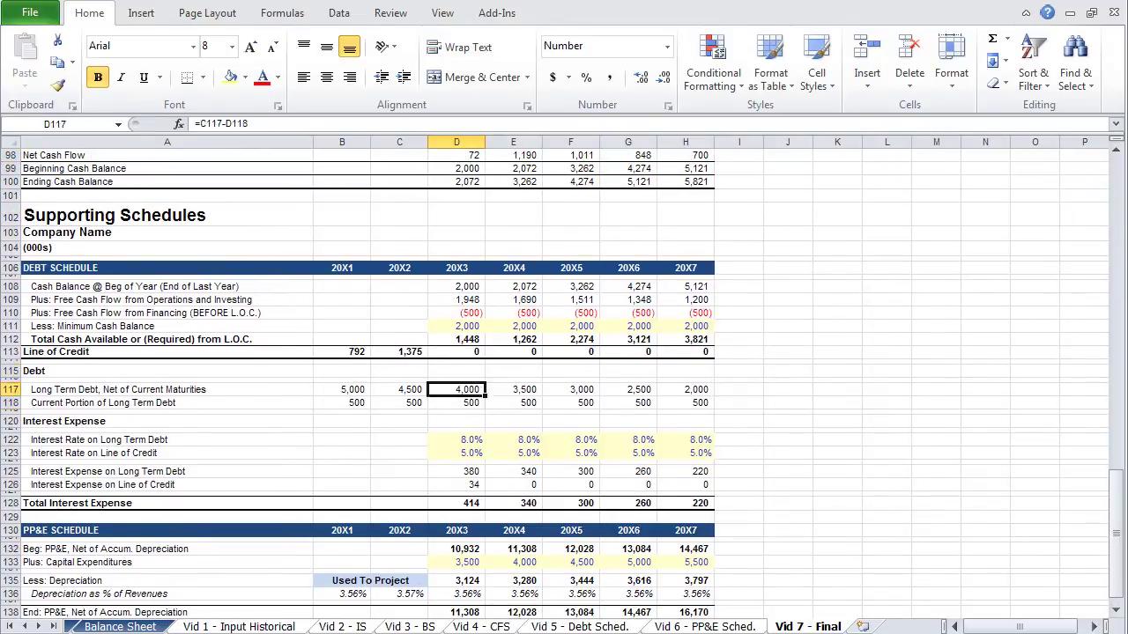
# - Change the 20X4 capital expenditures formula in E133 to =D133+250
pyautogui.press('Down')
pyautogui.press('Down')
pyautogui.press('Down')
pyautogui.press('Down')
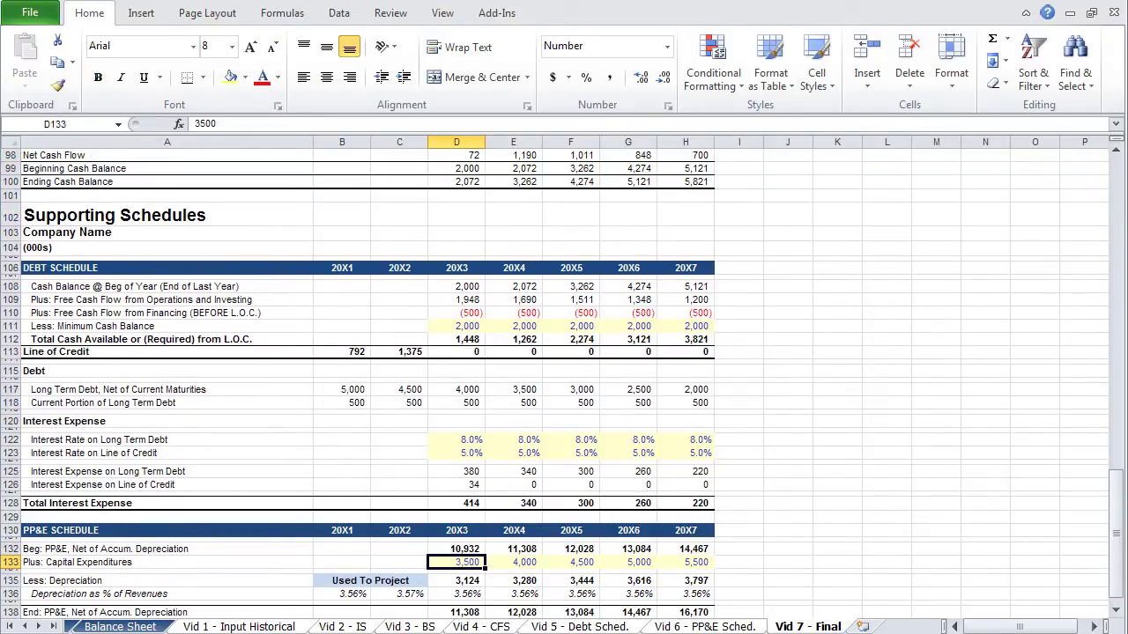
pyautogui.press('Right')
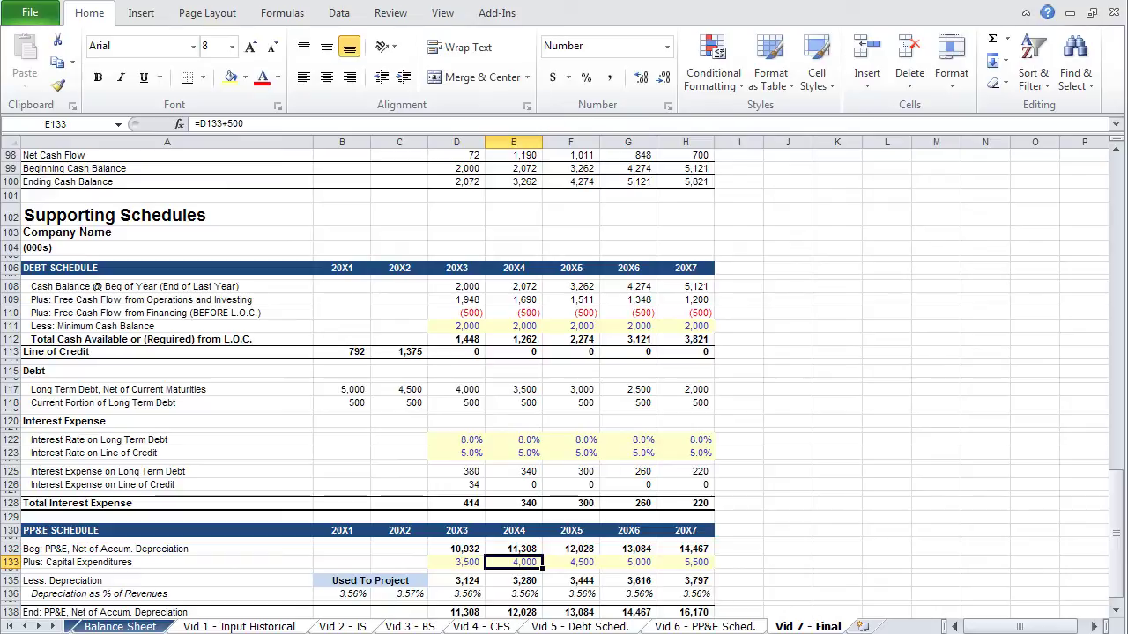
pyautogui.press('F2')
pyautogui.hotkey('shift', 'Left')
pyautogui.hotkey('shift', 'Left')
pyautogui.hotkey('shift', 'Left')
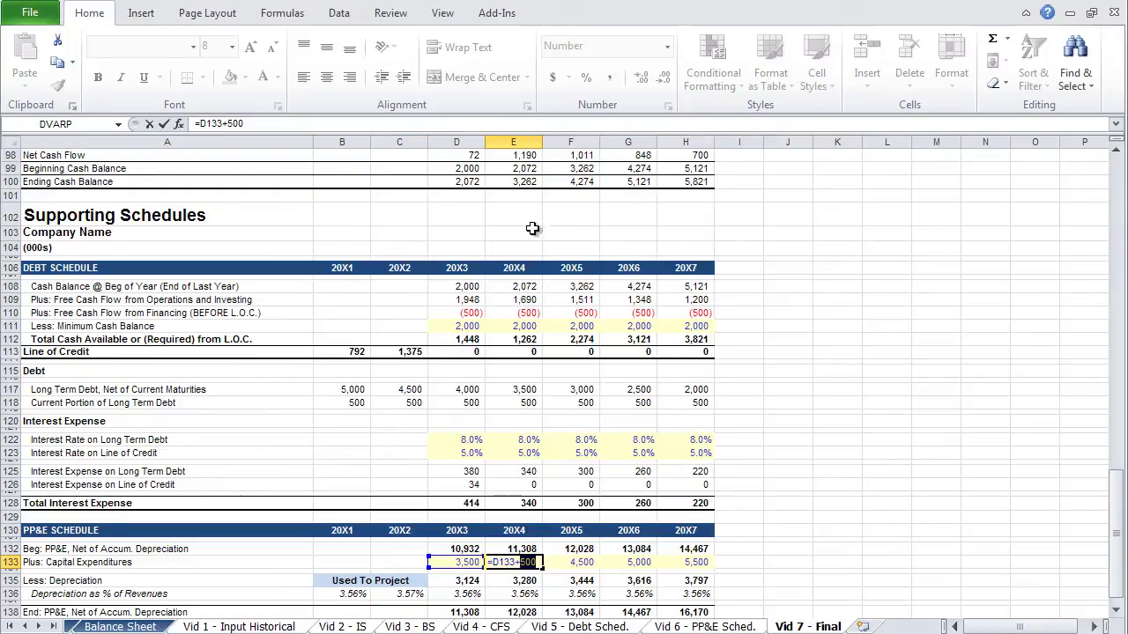
pyautogui.write('250')
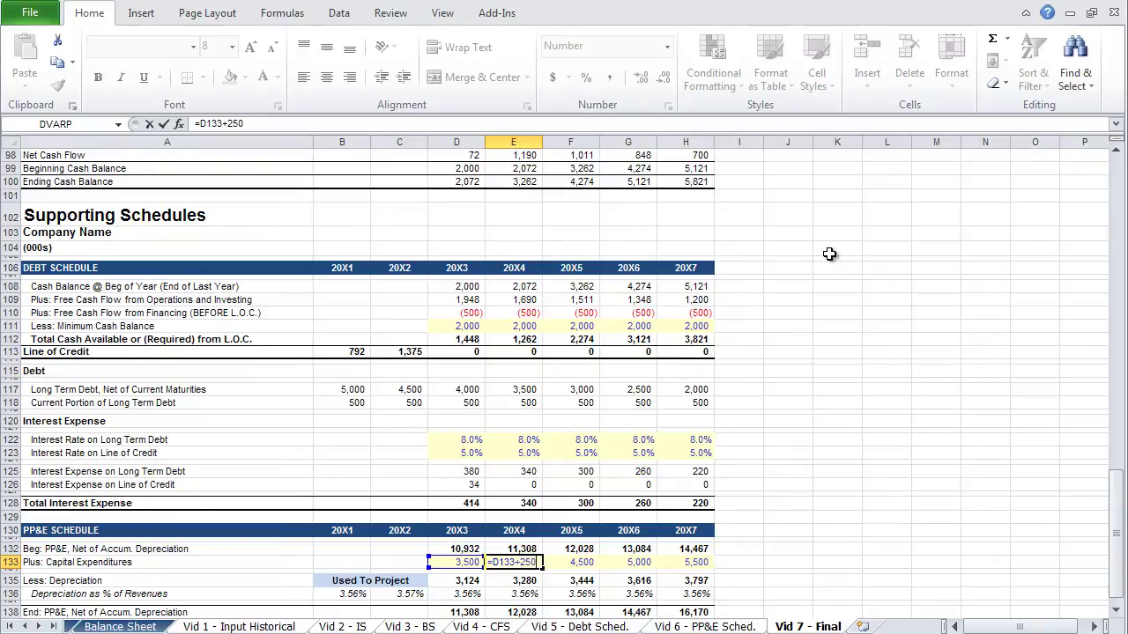
pyautogui.press('Return')
pyautogui.press('Up')
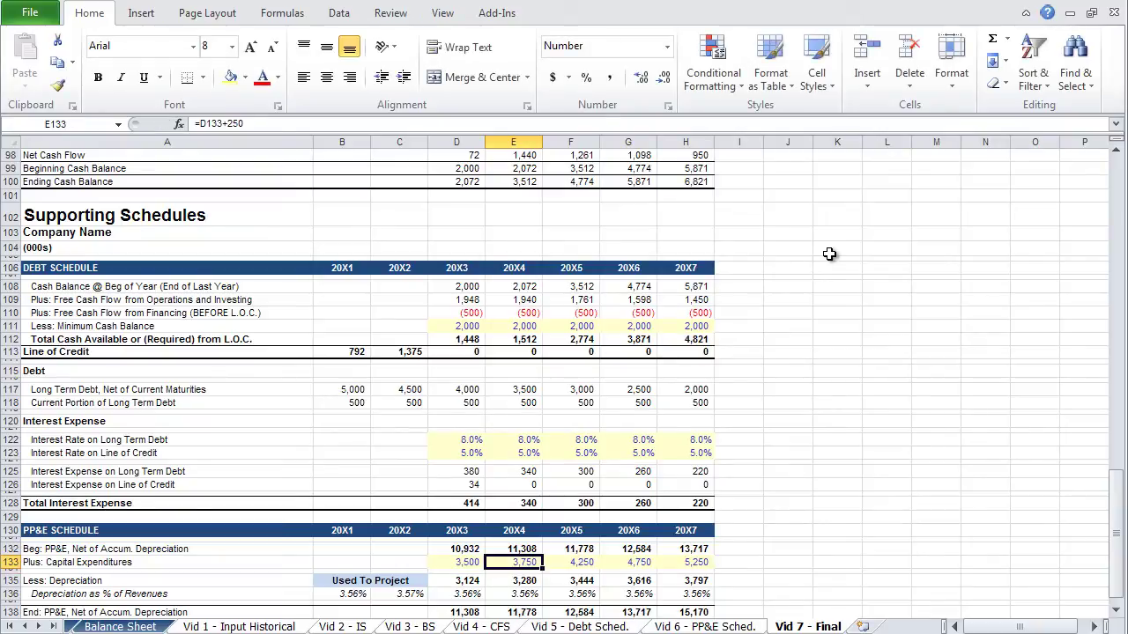
# - Copy the capital expenditures formula from E133 across the projected years to 20X7 in H133
pyautogui.hotkey('shift', 'Right')
pyautogui.hotkey('shift', 'Right')
pyautogui.hotkey('shift', 'Right')
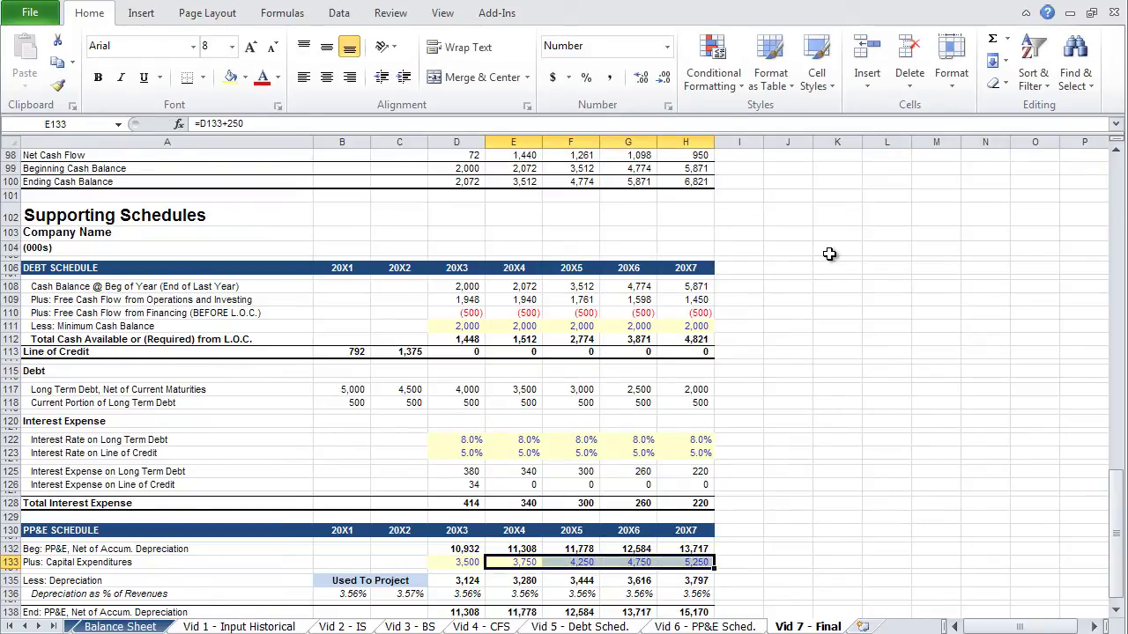
pyautogui.hotkey('ctrl', 'r')
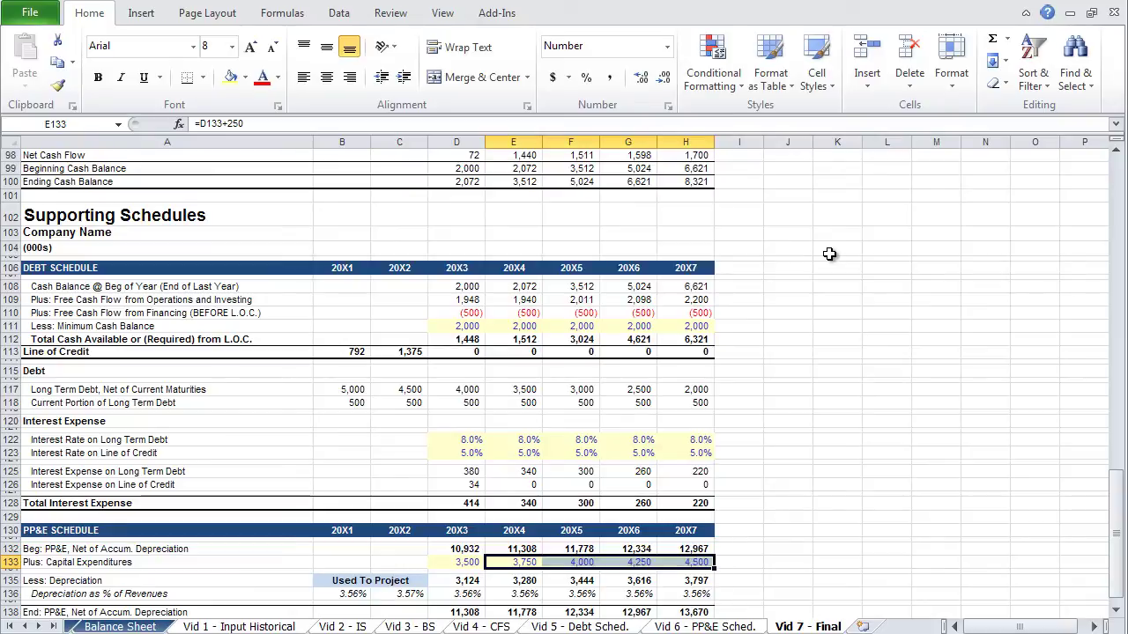
# - Check the 20X7 ending cash balance in H100 of the cash flow statement
pyautogui.press('Up')
pyautogui.press('Up')
pyautogui.press('Up')
pyautogui.press('Up')
pyautogui.press('Up')
pyautogui.press('Up')
pyautogui.press('Up')
pyautogui.press('Up')
pyautogui.press('Up')
pyautogui.press('Up')
pyautogui.press('Up')
pyautogui.press('Up')
pyautogui.press('Up')
pyautogui.press('Up')
pyautogui.press('Up')
pyautogui.press('Up')
pyautogui.press('Up')
pyautogui.press('Up')
pyautogui.press('Up')
pyautogui.press('Up')
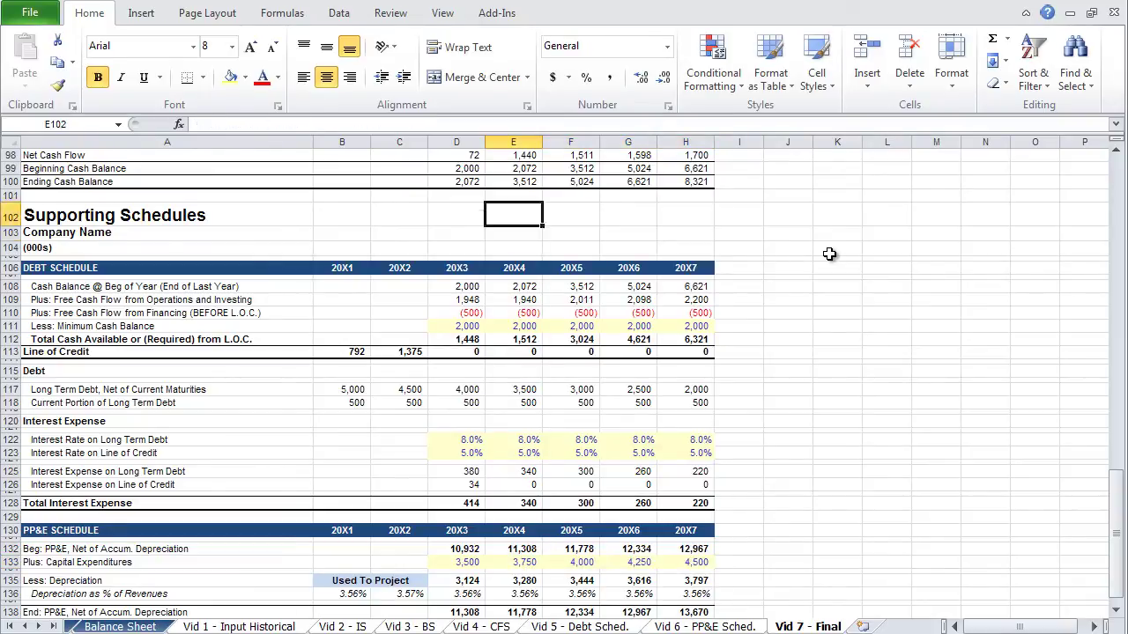
pyautogui.press('Right')
pyautogui.press('Right')
pyautogui.press('Right')
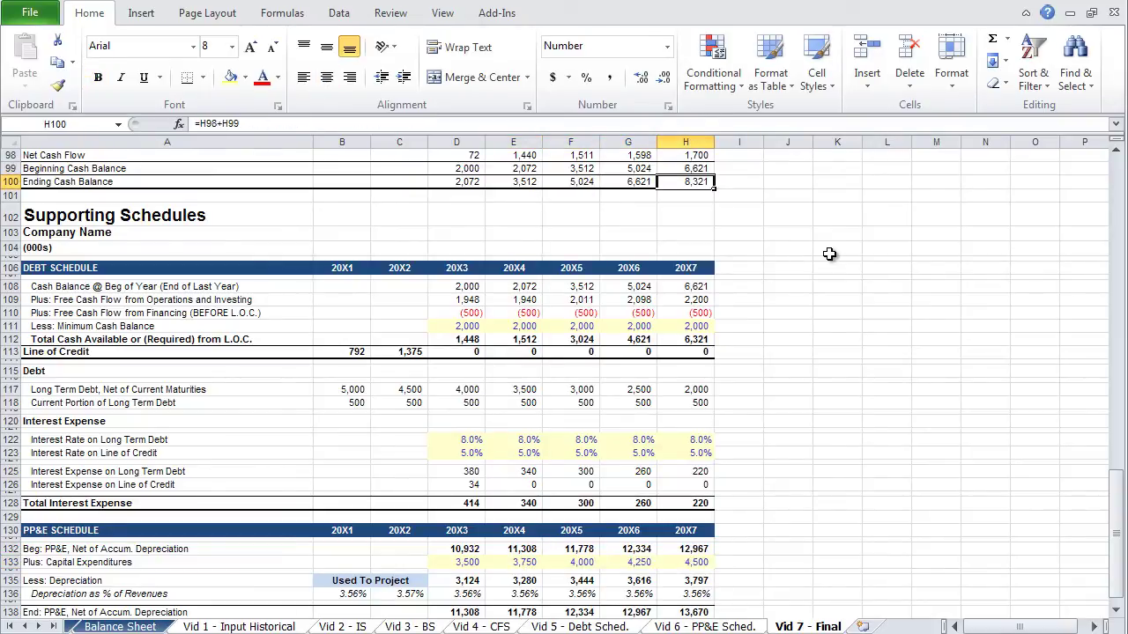
# - Fill the projected AR Days cells D69:H69 in the balance sheet assumptions with the recently used light yellow
pyautogui.press('Up')
pyautogui.press('Up')
pyautogui.press('Up')
pyautogui.press('Up')
pyautogui.press('Up')
pyautogui.press('Up')
pyautogui.press('Up')
pyautogui.press('Up')
pyautogui.press('Up')
pyautogui.press('Up')
pyautogui.press('Up')
pyautogui.press('Up')
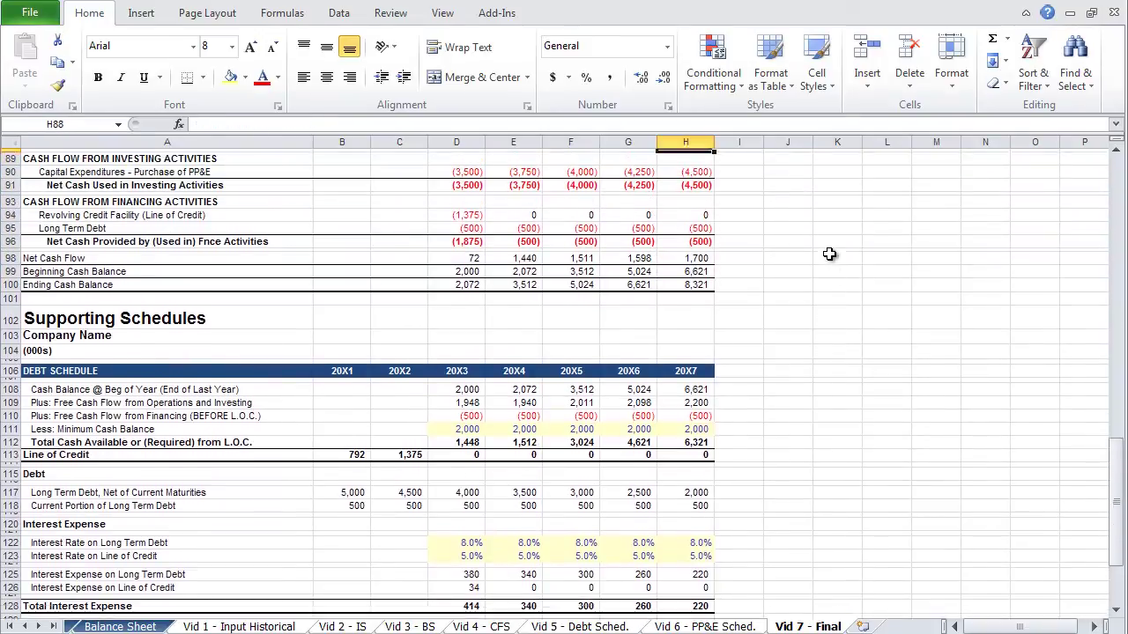
pyautogui.press('Up')
pyautogui.press('Up')
pyautogui.press('Up')
pyautogui.press('Up')
pyautogui.press('Up')
pyautogui.press('Up')
pyautogui.press('Up')
pyautogui.press('Up')
pyautogui.press('Up')
pyautogui.press('Up')
pyautogui.press('Up')
pyautogui.press('Up')
pyautogui.press('Up')
pyautogui.press('Up')
pyautogui.press('Up')
pyautogui.press('Up')
pyautogui.press('Up')
pyautogui.press('Up')
pyautogui.press('Up')
pyautogui.press('Up')
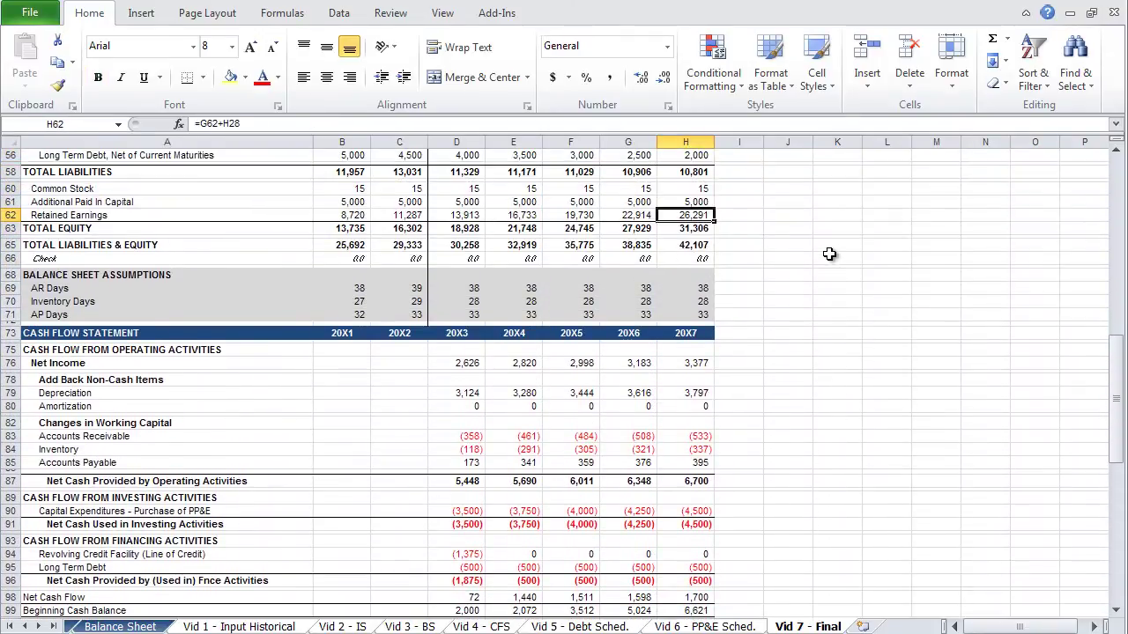
pyautogui.press('Down')
pyautogui.press('Down')
pyautogui.press('Down')
pyautogui.press('Down')
pyautogui.press('Down')
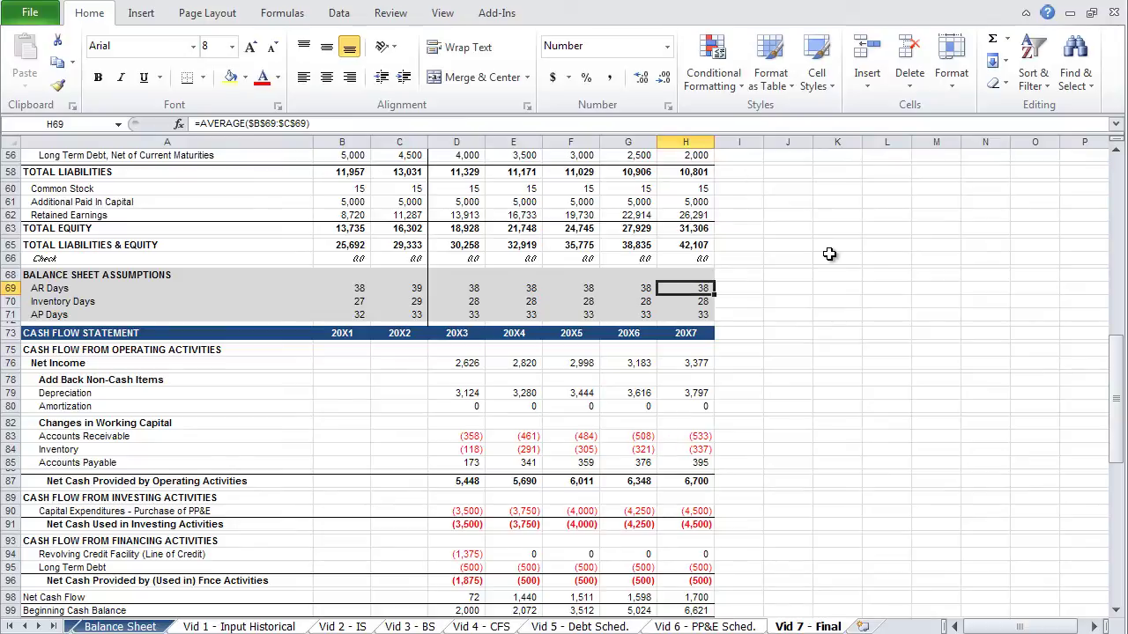
pyautogui.press('Left')
pyautogui.press('Left')
pyautogui.press('Left')
pyautogui.press('Left')
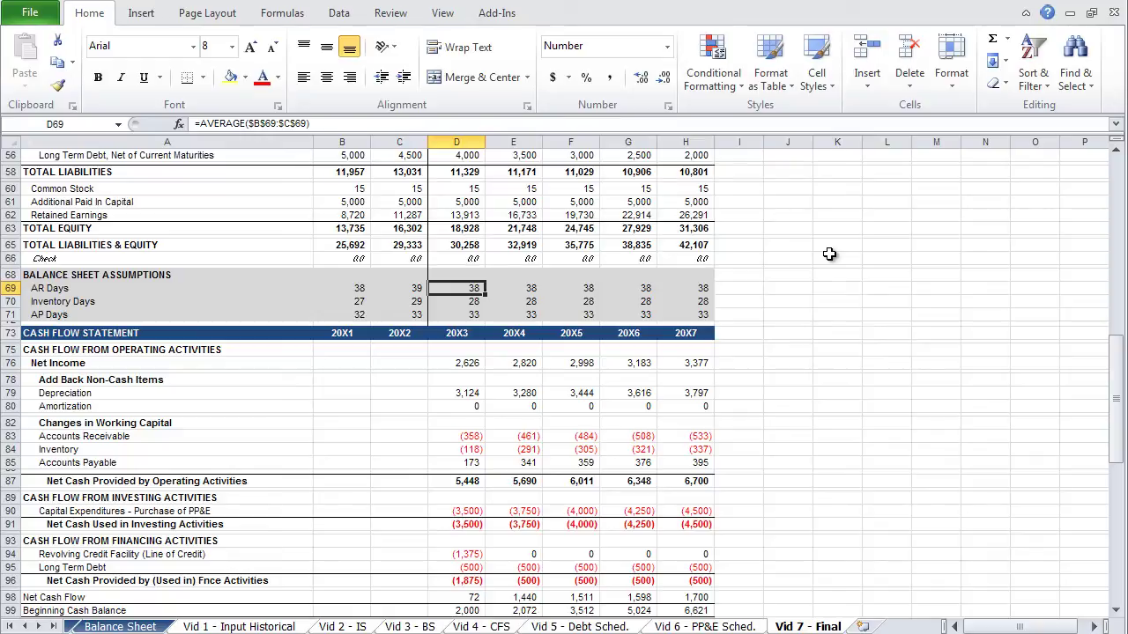
pyautogui.hotkey('ctrl', 'shift', 'Right')
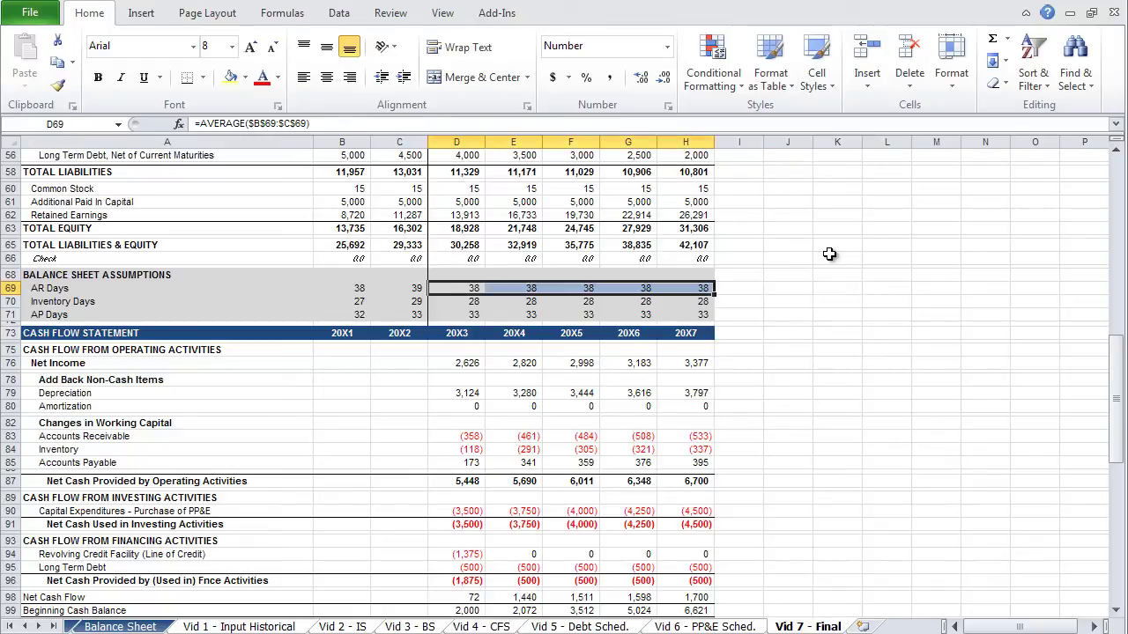
pyautogui.hotkey('alt', 'h')
pyautogui.press('h')
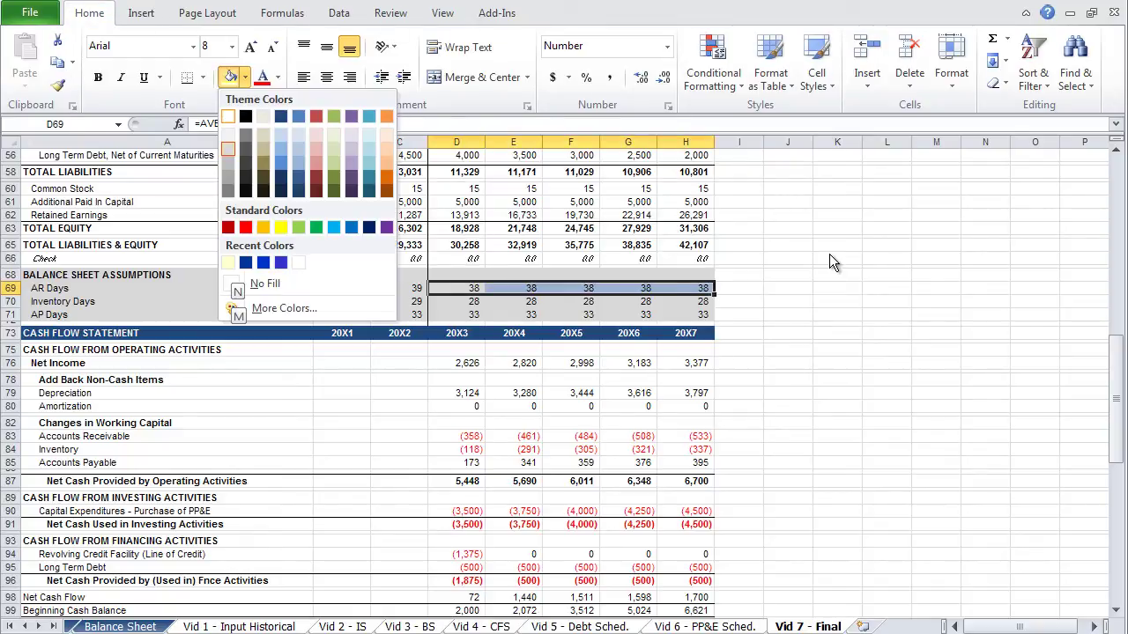
pyautogui.press('Up')
pyautogui.press('Up')
pyautogui.press('Left')
pyautogui.press('Left')
pyautogui.press('Left')
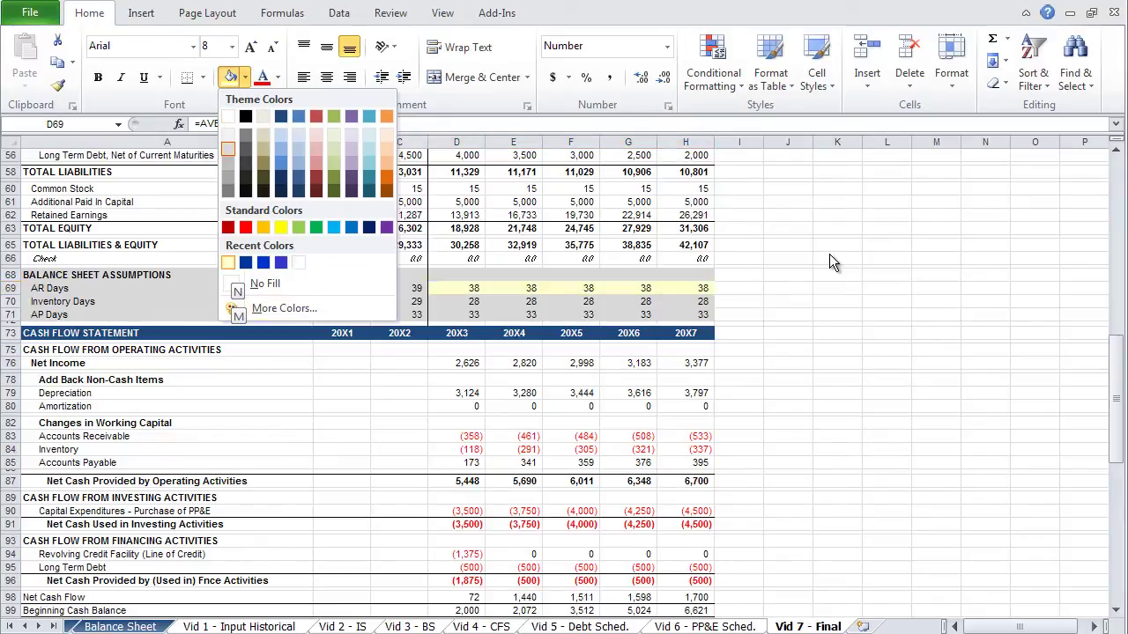
pyautogui.press('Return')
# - Change the font color of the projected AR Days in D69:H69 to the recently used violet-blue
pyautogui.hotkey('alt', 'h')
pyautogui.press('f')
pyautogui.press('c')
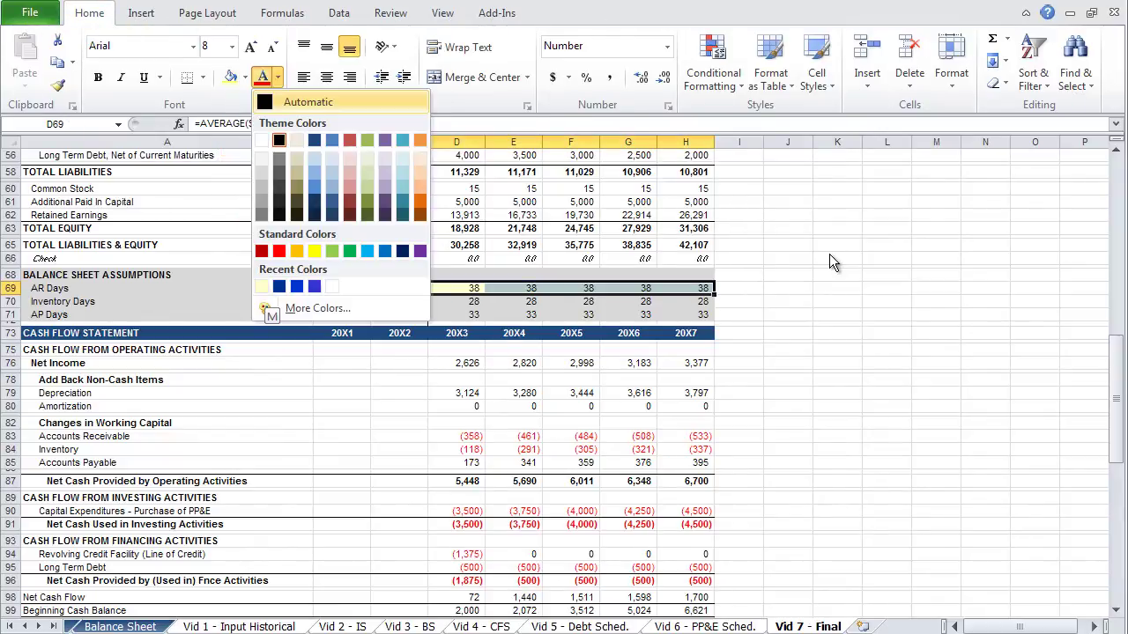
pyautogui.press('Up')
pyautogui.press('Up')
pyautogui.press('Left')
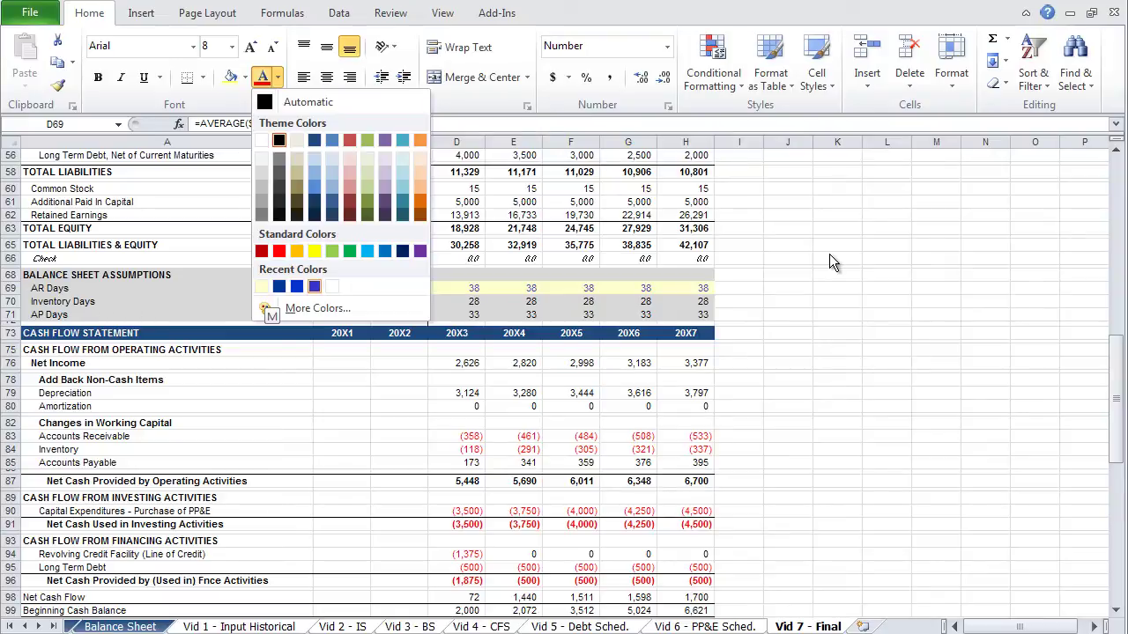
pyautogui.press('Return')
pyautogui.press('Left')
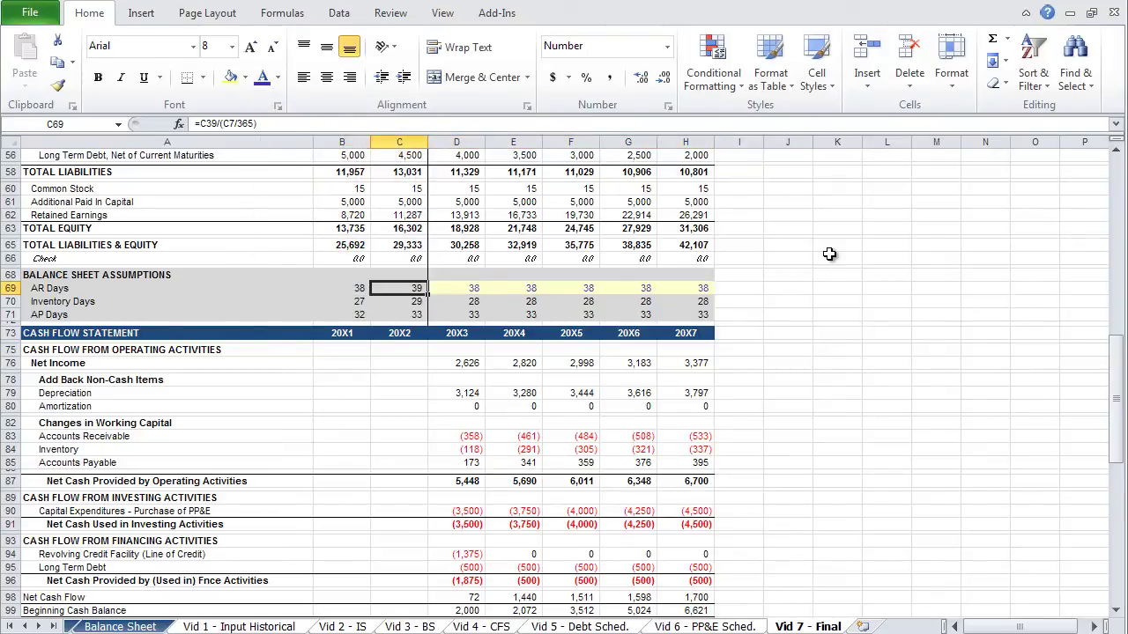
pyautogui.press('Right')
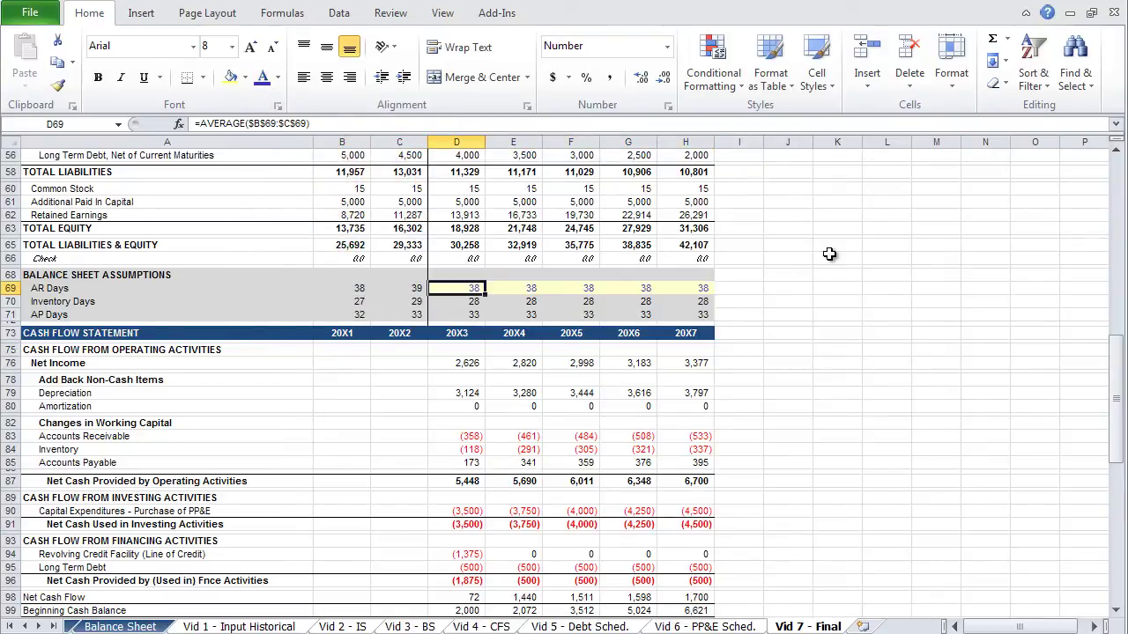
# - Review the 20X3 working capital changes in the cash flow statement, starting with accounts receivable in D83
pyautogui.press('Down')
pyautogui.press('Down')
pyautogui.press('Down')
pyautogui.press('Down')
pyautogui.press('Down')
pyautogui.press('Down')
pyautogui.press('Down')
pyautogui.press('Down')
pyautogui.press('Down')
pyautogui.press('Down')
pyautogui.press('Down')
pyautogui.press('Down')
pyautogui.press('Down')
pyautogui.press('Down')
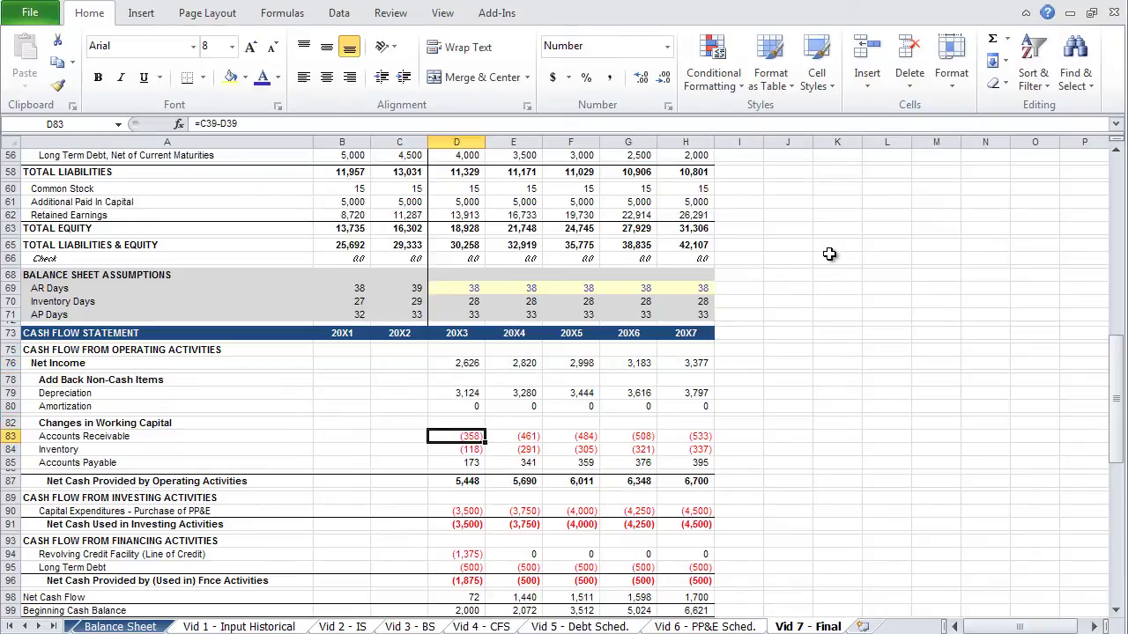
pyautogui.press('Down')
pyautogui.press('Down')
pyautogui.press('Down')
pyautogui.press('Down')
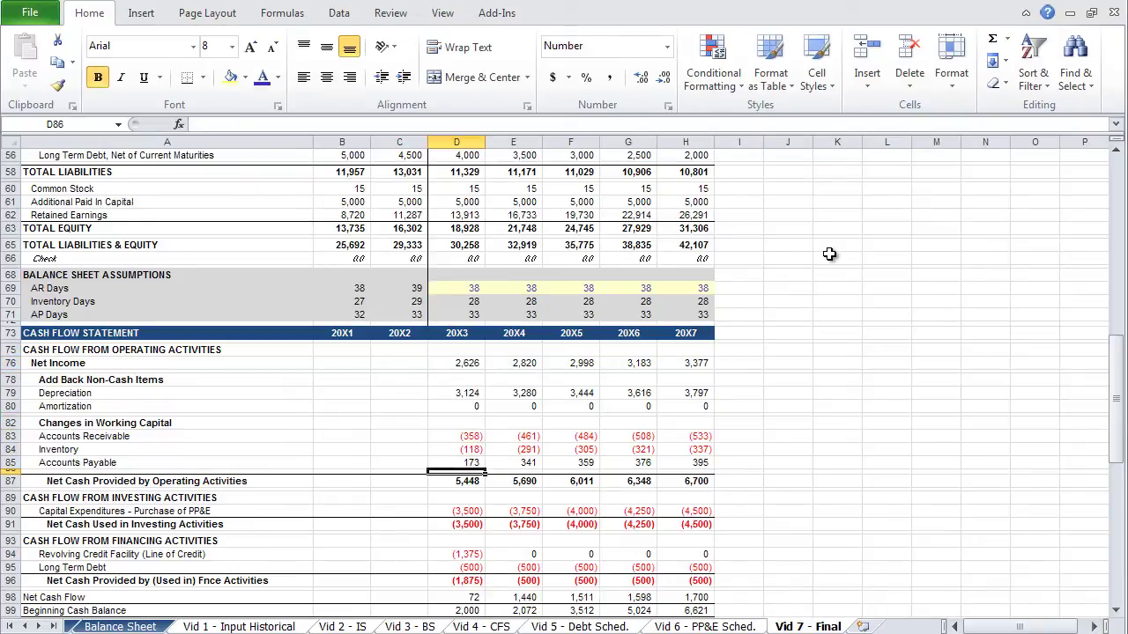
# - Set the projected AR Days for 20X3 through 20X7 in D69:H69 to 40, 45, 50, 55 and 60
pyautogui.press('Up')
pyautogui.press('Up')
pyautogui.press('Up')
pyautogui.press('Up')
pyautogui.press('Up')
pyautogui.press('Up')
pyautogui.press('Up')
pyautogui.press('Up')
pyautogui.press('Up')
pyautogui.press('Up')
pyautogui.press('Up')
pyautogui.press('Up')
pyautogui.press('Up')
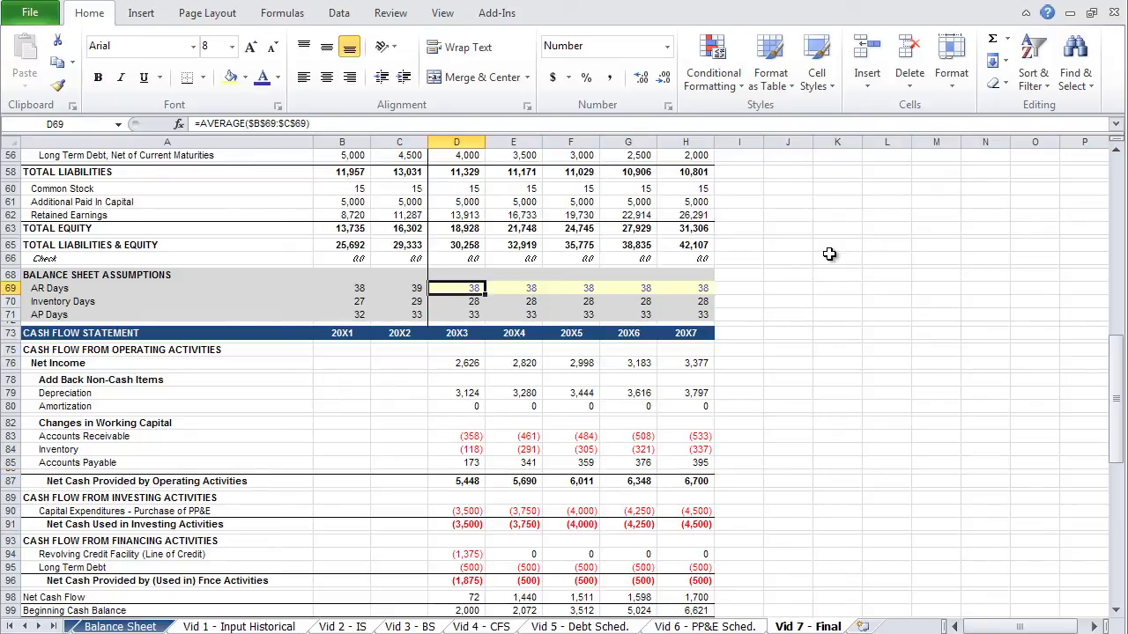
pyautogui.write('40')
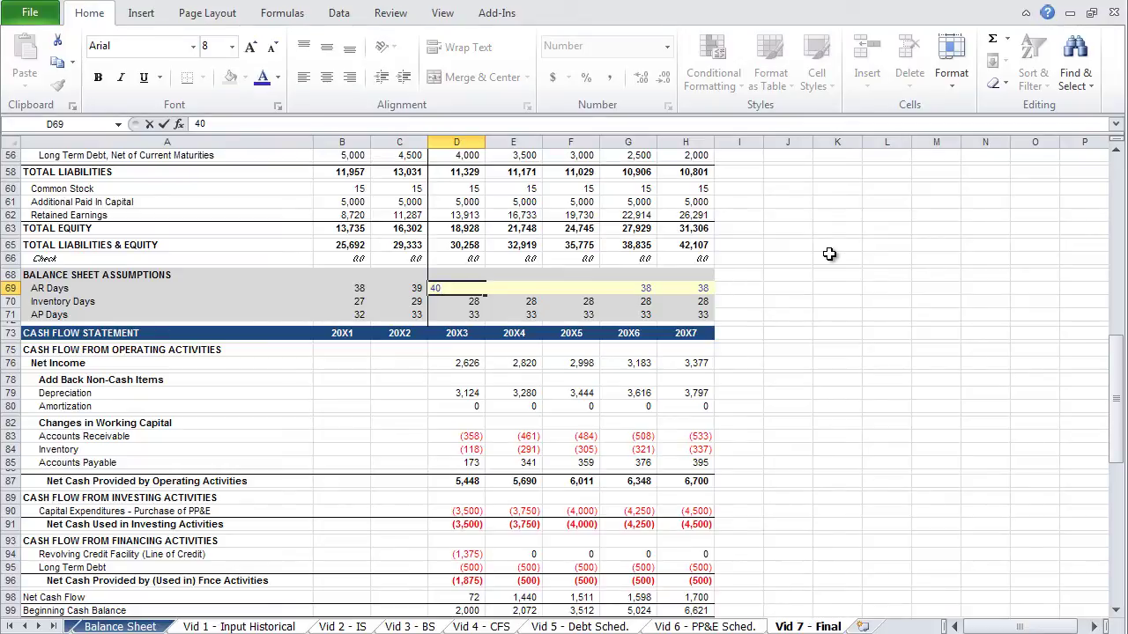
pyautogui.press('Right')
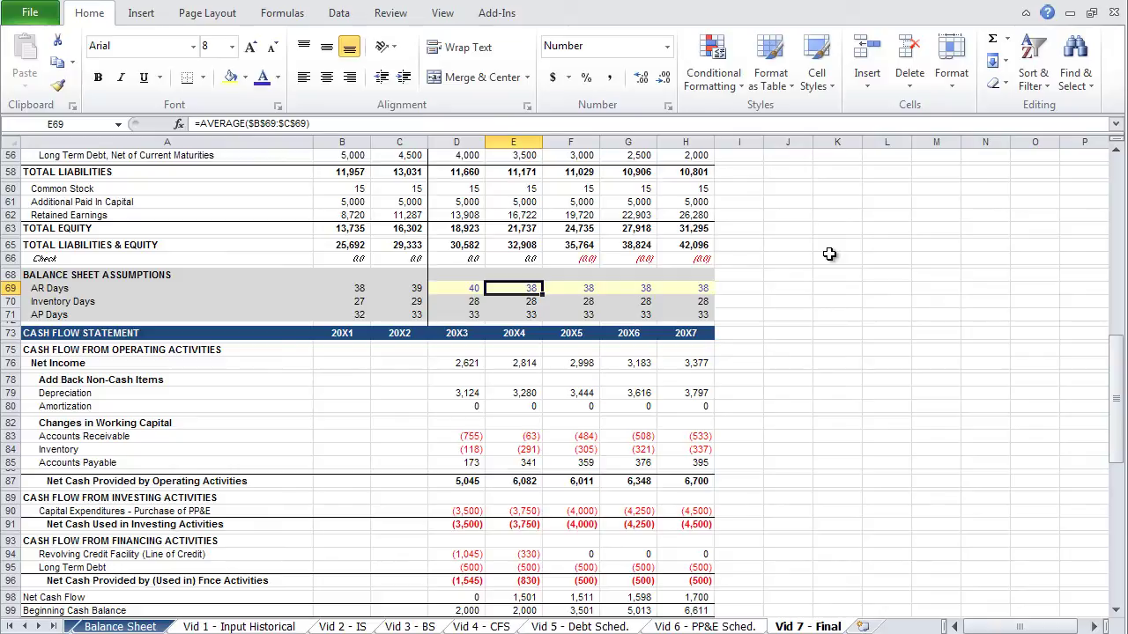
pyautogui.write('45')
pyautogui.press('Right')
pyautogui.write('5')
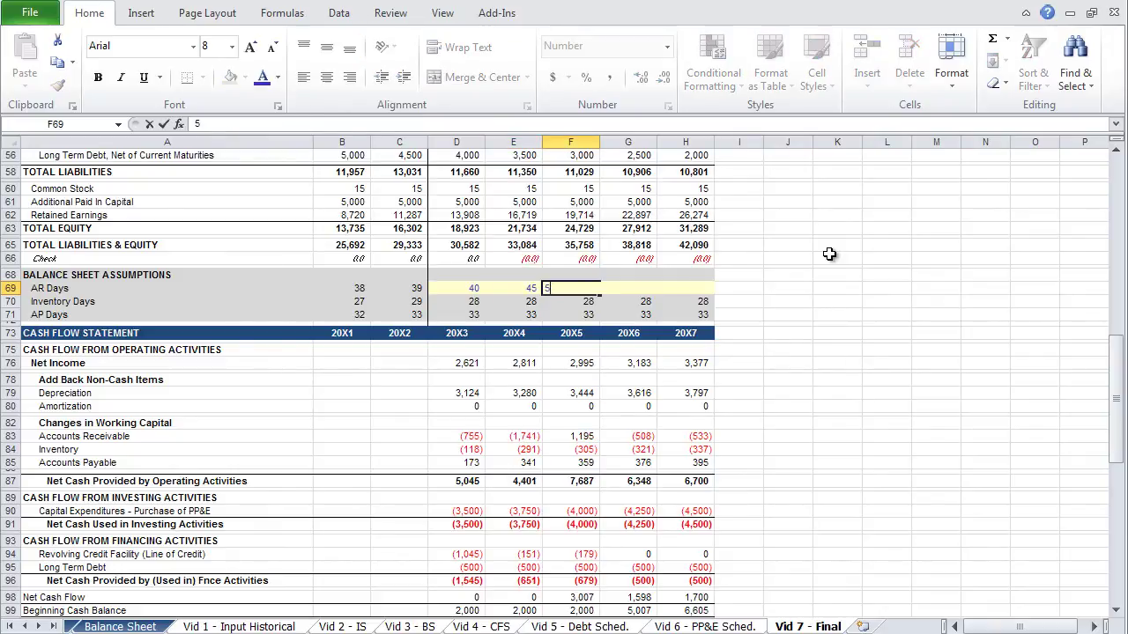
pyautogui.write('0')
pyautogui.press('Right')
pyautogui.write('55')
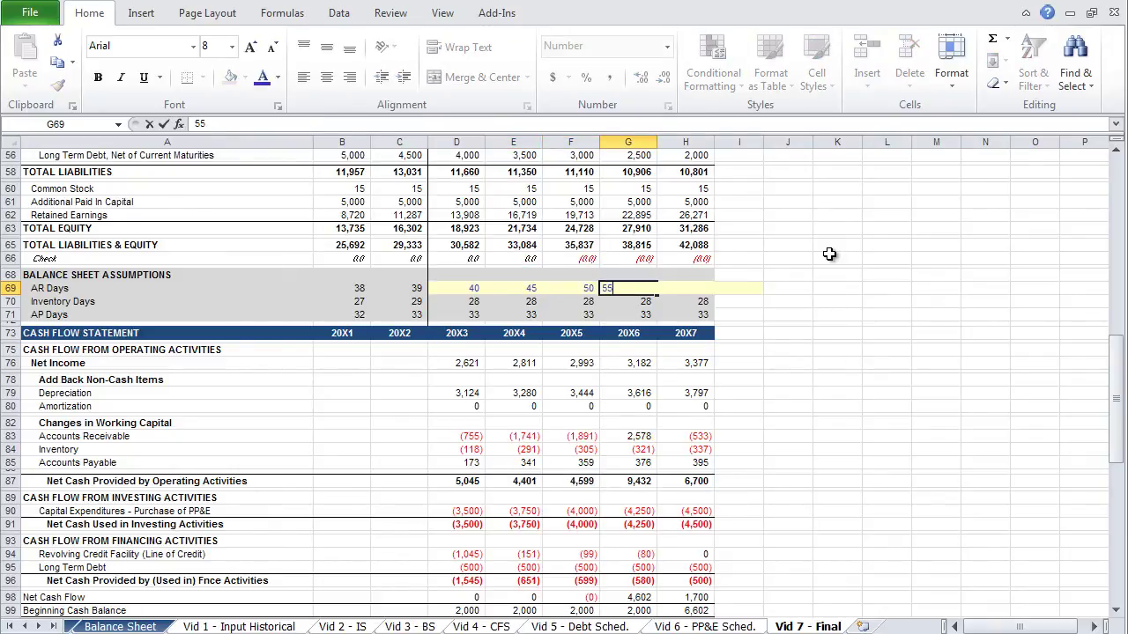
pyautogui.press('Right')
pyautogui.write('60')
pyautogui.press('Return')
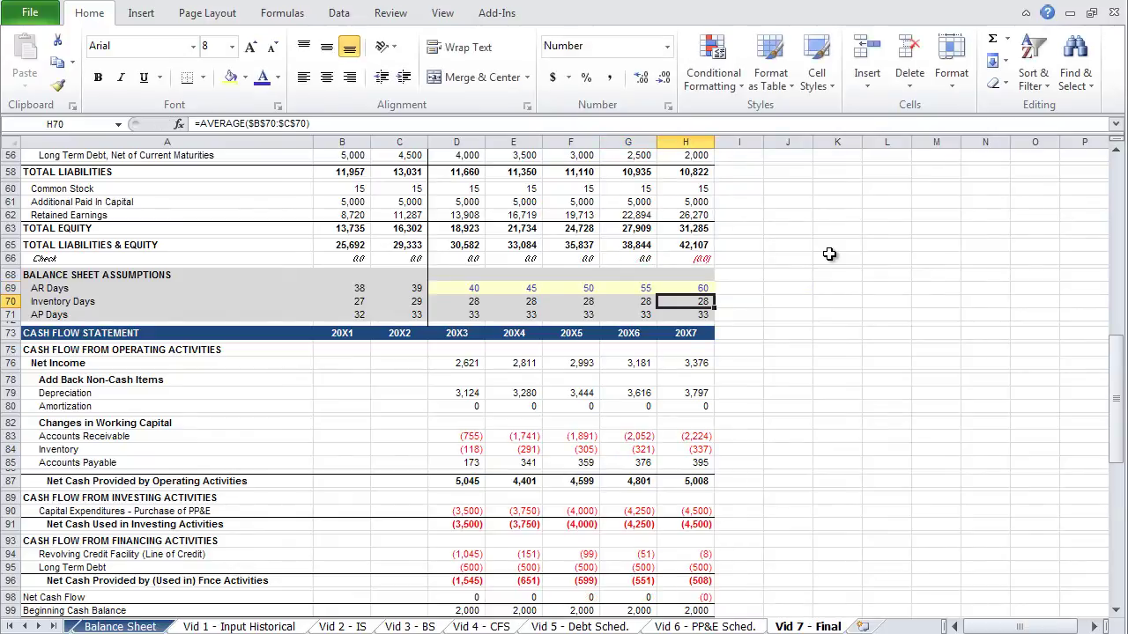
# - Examine the accounts receivable changes across the projected years in row 83 of the cash flow statement
pyautogui.press('Down')
pyautogui.press('Down')
pyautogui.press('Down')
pyautogui.press('Down')
pyautogui.press('Down')
pyautogui.press('Down')
pyautogui.press('Down')
pyautogui.press('Down')
pyautogui.press('Down')
pyautogui.press('Down')
pyautogui.press('Down')
pyautogui.press('Down')
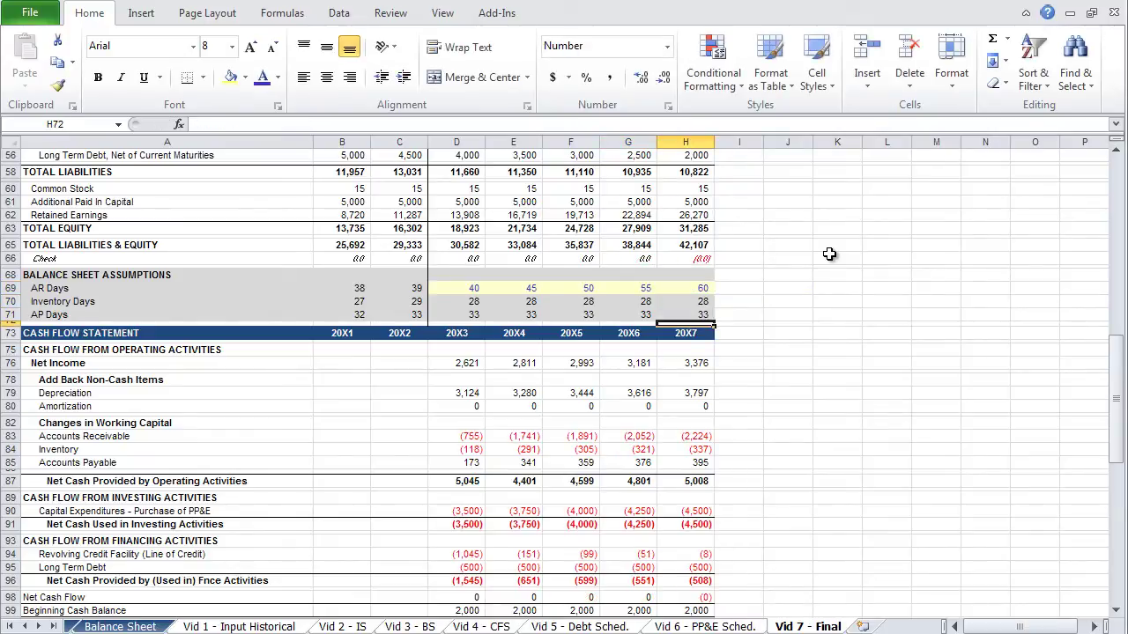
pyautogui.press('Down')
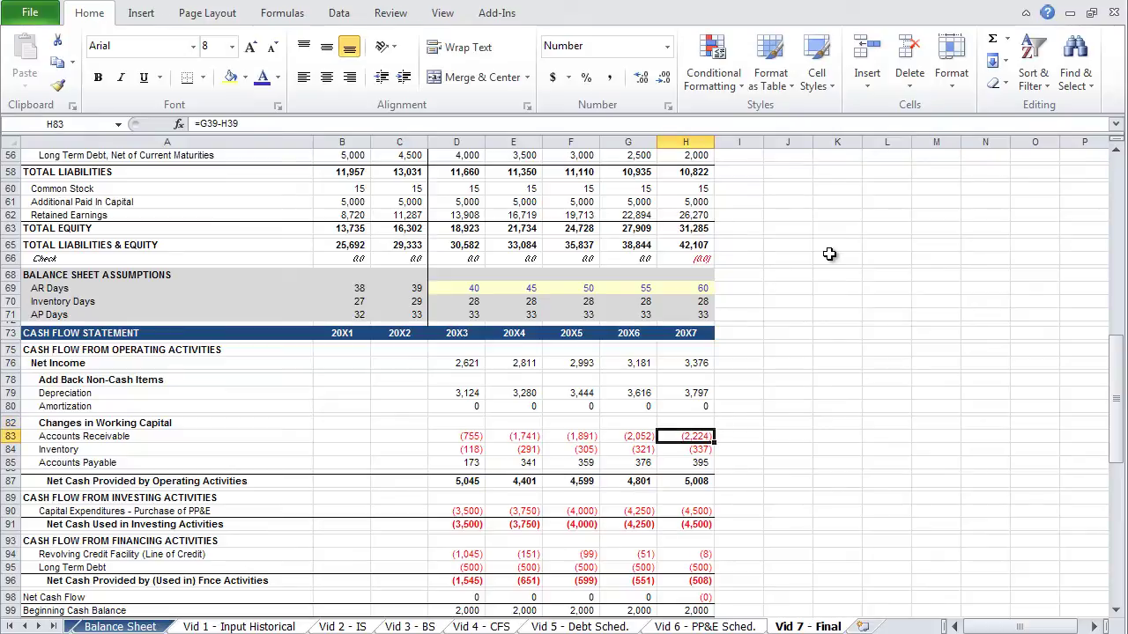
pyautogui.press('Left')
pyautogui.press('Left')
pyautogui.press('Left')
pyautogui.press('Left')
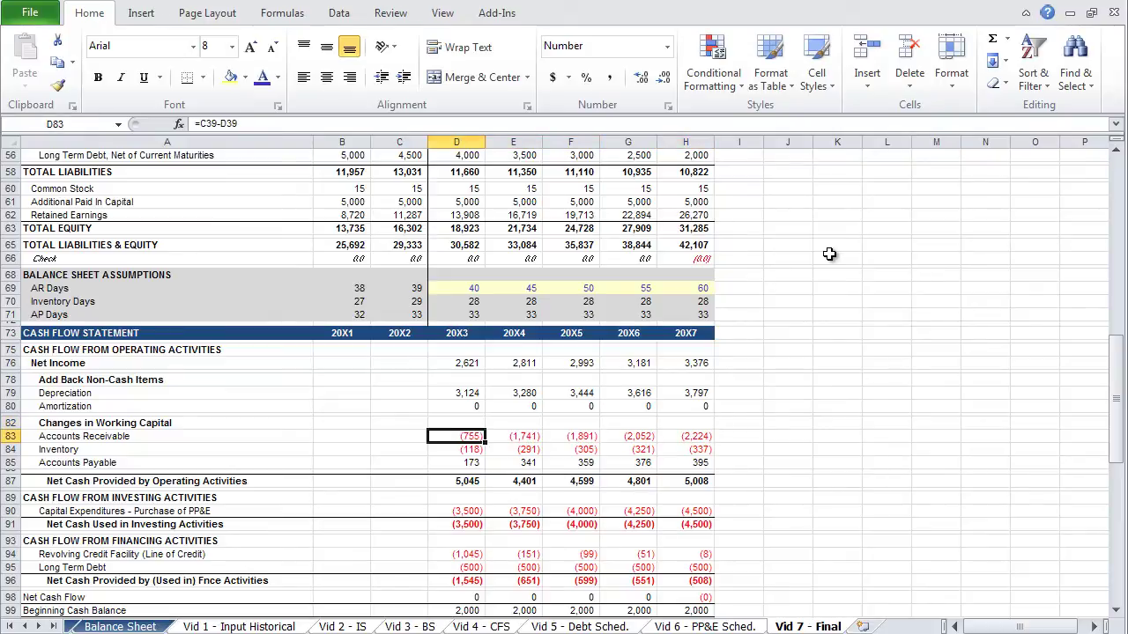
# - Examine the 20X3 operating cash flow, the line of credit change in D94 and the net cash flow in D98
pyautogui.press('Down')
pyautogui.press('Down')
pyautogui.press('Down')
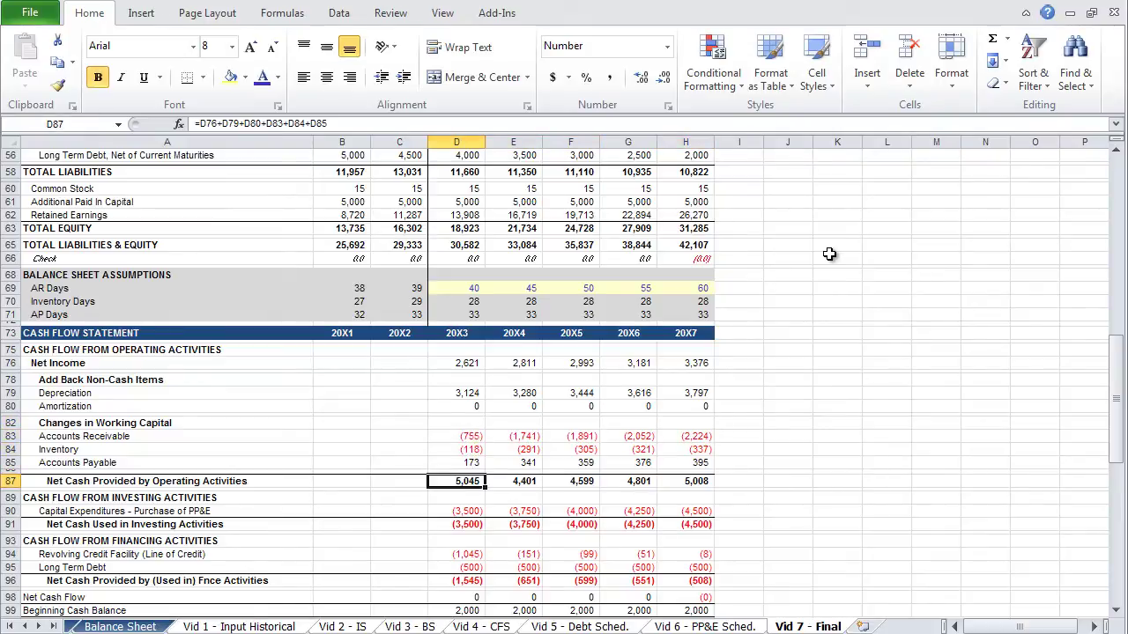
pyautogui.press('Down')
pyautogui.press('Down')
pyautogui.press('Down')
pyautogui.press('Down')
pyautogui.press('Down')
pyautogui.press('Down')
pyautogui.press('Up')
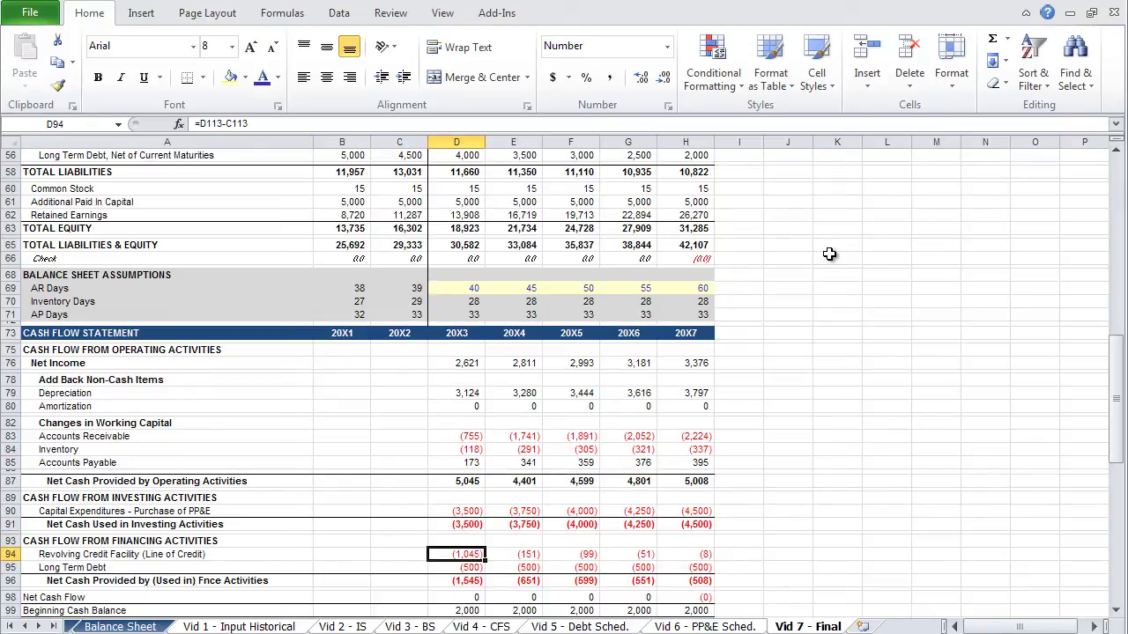
pyautogui.press('Down')
pyautogui.press('Down')
pyautogui.press('Down')
pyautogui.press('Down')
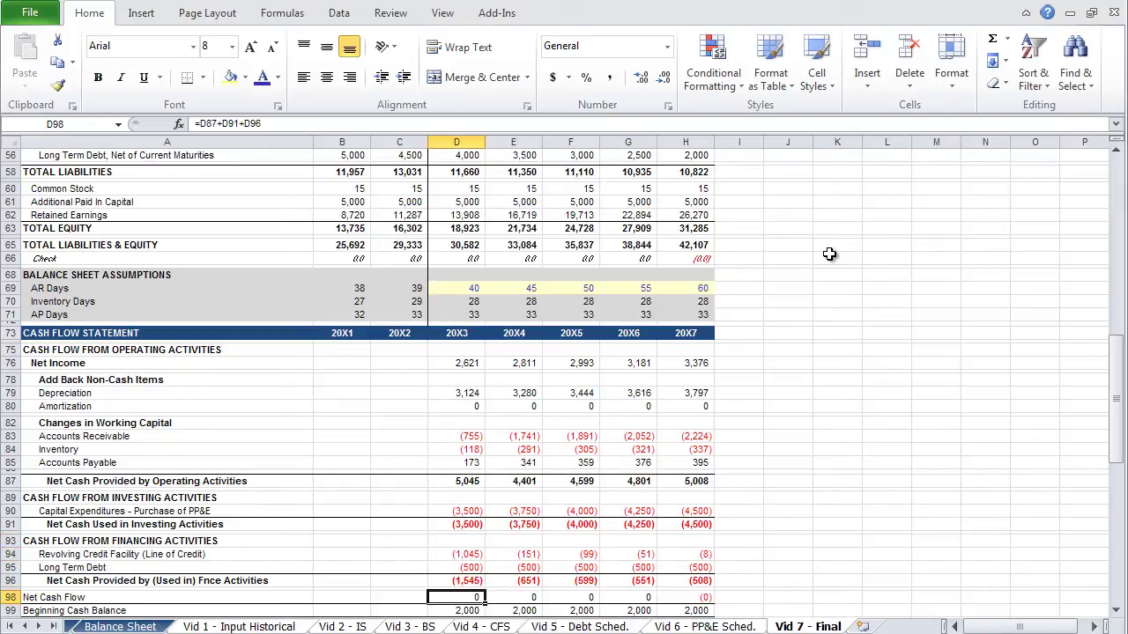
# - Examine the debt schedule below the cash flow statement, down to the 20X3 interest expense on the line of credit in D126
pyautogui.press('Down')
pyautogui.press('Down')
pyautogui.press('Down')
pyautogui.press('Down')
pyautogui.press('Down')
pyautogui.press('Down')
pyautogui.press('Down')
pyautogui.press('Down')
pyautogui.press('Down')
pyautogui.press('Down')
pyautogui.press('Down')
pyautogui.press('Down')
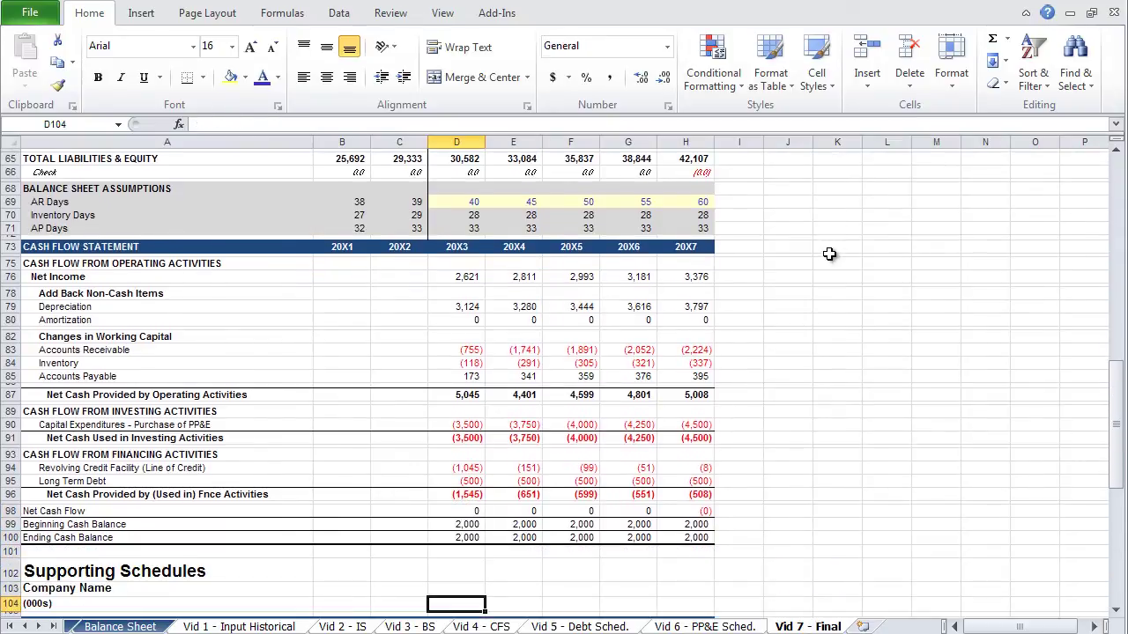
pyautogui.press('Down')
pyautogui.press('Down')
pyautogui.press('Down')
pyautogui.press('Down')
pyautogui.press('Down')
pyautogui.press('Down')
pyautogui.press('Down')
pyautogui.press('Down')
pyautogui.press('Down')
pyautogui.press('Down')
pyautogui.press('Down')
pyautogui.press('Down')
pyautogui.press('Down')
pyautogui.press('Down')
pyautogui.press('Down')
pyautogui.press('Down')
pyautogui.press('Down')
pyautogui.press('Down')
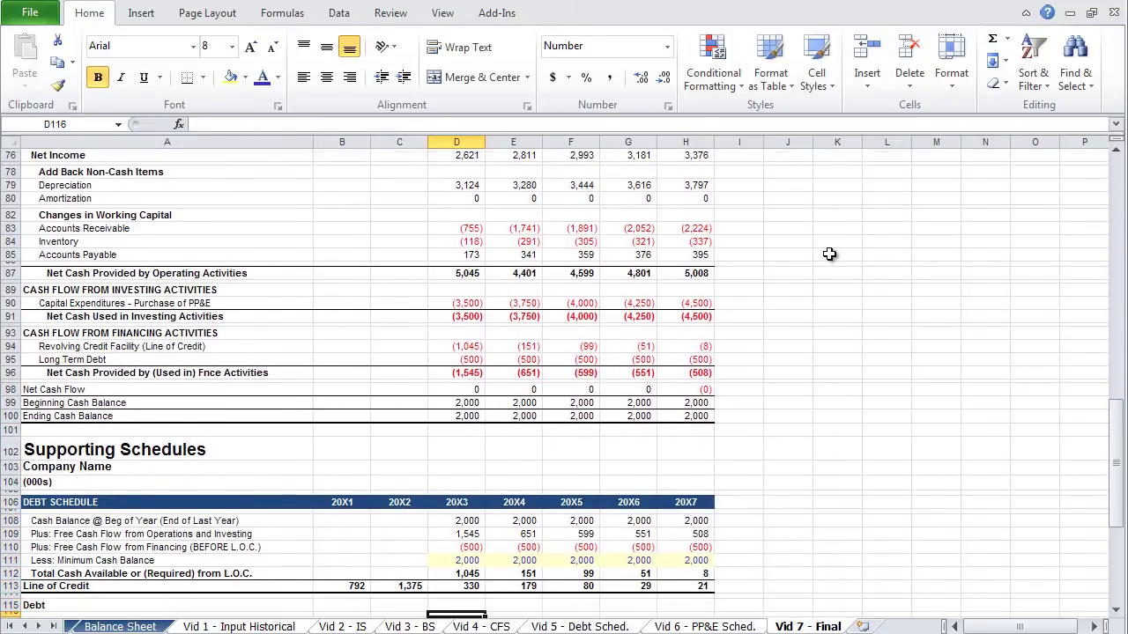
pyautogui.press('Up')
pyautogui.press('Up')
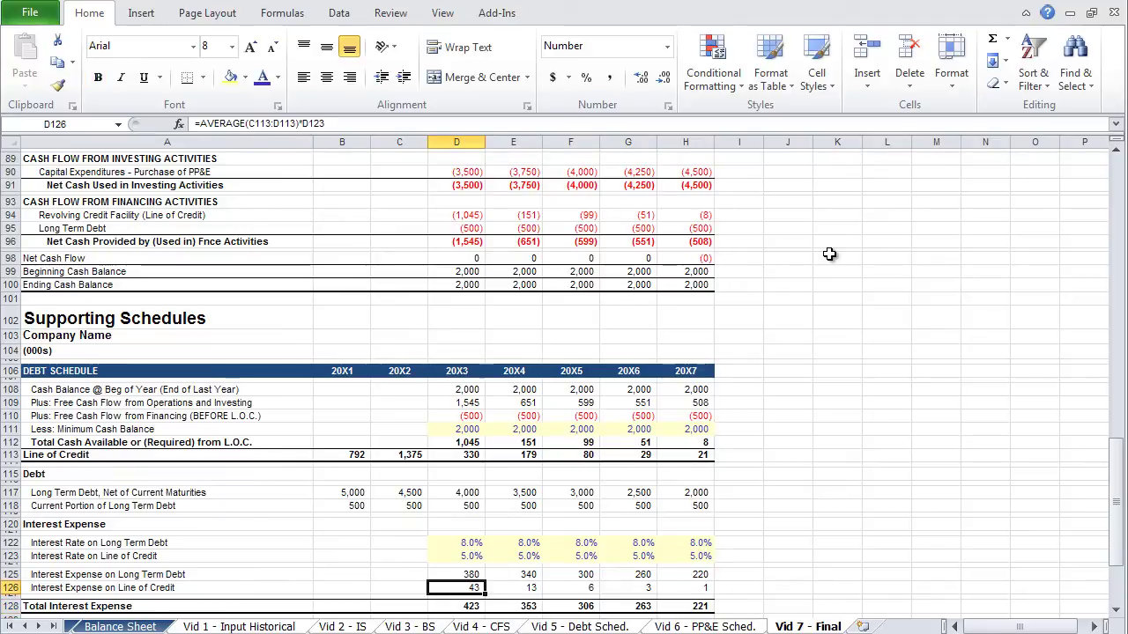
# - Review the ending cash balances for 20X3 through 20X7 in D100:H100 of the cash flow statement
pyautogui.press('Up')
pyautogui.press('Up')
pyautogui.press('Up')
pyautogui.press('Up')
pyautogui.press('Up')
pyautogui.press('Up')
pyautogui.press('Up')
pyautogui.press('Up')
pyautogui.press('Up')
pyautogui.press('Up')
pyautogui.press('Up')
pyautogui.press('Up')
pyautogui.press('Up')
pyautogui.press('Up')
pyautogui.press('Up')
pyautogui.press('Up')
pyautogui.press('Up')
pyautogui.press('Up')
pyautogui.press('Up')
pyautogui.press('Up')
pyautogui.press('Up')
pyautogui.press('Up')
pyautogui.press('Up')
pyautogui.press('Up')
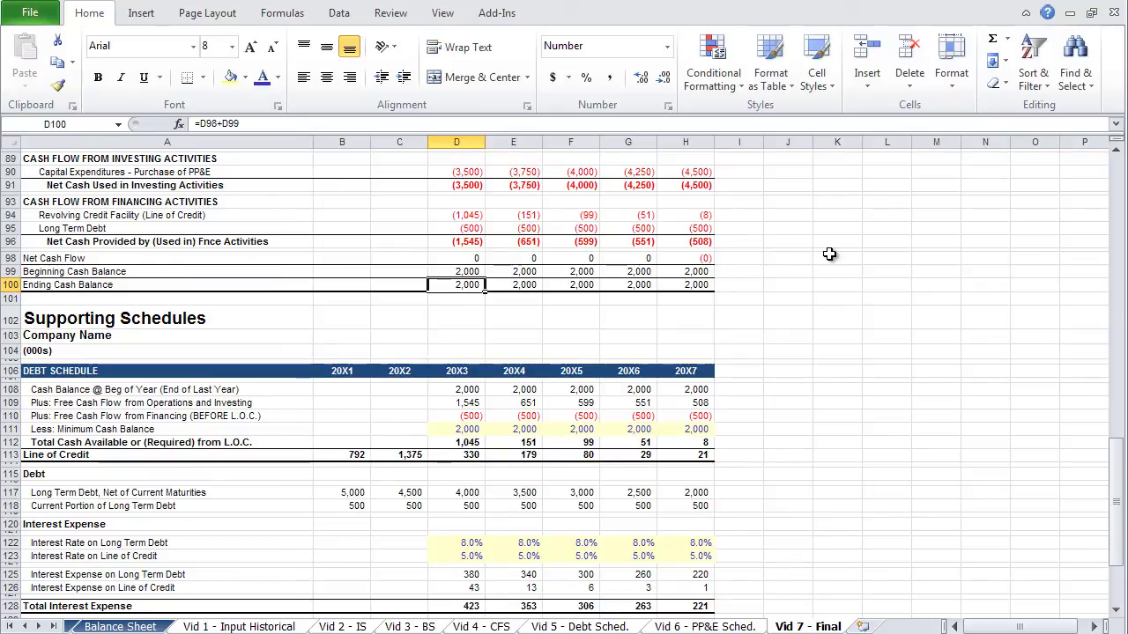
pyautogui.press('Right')
pyautogui.press('Right')
pyautogui.press('Right')
pyautogui.press('Right')
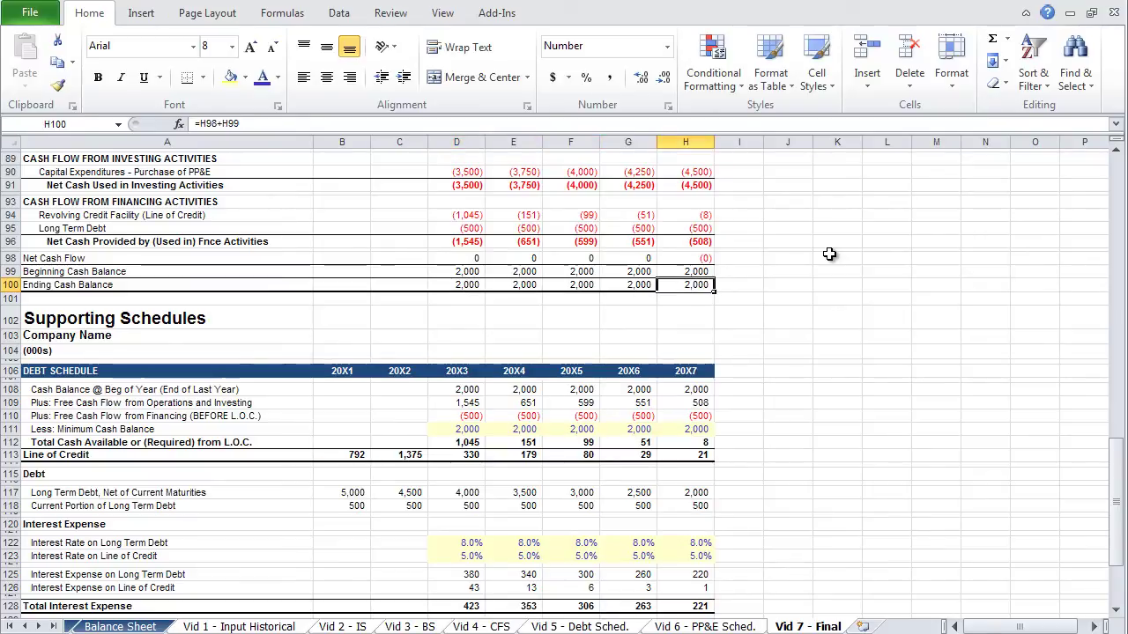
# - Examine the minimum cash balance assumptions across the projected years in row 111 of the debt schedule
pyautogui.press('Down')
pyautogui.press('Down')
pyautogui.press('Down')
pyautogui.press('Down')
pyautogui.press('Down')
pyautogui.press('Down')
pyautogui.press('Down')
pyautogui.press('Down')
pyautogui.press('Down')
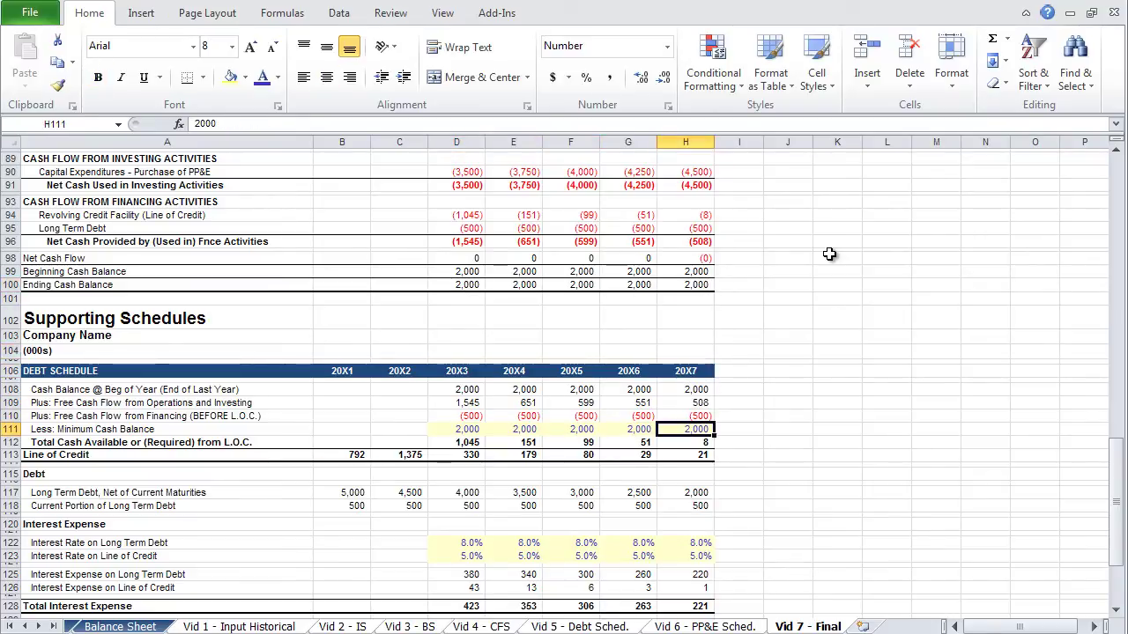
pyautogui.press('Left')
pyautogui.press('Left')
pyautogui.press('Left')
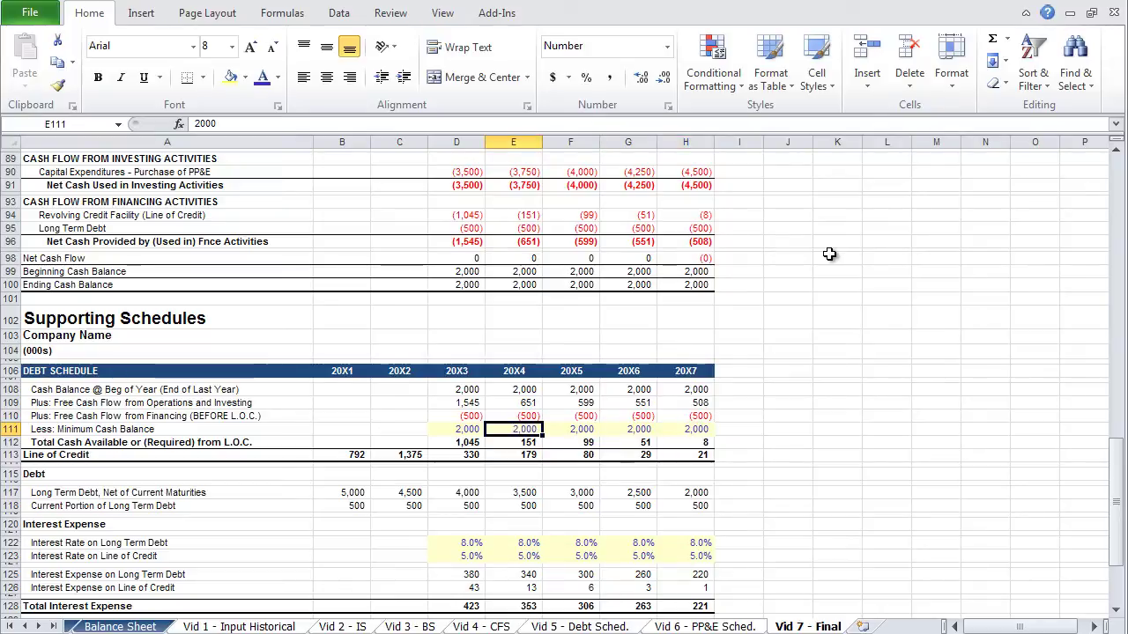
pyautogui.press('Right')
pyautogui.press('Right')
pyautogui.press('Right')
pyautogui.press('Right')
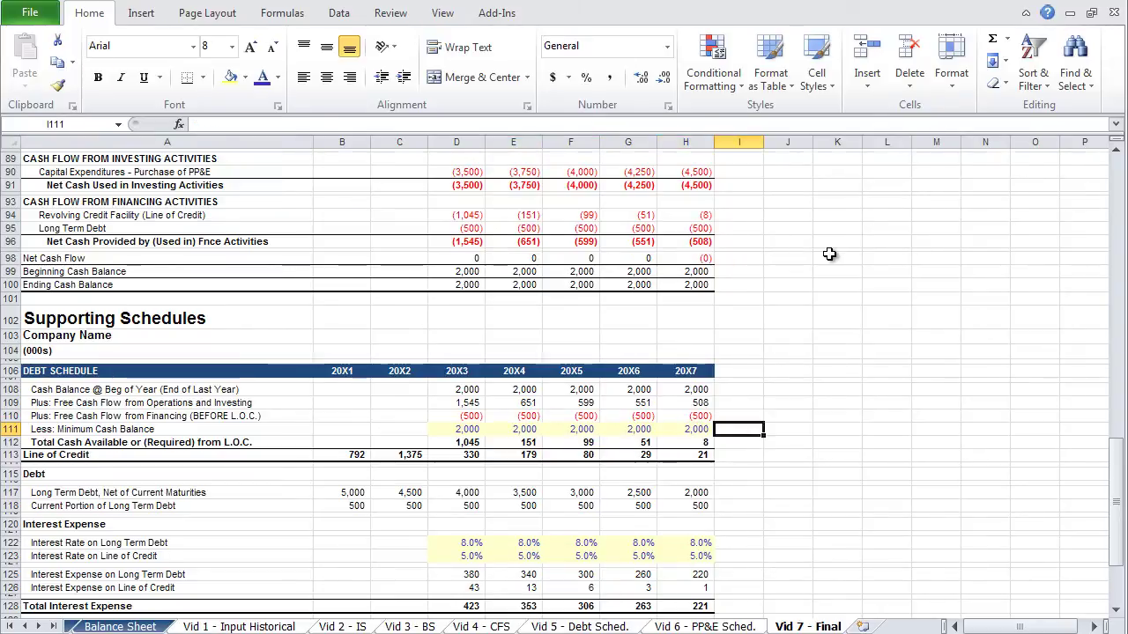
# - Go back through the workbook to the Income Statement sheet holding the historical figures
pyautogui.hotkey('ctrl', 'Home')
pyautogui.hotkey('ctrl', 'pageup')
pyautogui.hotkey('ctrl', 'pageup')
pyautogui.hotkey('ctrl', 'pageup')
pyautogui.hotkey('ctrl', 'pageup')
pyautogui.hotkey('ctrl', 'pageup')
pyautogui.hotkey('ctrl', 'pageup')
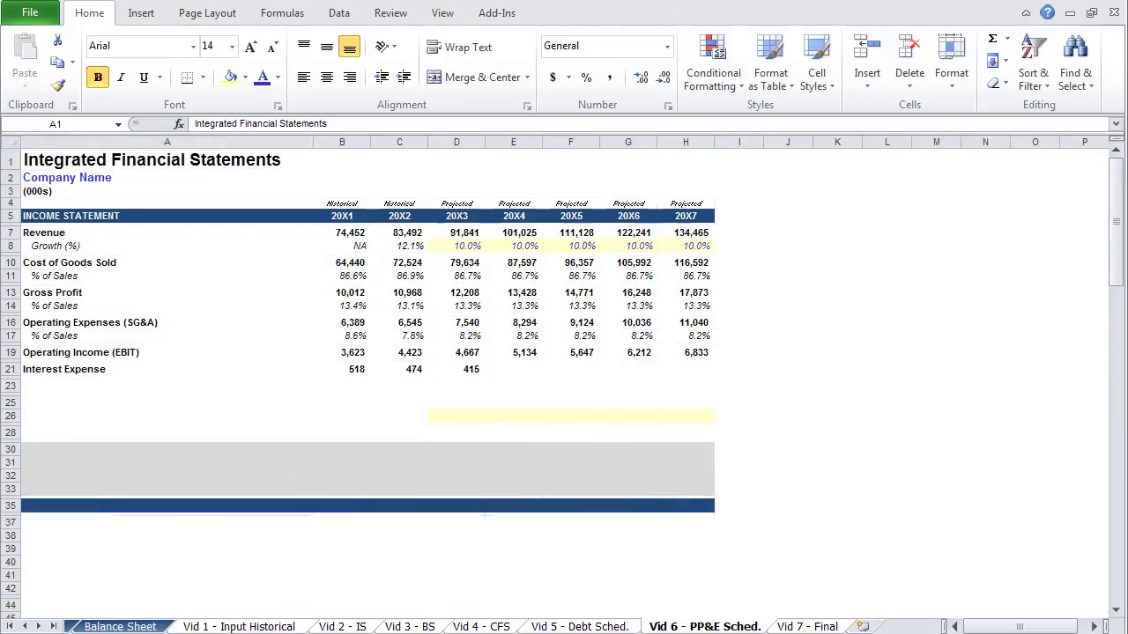
pyautogui.hotkey('ctrl', 'pageup')
pyautogui.hotkey('ctrl', 'pageup')
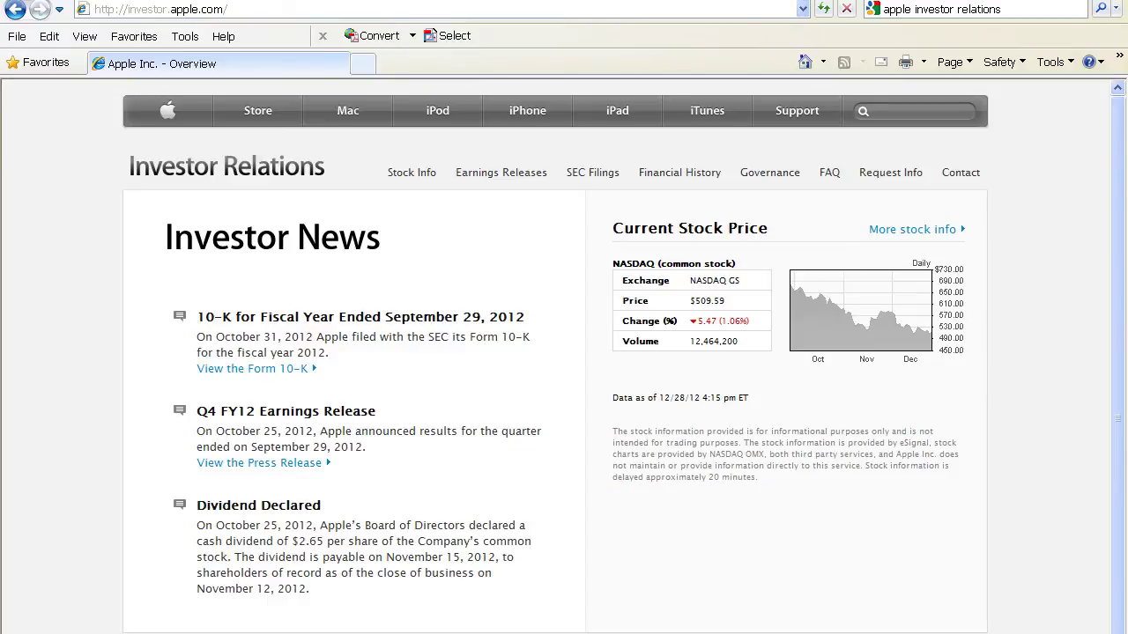
# - Open Apple's fiscal 2012 Form 10-K in the browser and go to the consolidated statements of operations on page 44
pyautogui.click(297, 373)
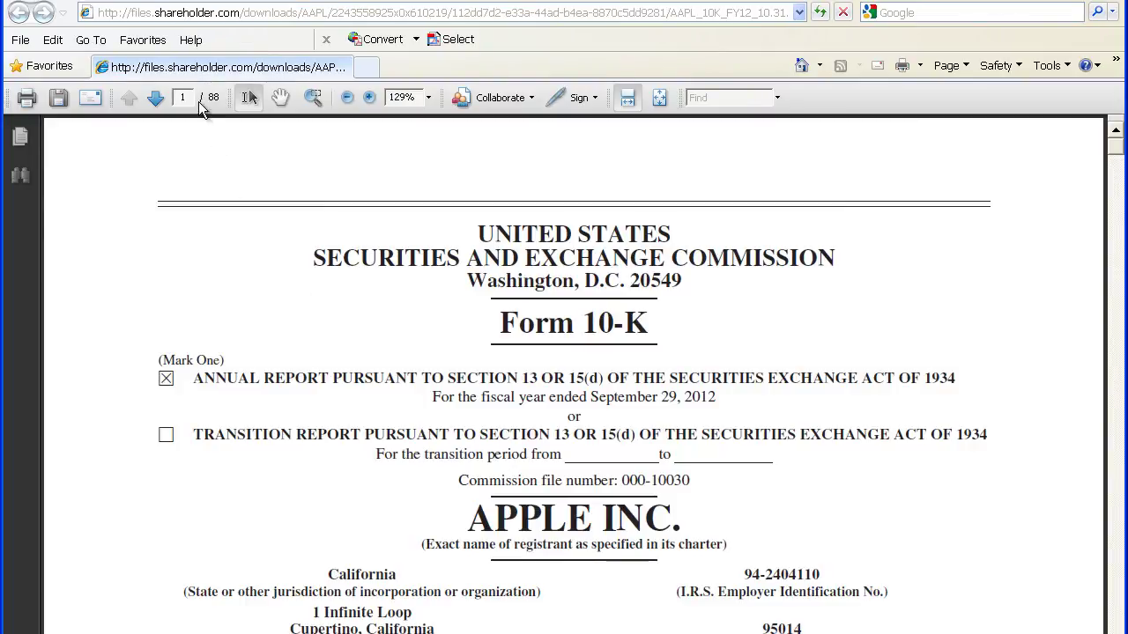
pyautogui.click(182, 97)
pyautogui.write('44')
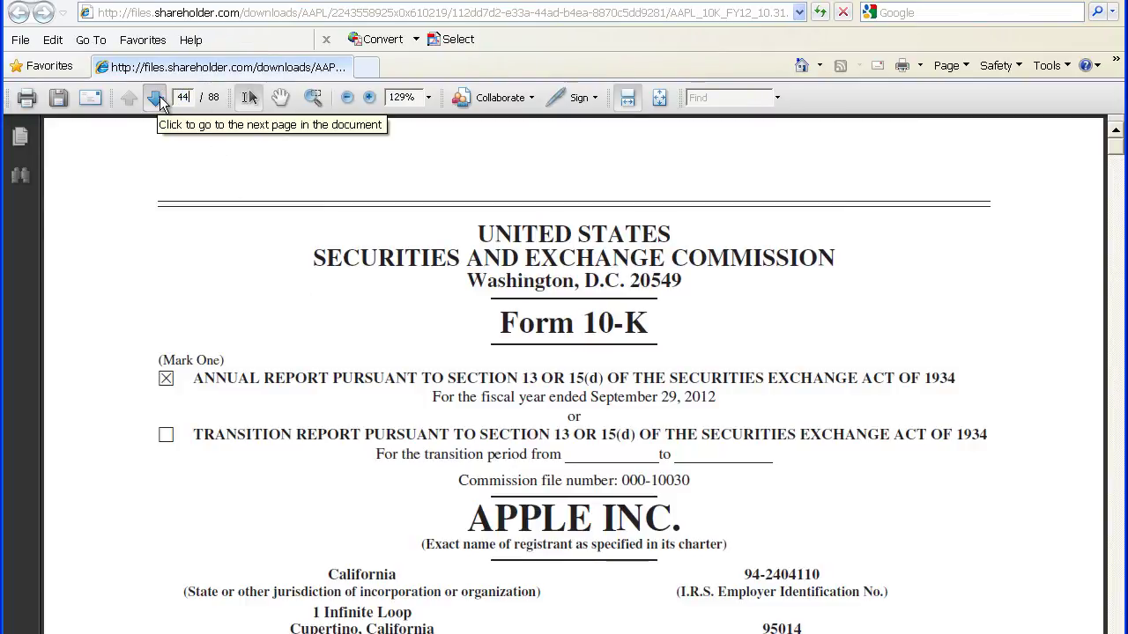
pyautogui.press('Return')
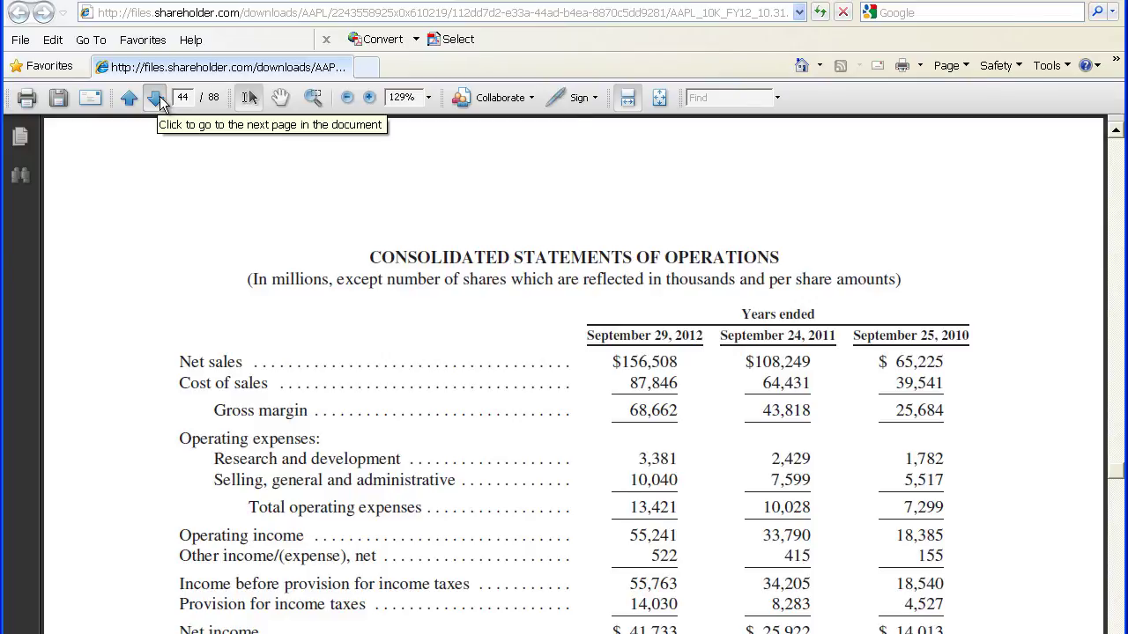
# - Switch back to Excel and open the Vid 7 - Final sheet
pyautogui.hotkey('alt', 'Tab')
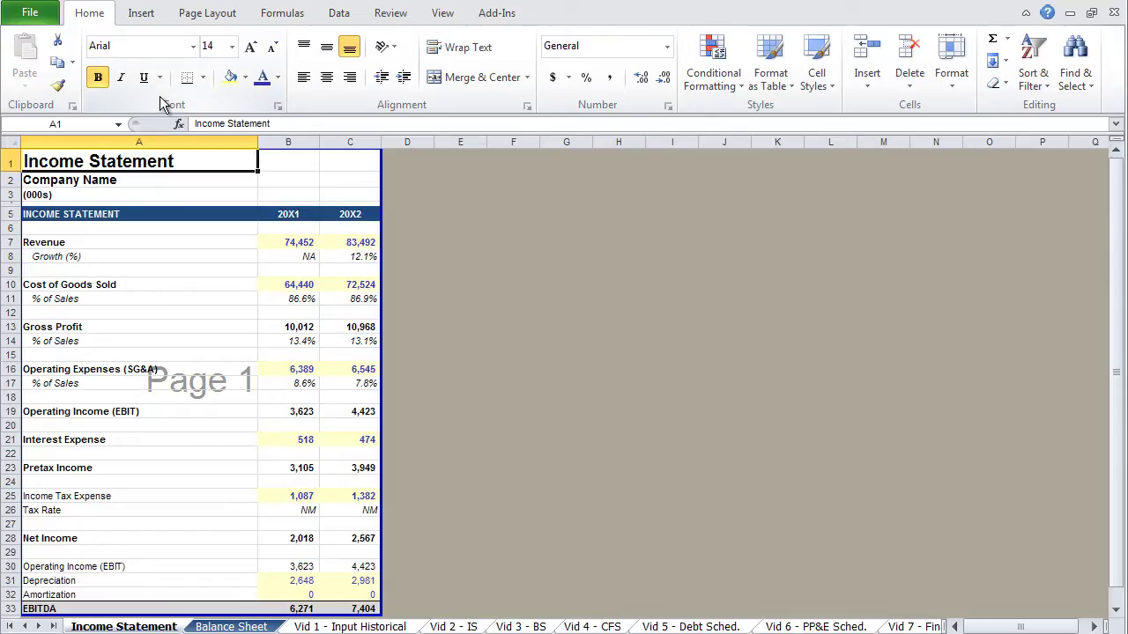
pyautogui.hotkey('ctrl', 'pagedown')
pyautogui.hotkey('ctrl', 'pagedown')
pyautogui.hotkey('ctrl', 'pagedown')
pyautogui.hotkey('ctrl', 'pagedown')
pyautogui.hotkey('ctrl', 'pagedown')
pyautogui.hotkey('ctrl', 'pagedown')
pyautogui.hotkey('ctrl', 'pagedown')
pyautogui.hotkey('ctrl', 'pagedown')
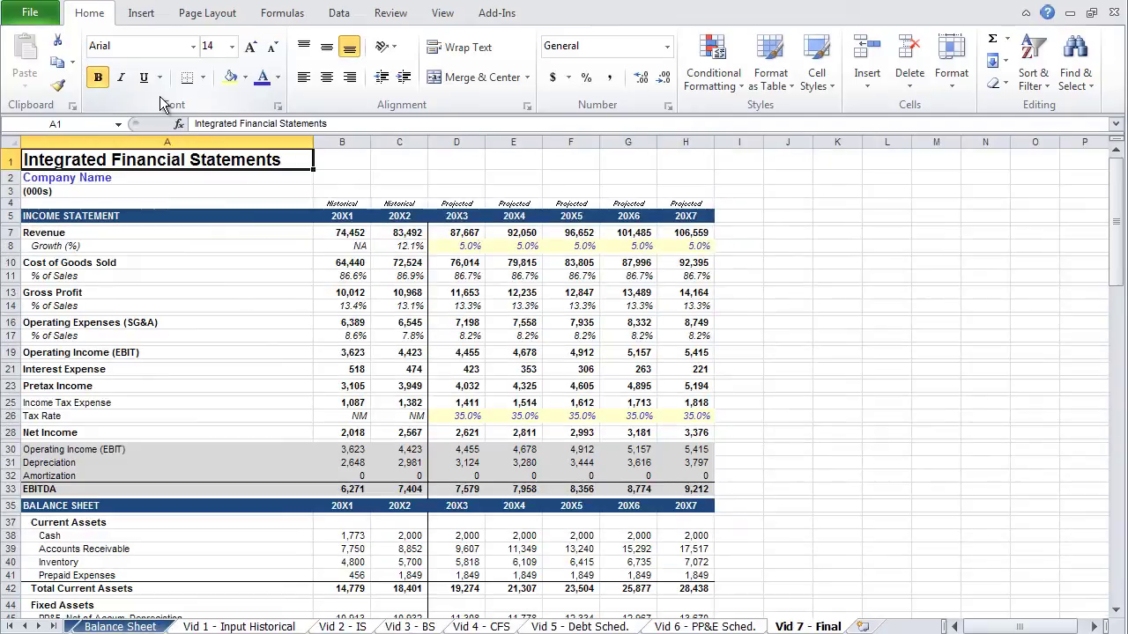
# - Replace the linked historical revenue formulas in B7:C7 with their values using Paste Special Values
pyautogui.press('Down')
pyautogui.press('Down')
pyautogui.press('Down')
pyautogui.press('Down')
pyautogui.press('Down')
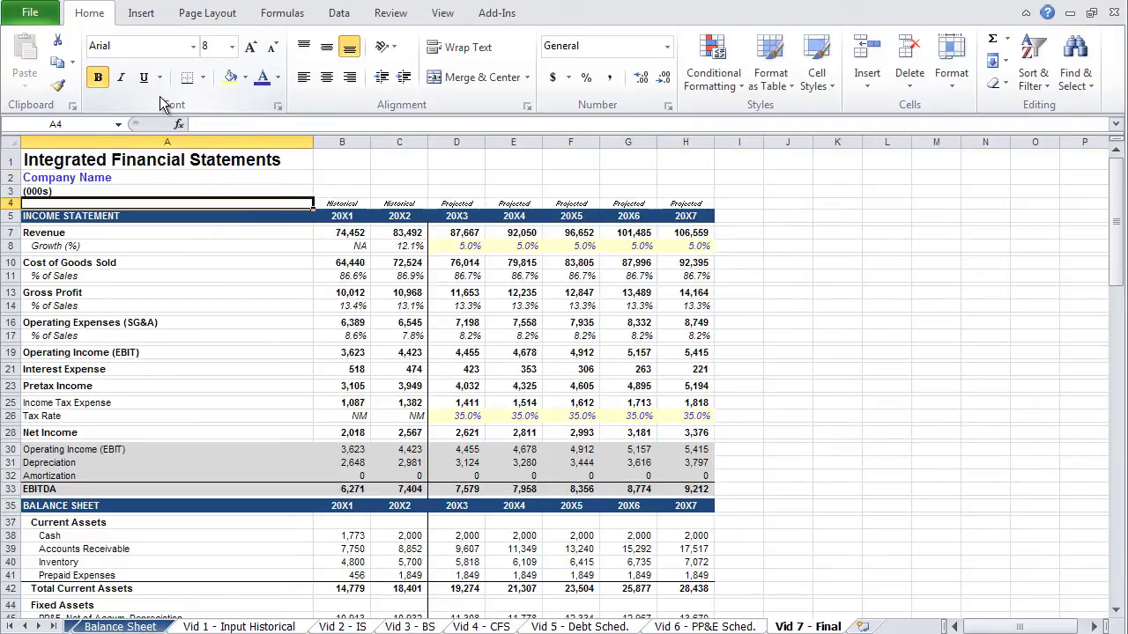
pyautogui.press('Right')
pyautogui.hotkey('shift', 'Right')
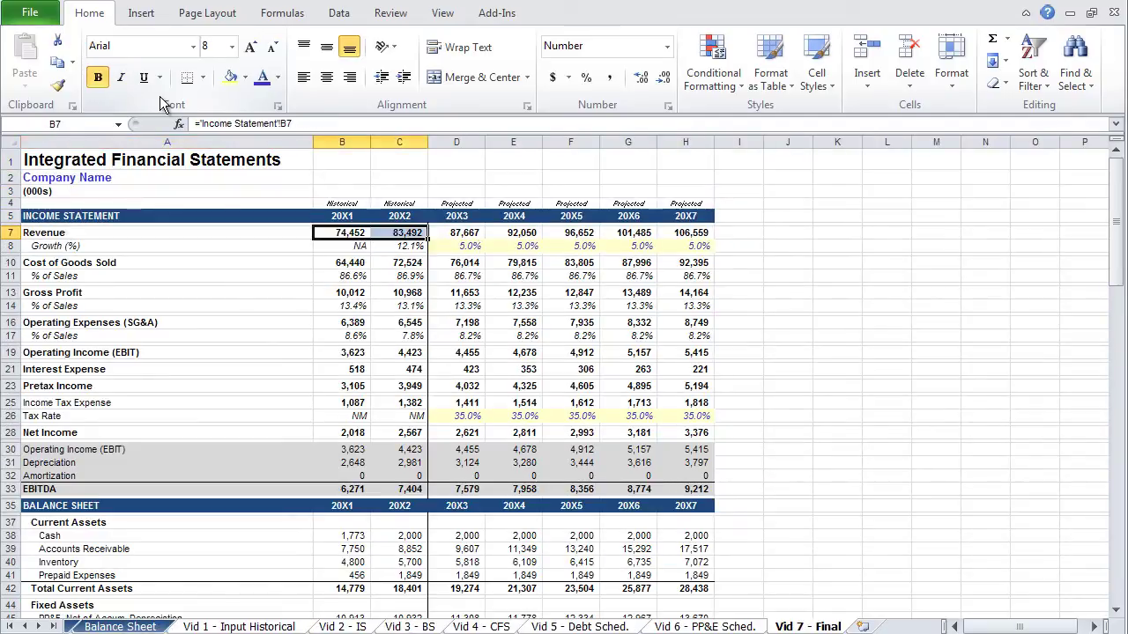
pyautogui.hotkey('ctrl', 'c')
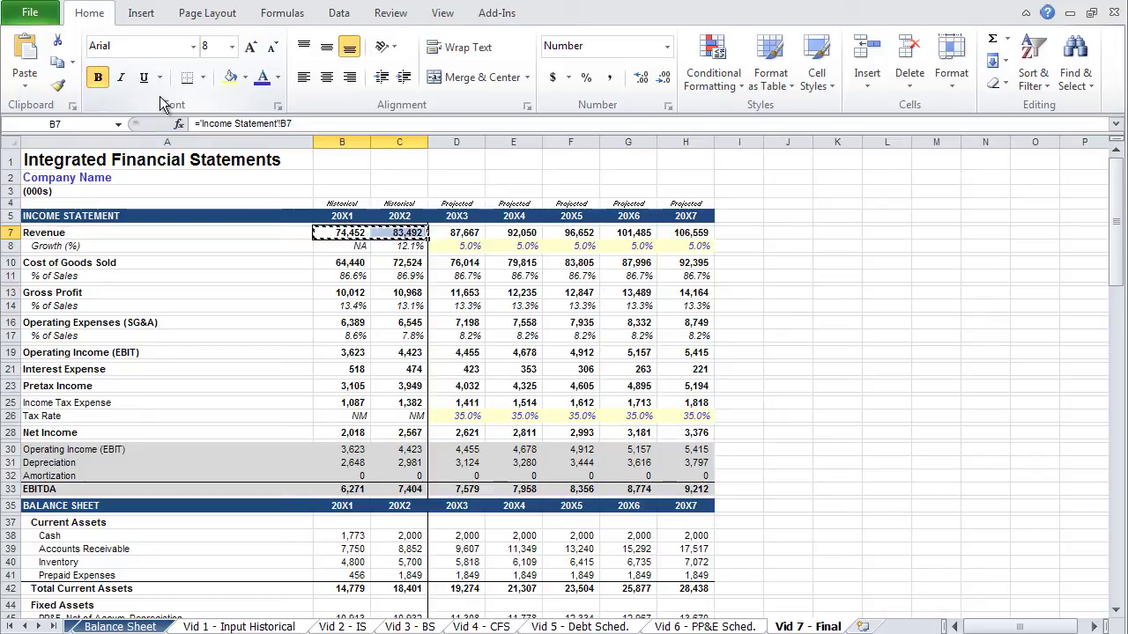
pyautogui.press('alt')
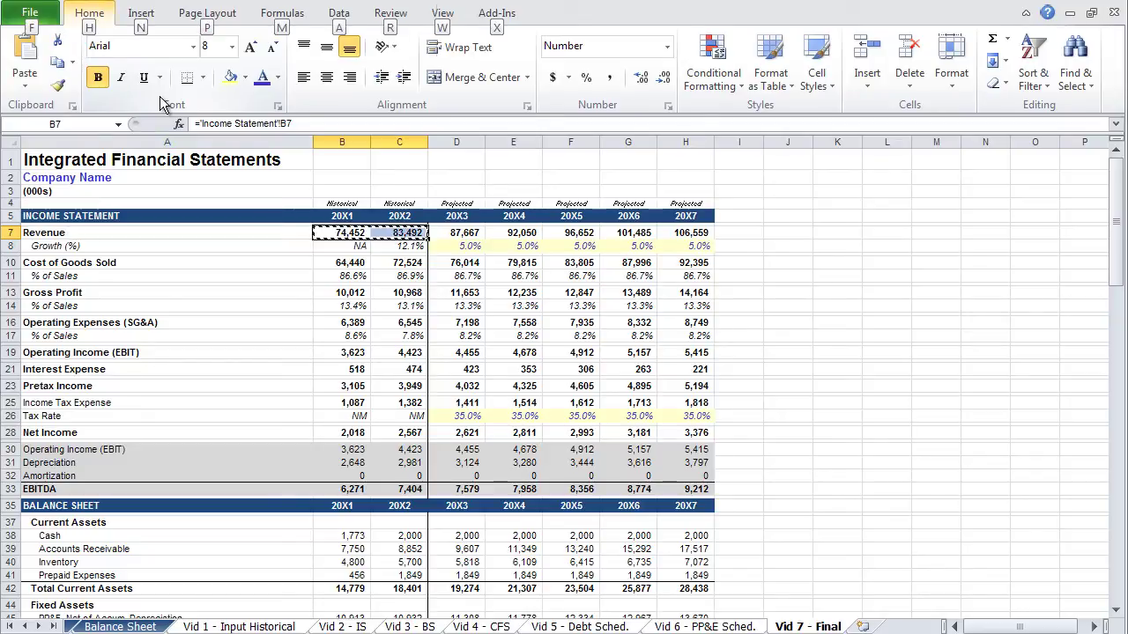
pyautogui.press('e')
pyautogui.press('s')
pyautogui.press('v')
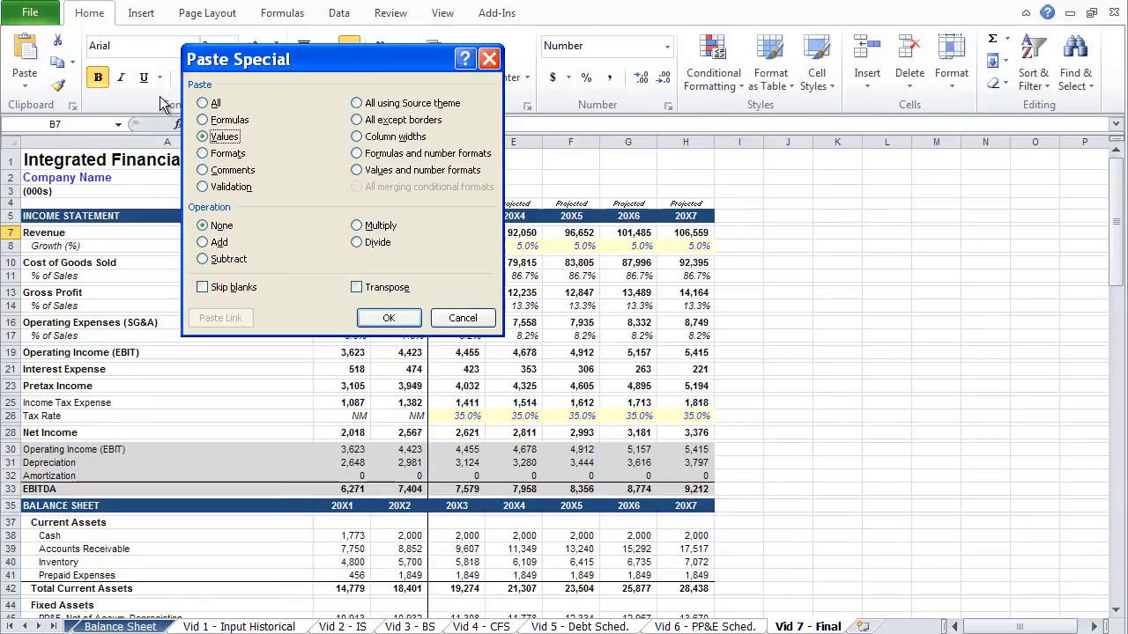
pyautogui.press('Return')
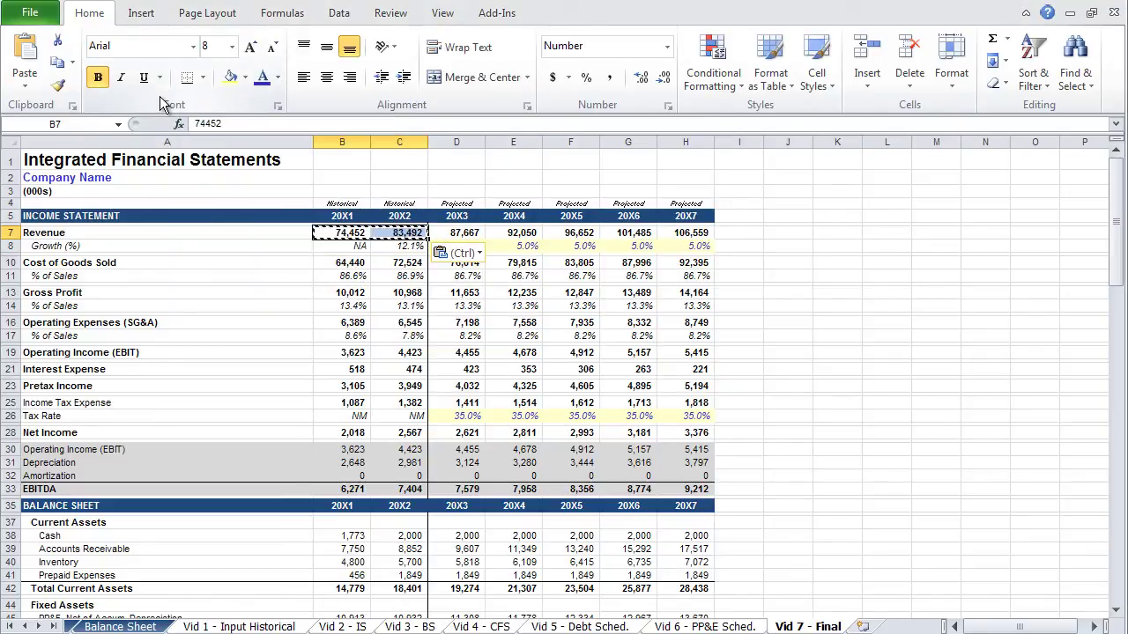
# - Fill the historical revenue cells B7:C7 with the light yellow input colour
pyautogui.press('alt')
pyautogui.press('h')
pyautogui.press('h')
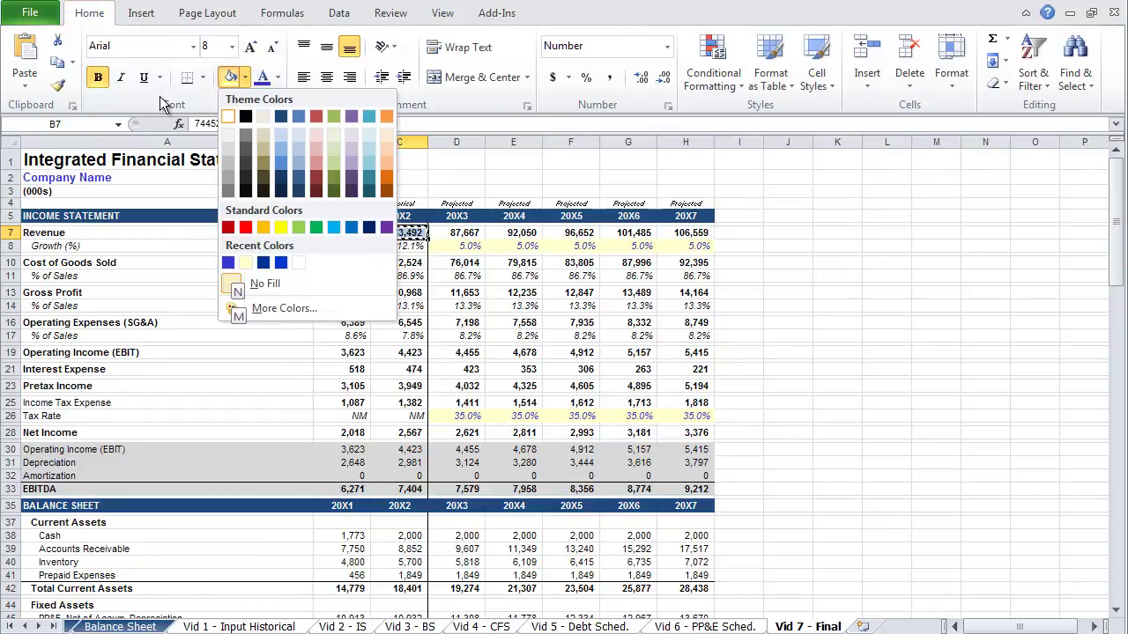
pyautogui.press('Up')
pyautogui.press('Up')
pyautogui.press('Up')
pyautogui.press('Left')
pyautogui.press('Left')
pyautogui.press('Left')
pyautogui.press('Return')
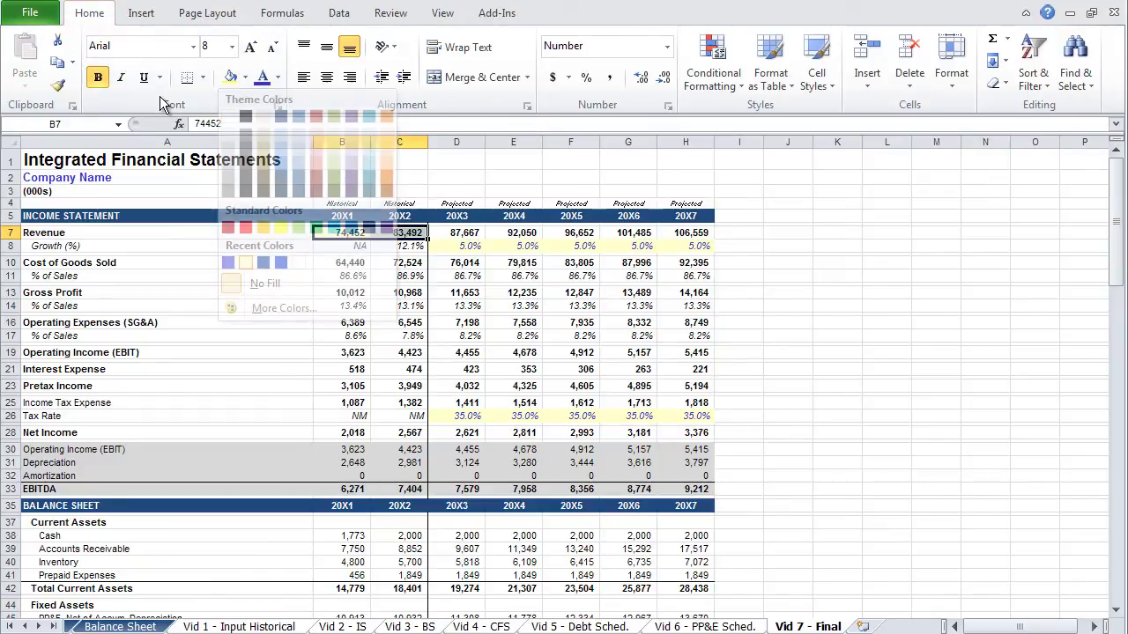
# - Set the font colour of the historical revenue cells B7:C7 to the blue used for inputs
pyautogui.press('alt')
pyautogui.press('h')
pyautogui.press('f')
pyautogui.press('c')
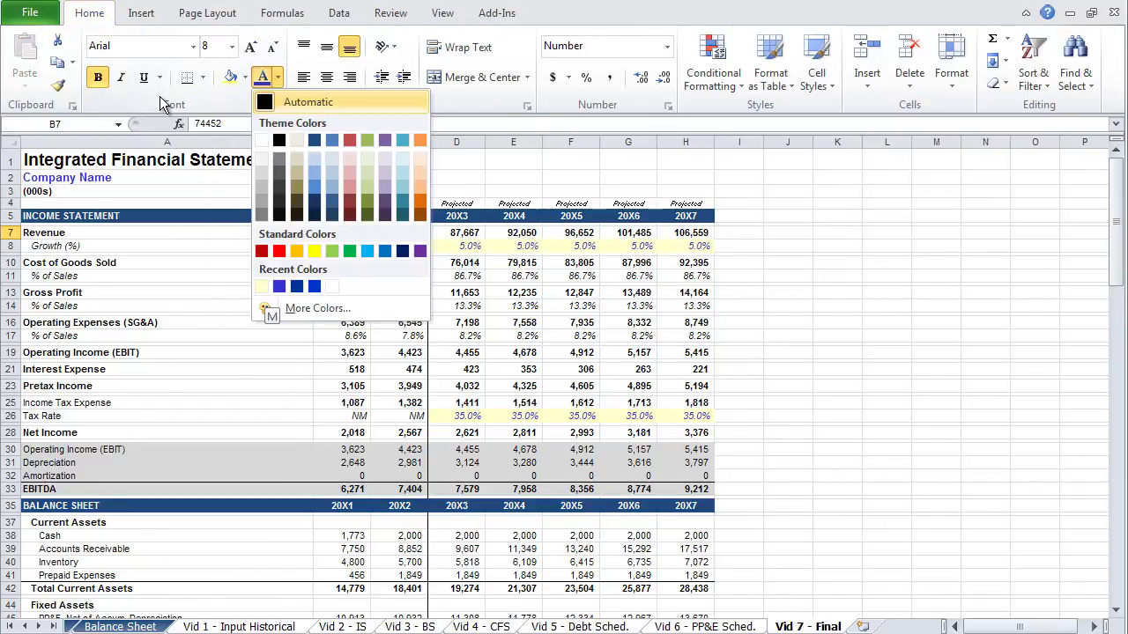
pyautogui.press('Up')
pyautogui.press('Up')
pyautogui.press('Left')
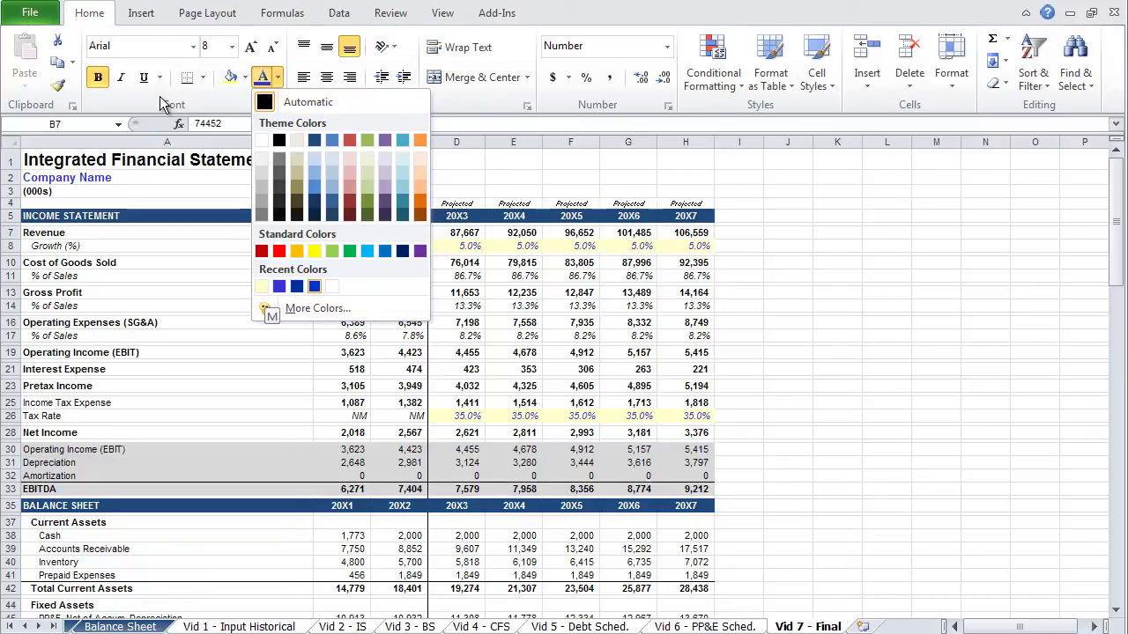
pyautogui.press('Return')
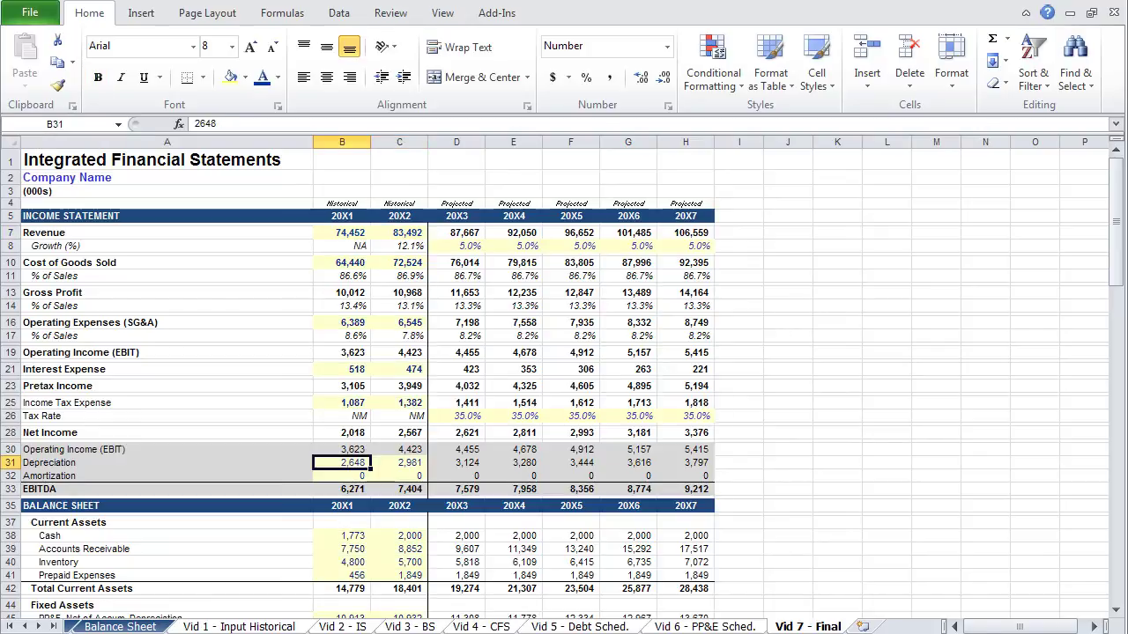
# - Delete all sheets from Income Statement through Vid 6 - PP&E Sched., keeping only Vid 7 - Final
pyautogui.hotkey('ctrl', 'pageup')
pyautogui.hotkey('ctrl', 'pageup')
pyautogui.hotkey('ctrl', 'pageup')
pyautogui.hotkey('ctrl', 'pageup')
pyautogui.hotkey('ctrl', 'pageup')
pyautogui.hotkey('ctrl', 'pageup')
pyautogui.hotkey('ctrl', 'pageup')
pyautogui.hotkey('ctrl', 'pageup')
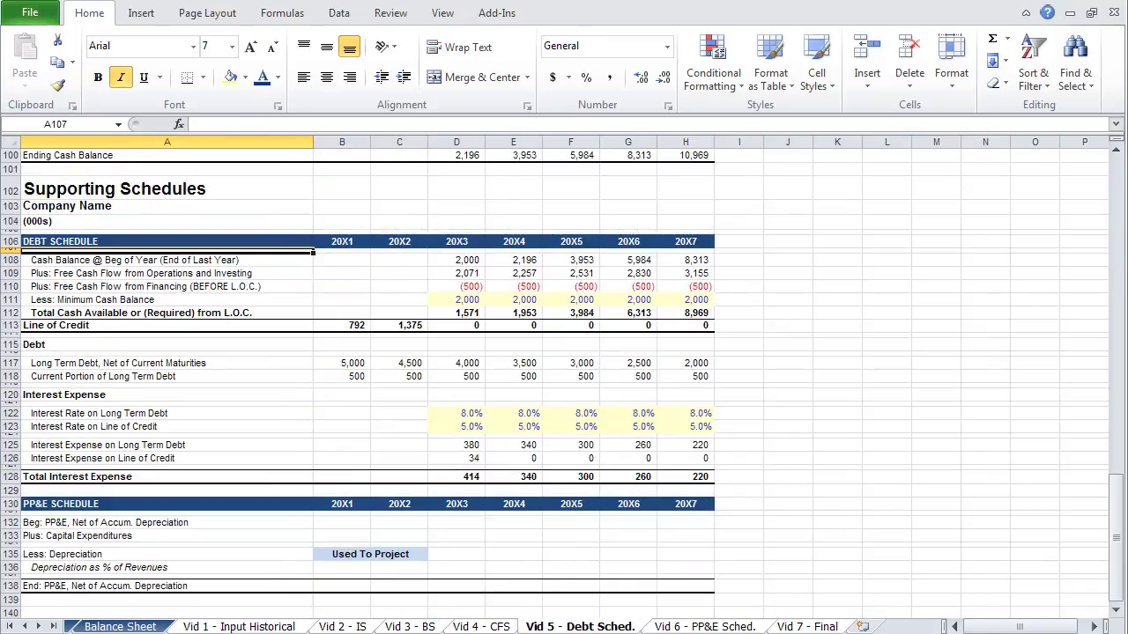
pyautogui.hotkey('ctrl', 'pagedown')
pyautogui.hotkey('ctrl', 'pagedown')
pyautogui.hotkey('ctrl', 'pagedown')
pyautogui.hotkey('ctrl', 'pagedown')
pyautogui.hotkey('ctrl', 'pagedown')
pyautogui.hotkey('ctrl', 'pagedown')
pyautogui.hotkey('ctrl', 'pagedown')
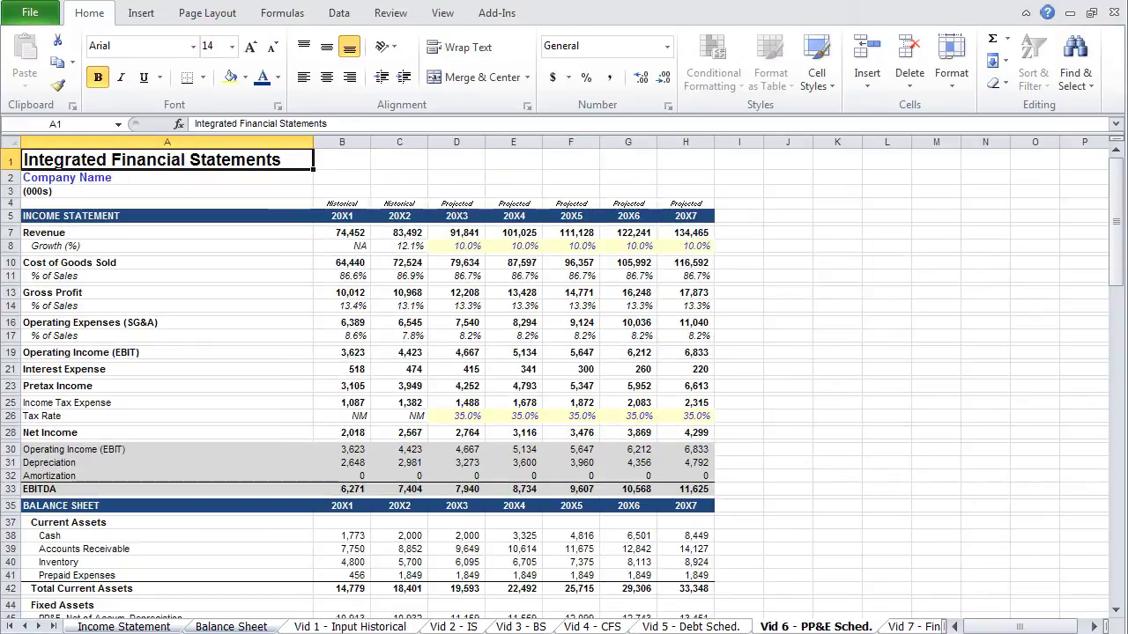
pyautogui.hotkey('alt', 'h')
pyautogui.press('d')
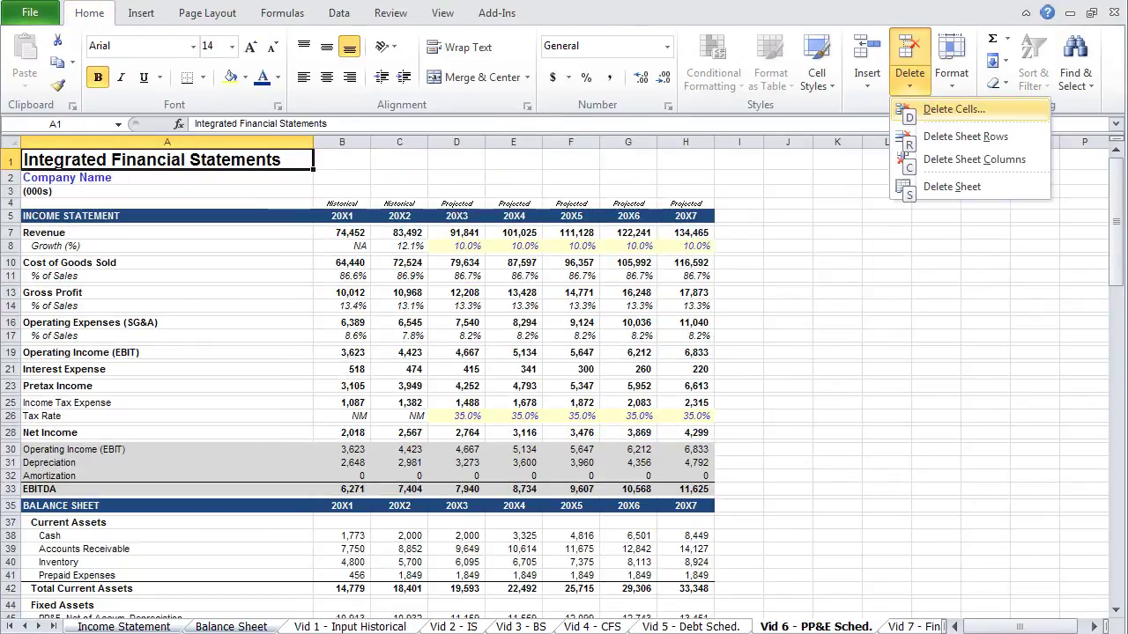
pyautogui.press('s')
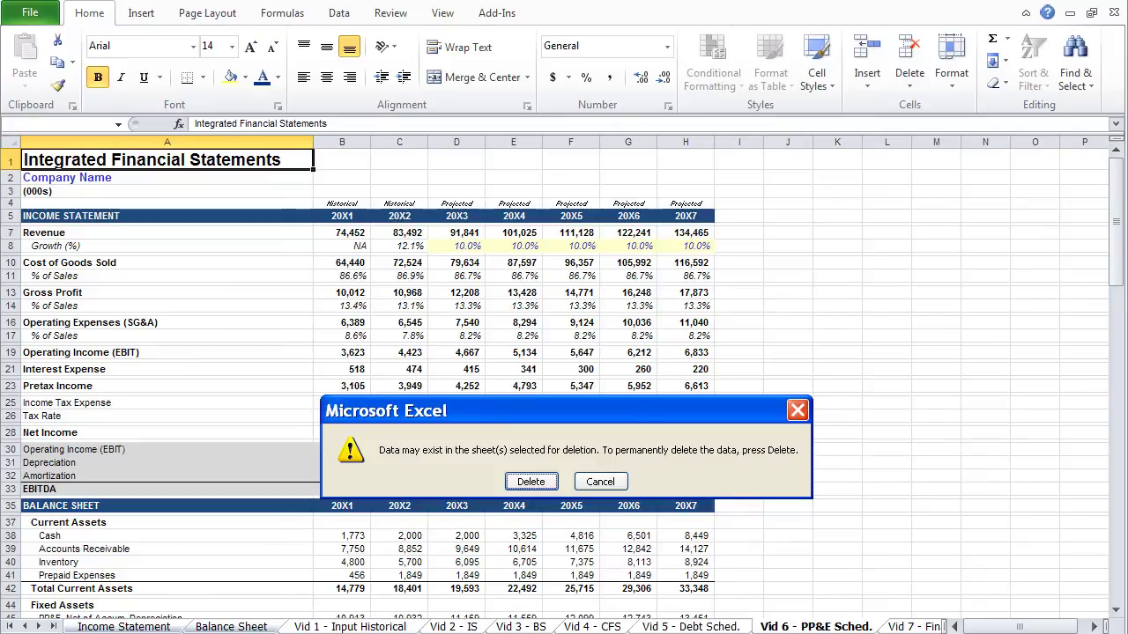
pyautogui.press('Return')
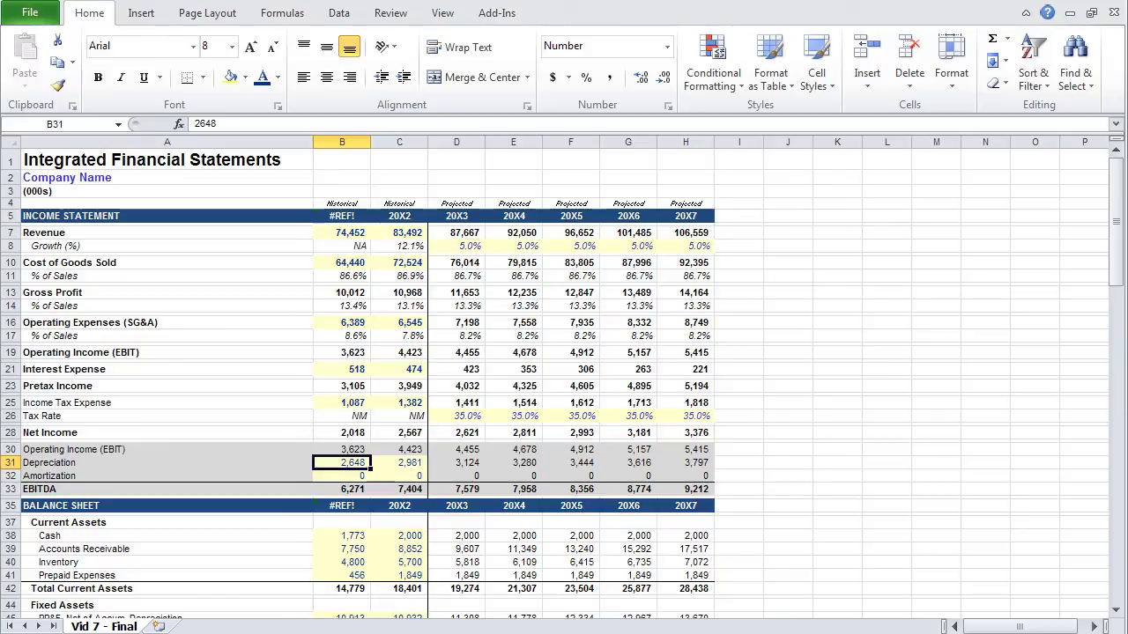
# - Replace the broken reference in the income statement's first year header, B5, with 20X1
pyautogui.hotkey('ctrl', 'Up')
pyautogui.hotkey('ctrl', 'Up')
pyautogui.hotkey('ctrl', 'Up')
pyautogui.hotkey('ctrl', 'Up')
pyautogui.hotkey('ctrl', 'Up')
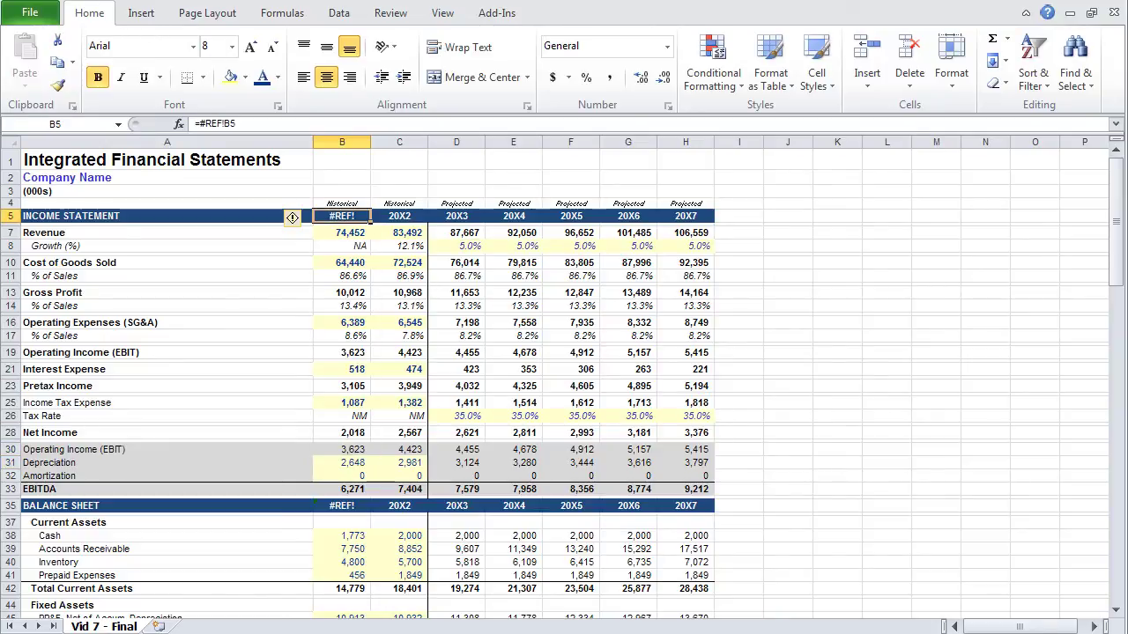
pyautogui.write('20')
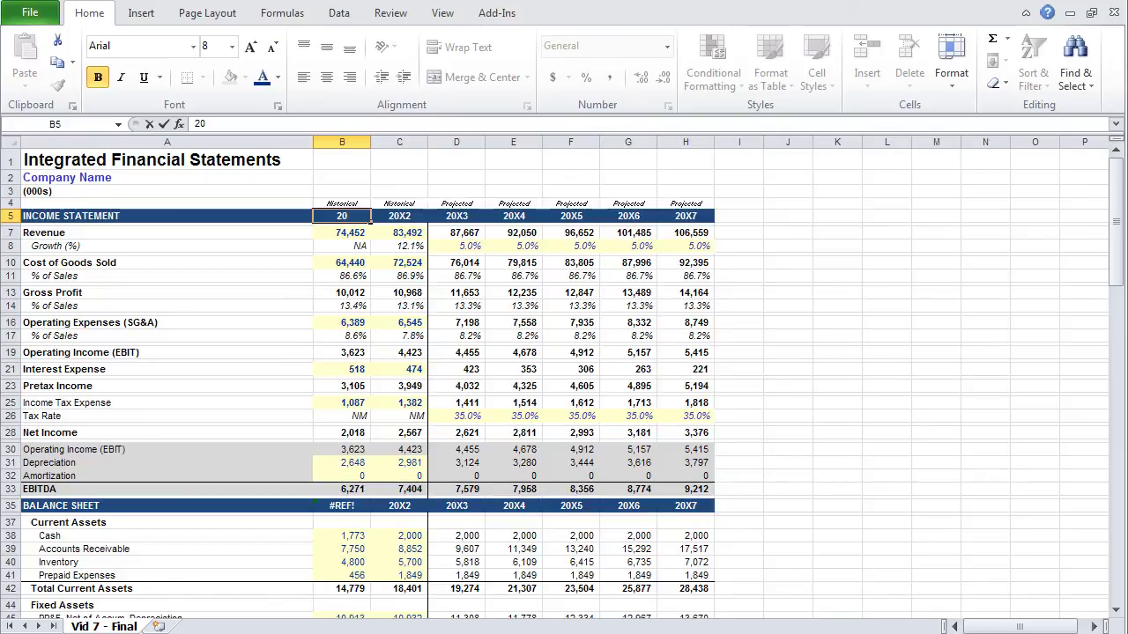
pyautogui.write('X1')
pyautogui.press('Return')
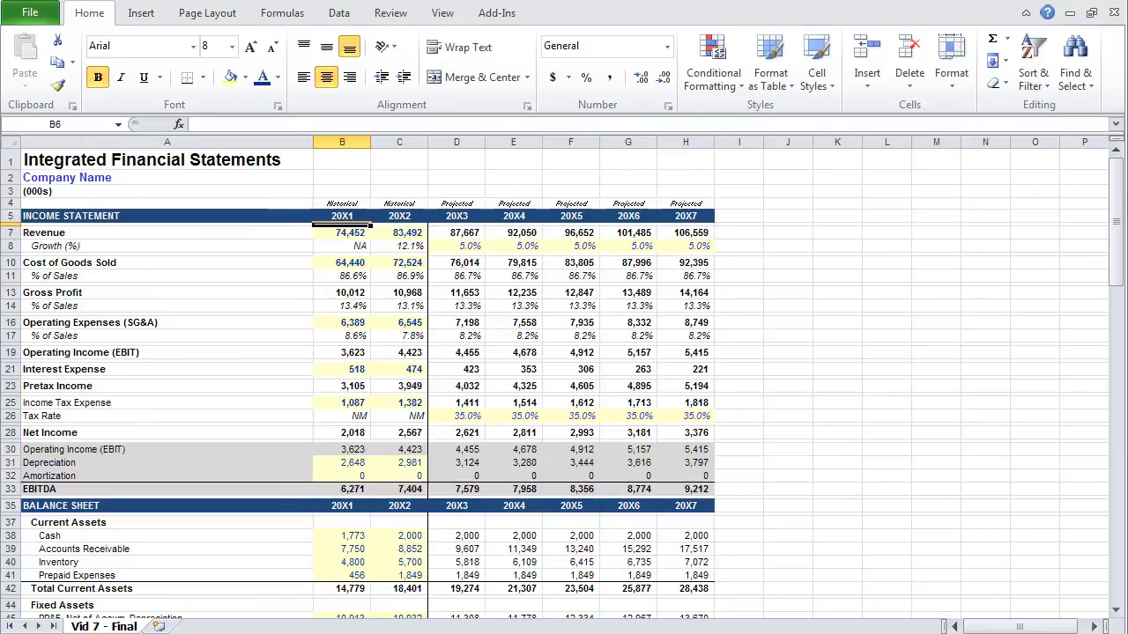
pyautogui.click(342, 233)
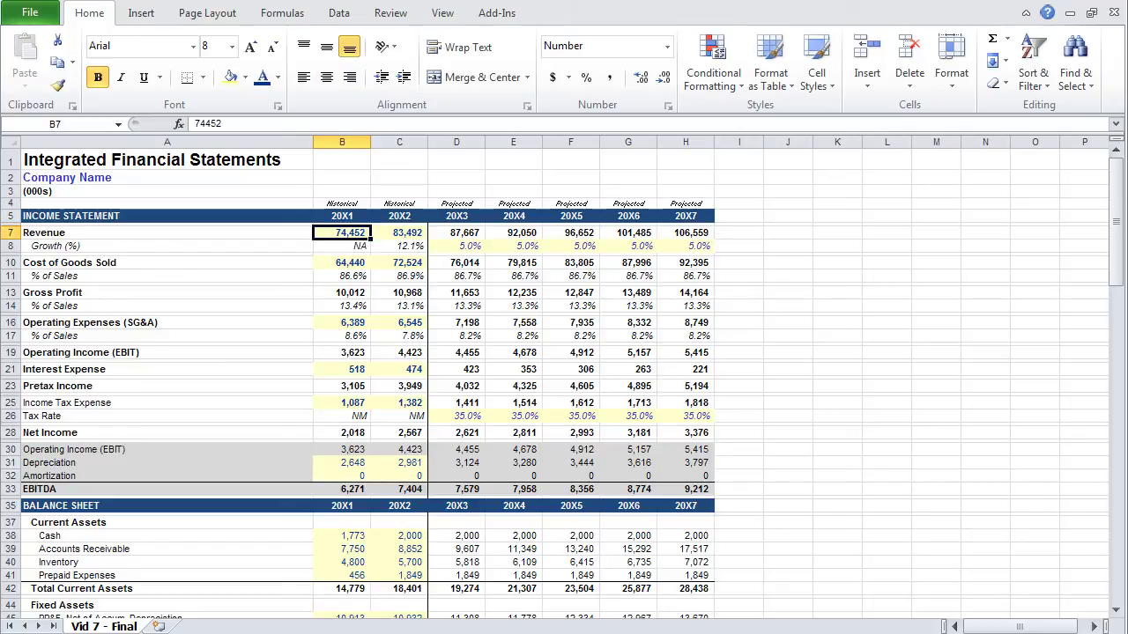
# - Clear the 20X2 historical revenue in C7 and enter 85000 in its place
pyautogui.click(399, 233)
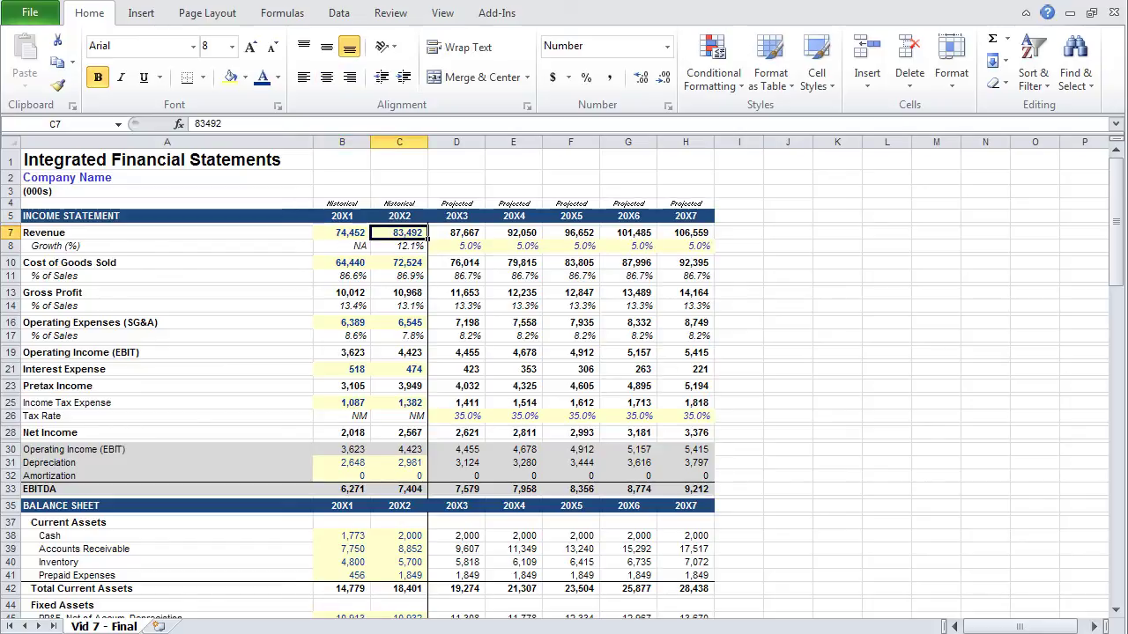
pyautogui.press('Delete')
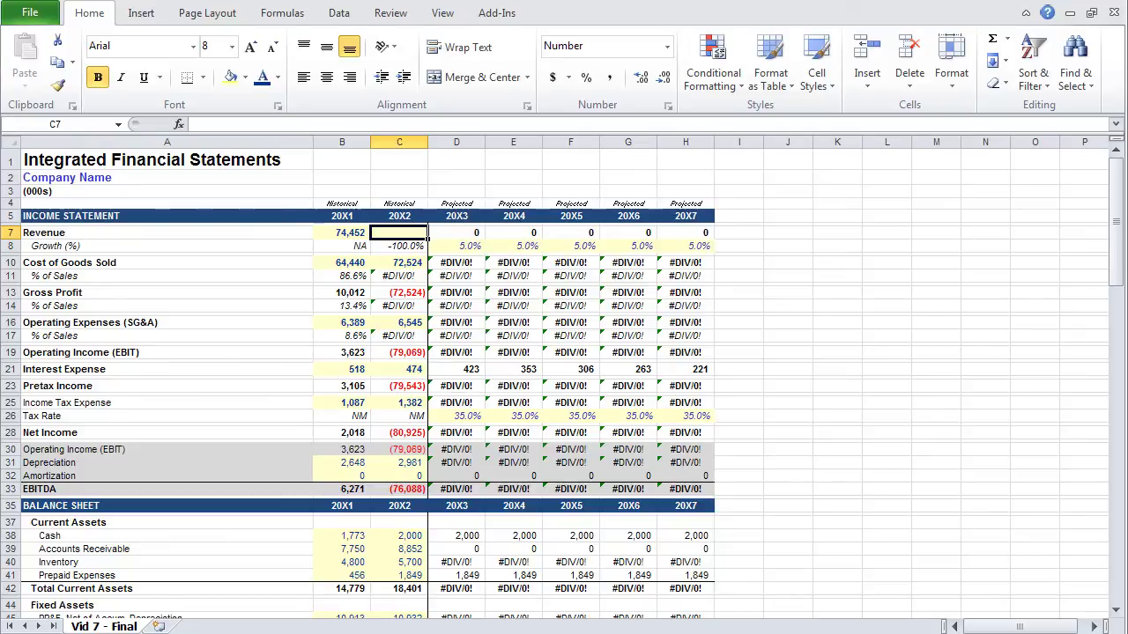
pyautogui.write('85000')
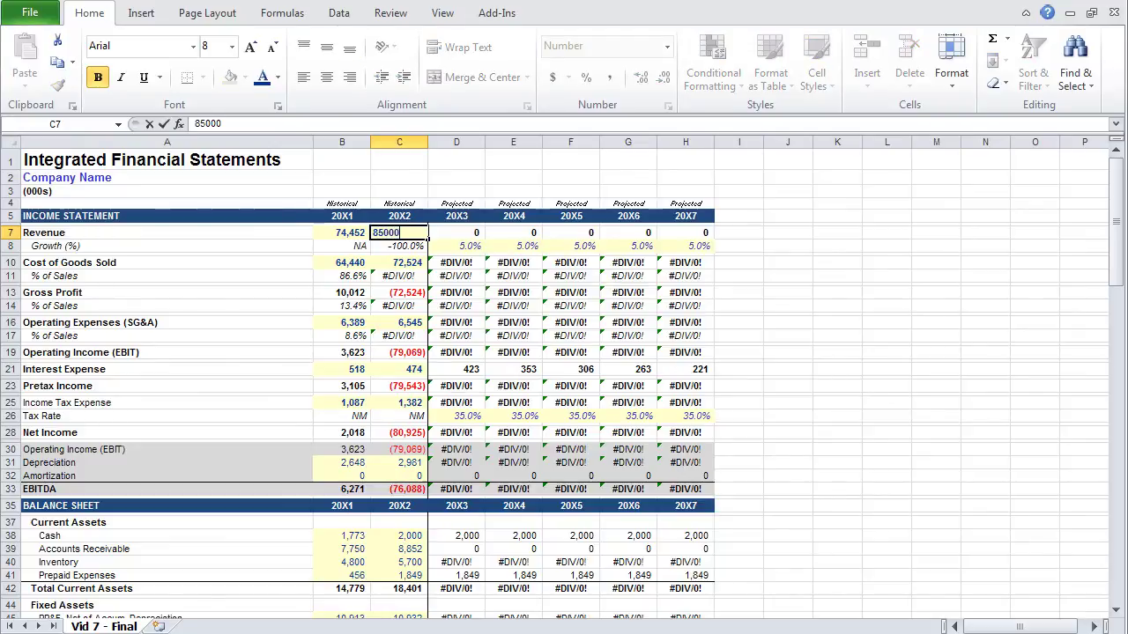
pyautogui.press('Return')
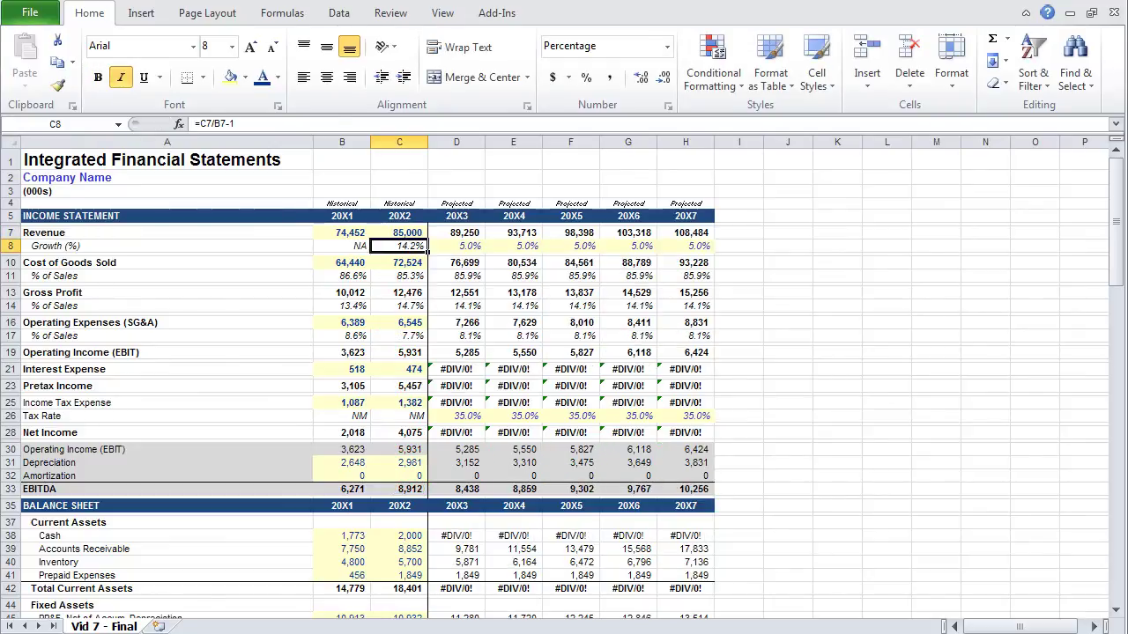
# - Clear the projected interest expense formulas in D21:H21 to break the circular error
pyautogui.press('Down')
pyautogui.press('Down')
pyautogui.press('Down')
pyautogui.press('Down')
pyautogui.press('Down')
pyautogui.press('Down')
pyautogui.press('Down')
pyautogui.press('Down')
pyautogui.press('Down')
pyautogui.press('Down')
pyautogui.press('Down')
pyautogui.press('Down')
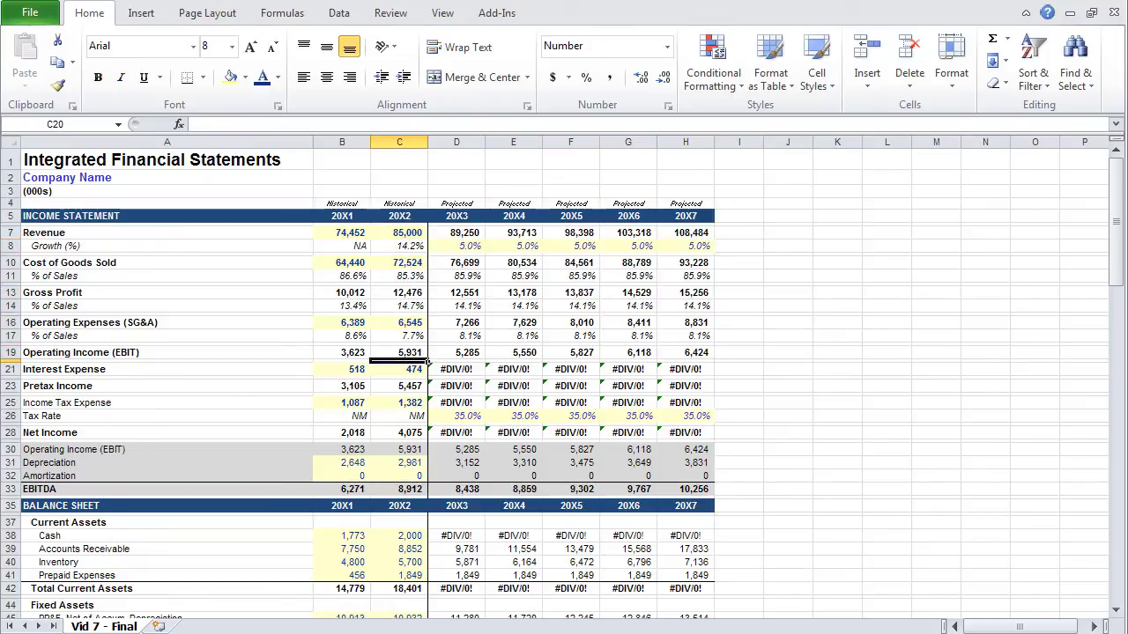
pyautogui.press('Down')
pyautogui.press('Right')
pyautogui.hotkey('ctrl', 'shift', 'Right')
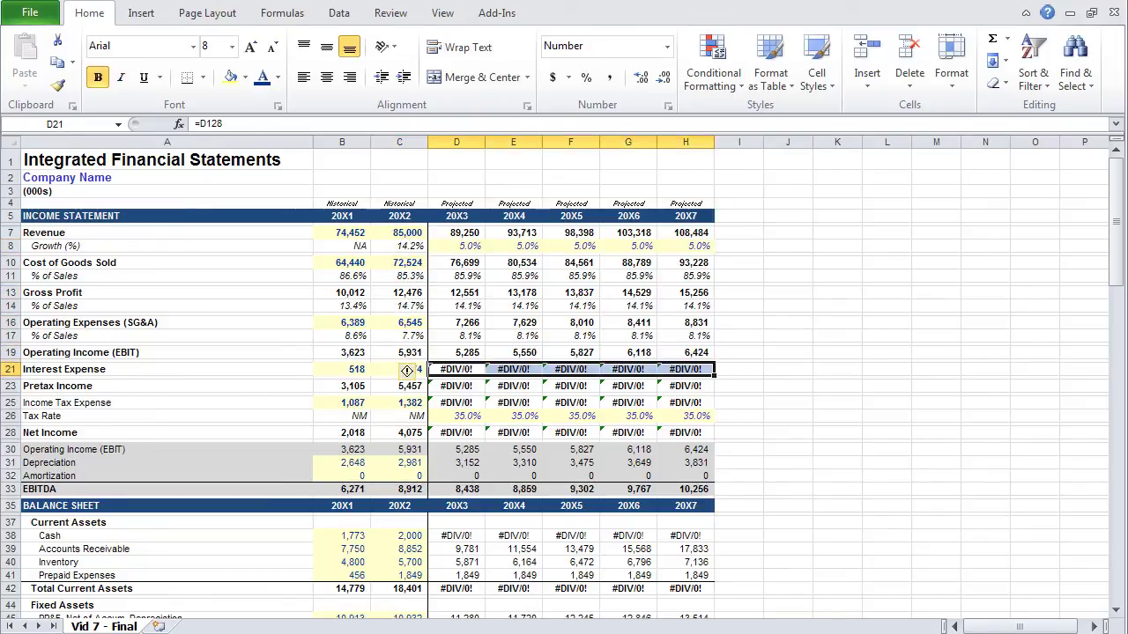
pyautogui.press('Delete')
# - Re-link interest expense in D21 with the formula =D128 and fill it across through H21
pyautogui.click(457, 369)
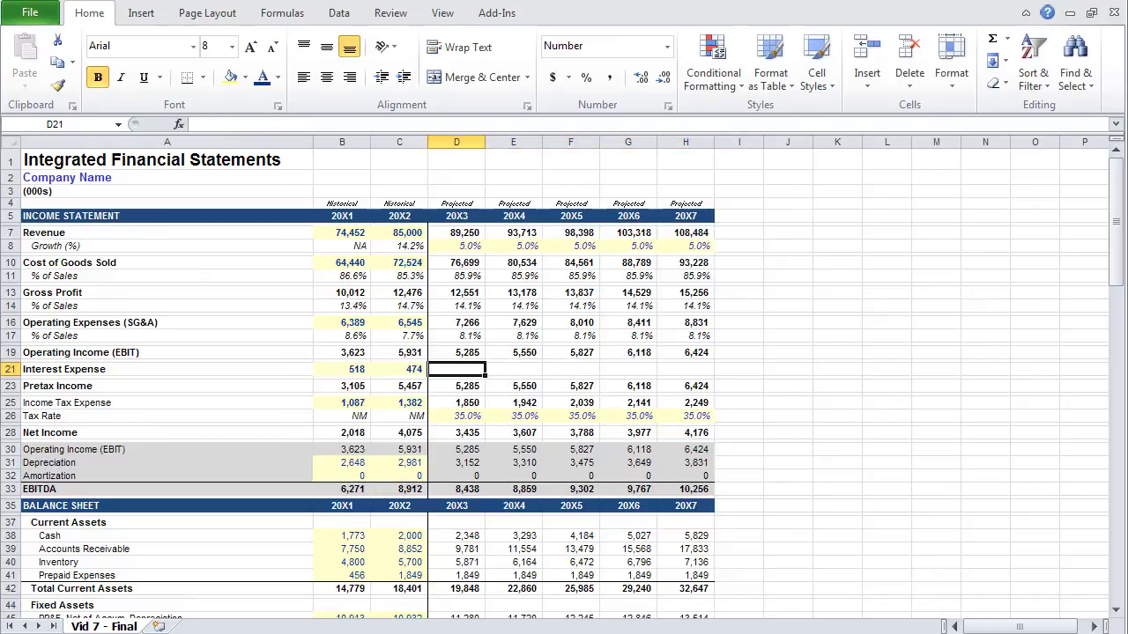
pyautogui.write('=d128')
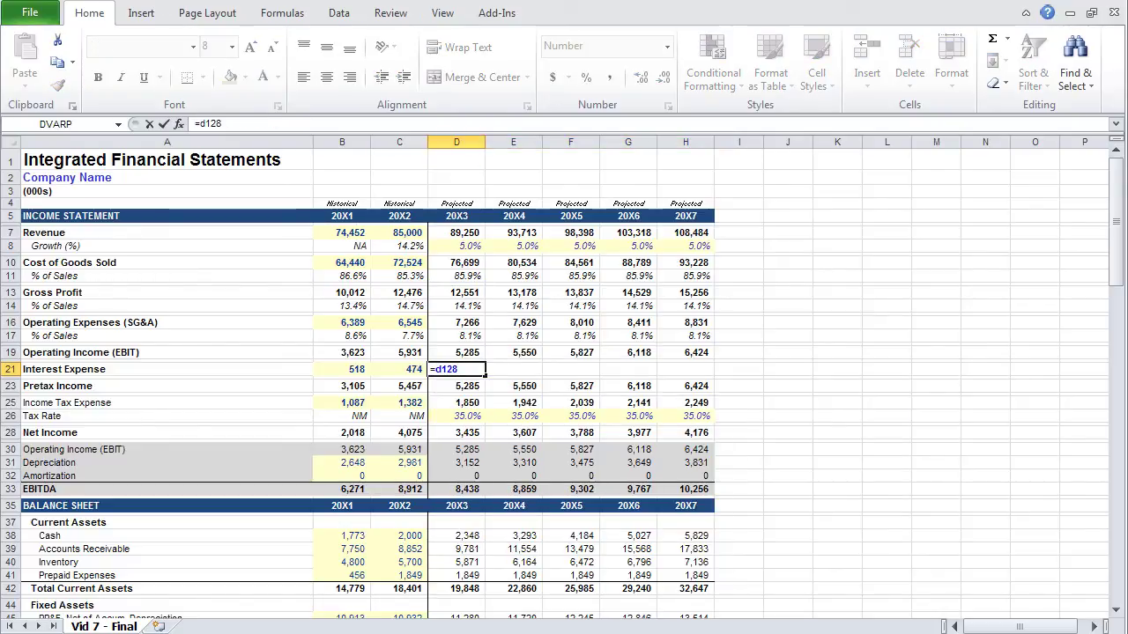
pyautogui.press('Return')
pyautogui.moveTo(457, 369); pyautogui.dragTo(685, 369)
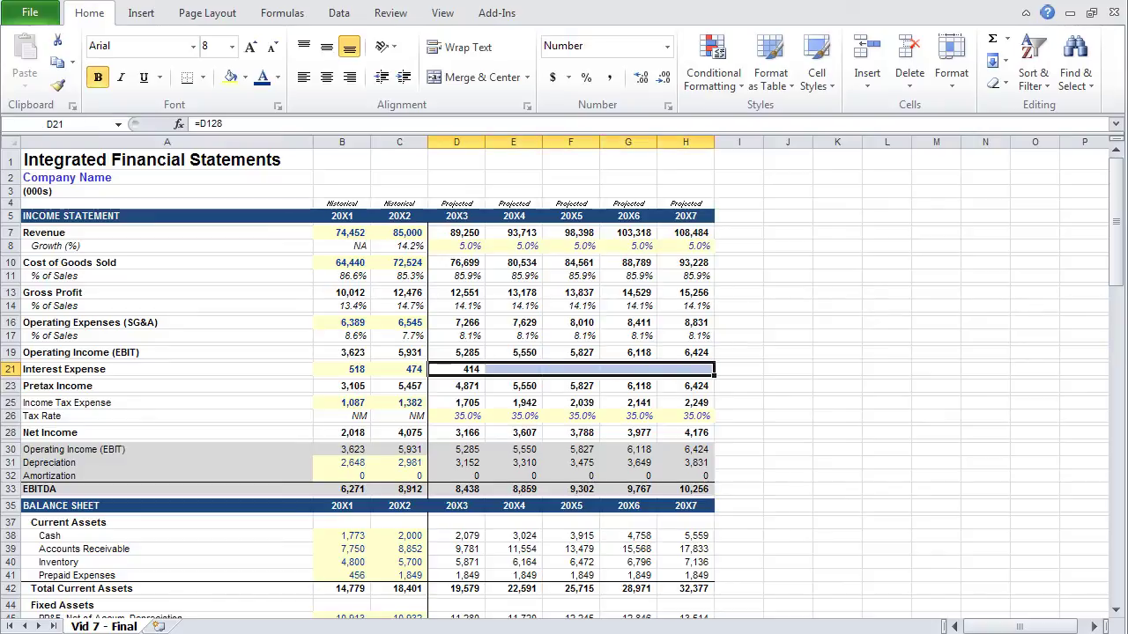
pyautogui.hotkey('ctrl', 'r')
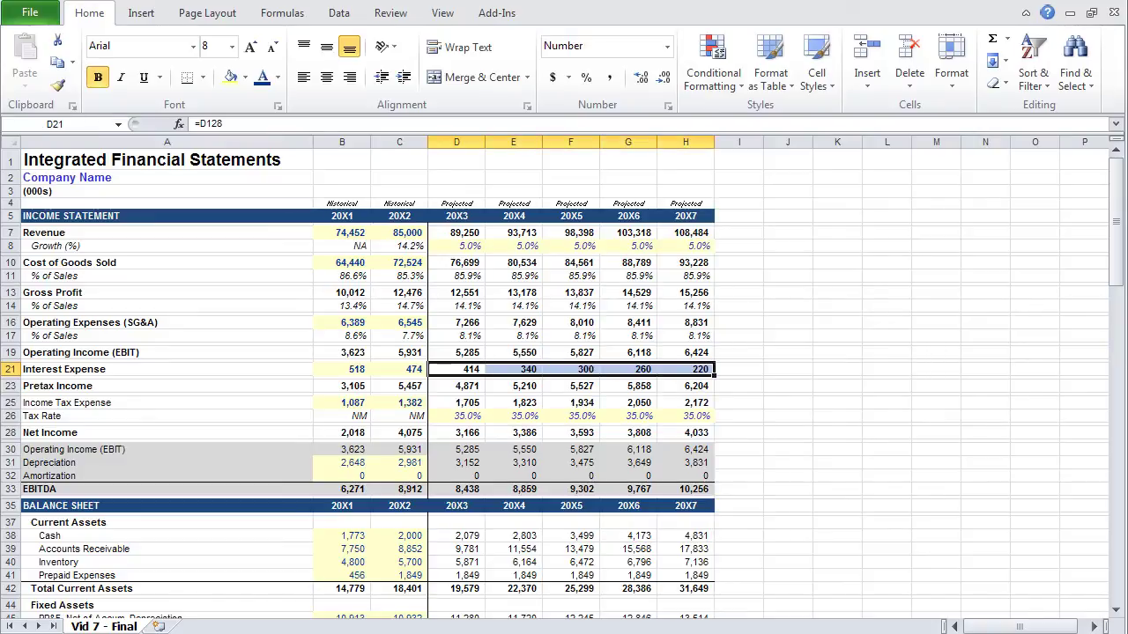